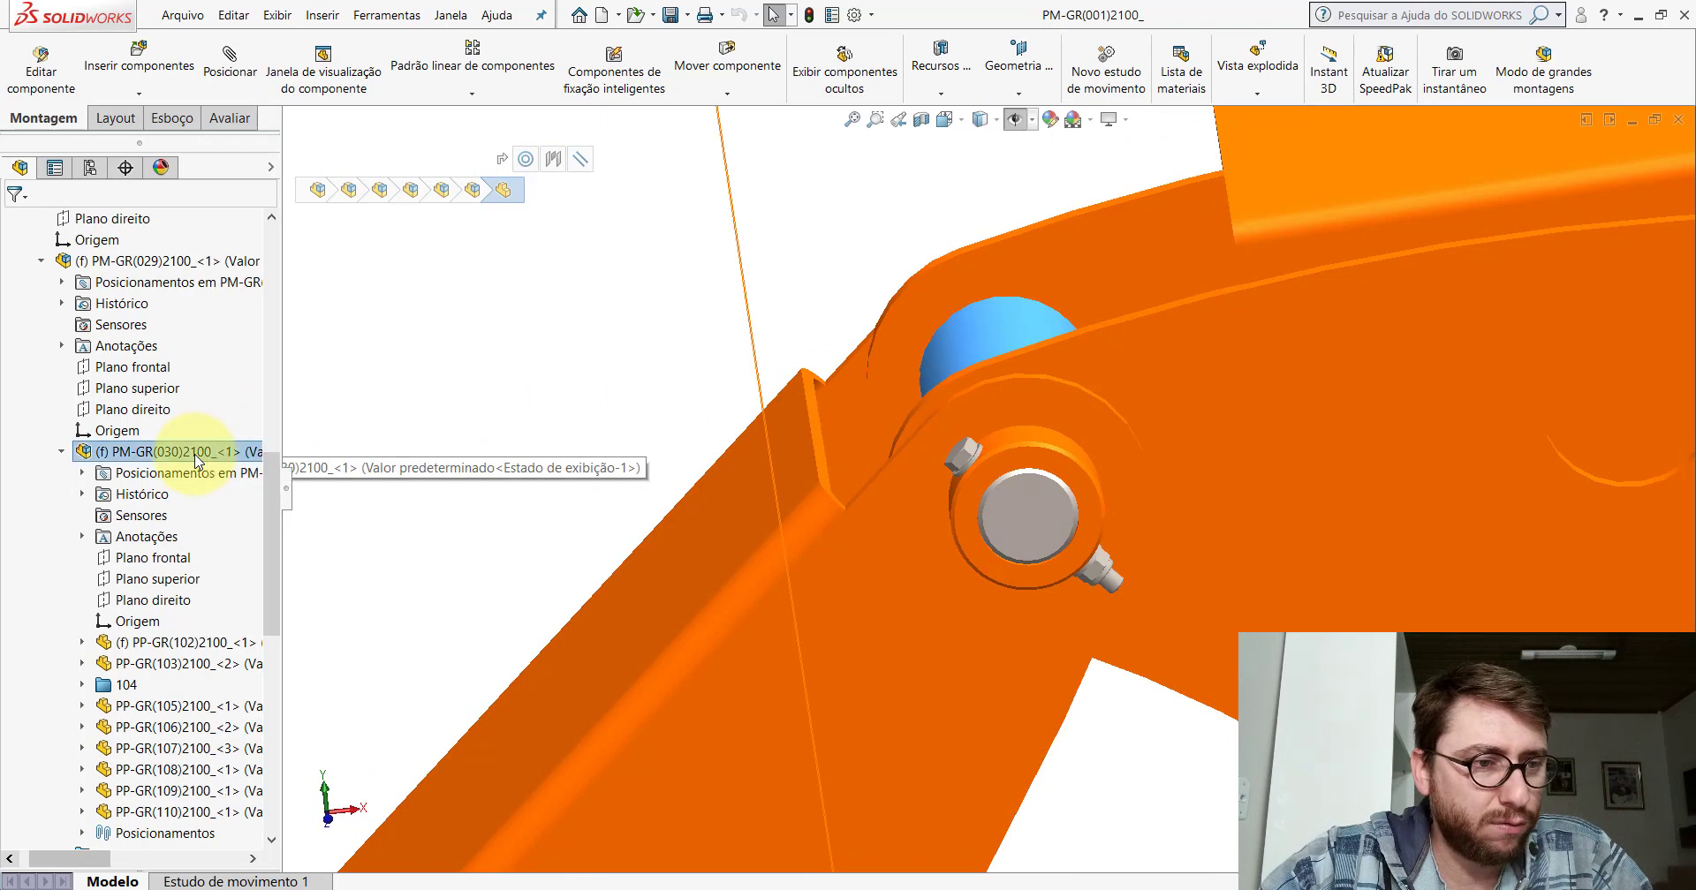
Open subassembly PM-GR(030)2100_ in its own window, using large assembly mode with the model shaded with edges.
click(218, 406)
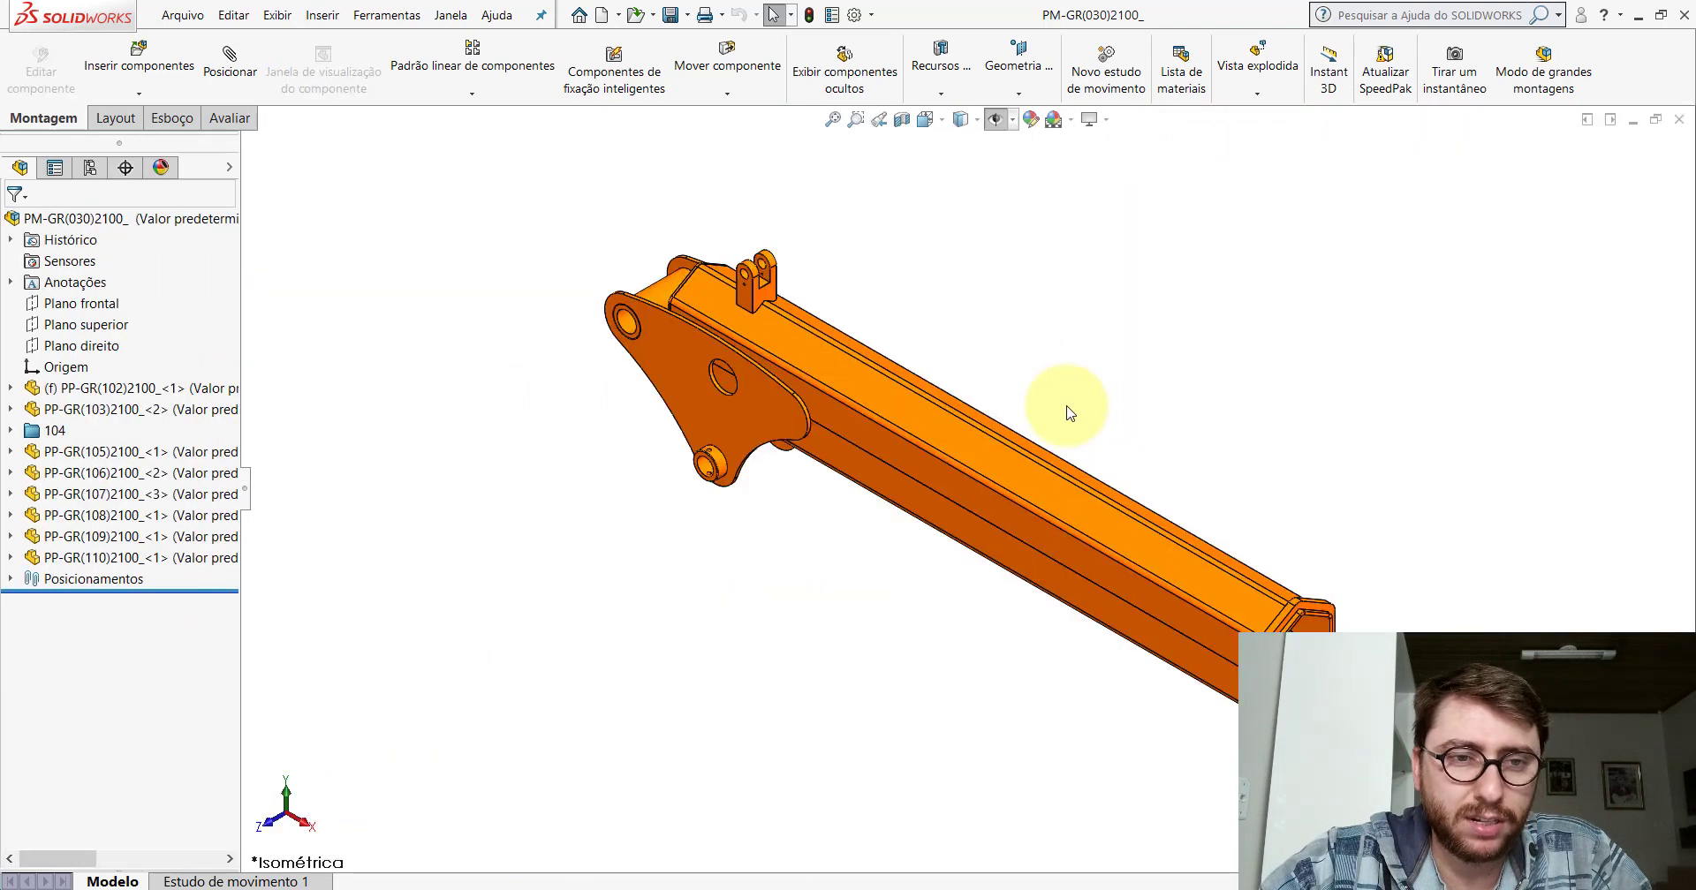
click(1543, 71)
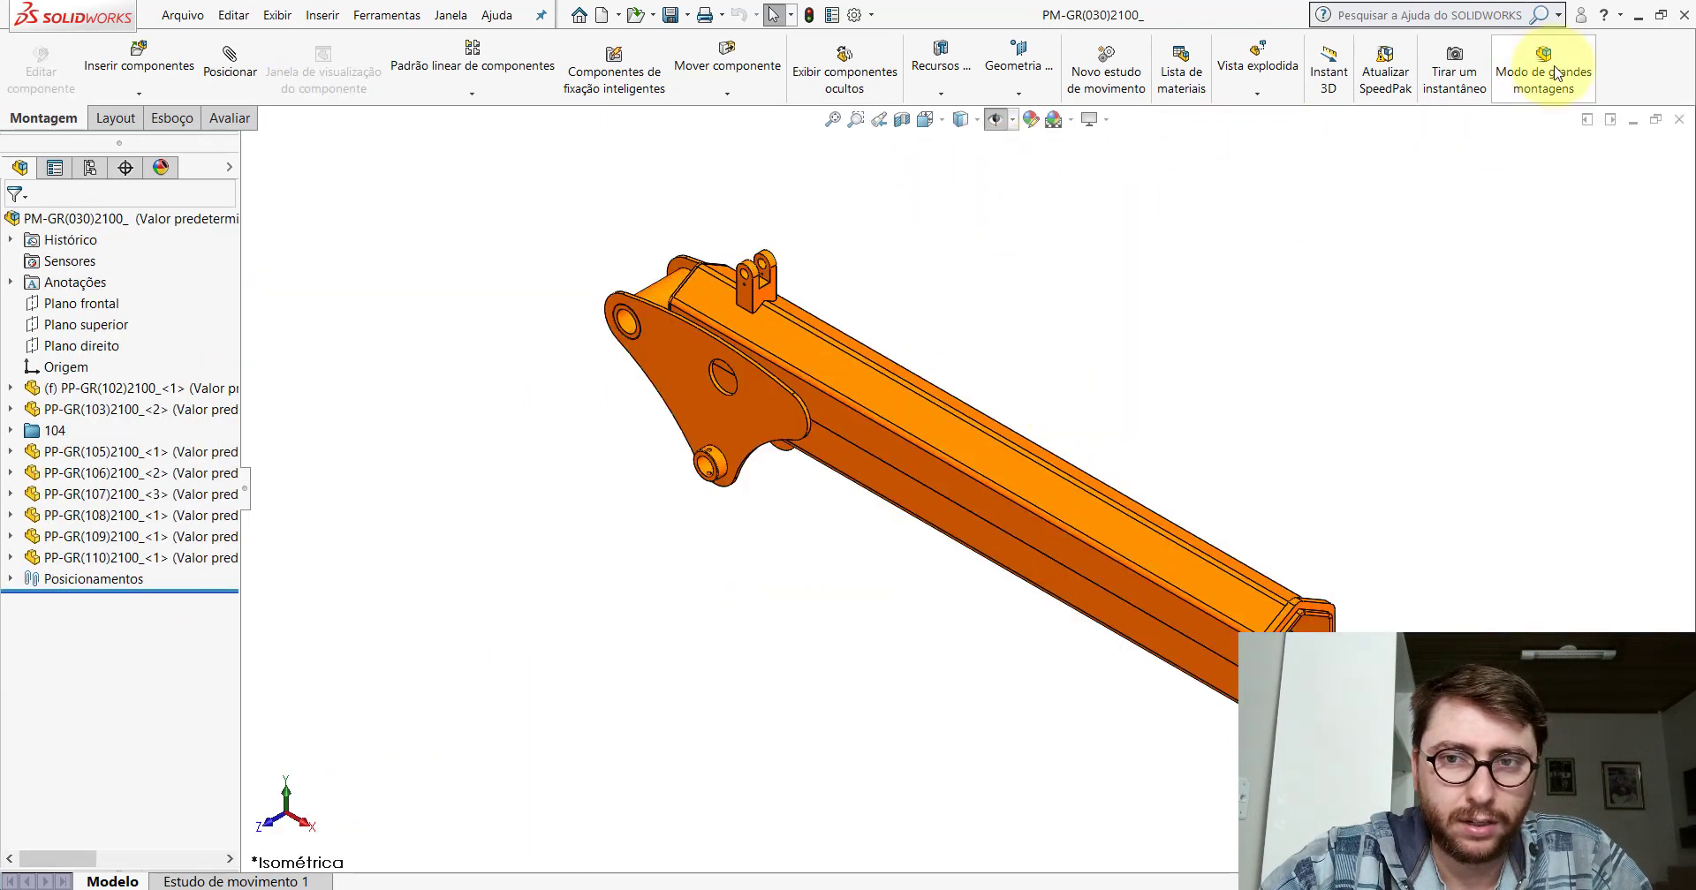
click(963, 120)
click(961, 160)
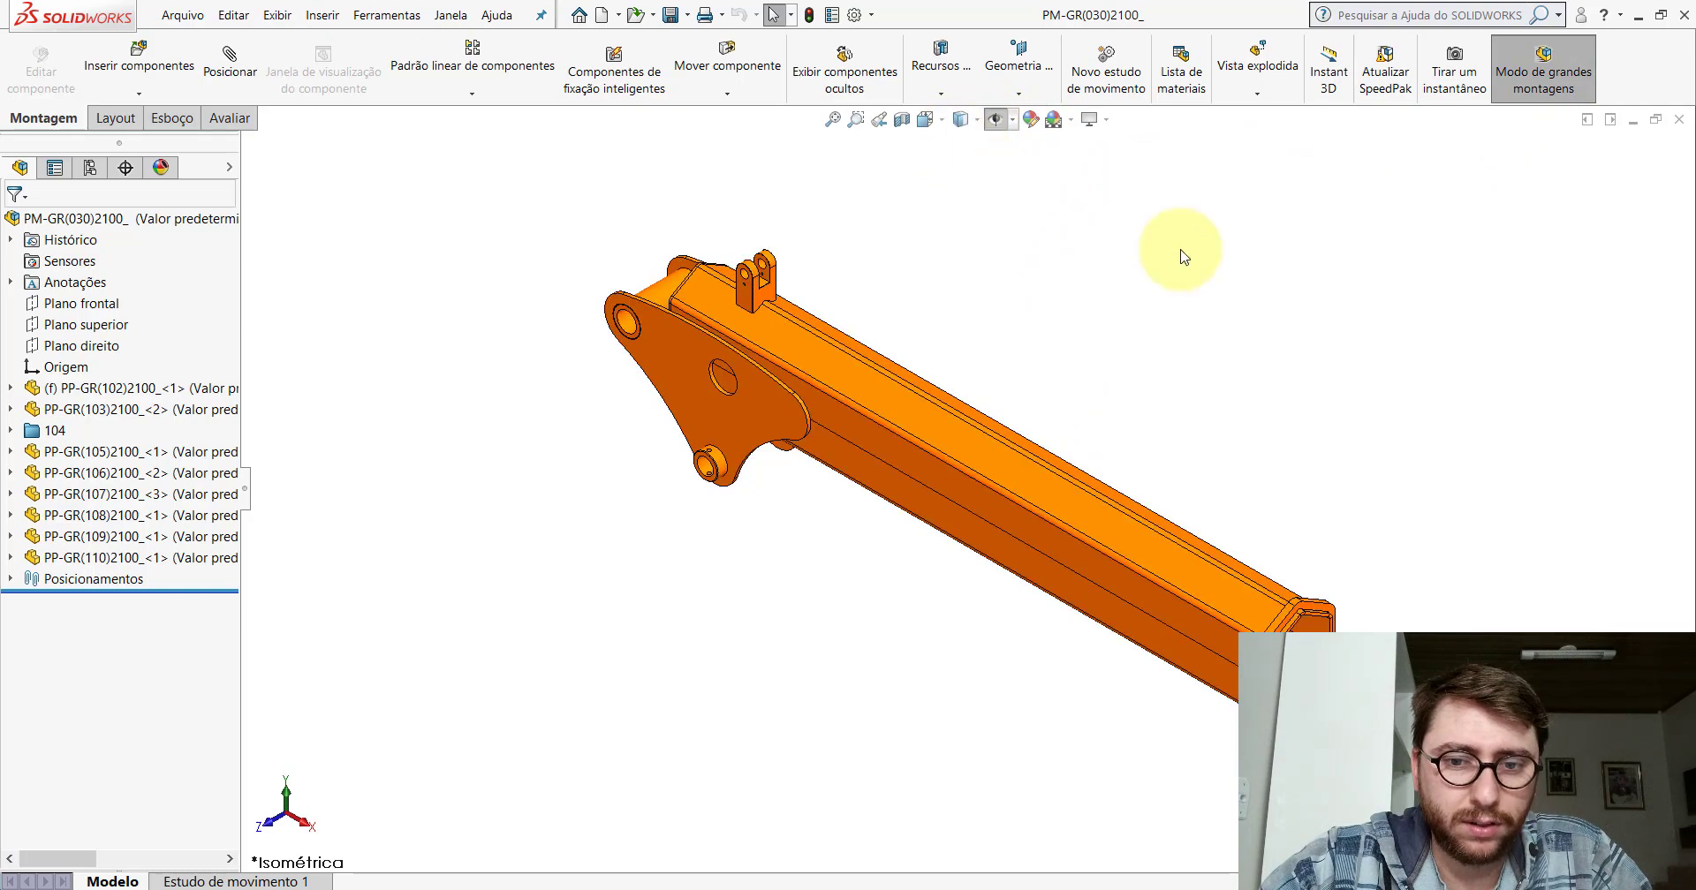
Examine the forked end of the arm and select the cross tube PP-GR(109)2100_ between the side plates.
scroll(758, 283, down, 4)
mouse_move(758, 274)
middle_down()
mouse_move(988, 350)
mouse_move(809, 421)
middle_up()
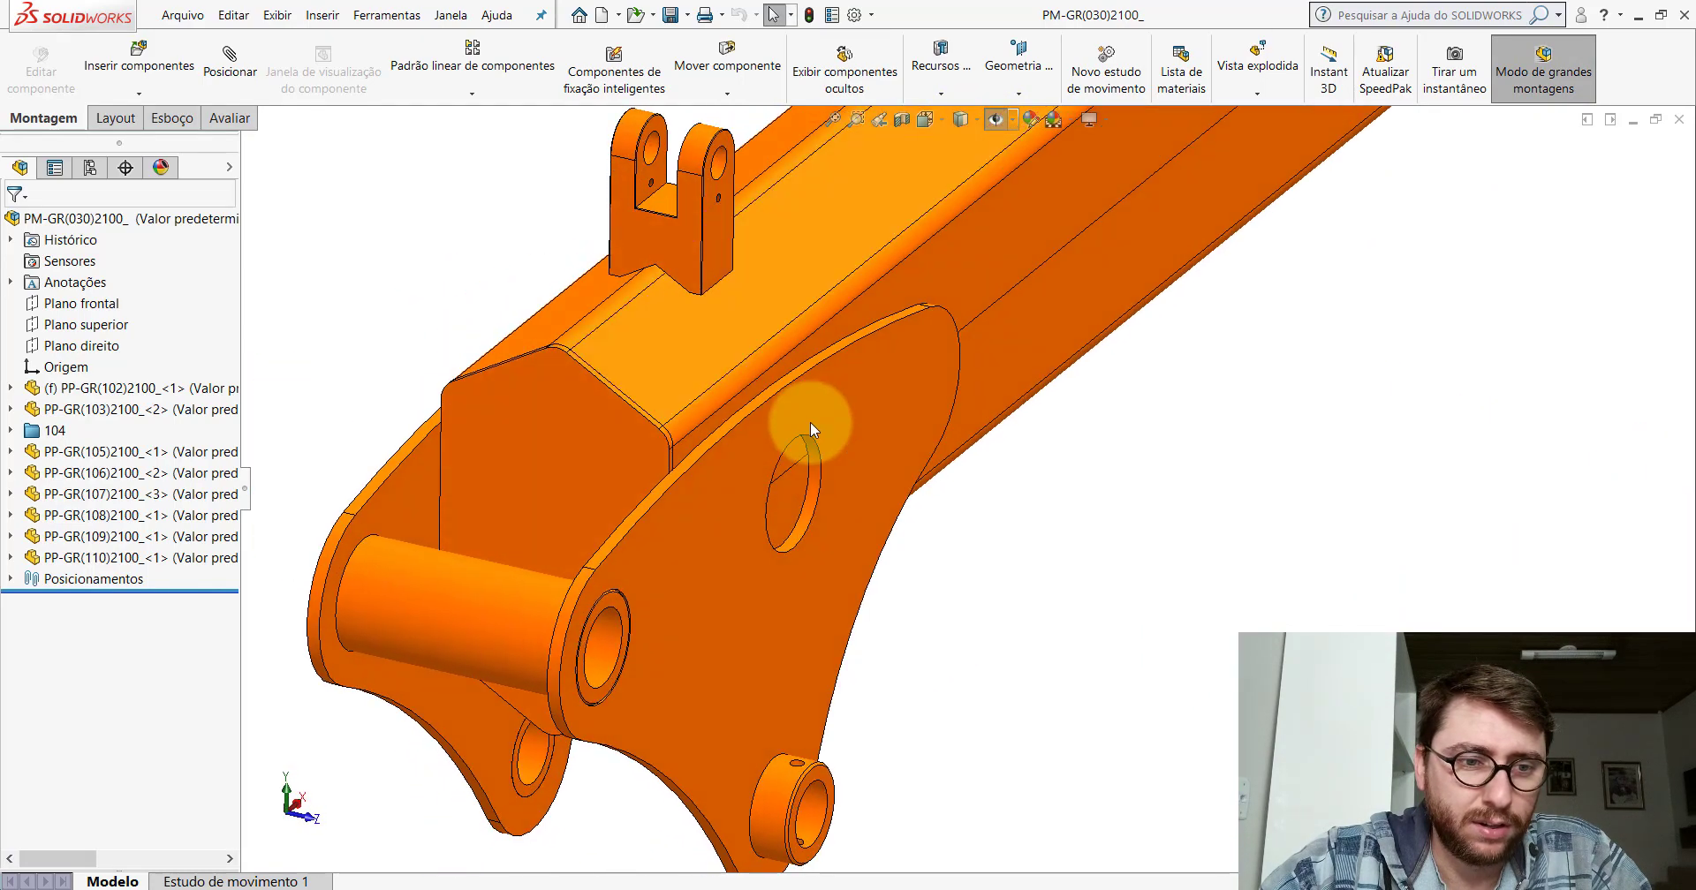
scroll(809, 421, up, 4)
scroll(740, 560, down, 8)
middle_drag(781, 511, 790, 418)
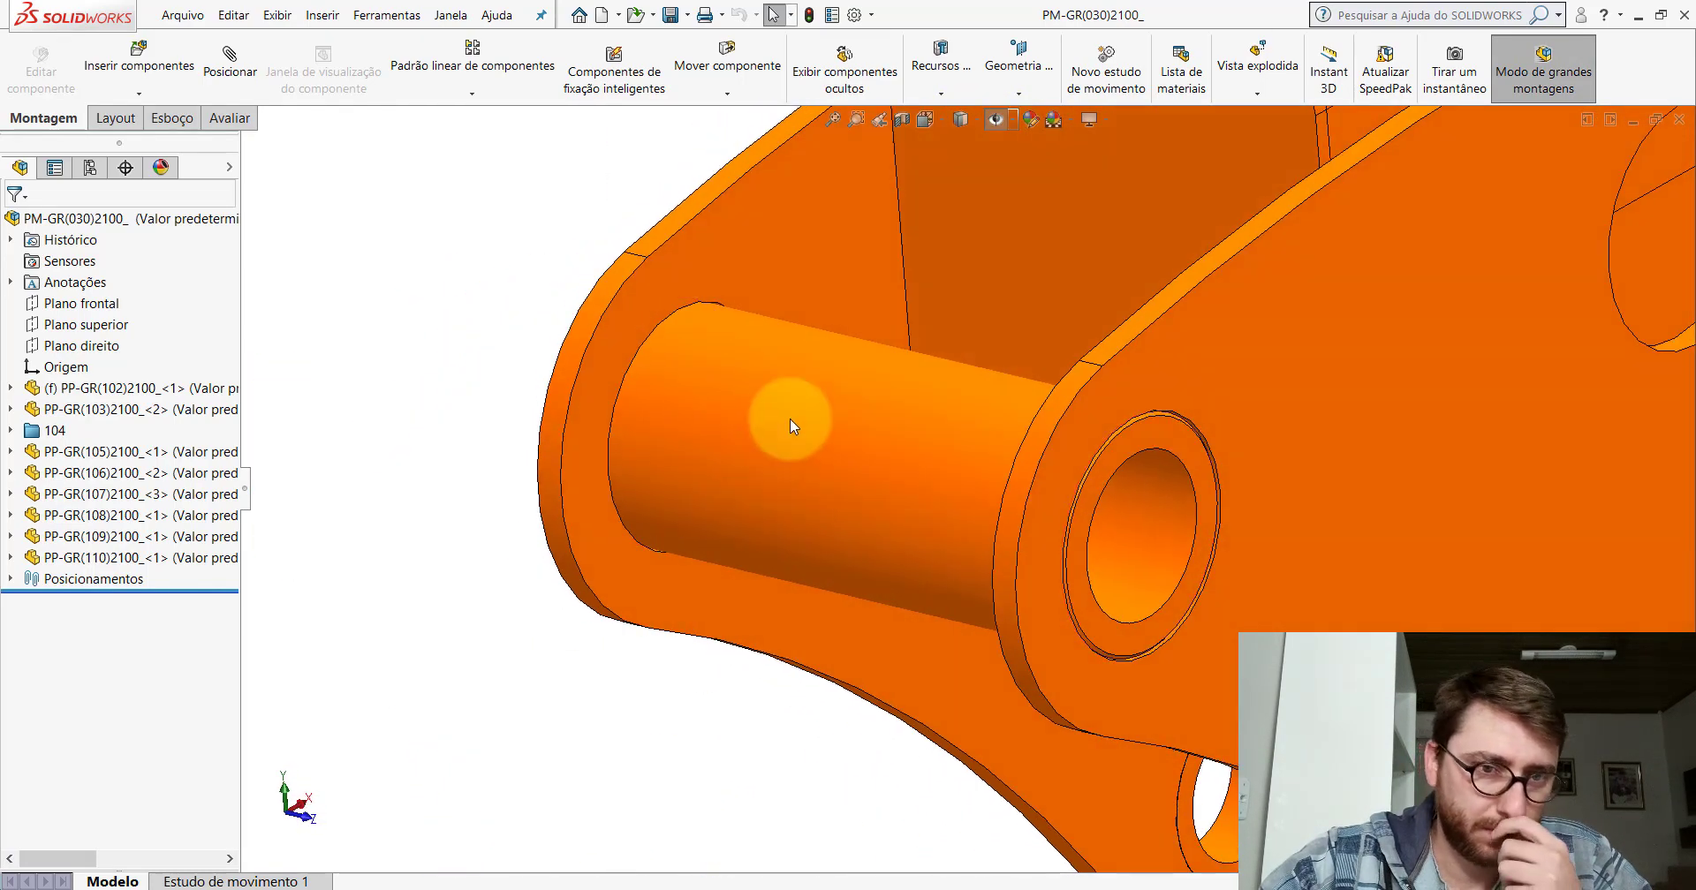
scroll(789, 419, up, 4)
click(888, 445)
click(122, 536)
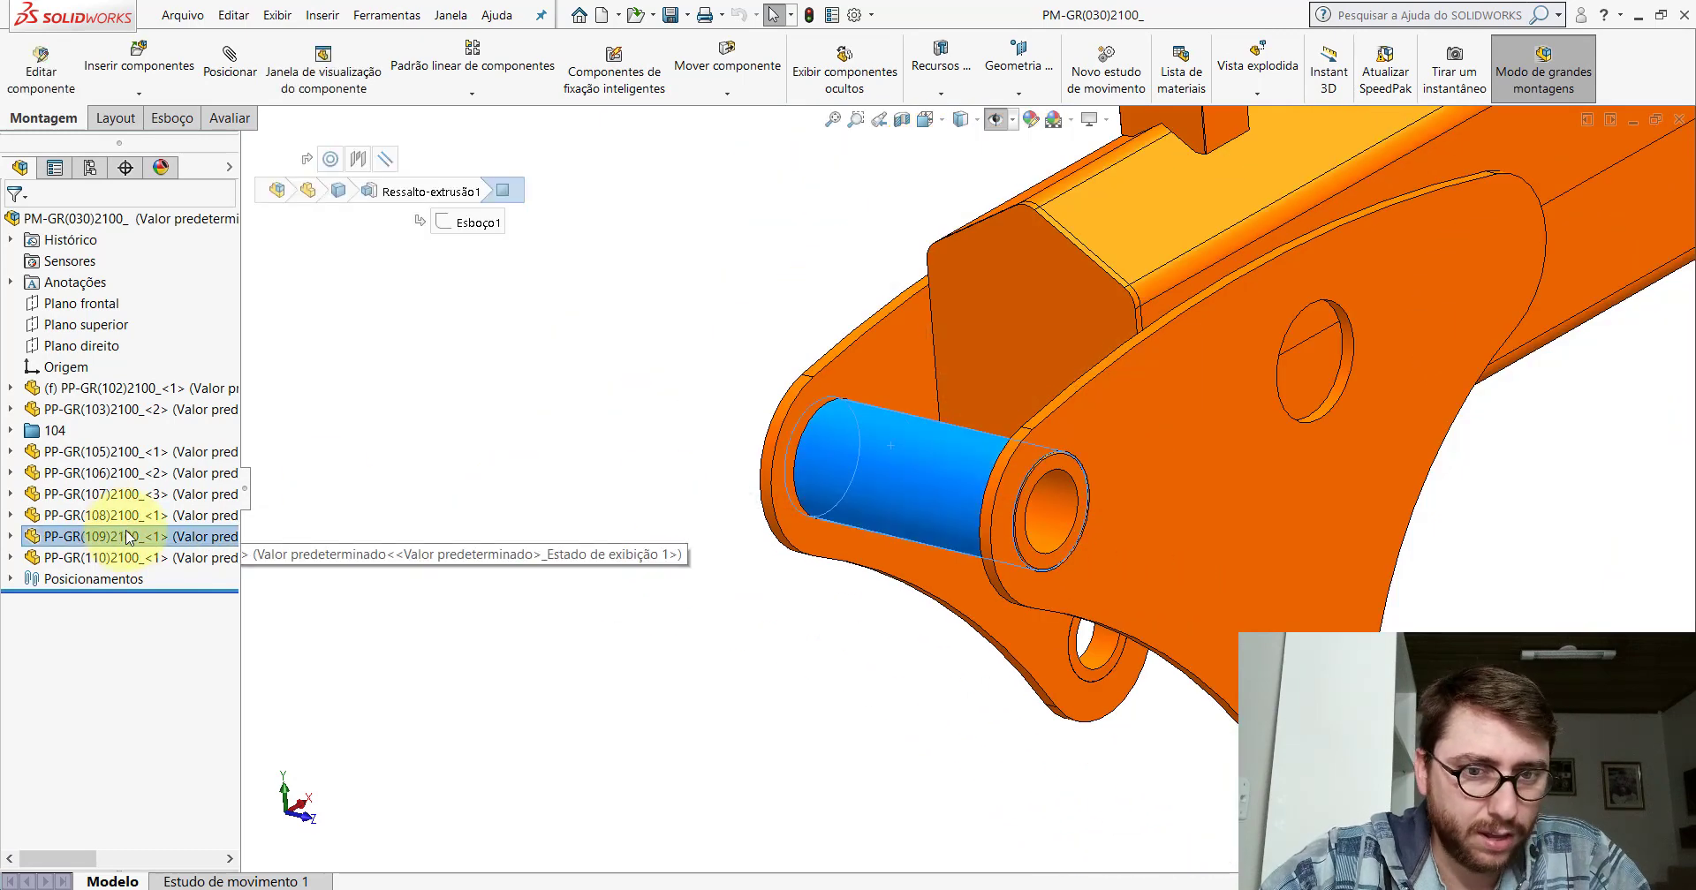
Examine from both sides how the ends of the selected cross tube fit into the side-plate holes.
scroll(1060, 513, up, 3)
scroll(994, 465, down, 6)
scroll(994, 465, down, 2)
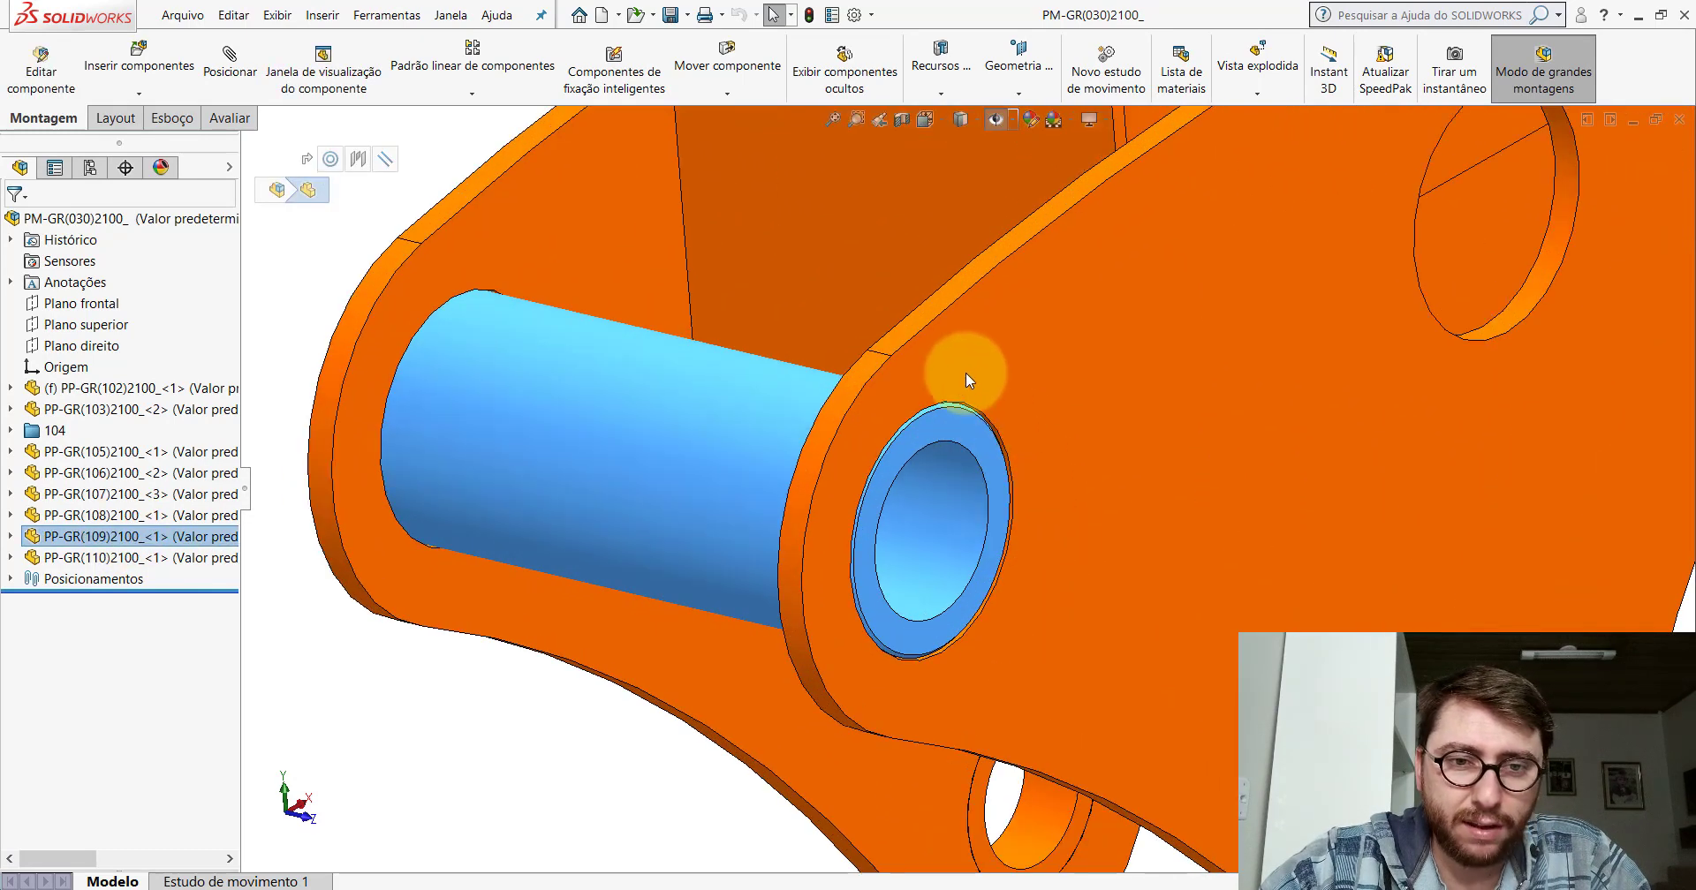
scroll(1104, 445, up, 3)
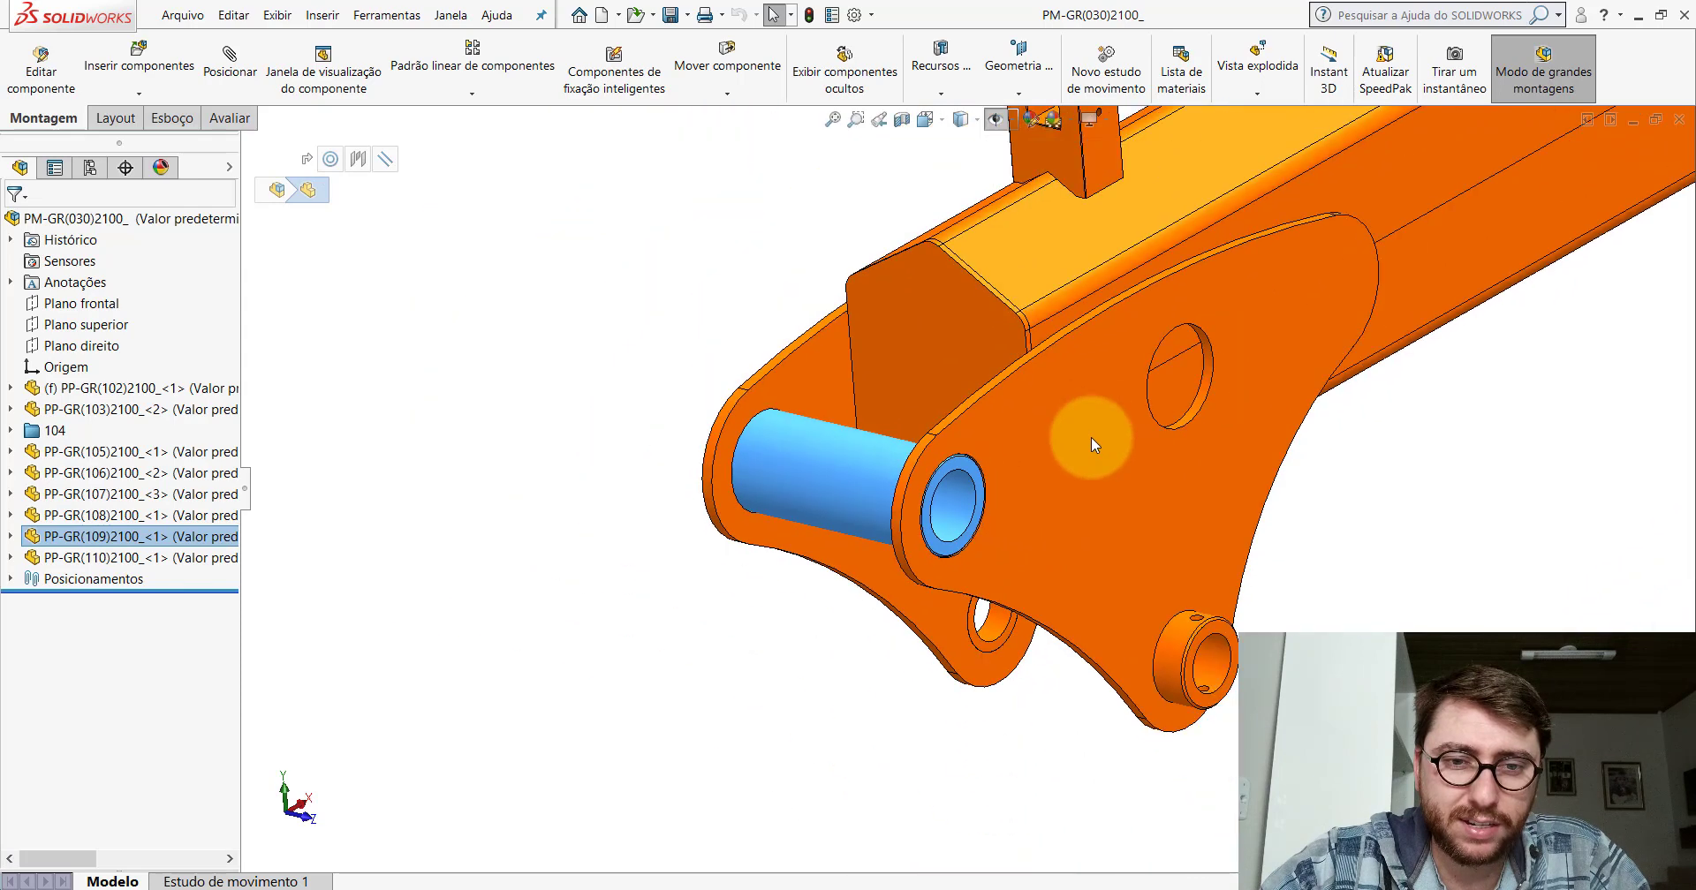
scroll(967, 449, down, 3)
scroll(962, 441, down, 2)
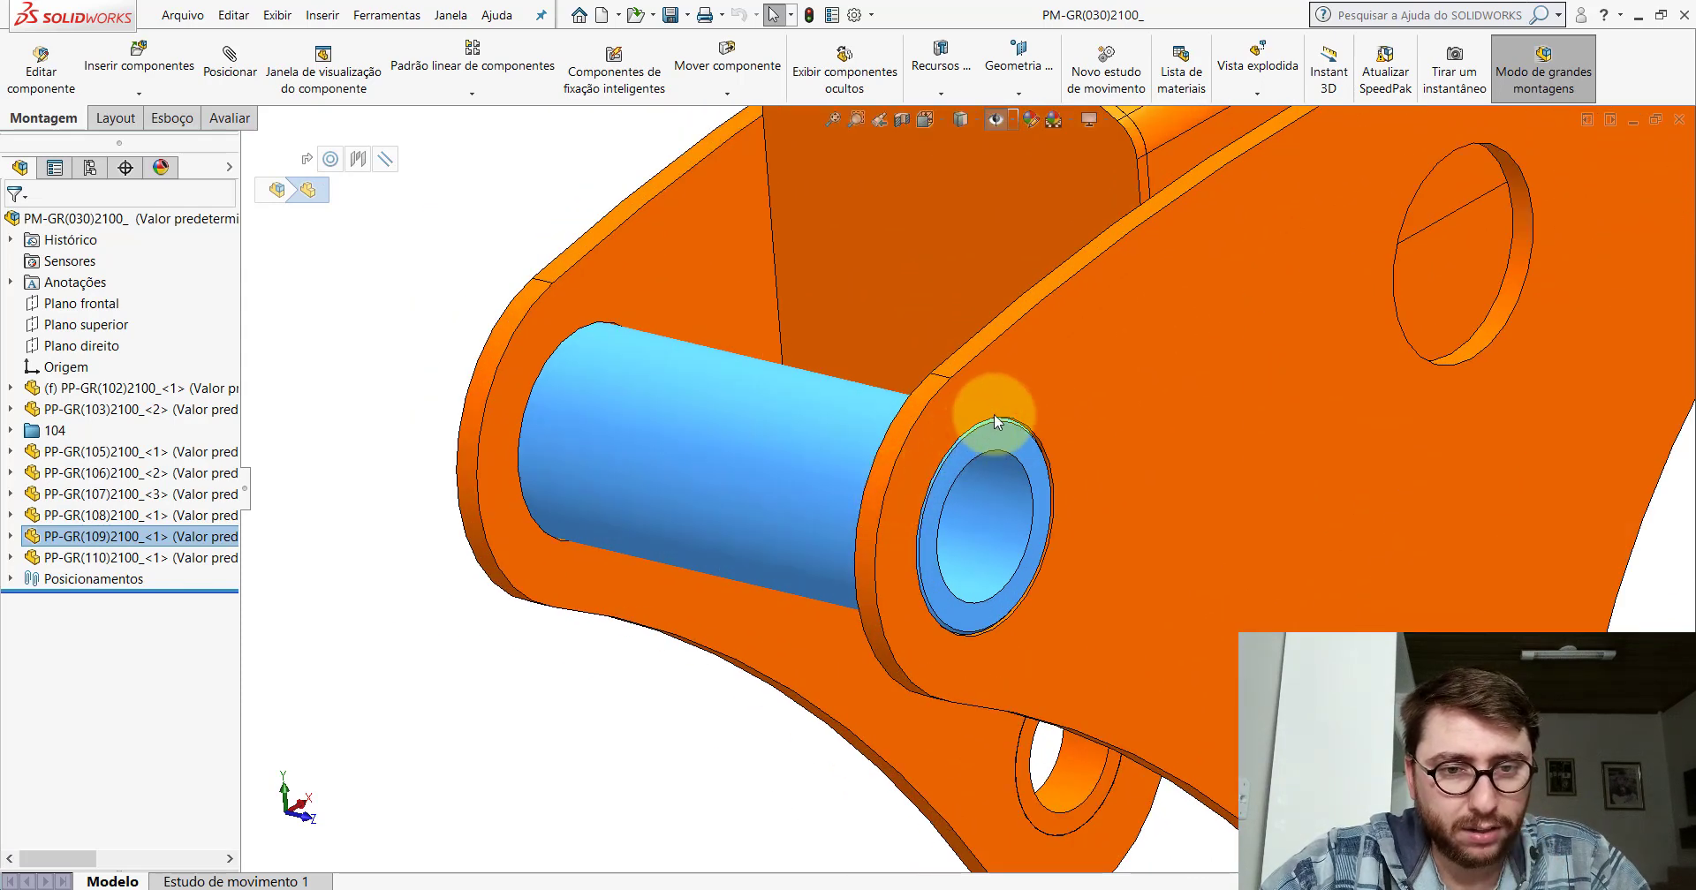
mouse_move(1003, 417)
middle_down()
mouse_move(1060, 378)
mouse_move(1015, 428)
middle_up()
scroll(954, 406, up, 3)
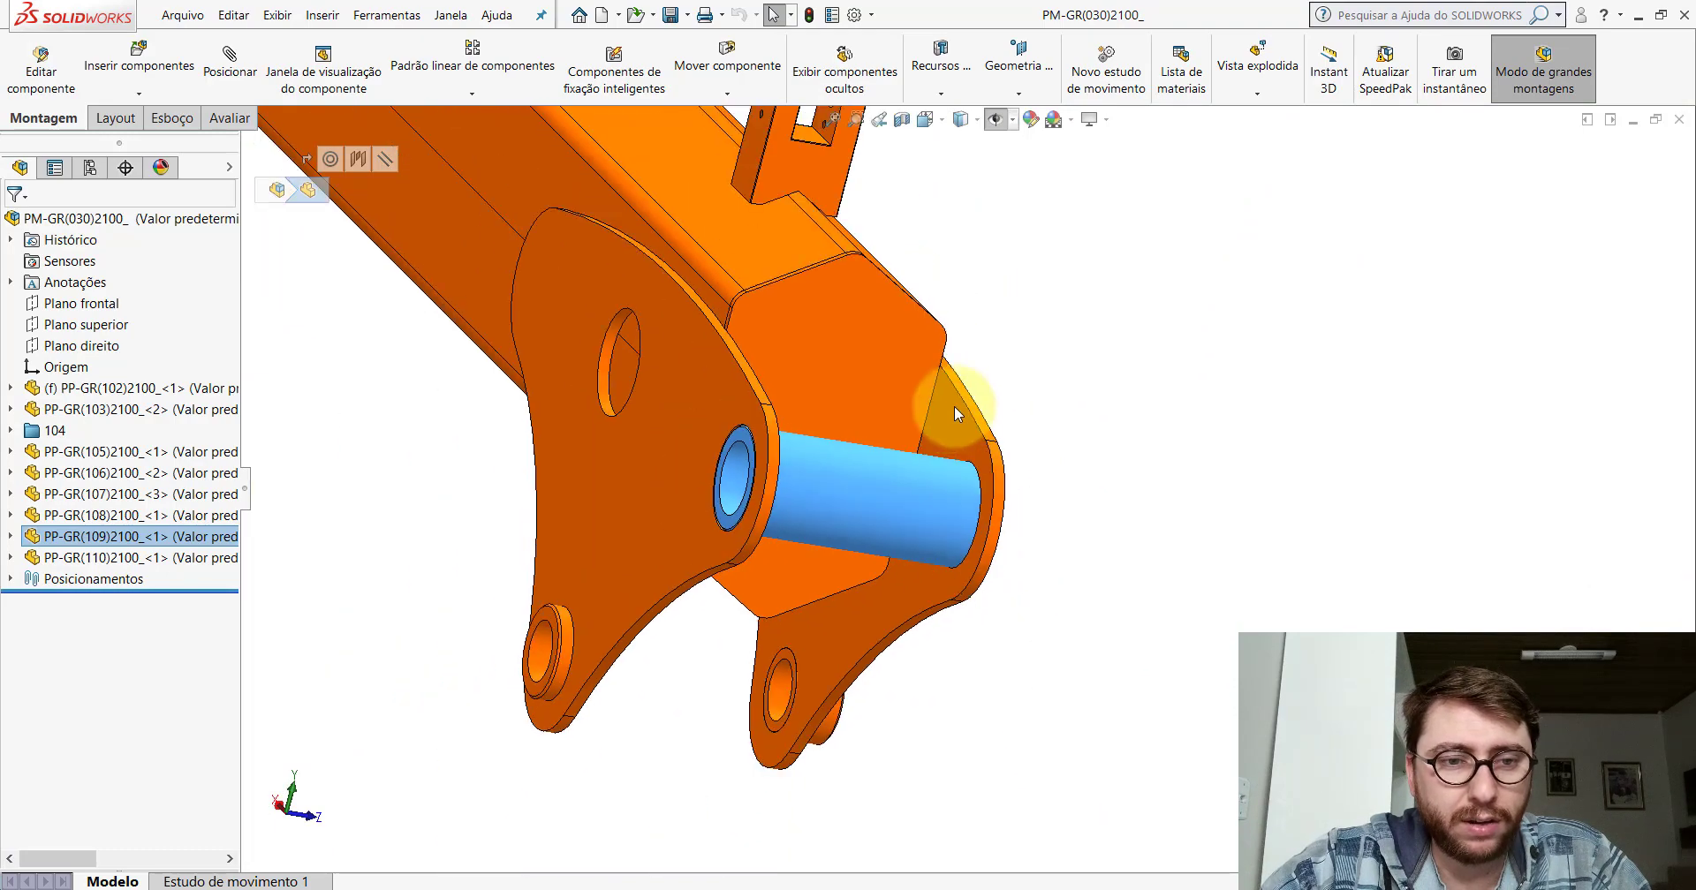
middle_drag(867, 481, 766, 483)
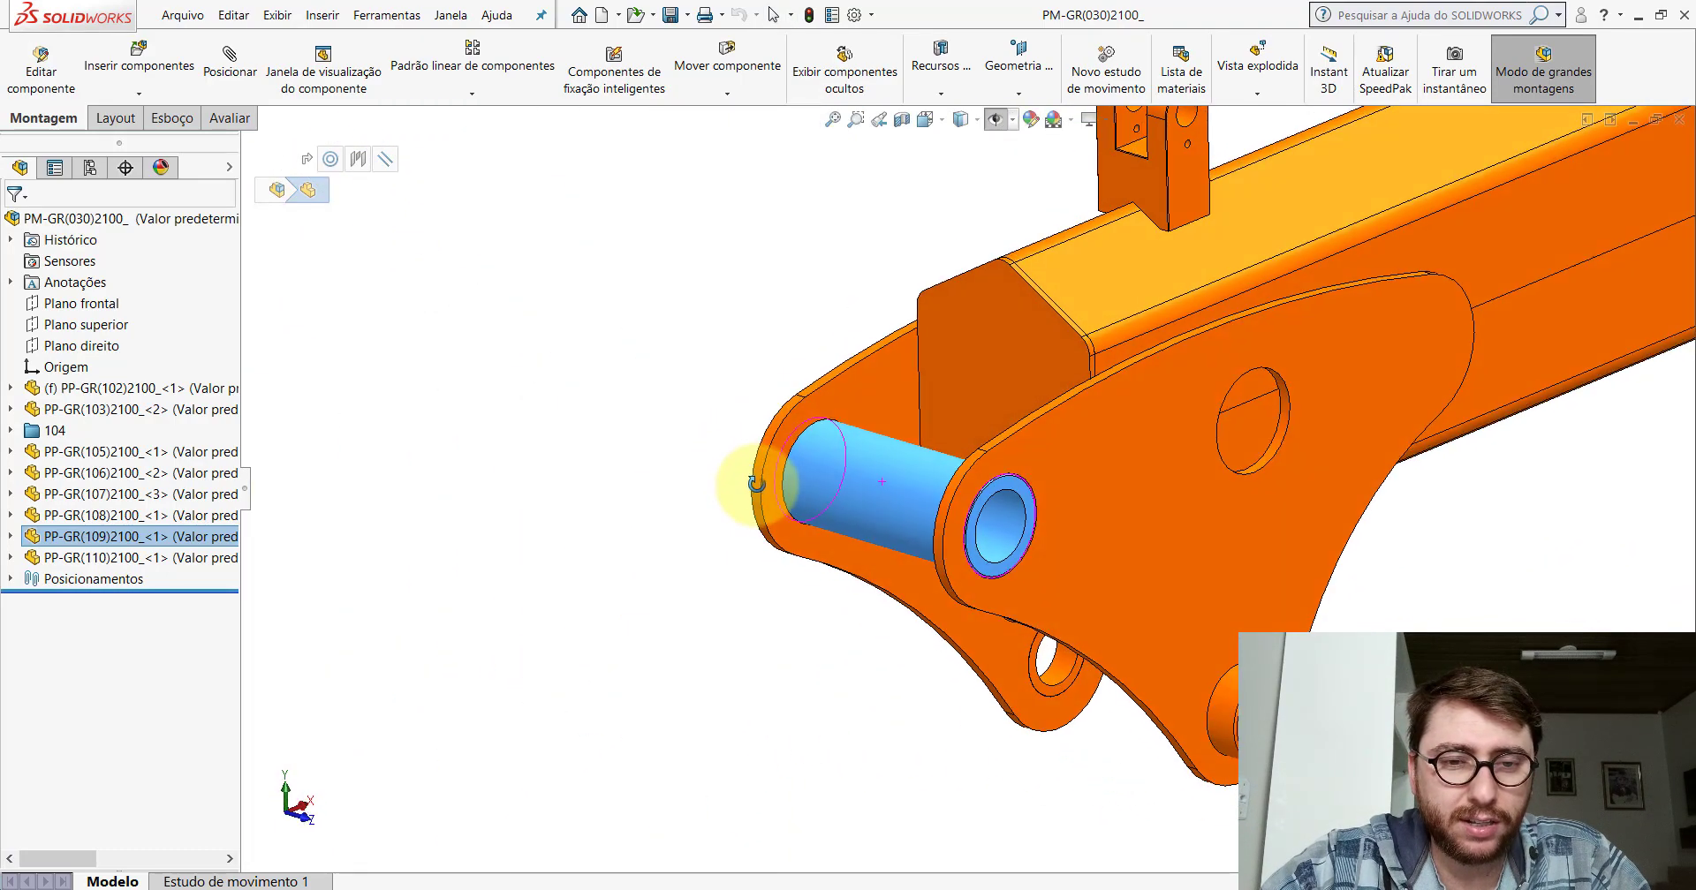
scroll(1095, 511, up, 3)
scroll(1026, 500, down, 4)
scroll(936, 482, down, 5)
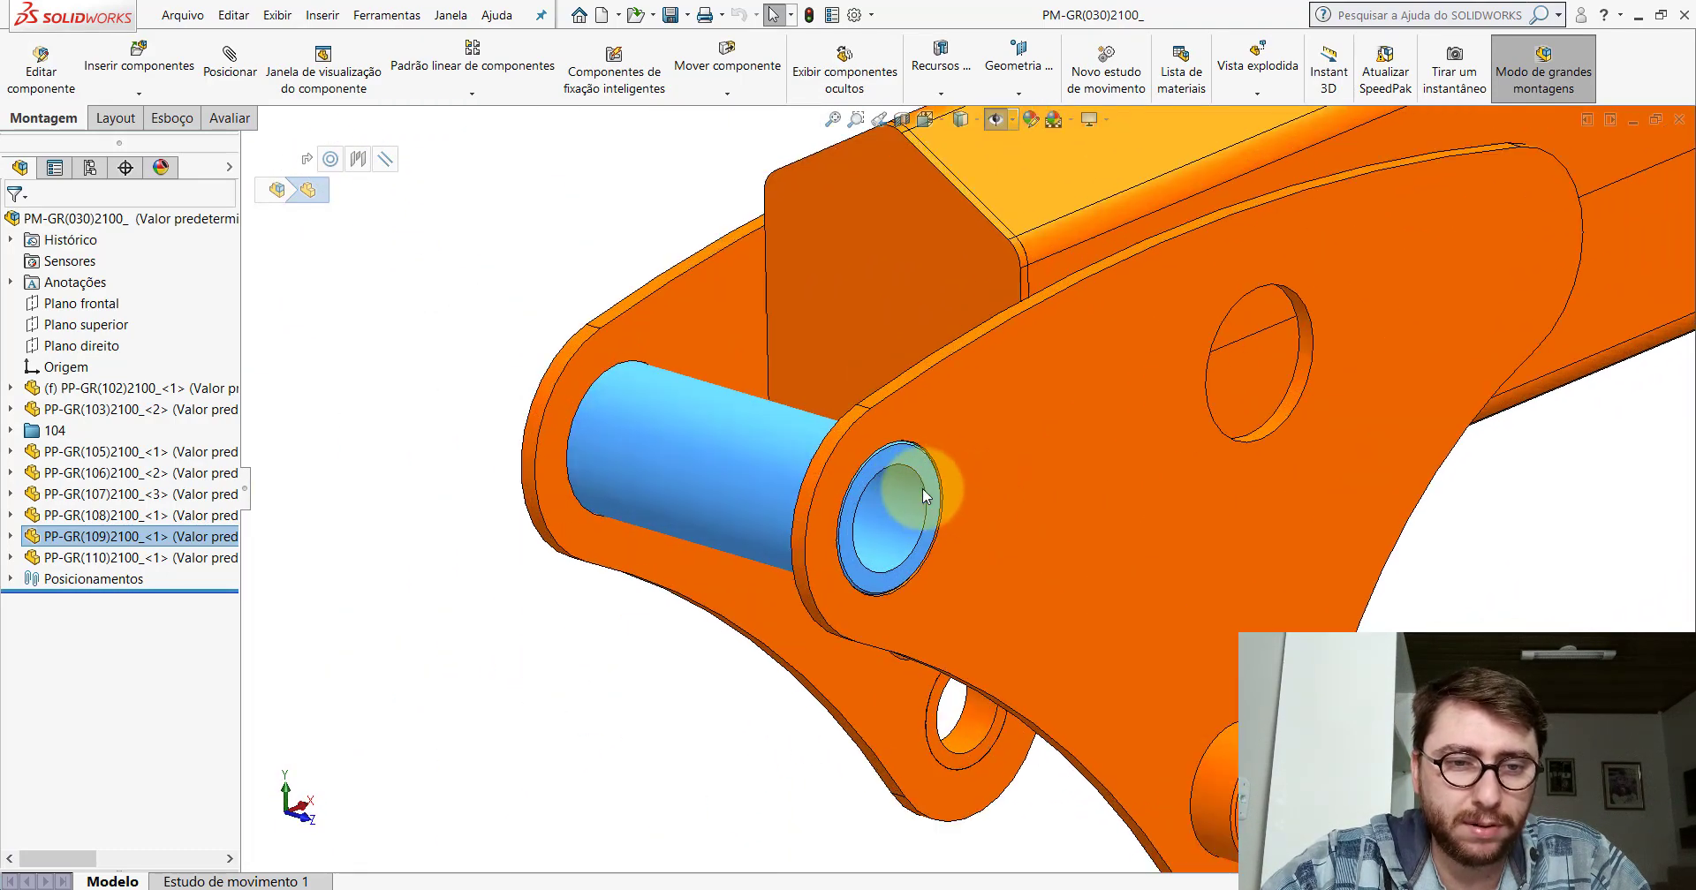
scroll(888, 429, up, 2)
scroll(910, 441, down, 3)
scroll(936, 433, up, 4)
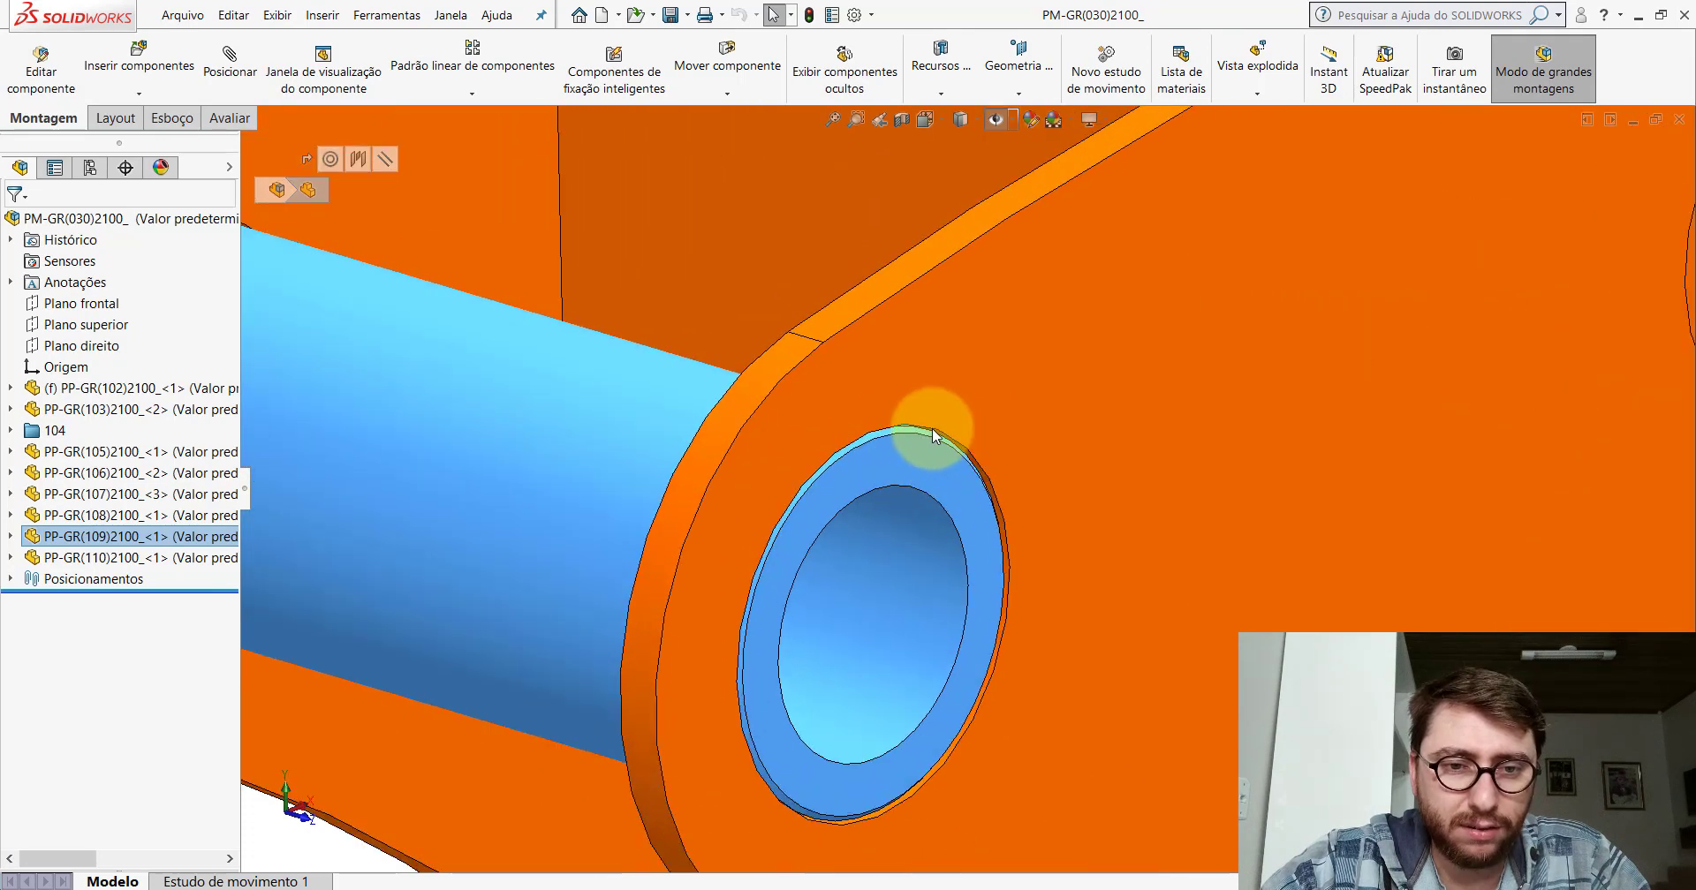
scroll(874, 411, down, 3)
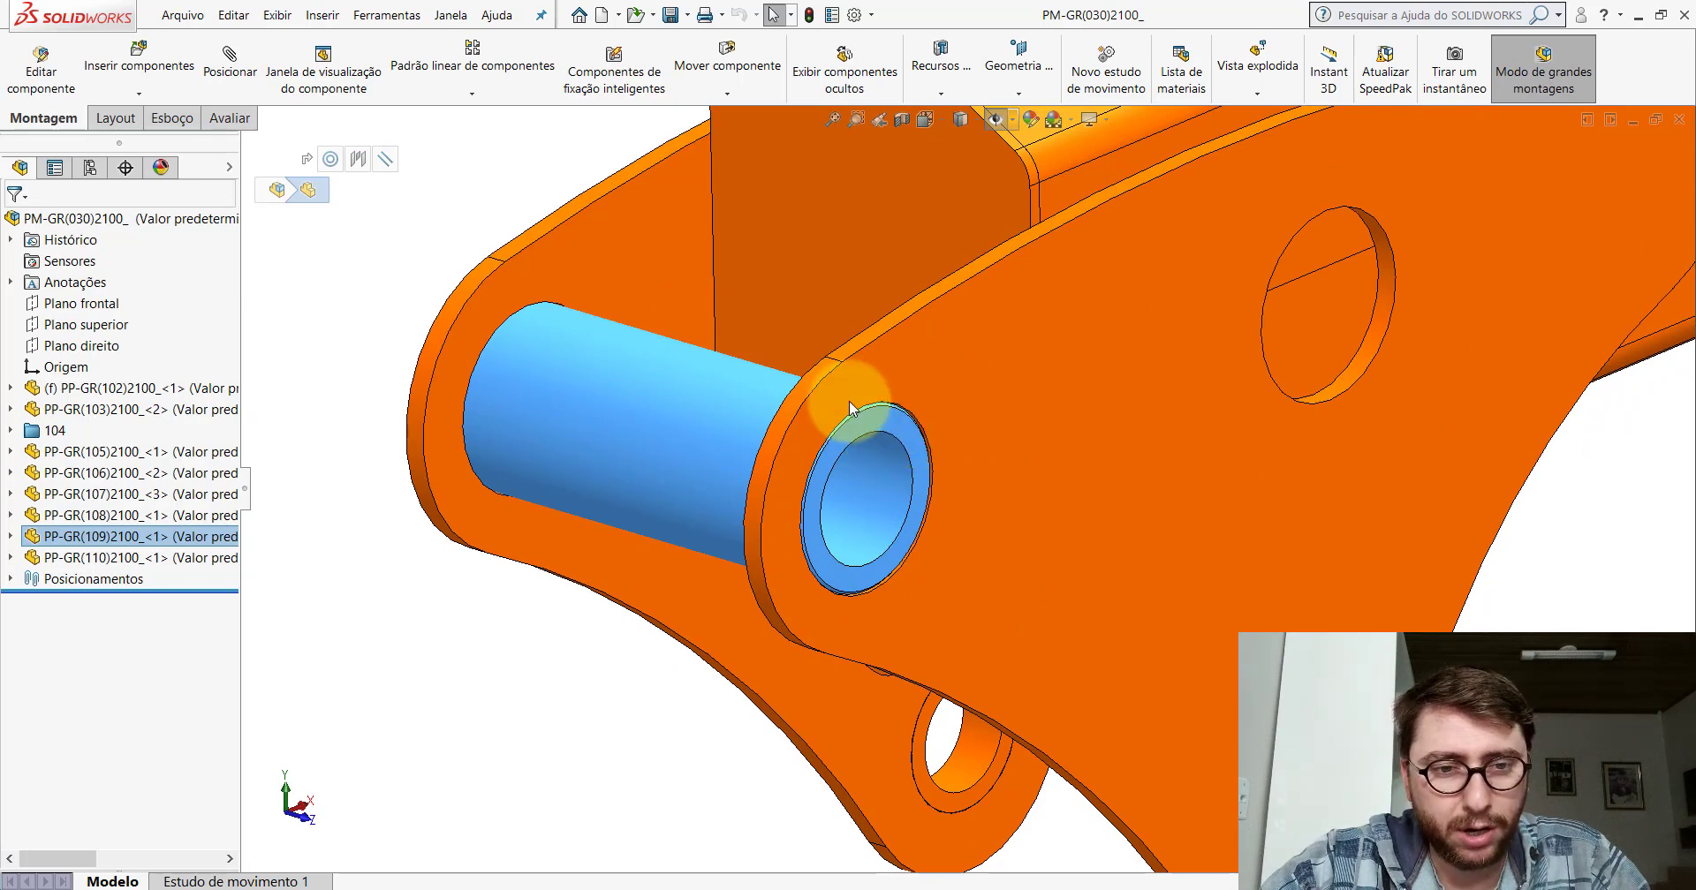
scroll(920, 437, down, 3)
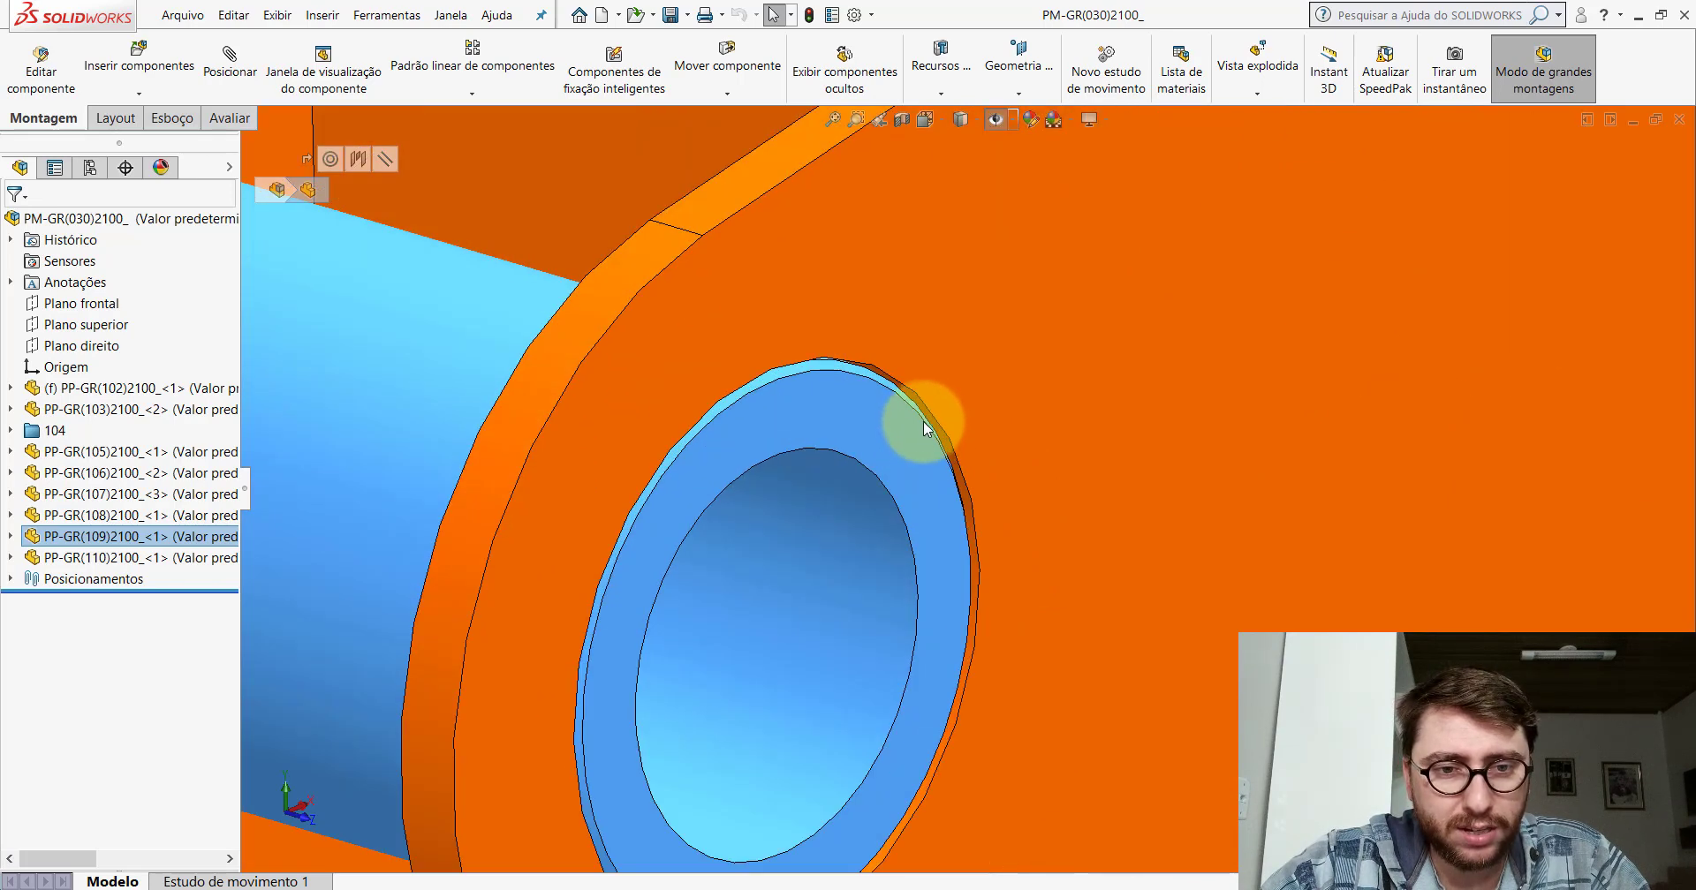
Inspect the fit around the tube end by selecting the side-plate hole wall and the tube's bore.
click(917, 402)
scroll(916, 404, up, 2)
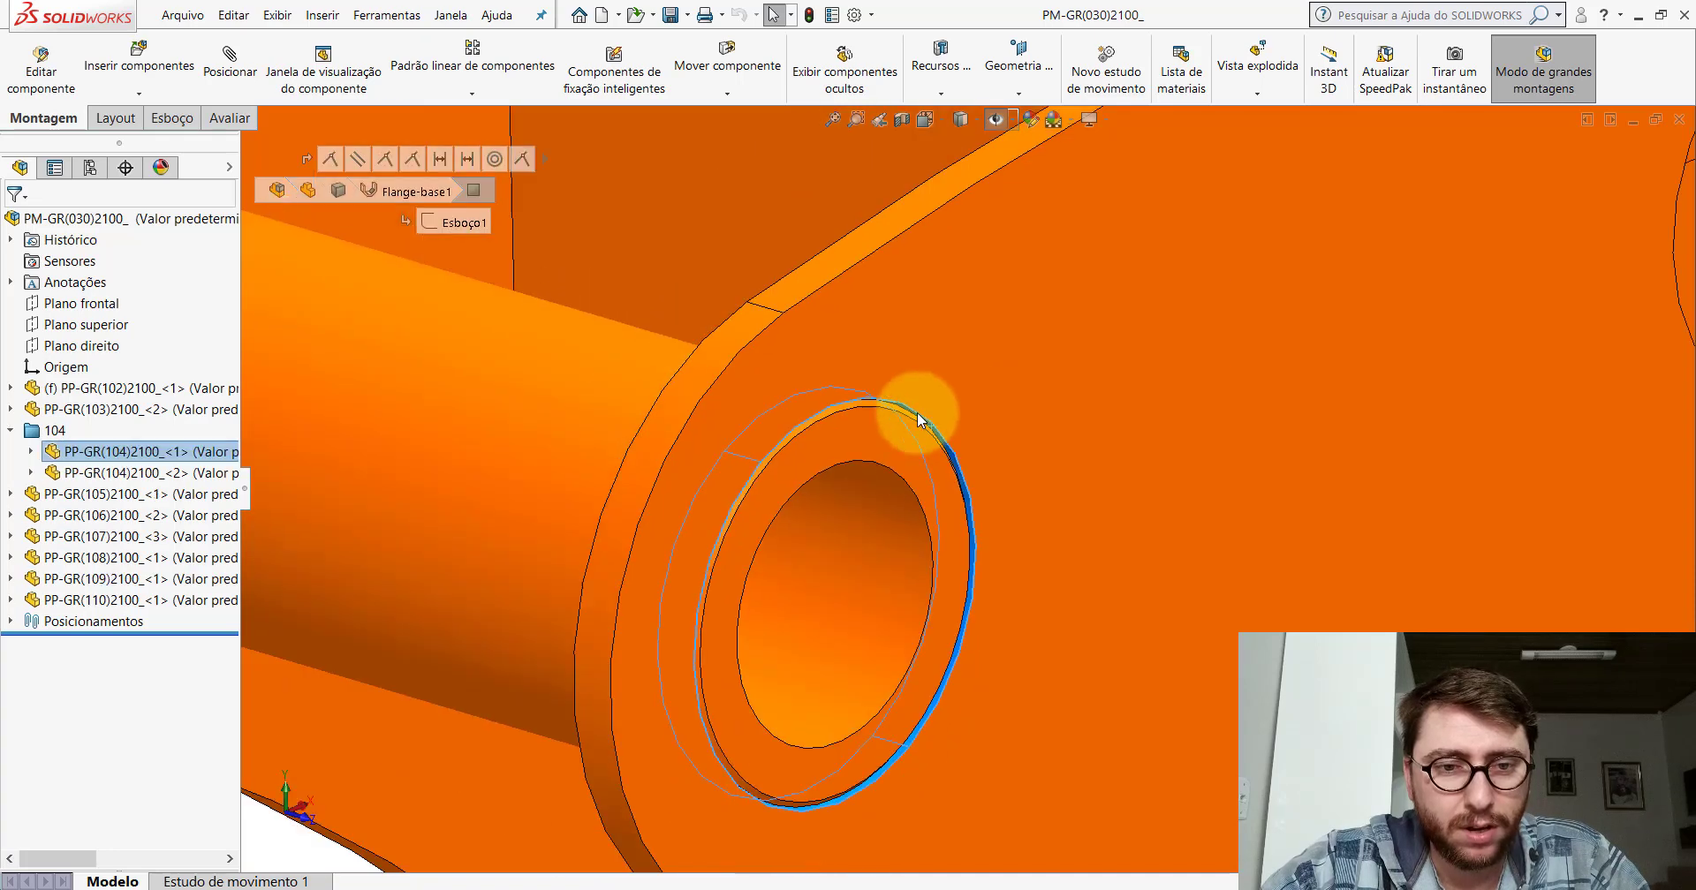
click(894, 495)
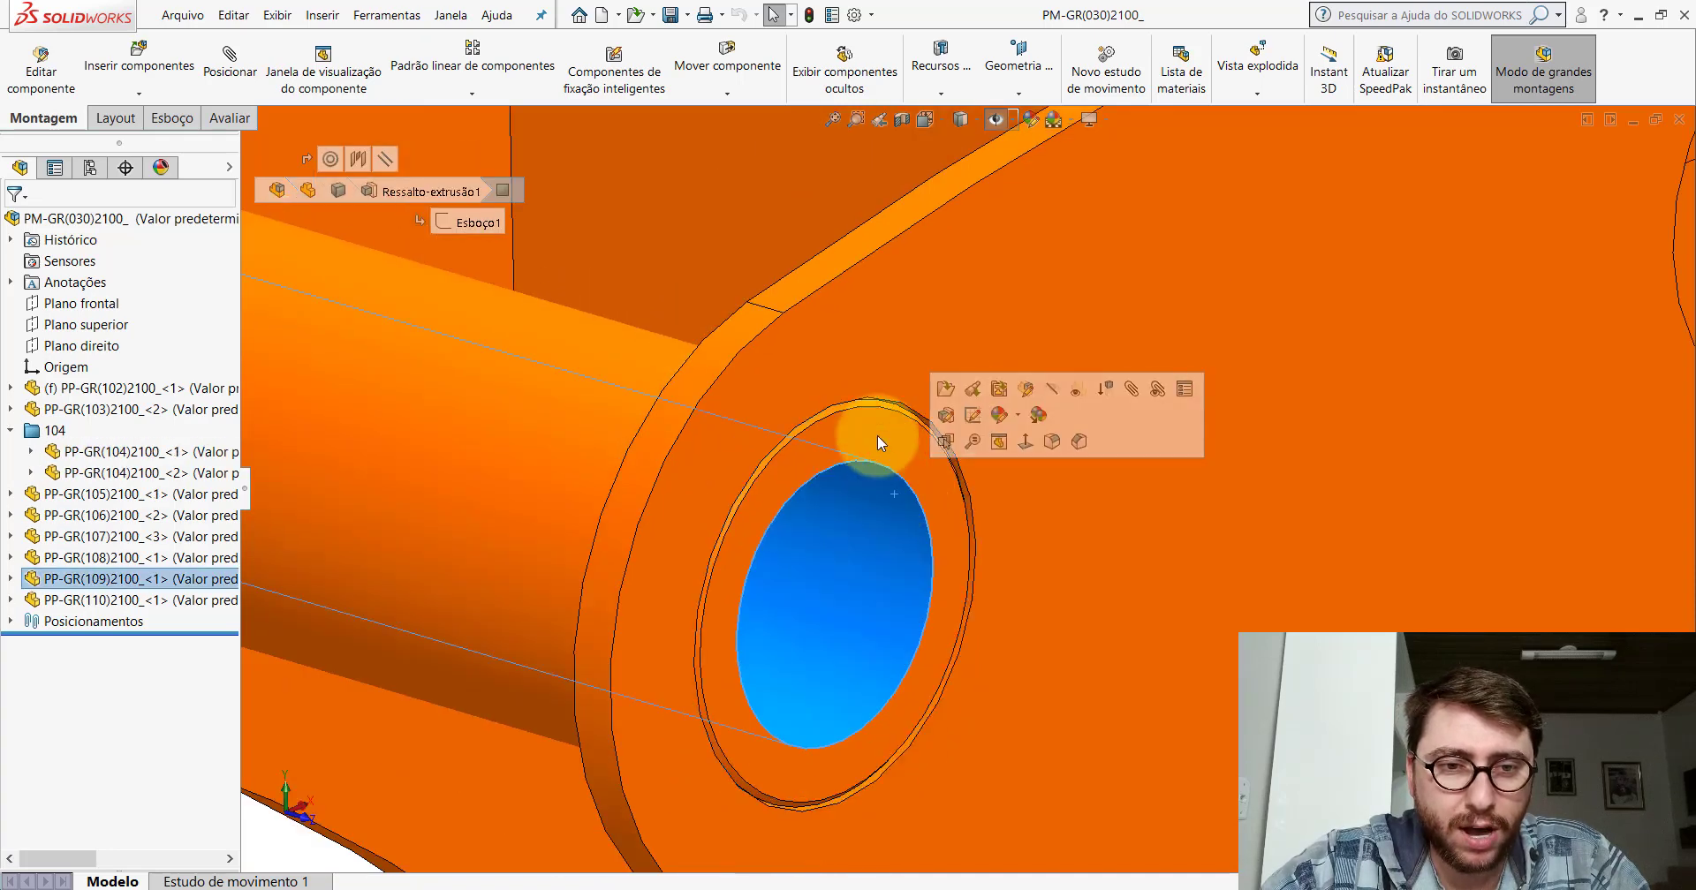
scroll(878, 436, down, 1)
scroll(877, 434, up, 3)
middle_drag(954, 455, 881, 416)
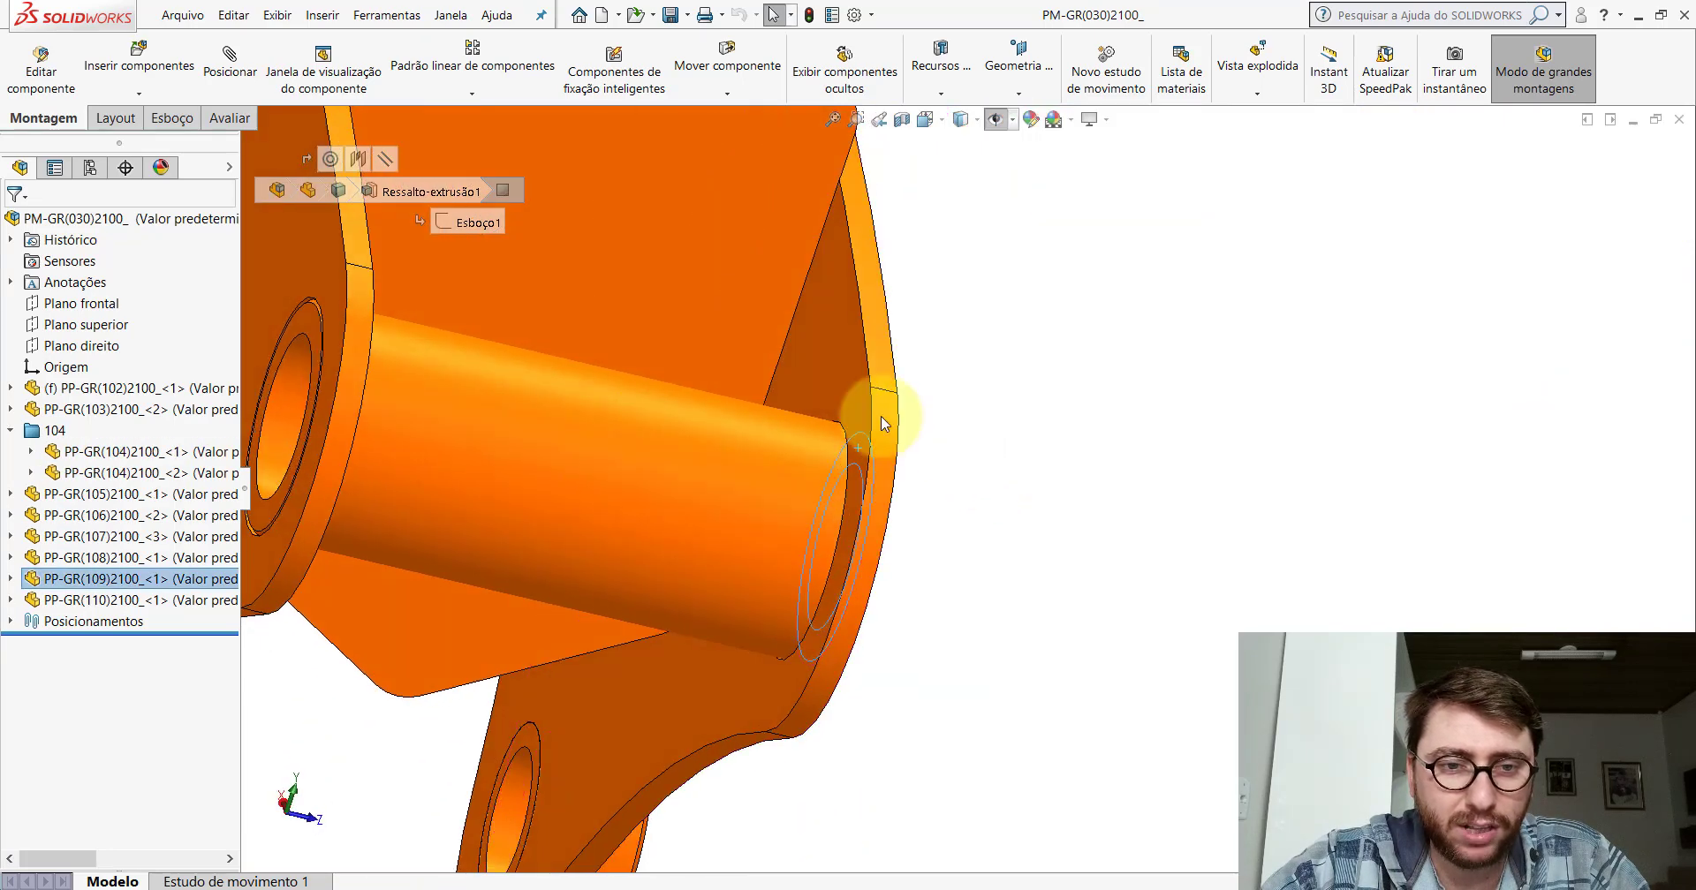
Check where the tube meets both PP-GR(104)2100_ plates by selecting the plates' inner faces and the tube's outer face.
click(843, 384)
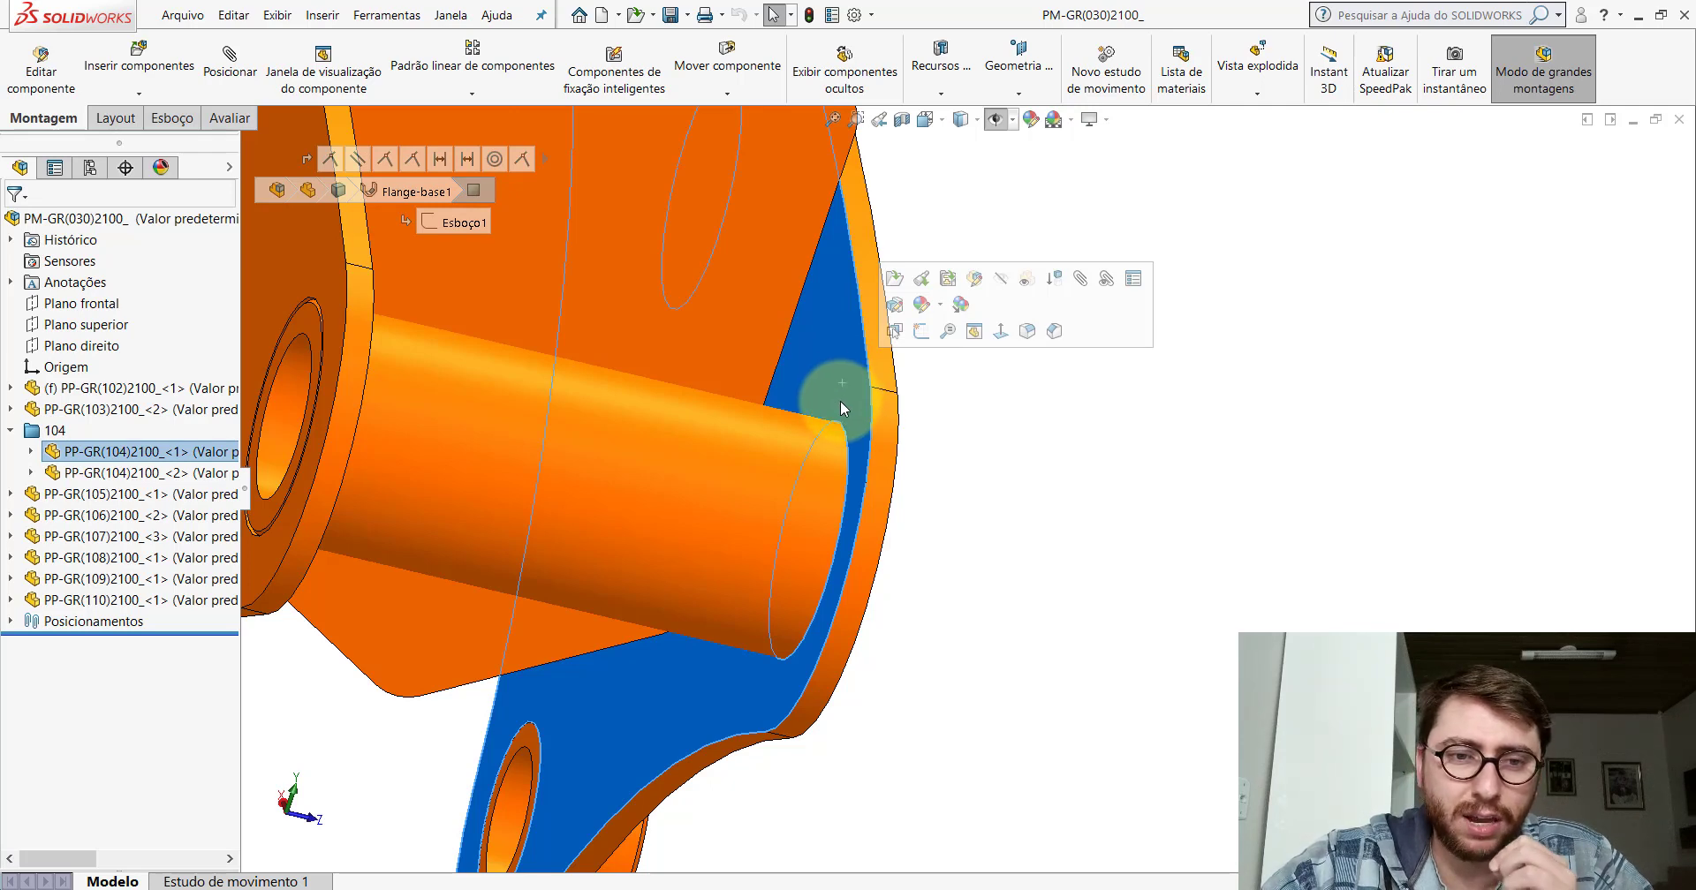
middle_drag(854, 448, 750, 397)
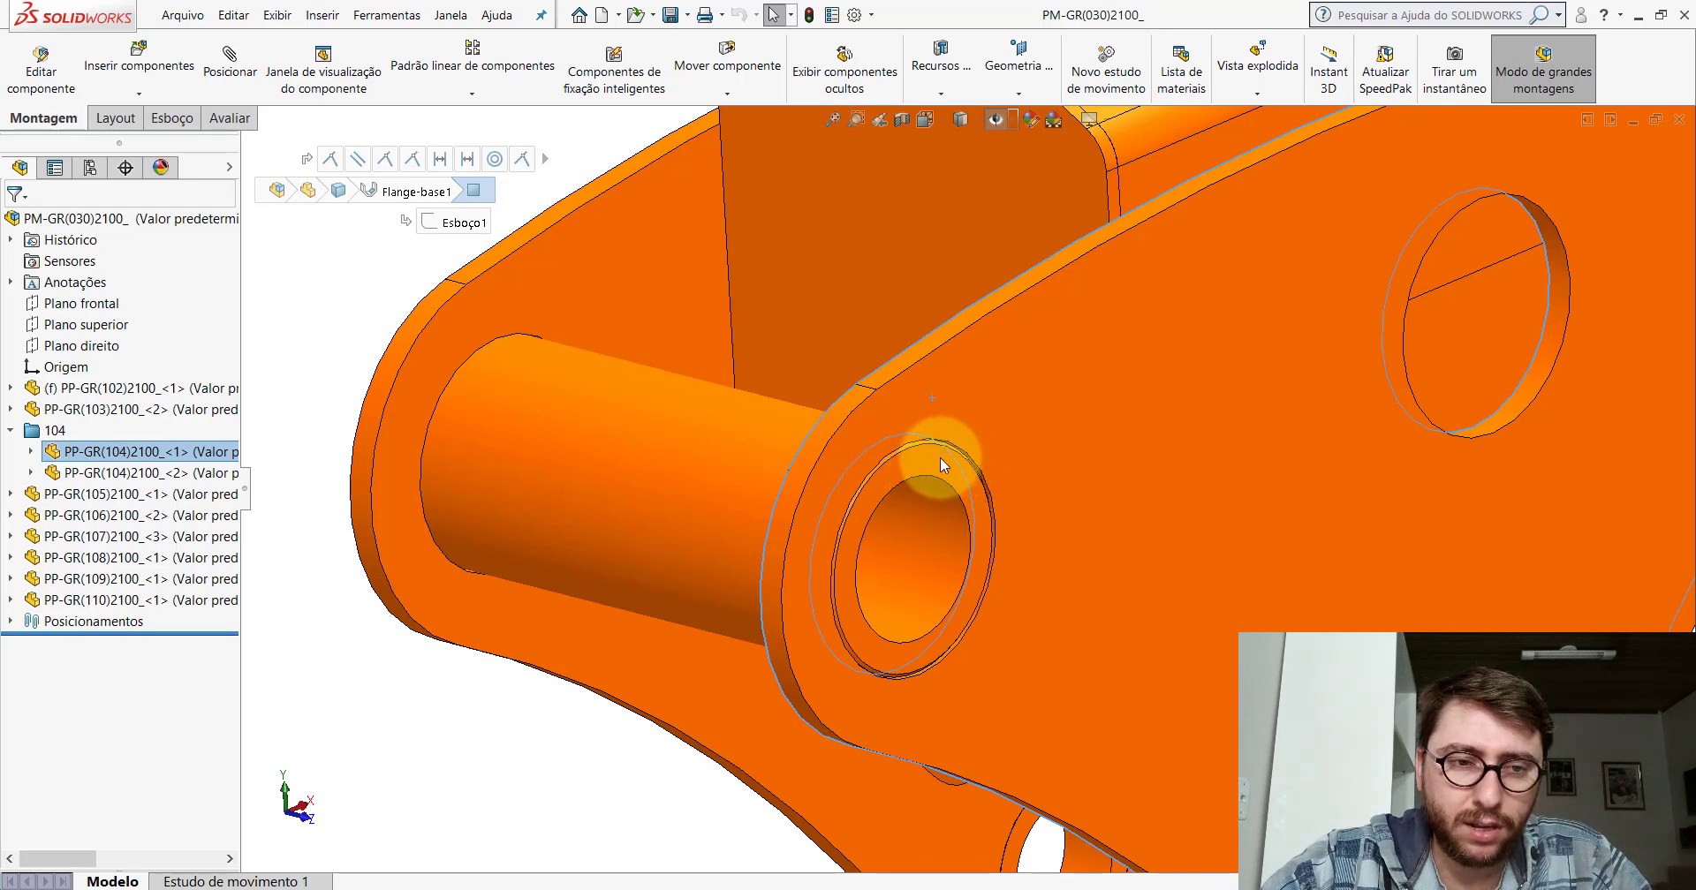
click(744, 408)
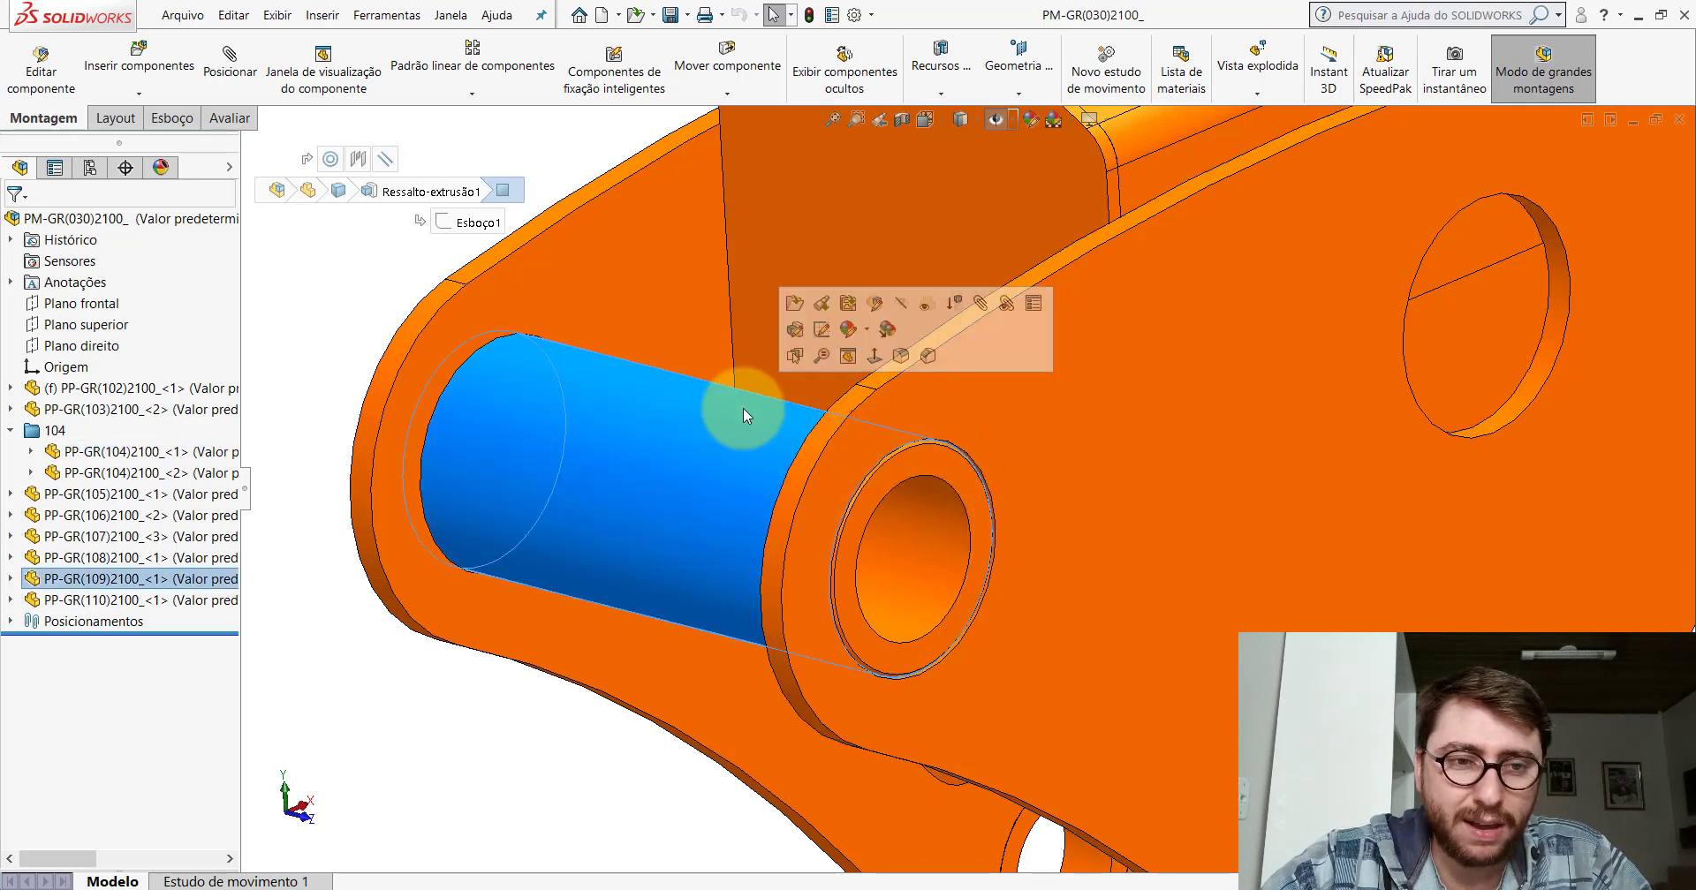
click(556, 720)
middle_drag(877, 470, 568, 379)
click(829, 405)
click(405, 264)
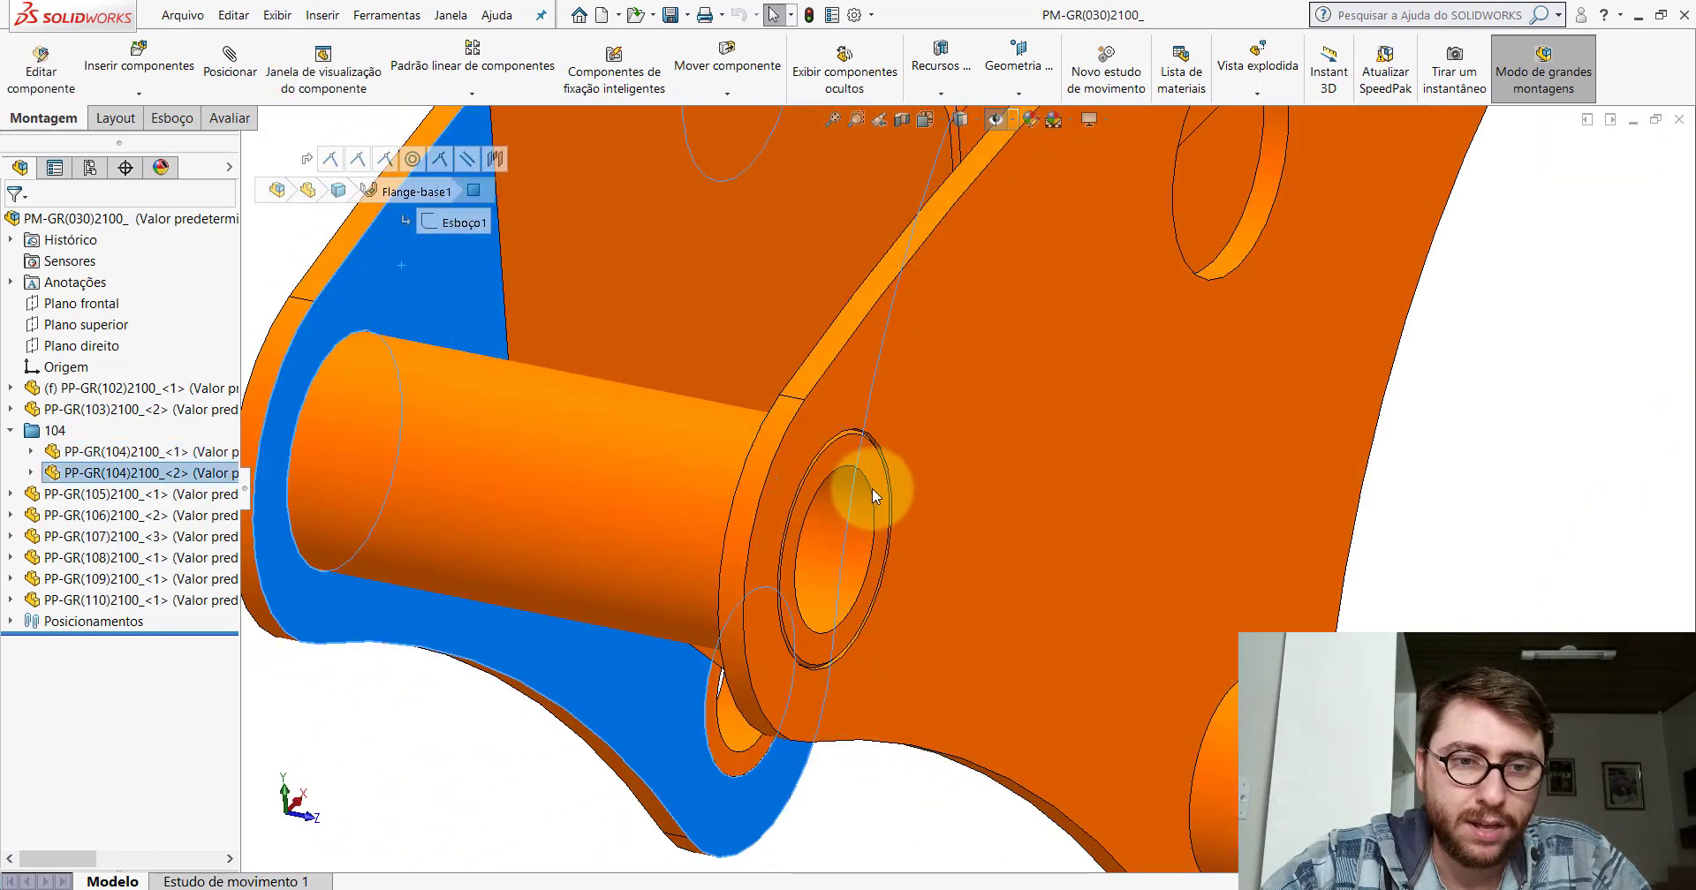
Recheck the clearance around the tube end up close, selecting the plate's hole edge and the tube's inner face.
scroll(892, 441, down, 3)
middle_drag(892, 442, 840, 512)
scroll(887, 431, down, 3)
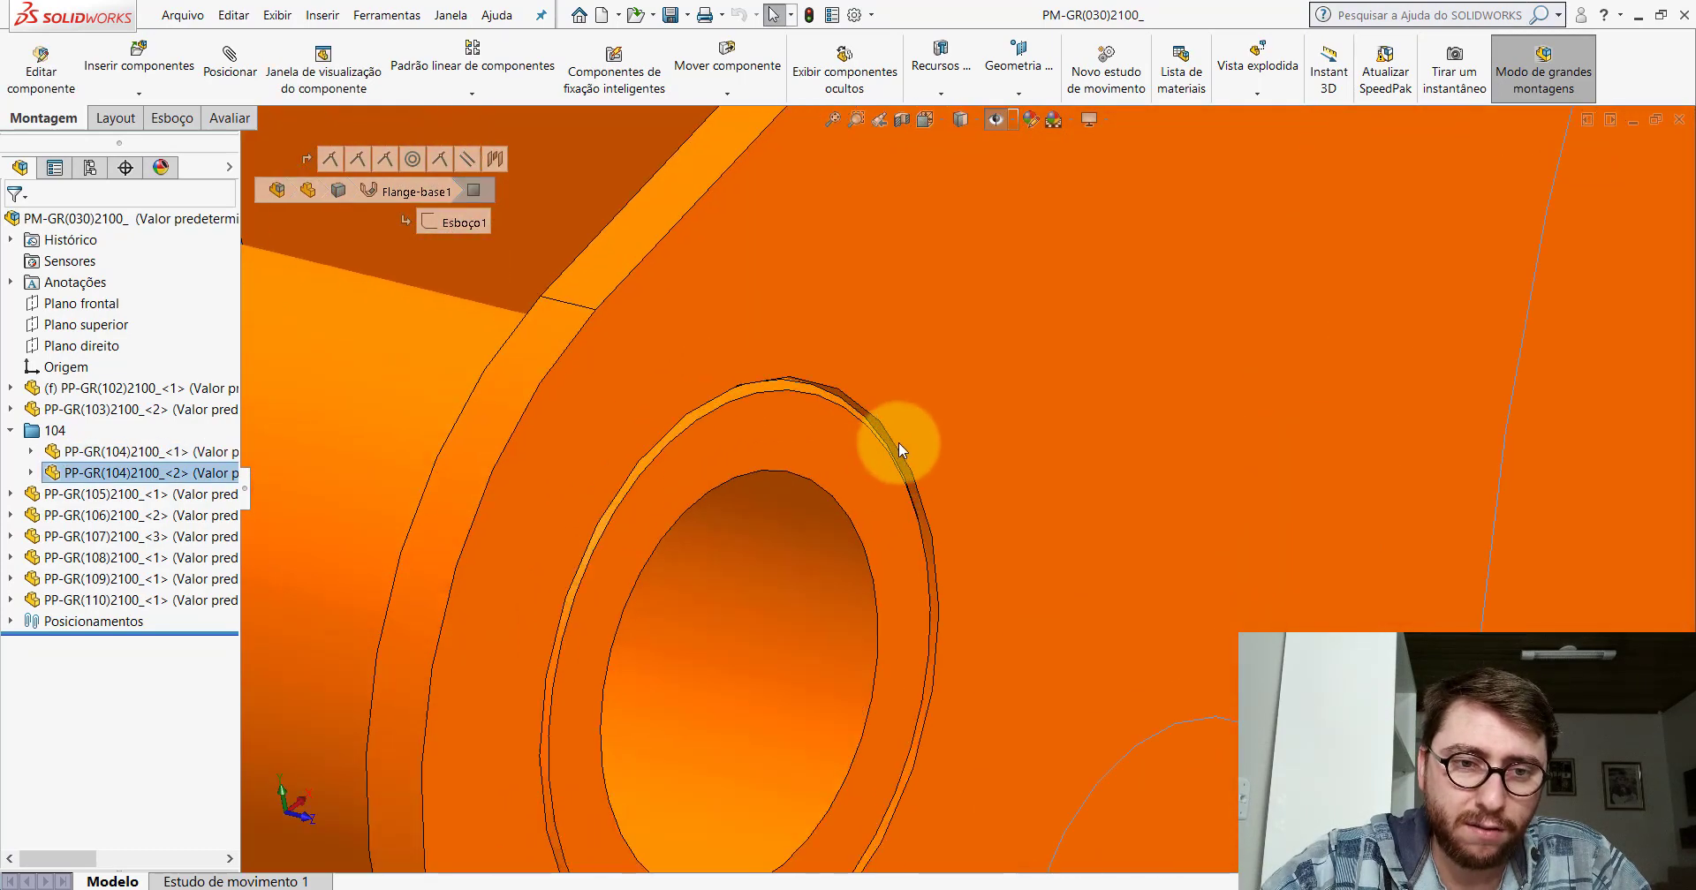
click(872, 410)
click(756, 534)
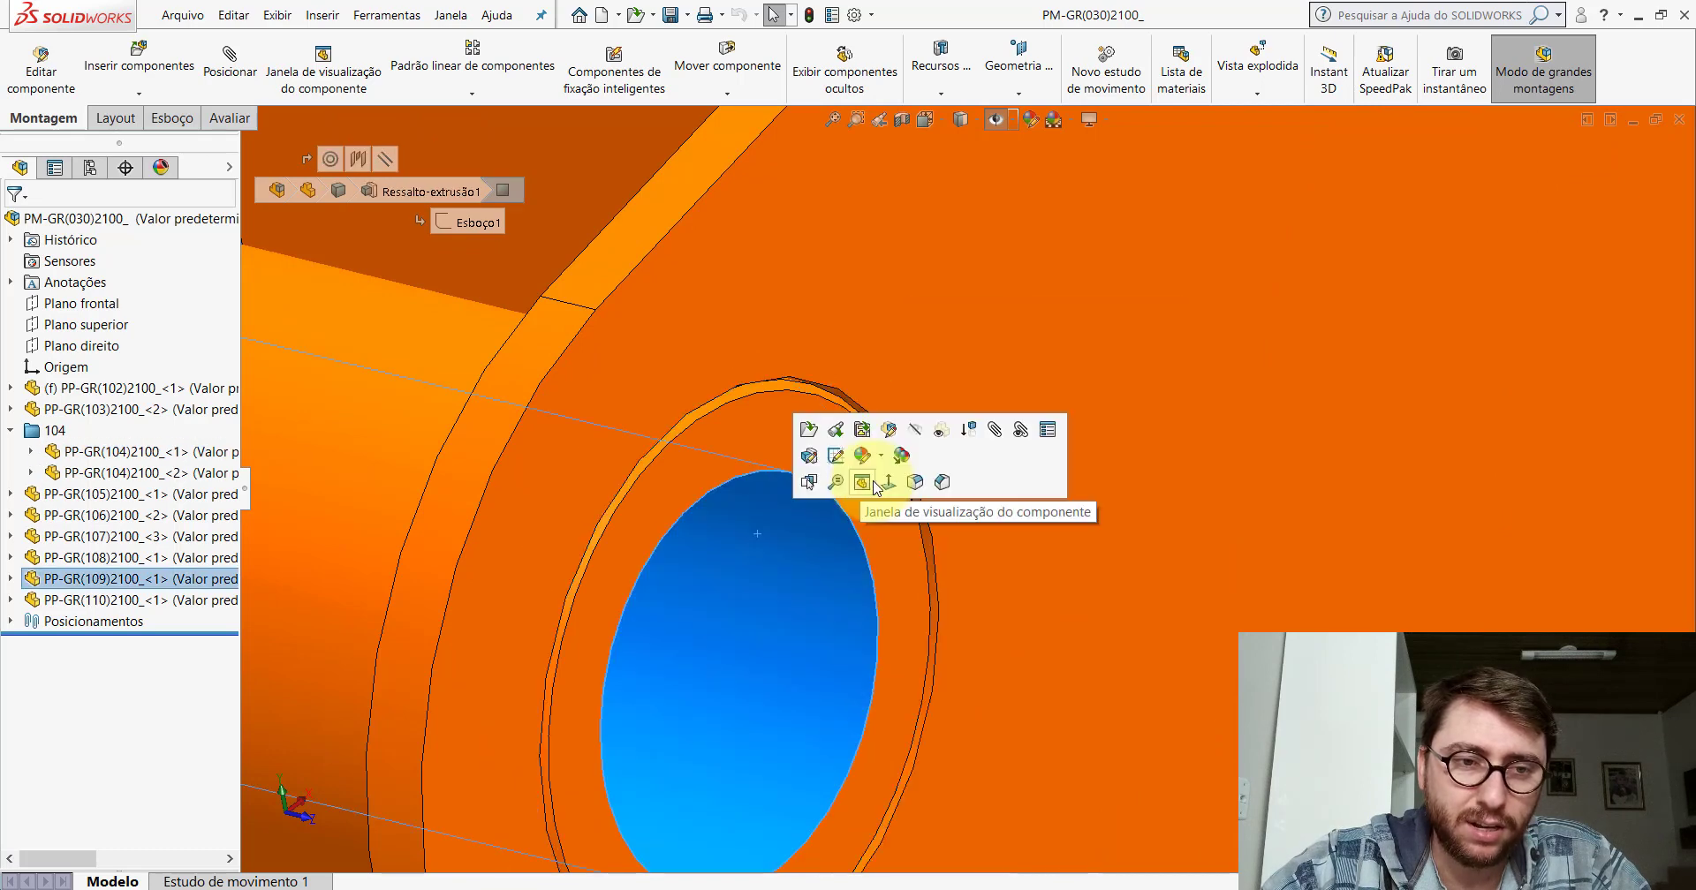
scroll(861, 528, up, 5)
scroll(862, 529, up, 4)
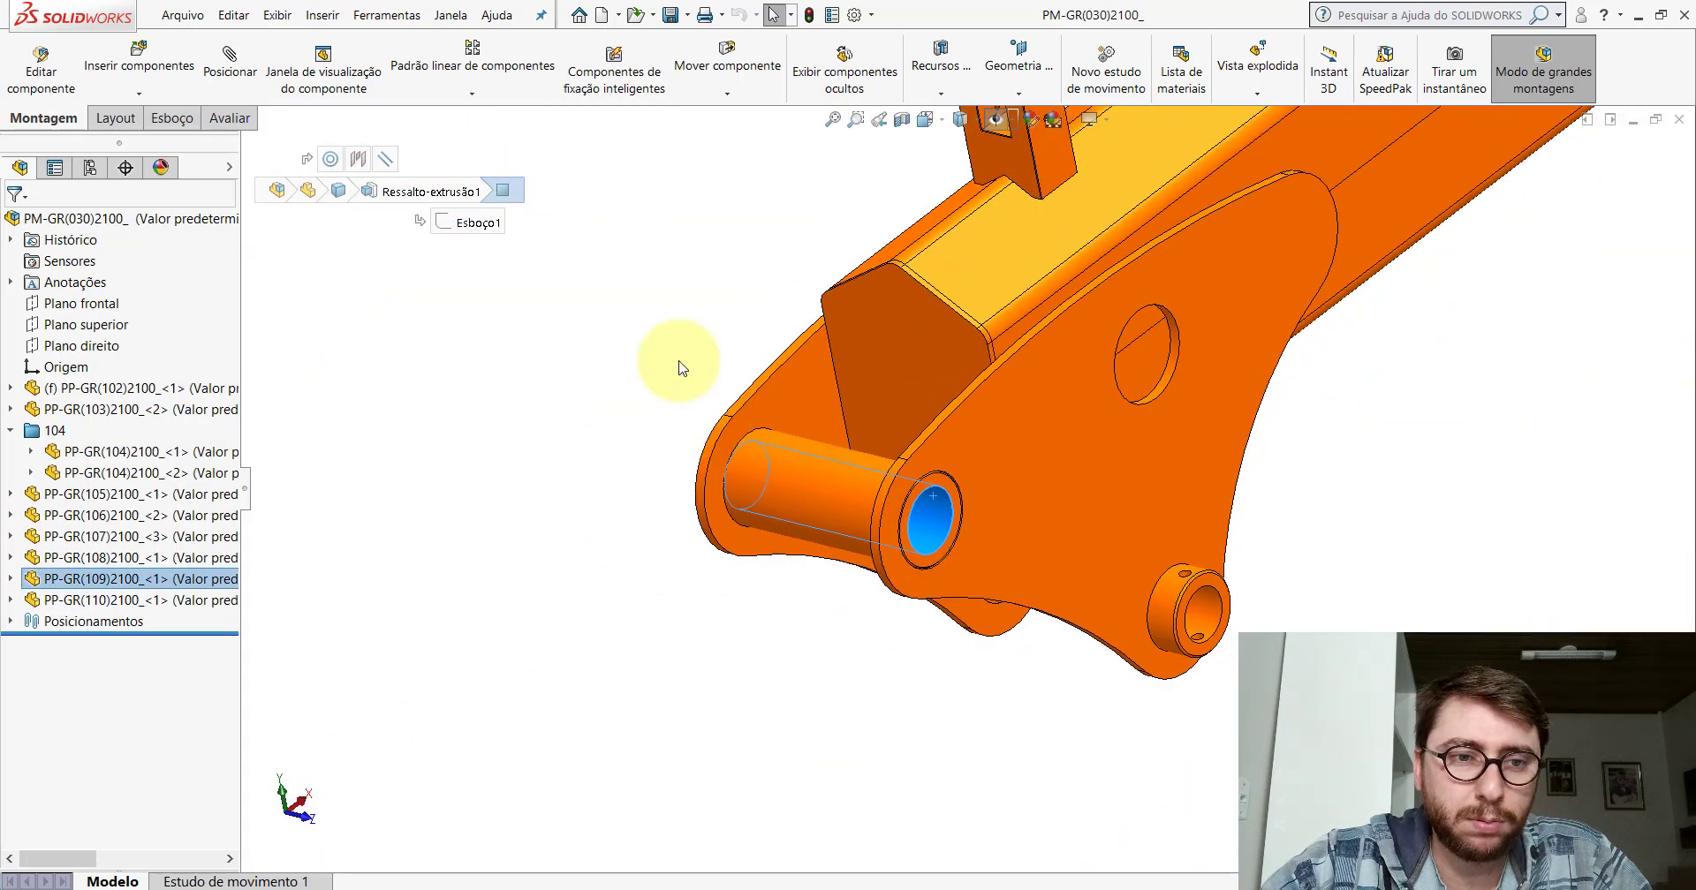
Clear the selection and examine the joint between the cross tube and the inner face of the far side plate.
click(646, 299)
scroll(976, 532, down, 3)
middle_click(940, 484)
mouse_move(939, 484)
middle_down()
mouse_move(918, 466)
mouse_move(956, 486)
middle_up()
scroll(956, 486, up, 4)
scroll(1017, 488, down, 2)
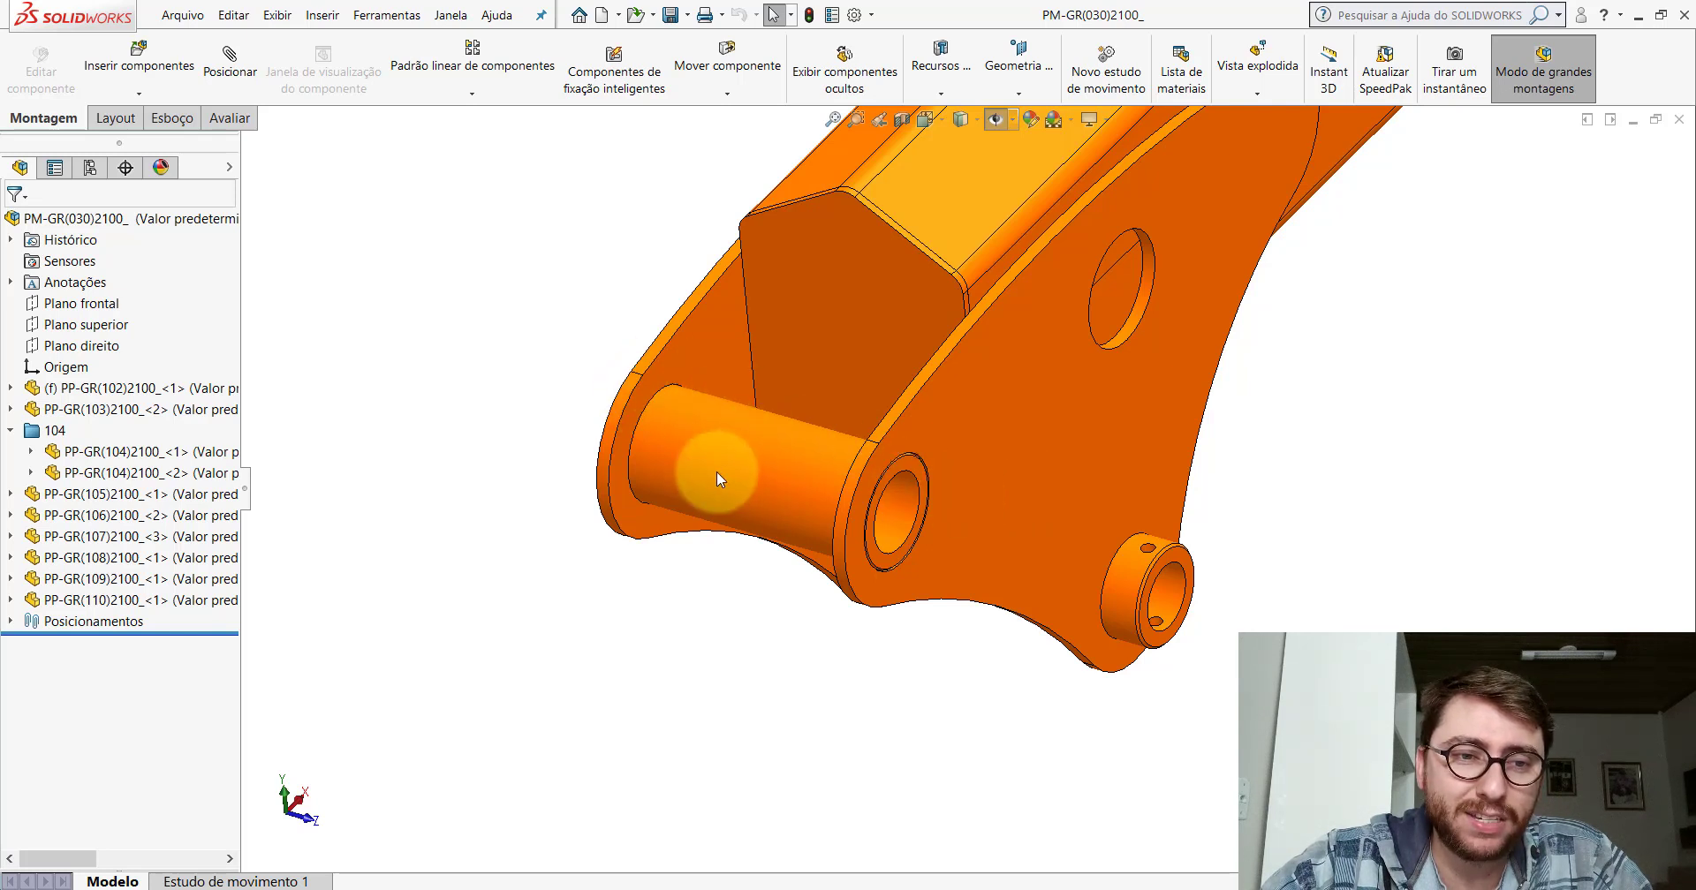
scroll(936, 498, down, 2)
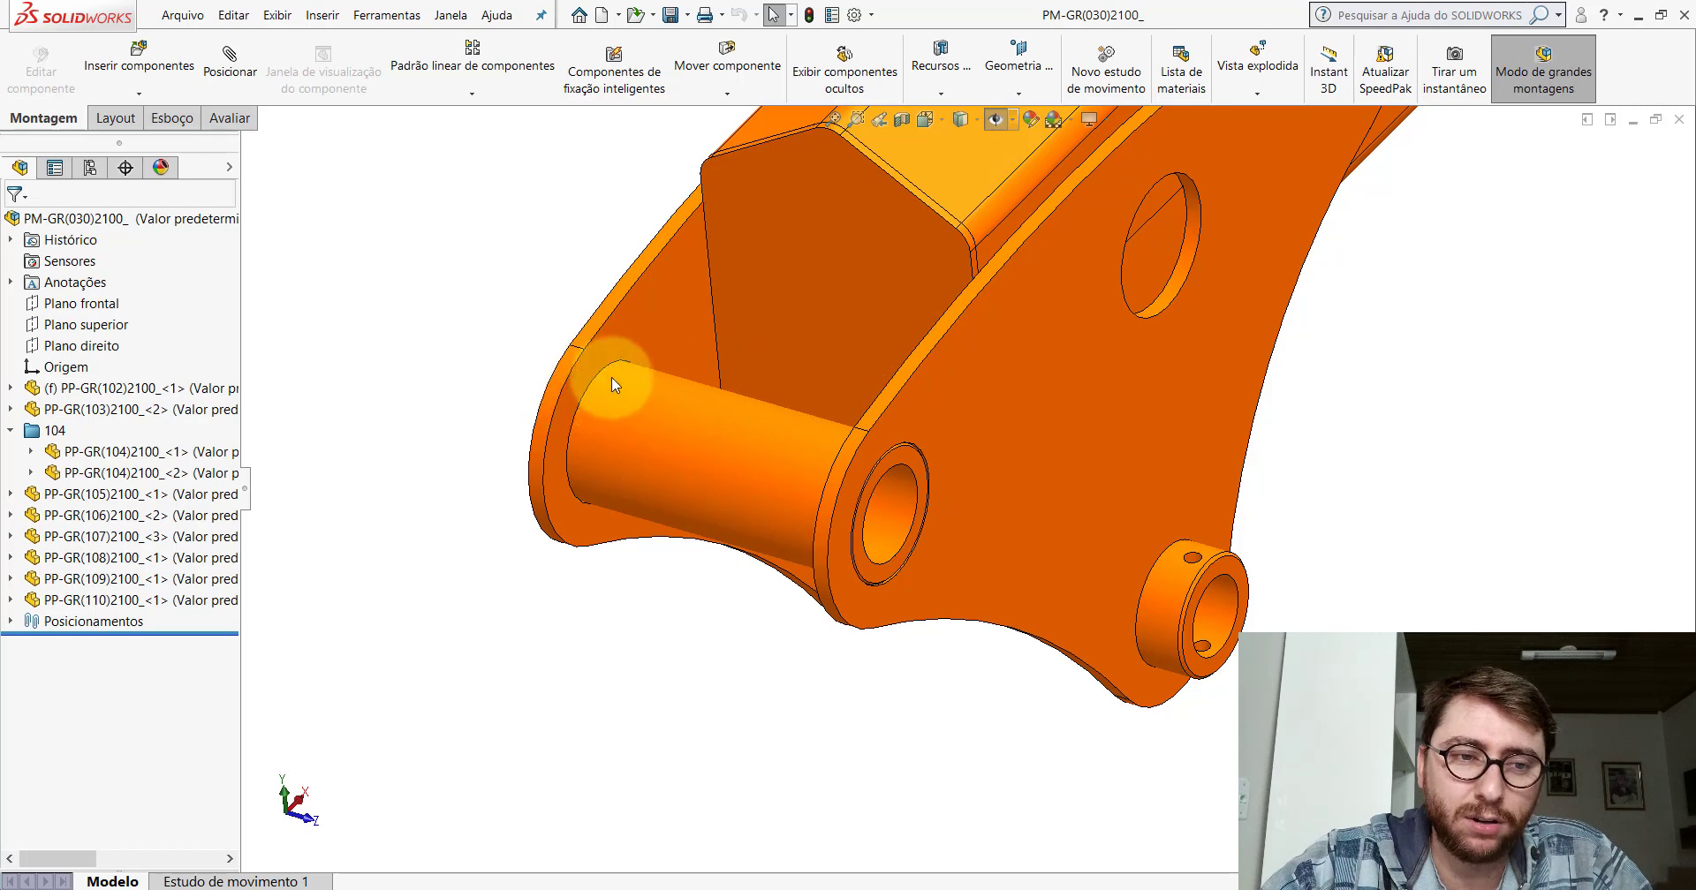
scroll(694, 405, down, 1)
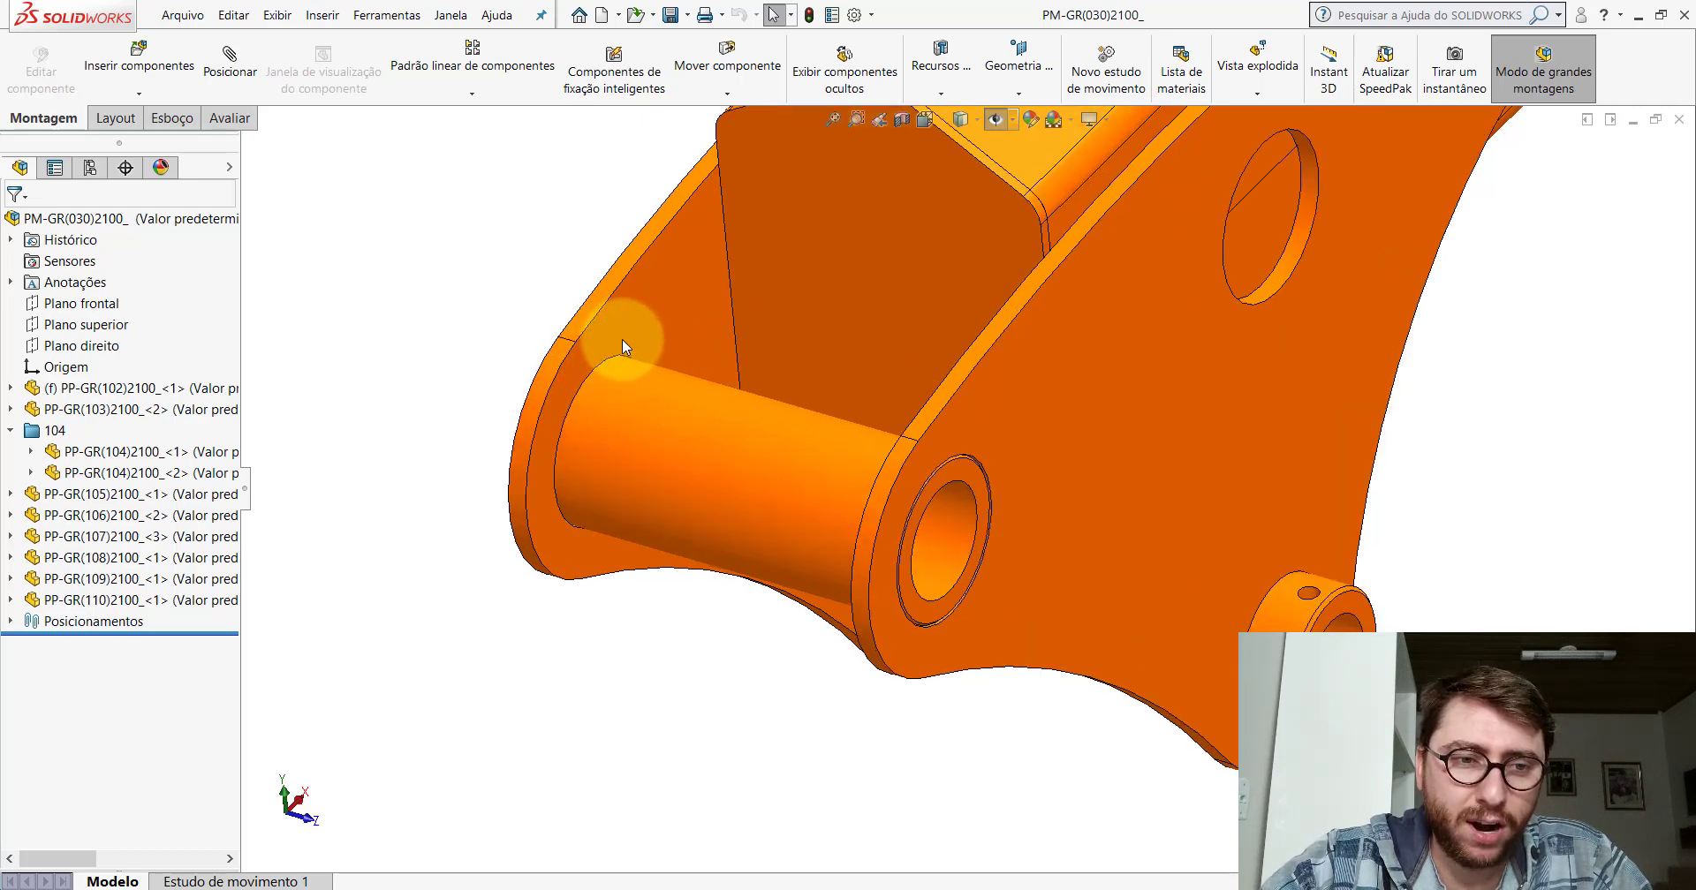
scroll(645, 366, down, 4)
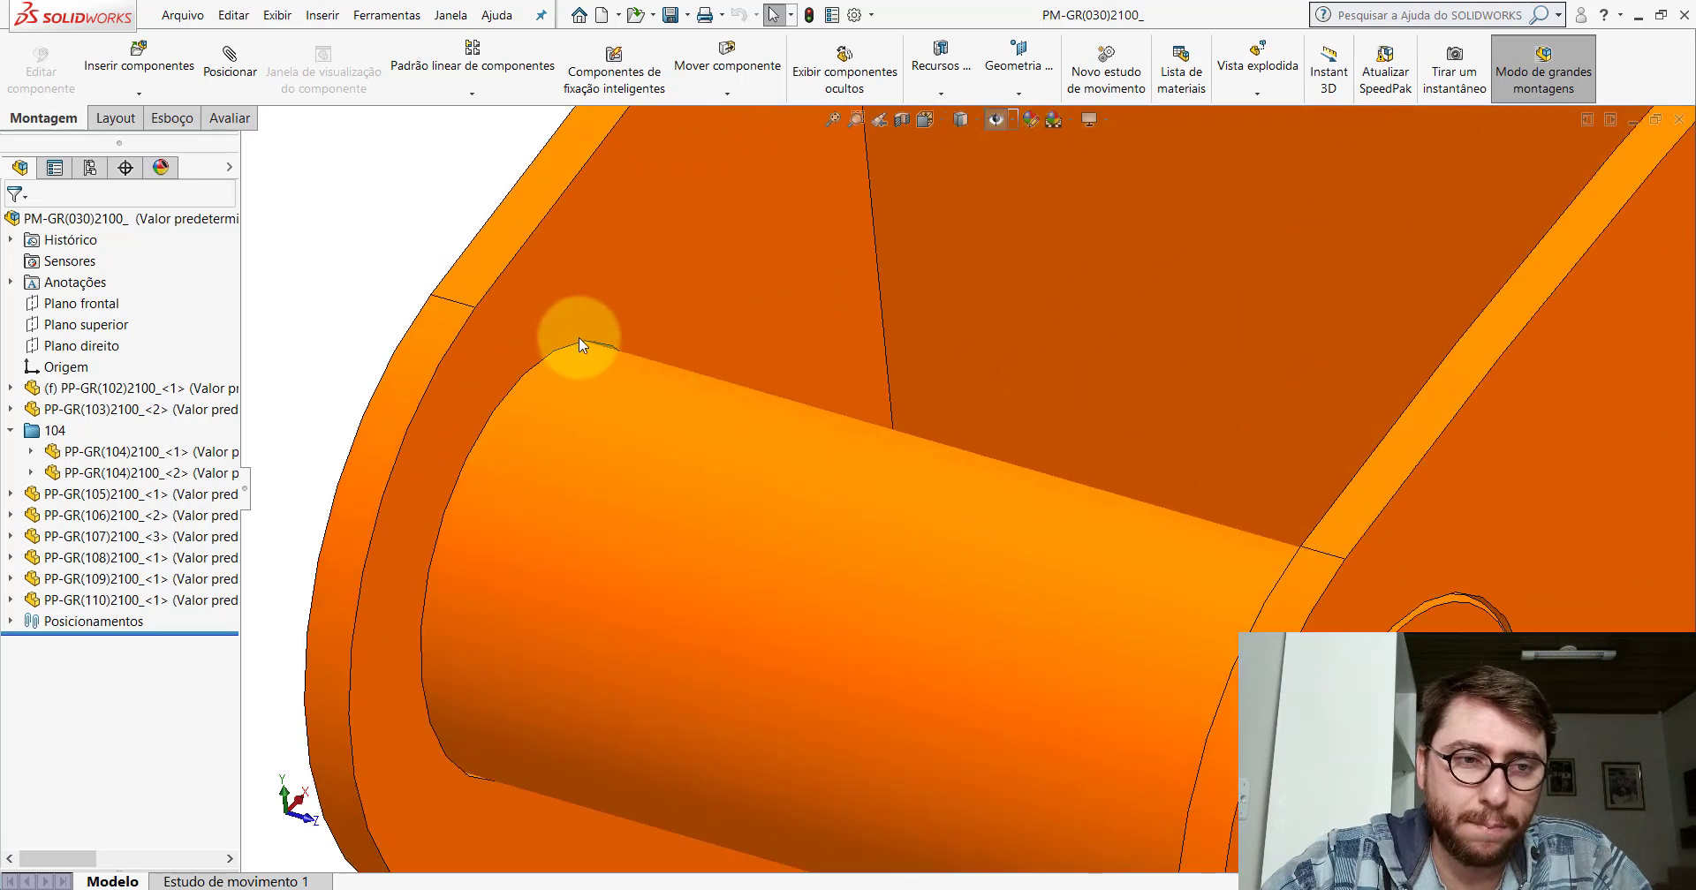
click(565, 283)
scroll(618, 336, up, 5)
click(632, 356)
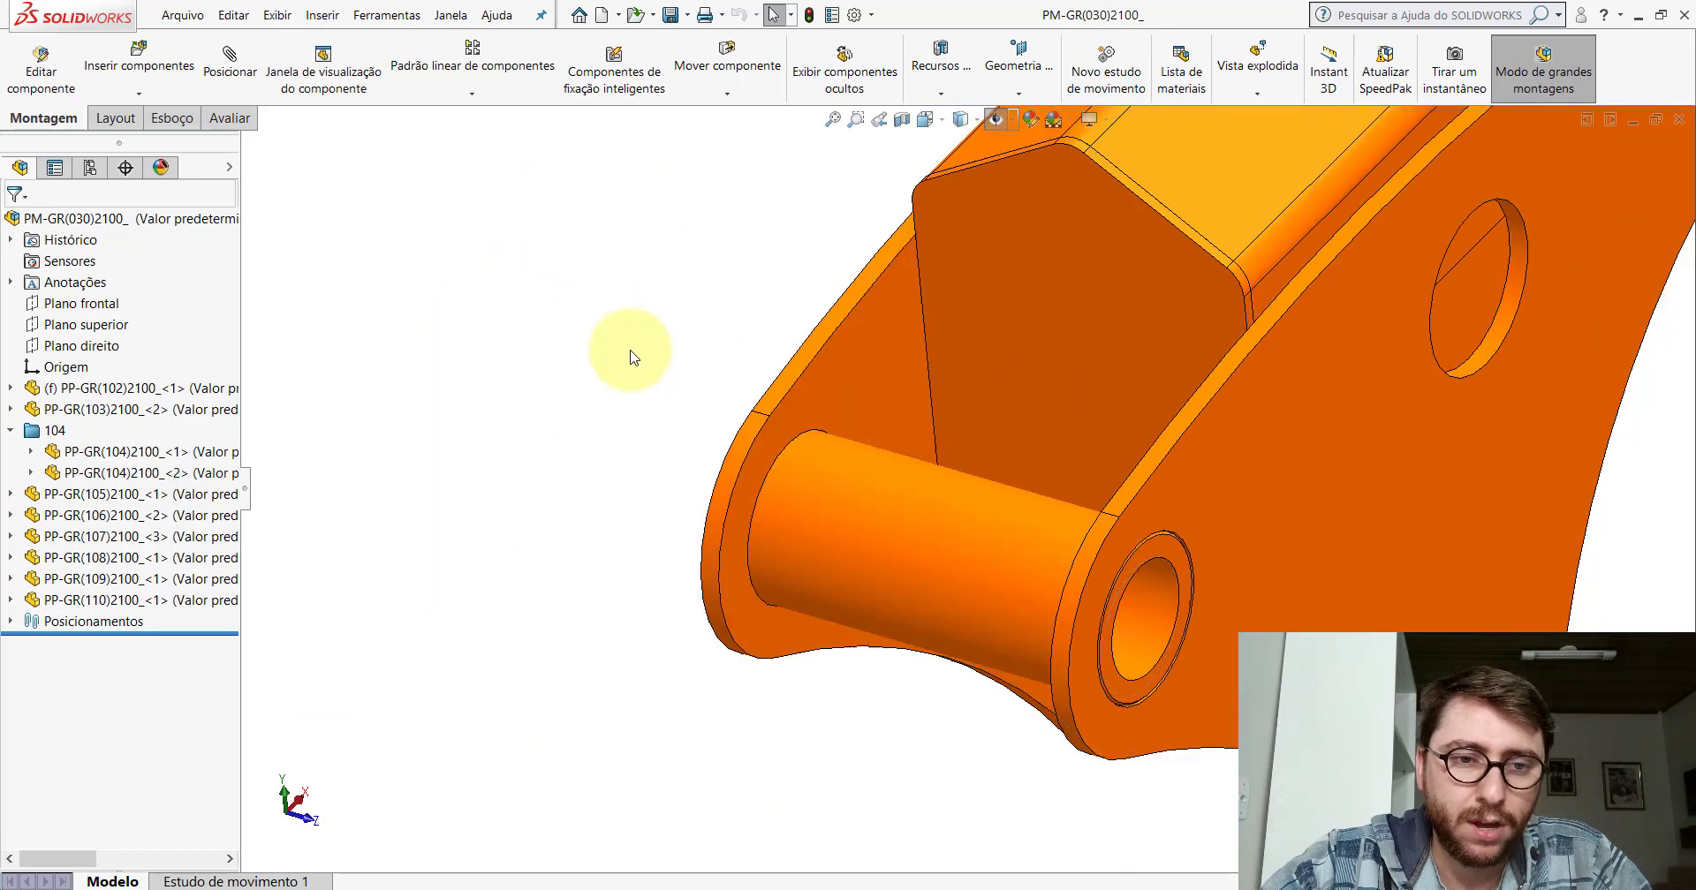
Review both ends of the cross tube and select the outer face of the near side plate PP-GR(104)2100_<1>.
scroll(1127, 580, down, 1)
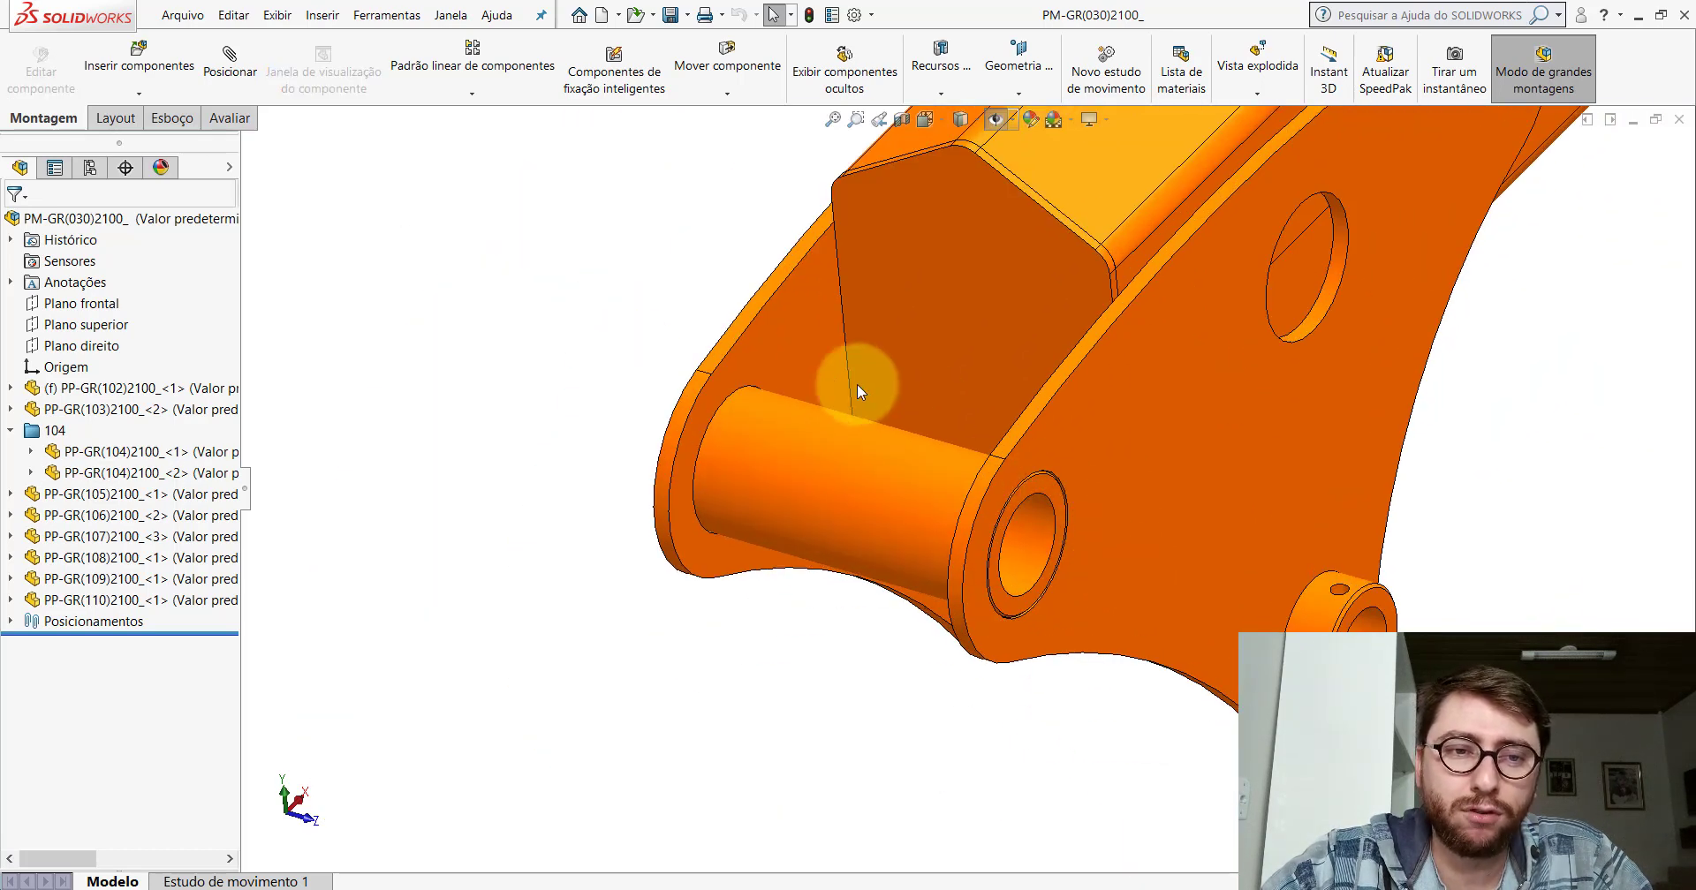
scroll(1078, 469, down, 1)
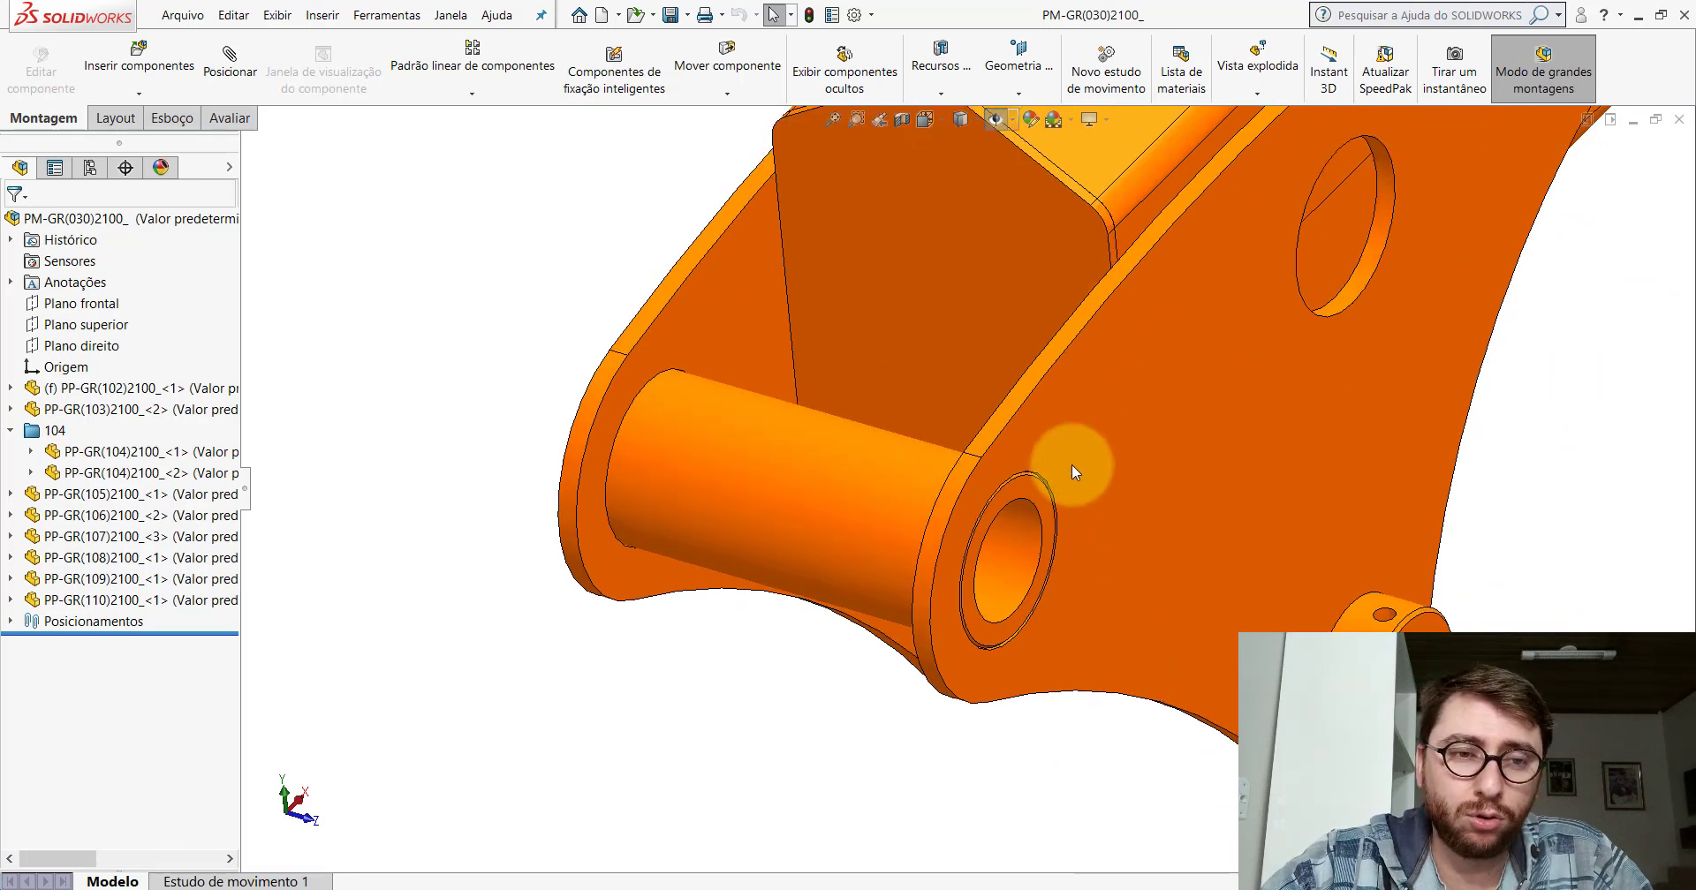
scroll(1078, 468, up, 2)
scroll(967, 470, down, 3)
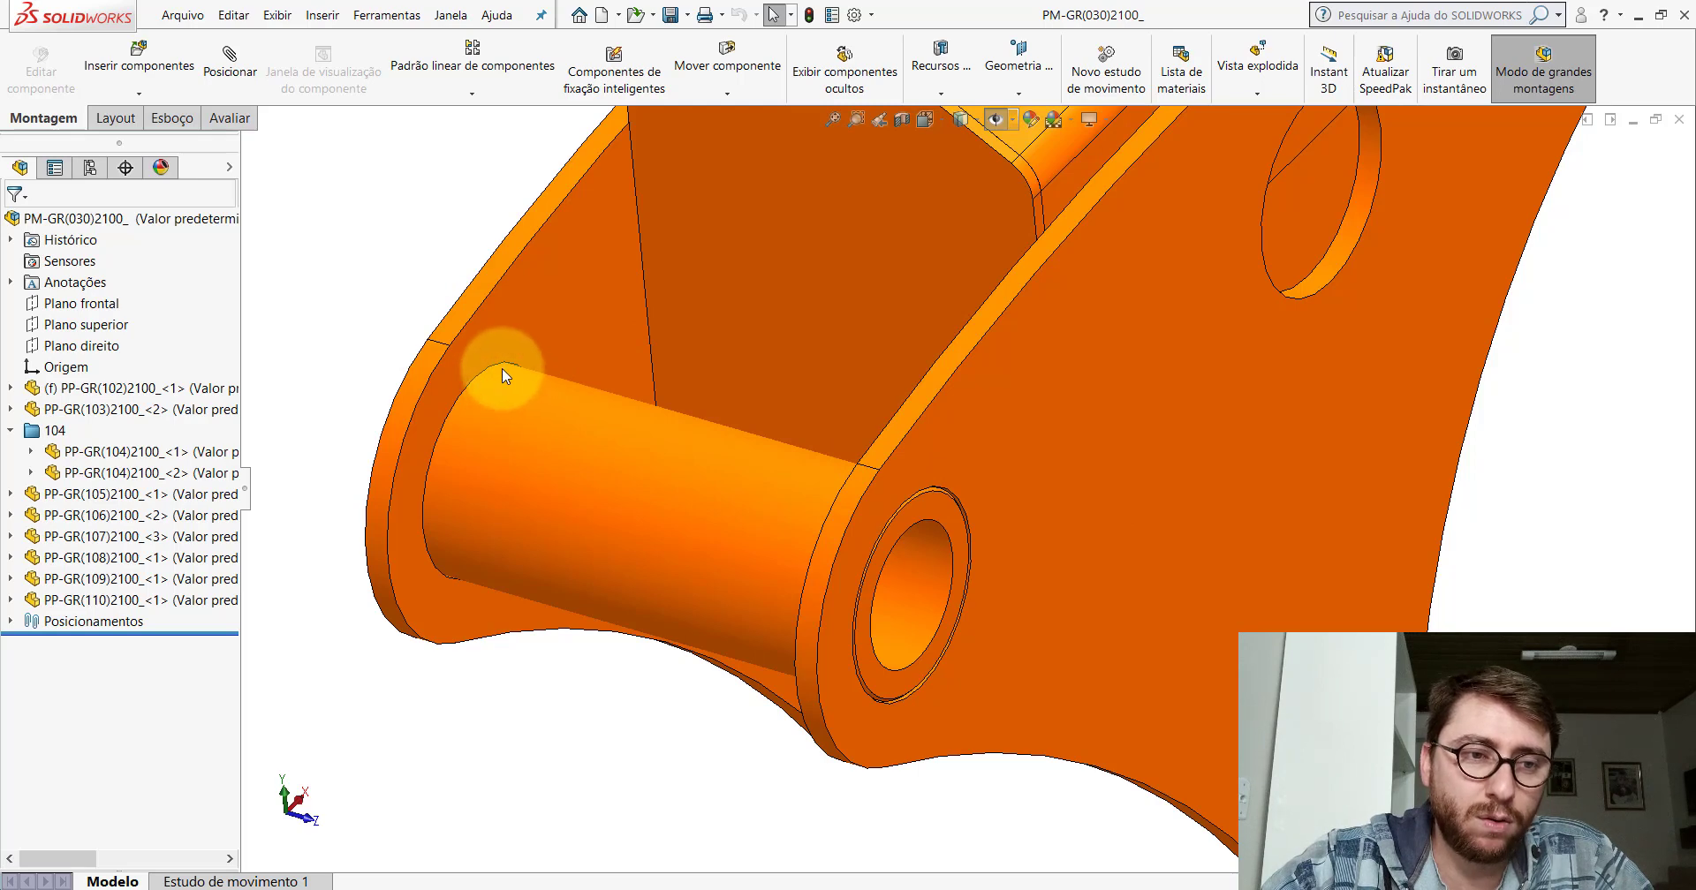
scroll(991, 502, up, 5)
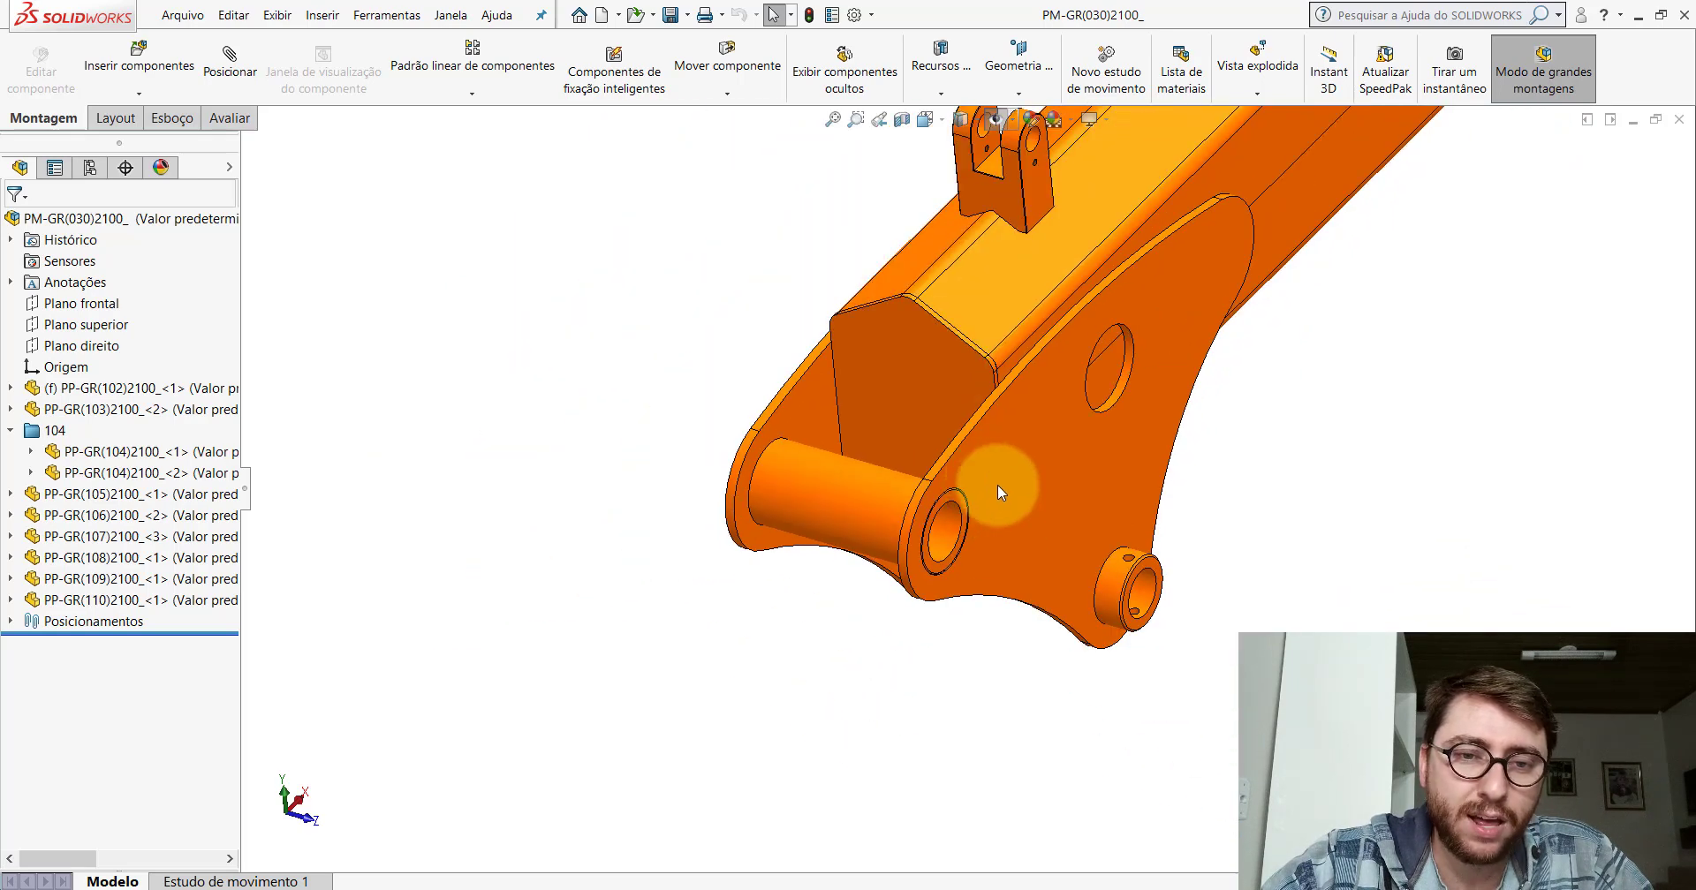
scroll(985, 468, down, 2)
click(943, 488)
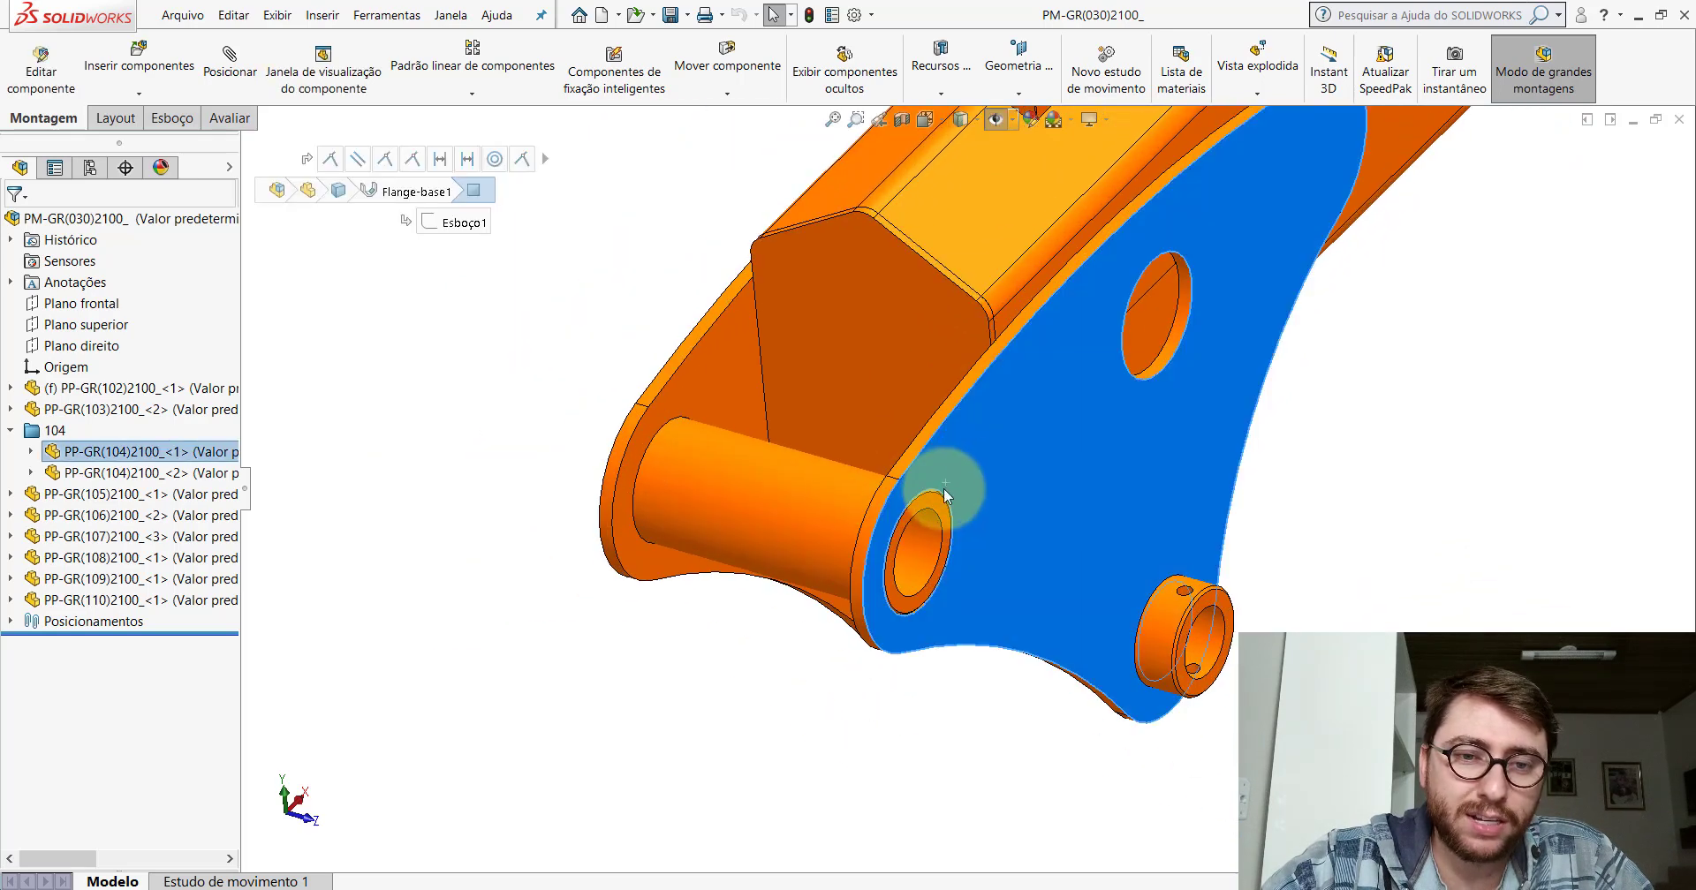
Select the cross tube's outer face and the inner face of the far side plate, and review how they meet.
click(920, 523)
click(711, 433)
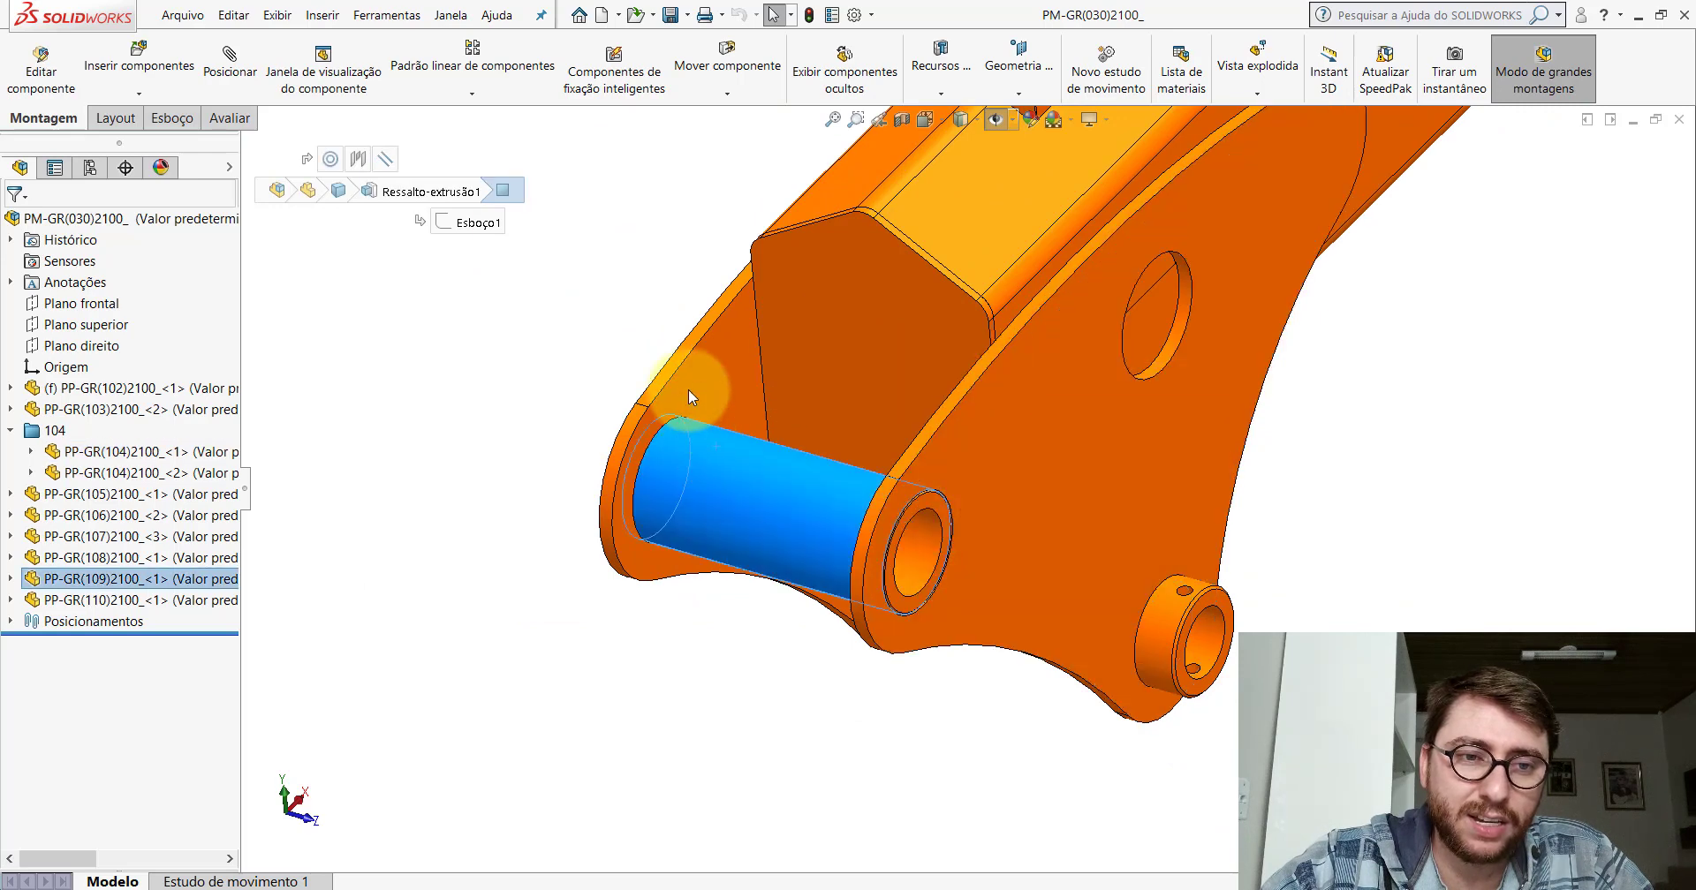
click(687, 389)
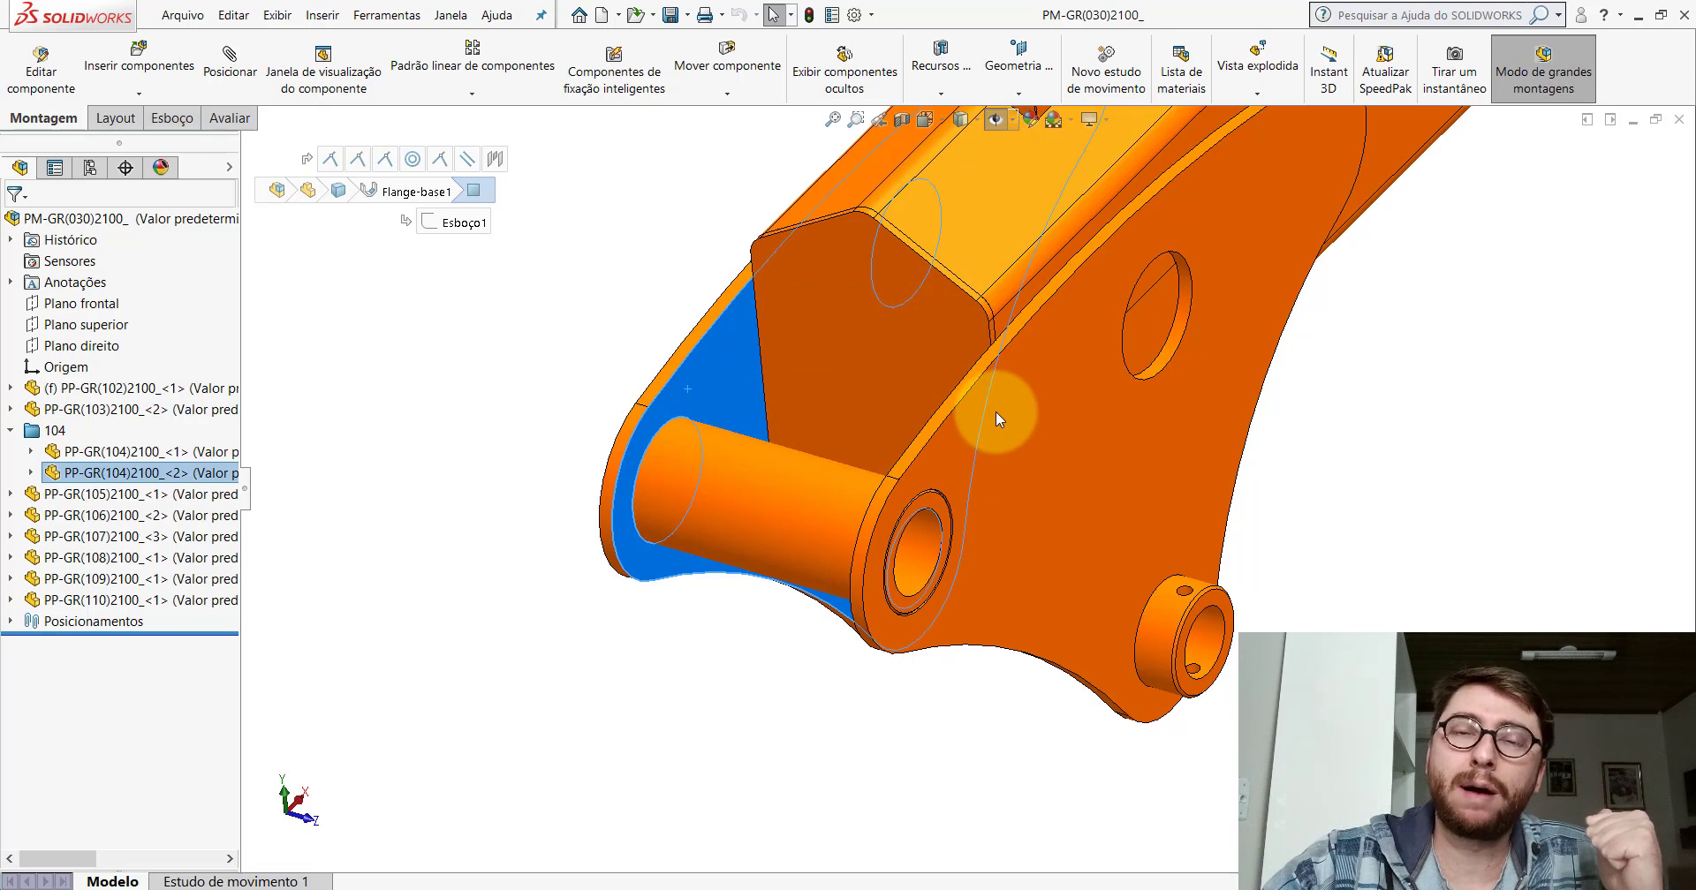
scroll(1121, 492, up, 3)
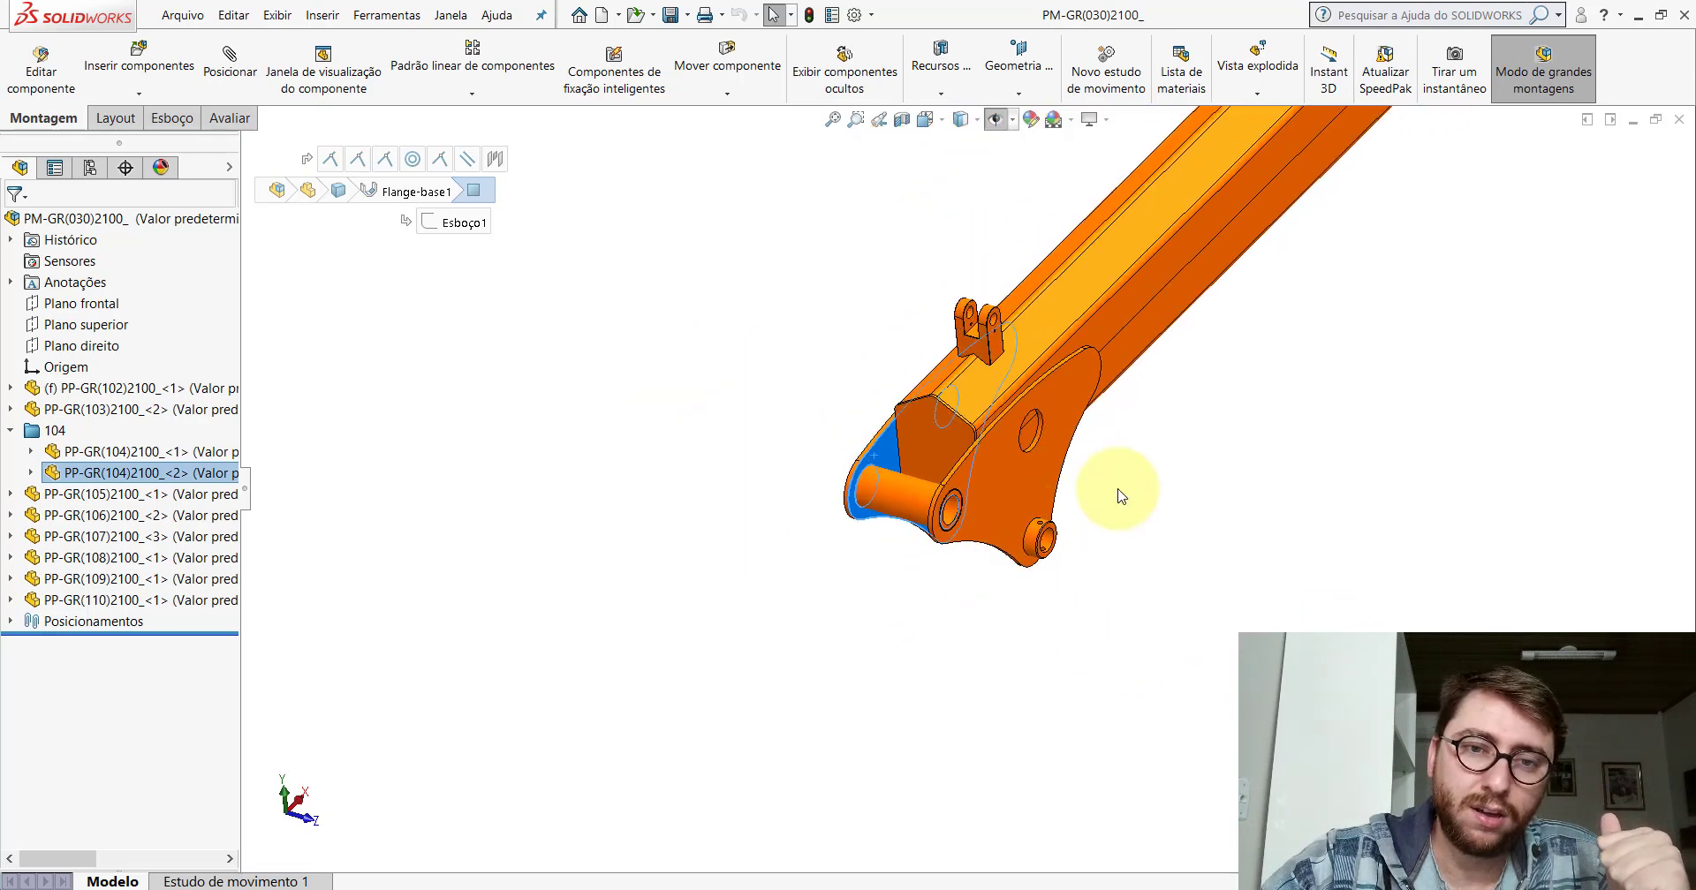
scroll(757, 560, down, 2)
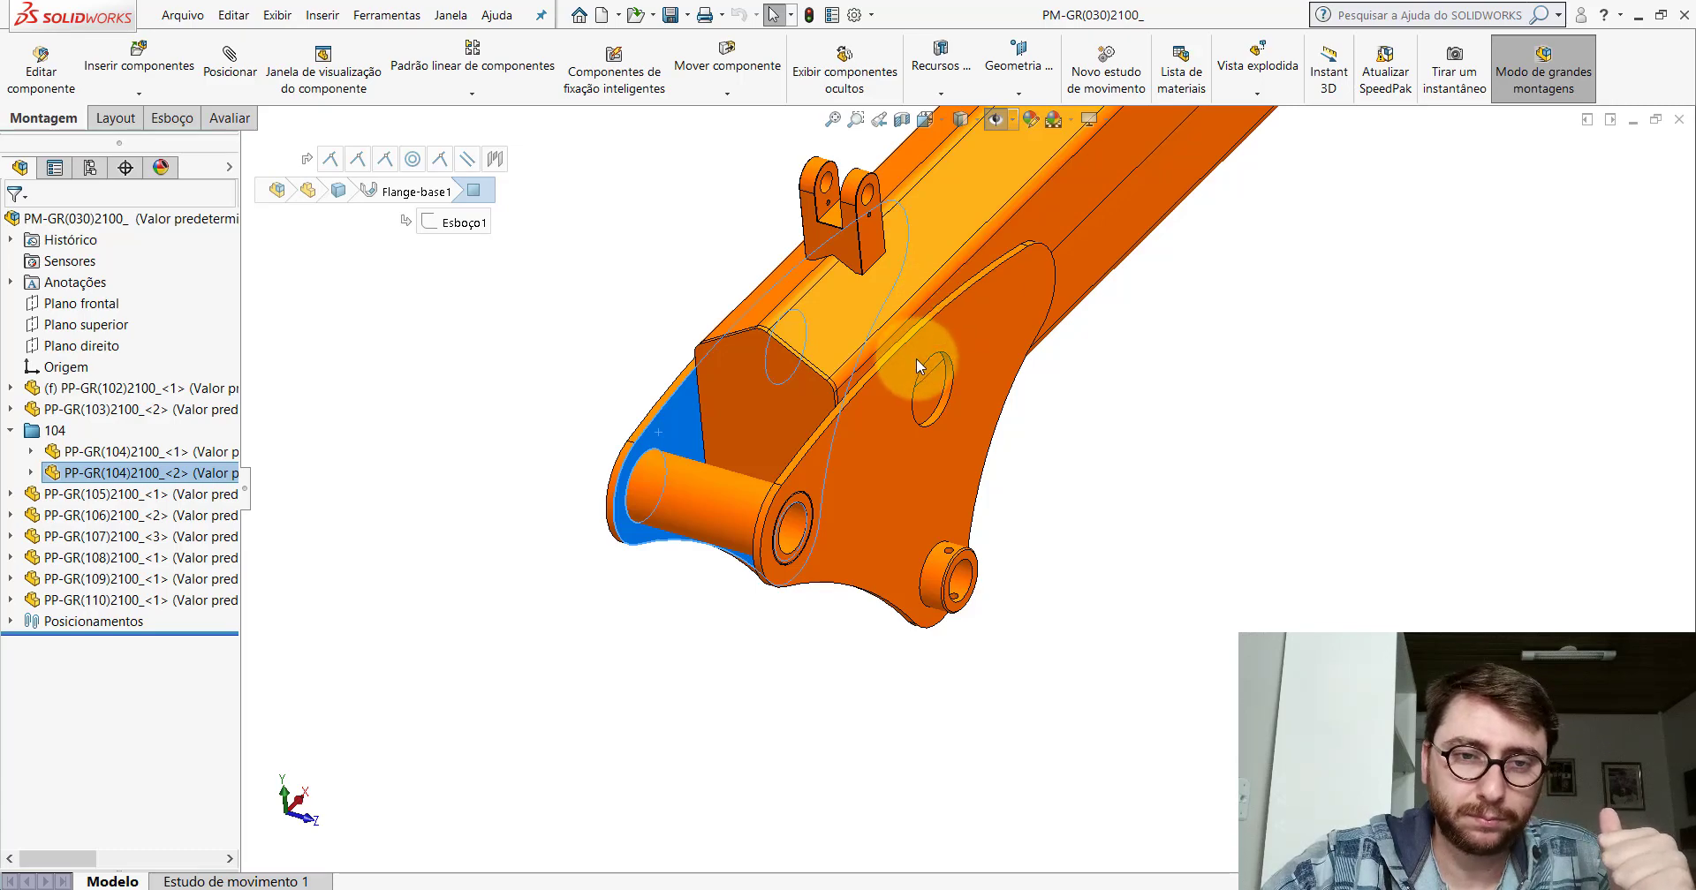
scroll(936, 332, down, 1)
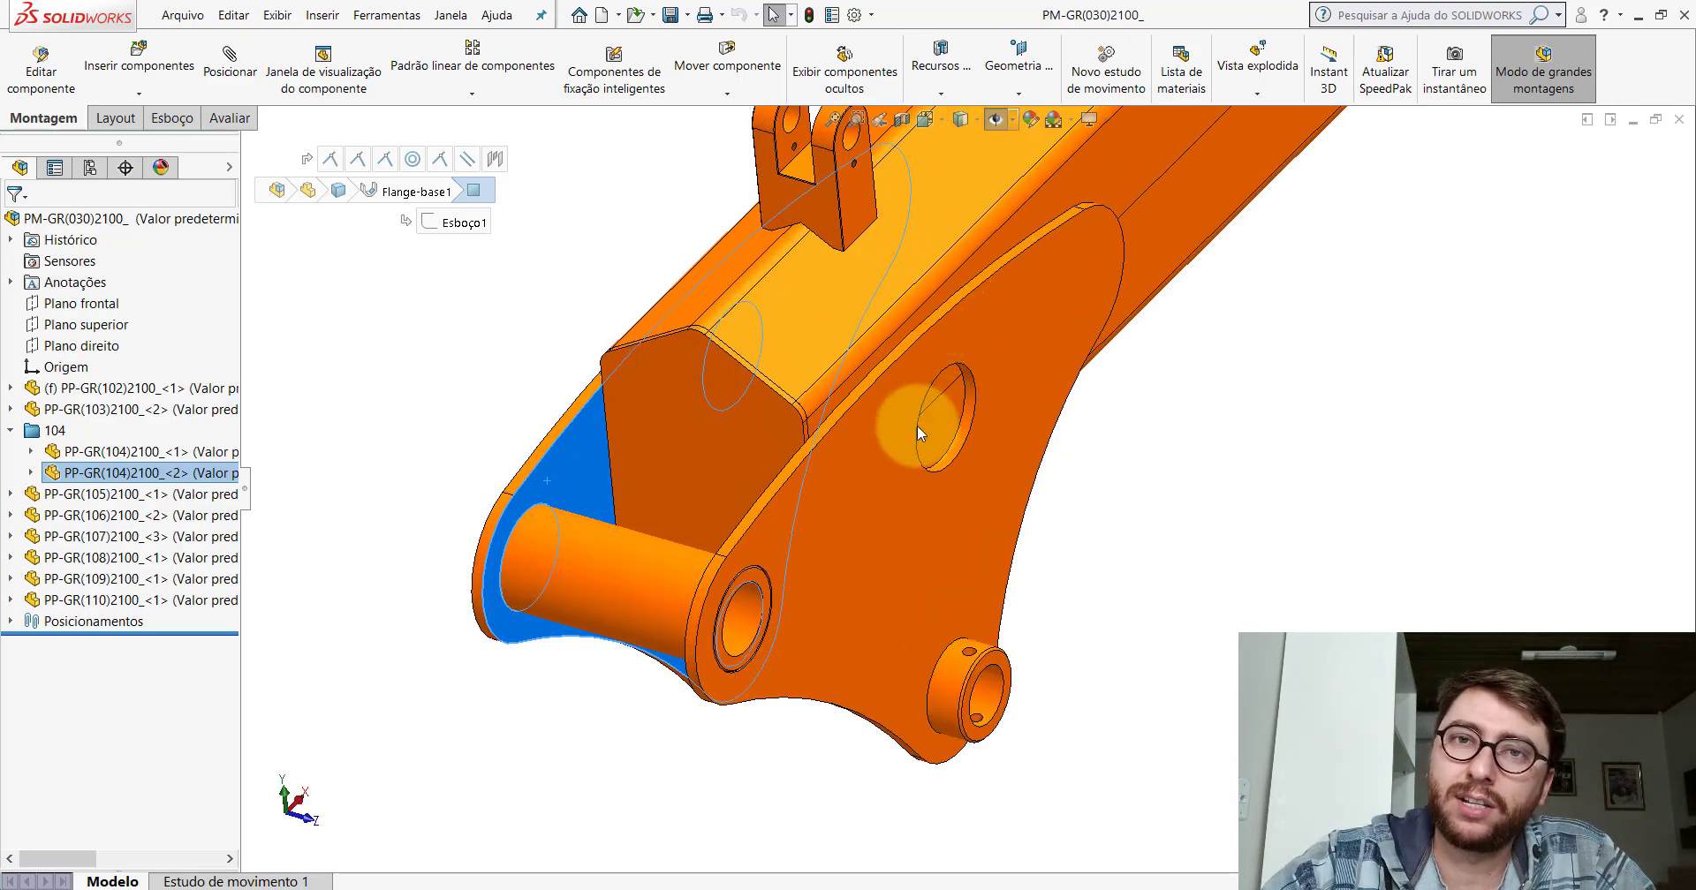
Examine the joint from the near side, select the outer face of PP-GR(104)2100_<1>, and clear the selection.
scroll(917, 425, up, 3)
scroll(920, 431, down, 3)
middle_drag(936, 473, 902, 468)
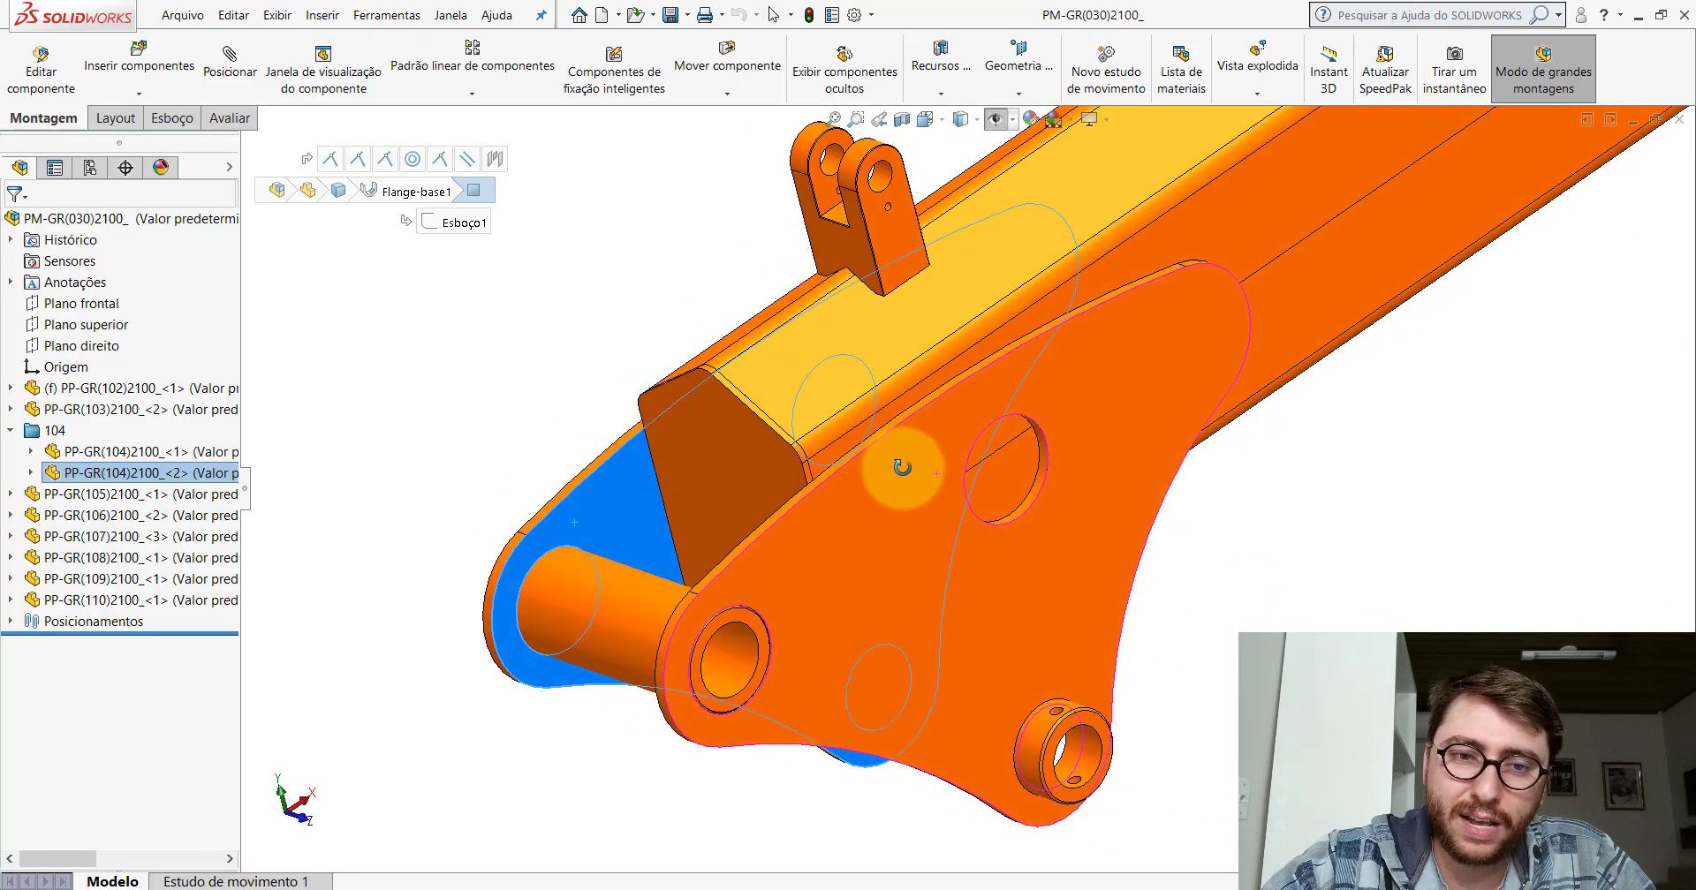
scroll(1051, 401, up, 3)
scroll(950, 427, down, 2)
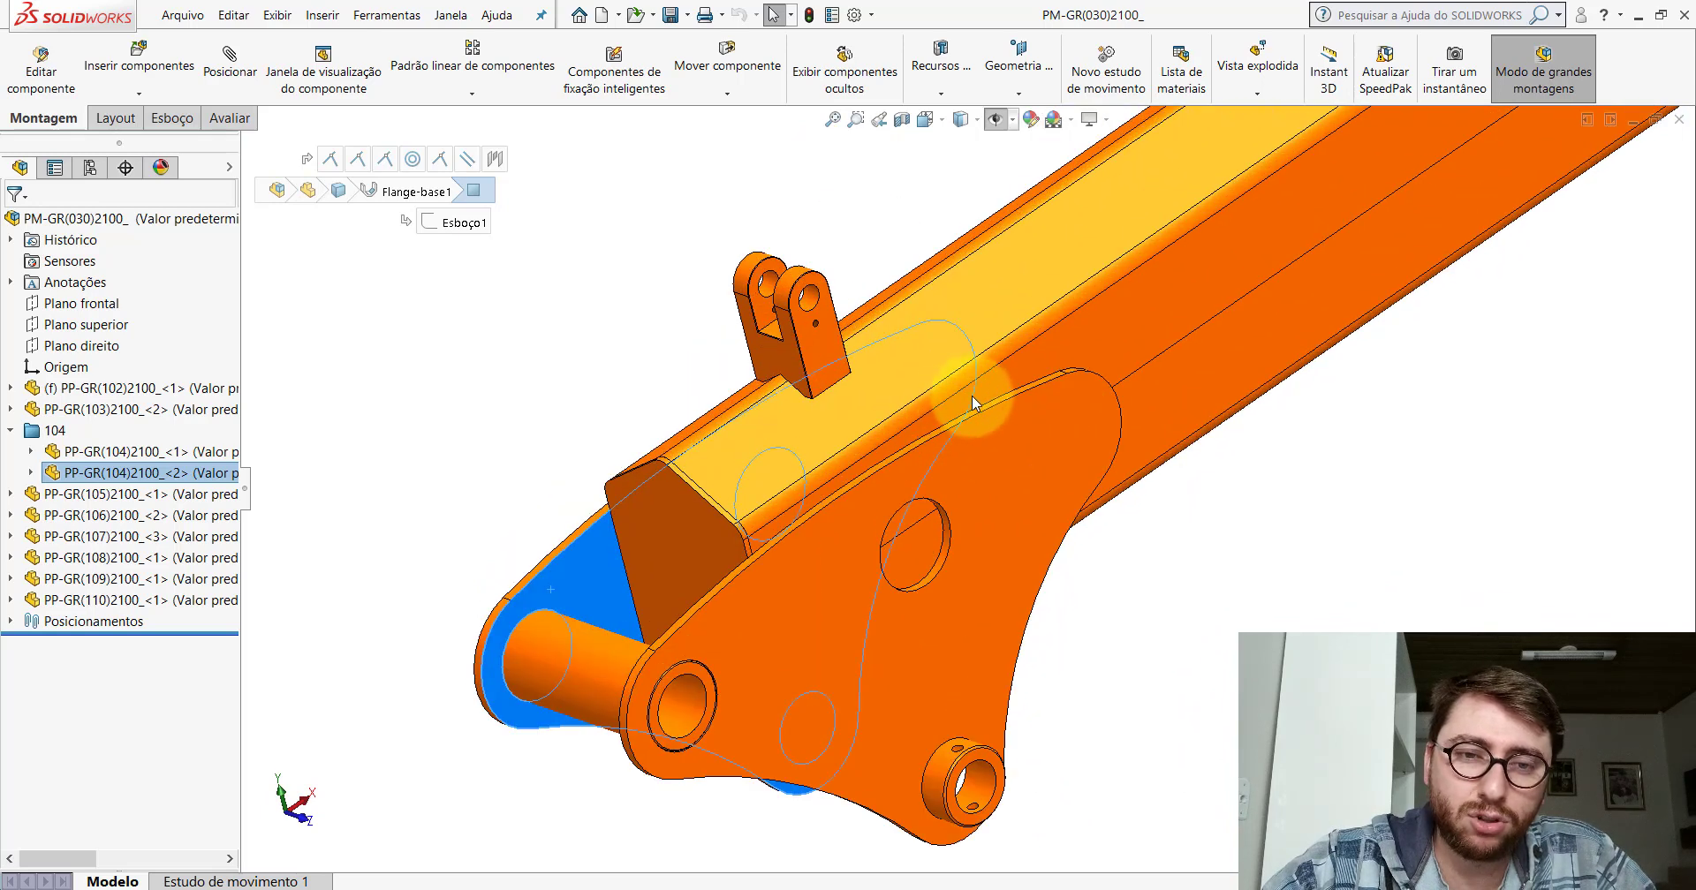
click(782, 558)
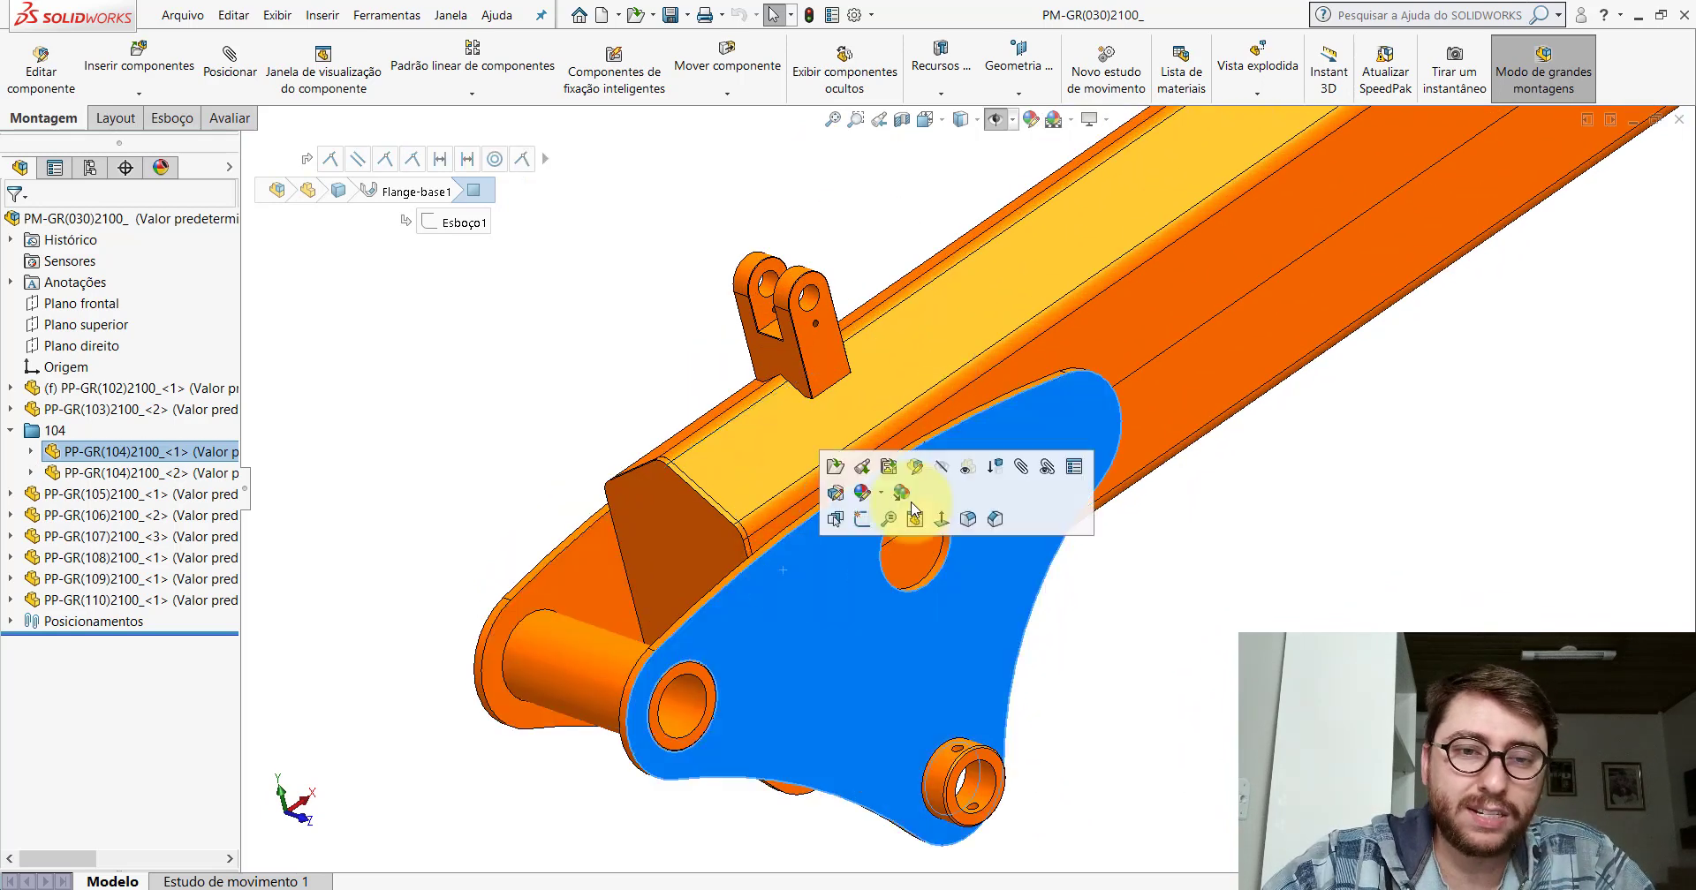
click(1019, 373)
key(Escape)
Examine the cross tube between the two side plates and its visible end in the near plate's hole.
scroll(967, 569, up, 3)
scroll(930, 559, down, 3)
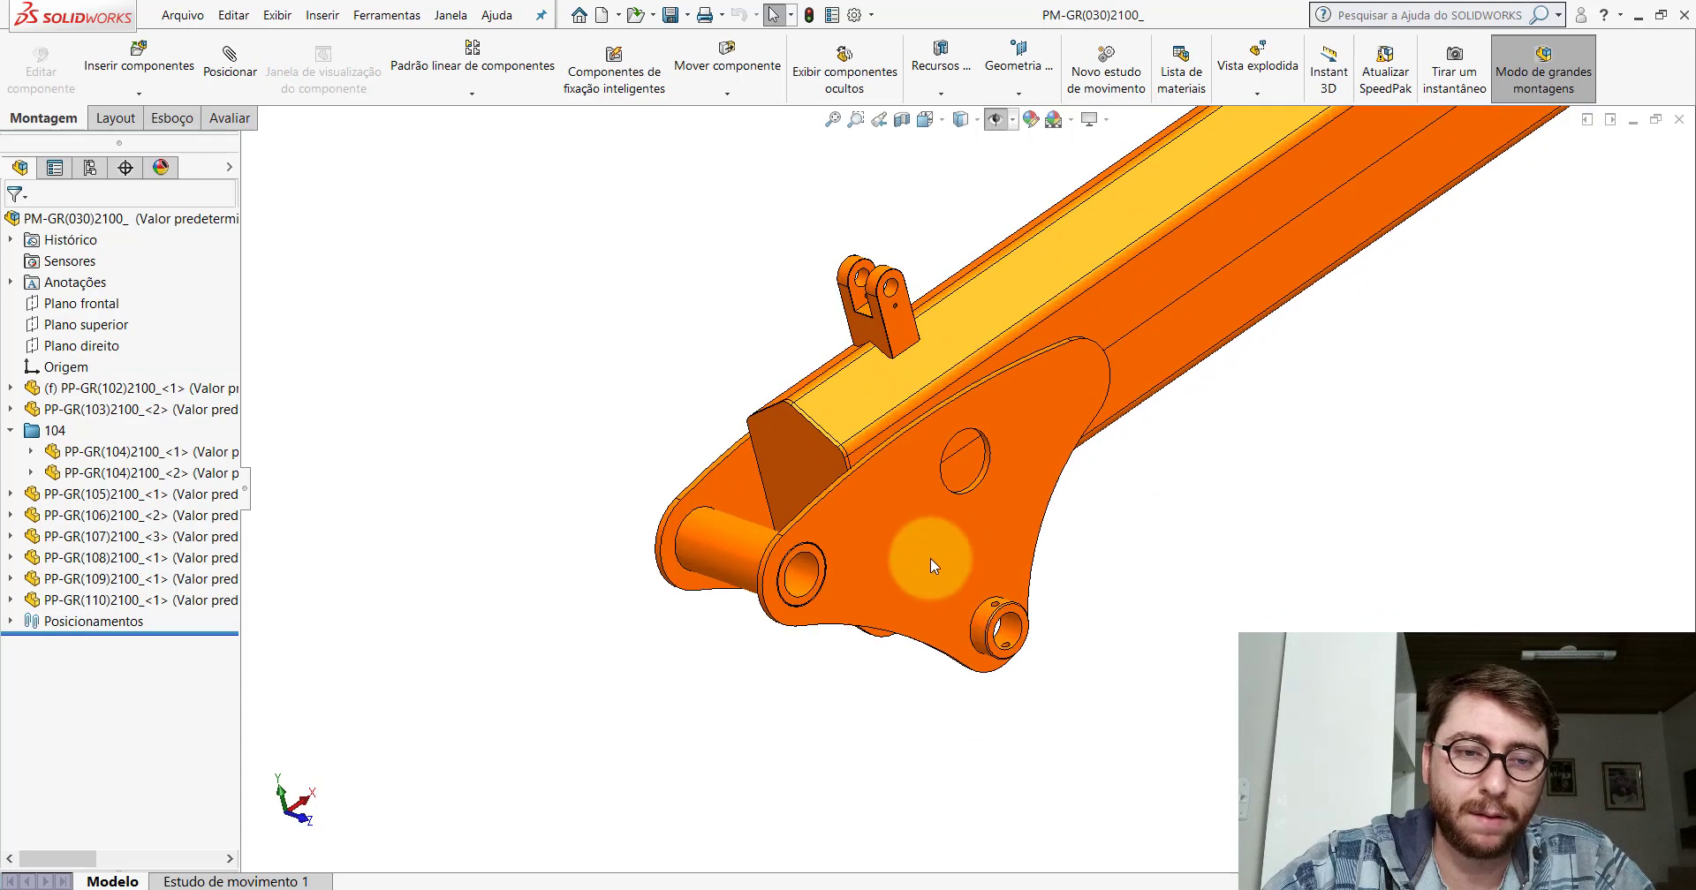
middle_drag(930, 558, 969, 592)
scroll(1015, 530, down, 2)
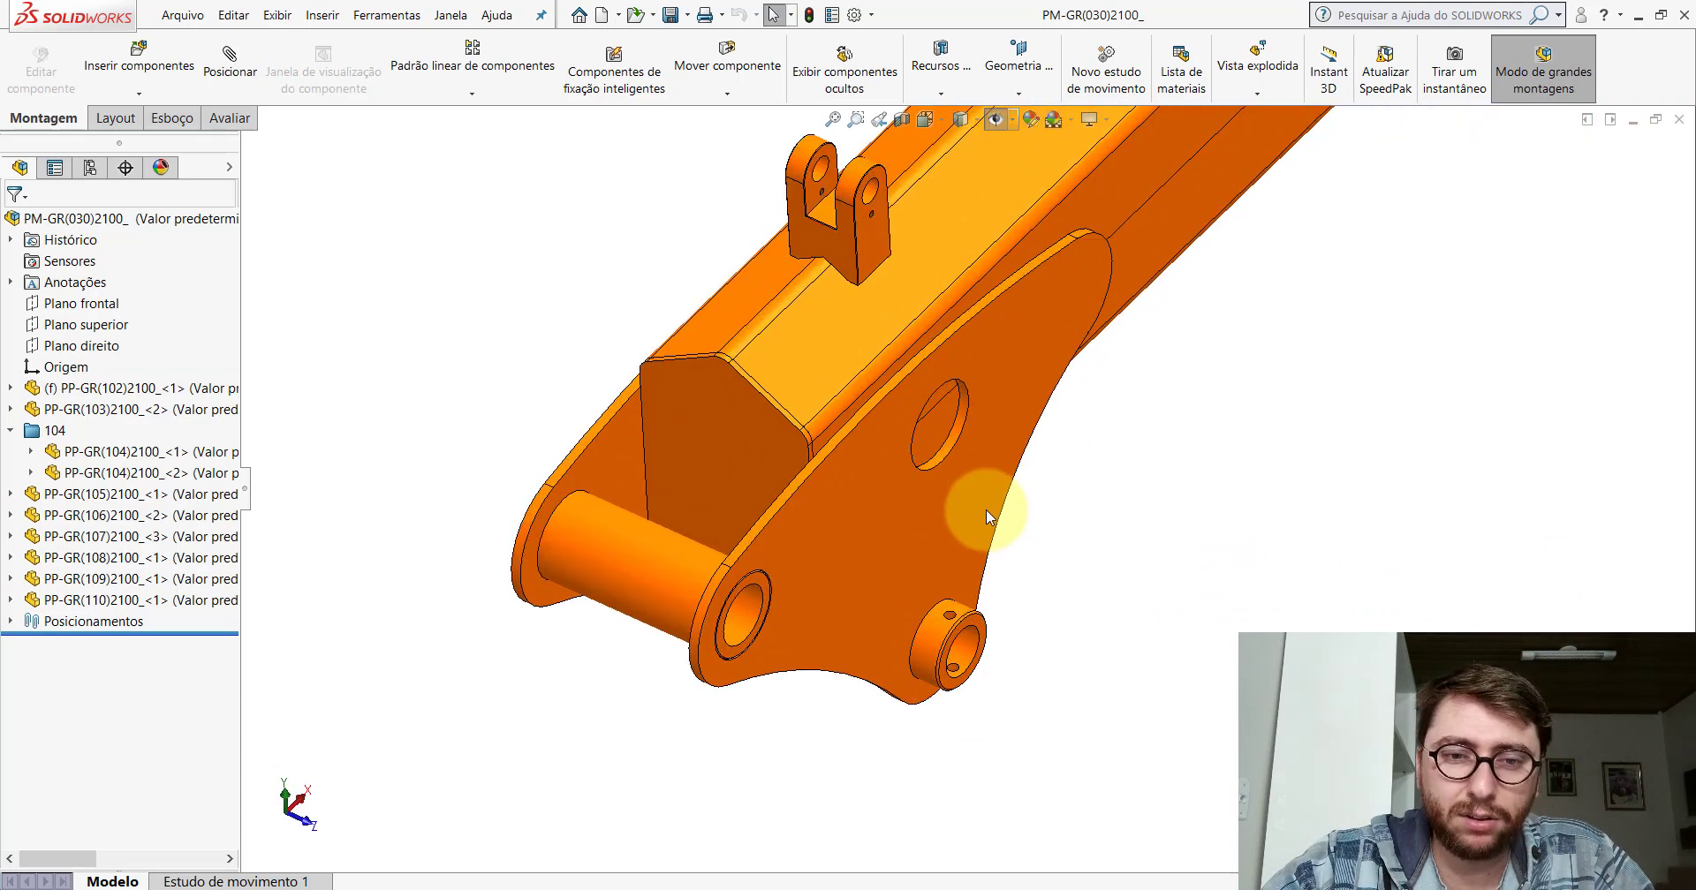
middle_drag(992, 507, 973, 488)
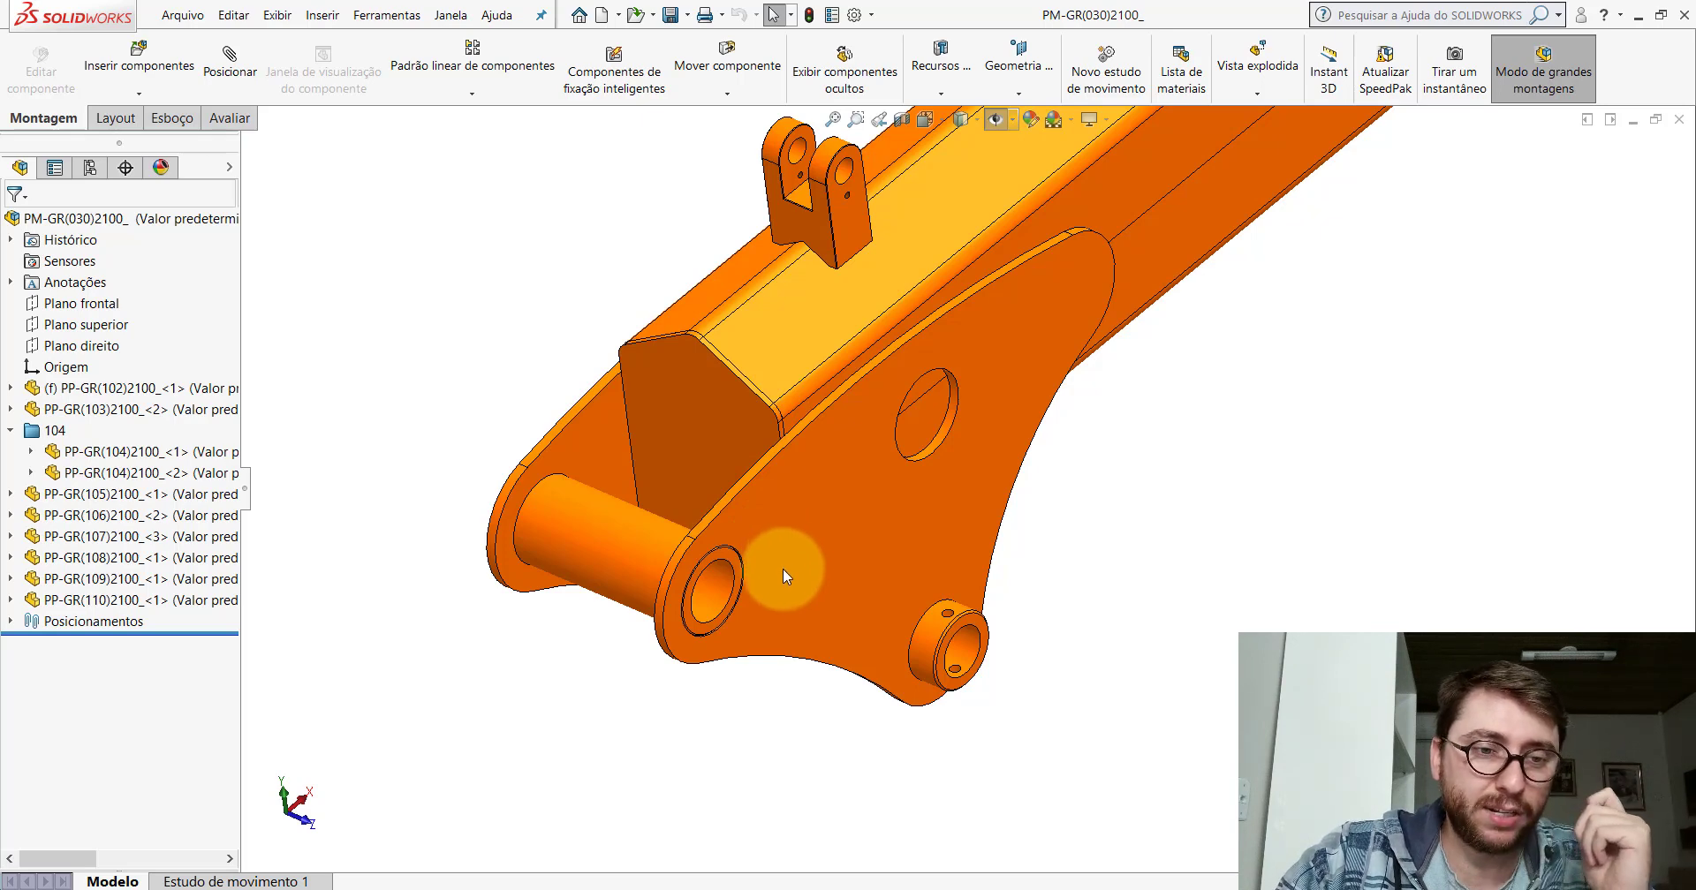
scroll(782, 569, down, 3)
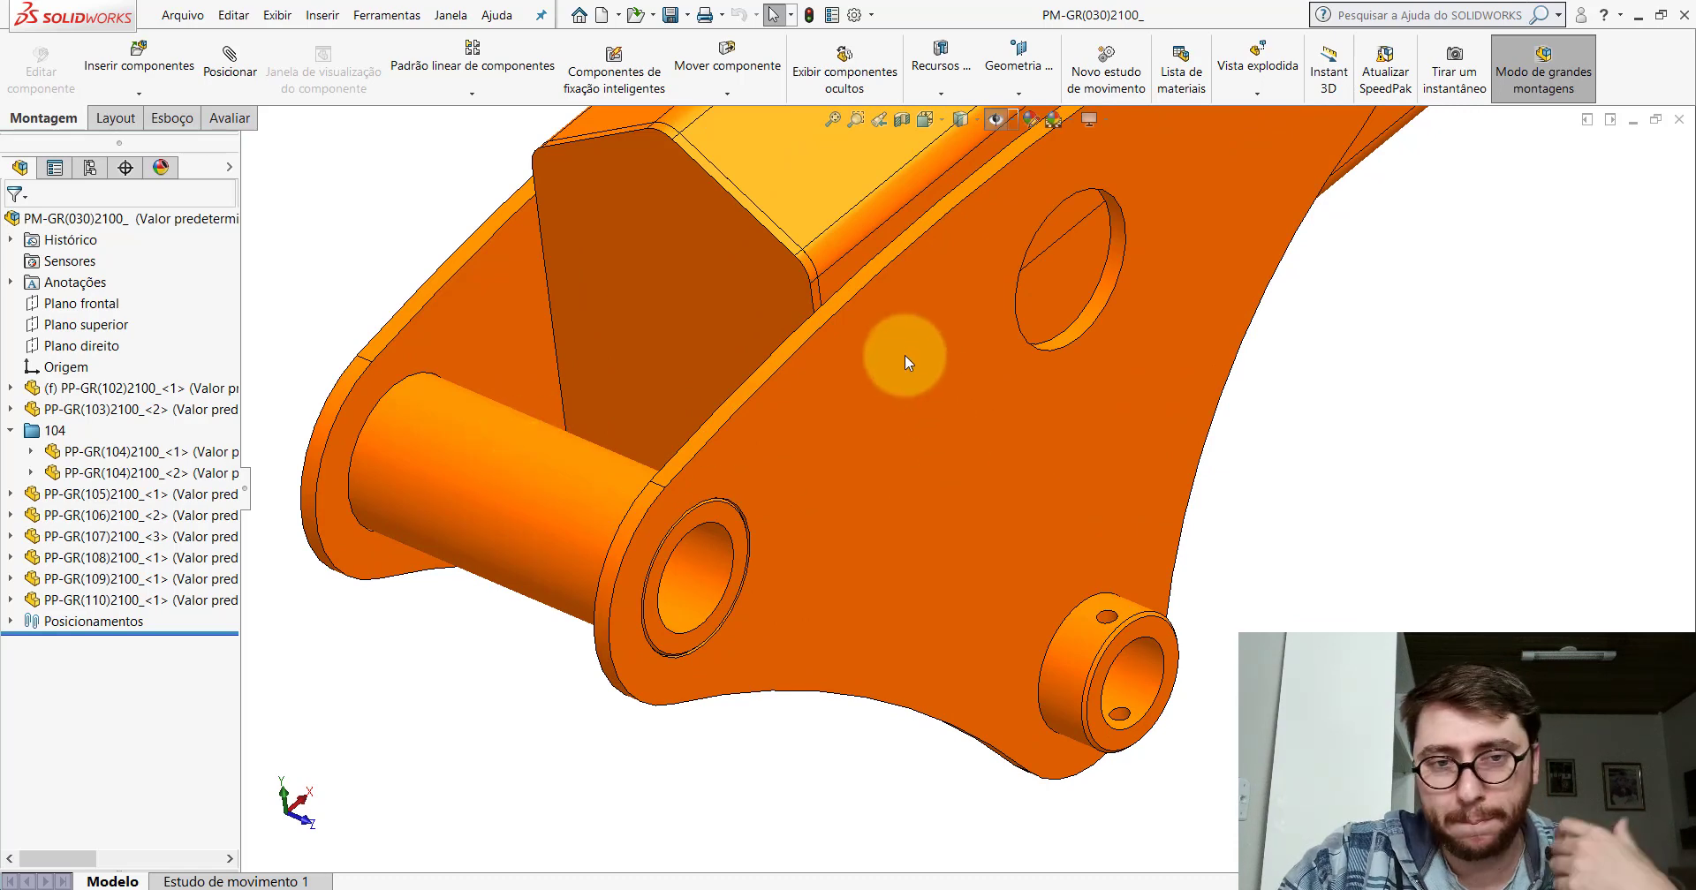
scroll(1014, 449, up, 3)
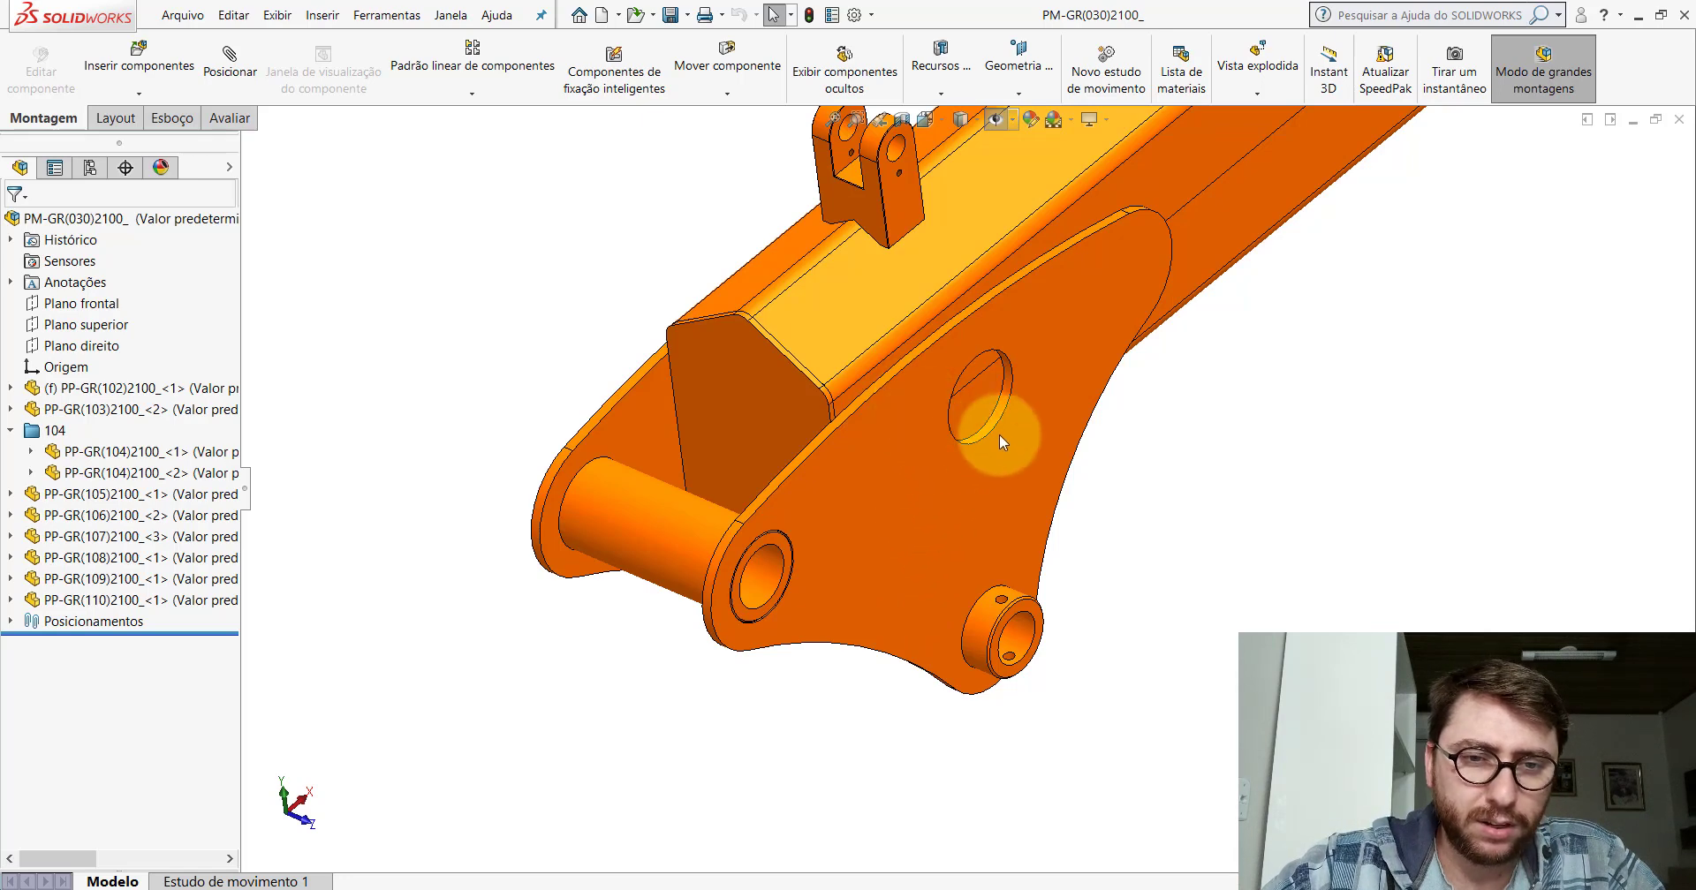
scroll(999, 432, up, 5)
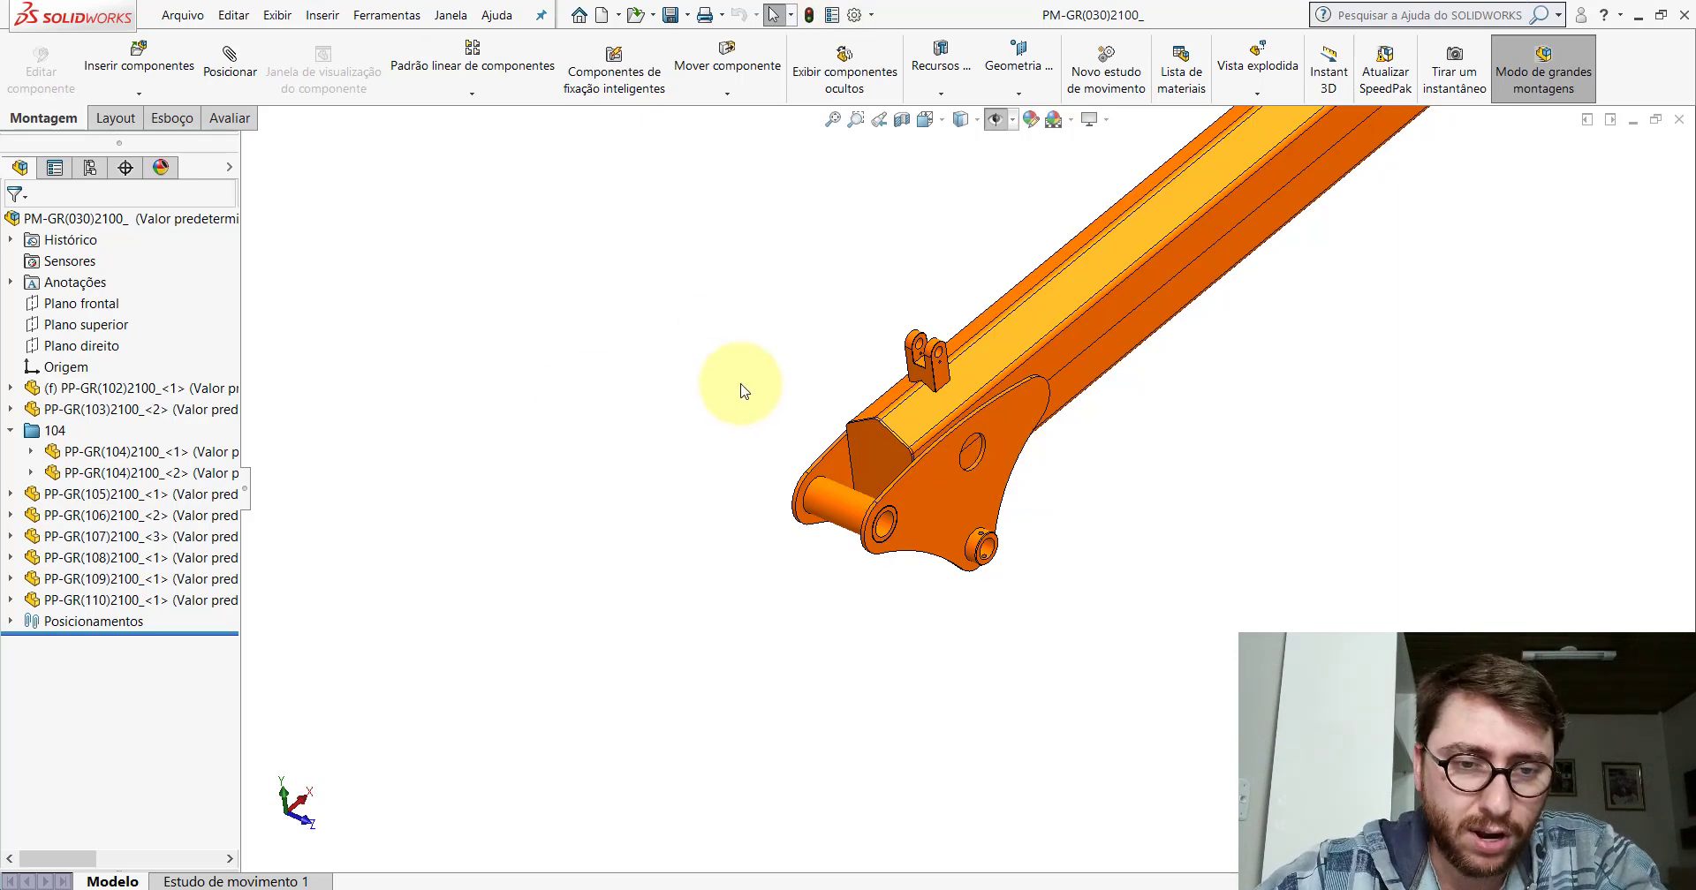
scroll(1009, 502, down, 5)
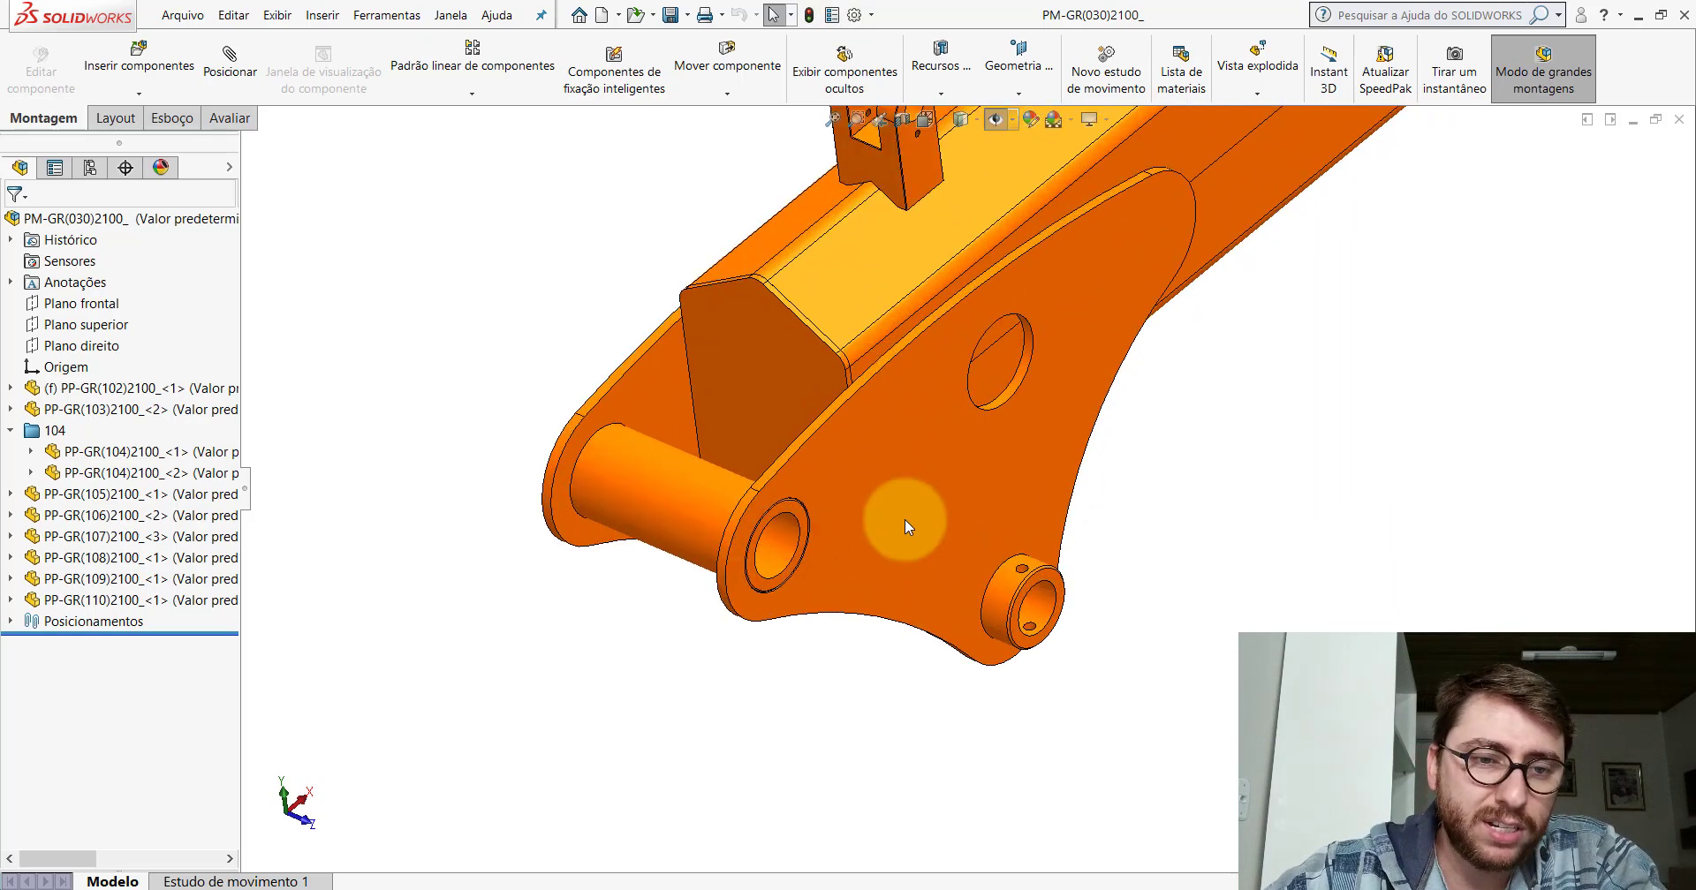
scroll(609, 442, up, 3)
scroll(836, 454, down, 5)
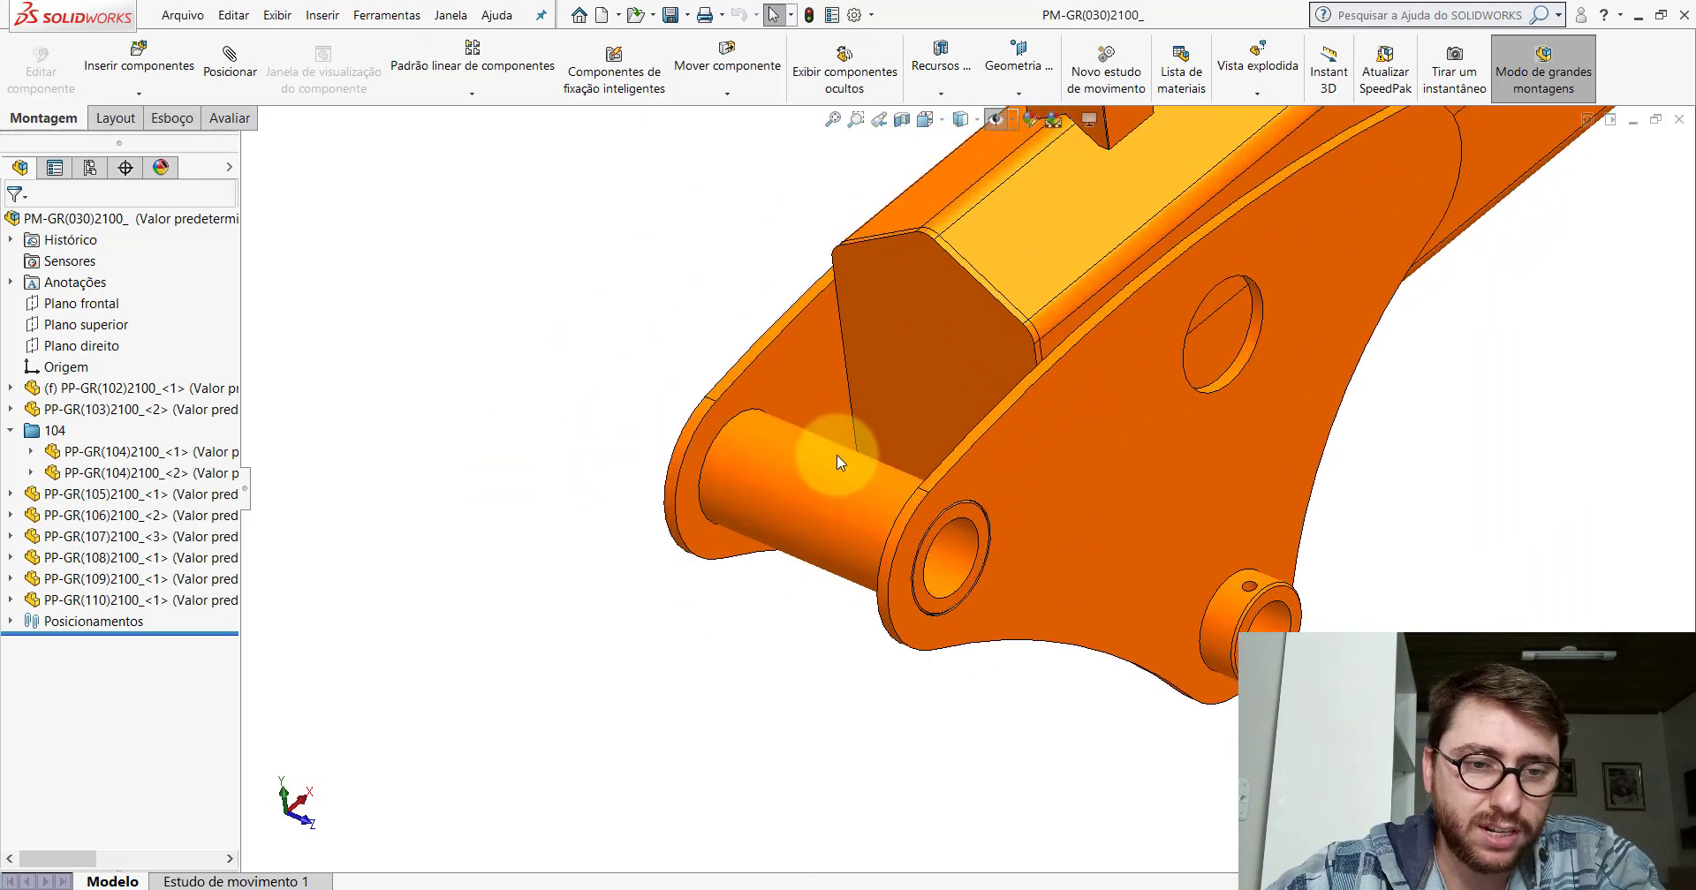
Select the inner faces of PP-GR(104)2100_<2> and PP-GR(104)2100_<1> and inspect the tube's contact with each plate.
click(745, 380)
middle_drag(745, 380, 911, 390)
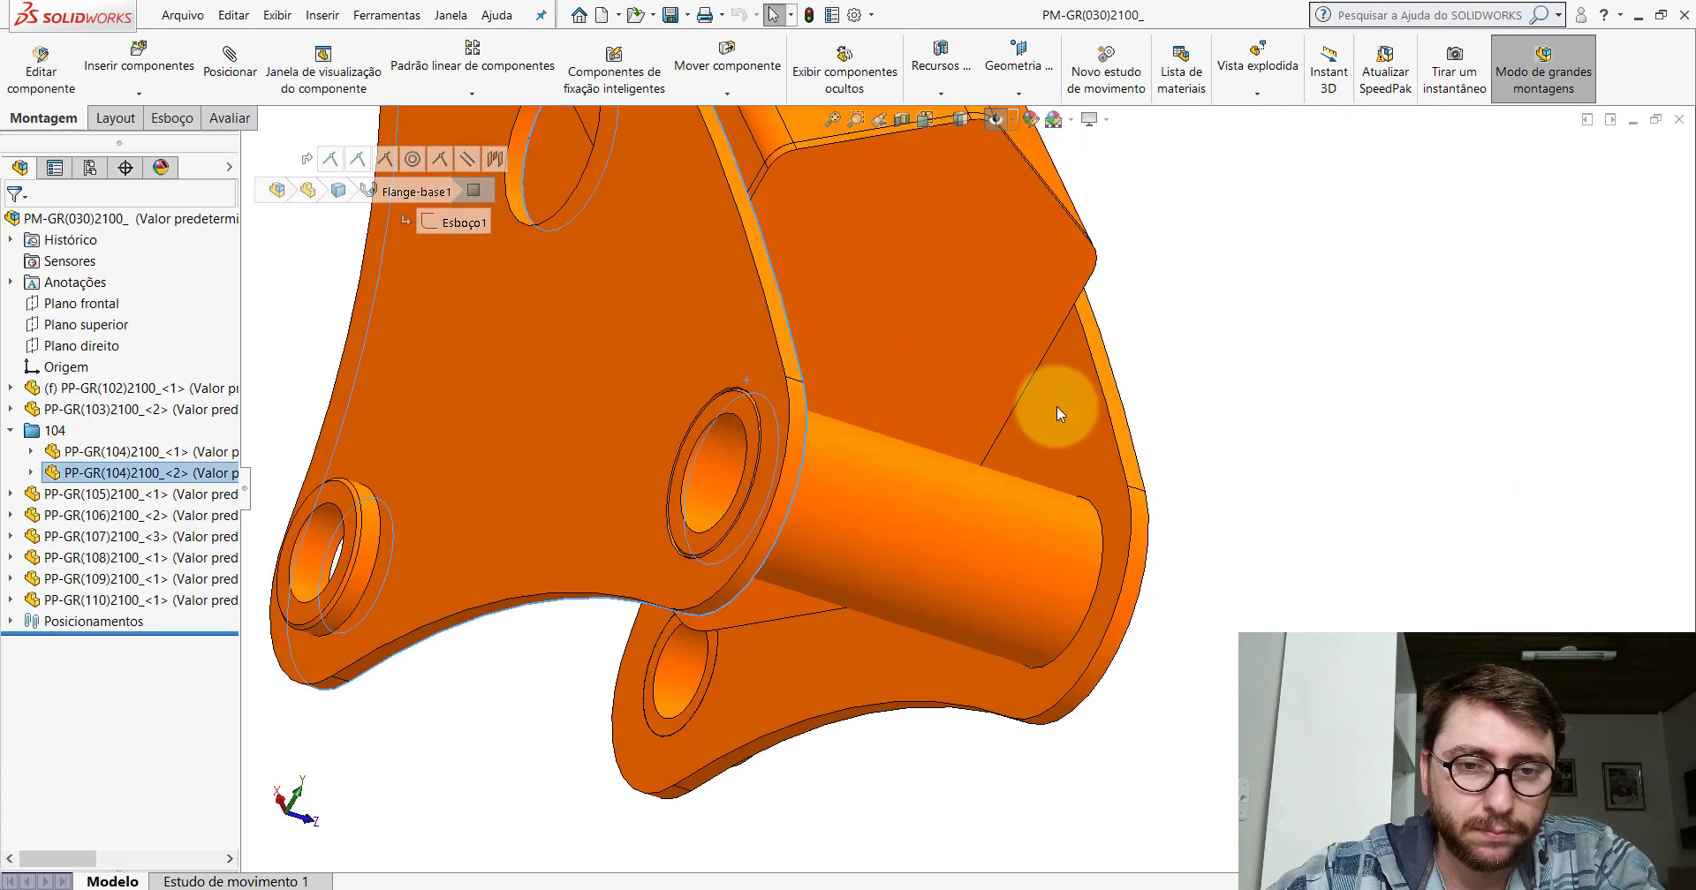
click(1057, 405)
middle_drag(1128, 447, 1019, 523)
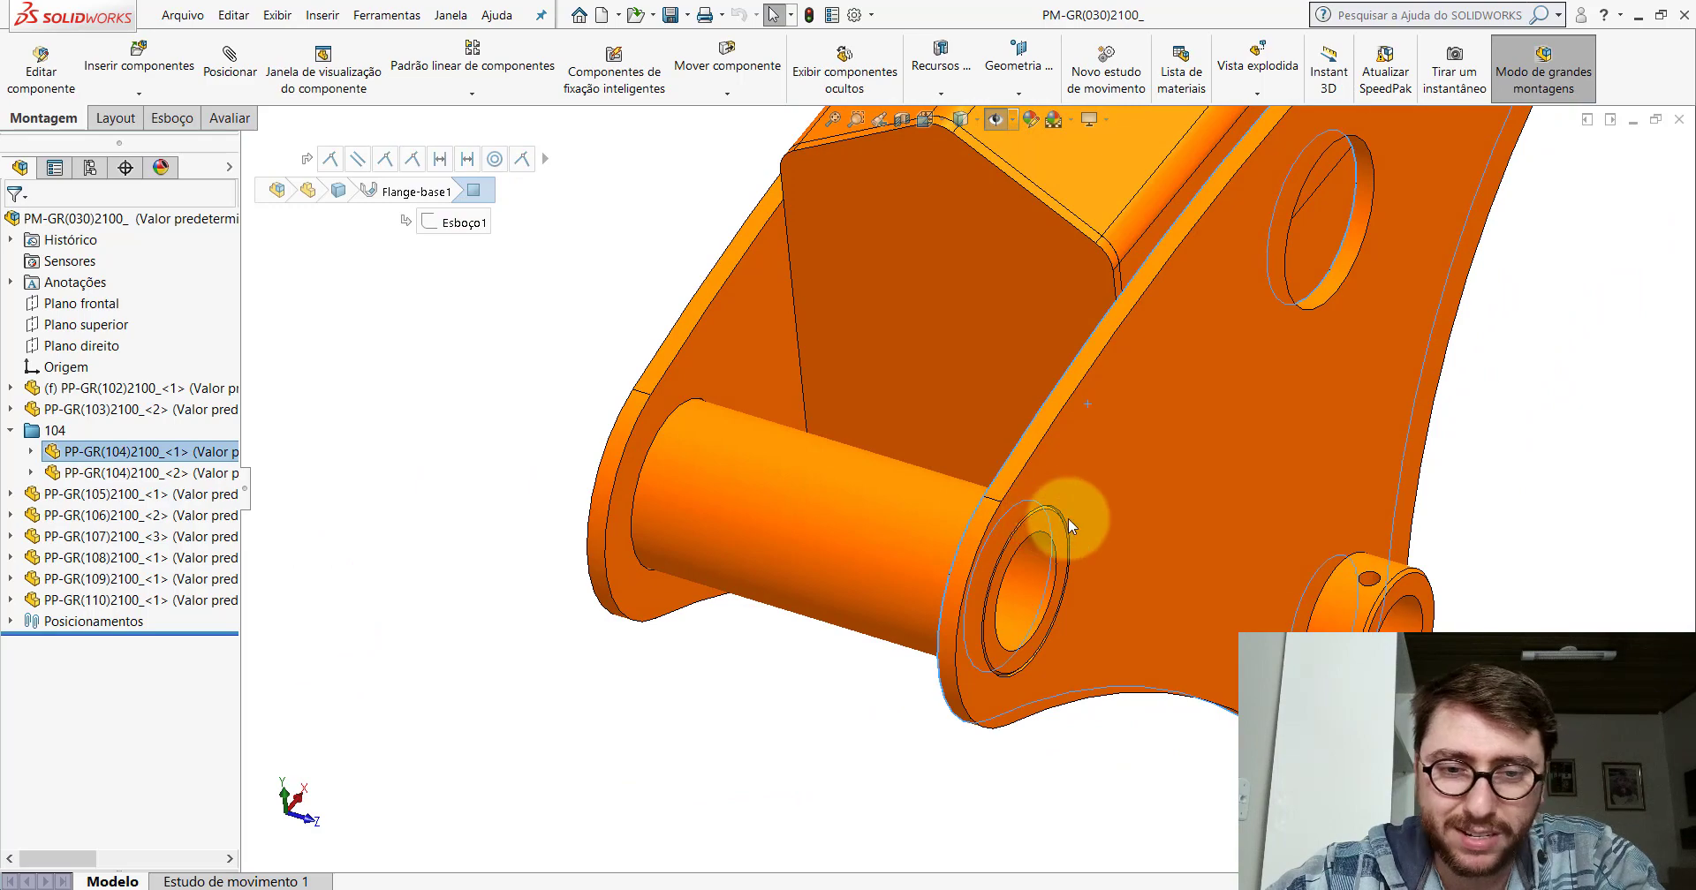
scroll(1064, 511, up, 2)
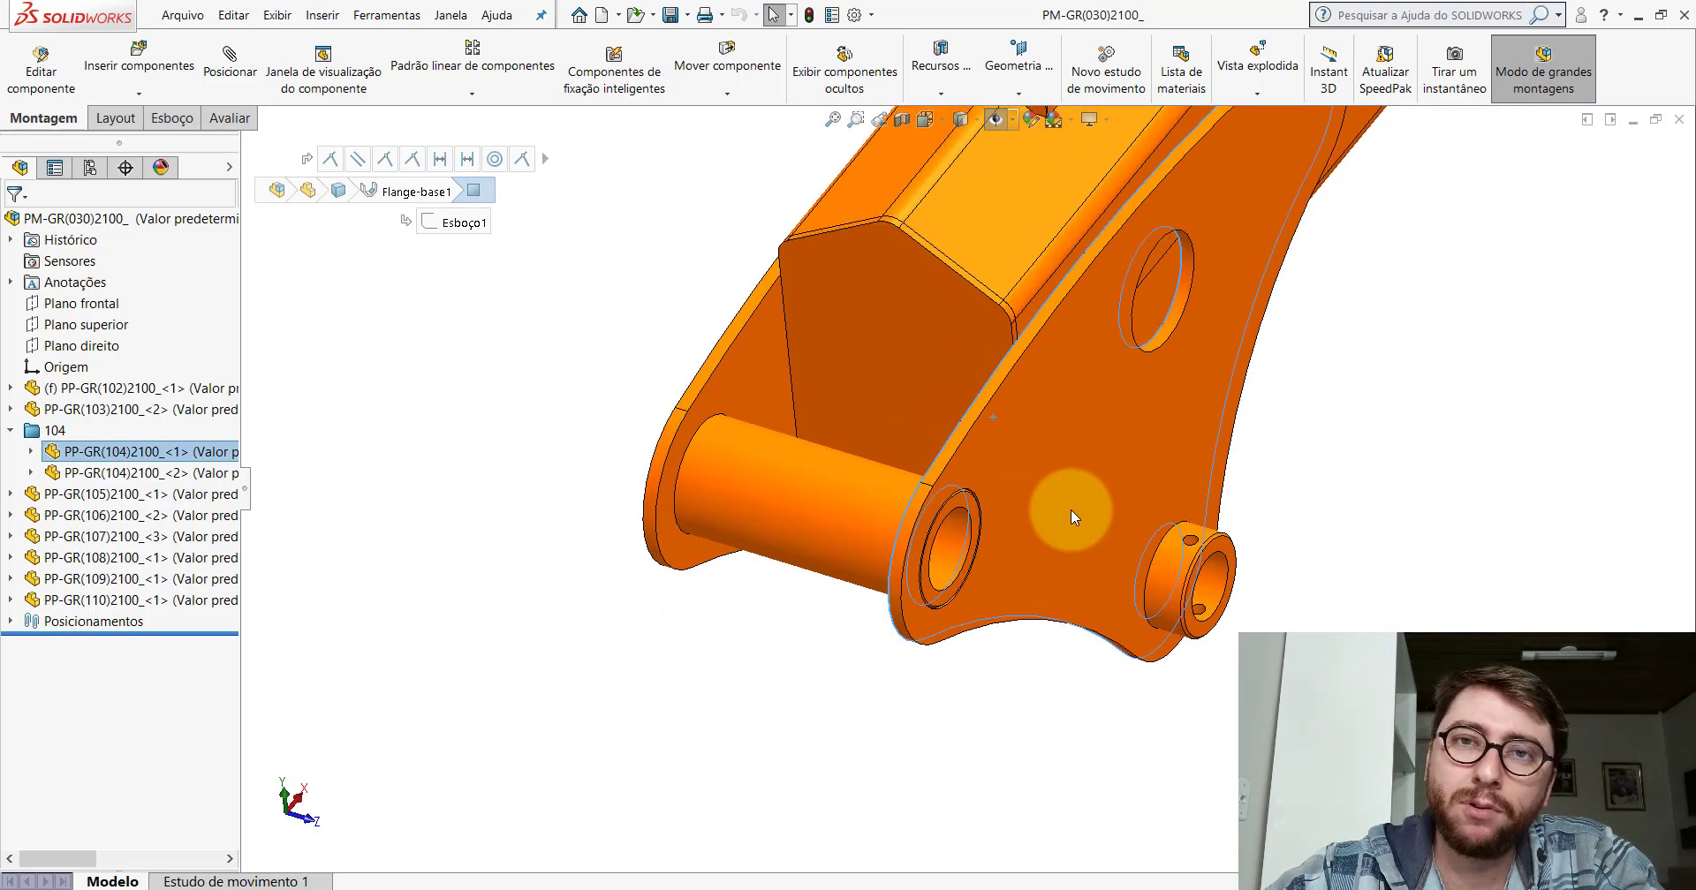
scroll(961, 500, down, 5)
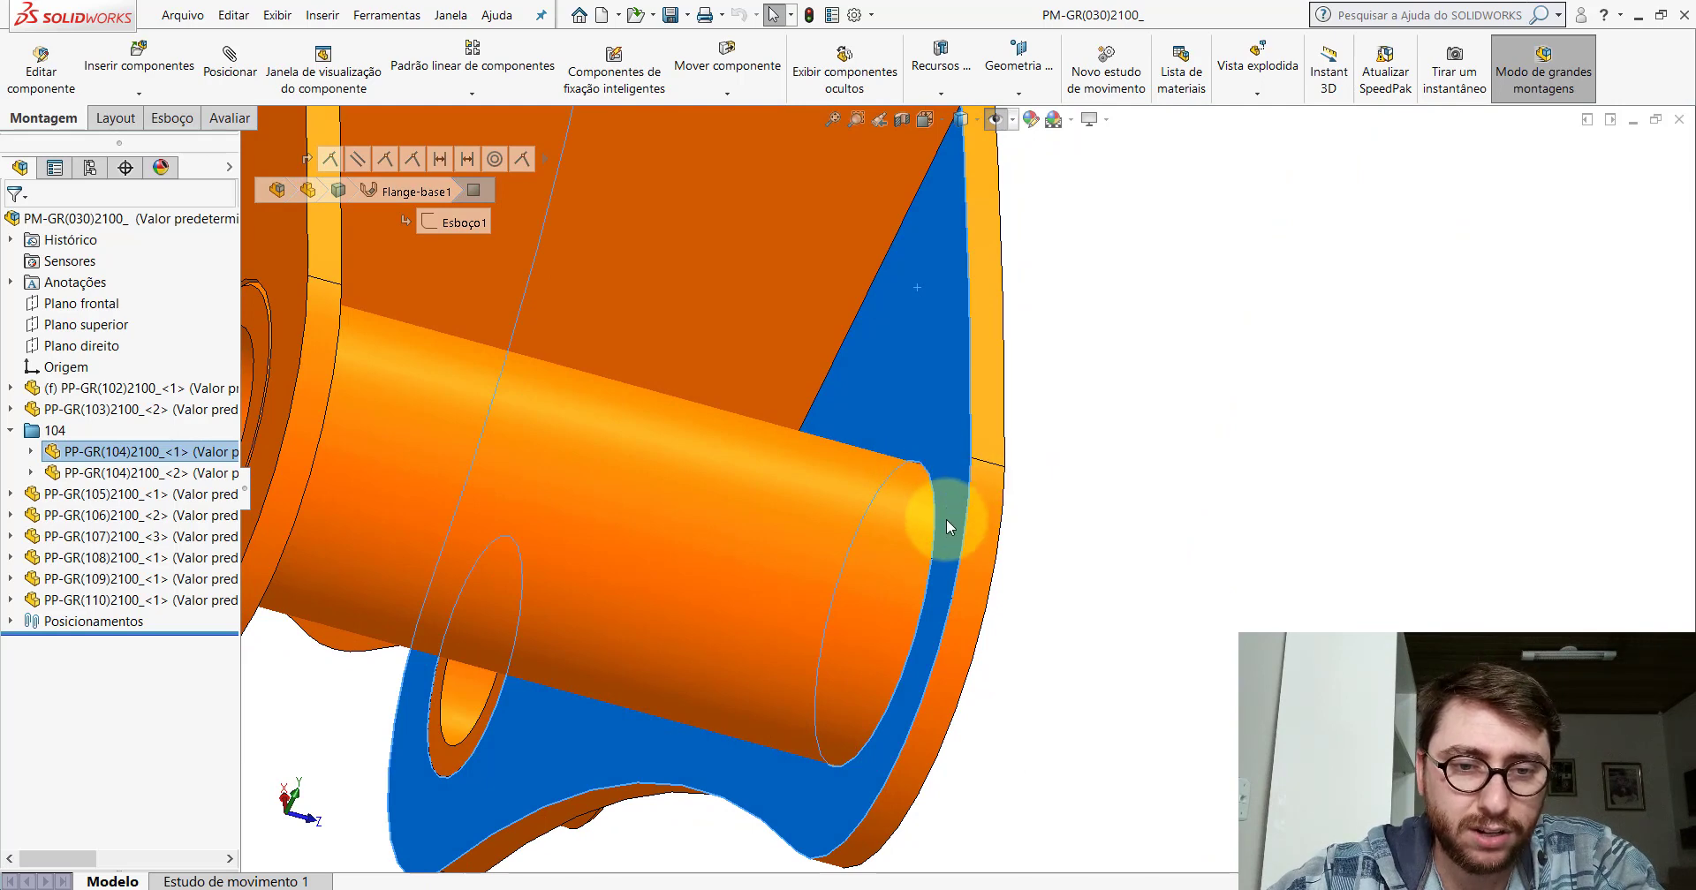
Clear the face selection, show the arm subassembly in isometric view, and select the cross tube PP-GR(109)2100_<1>.
scroll(980, 442, up, 5)
click(1013, 208)
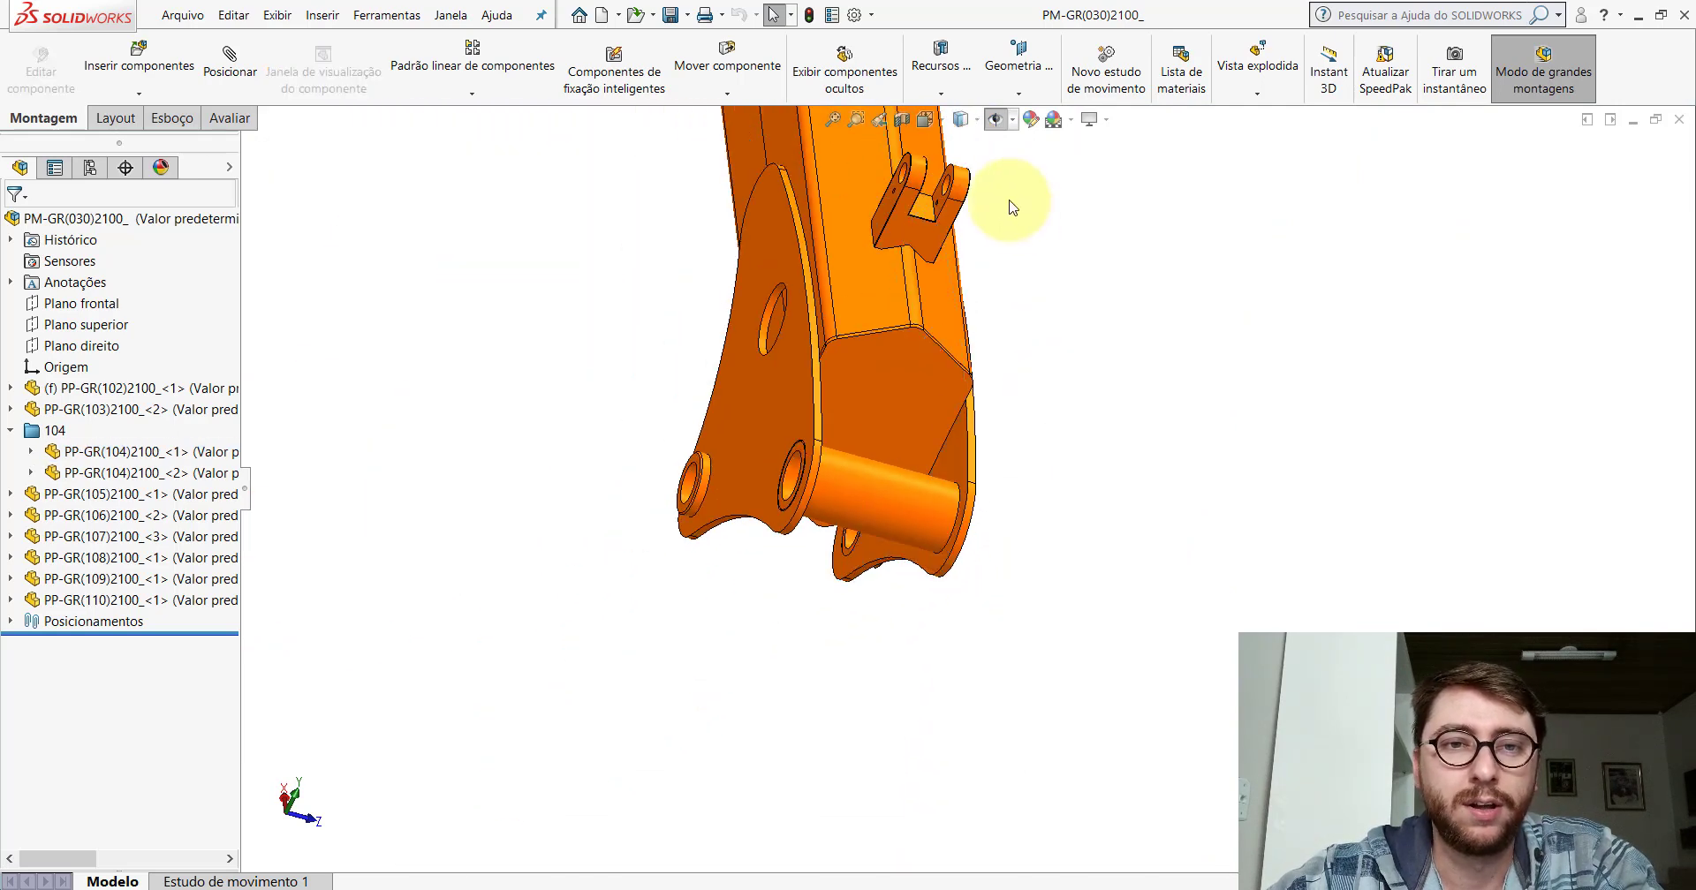
click(923, 120)
click(1027, 175)
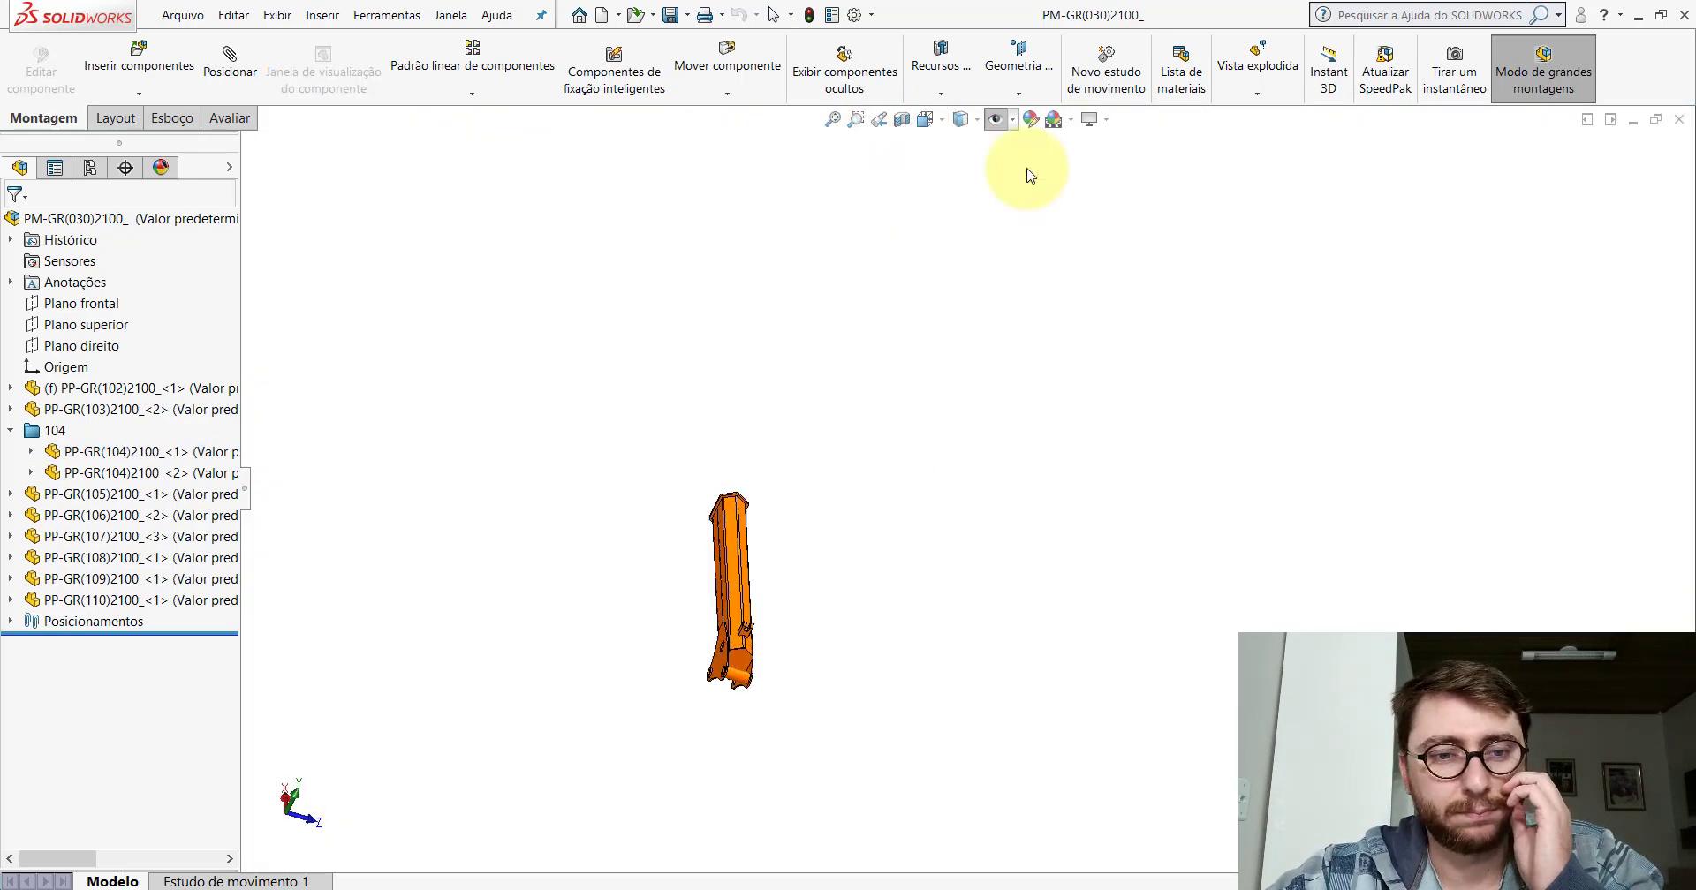
click(666, 301)
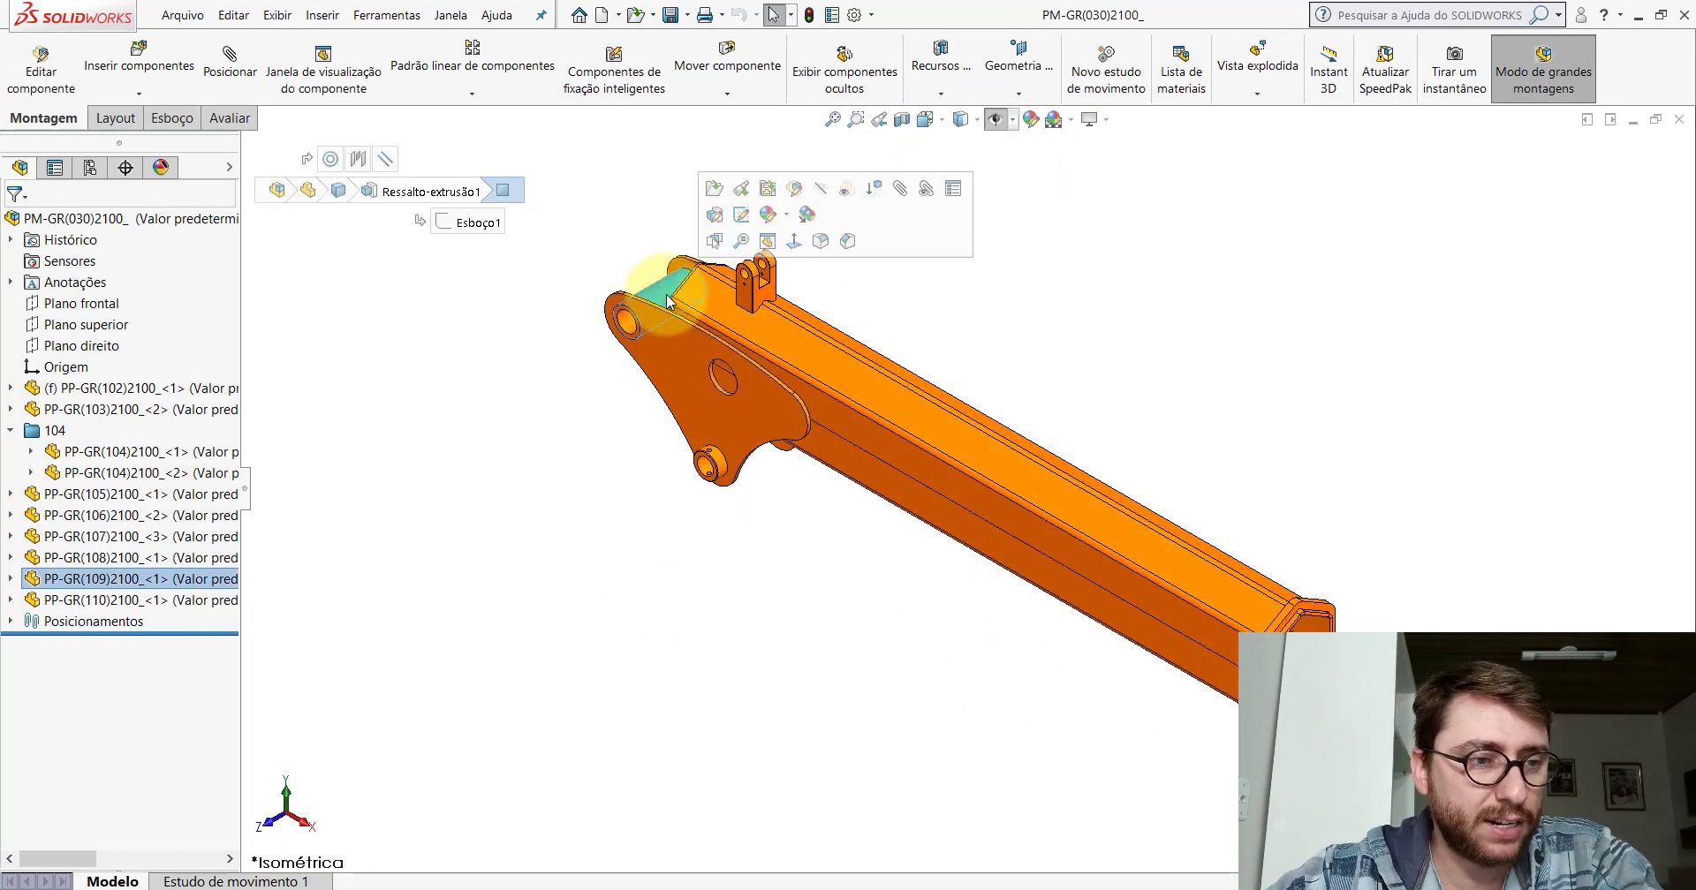
Close the arm subassembly with folder 104 collapsed, and set the main assembly PM-GR(001)2100_ to isometric view.
click(10, 432)
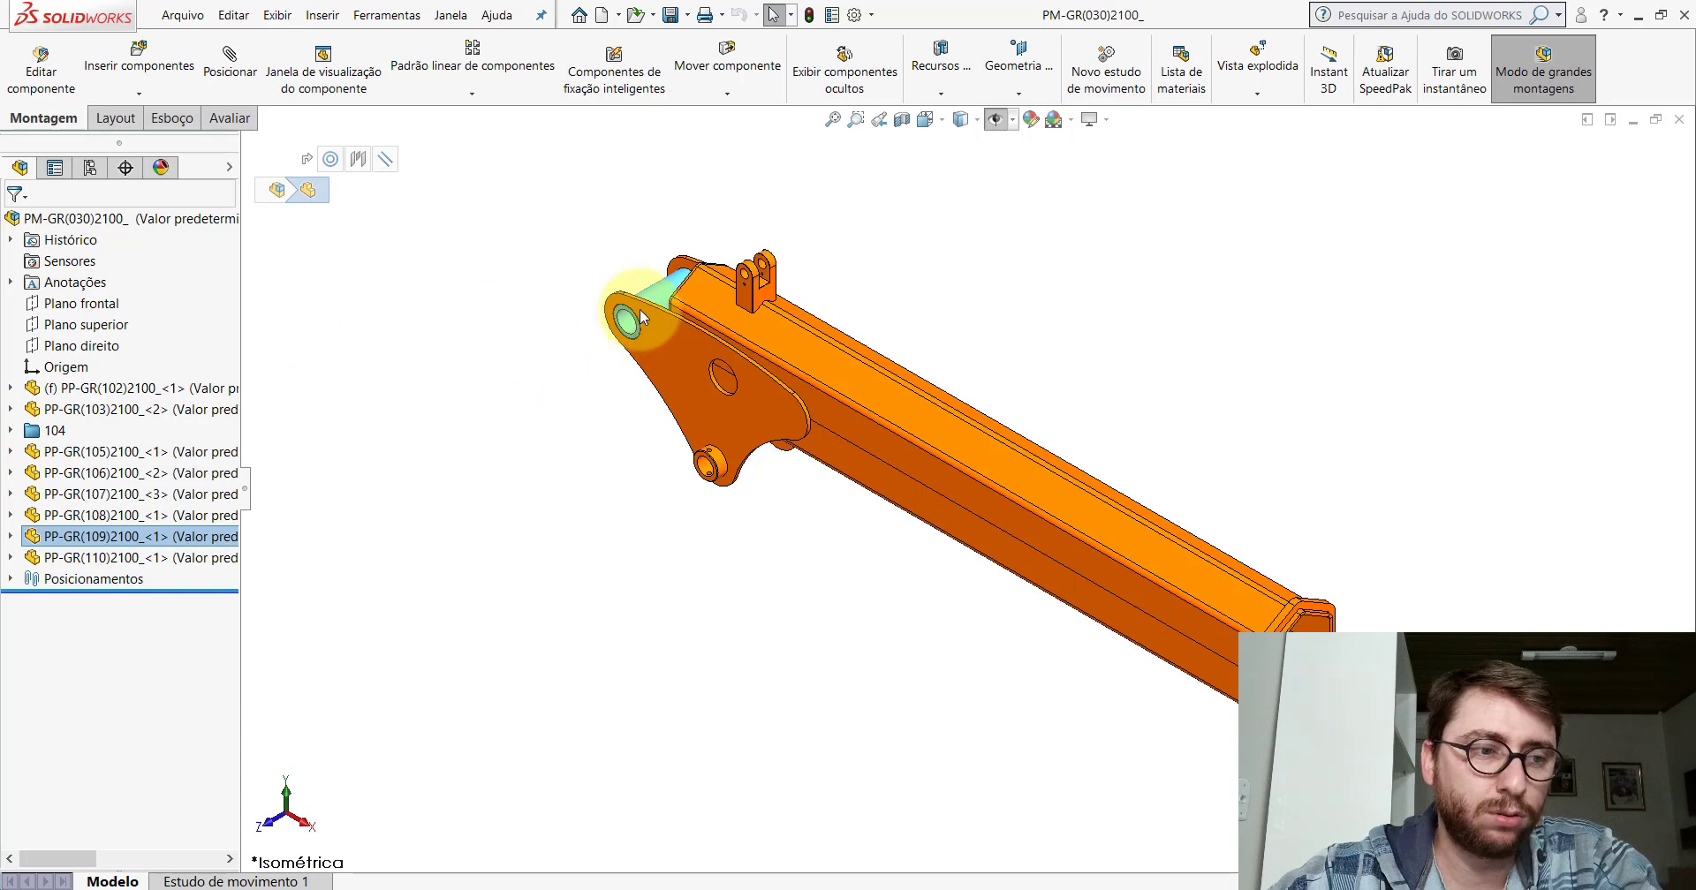
click(1678, 119)
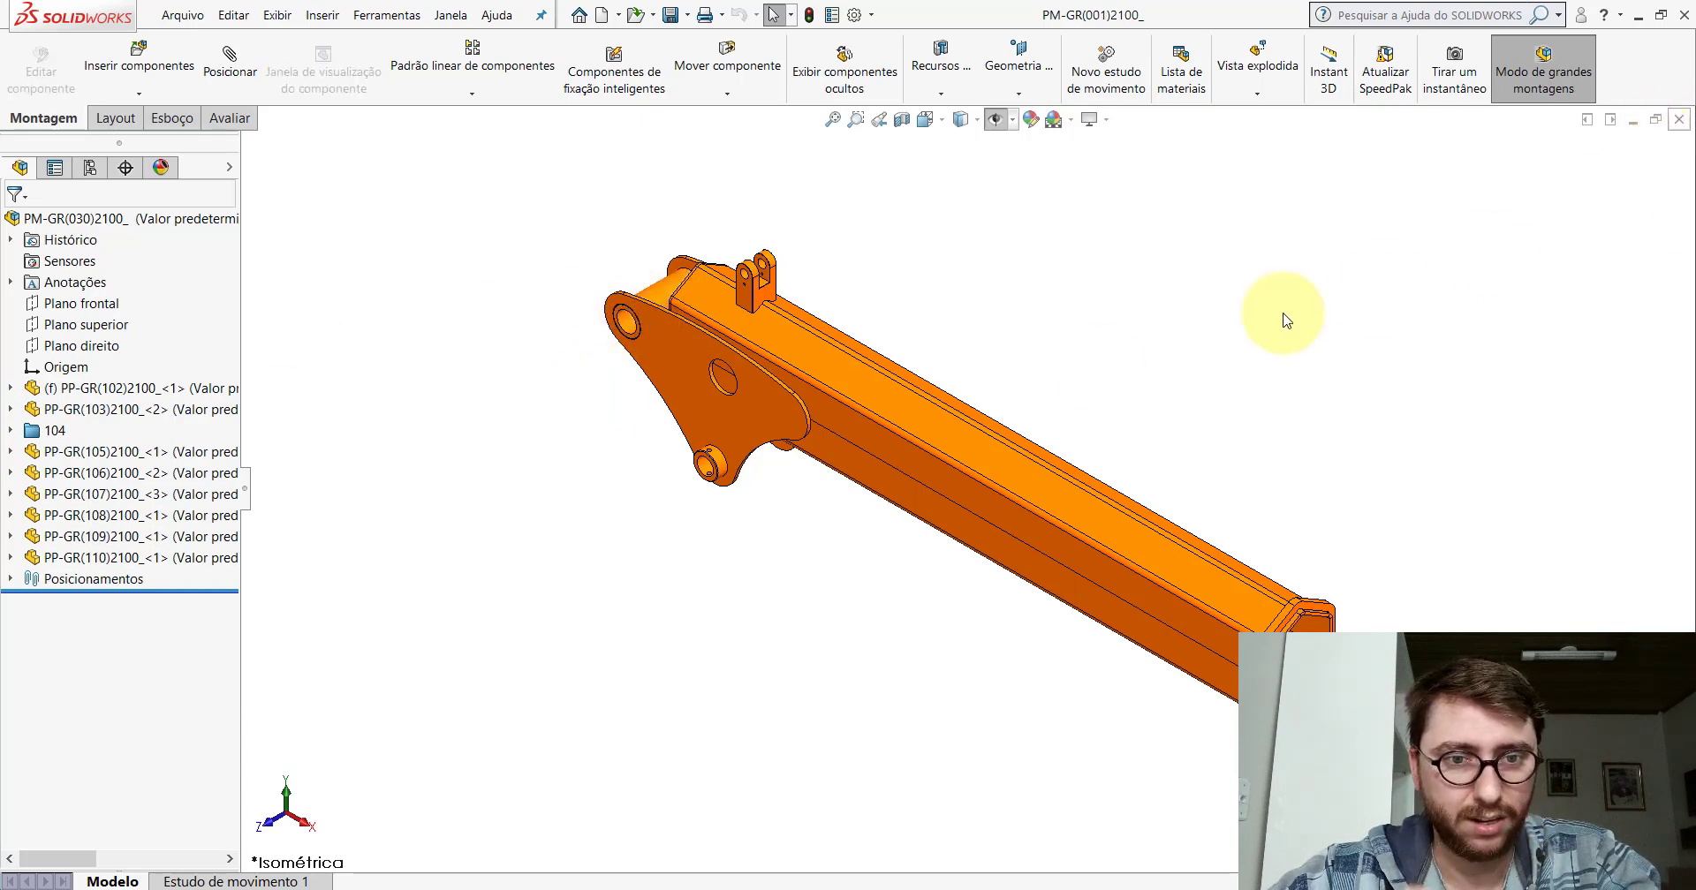
click(944, 119)
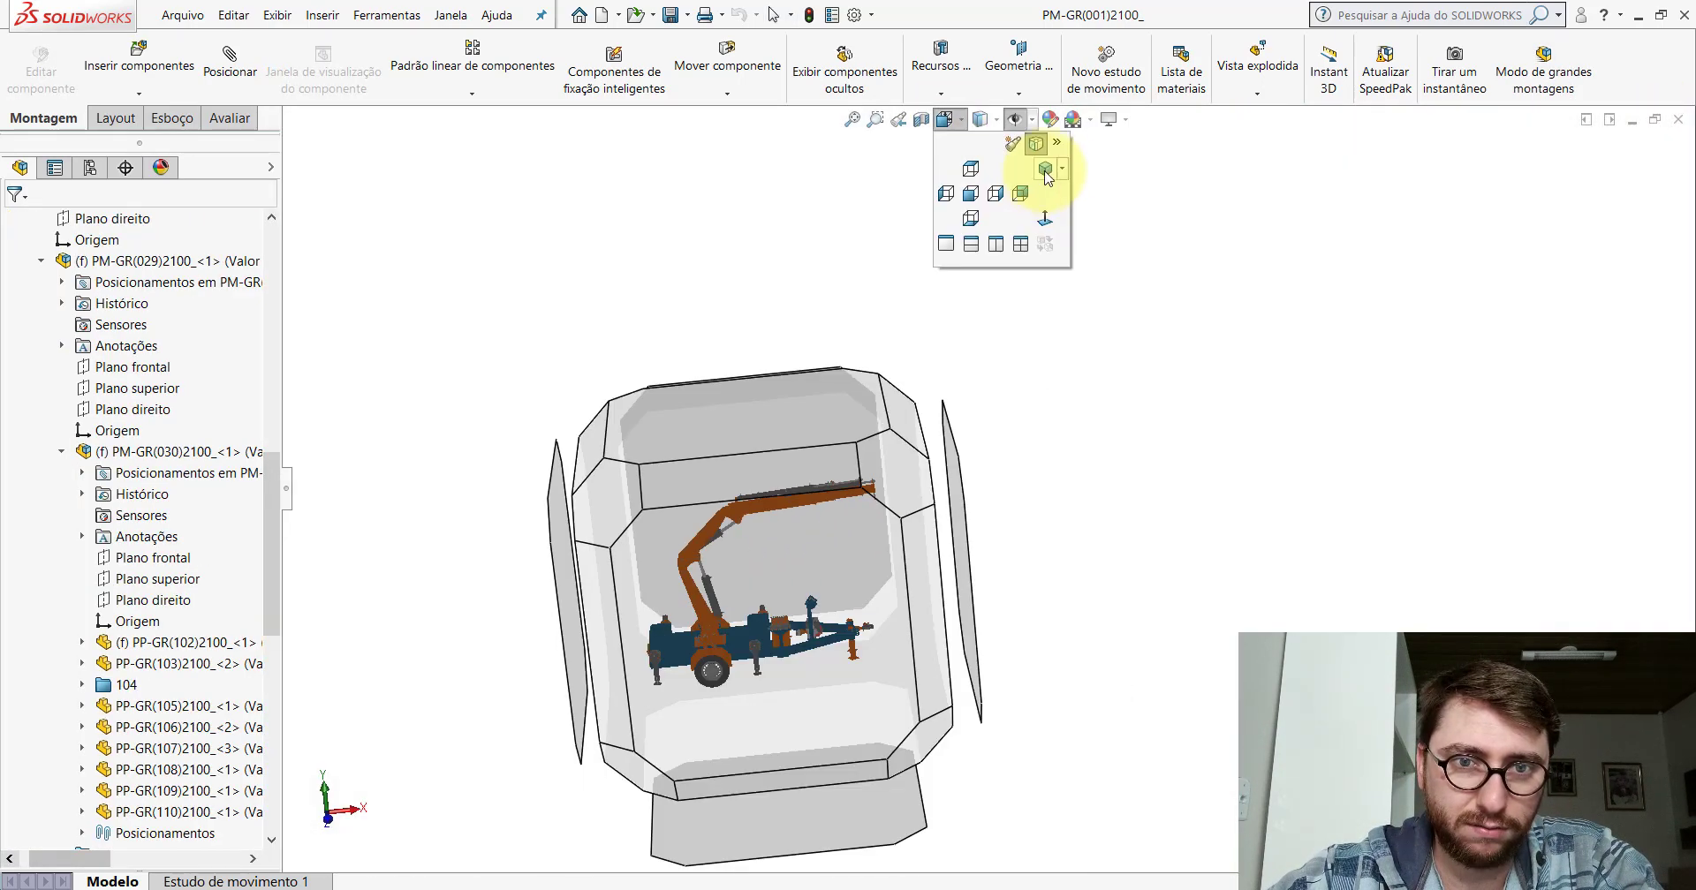
click(1012, 218)
Locate the cross tube PP-GR(109)2100_<1> at the crane's upper arm joint by selecting it, and clear the selection.
scroll(981, 371, down, 10)
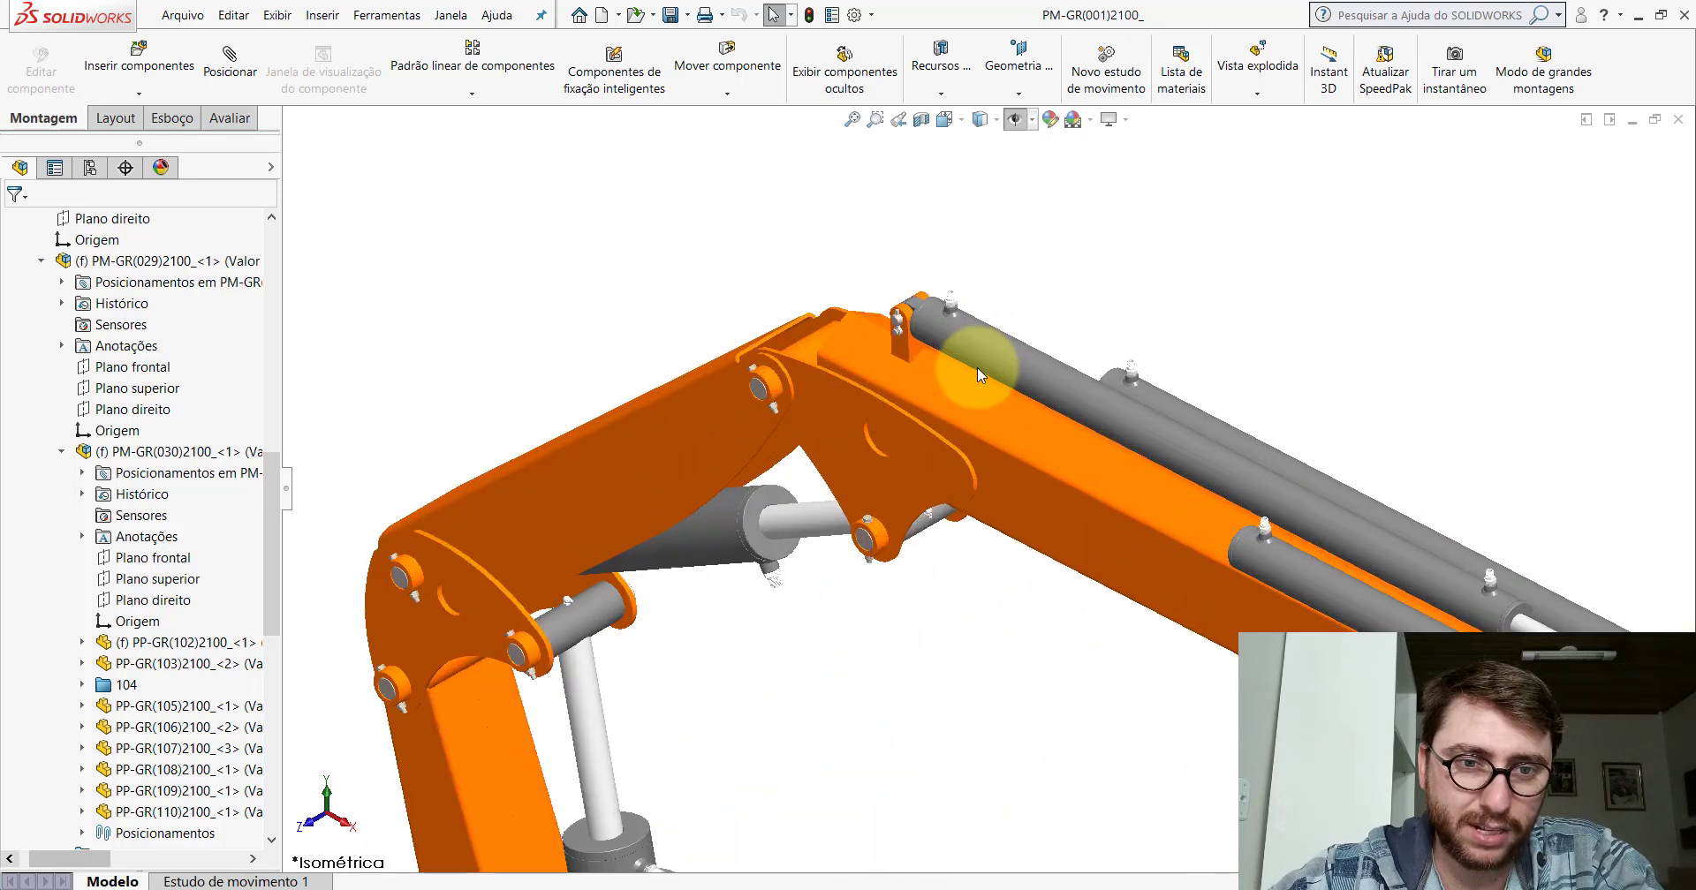
click(745, 355)
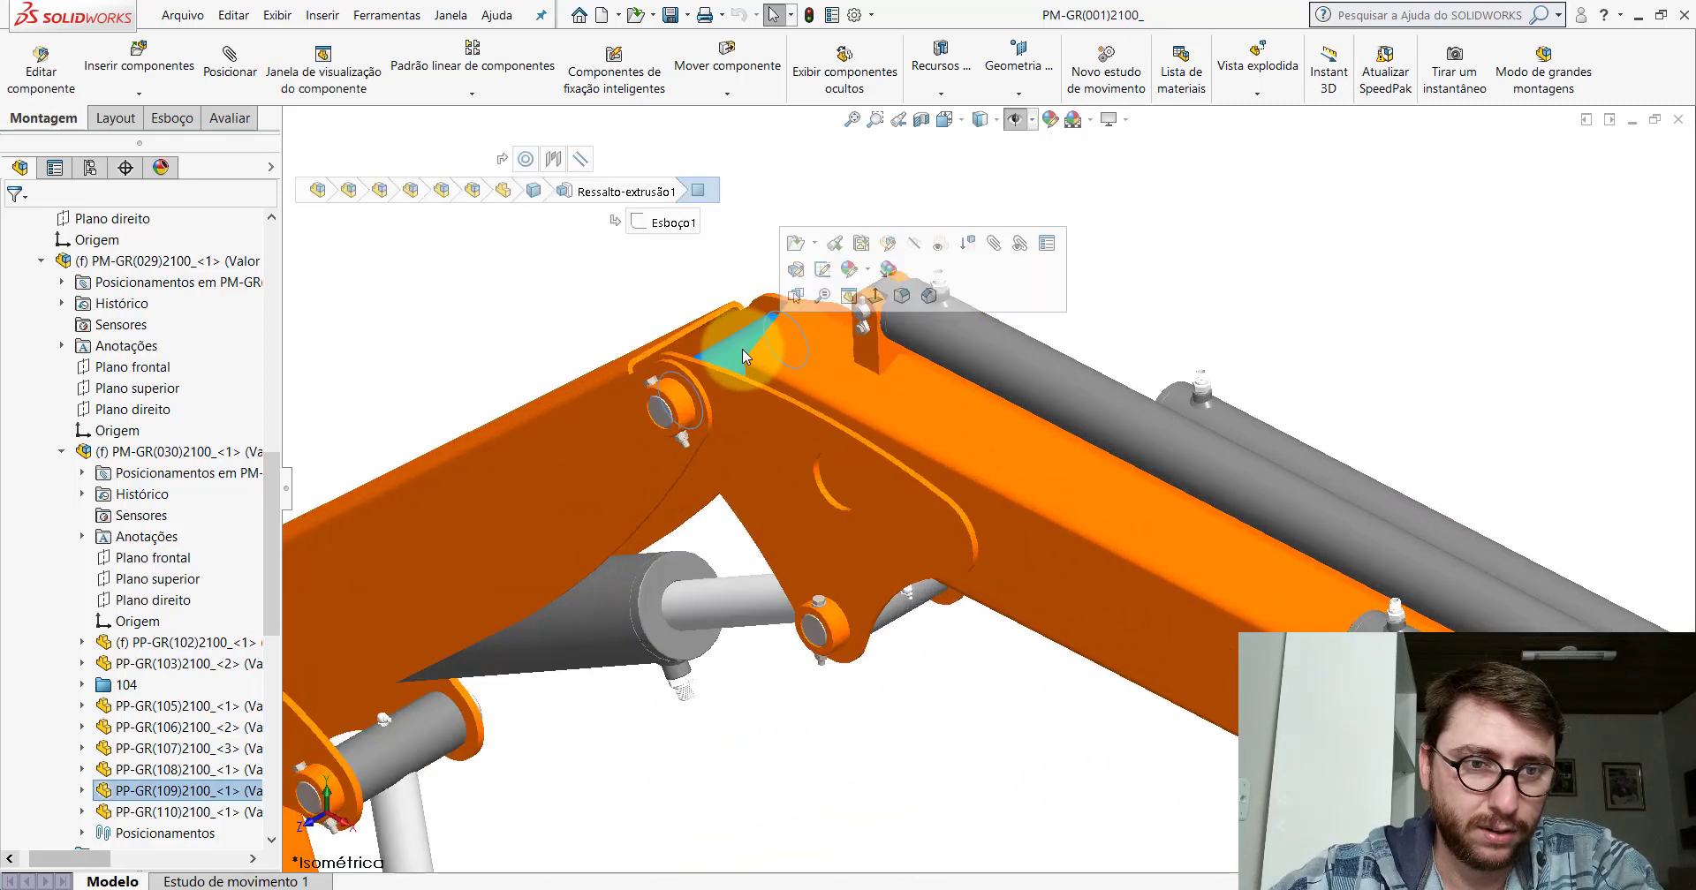
click(189, 782)
click(1192, 216)
scroll(1178, 235, up, 8)
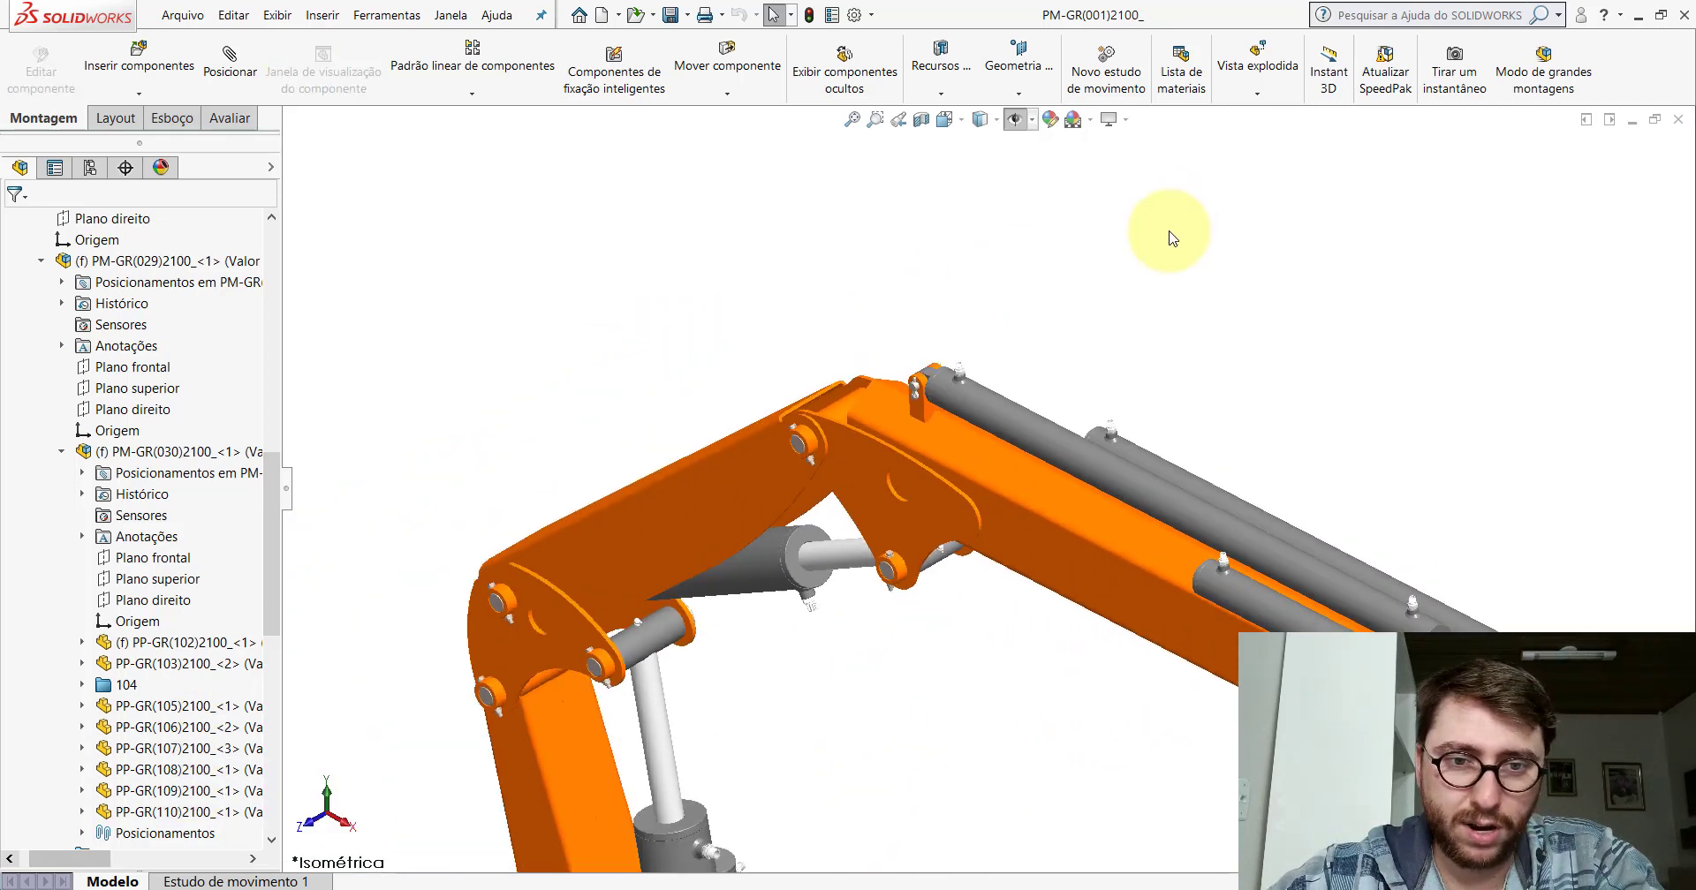
Bring the whole crane trailer into view and collapse all items in the PM-GR(001)2100_ assembly tree.
scroll(1116, 530, up, 5)
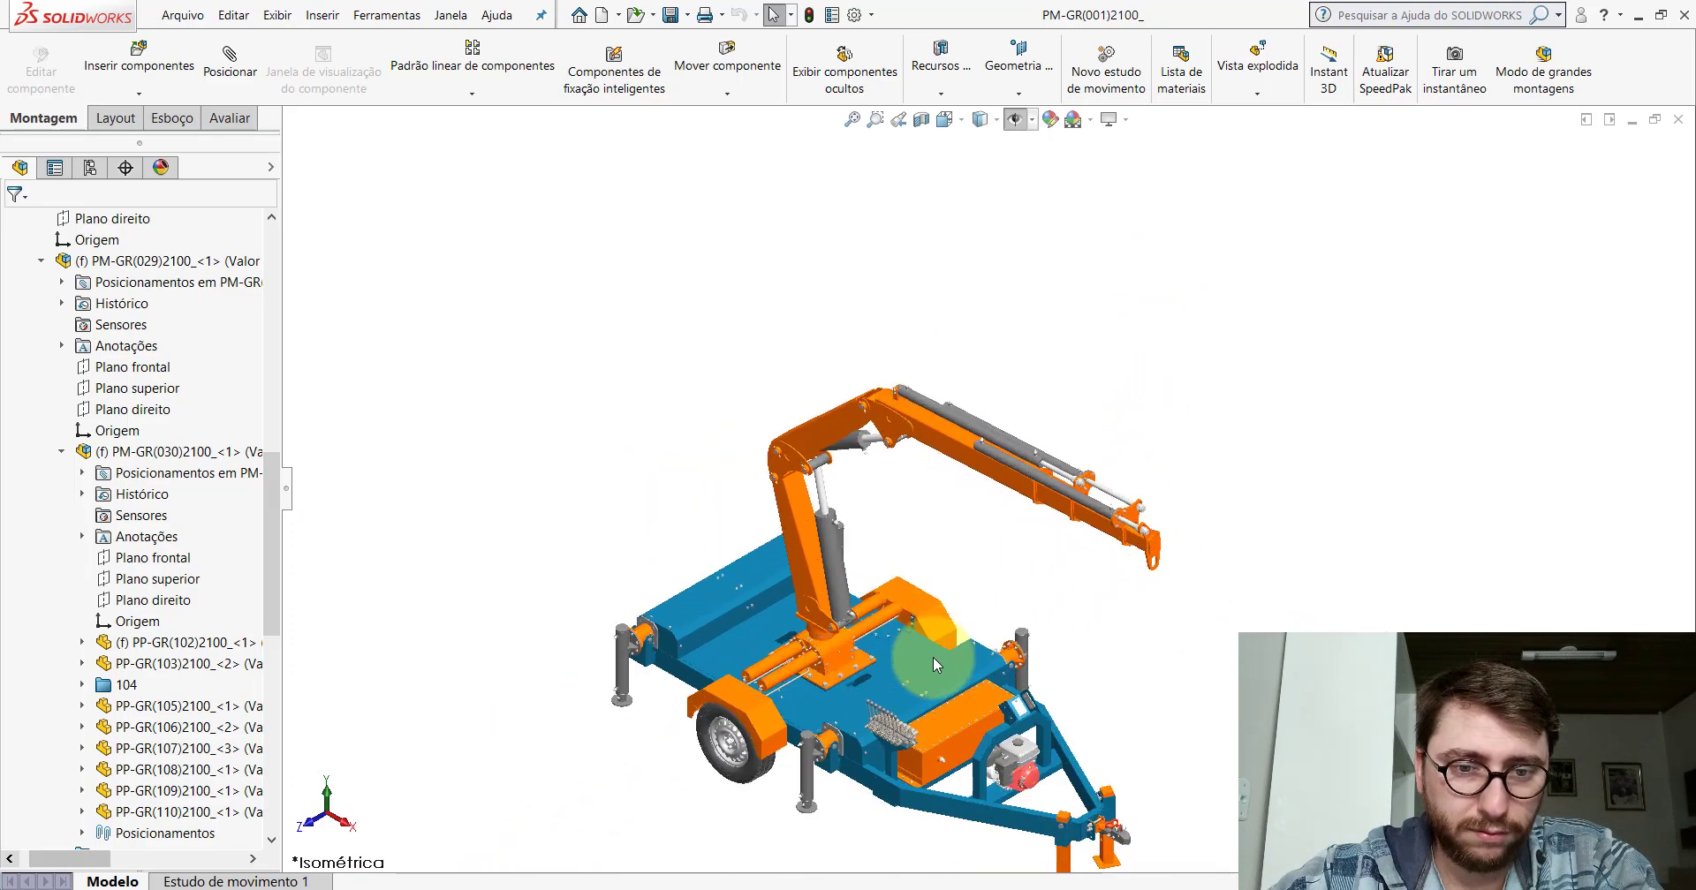
scroll(1001, 669, down, 4)
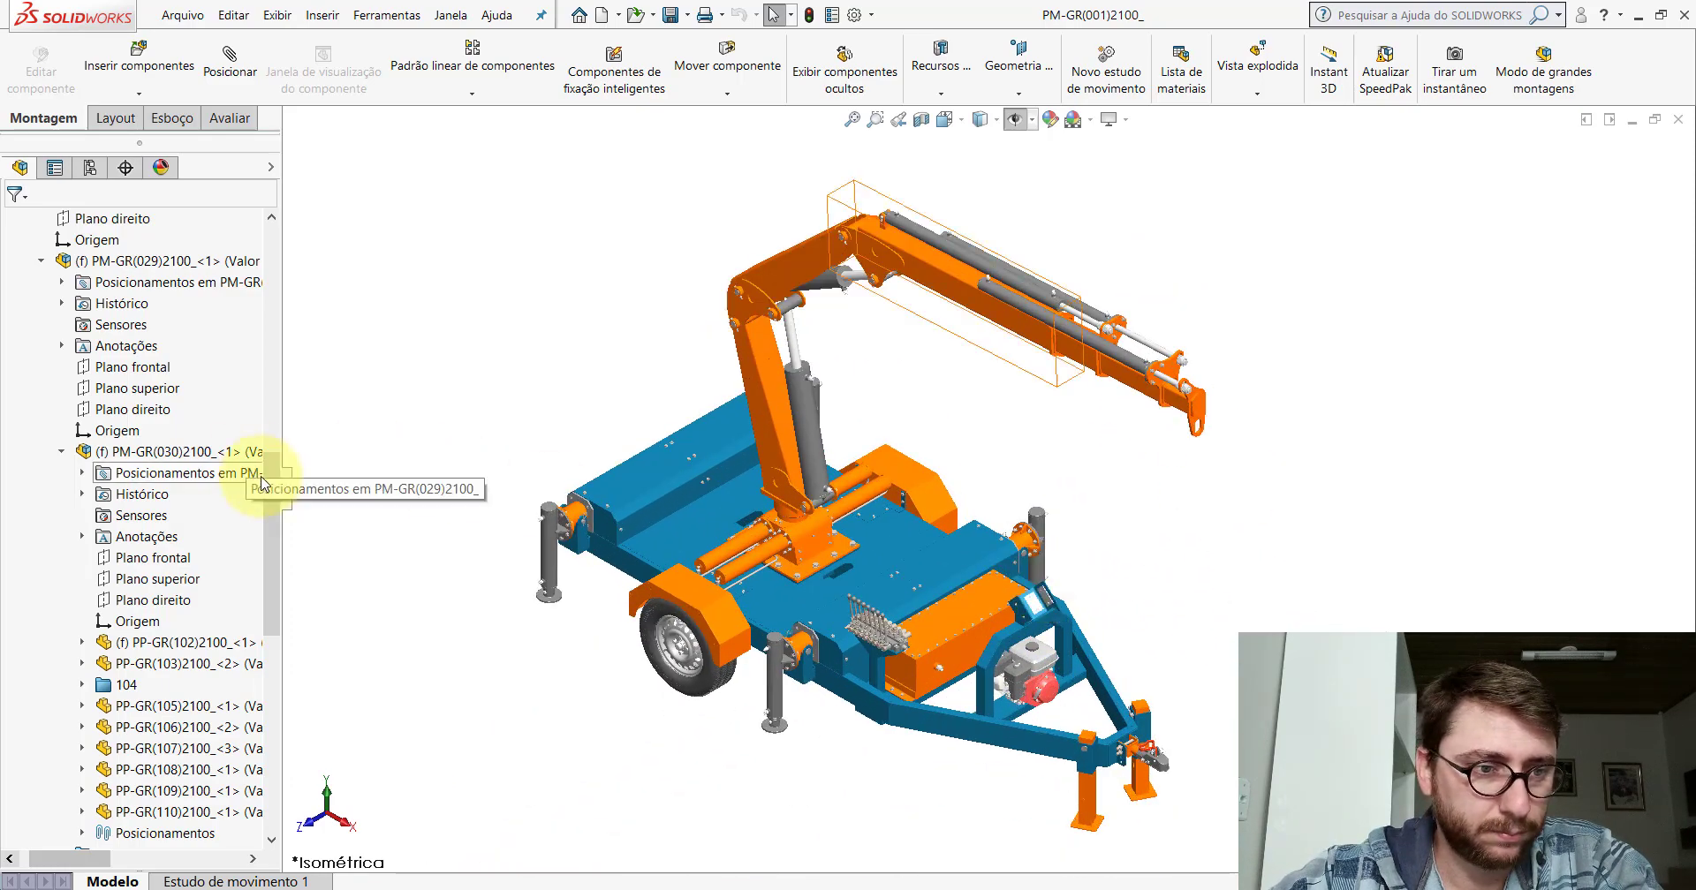
scroll(275, 412, up, 2)
scroll(276, 411, up, 7)
click(223, 218)
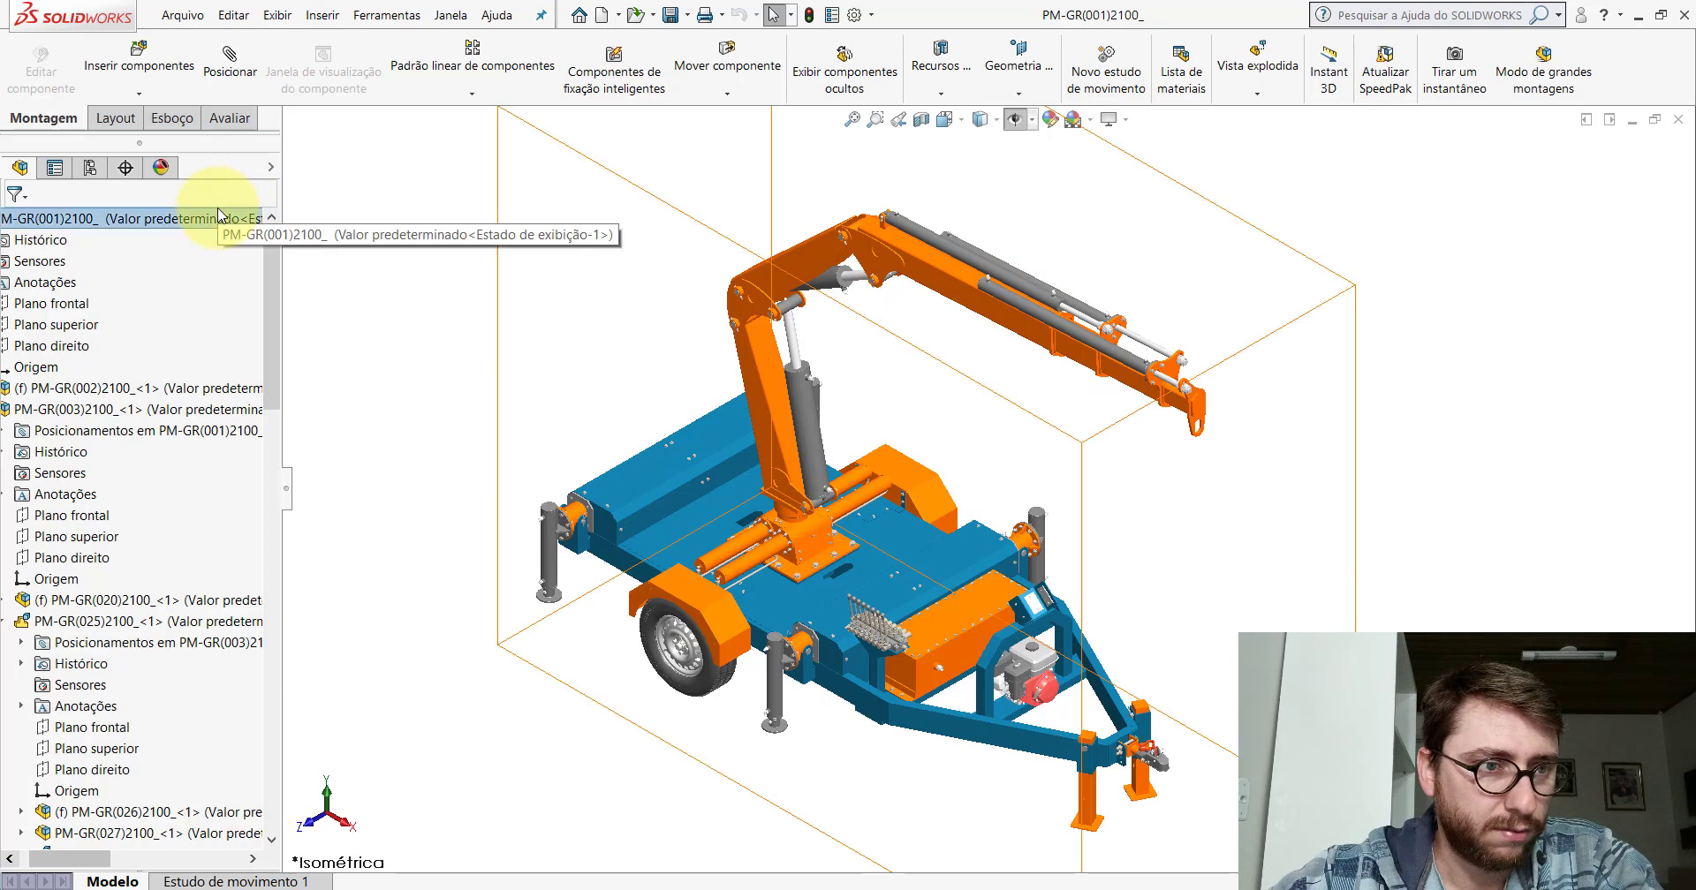
right_click(222, 219)
click(313, 717)
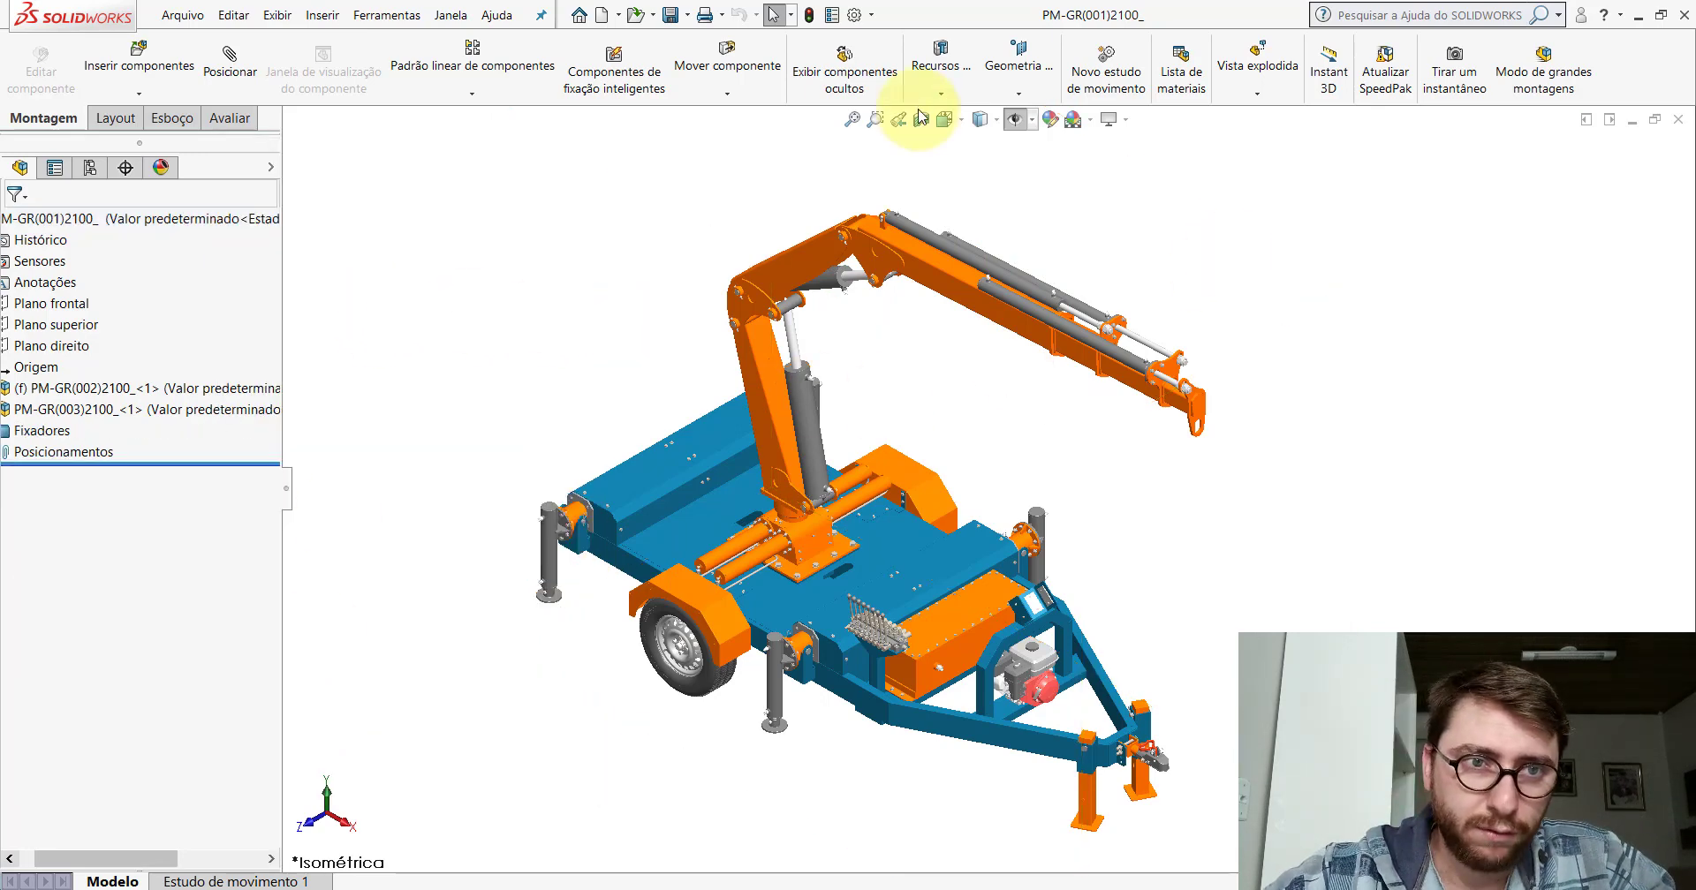
Create a new part document.
click(602, 16)
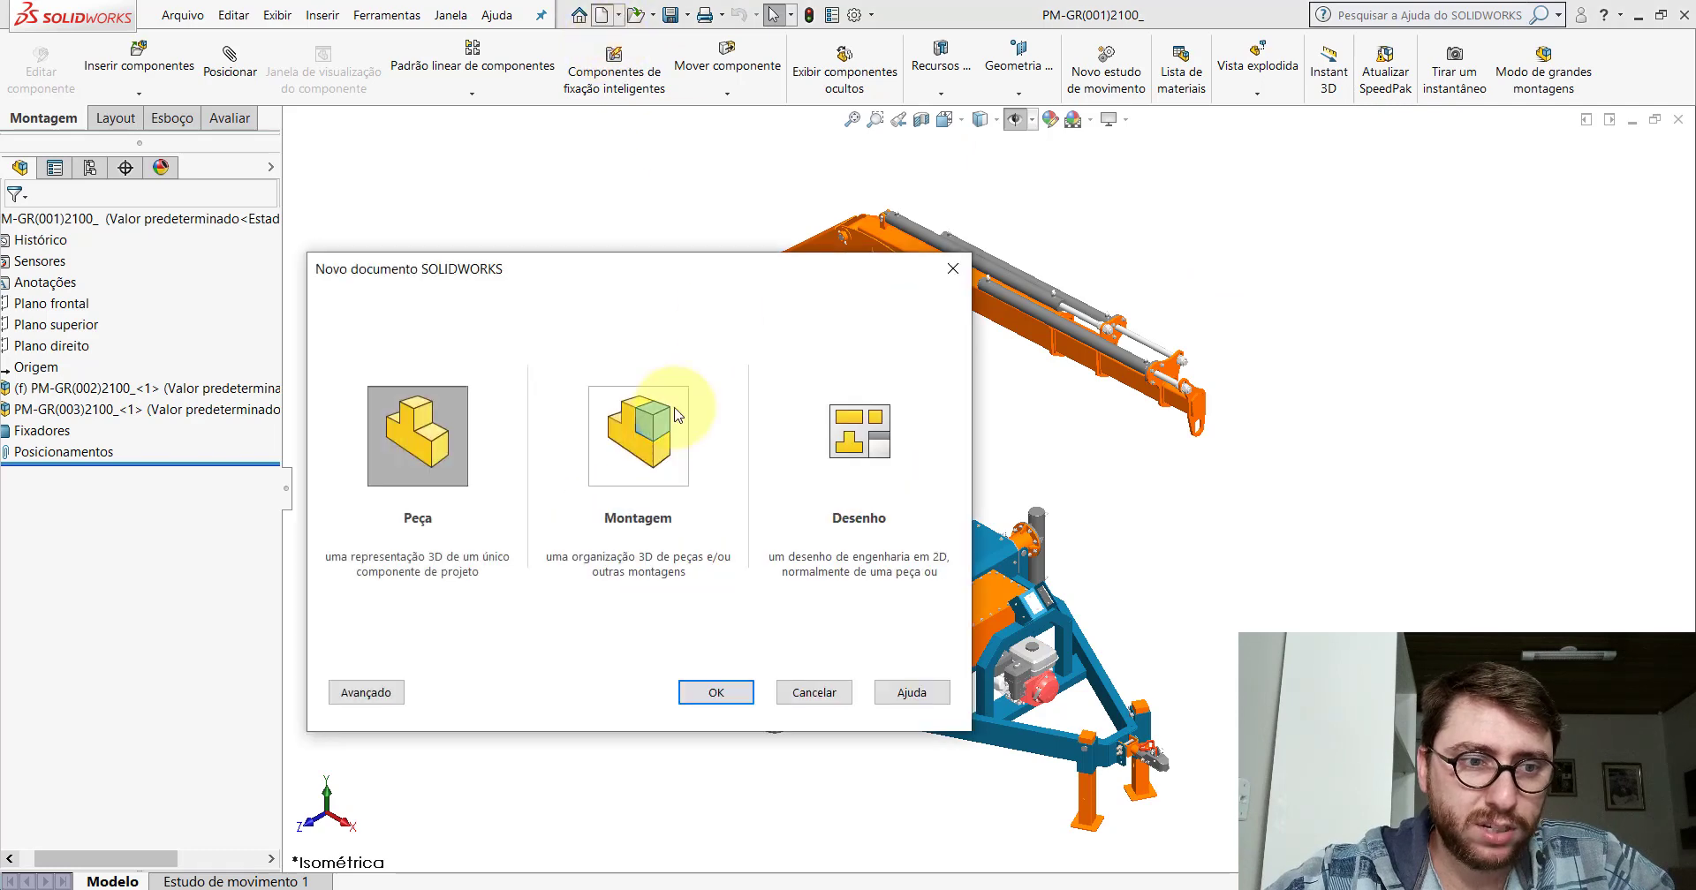
double_click(400, 431)
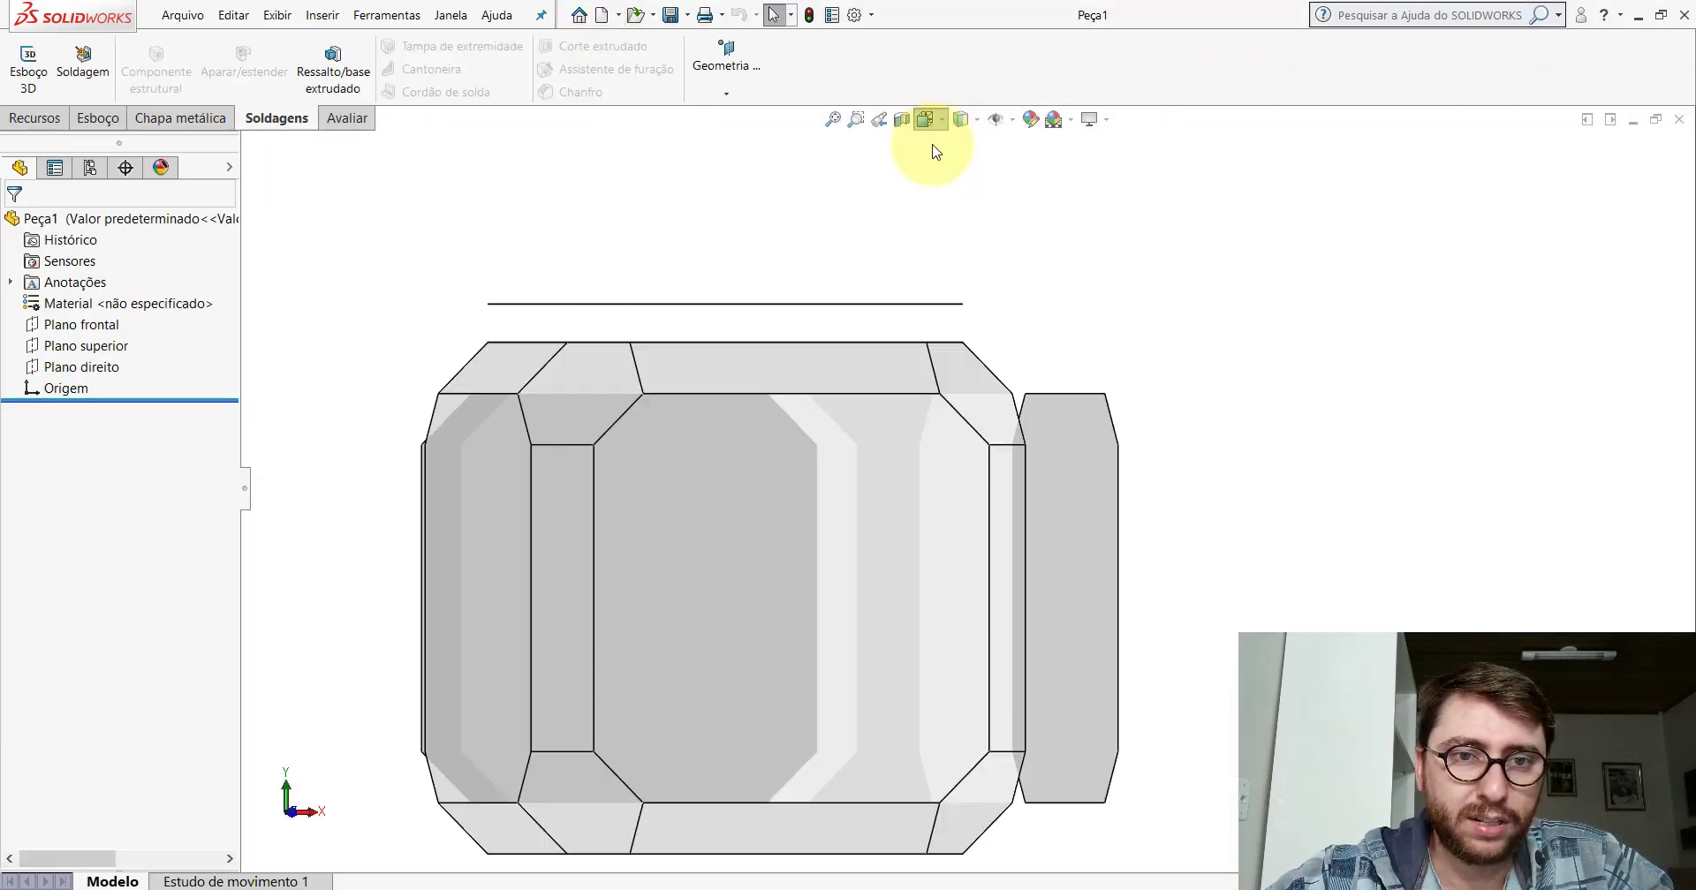
Set the new part to isometric view and open the existing part PP-GR(109)2100. from the Peças folder.
click(928, 120)
click(1020, 212)
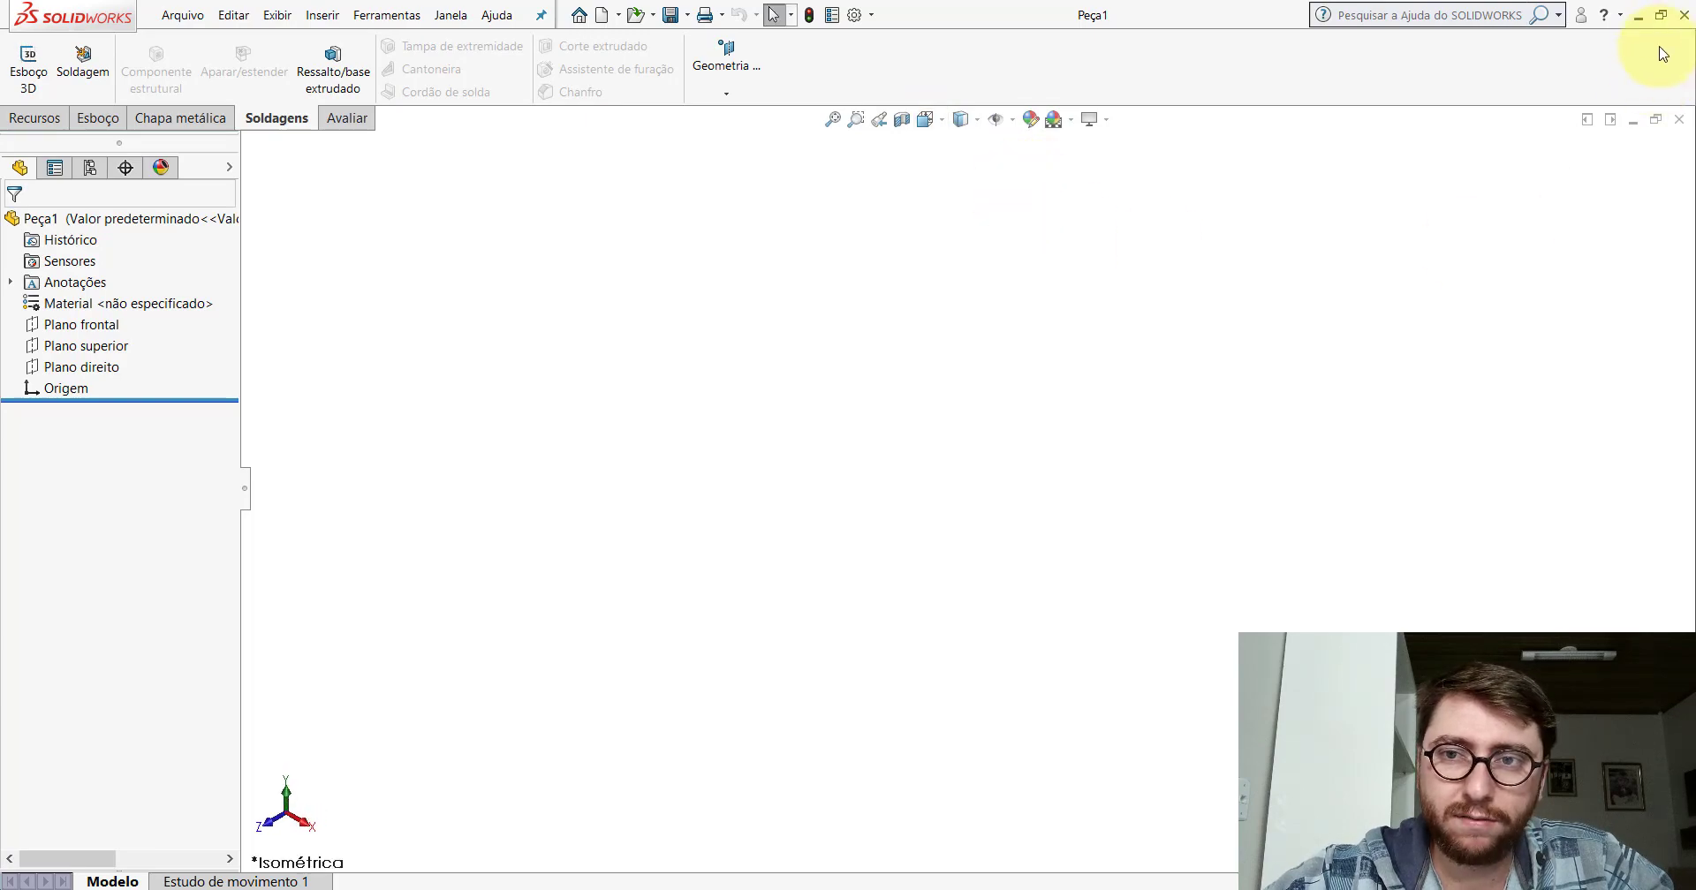
click(1638, 16)
double_click(987, 261)
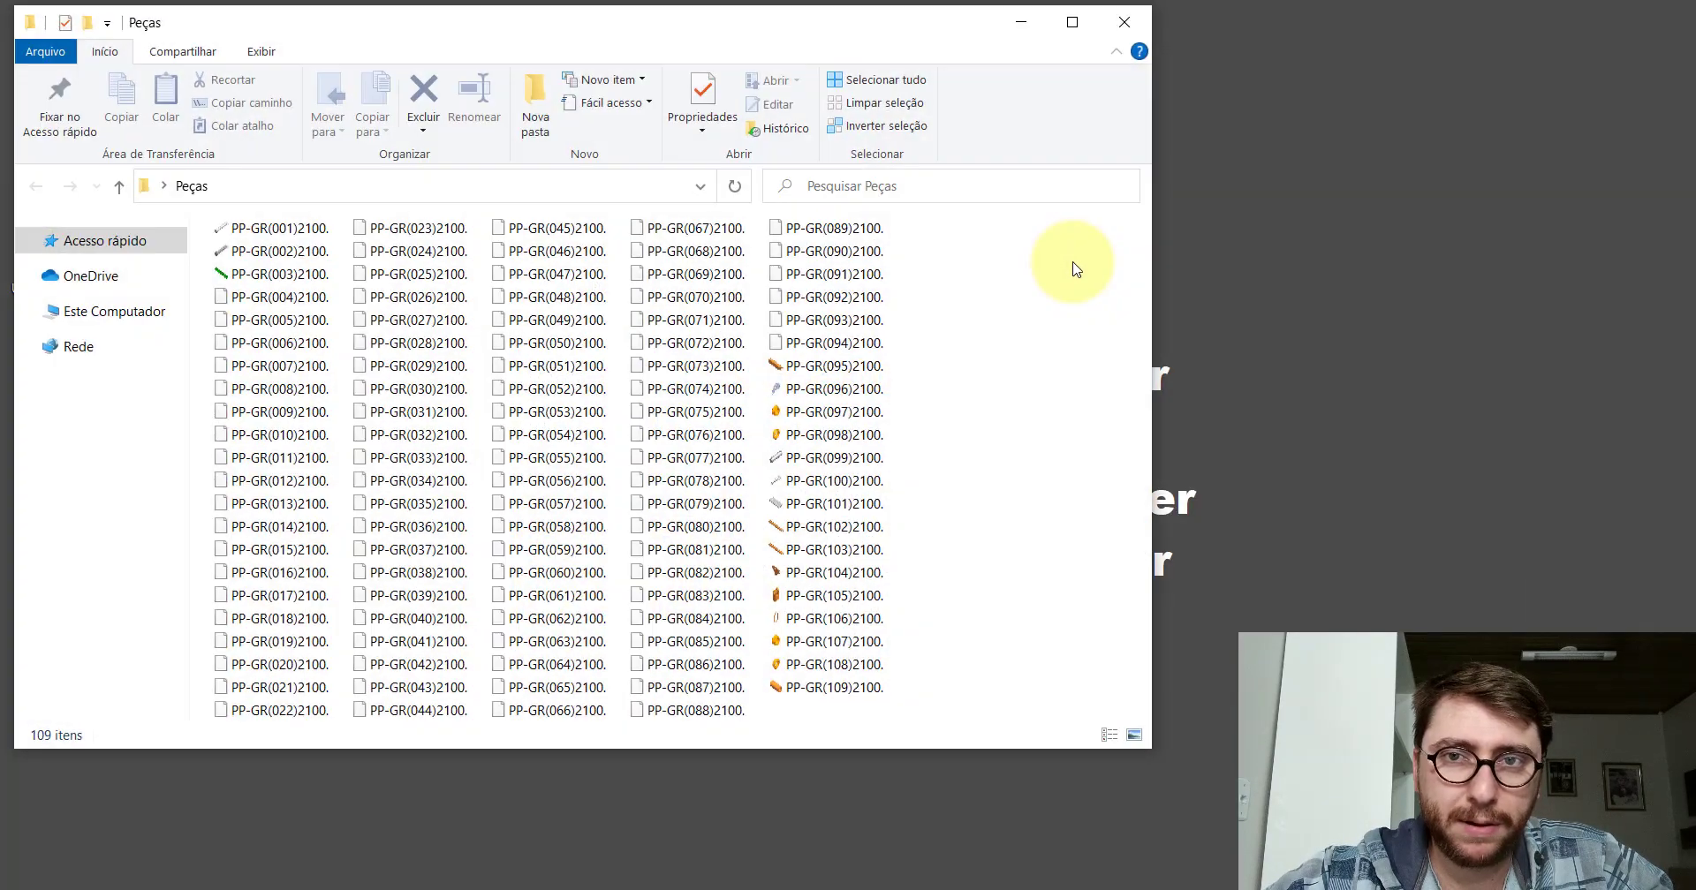
double_click(830, 687)
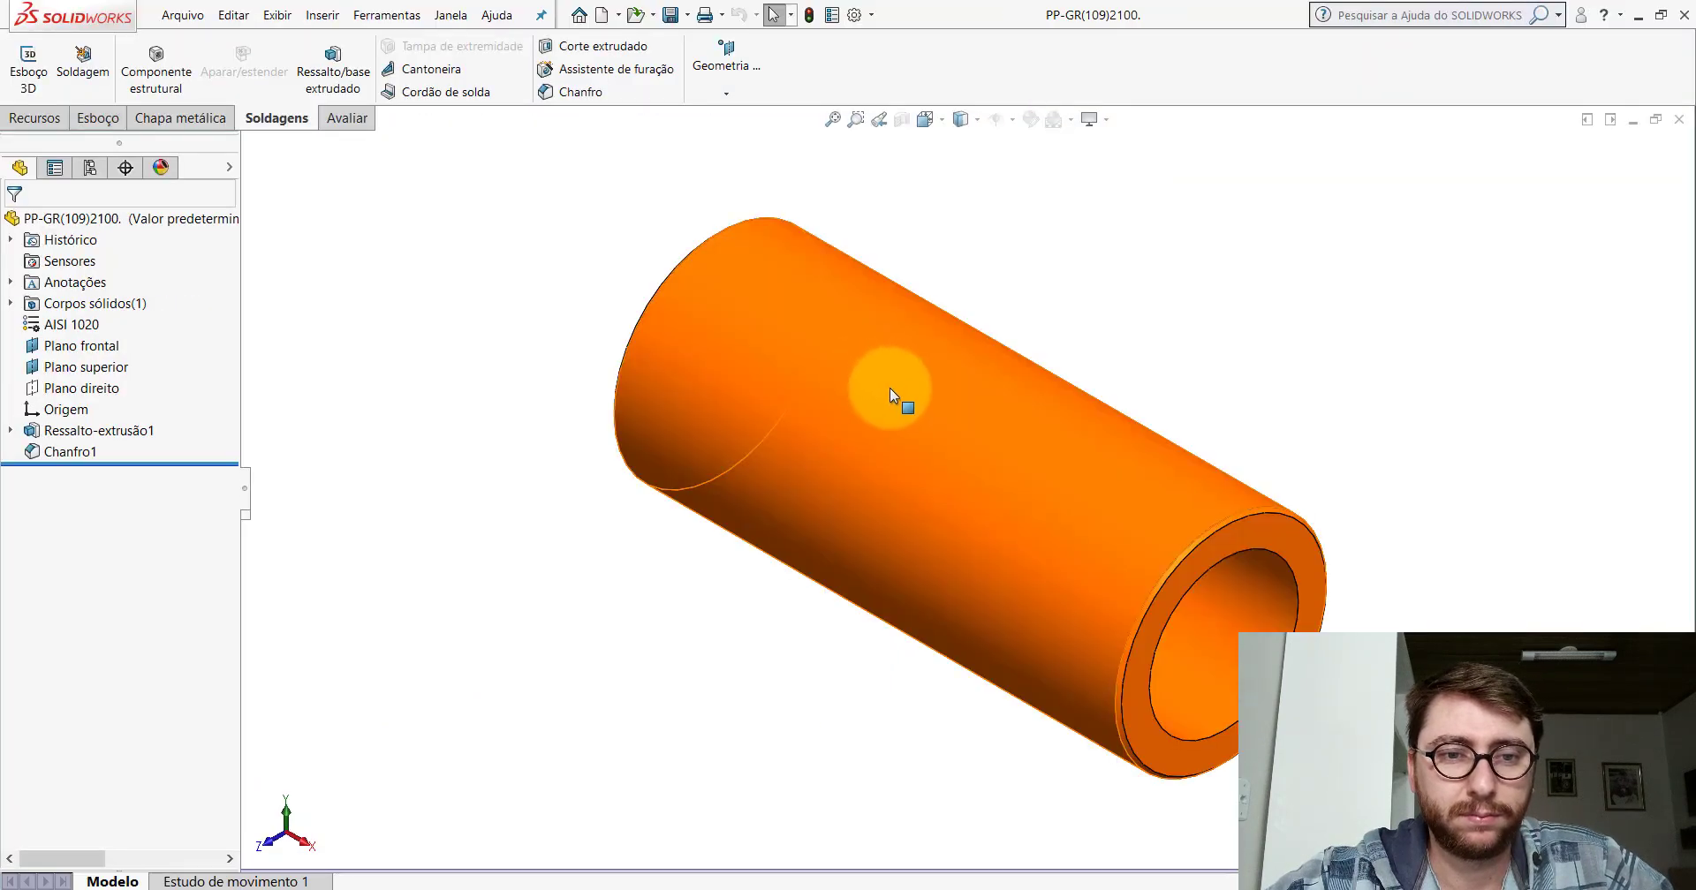
Orient the PP-GR(109)2100. tube to a corner view from the opposite side, showing its open end and full length.
scroll(889, 389, up, 3)
middle_drag(889, 388, 847, 347)
key(space)
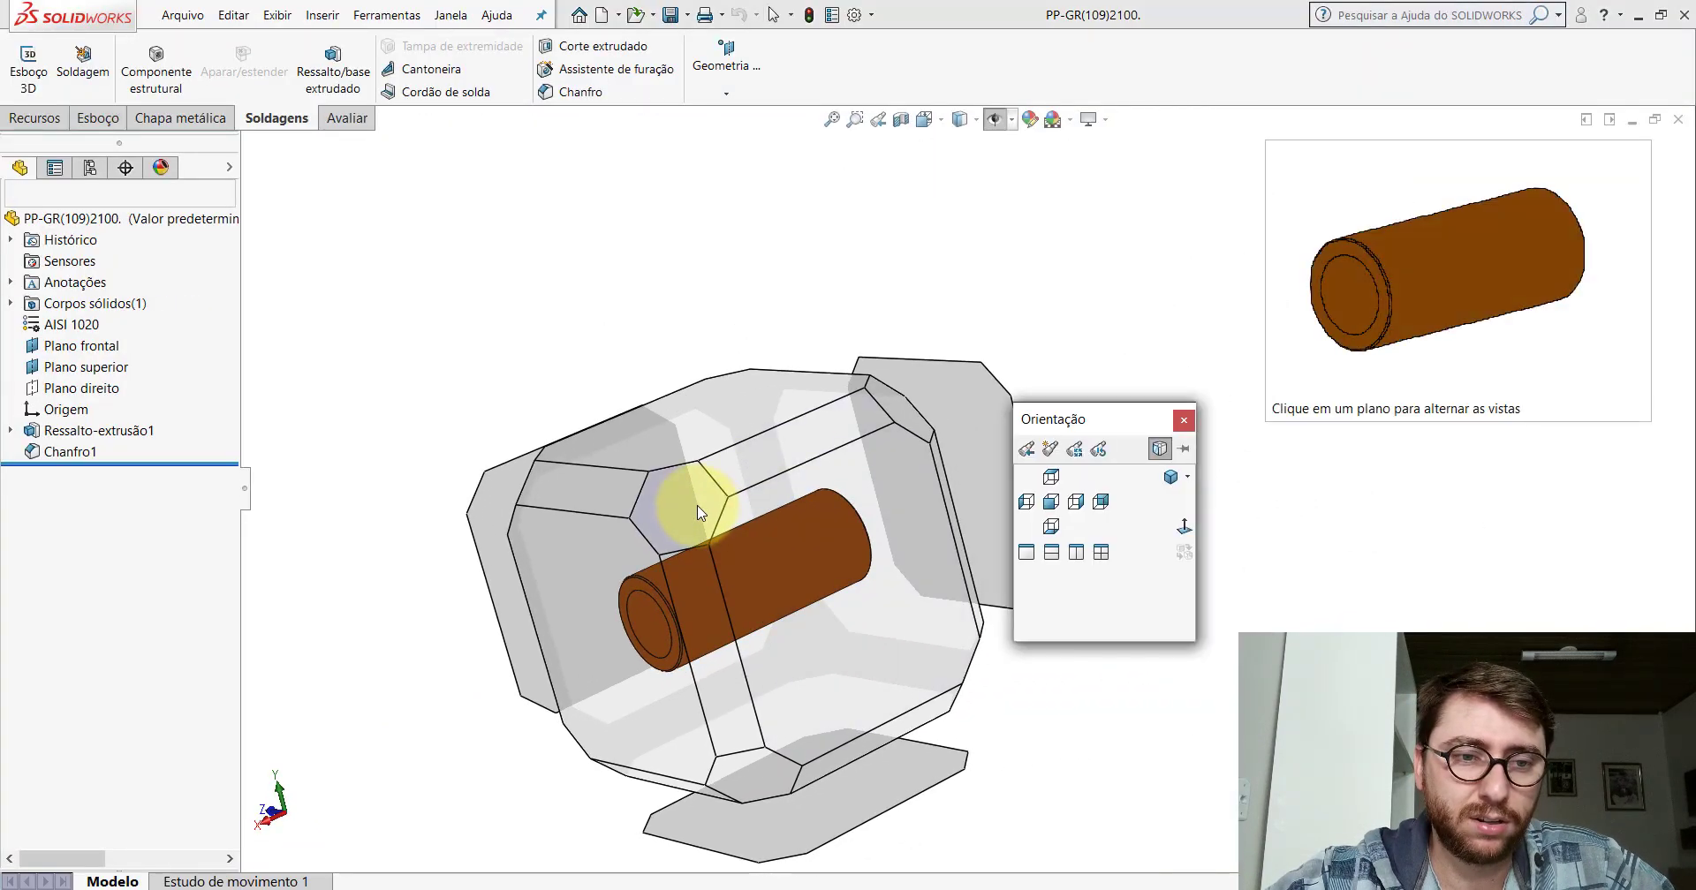
click(702, 507)
scroll(1232, 495, up, 7)
scroll(1303, 491, down, 3)
scroll(844, 497, down, 1)
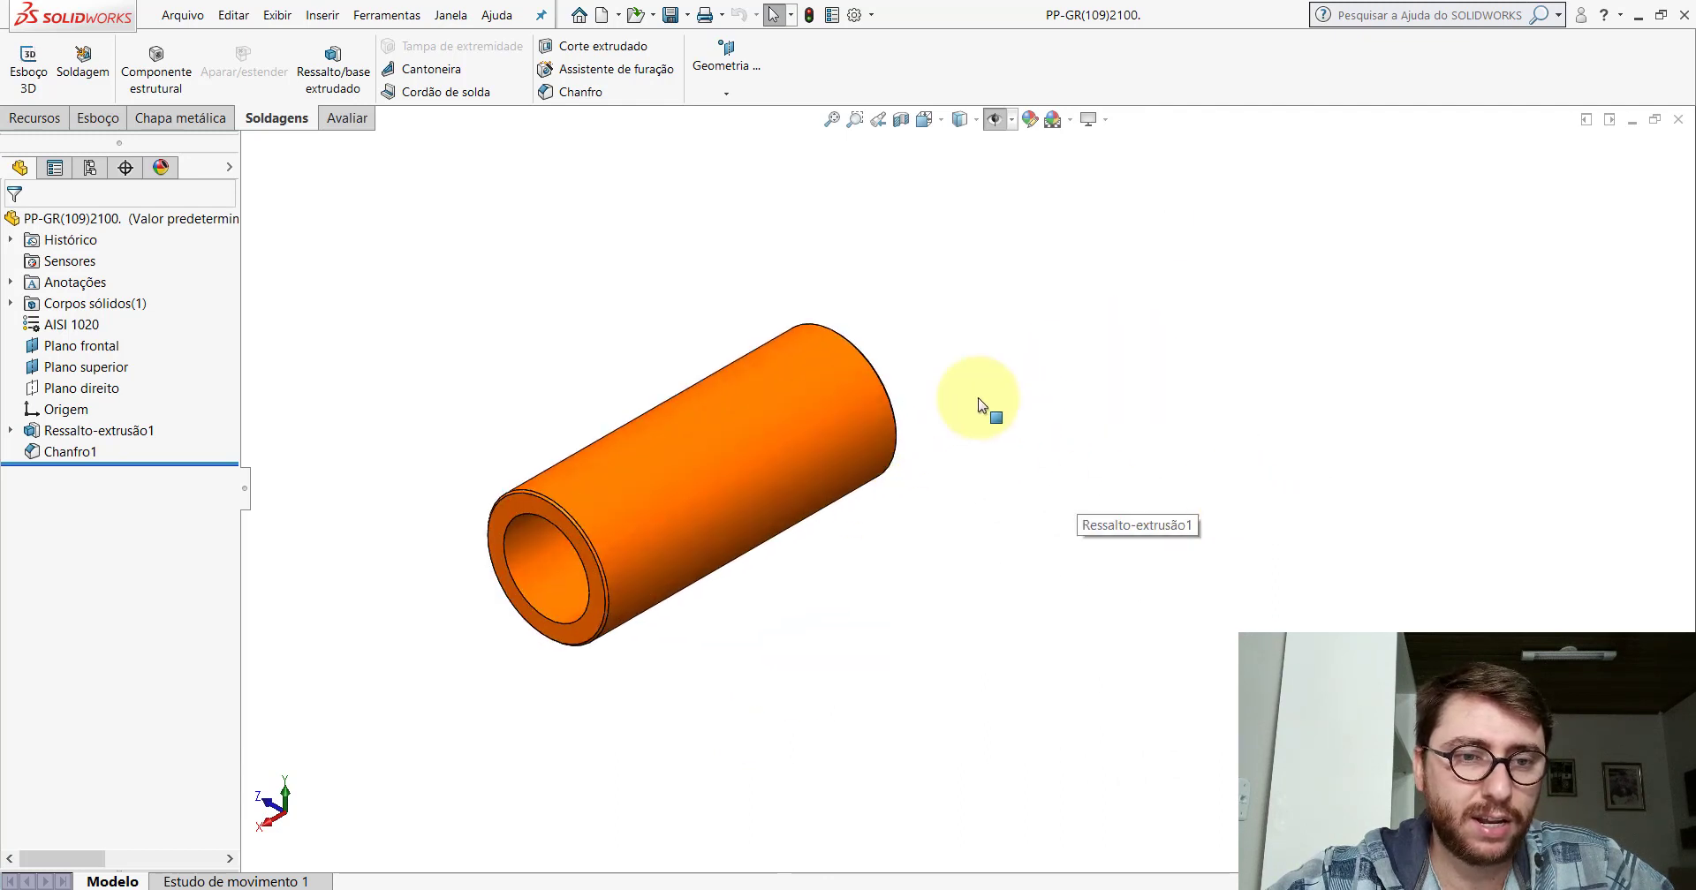
Return to the new part Peça1 and start a sketch on the front plane (Plano frontal).
click(789, 889)
click(779, 825)
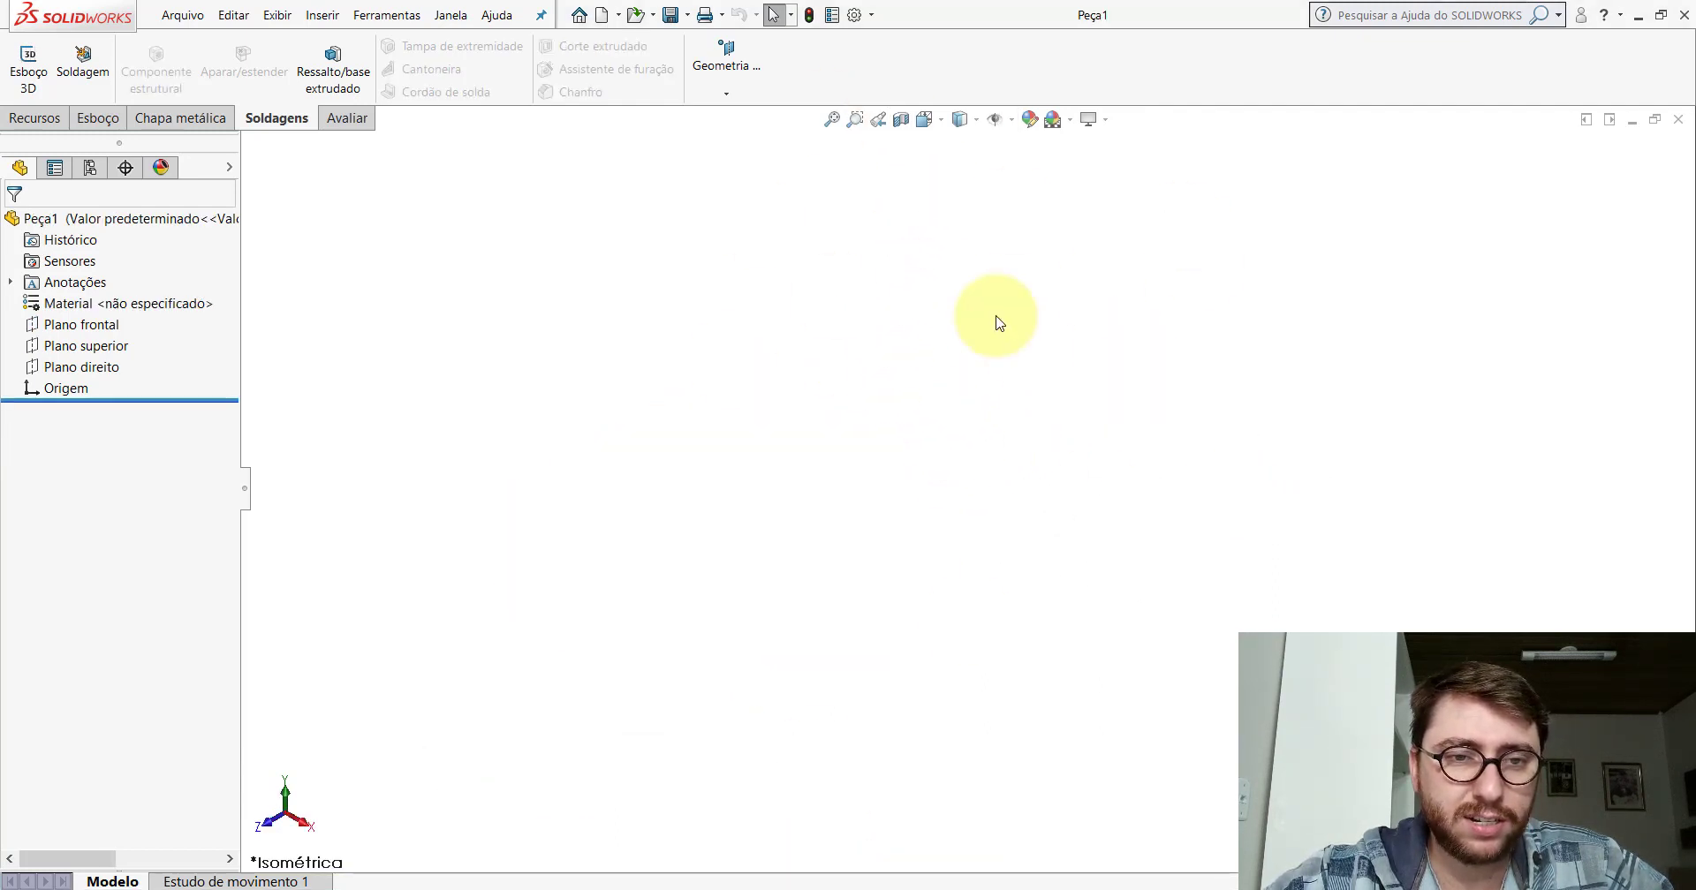
click(92, 334)
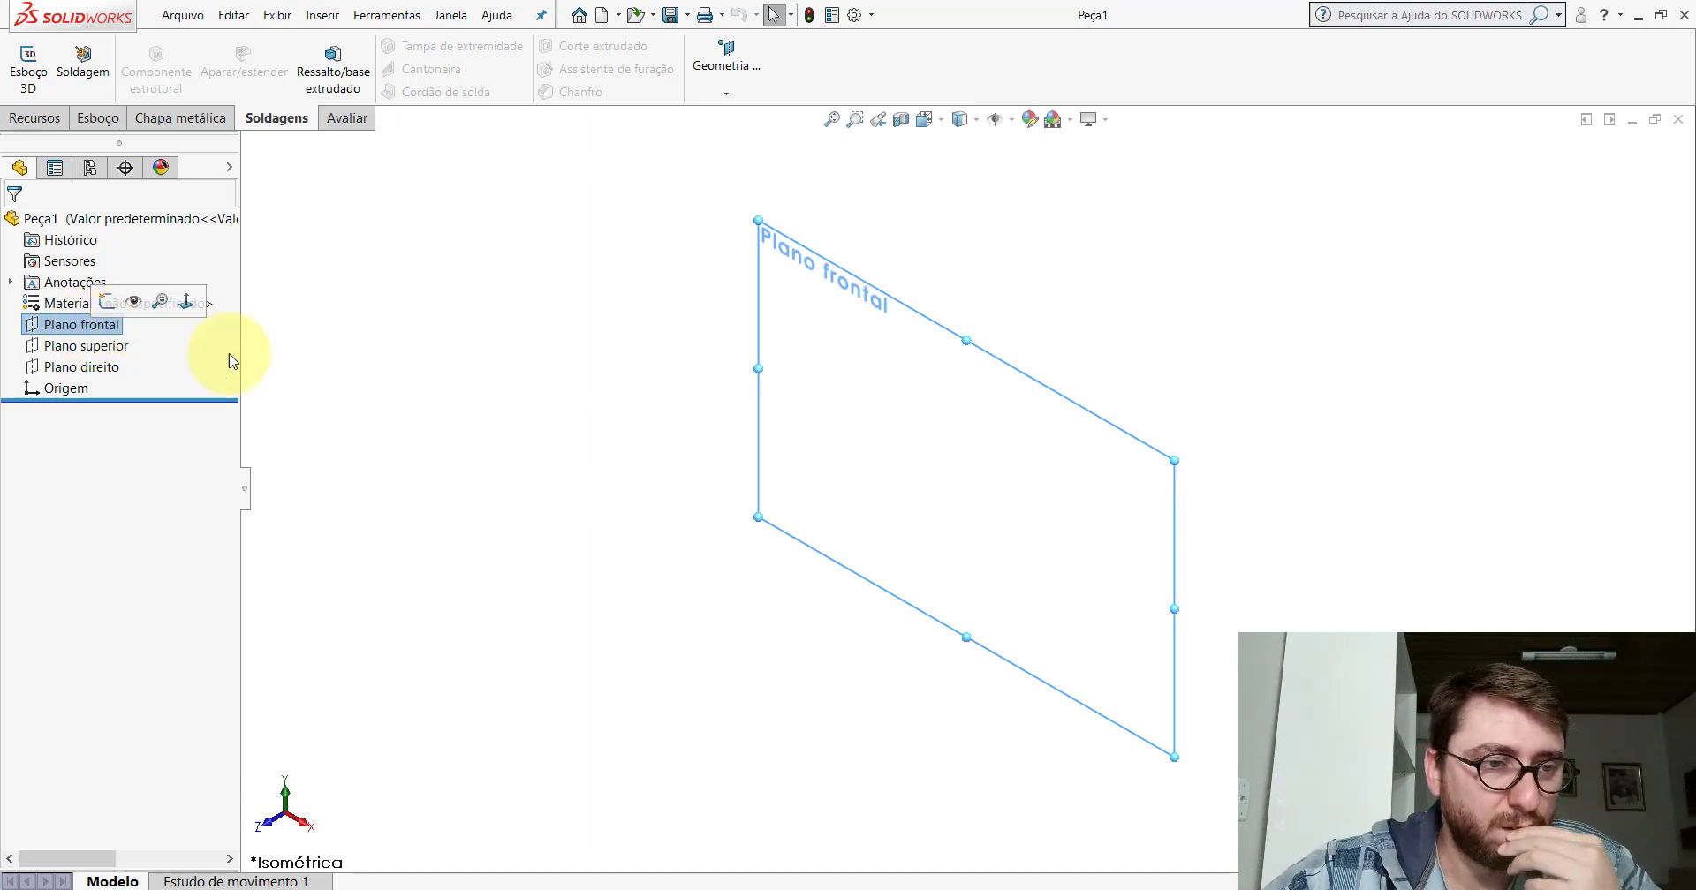
right_click(94, 328)
right_click(97, 328)
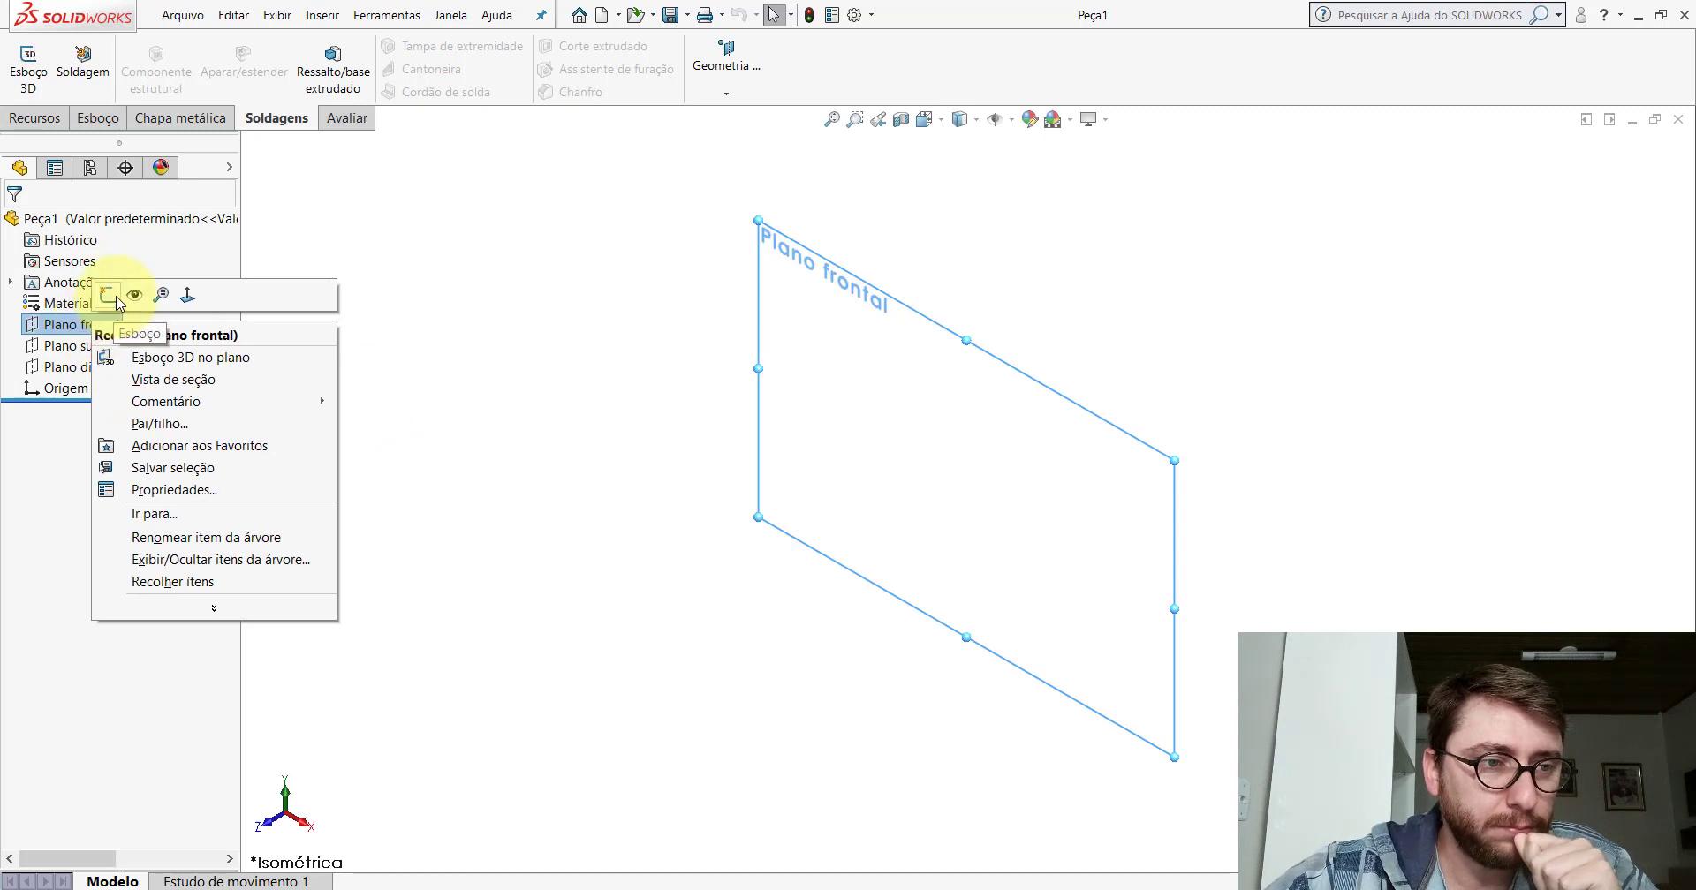
click(109, 295)
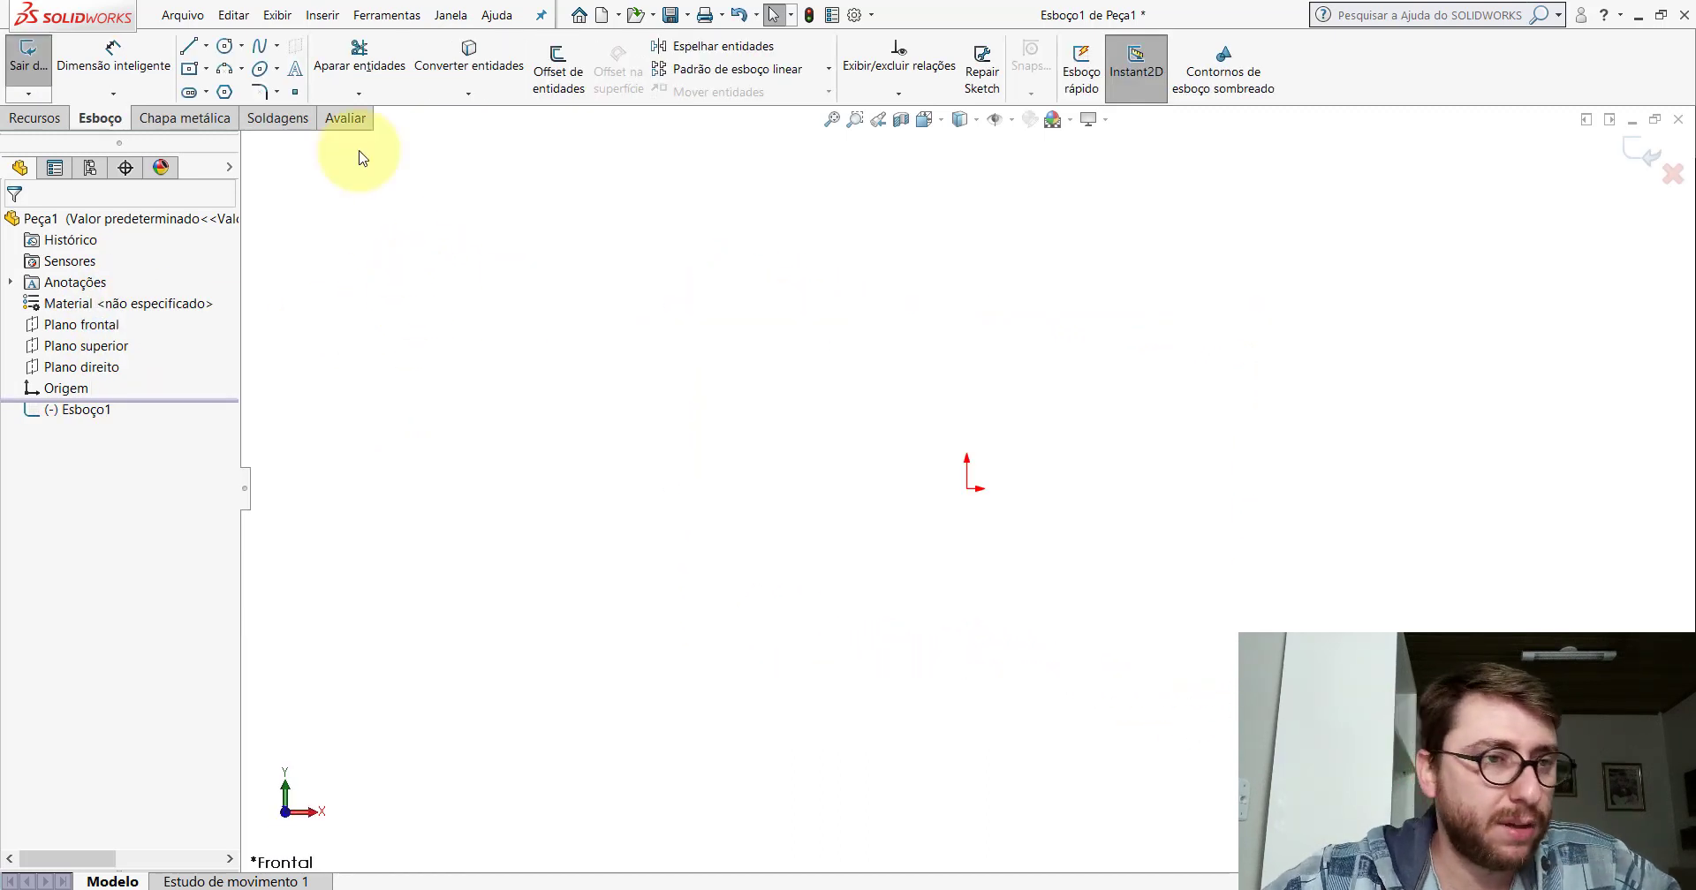
Sketch two concentric circles centred on the origin, with radii of about 51 mm and about 36 mm.
click(224, 46)
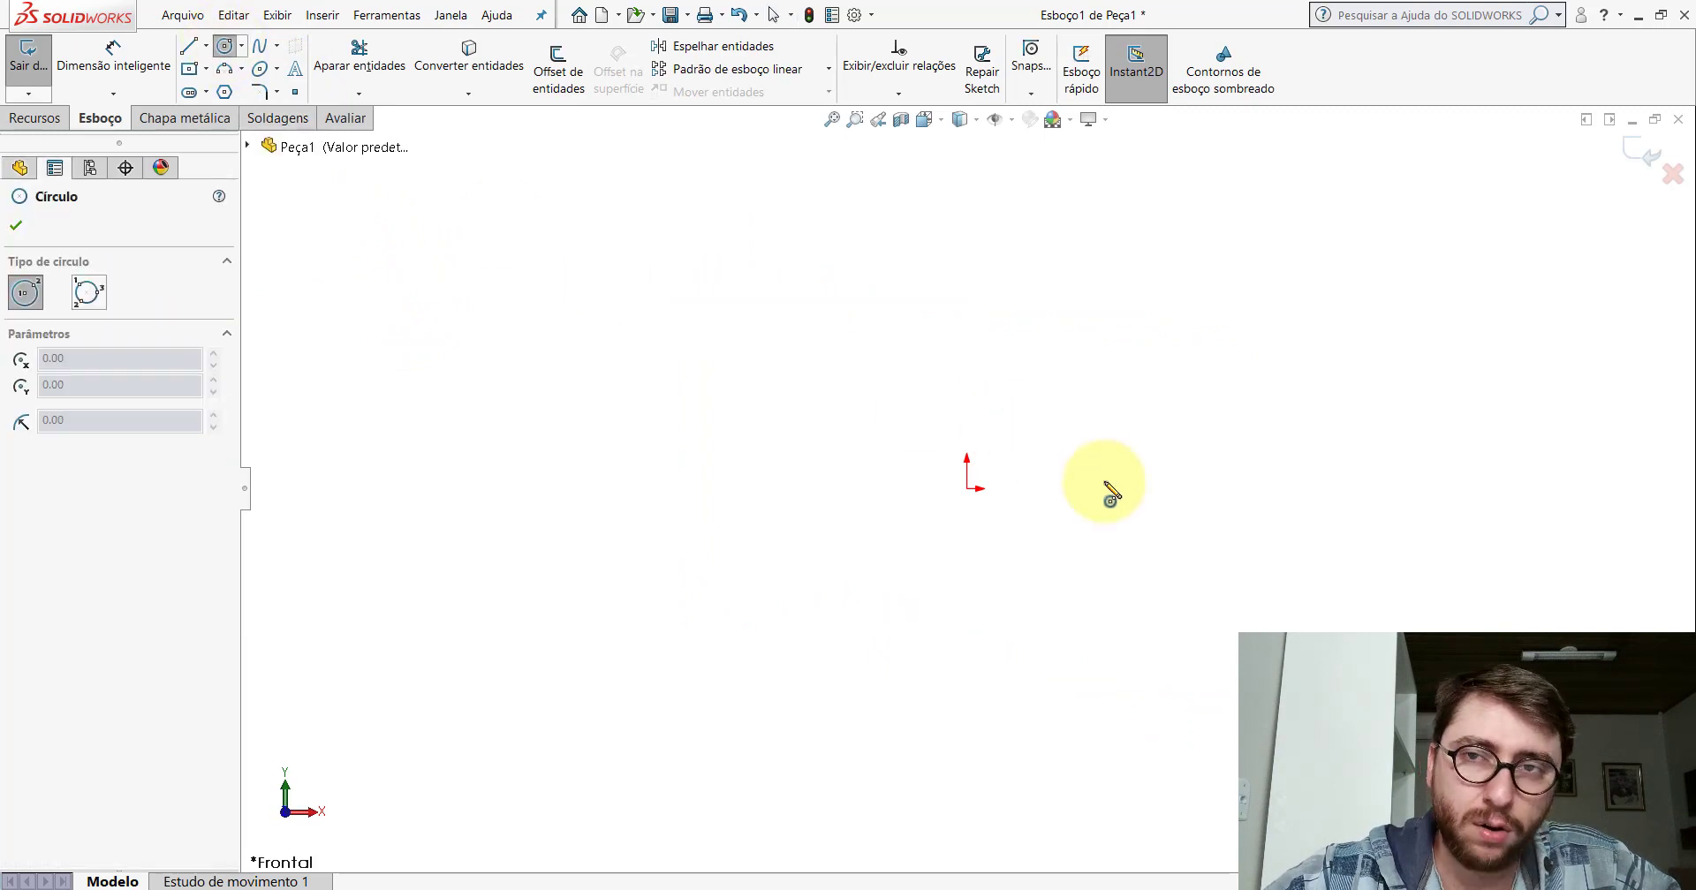
click(931, 490)
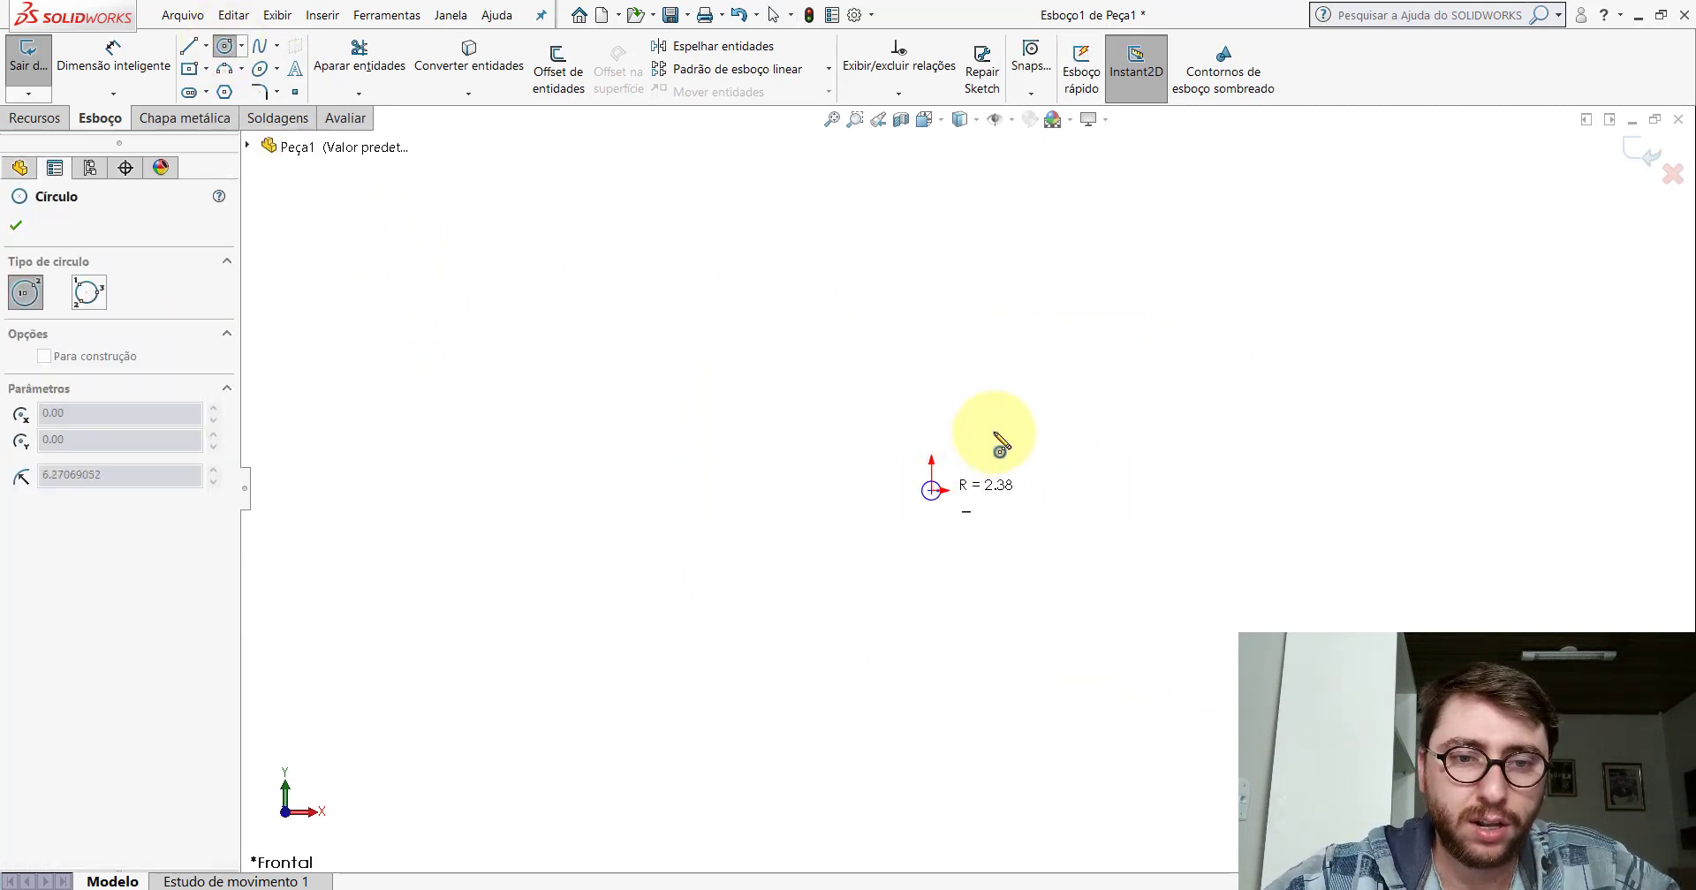
click(1076, 354)
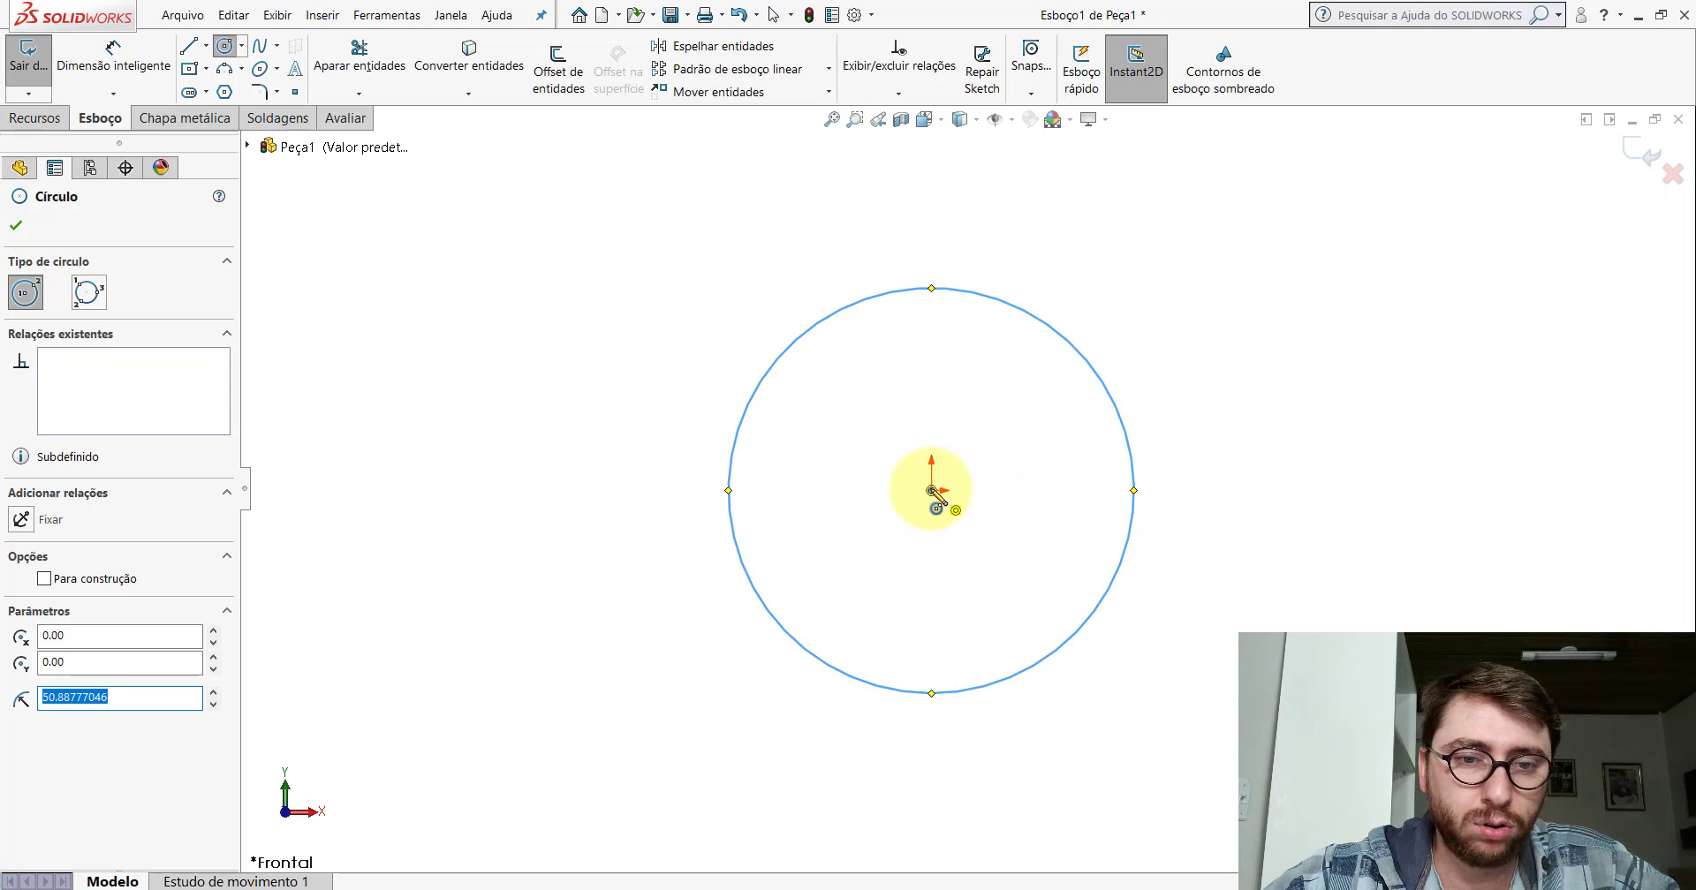
click(932, 489)
click(994, 365)
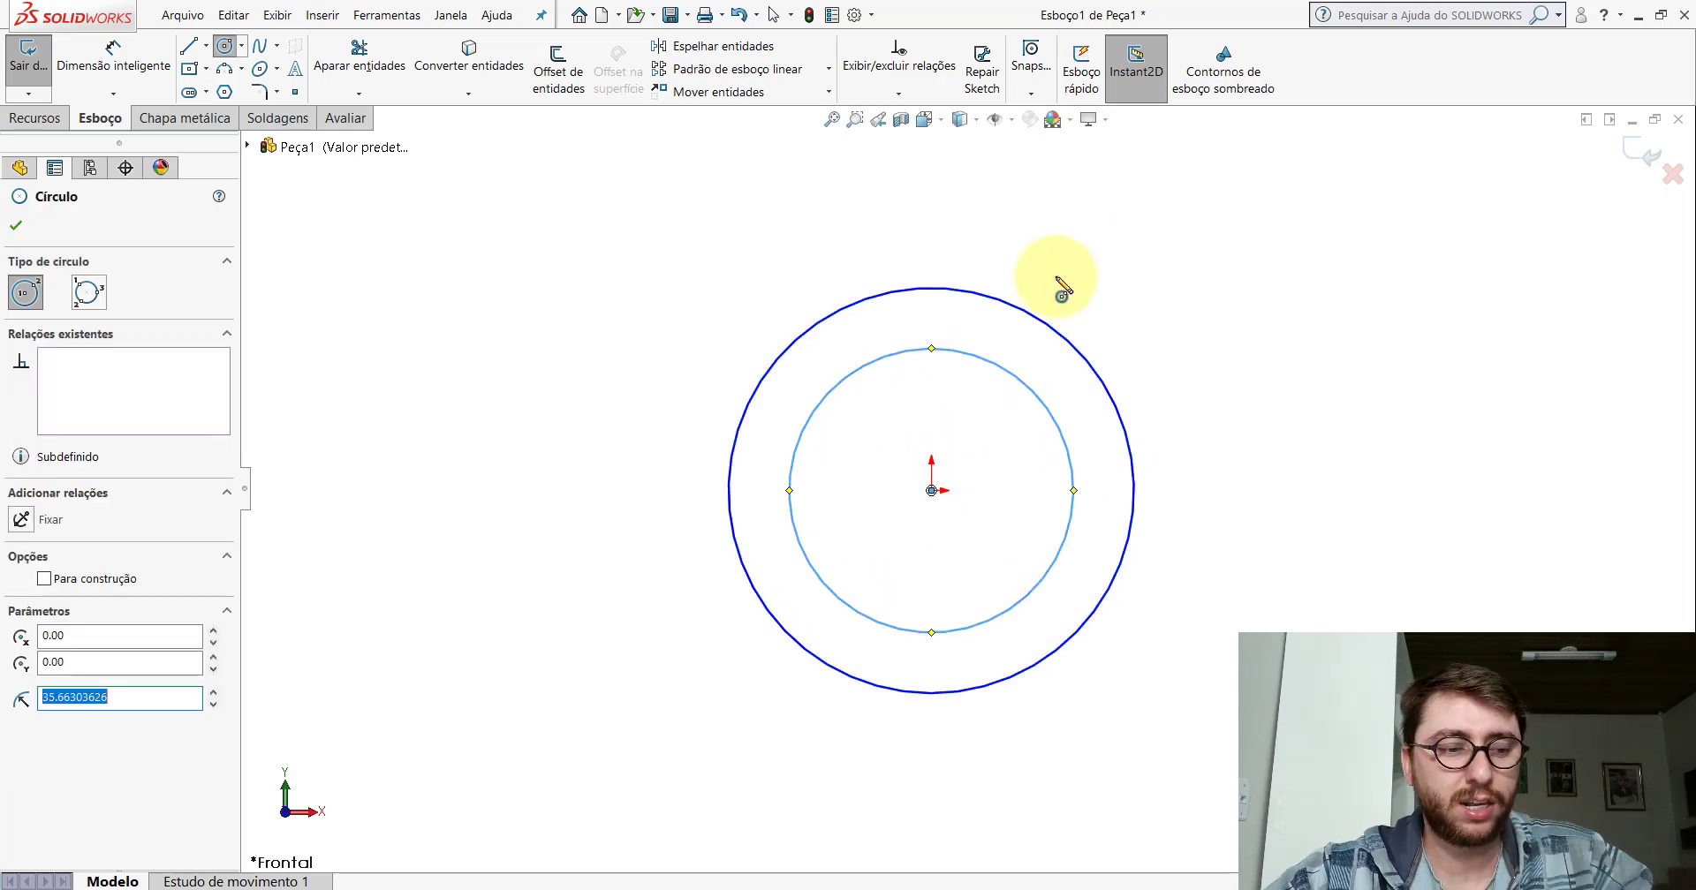
key(Escape)
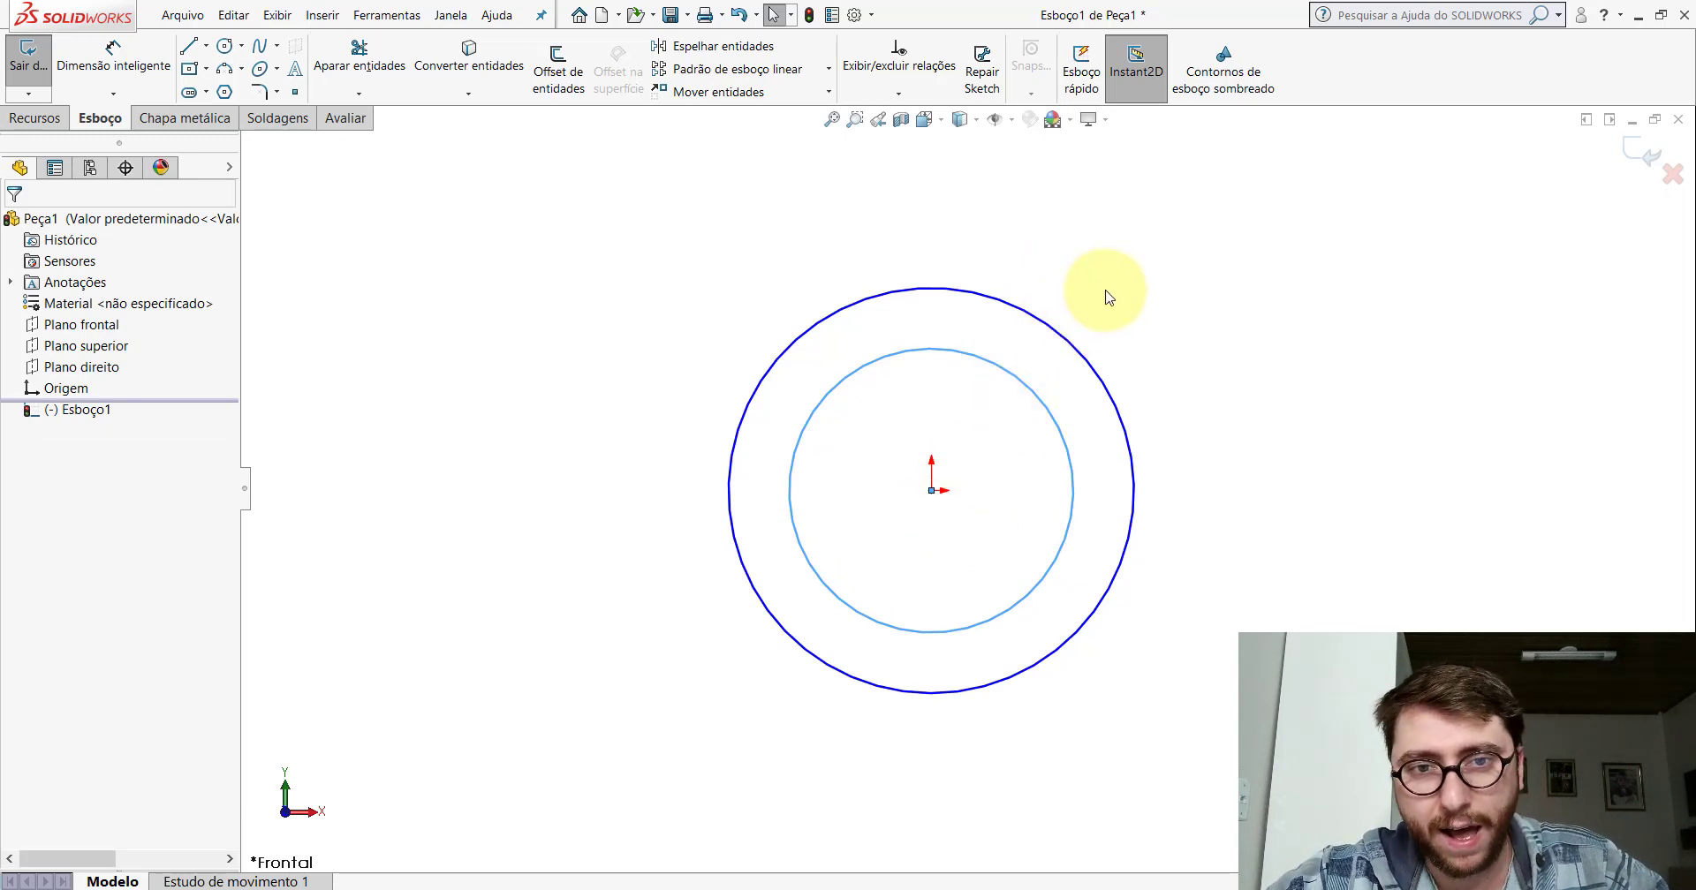
click(1164, 322)
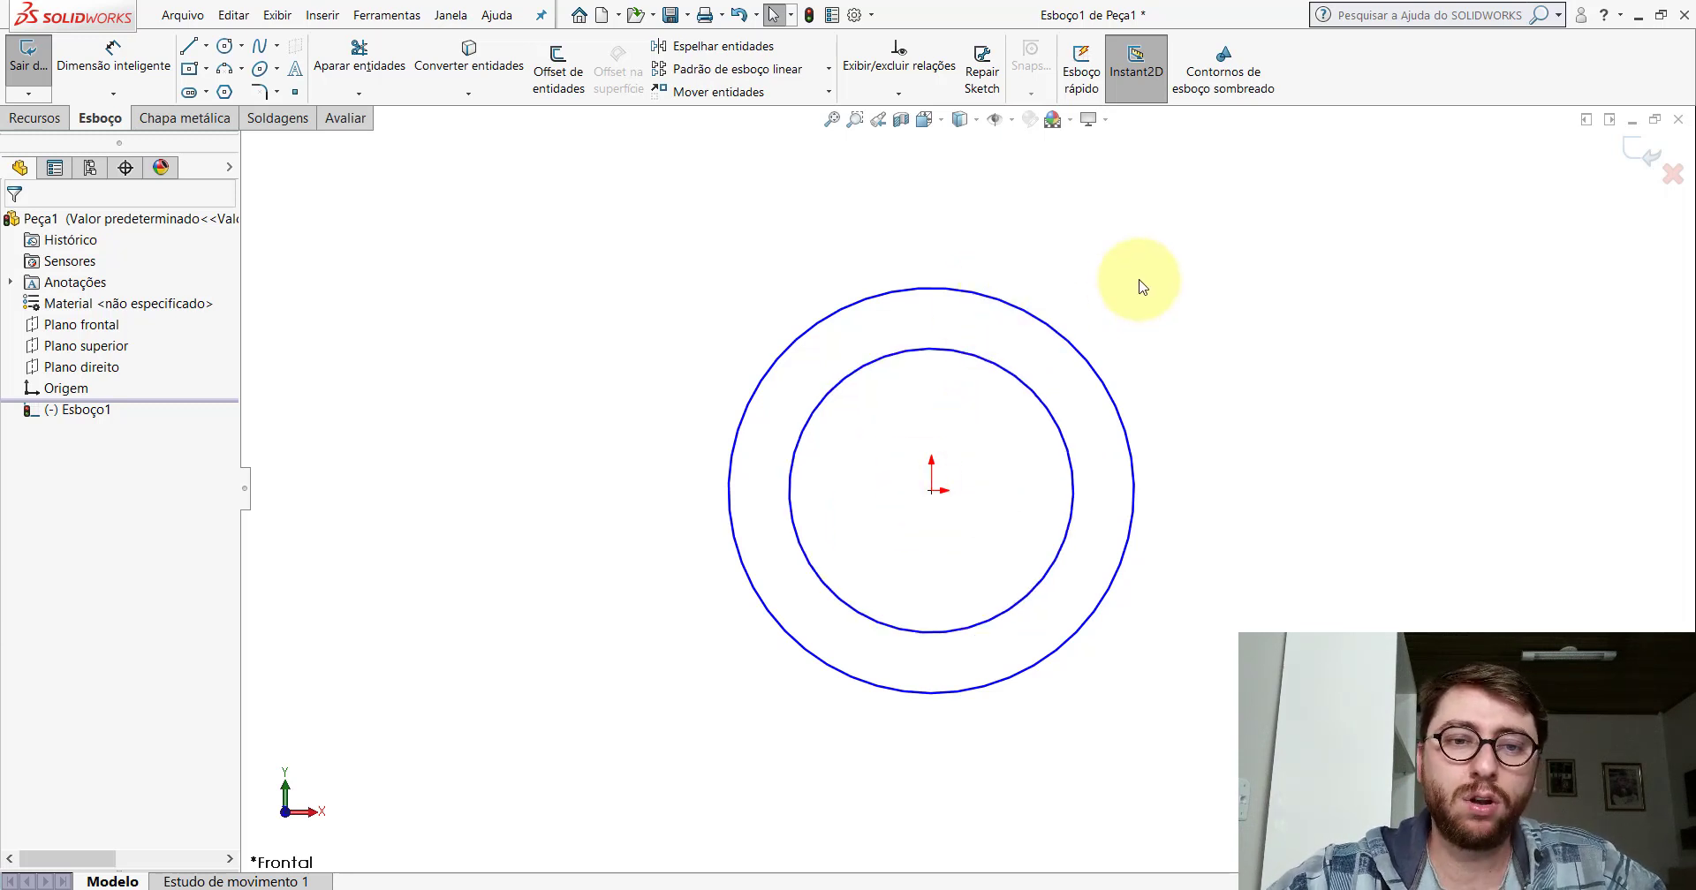
scroll(1104, 381, up, 3)
scroll(1161, 430, down, 1)
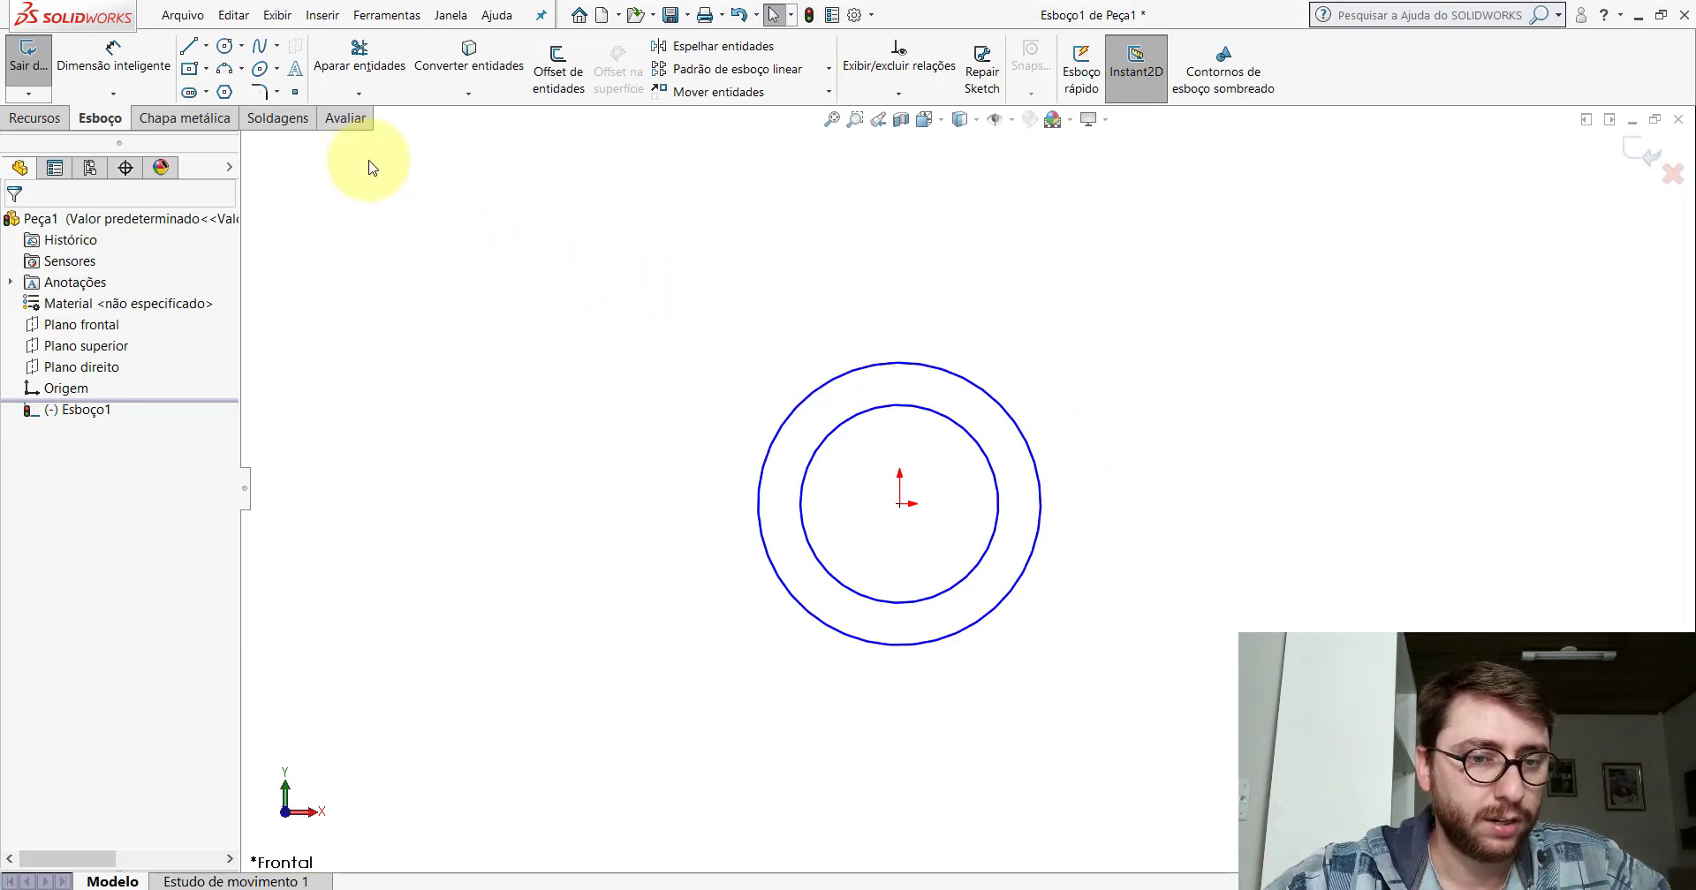
Switch to the PP-GR(109)2100. part and measure the tube's outer and inner diameters.
mouse_move(775, 883)
click(969, 836)
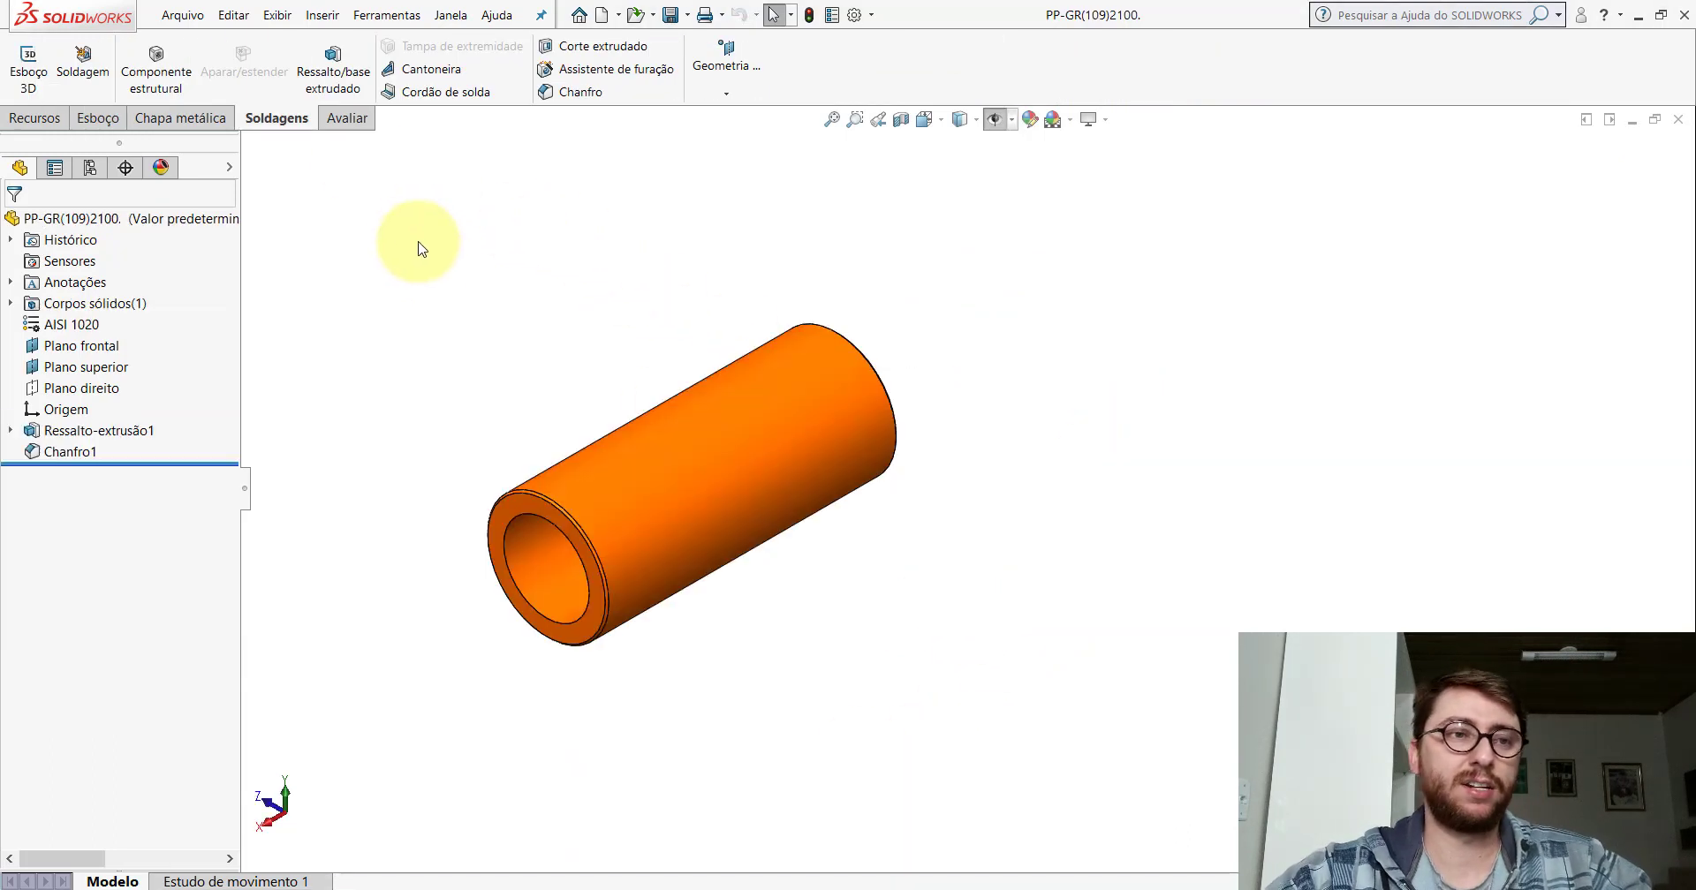
click(345, 117)
click(213, 61)
click(765, 463)
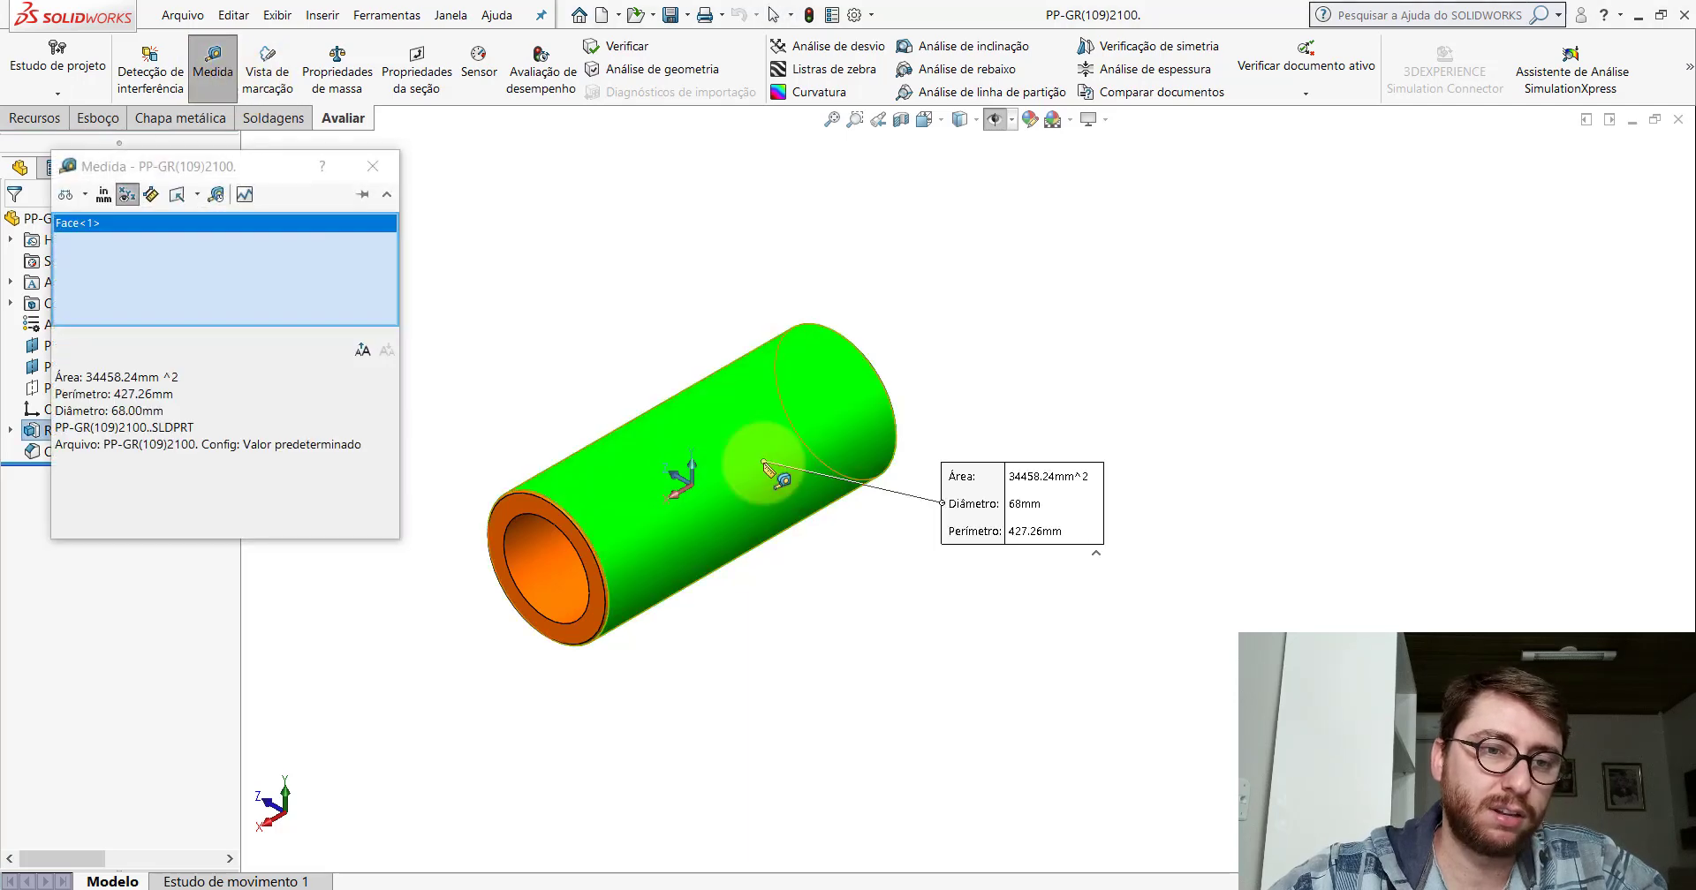
click(776, 606)
click(576, 583)
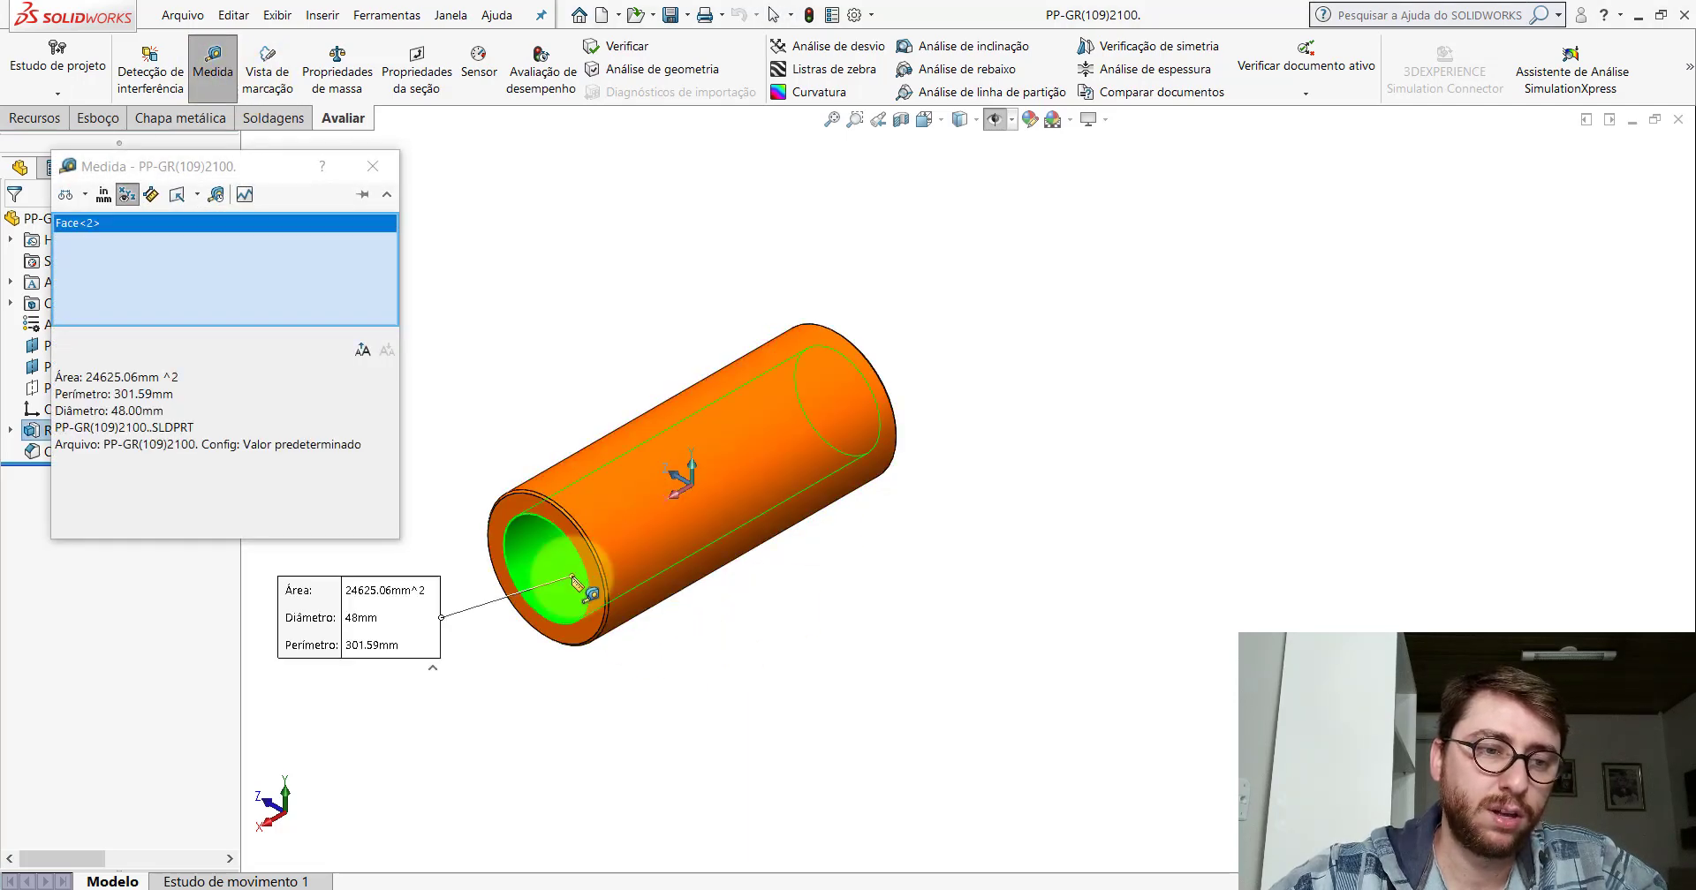
click(793, 649)
Measure the tube's length between its two end faces, and close the measurement.
click(570, 528)
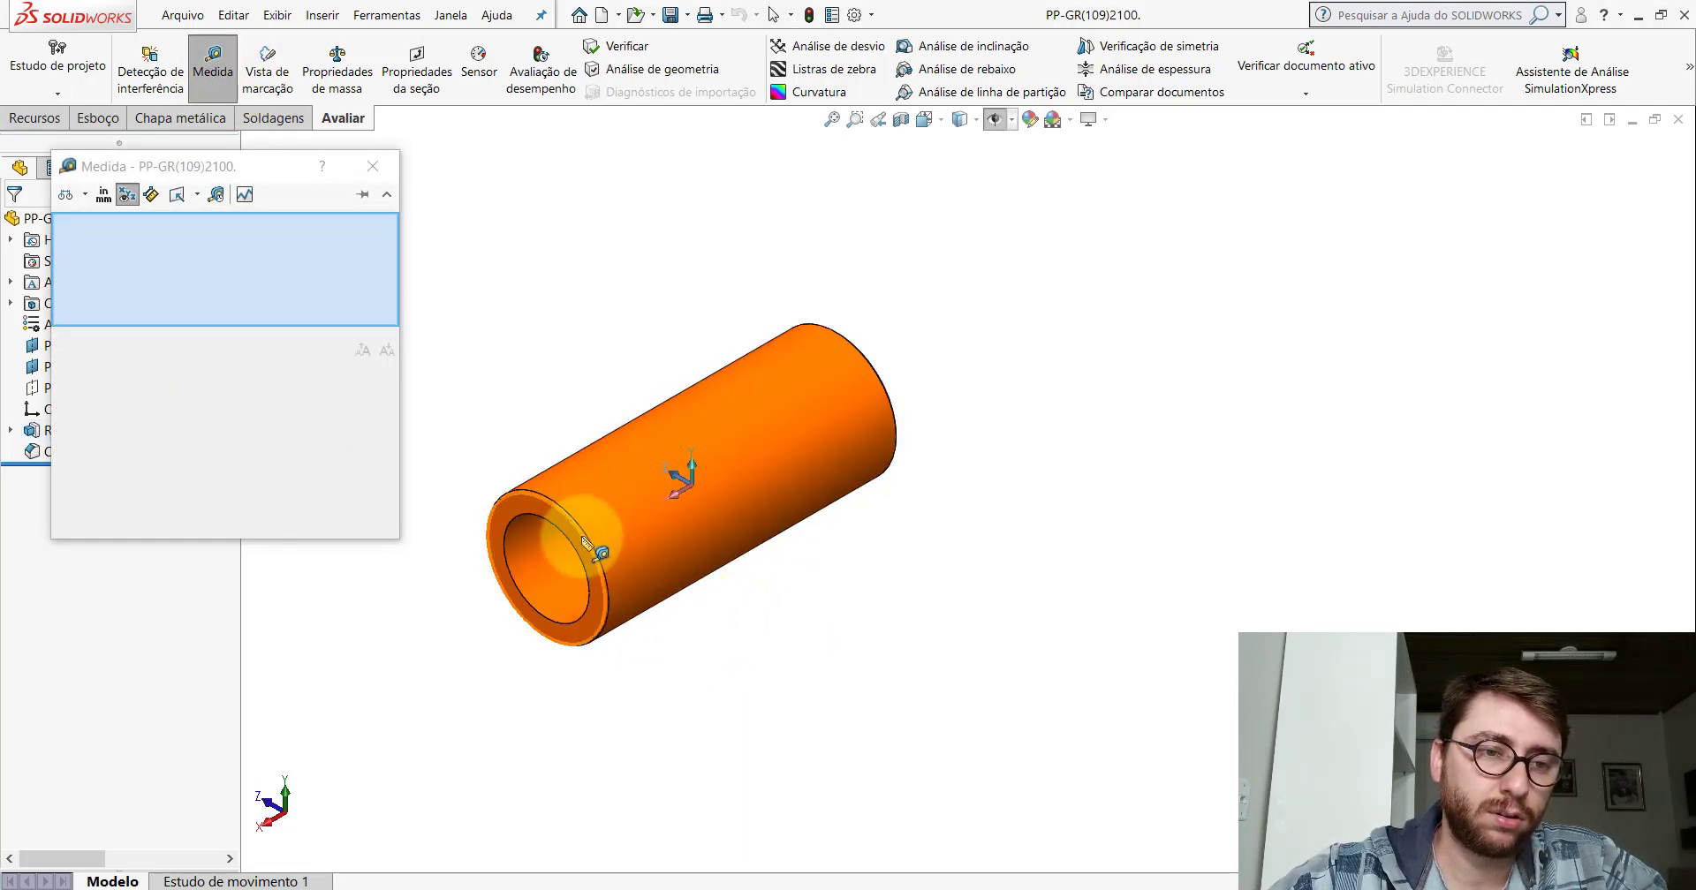
middle_drag(677, 472, 681, 474)
click(809, 338)
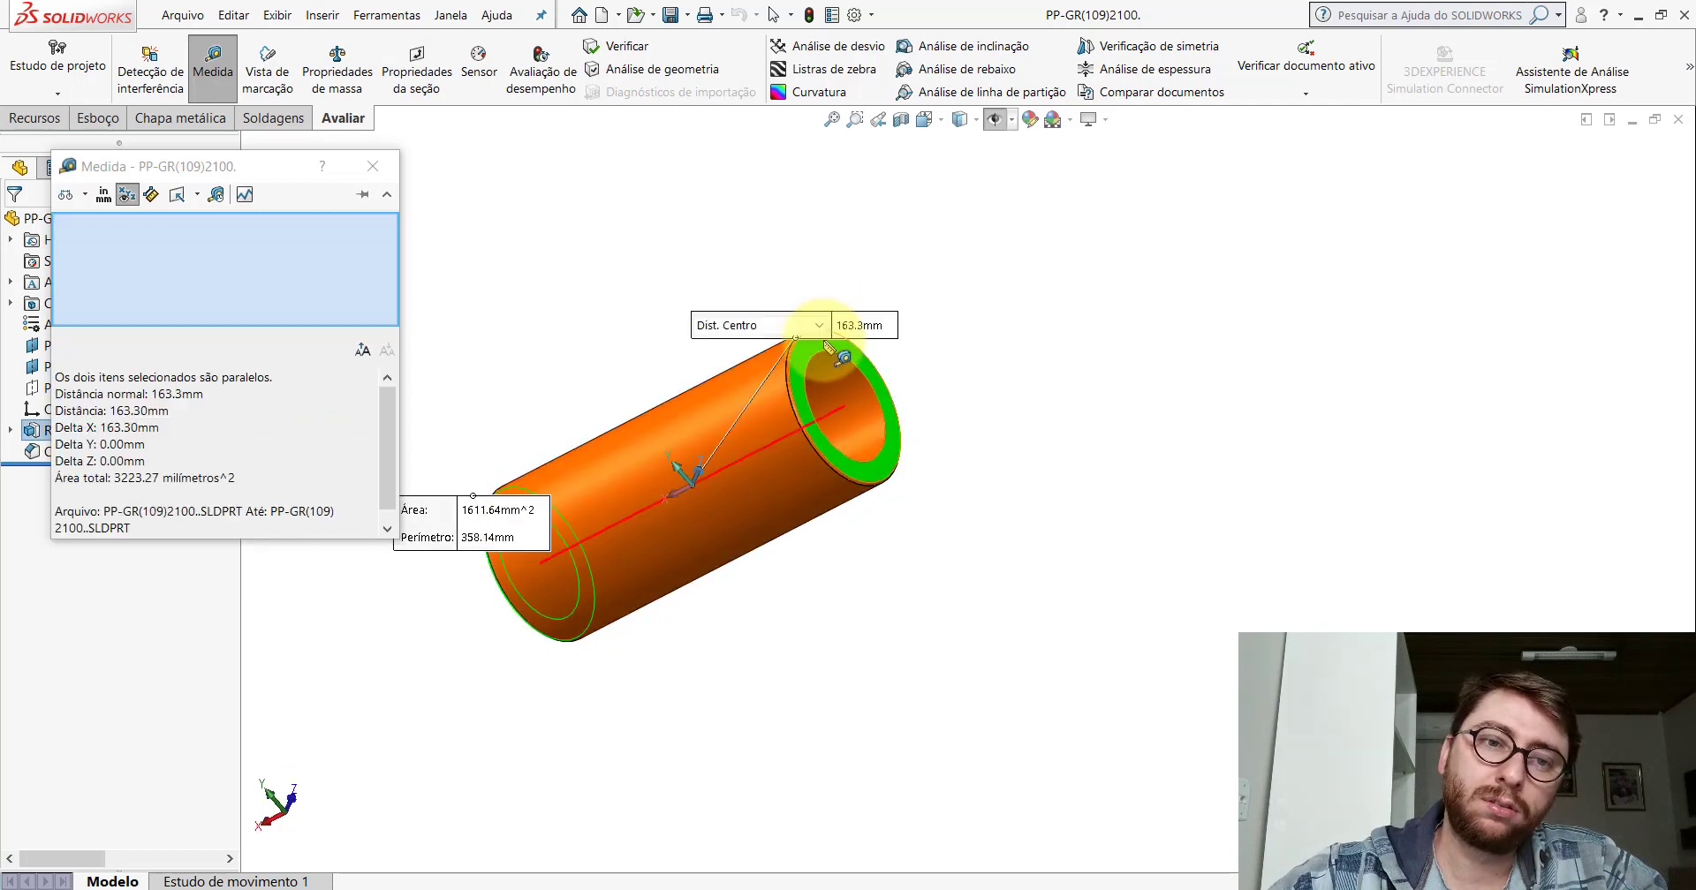
middle_drag(812, 437, 909, 408)
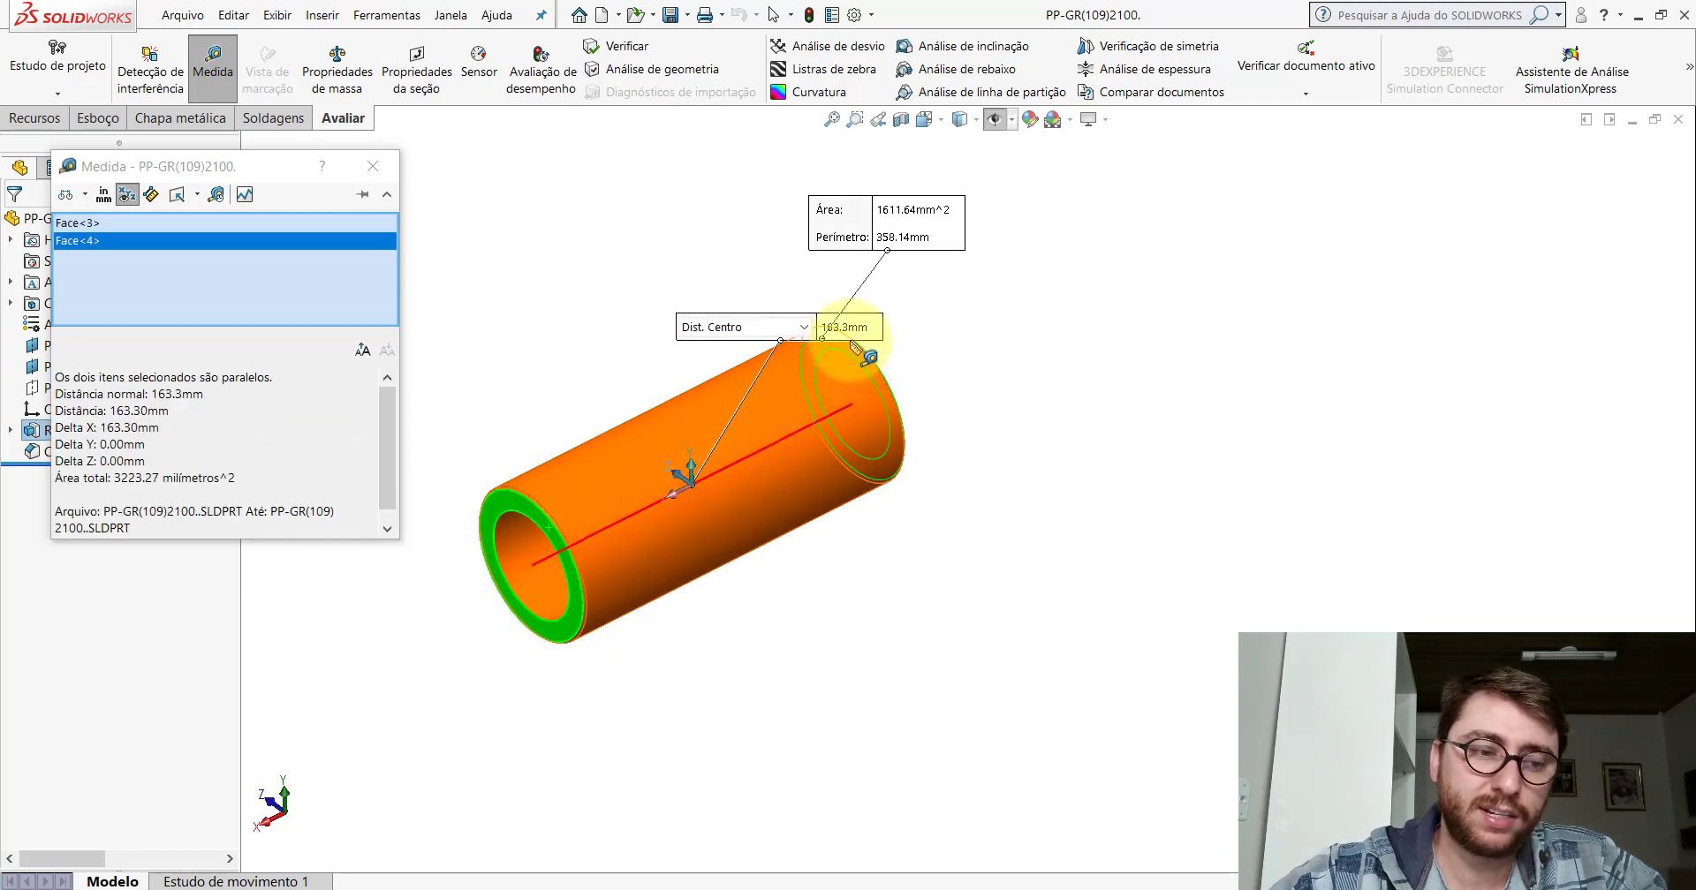
scroll(852, 351, down, 4)
scroll(848, 353, up, 4)
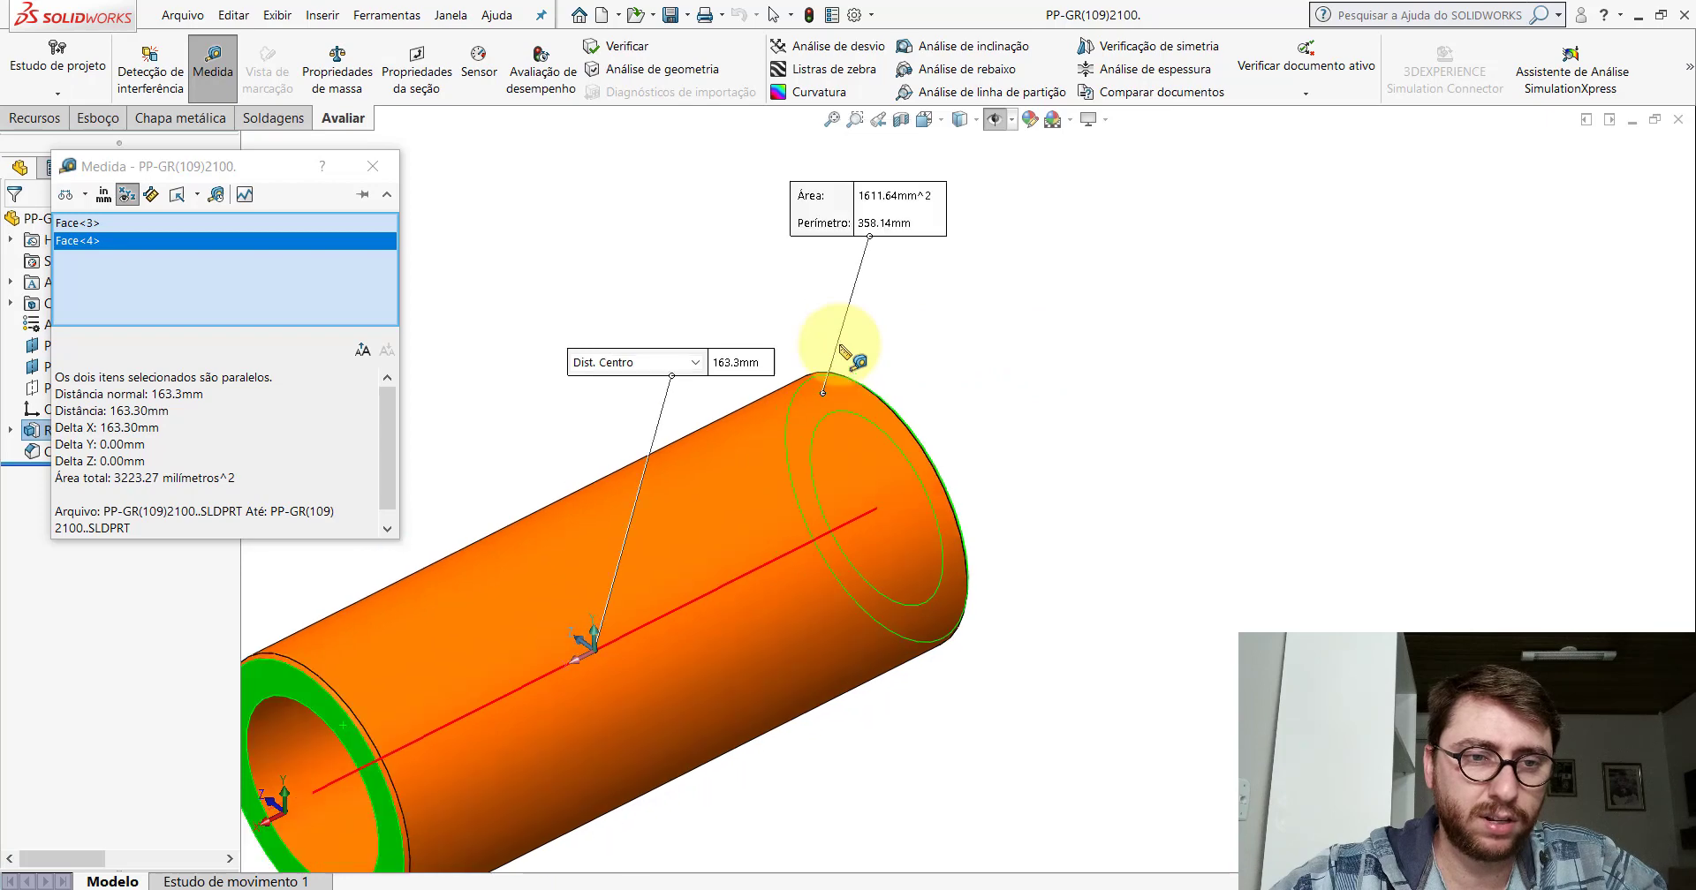
key(Escape)
Return to the Peça1 sketch and dimension the outer circle's diameter as 68 mm.
click(874, 806)
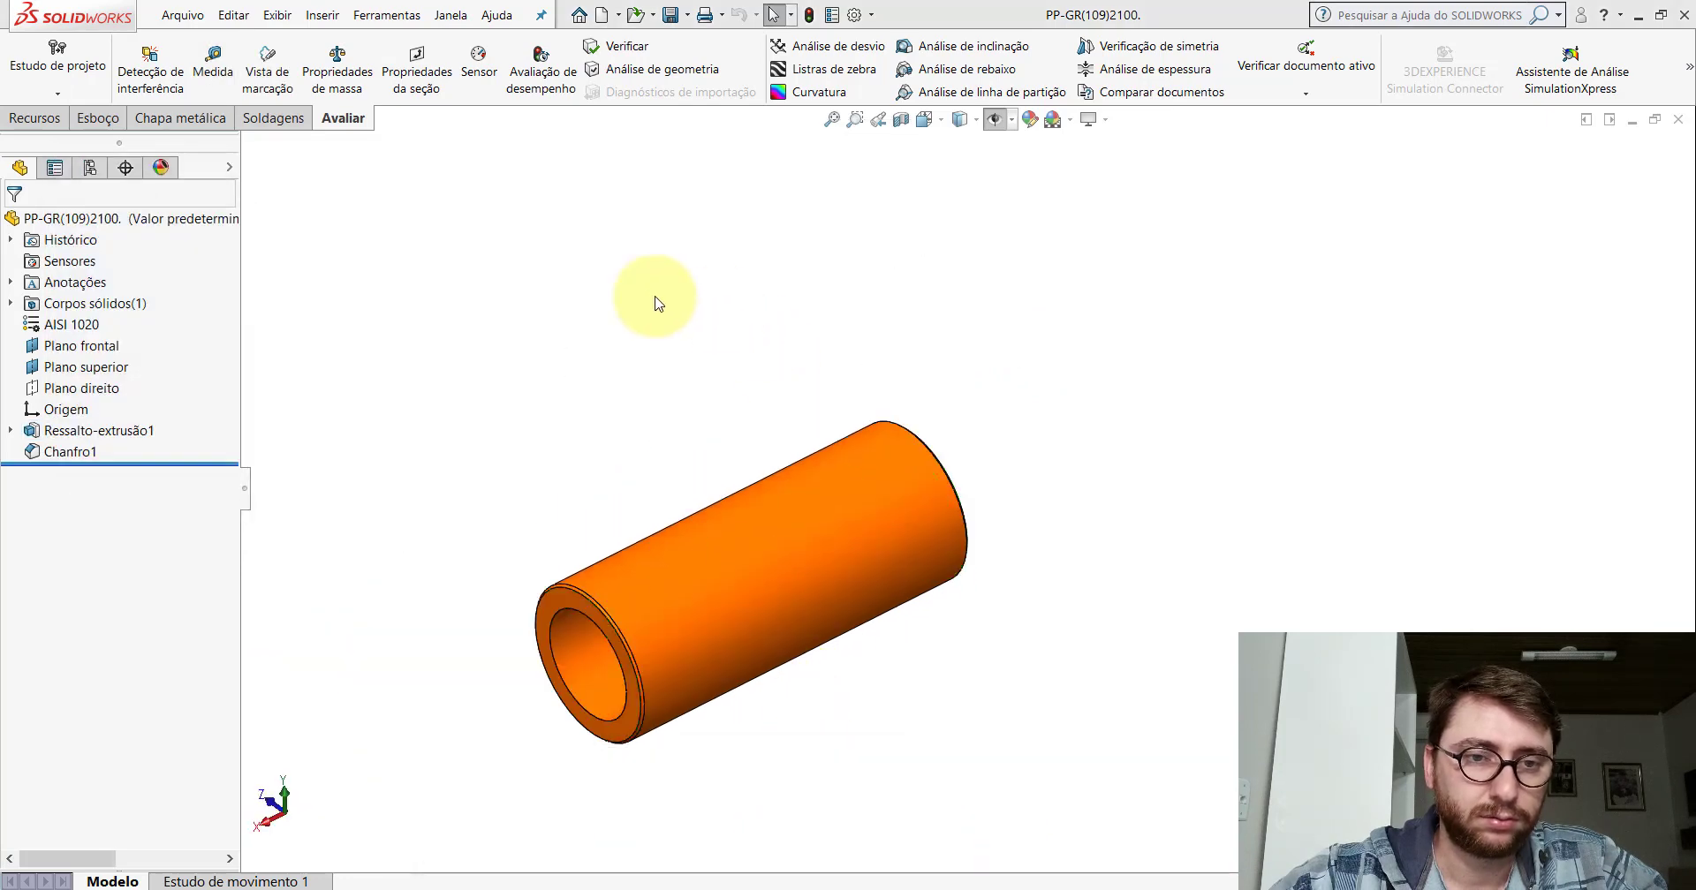
click(98, 117)
click(113, 53)
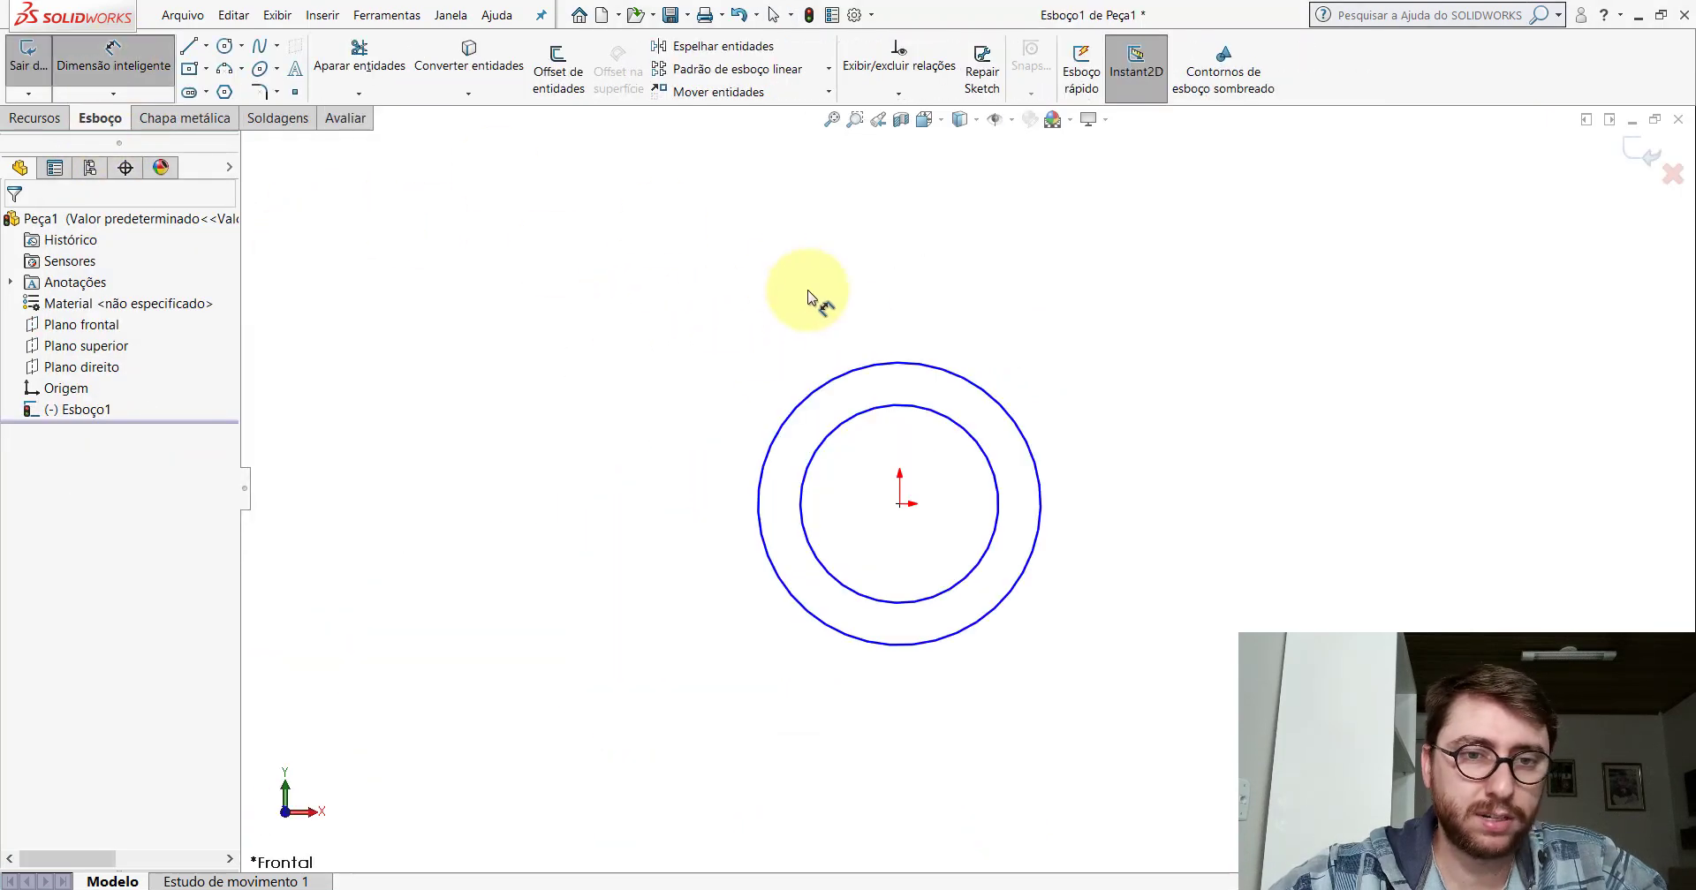
click(905, 364)
scroll(1073, 455, up, 2)
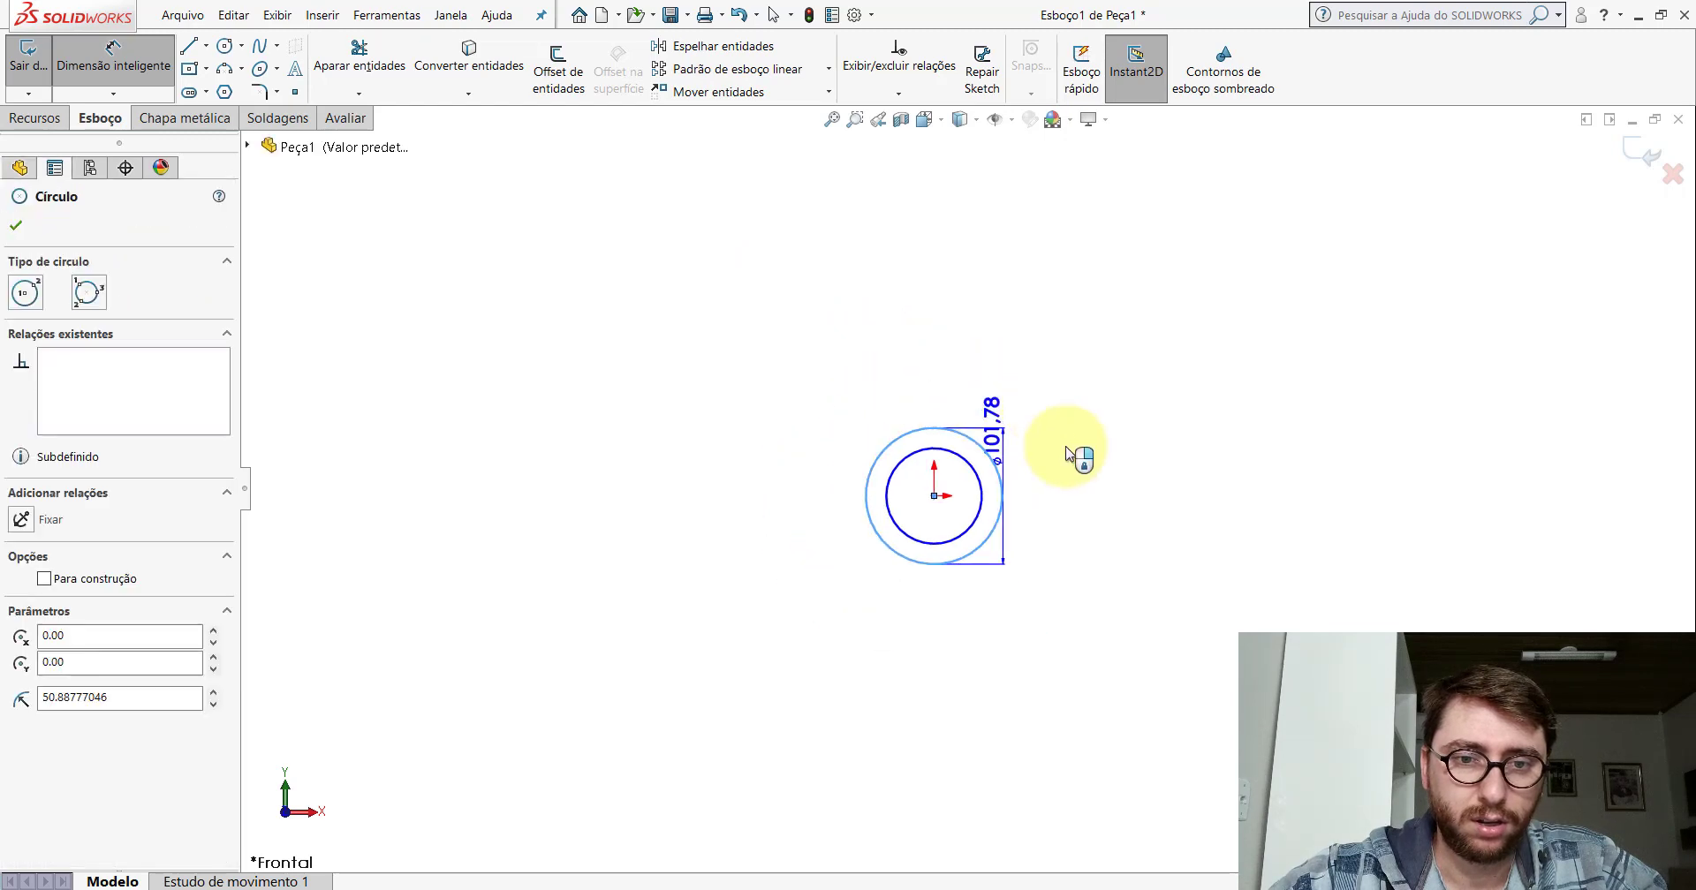
scroll(1079, 484, down, 2)
click(1045, 503)
text(68)
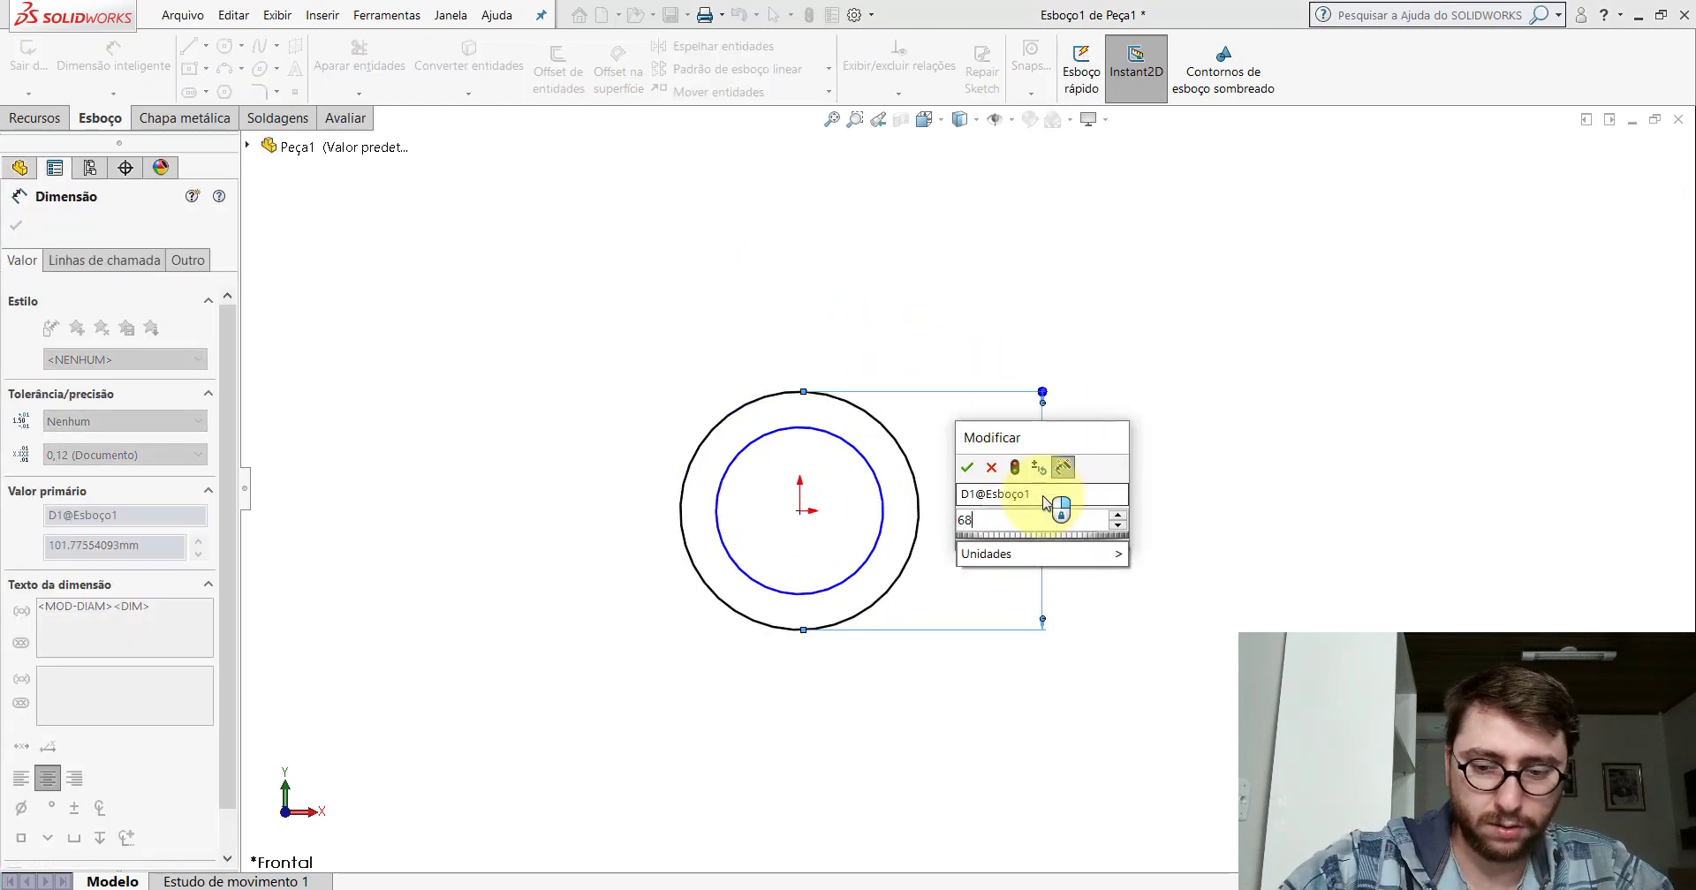
key(Return)
Dimension the inner circle's diameter as 48 mm.
click(797, 458)
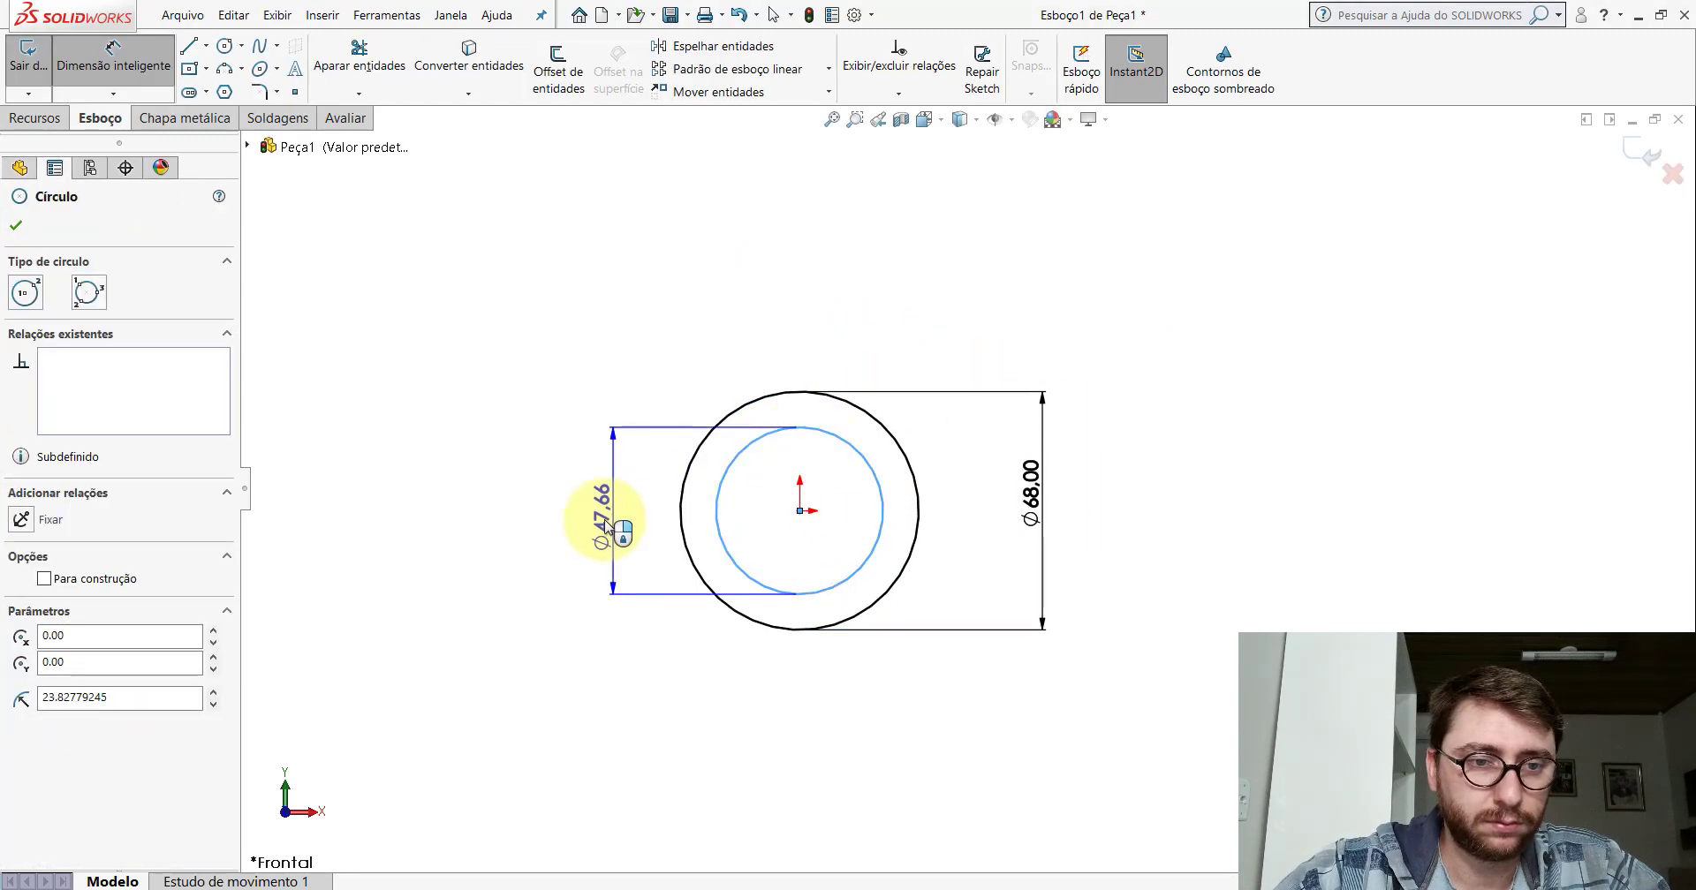
click(590, 510)
text(48)
key(Return)
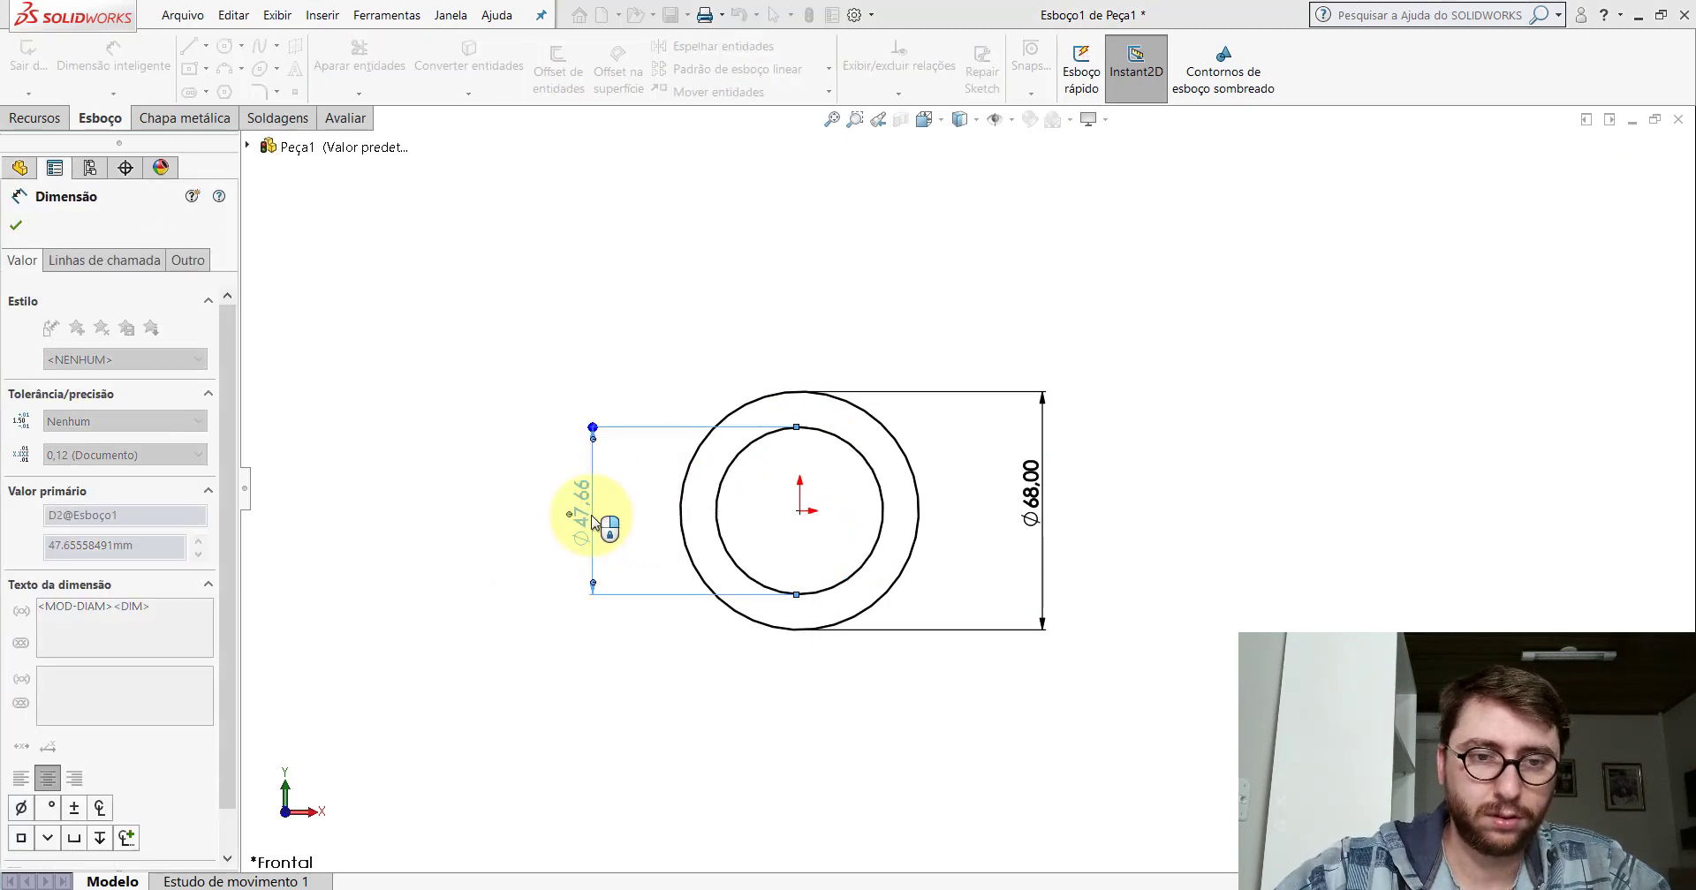
Extrude the ring profile 163.3 mm using the mid-plane (Plano médio) end condition.
click(34, 118)
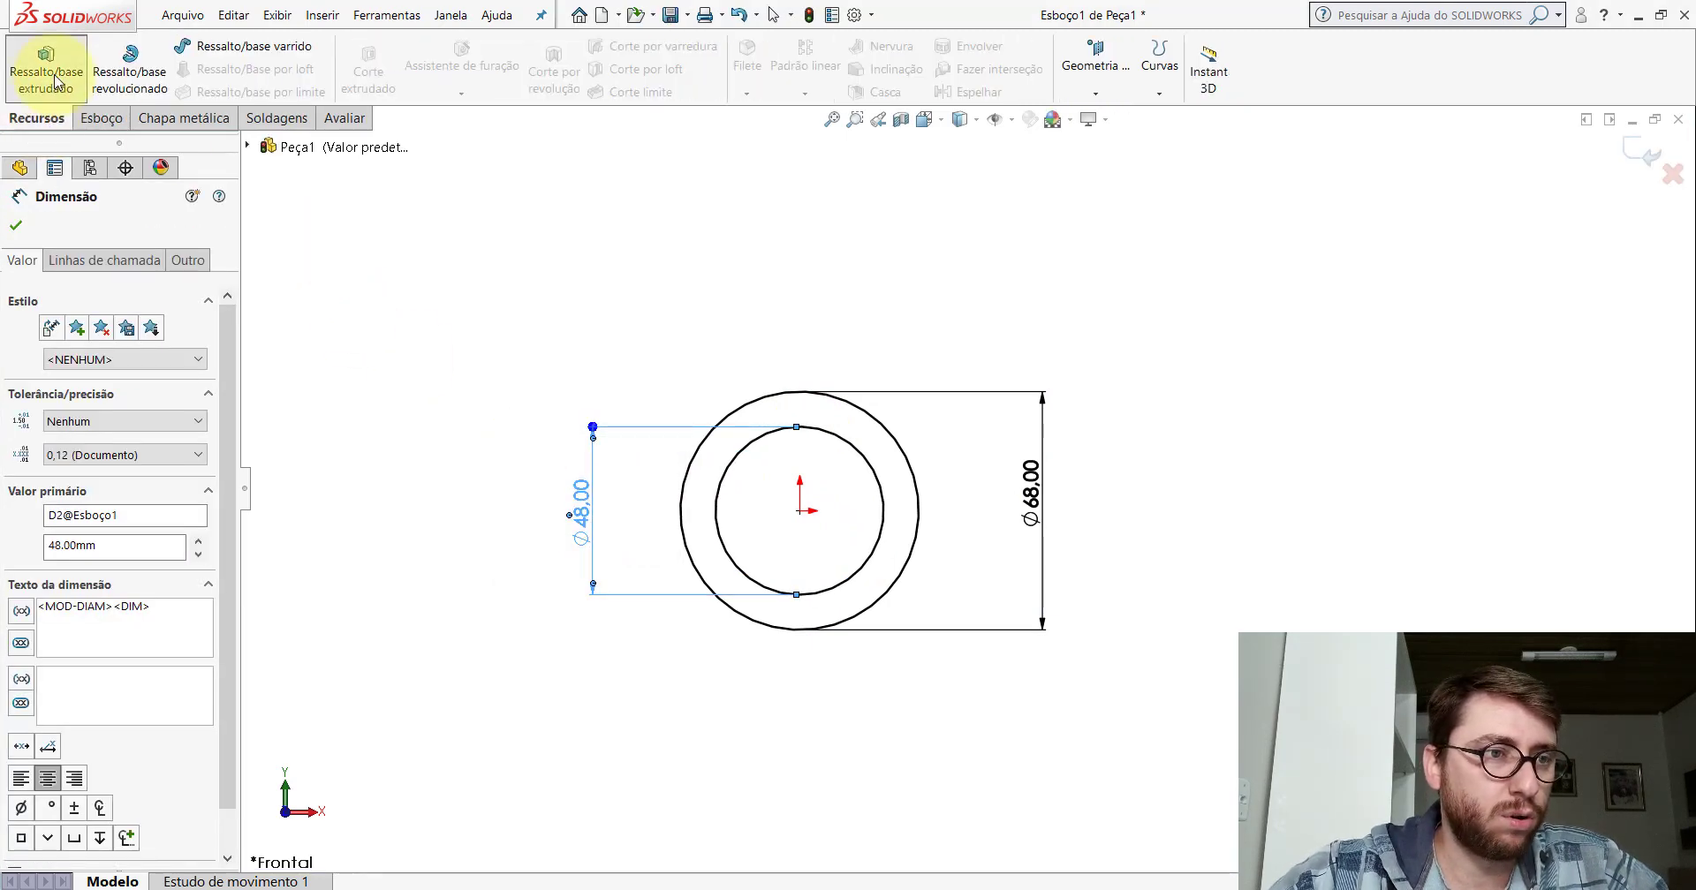
click(46, 66)
scroll(1300, 557, up, 3)
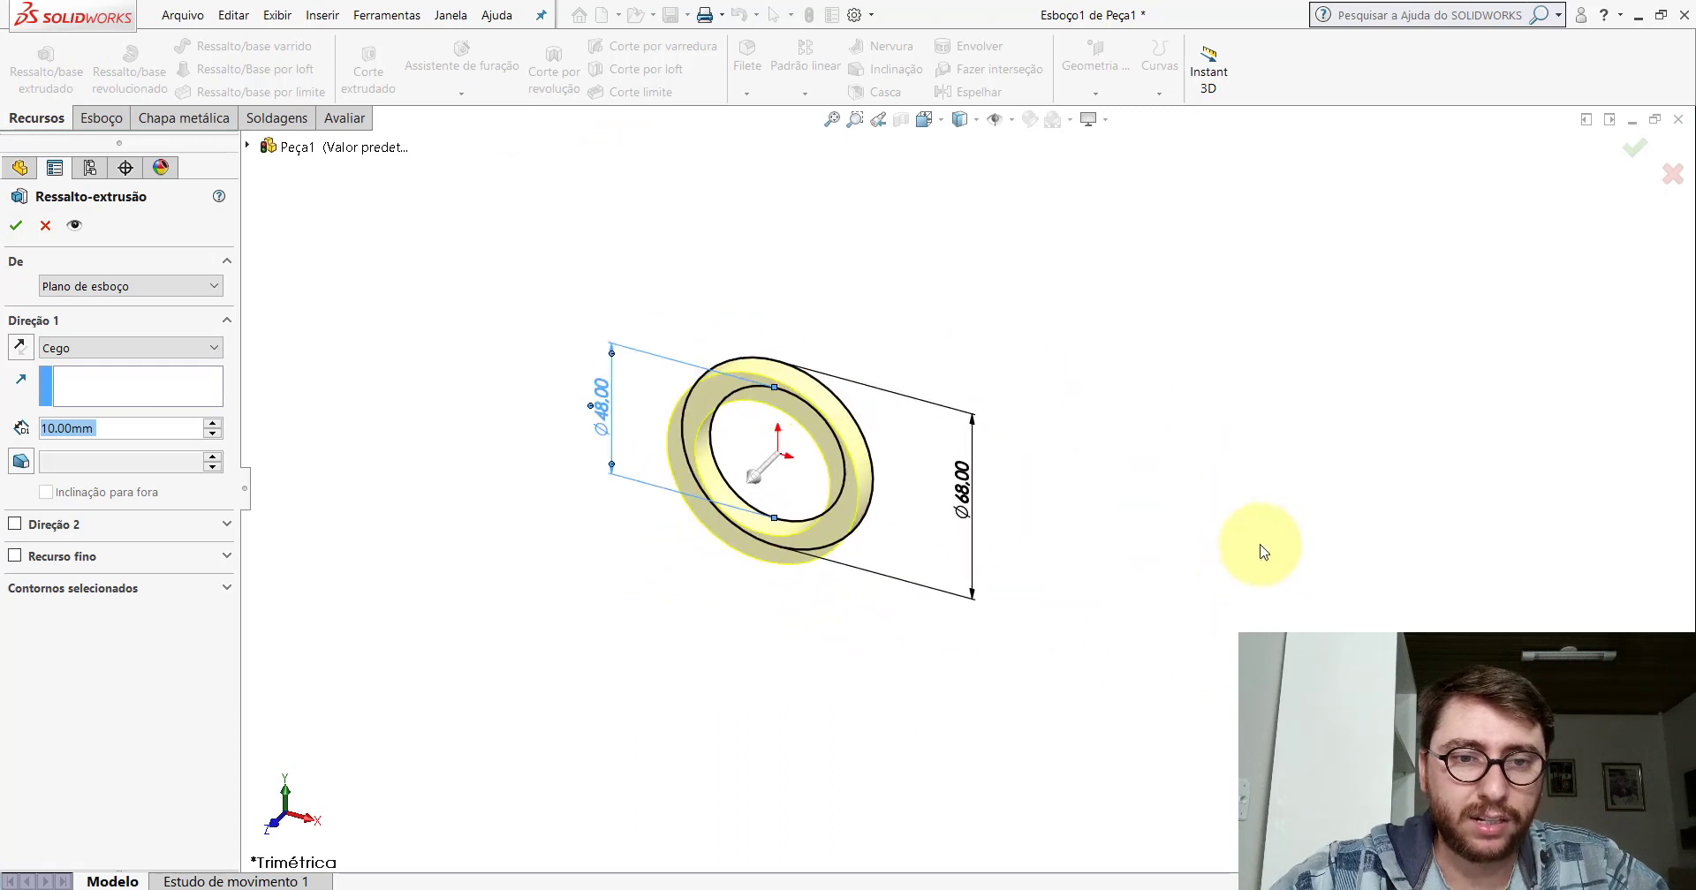
scroll(1263, 552, down, 1)
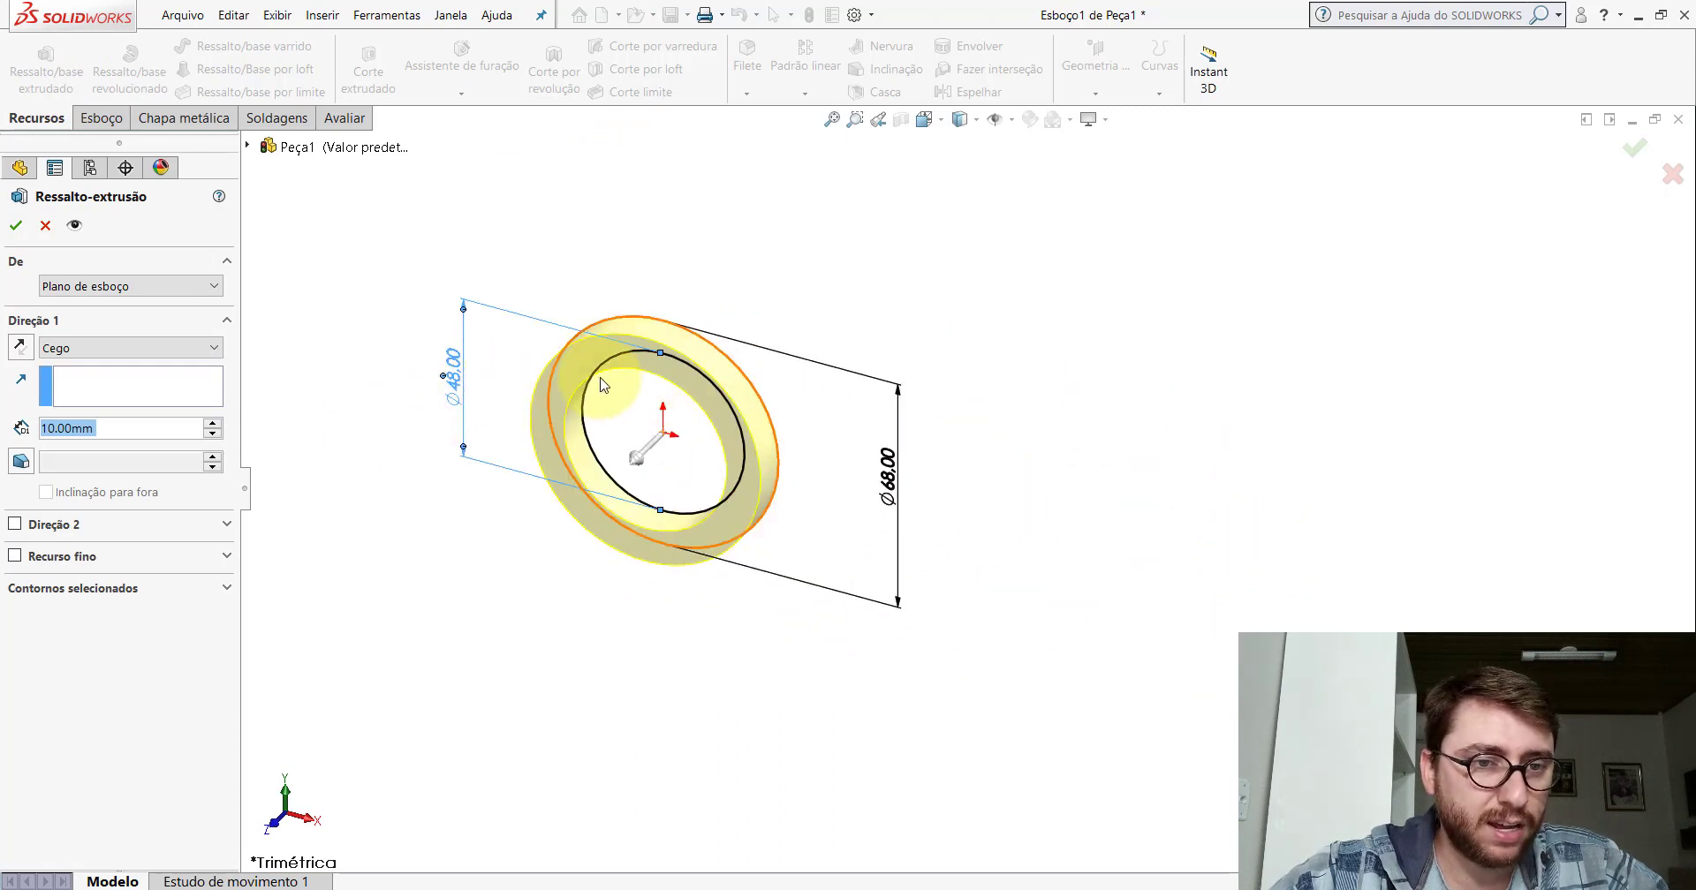
scroll(656, 343, down, 2)
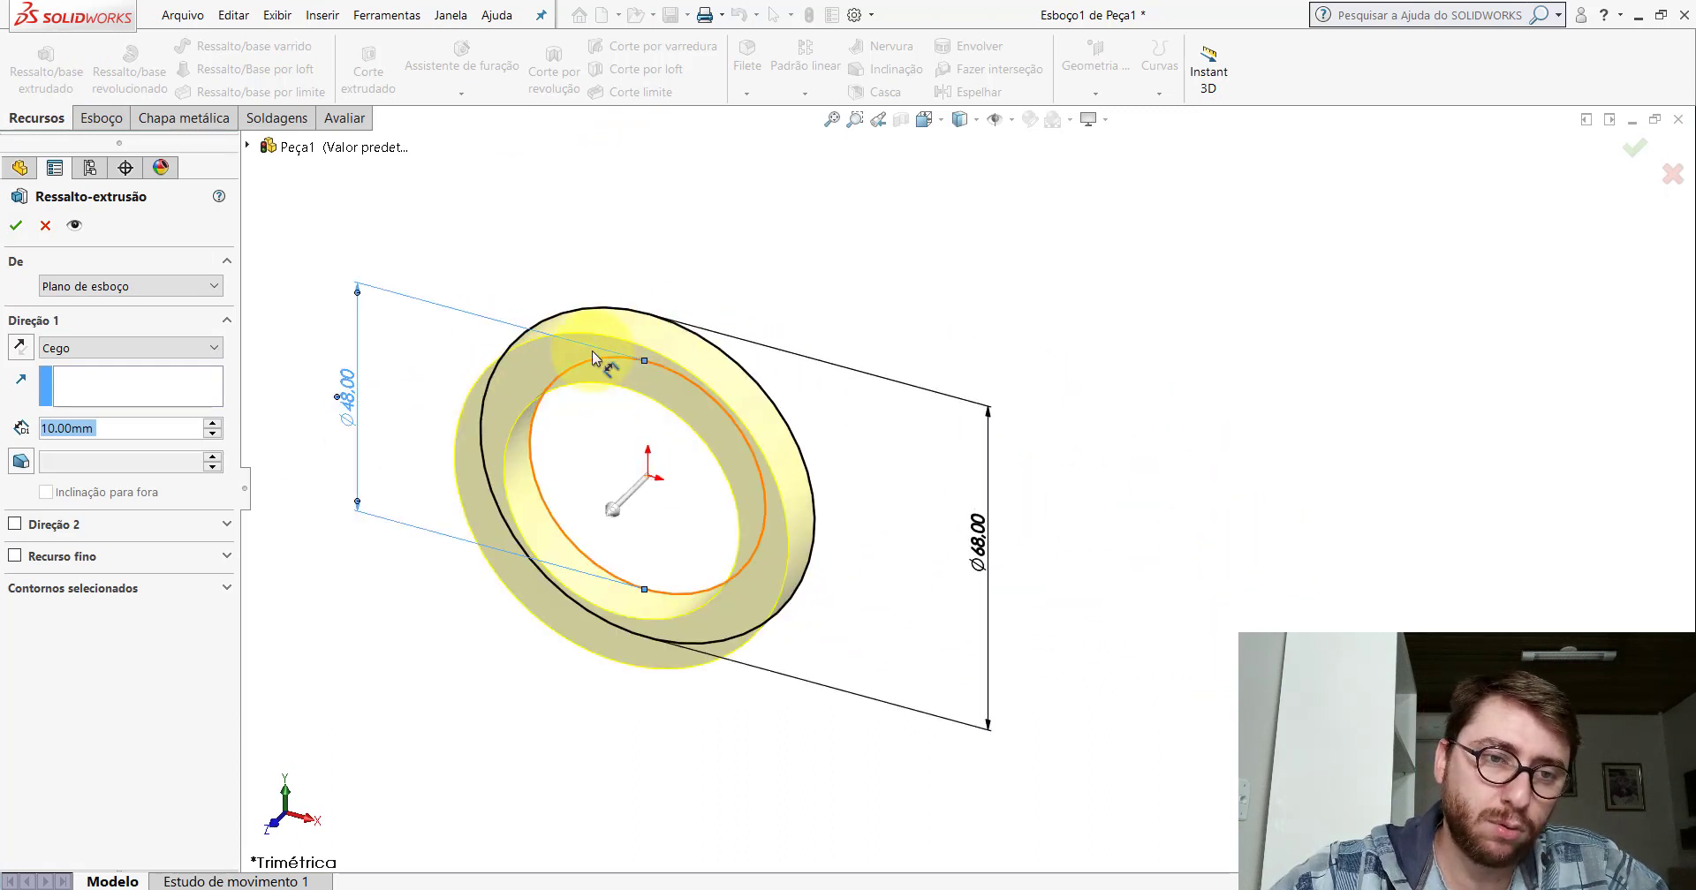
click(81, 350)
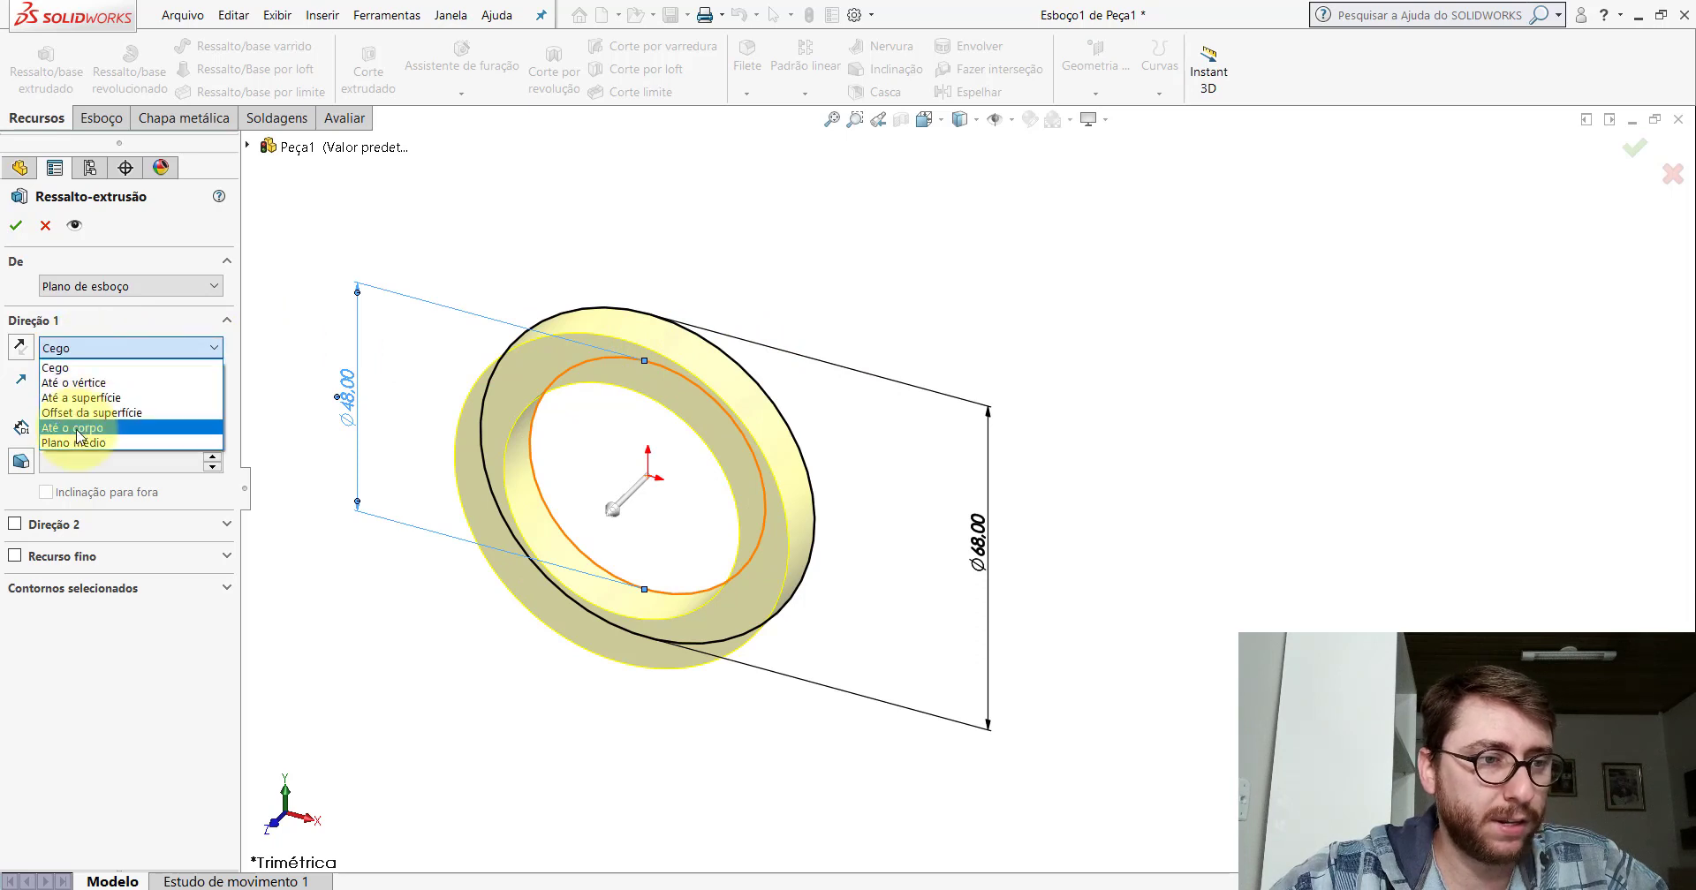
click(77, 444)
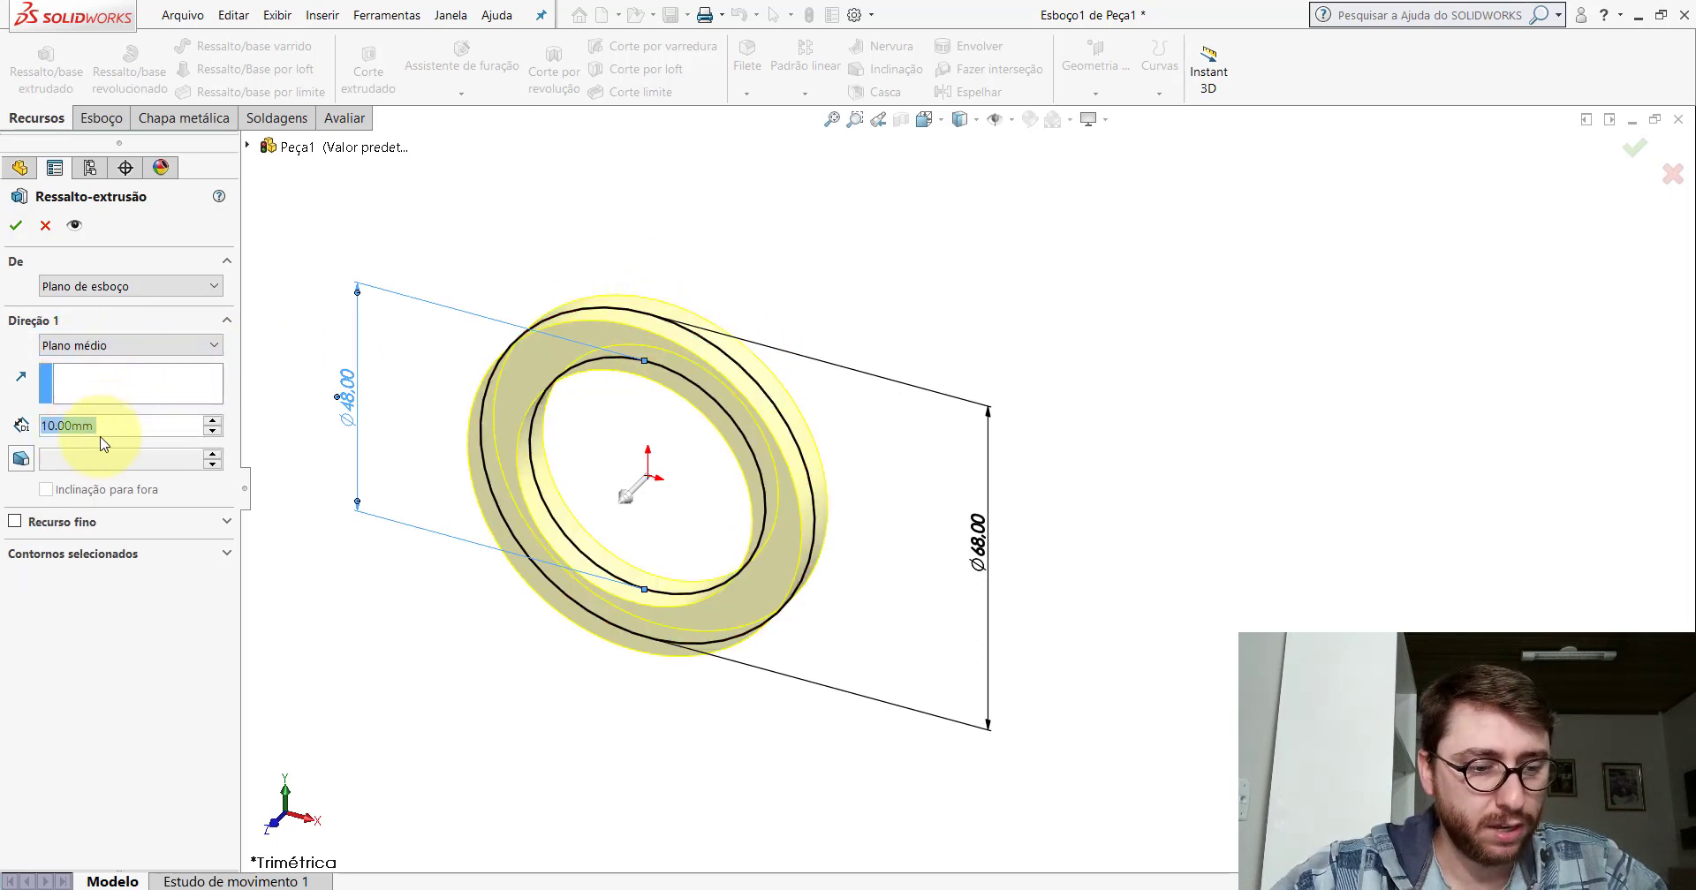
text(163.)
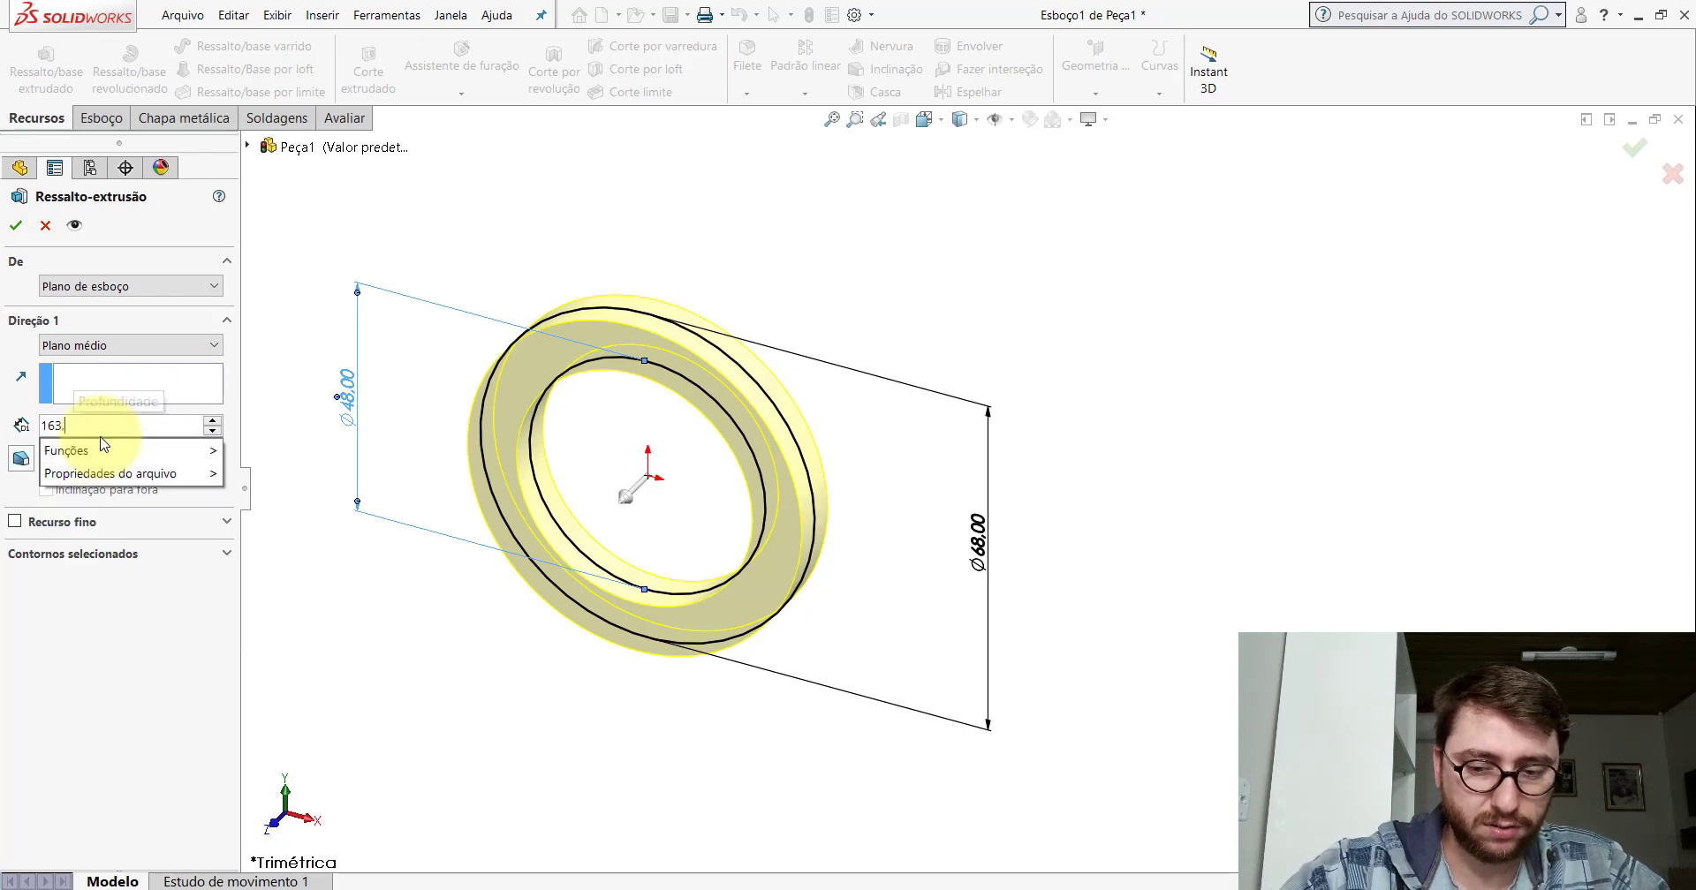
text(3)
key(Return)
scroll(757, 444, up, 5)
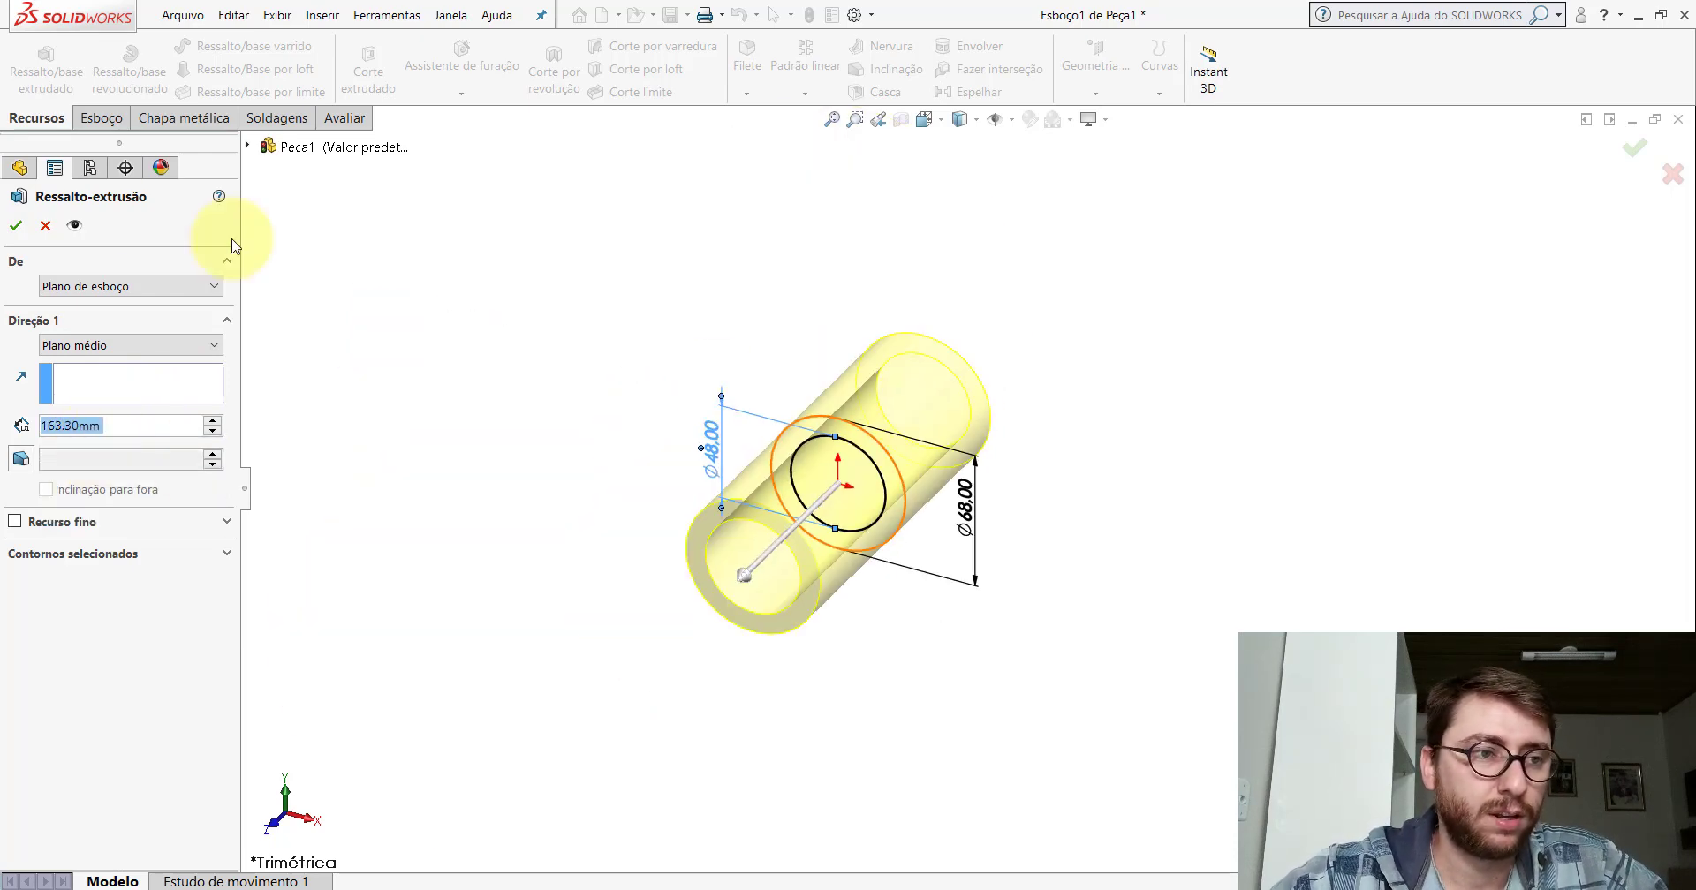
click(16, 225)
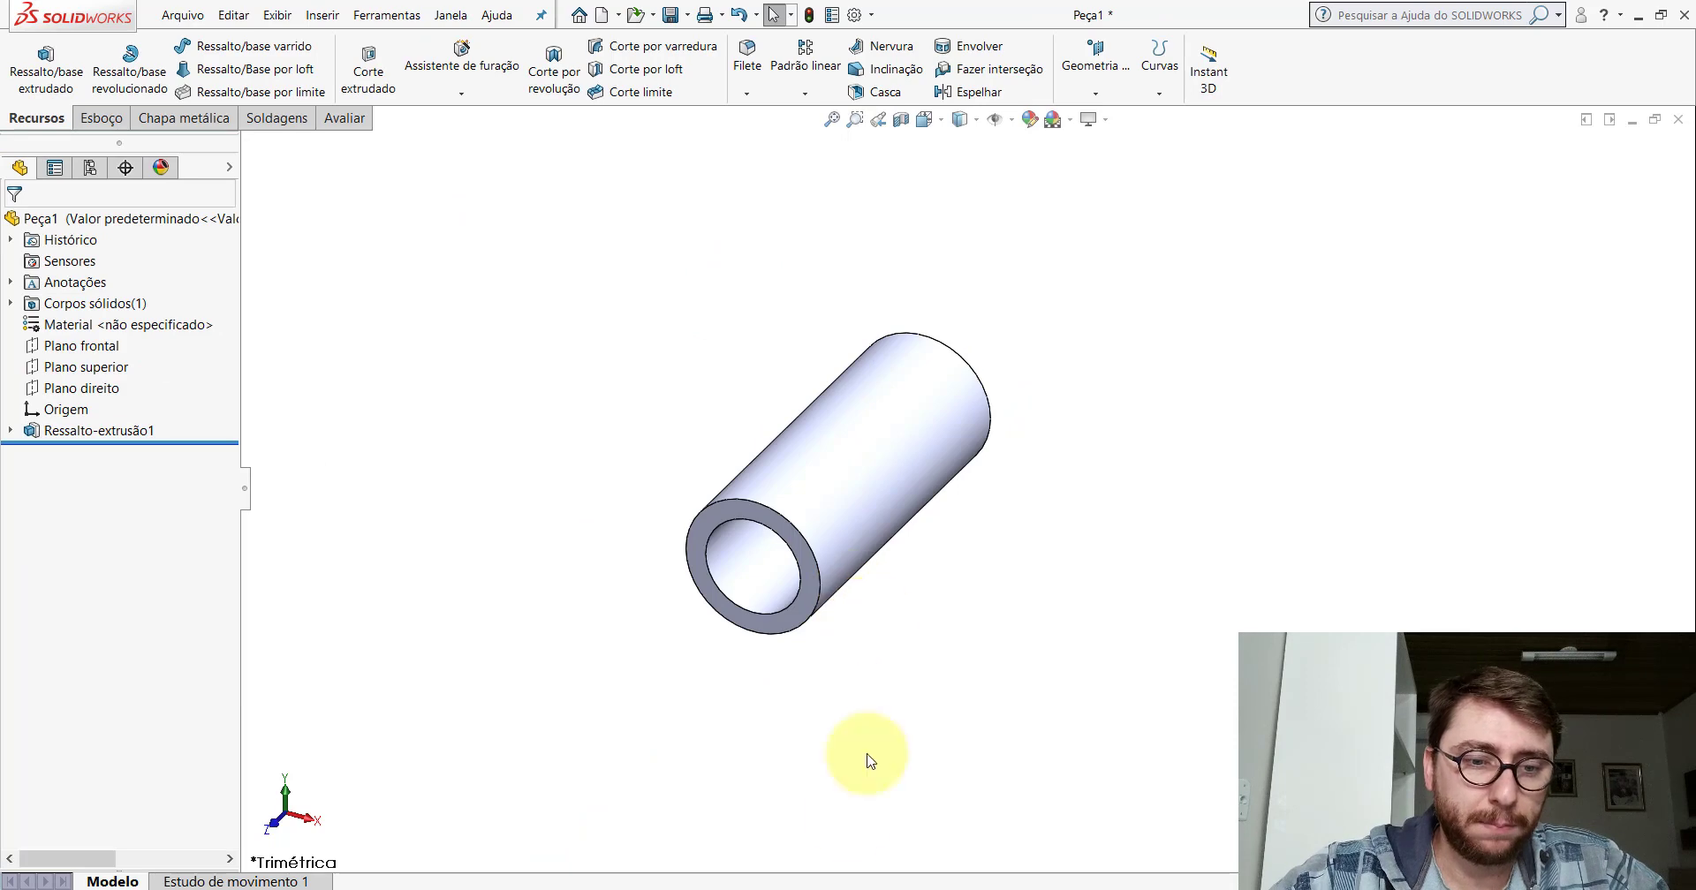
Switch to the PM-GR(001)2100_ assembly and section the crane arm's upper pin joint through the pin's Plano direito.
click(787, 889)
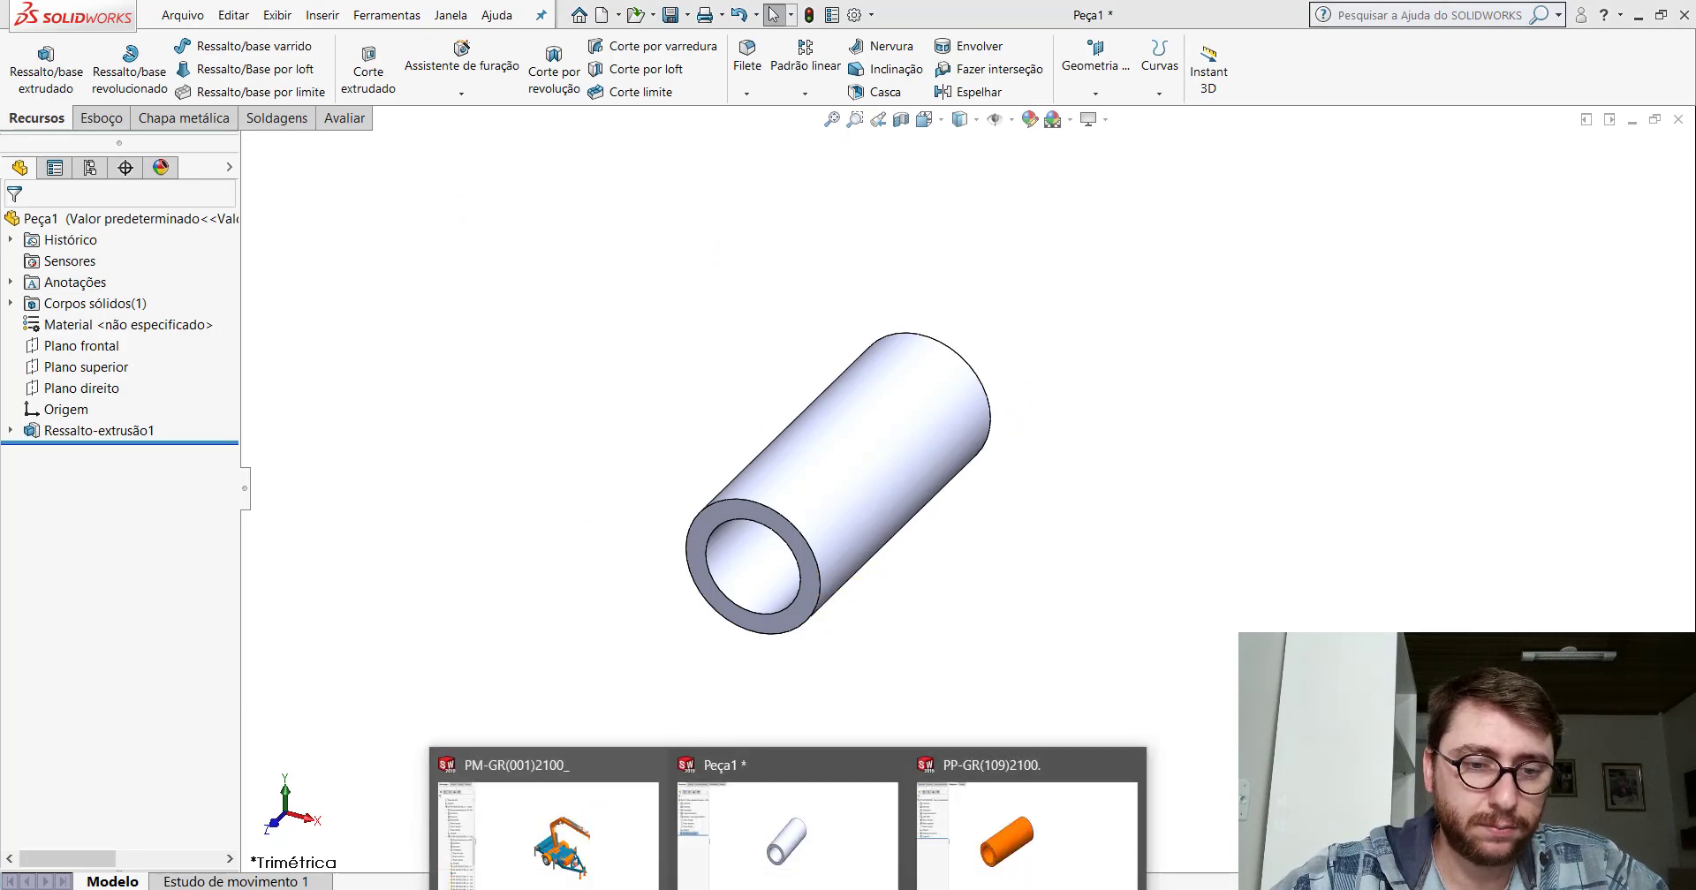
click(570, 829)
scroll(883, 270, down, 3)
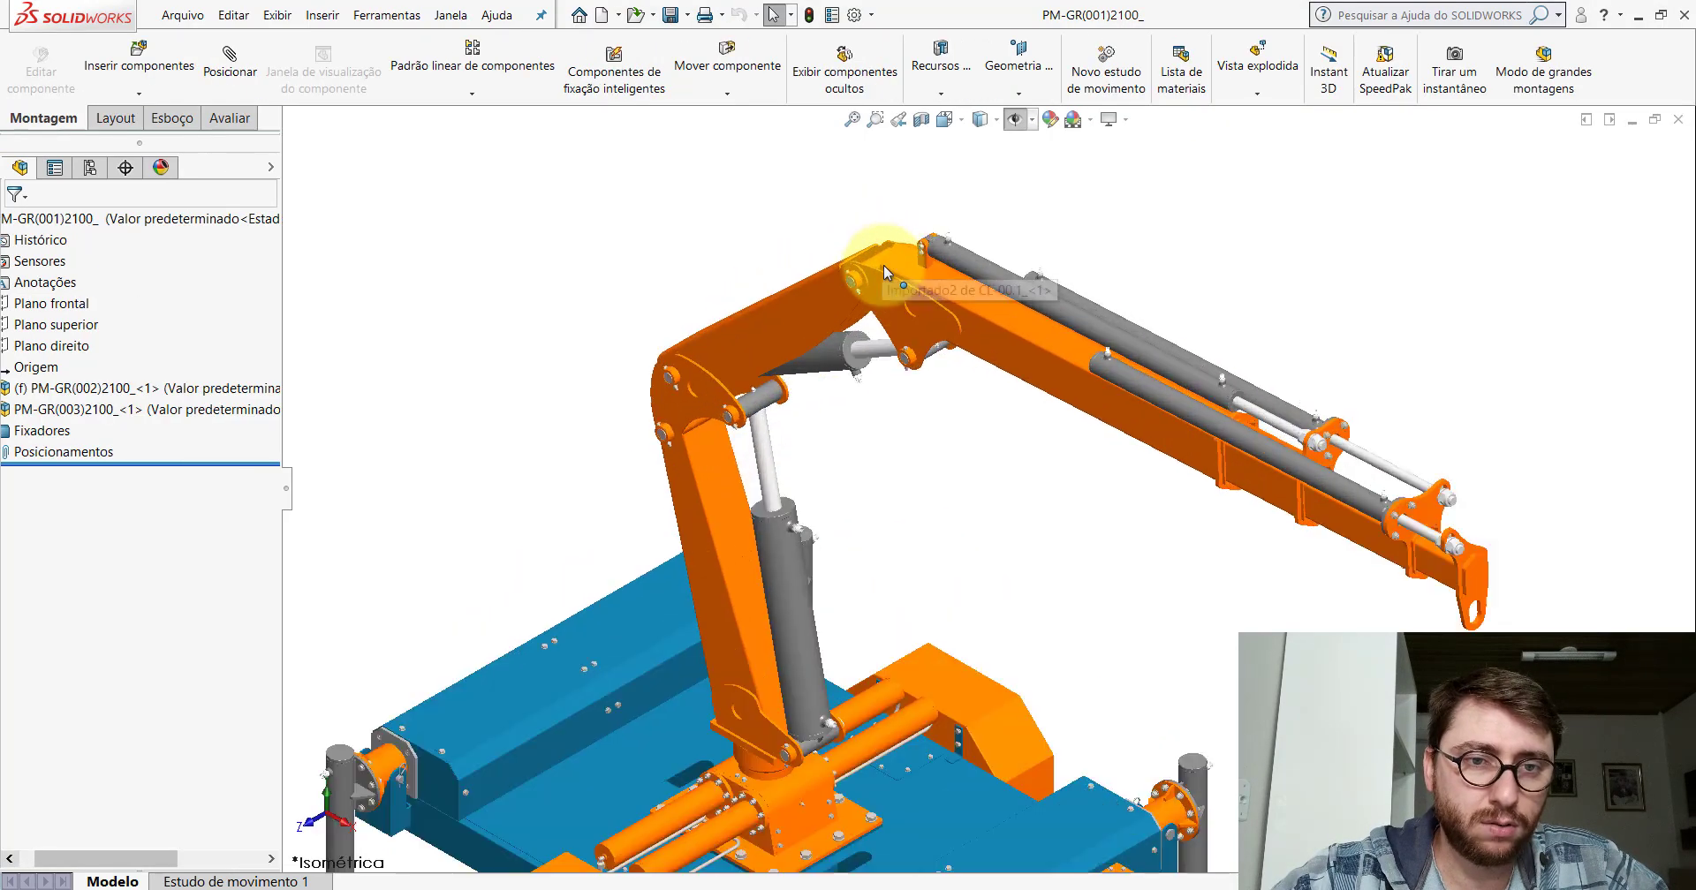
scroll(883, 265, down, 4)
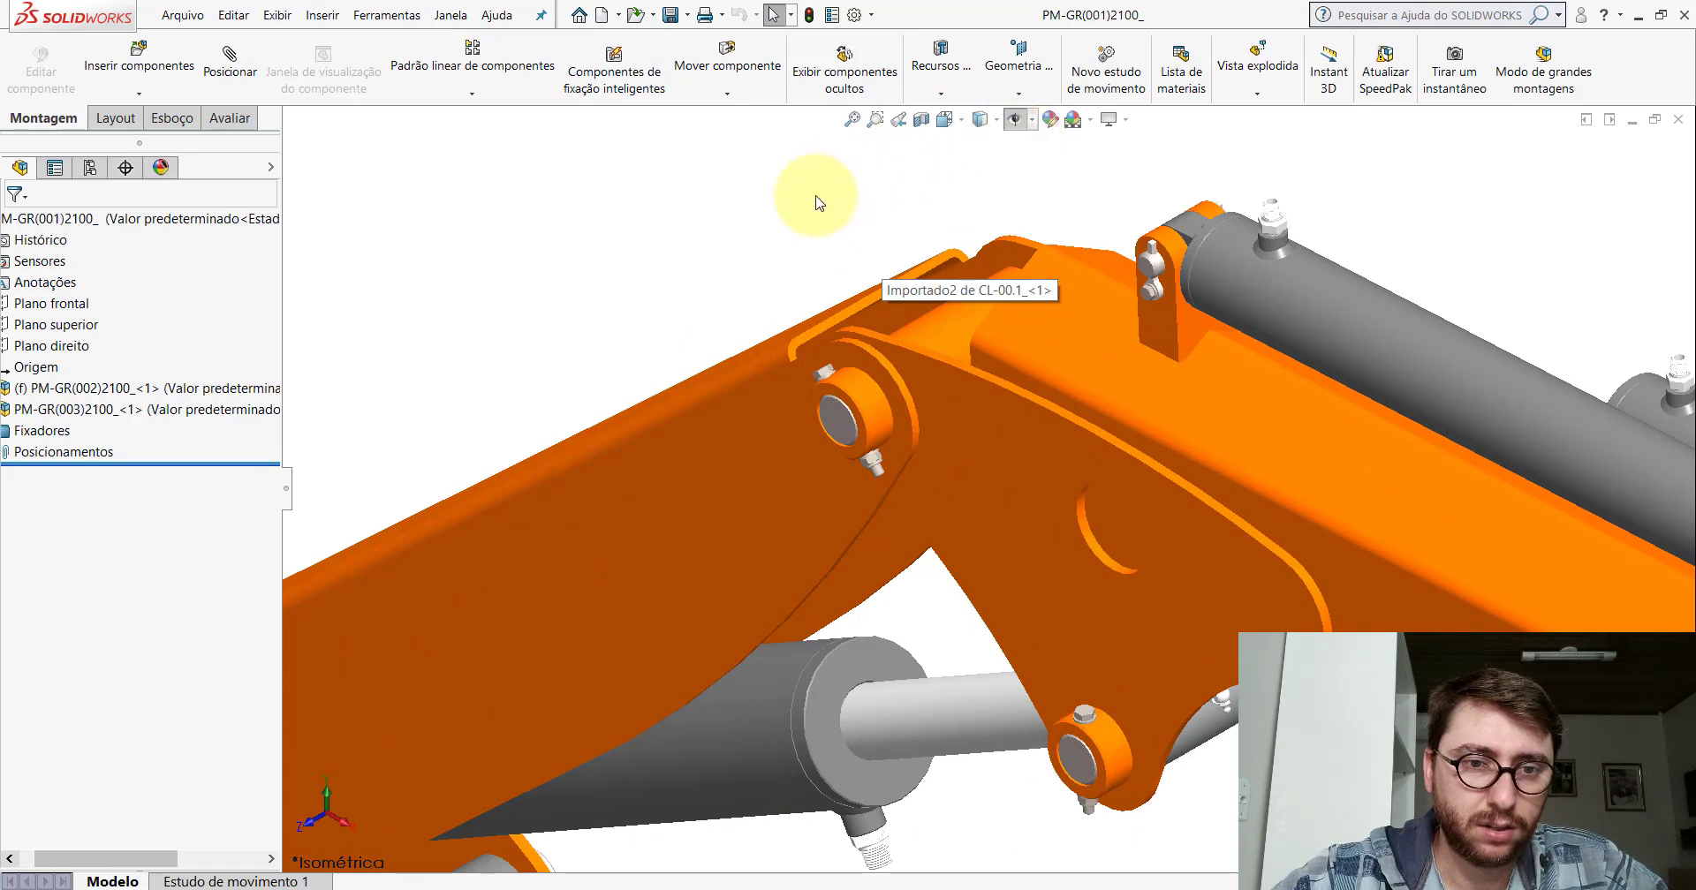
scroll(875, 408, down, 4)
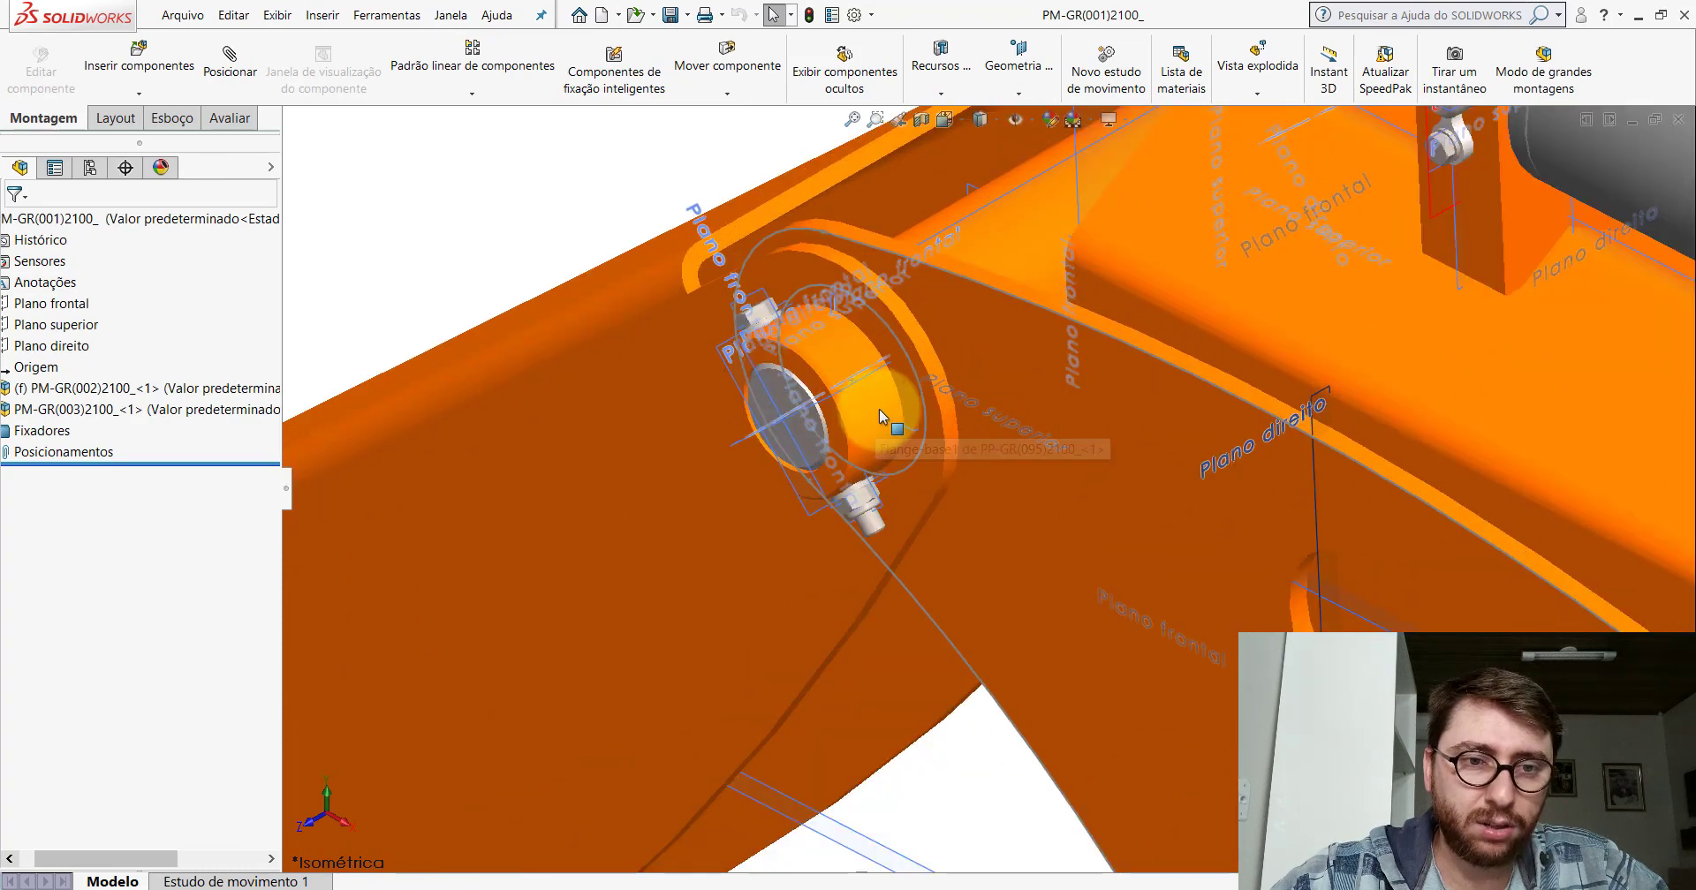
middle_drag(881, 416, 768, 393)
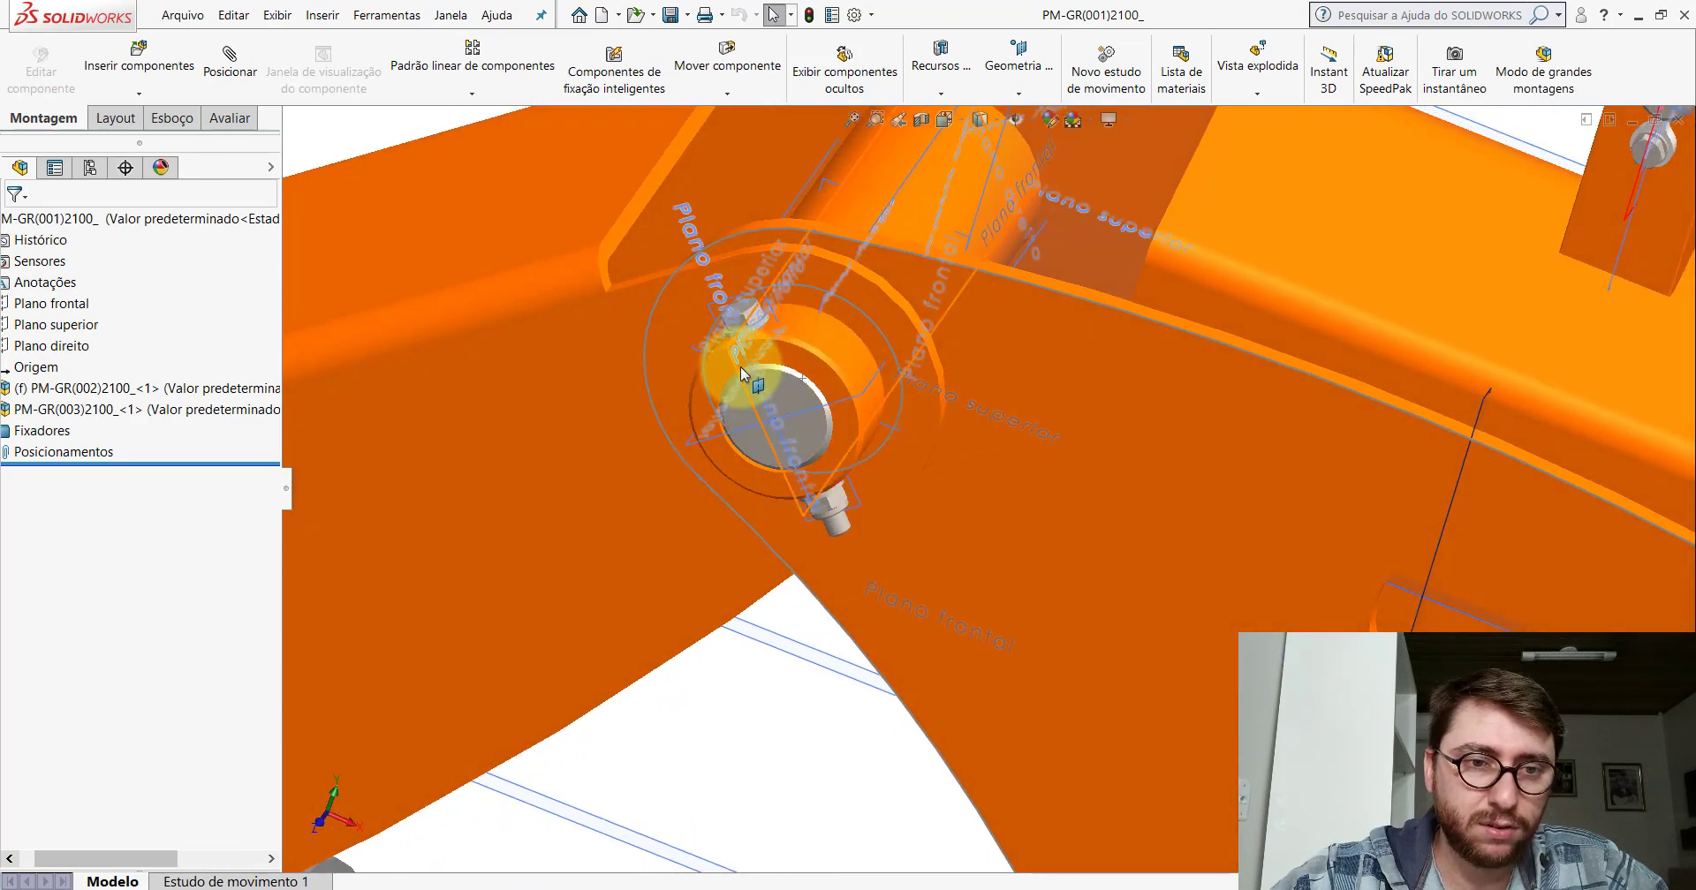
click(742, 375)
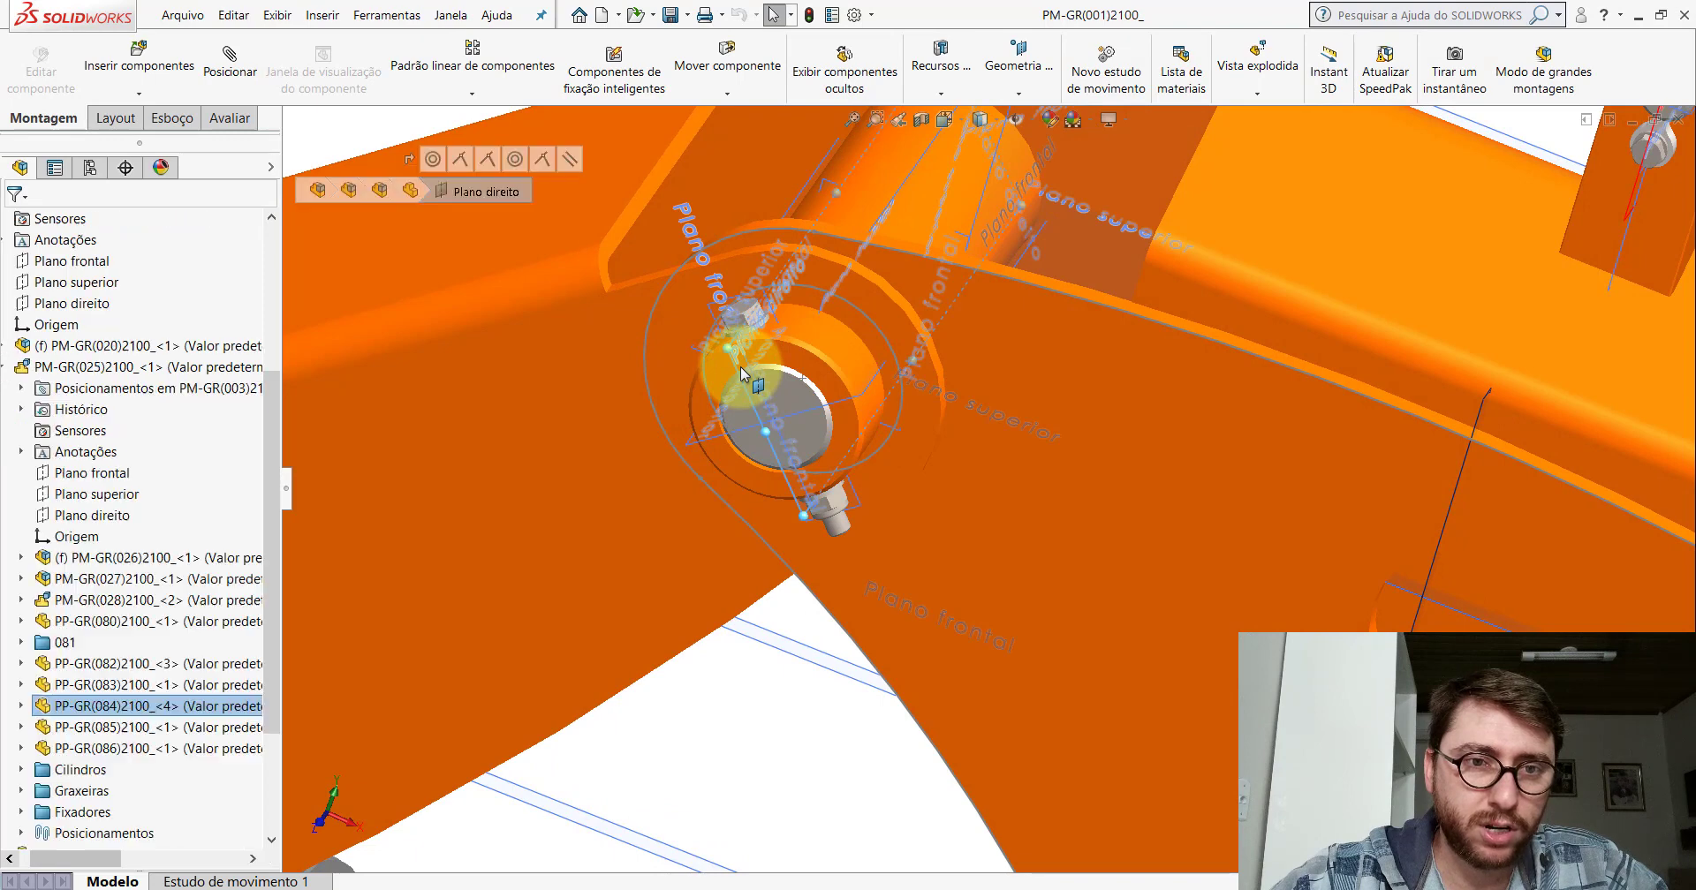
click(920, 120)
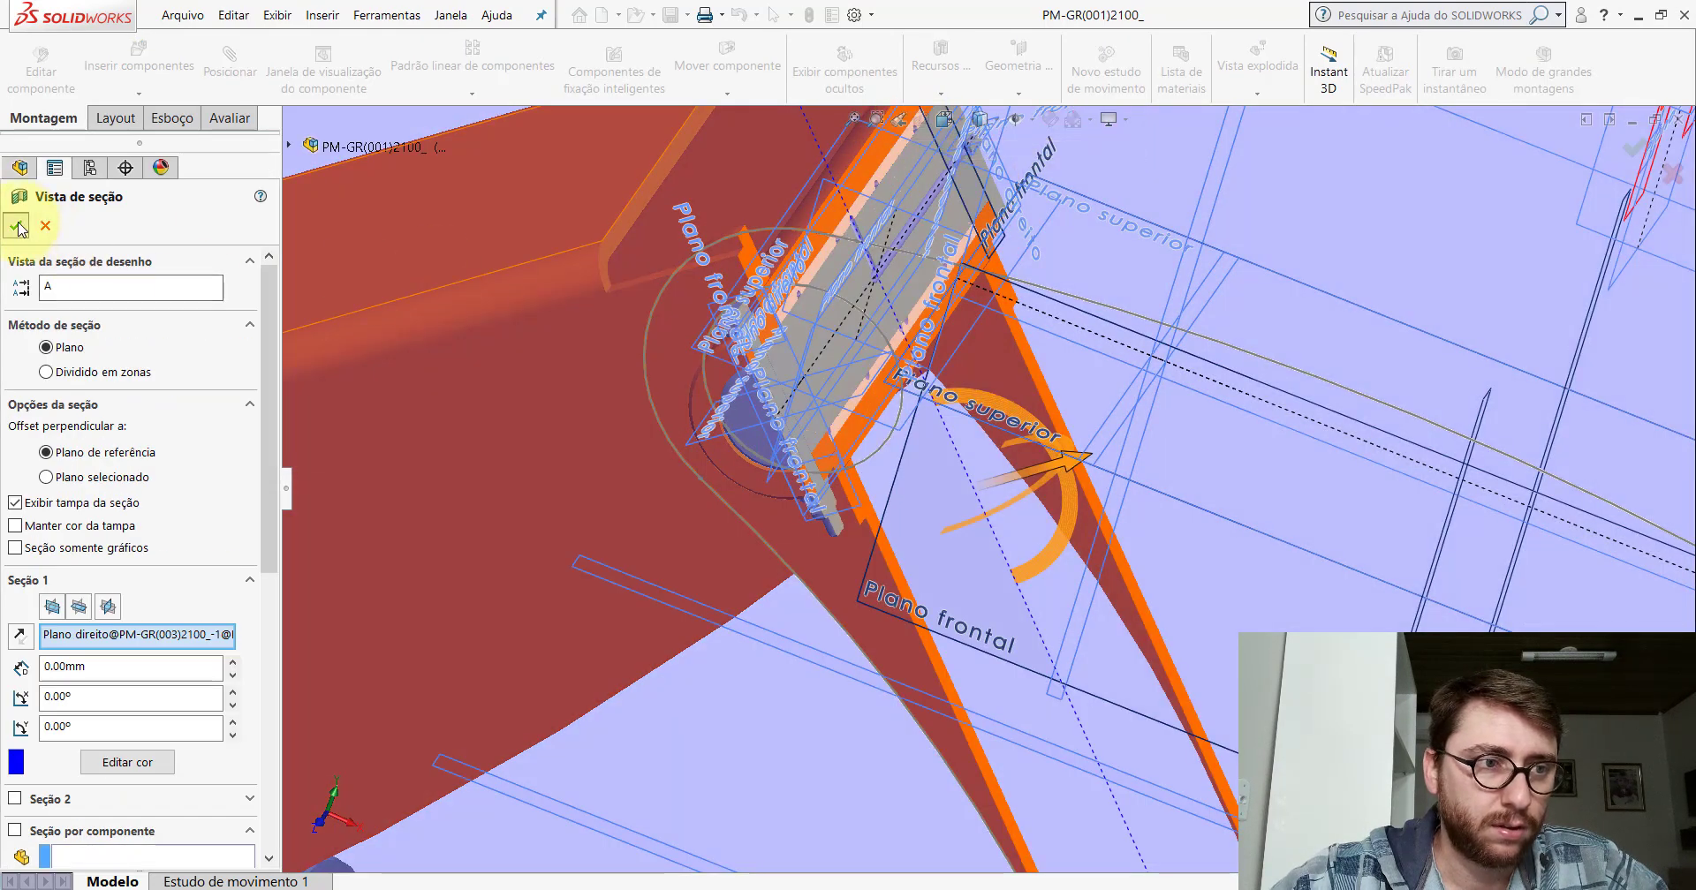
click(18, 226)
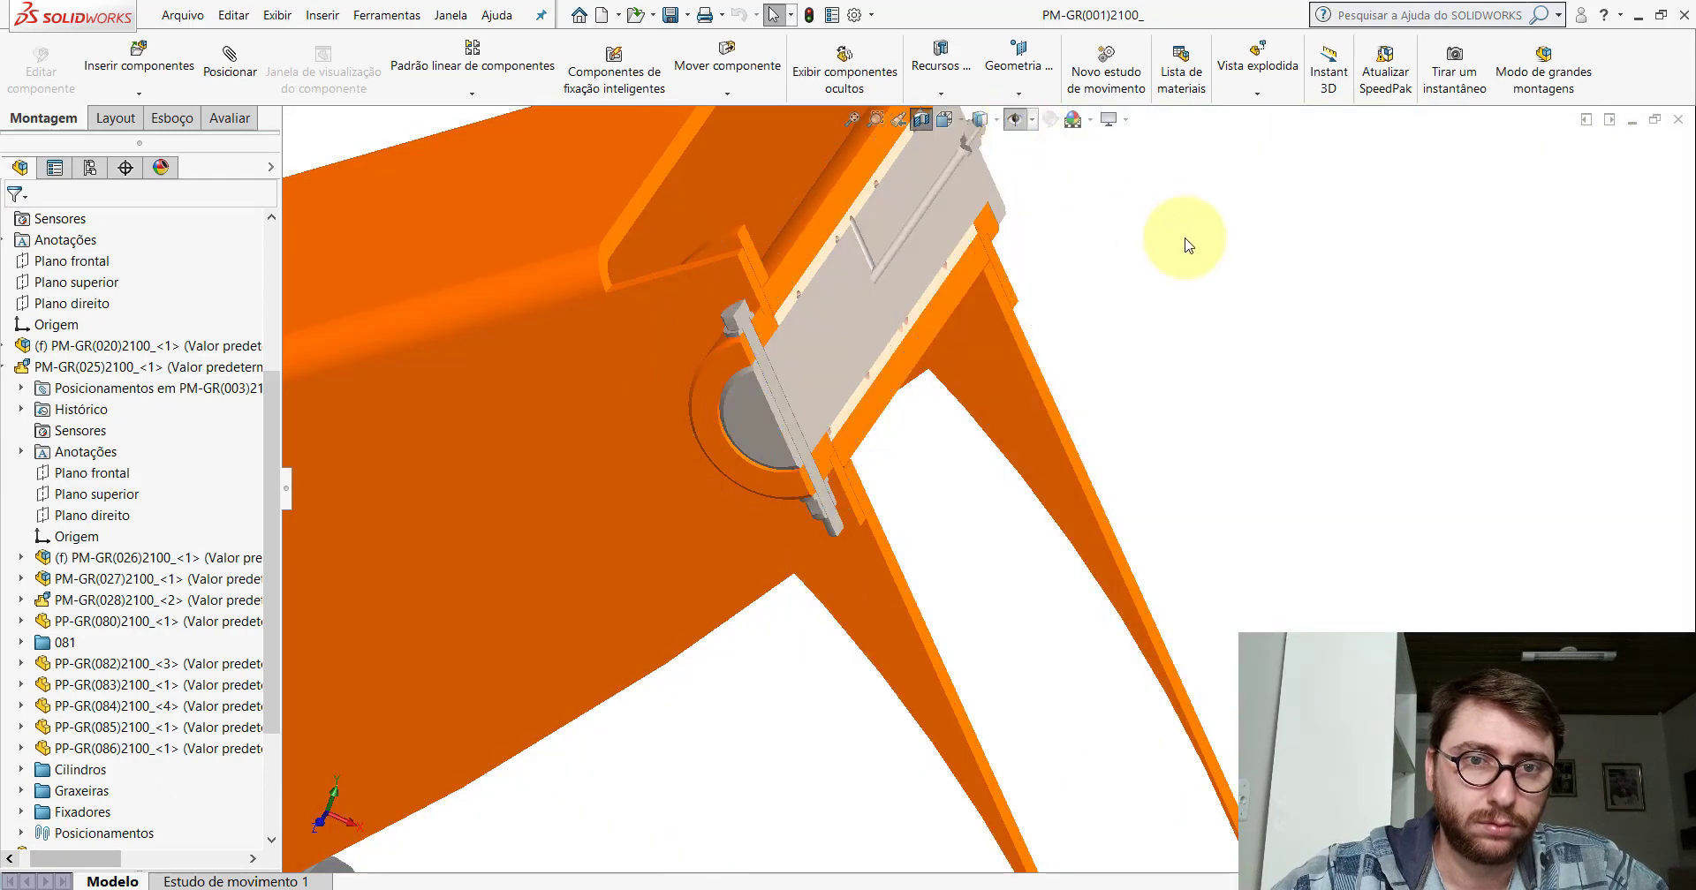
Examine the sectioned pin joint, highlighting the cross tube PP-GR(109)2100_ and the groove of the bushing PP-GR(085)2100_.
middle_drag(1185, 234, 818, 424)
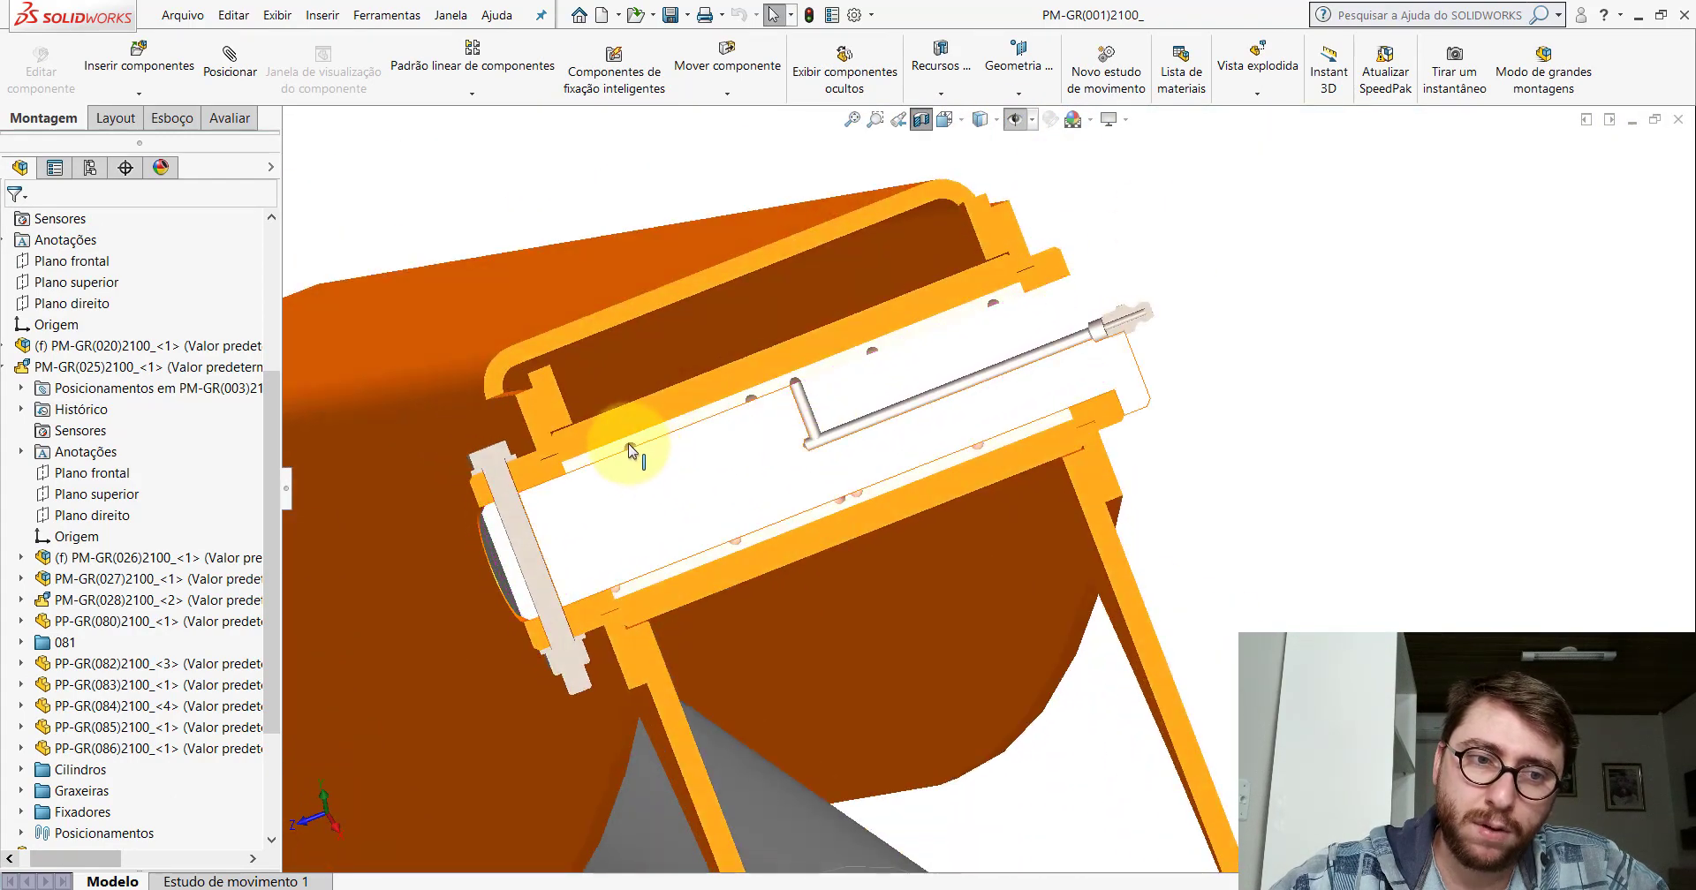
scroll(746, 454, down, 3)
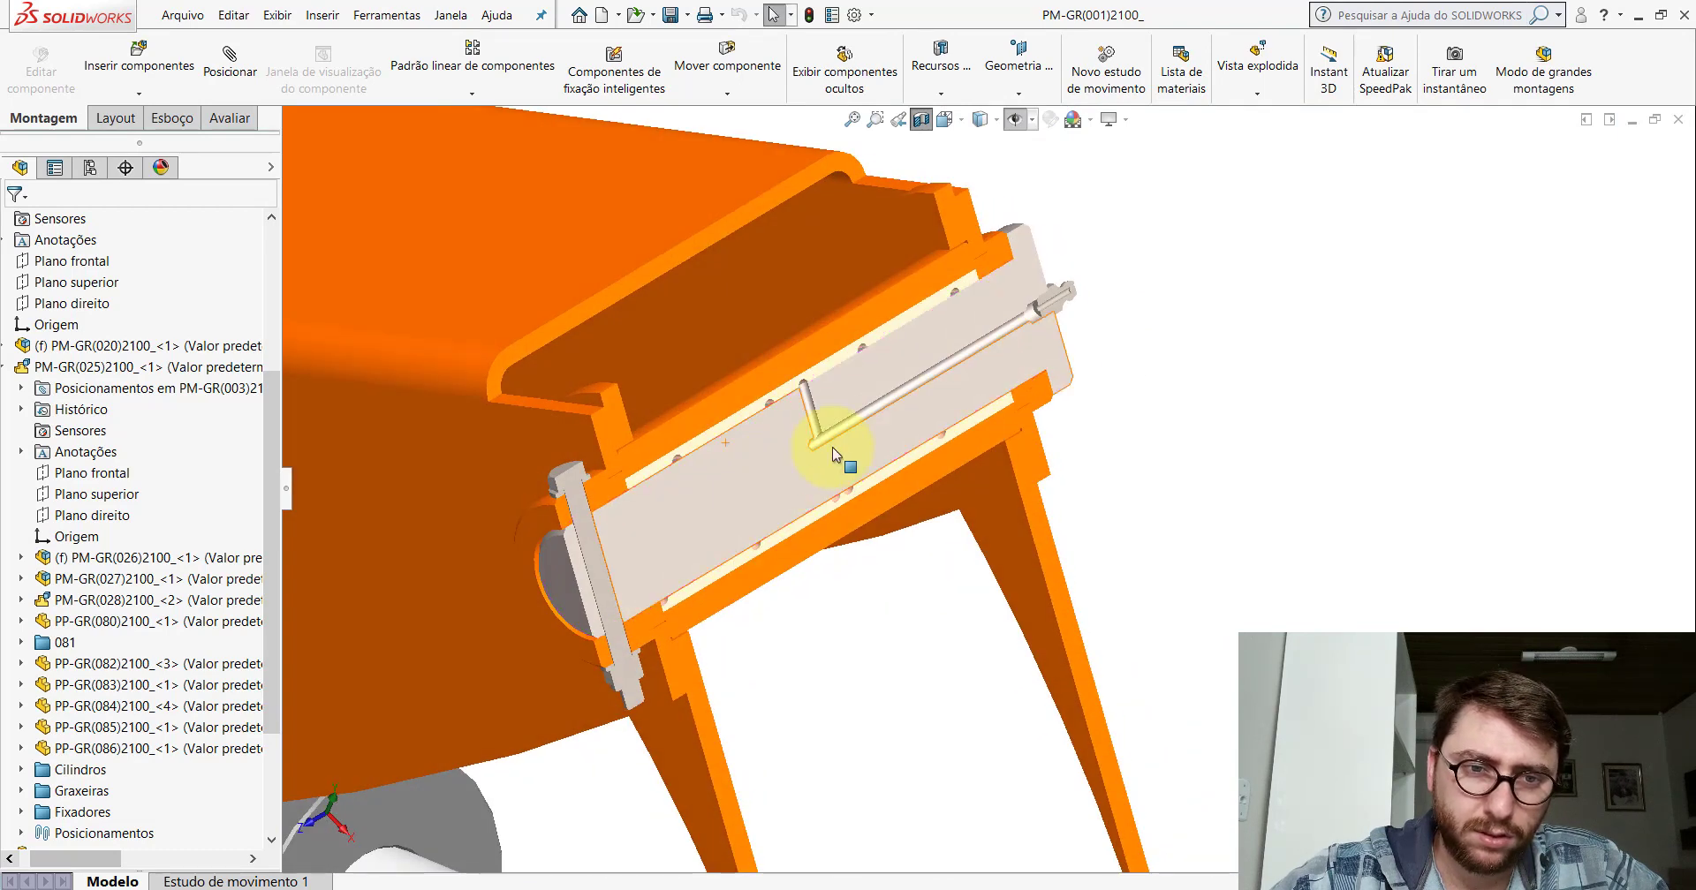
scroll(833, 447, down, 3)
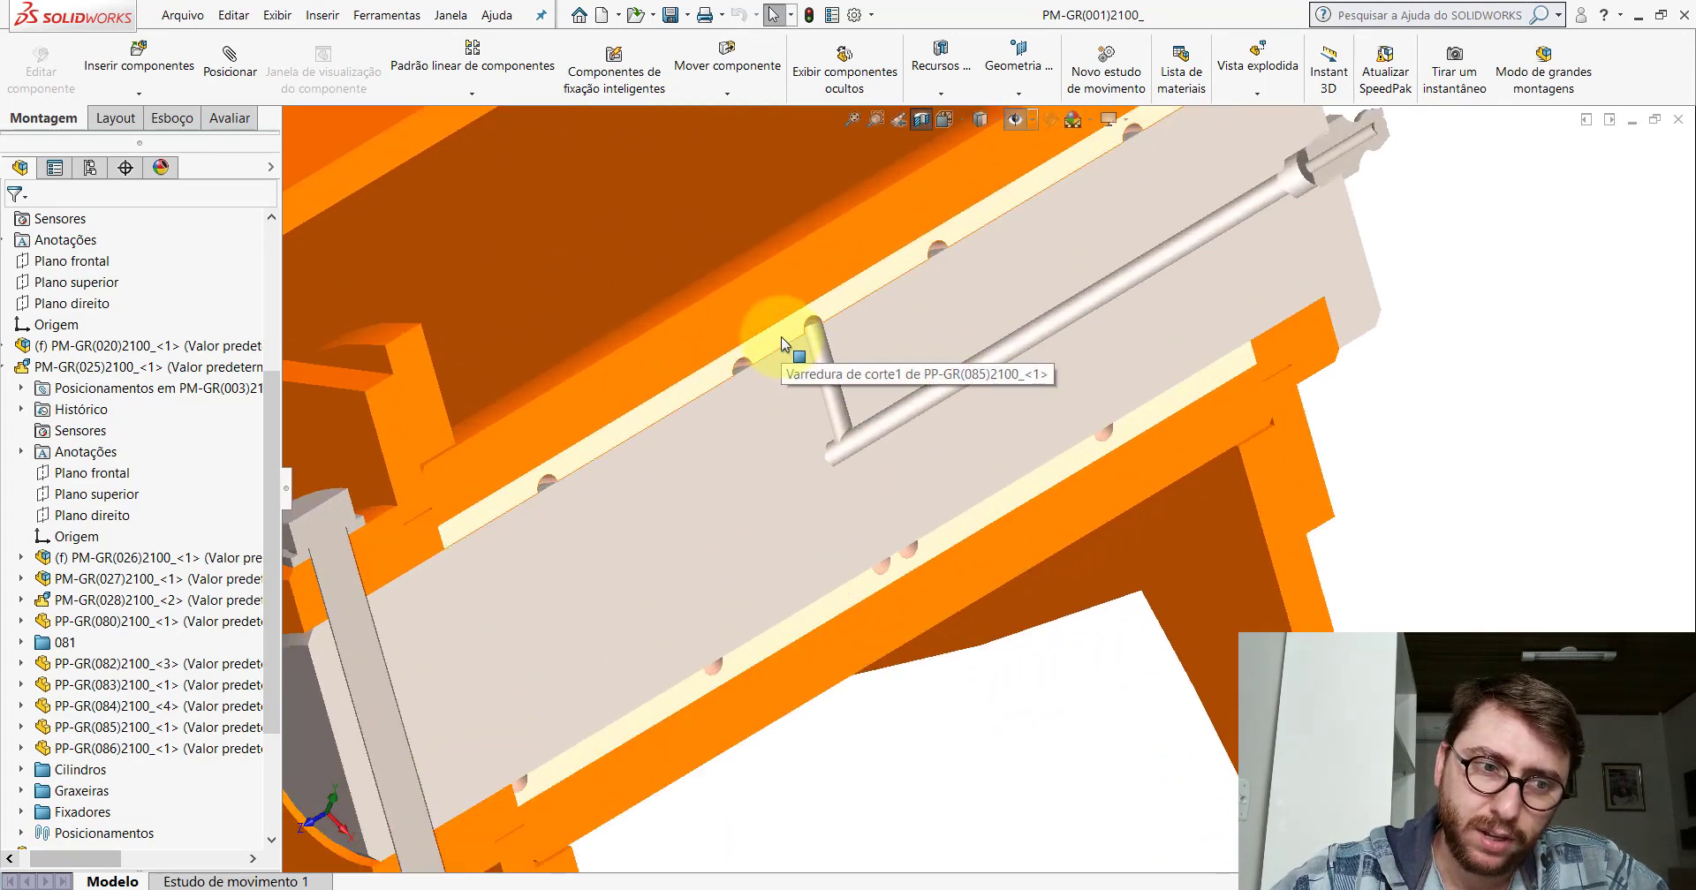
click(726, 269)
click(150, 791)
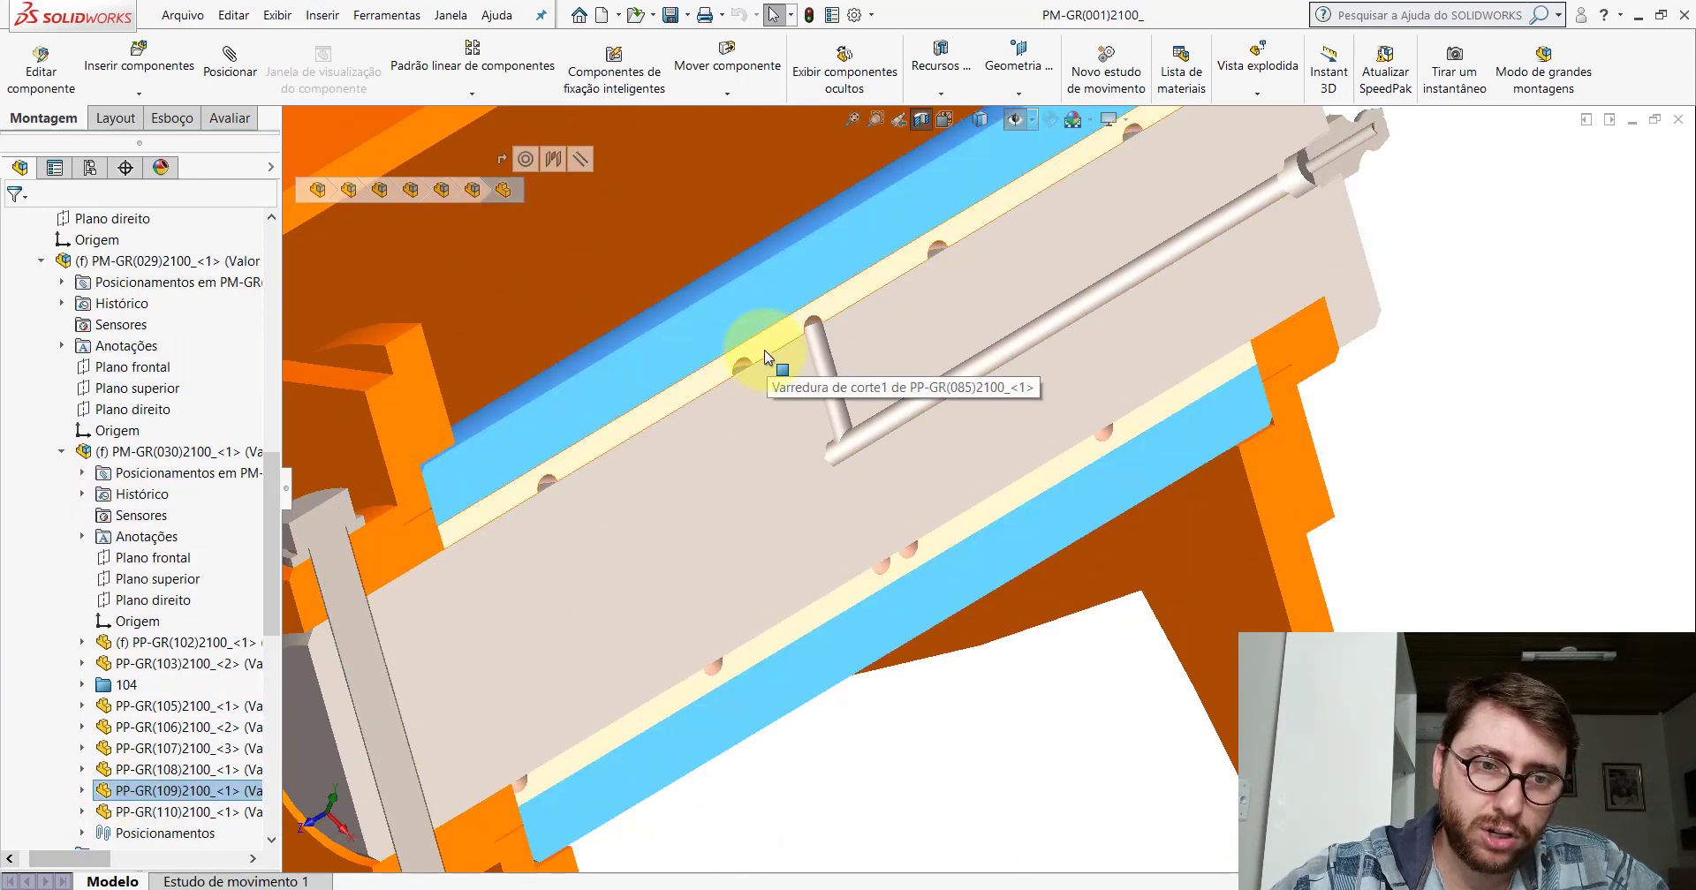
scroll(756, 371, down, 3)
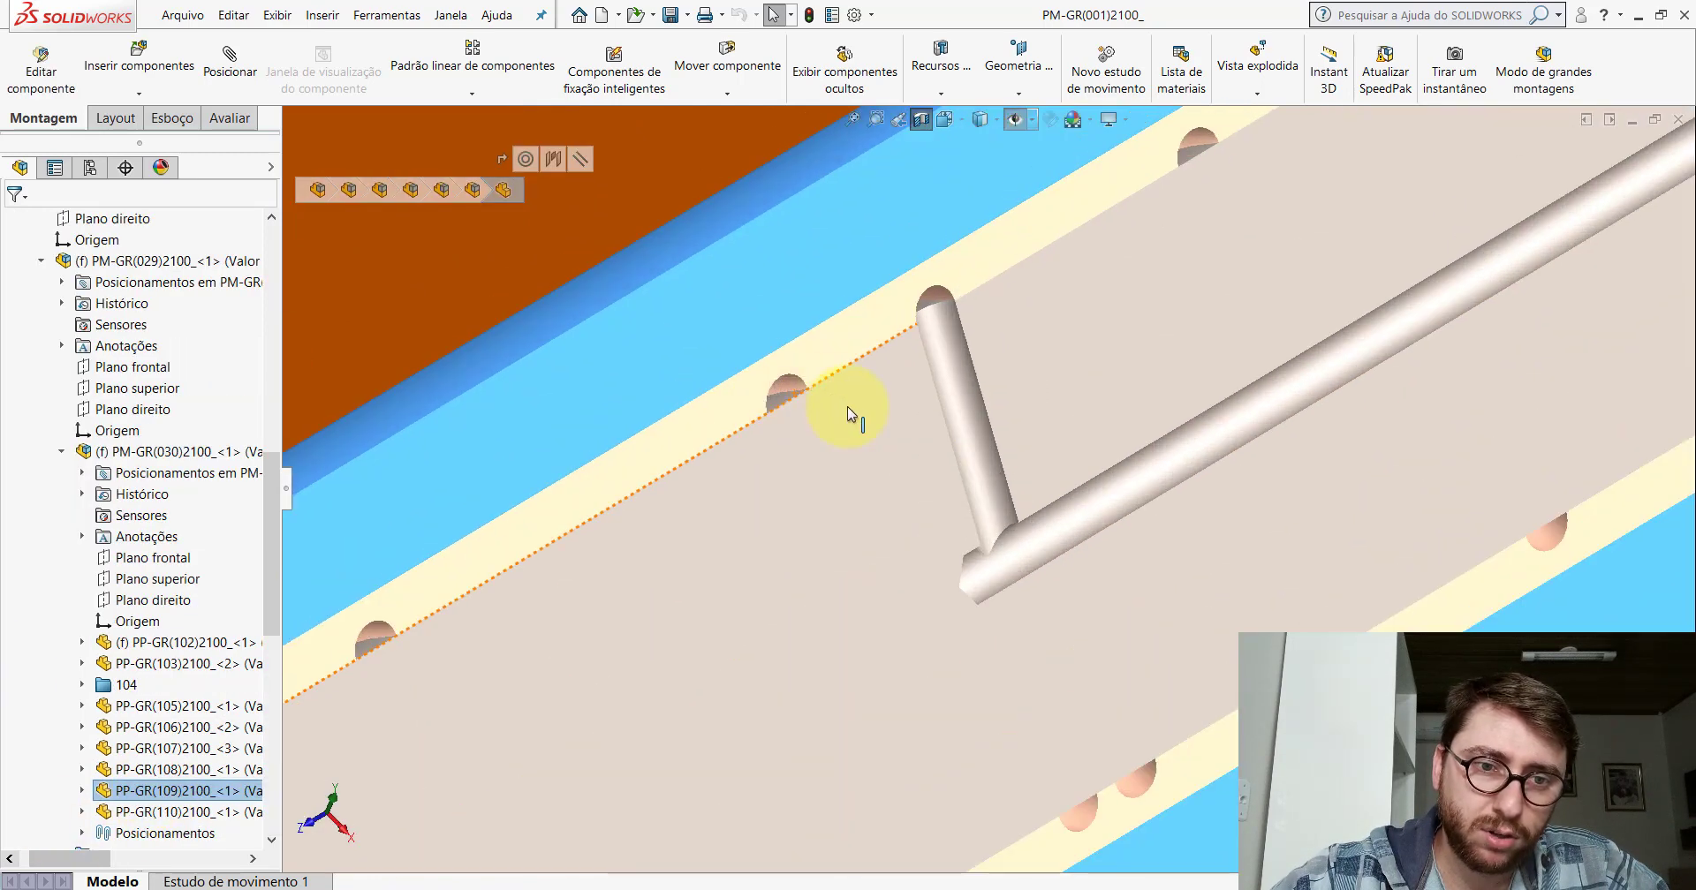
click(795, 384)
scroll(887, 486, up, 2)
scroll(887, 487, up, 5)
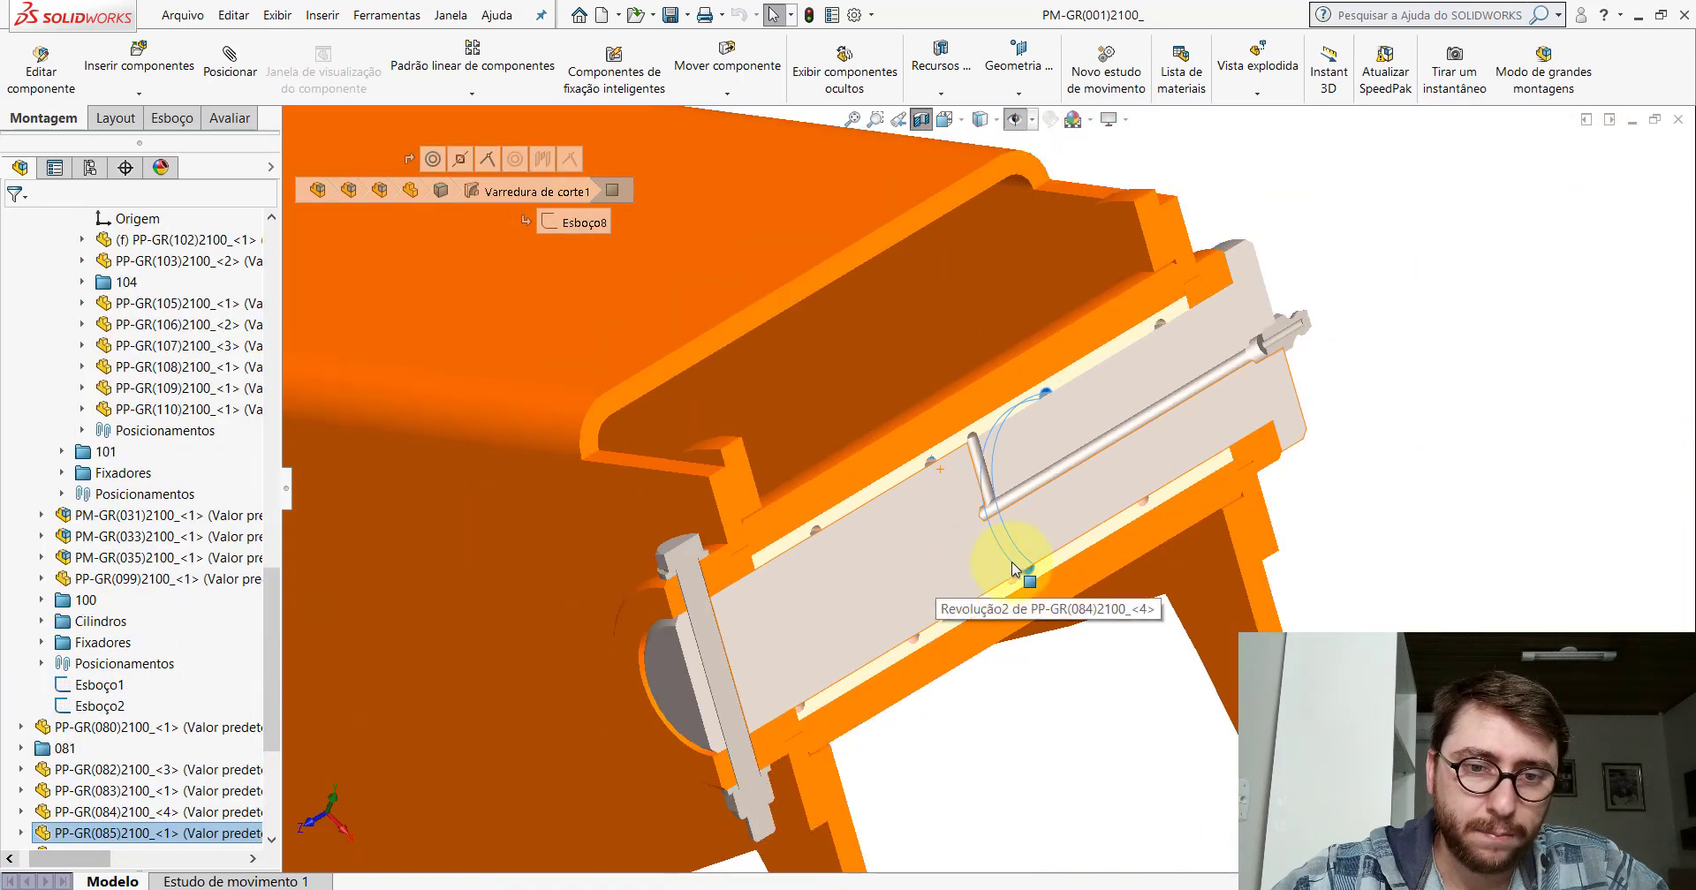
scroll(1030, 570, down, 4)
scroll(1015, 509, up, 4)
click(1423, 356)
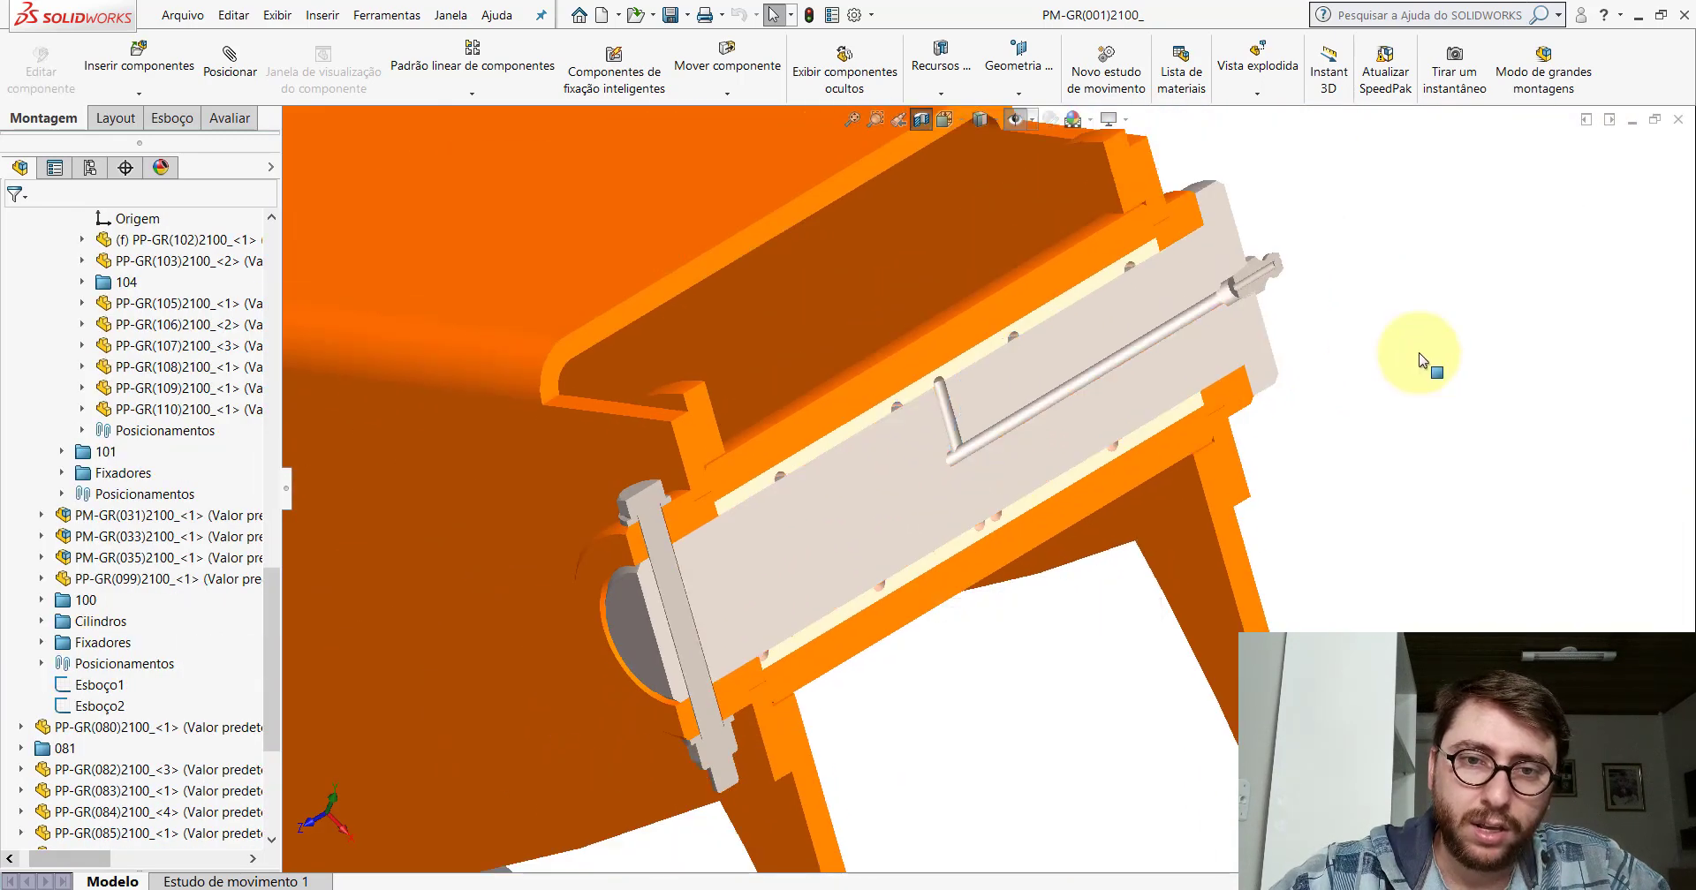
Inspect how the cross tube fits around the bushing in the joint, and turn off the section view.
scroll(1252, 380, up, 3)
scroll(982, 478, down, 2)
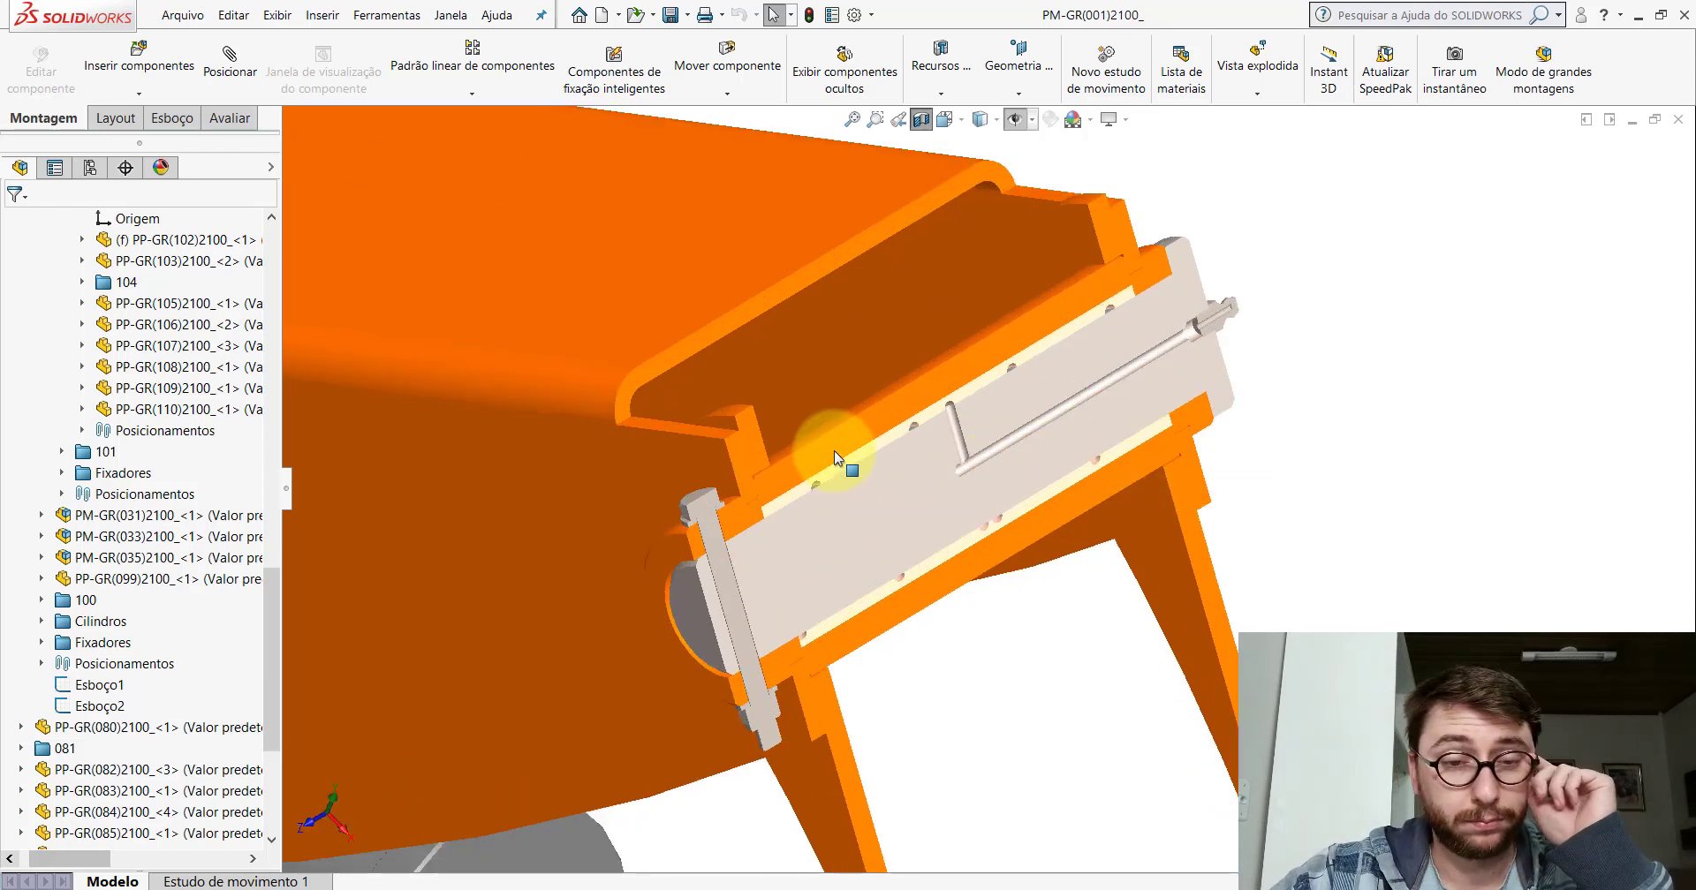
scroll(958, 420, down, 2)
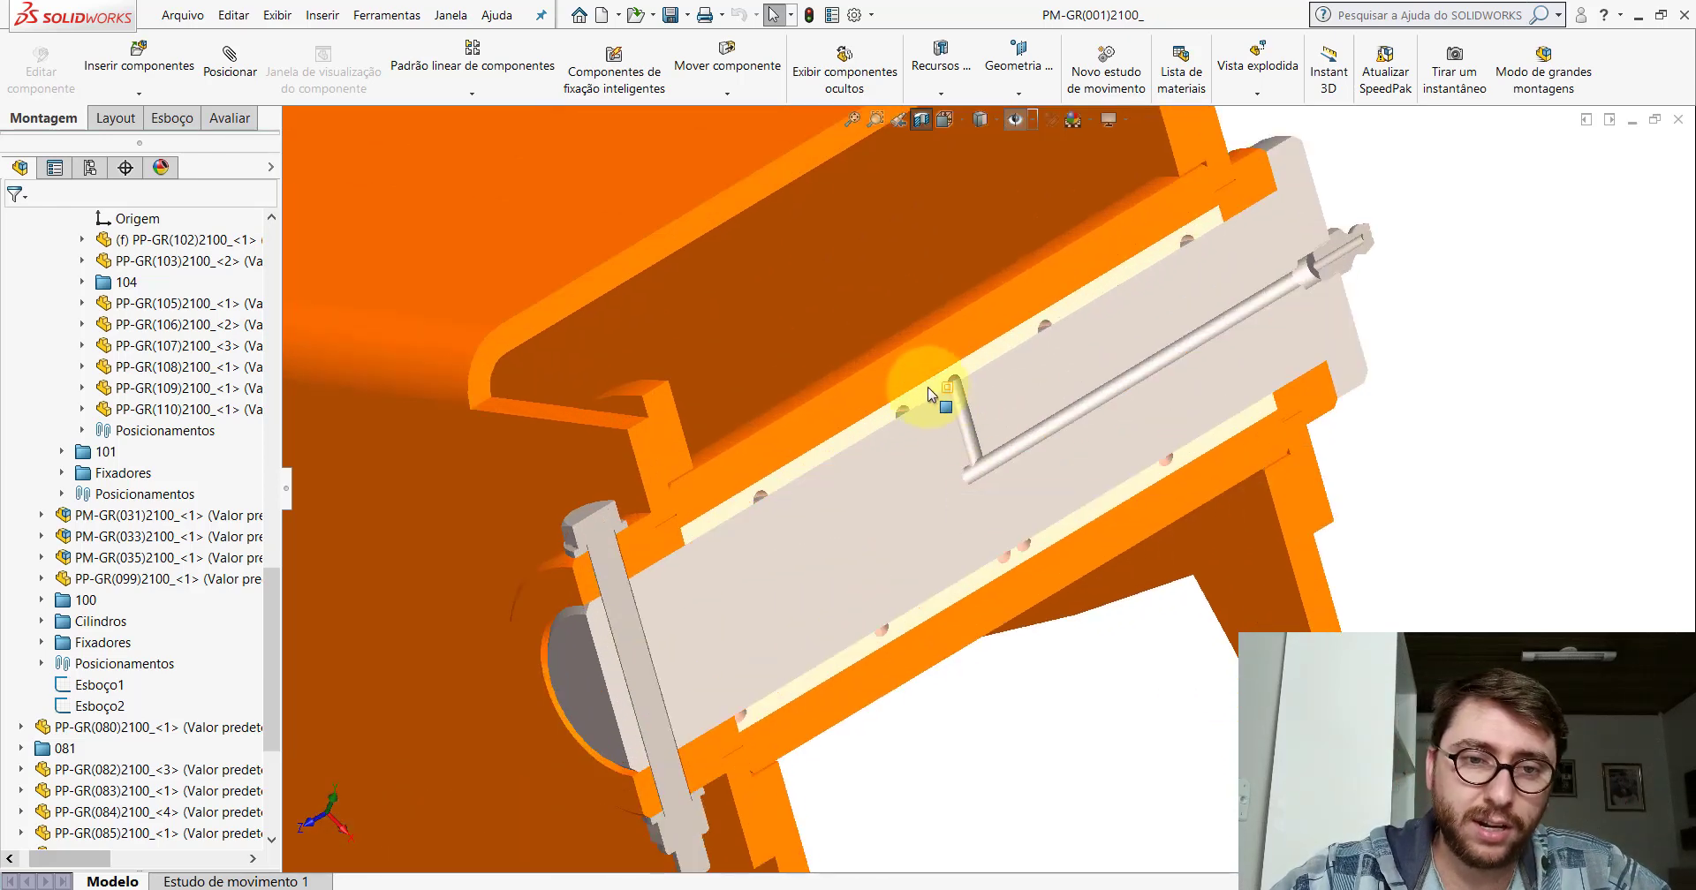
scroll(925, 410, down, 3)
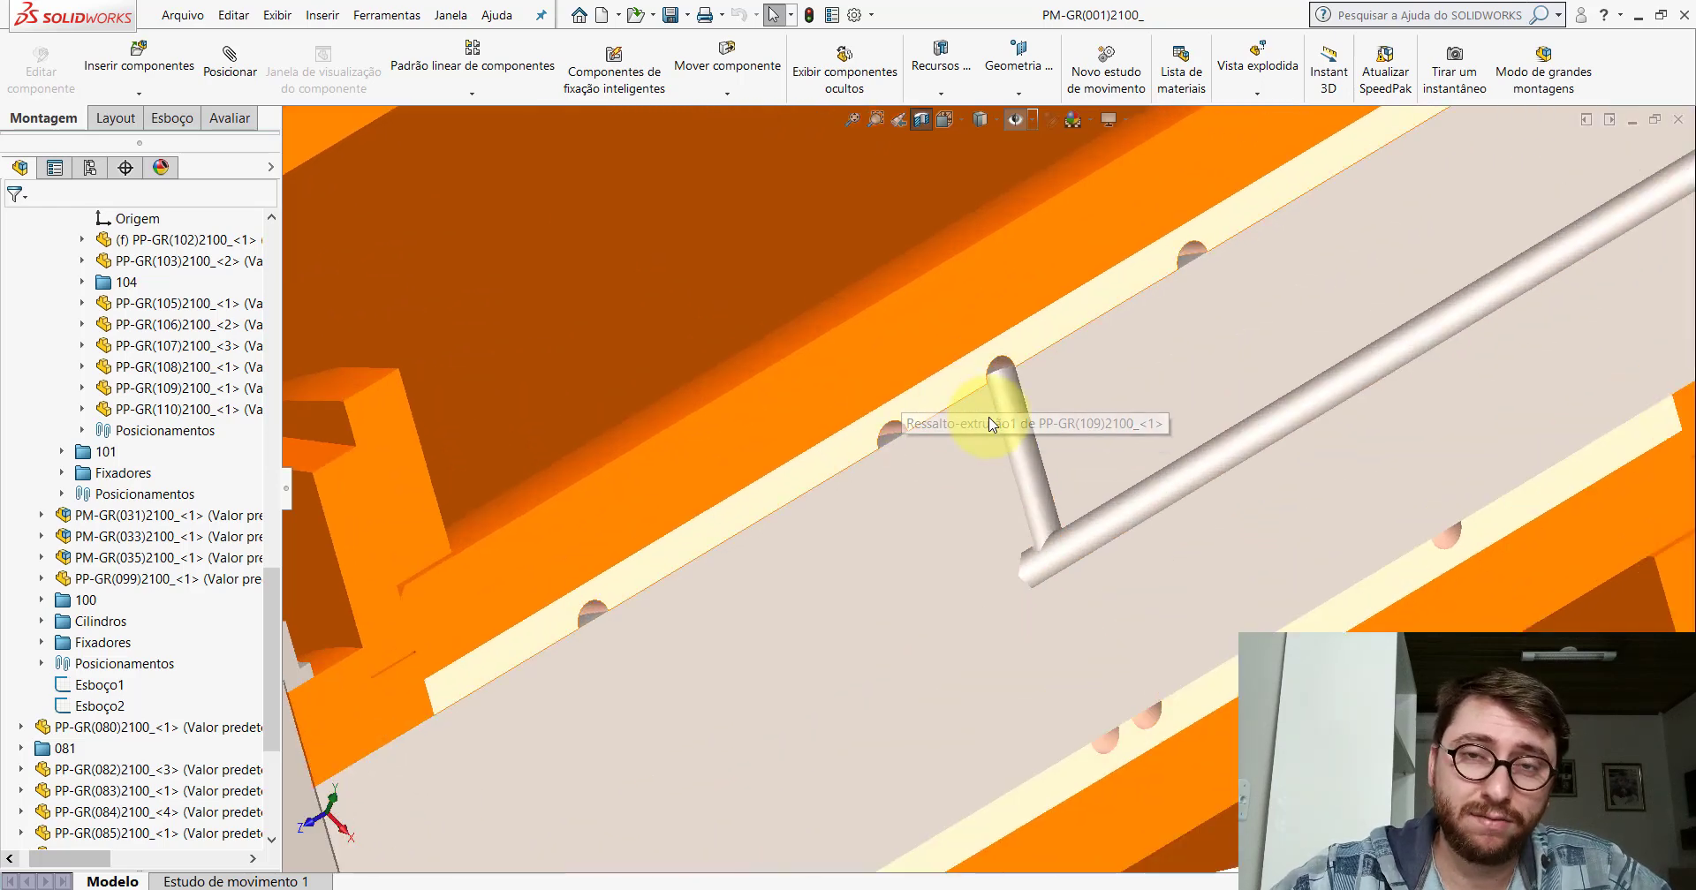
scroll(985, 487, up, 1)
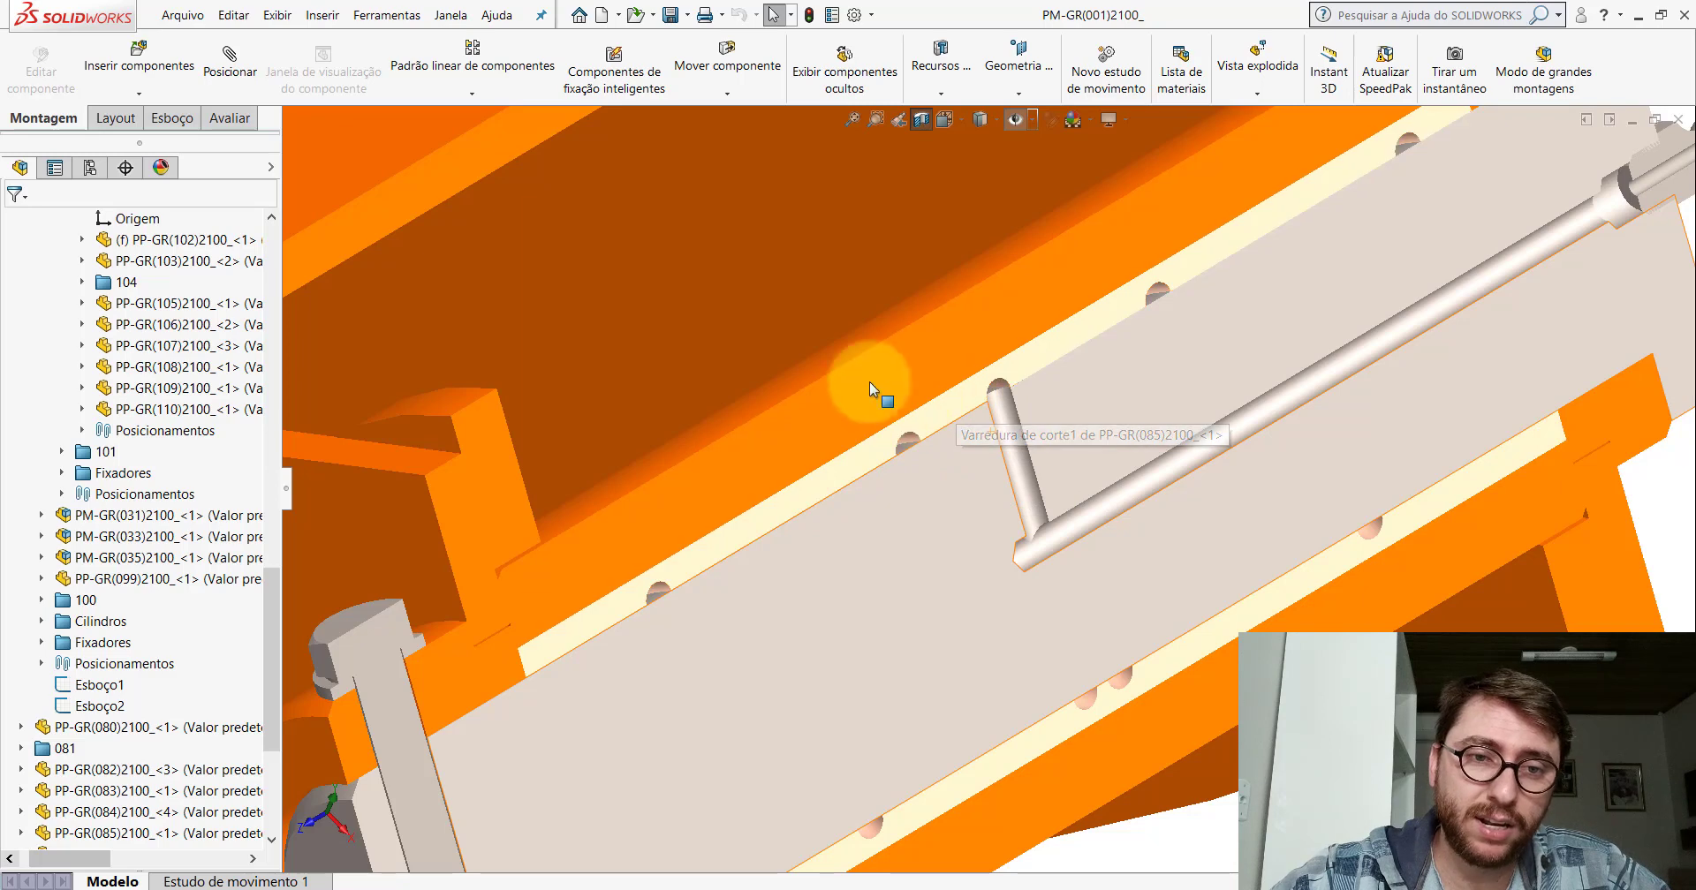
click(853, 352)
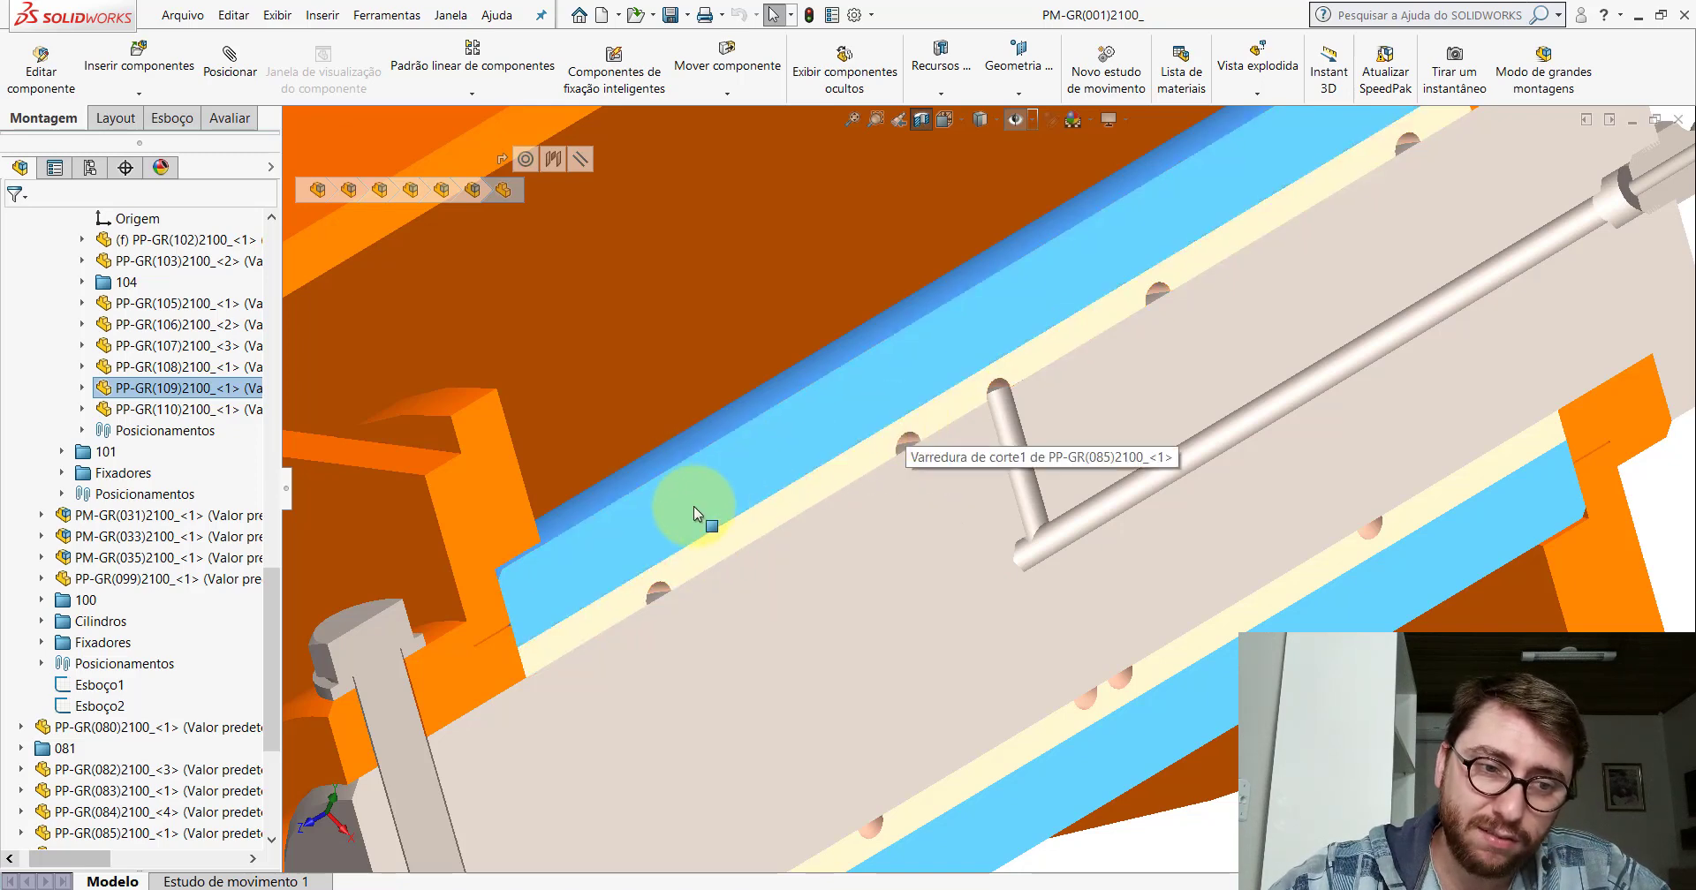
scroll(929, 492, up, 5)
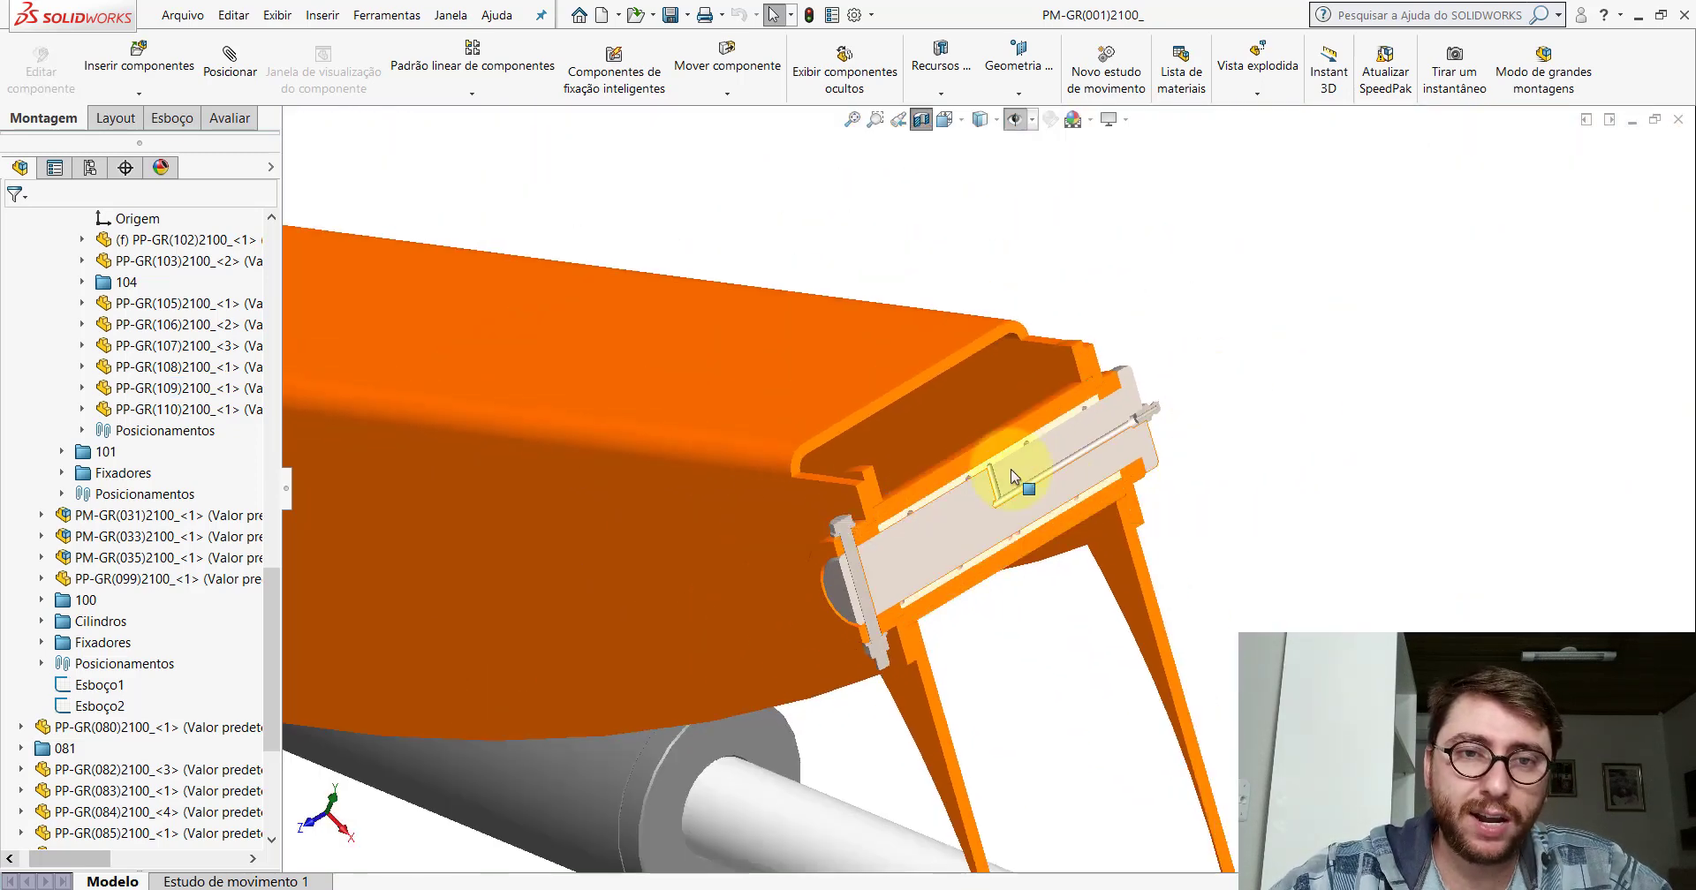
click(920, 119)
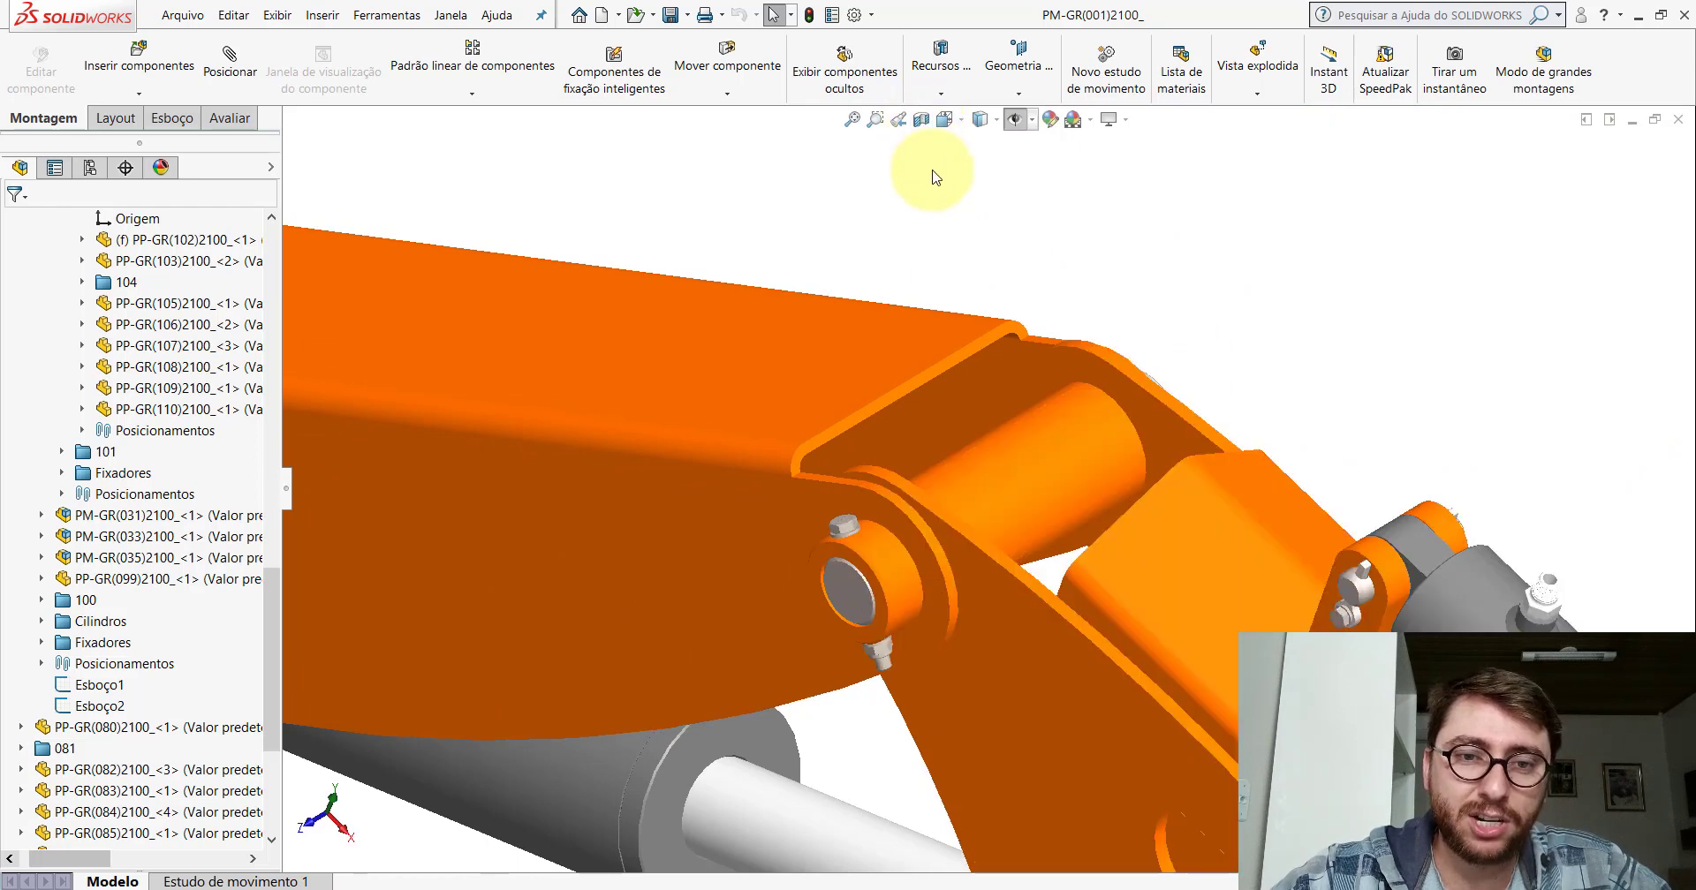
Switch to the PP-GR(109)2100. part and examine the tube's bore and chamfered ends.
mouse_move(787, 889)
click(1007, 839)
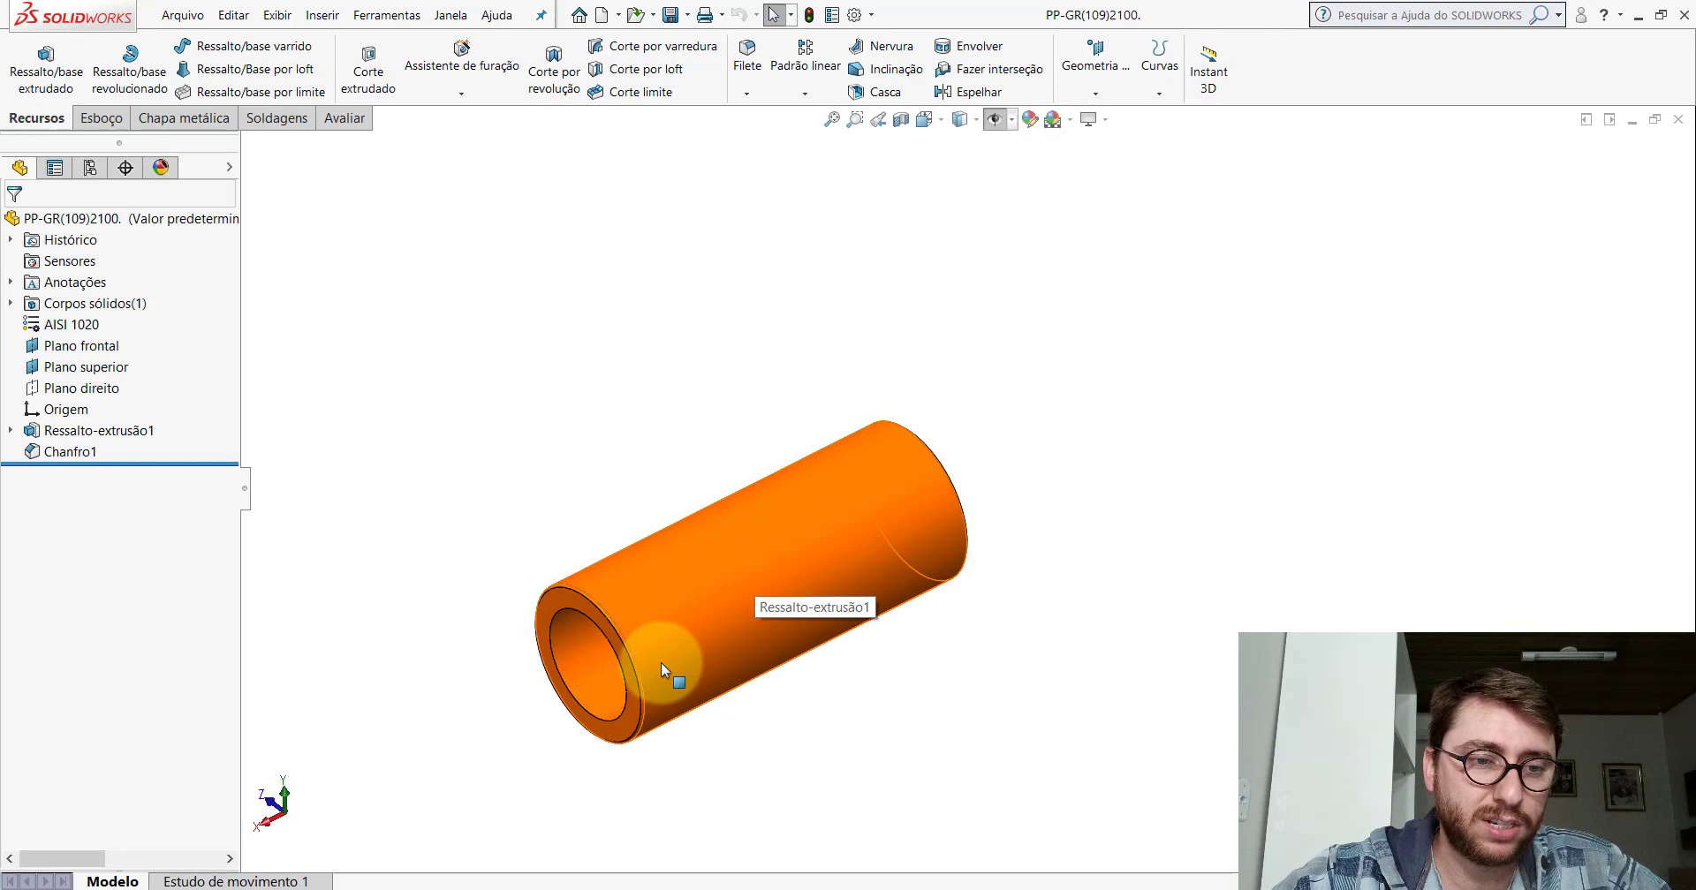
click(589, 675)
click(839, 728)
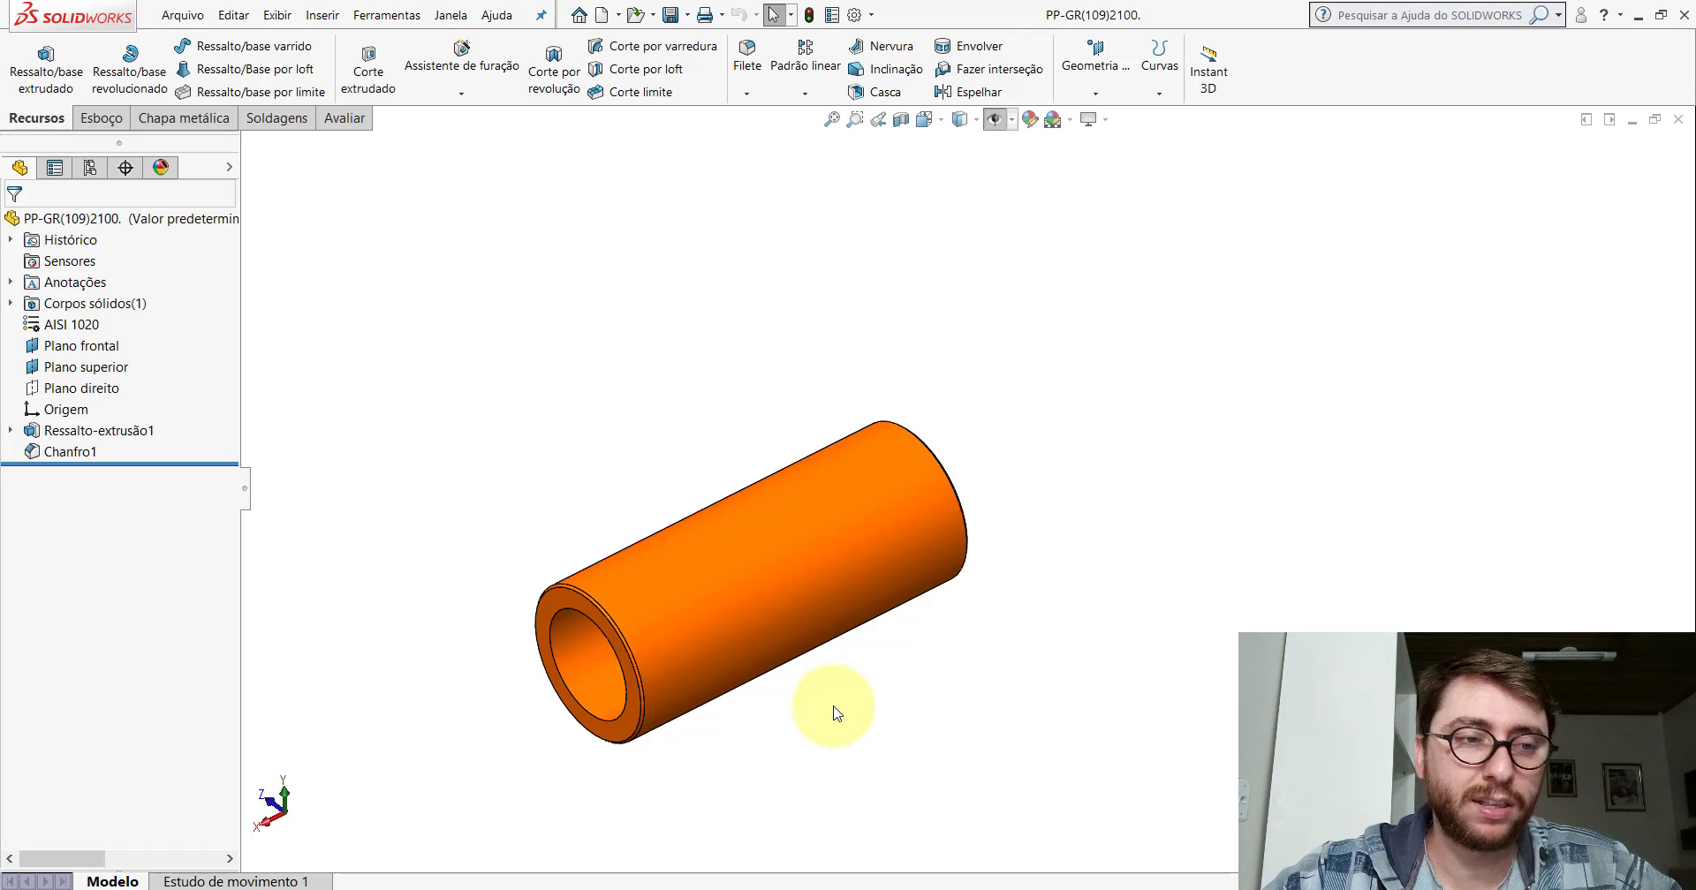
scroll(765, 604, up, 3)
scroll(853, 558, down, 3)
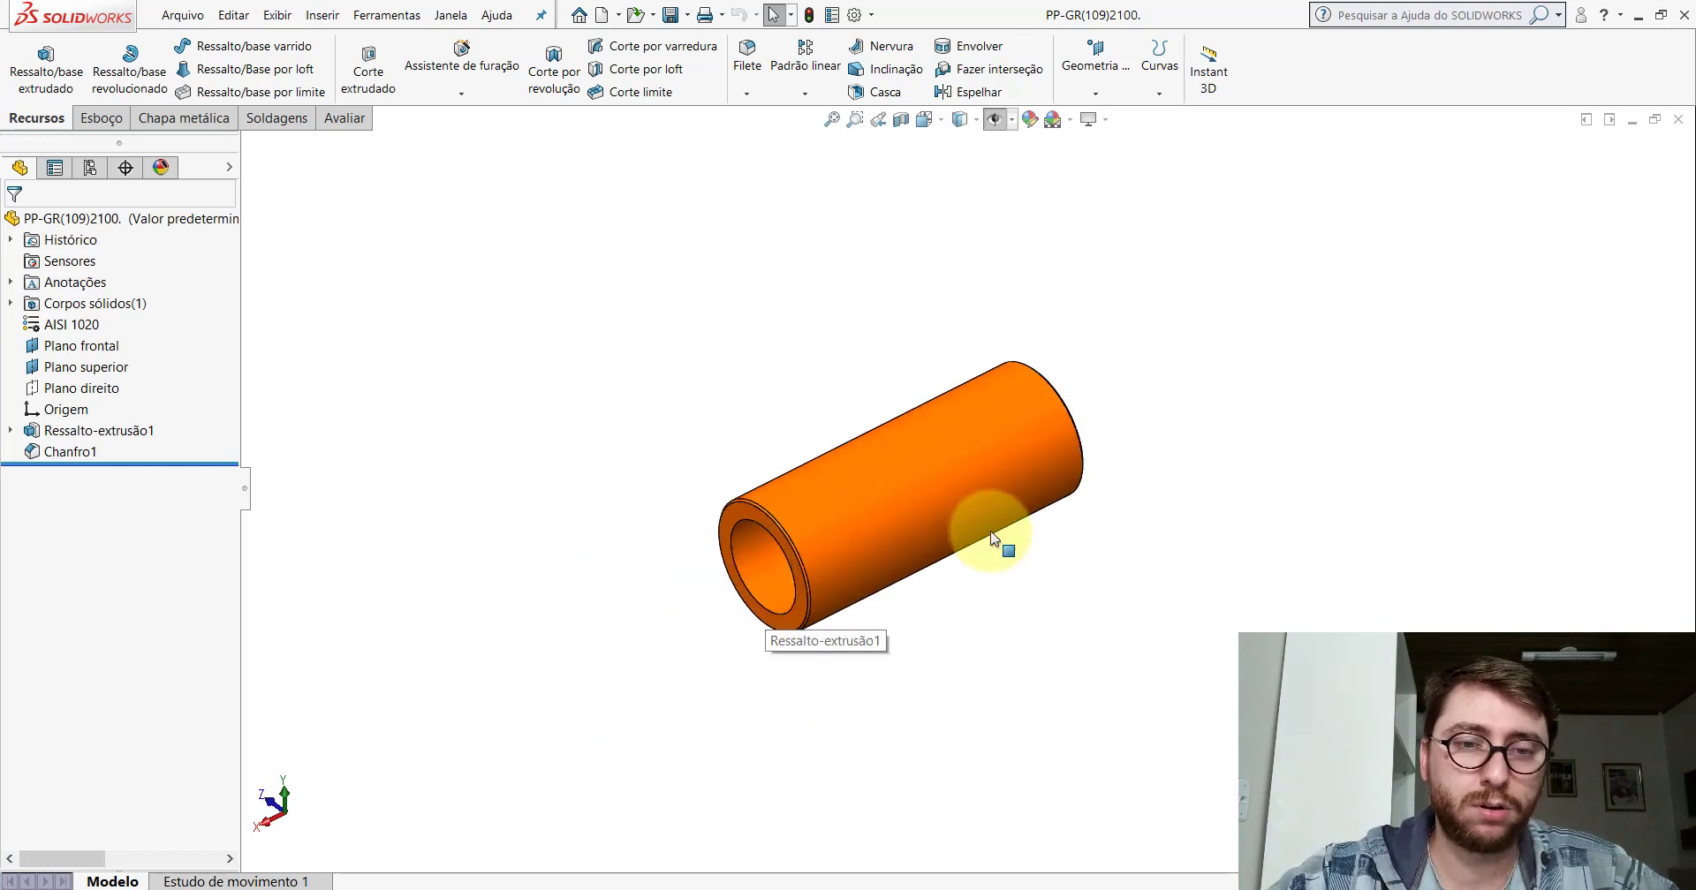
scroll(993, 537, down, 2)
scroll(995, 539, down, 2)
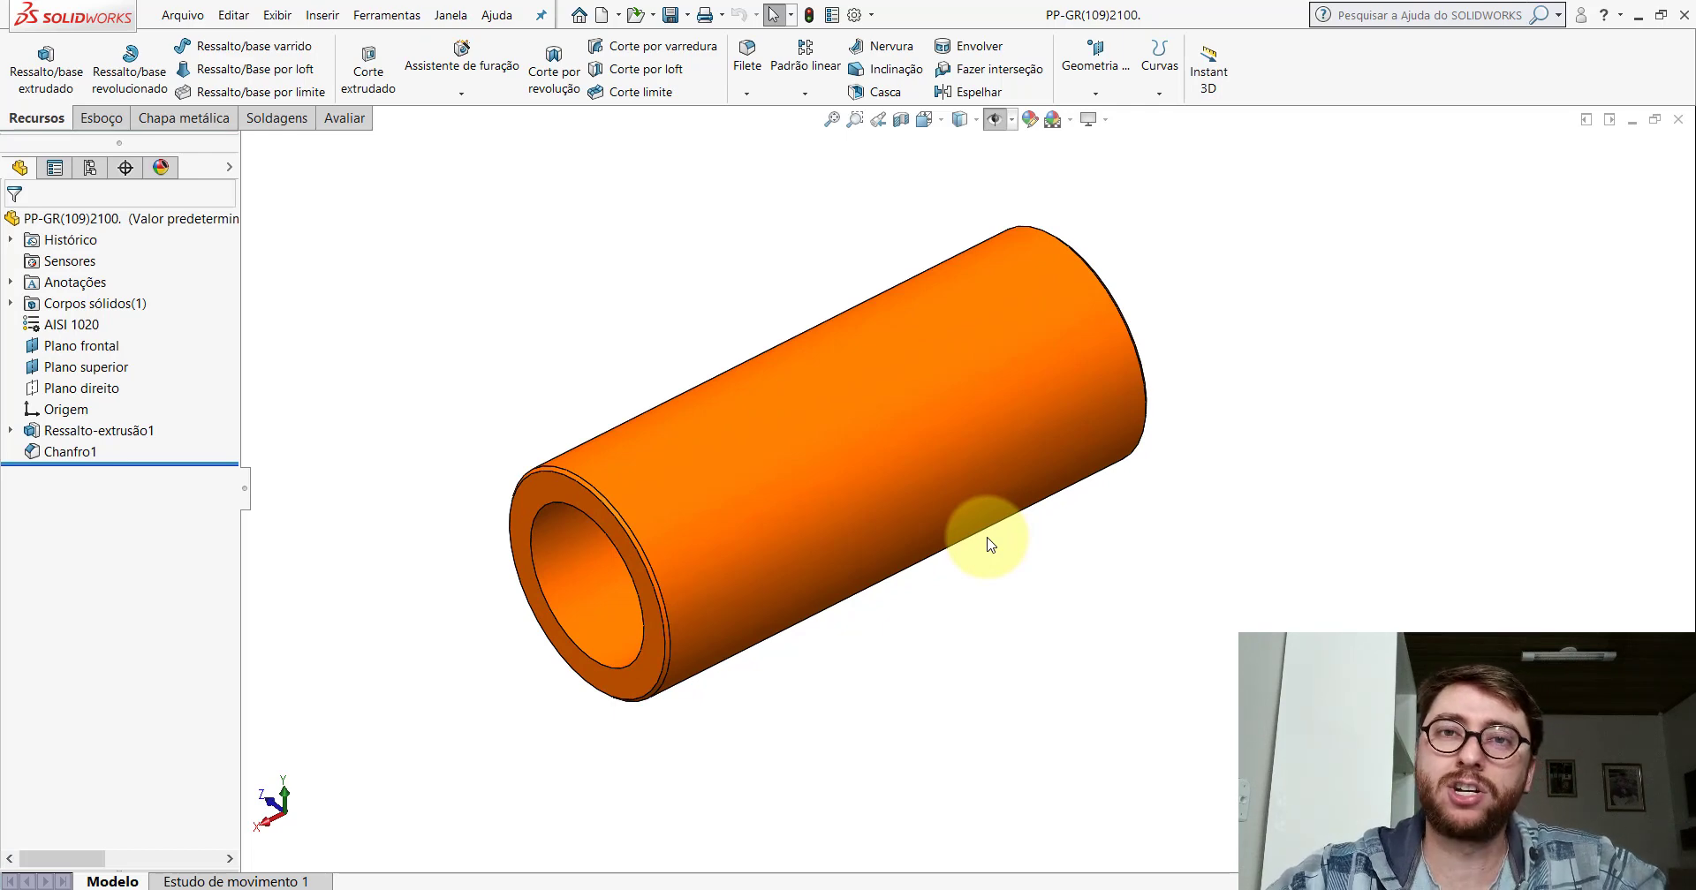
Switch to the Peça1 part and measure the diameter of the tube's bore.
mouse_move(789, 888)
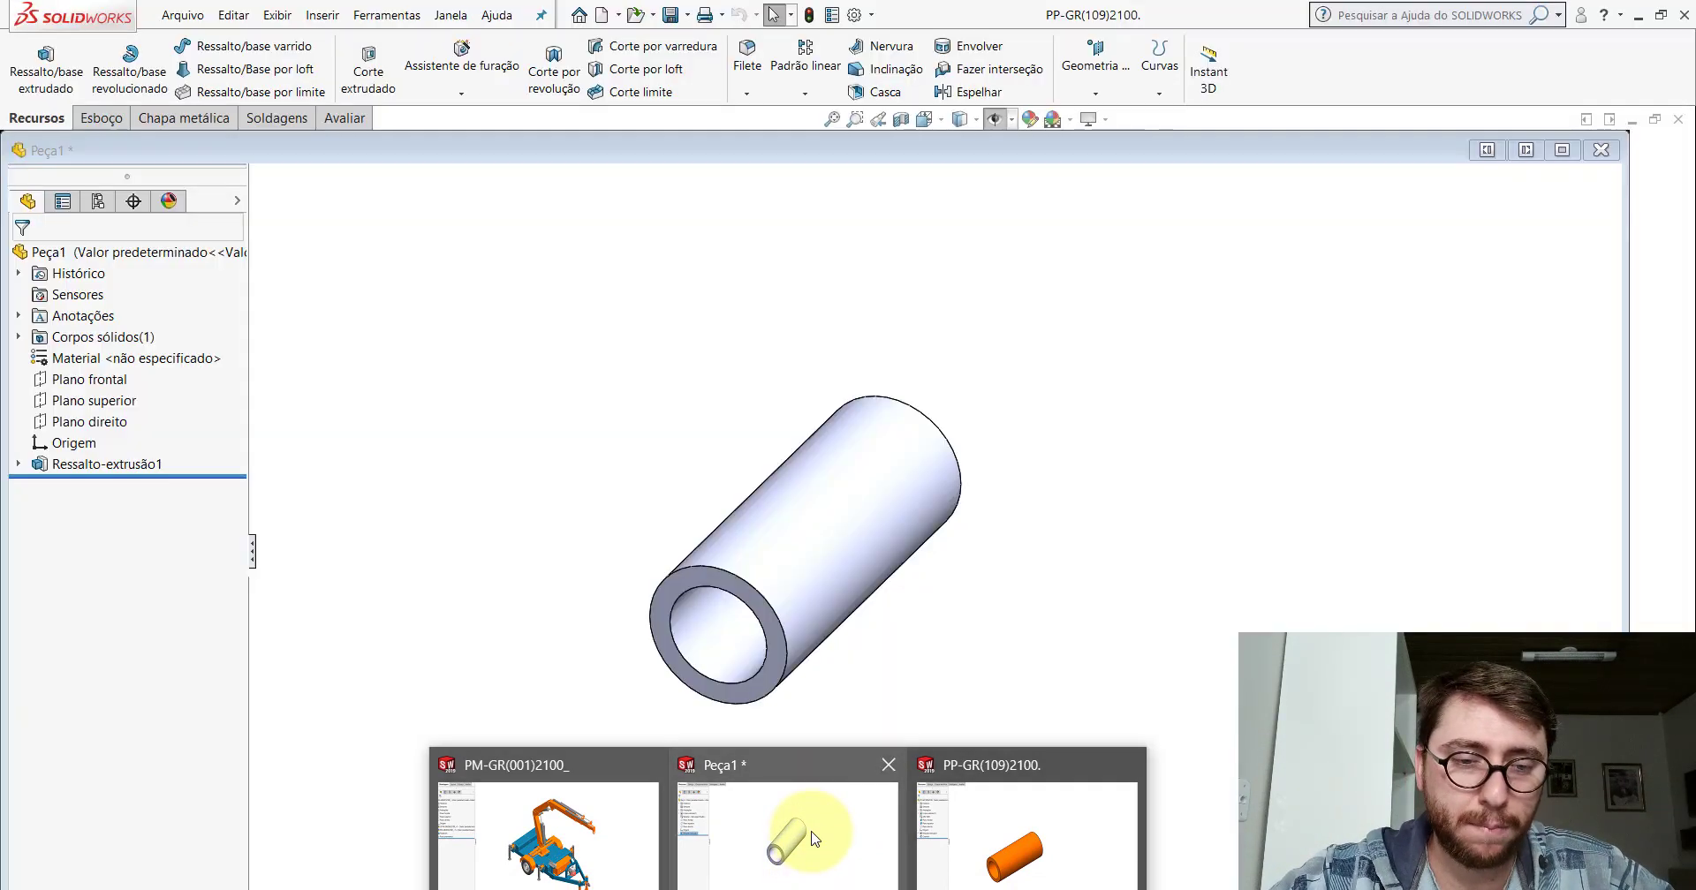
click(795, 837)
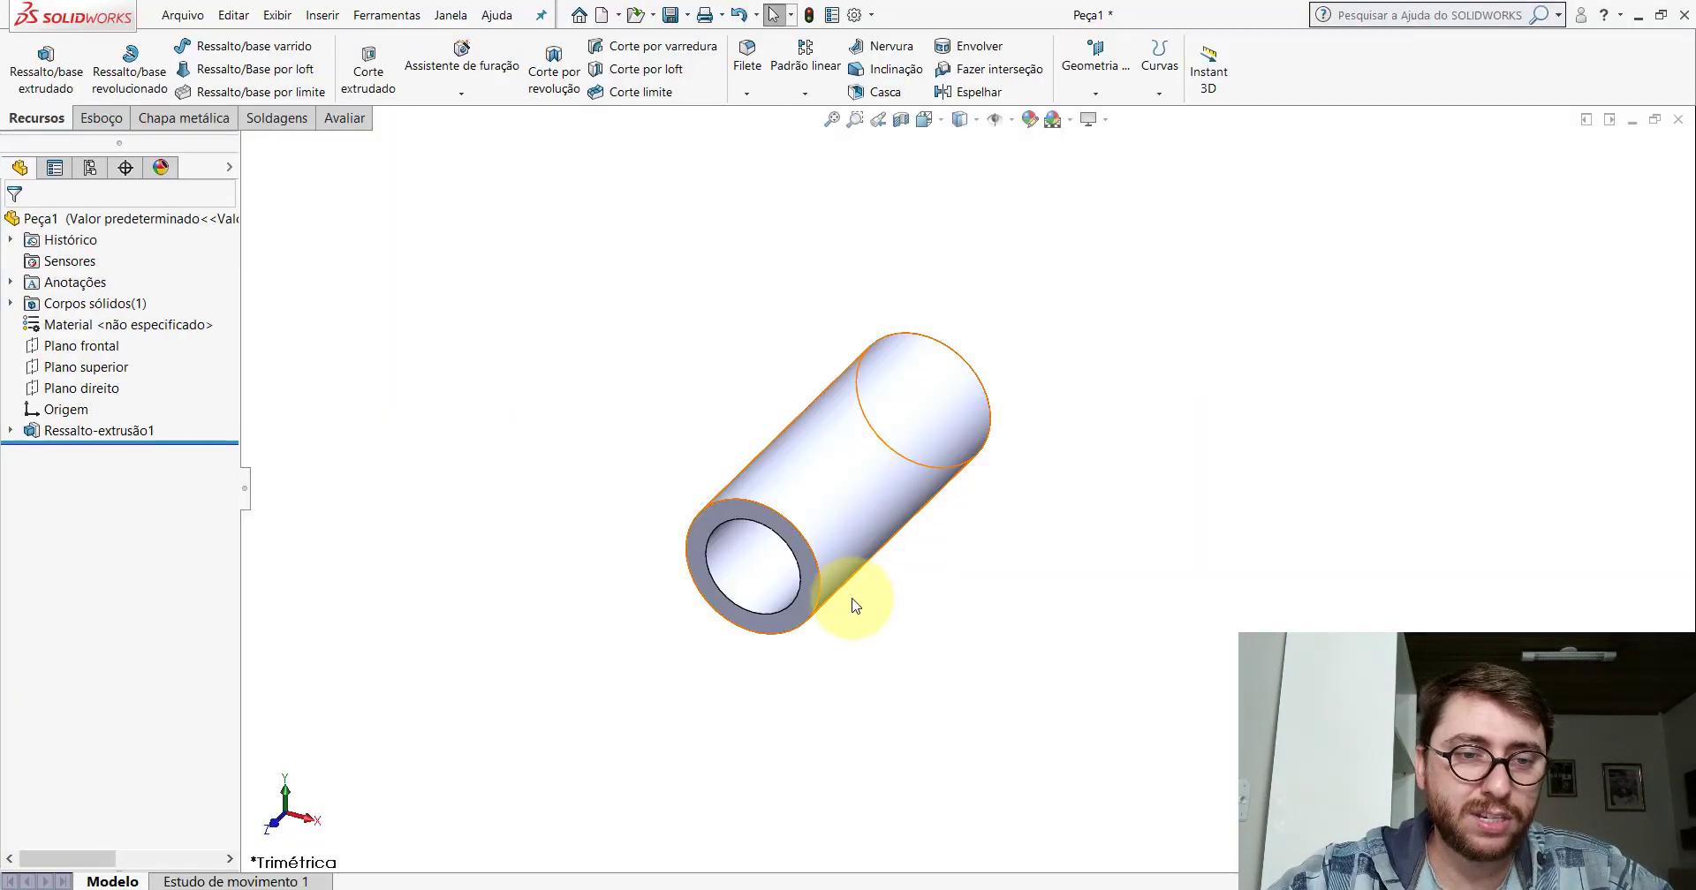
click(343, 117)
click(213, 69)
scroll(828, 562, down, 2)
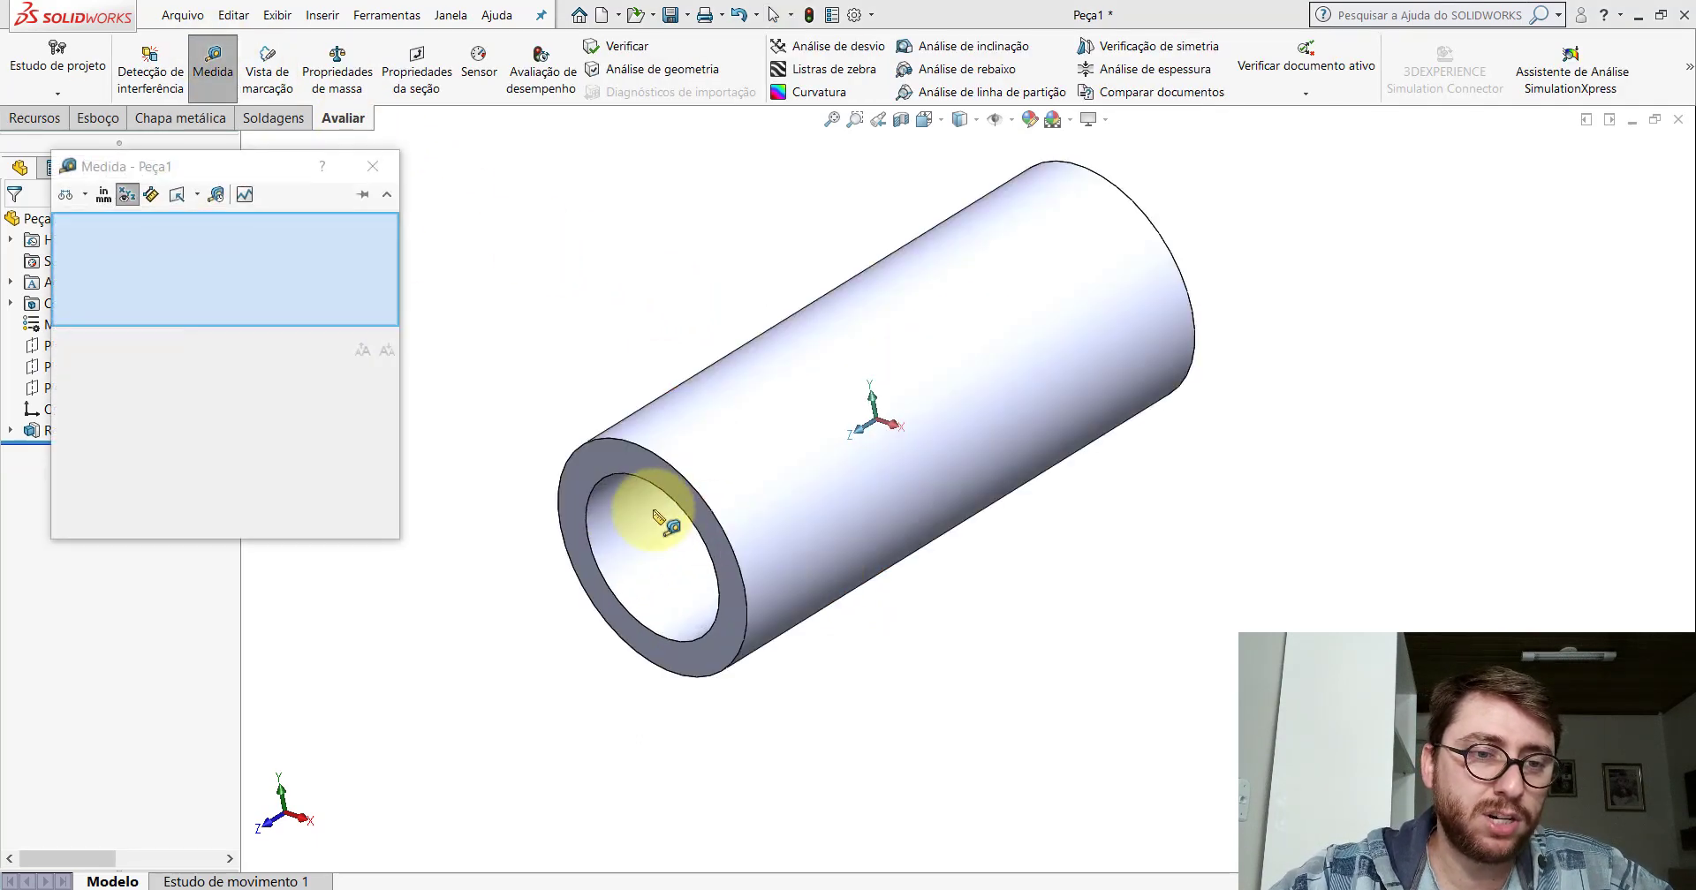
click(651, 510)
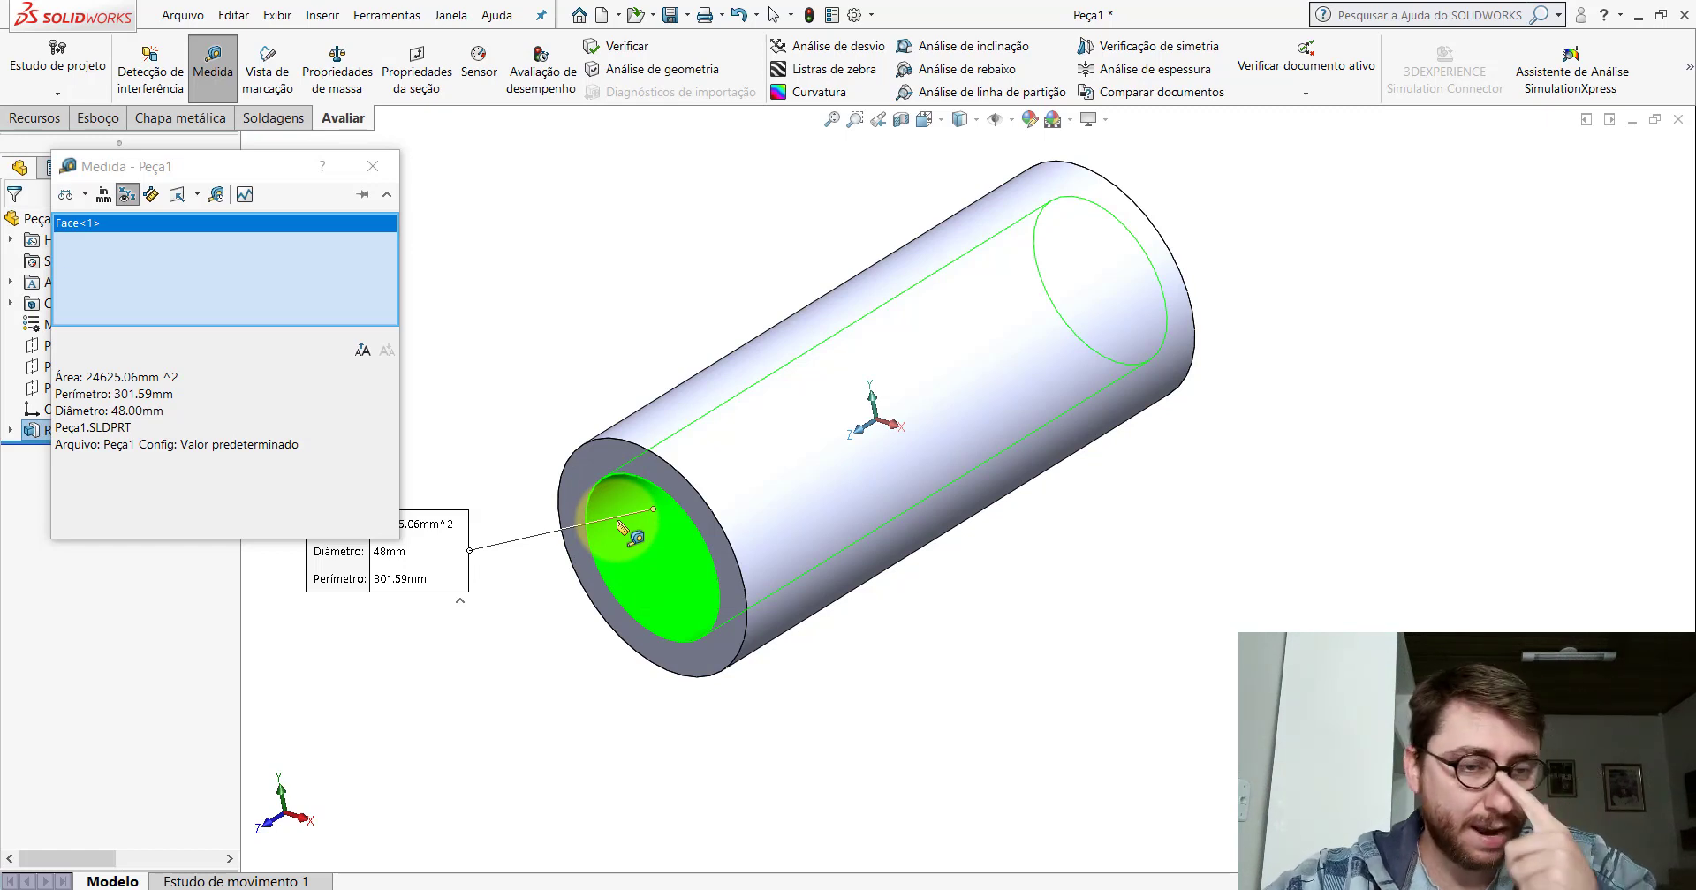
click(373, 166)
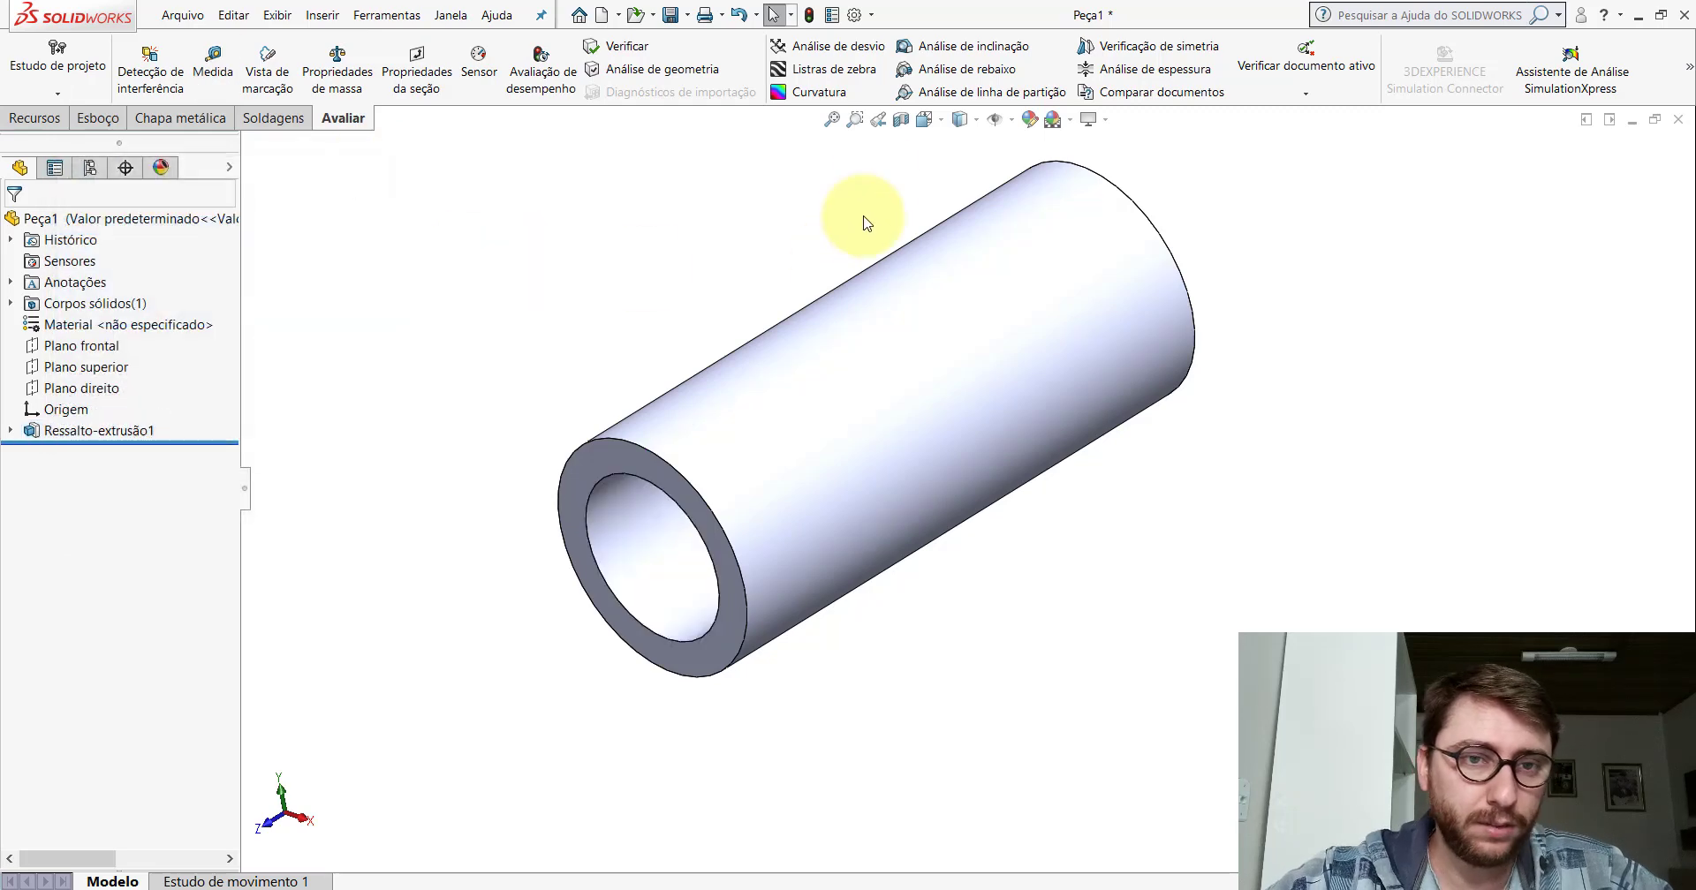
Orient the Peça1 tube to the isometric view.
click(924, 119)
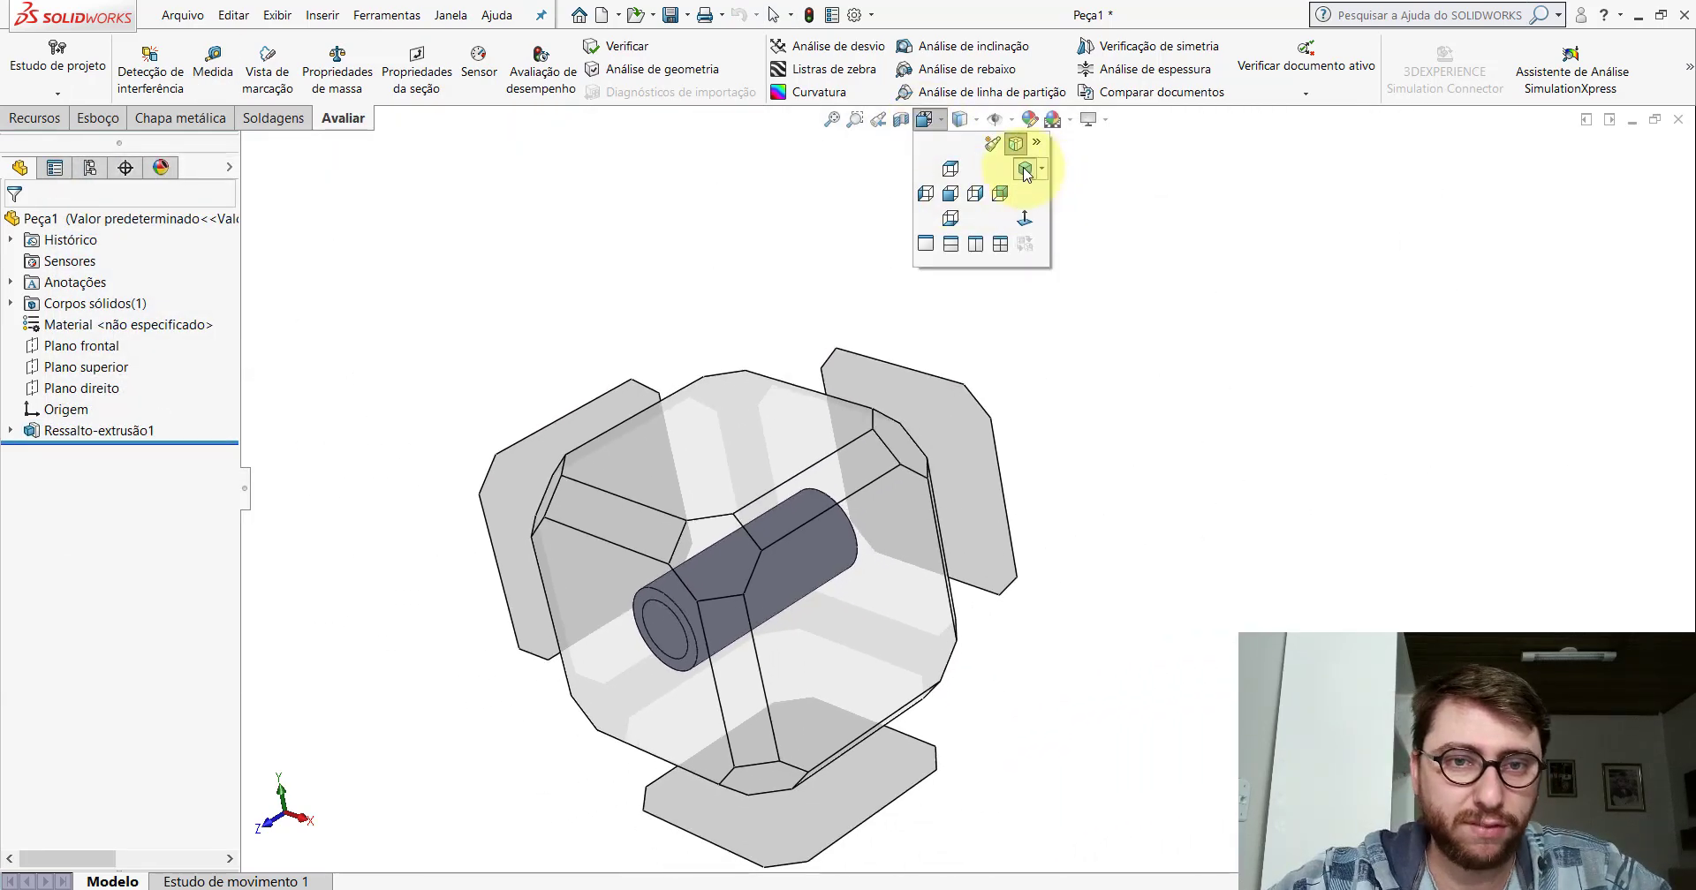
click(1025, 173)
scroll(1047, 481, up, 3)
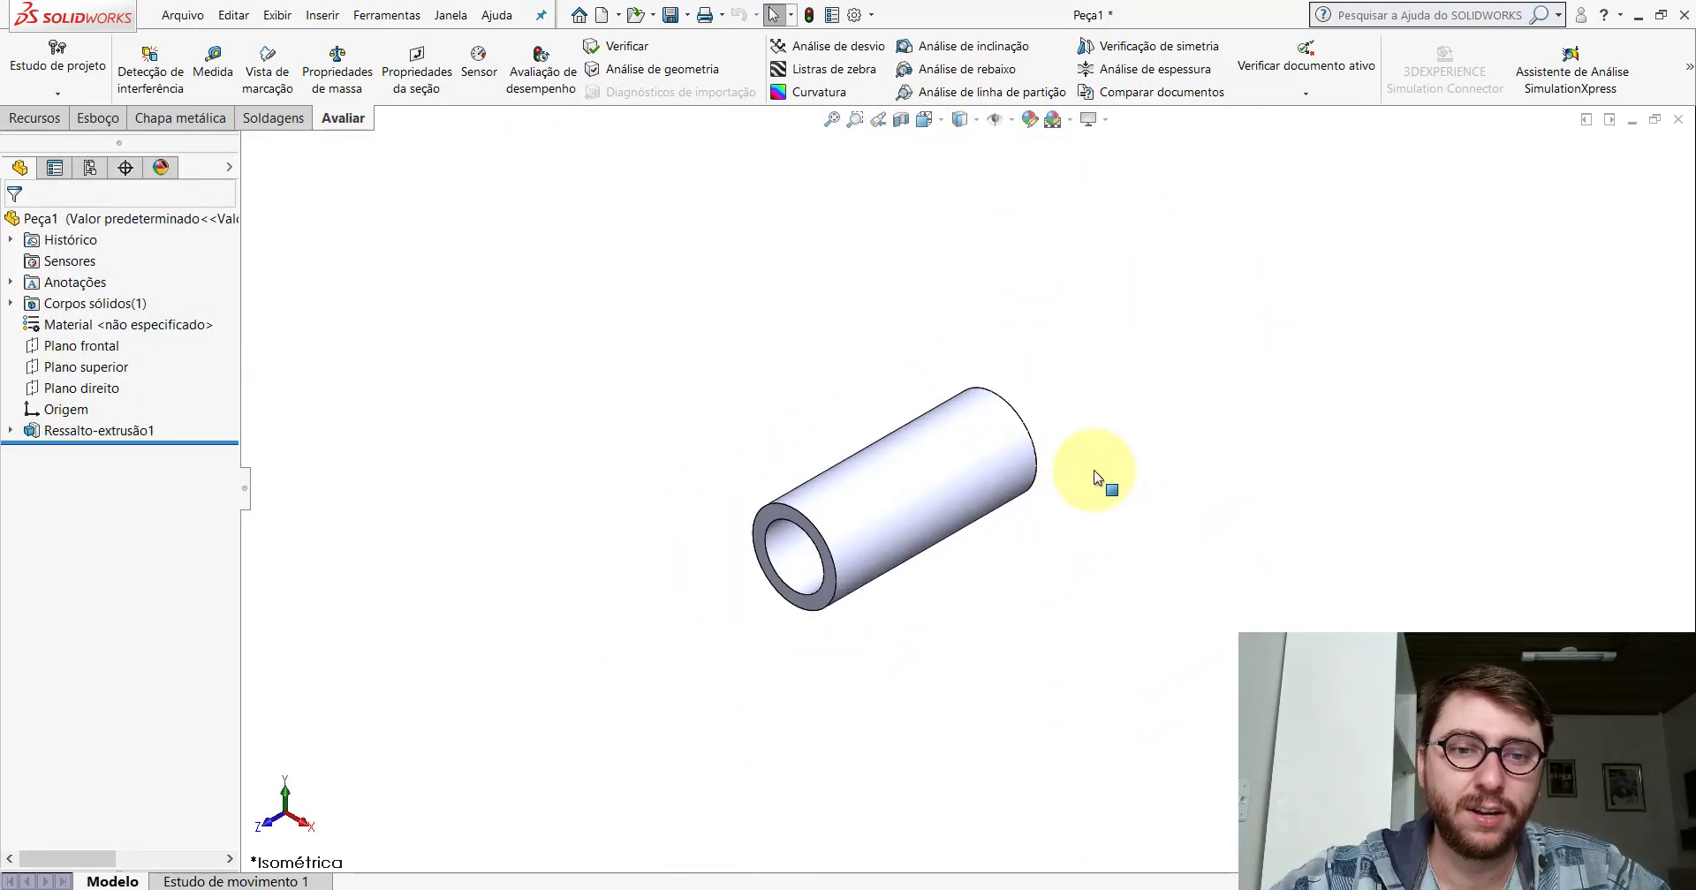
scroll(1094, 477, down, 2)
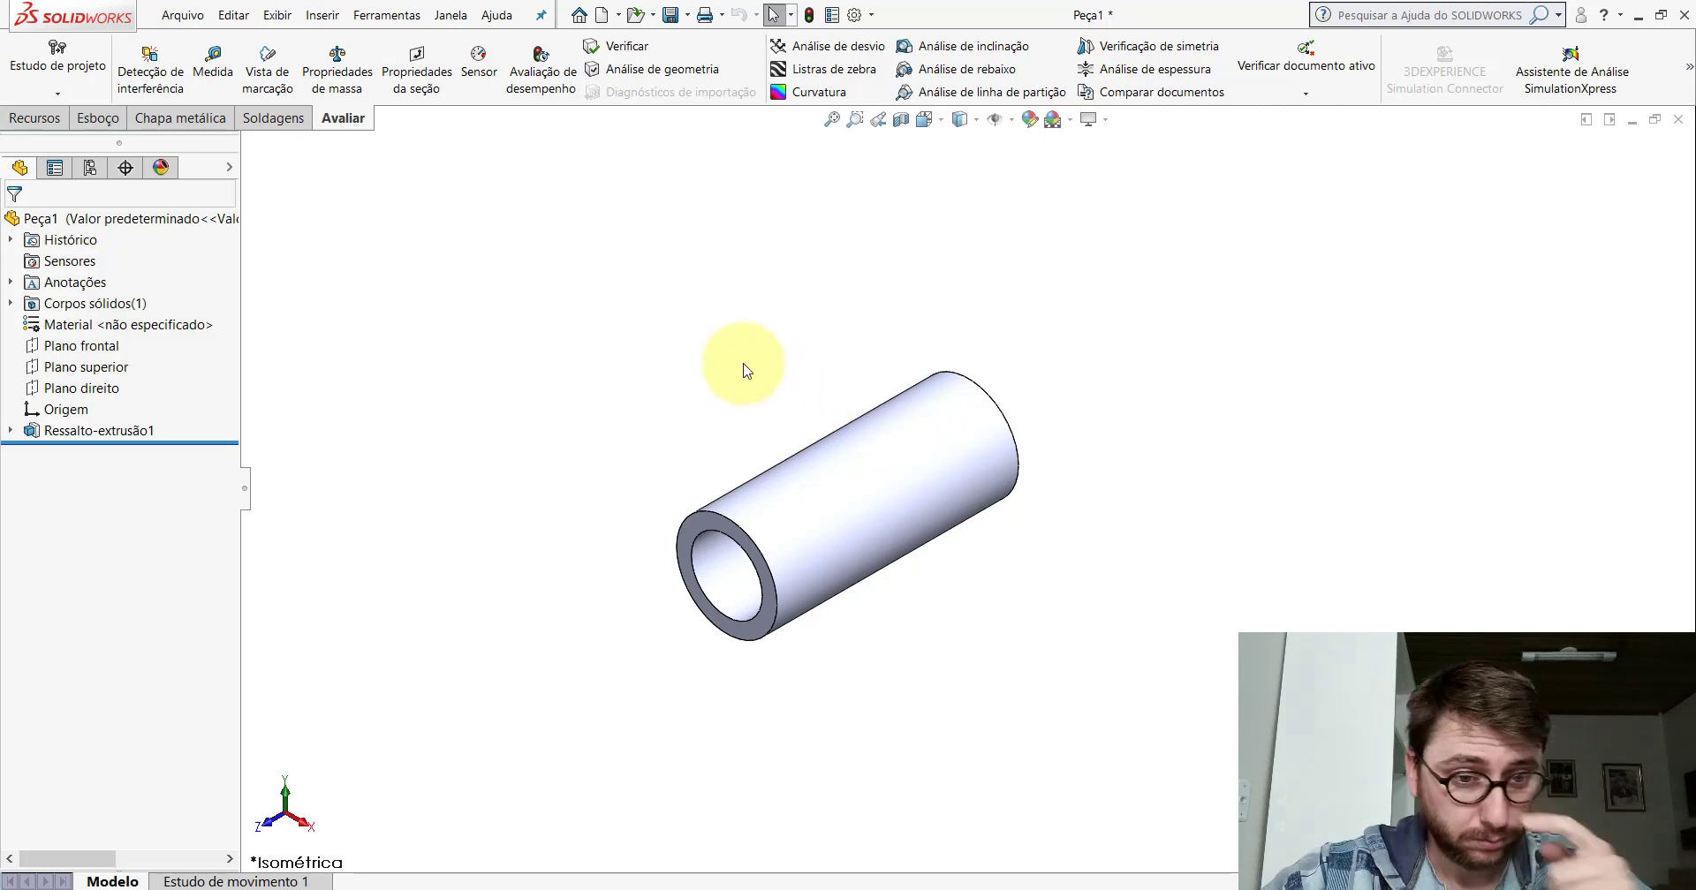
Switch to the PP-GR(109)2100. part and measure its chamfer from the end face to the chamfer's outer edge.
mouse_move(786, 888)
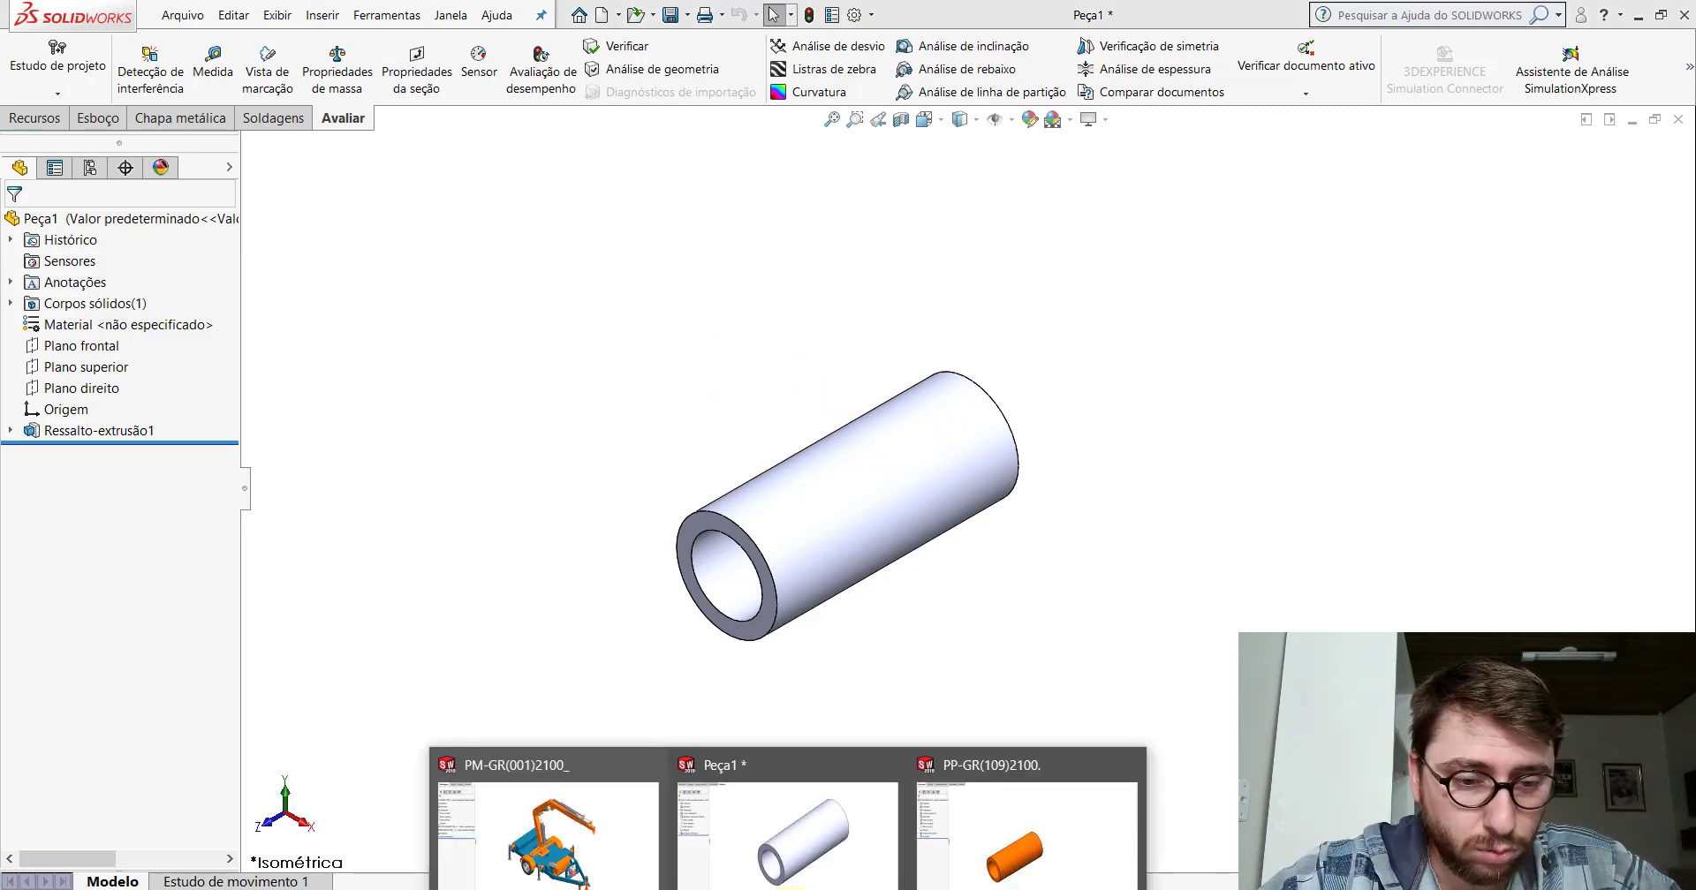
click(929, 829)
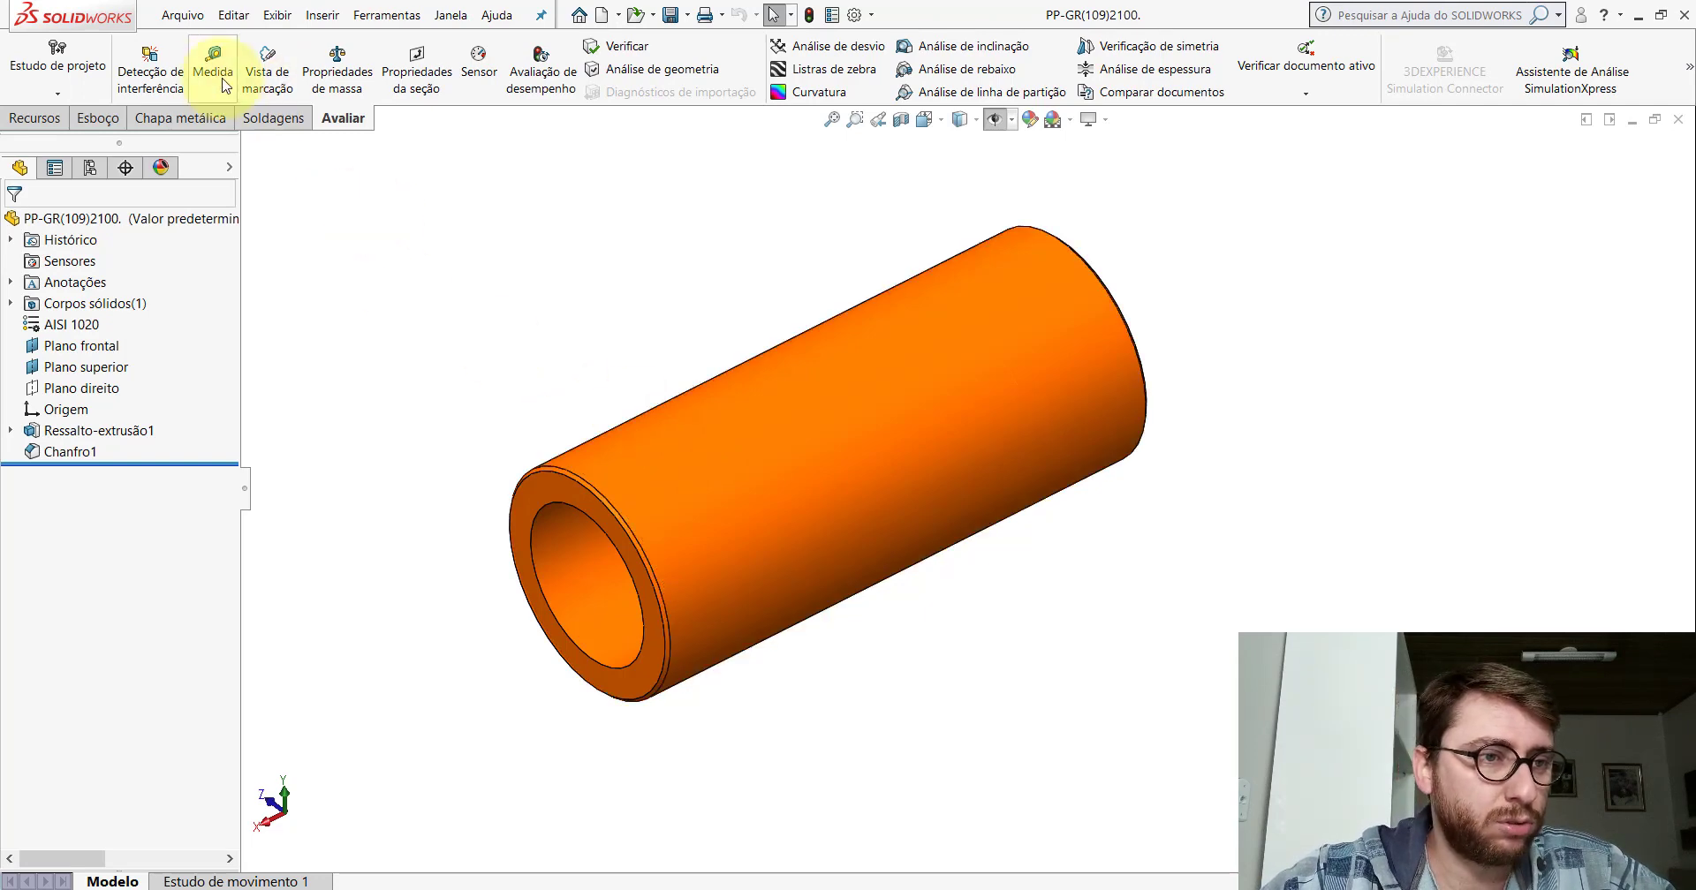
click(223, 84)
scroll(651, 511, down, 5)
click(710, 303)
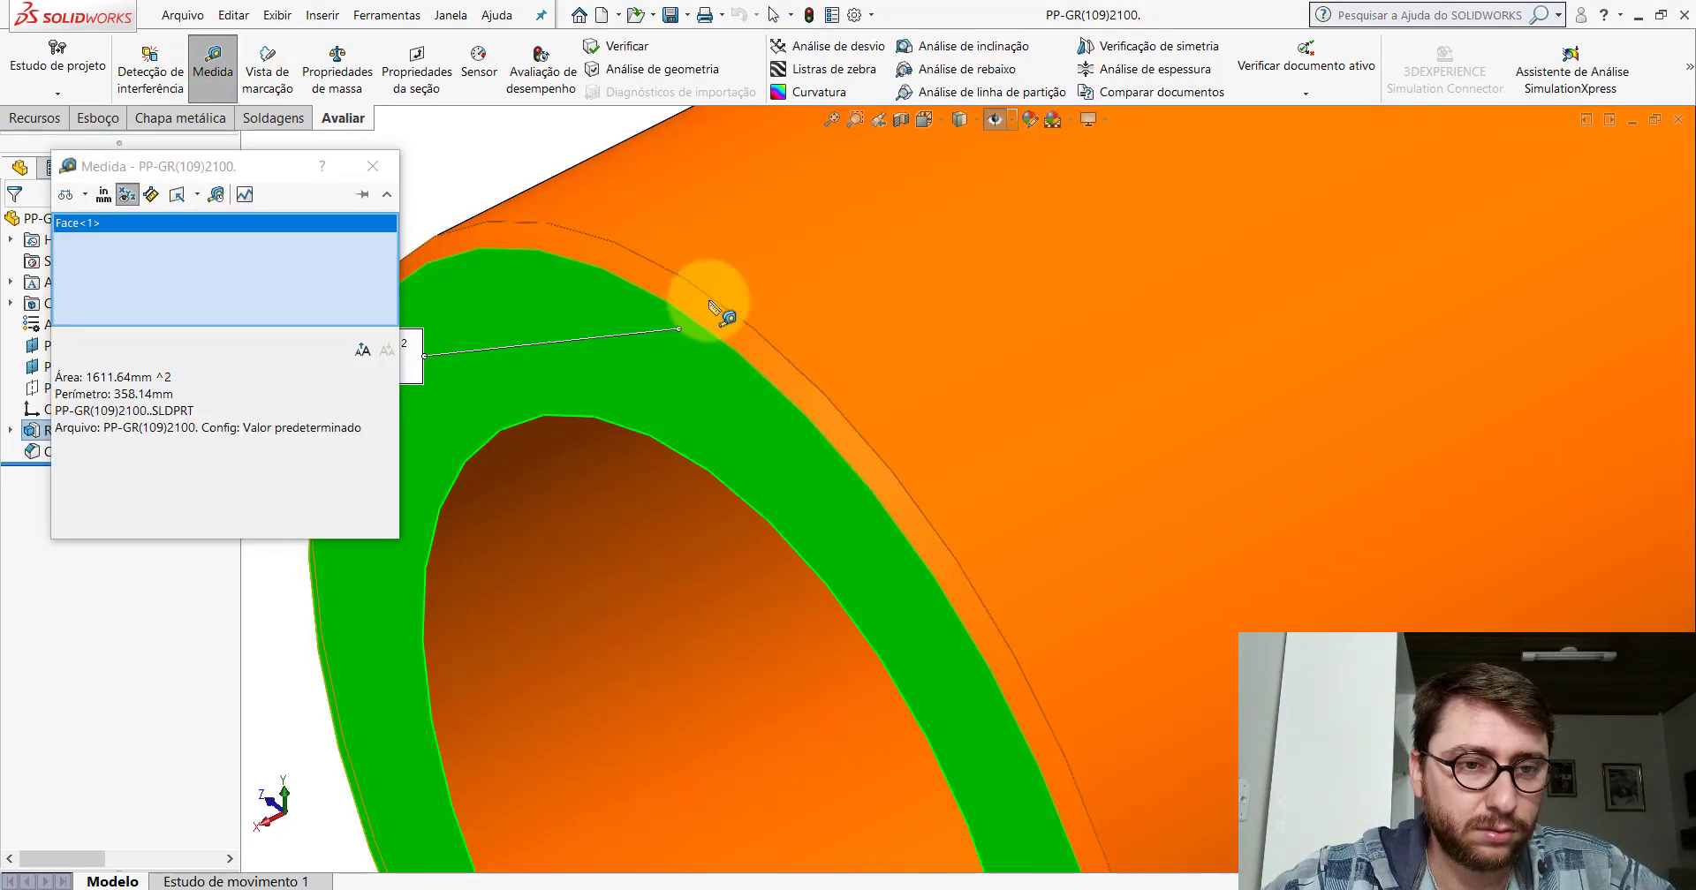
click(708, 296)
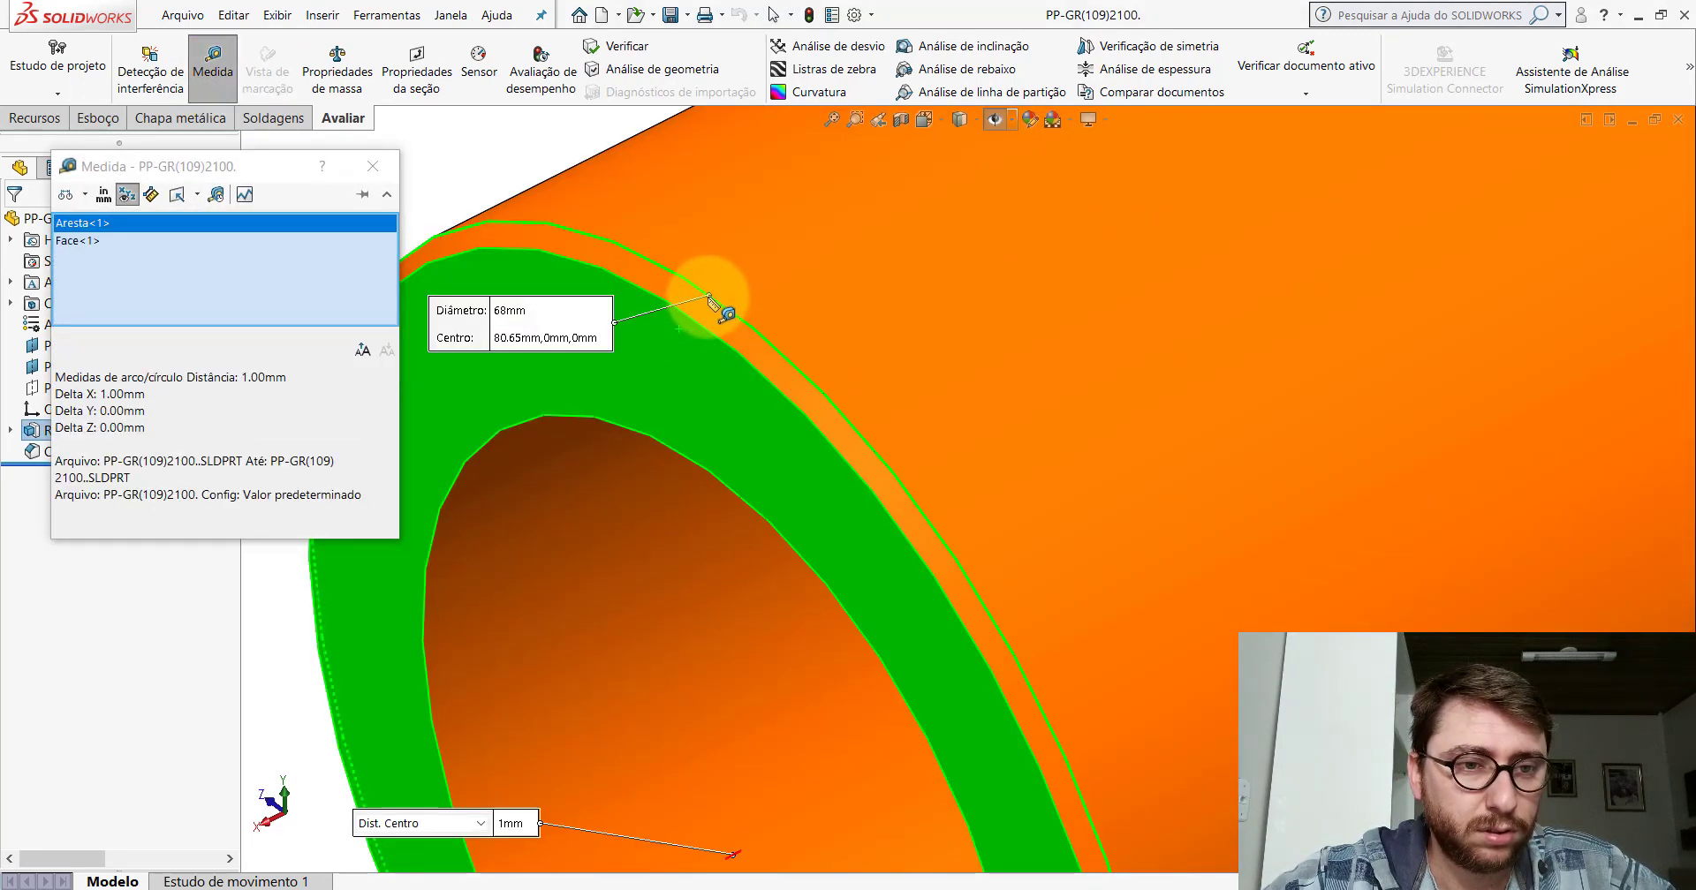
scroll(707, 302, up, 5)
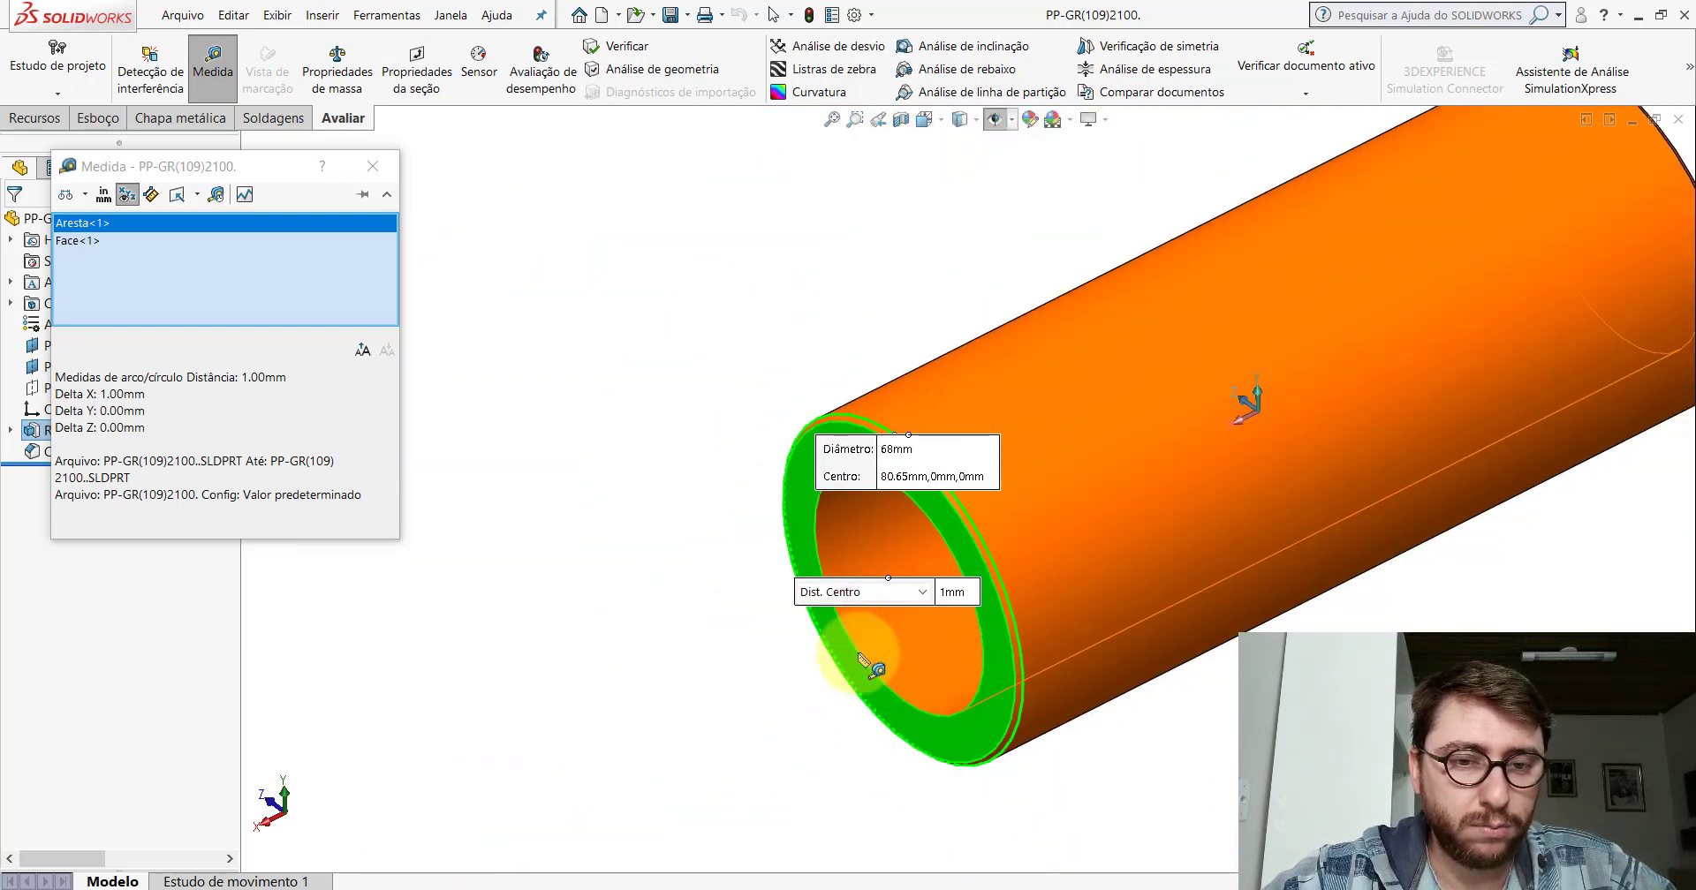
scroll(1096, 590, up, 2)
scroll(1191, 588, down, 3)
key(Escape)
scroll(1184, 442, up, 5)
scroll(1175, 411, down, 3)
middle_drag(1117, 406, 1189, 409)
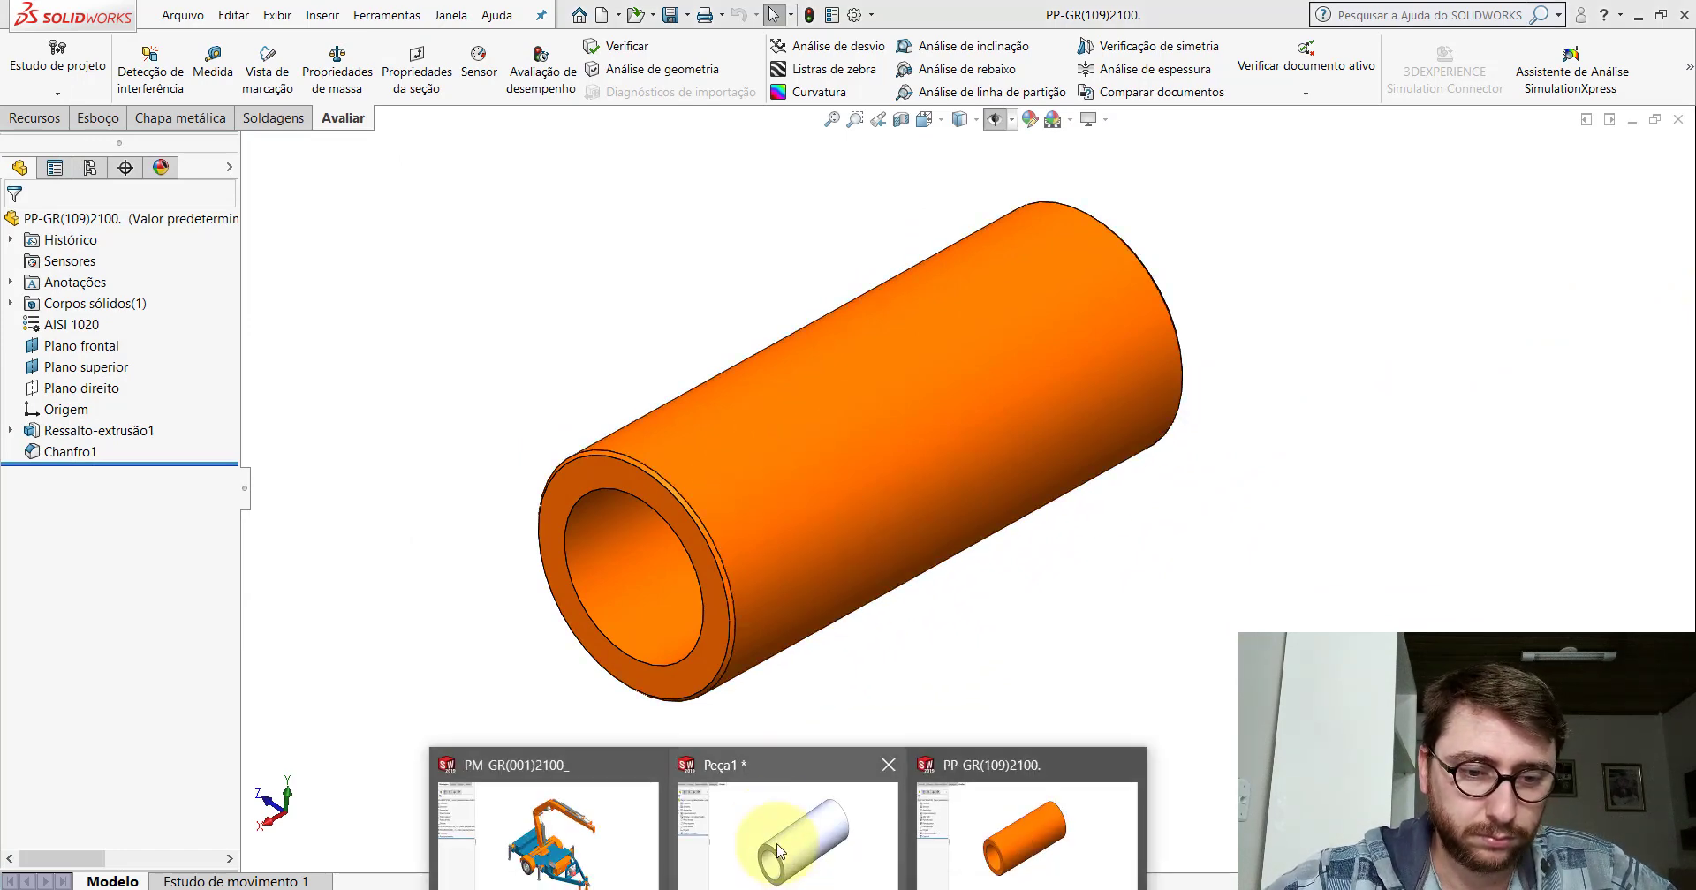
In Peça1, chamfer the outer circular edges at both tube ends with a 1 mm distance and 45° angle.
key(ctrl+Tab)
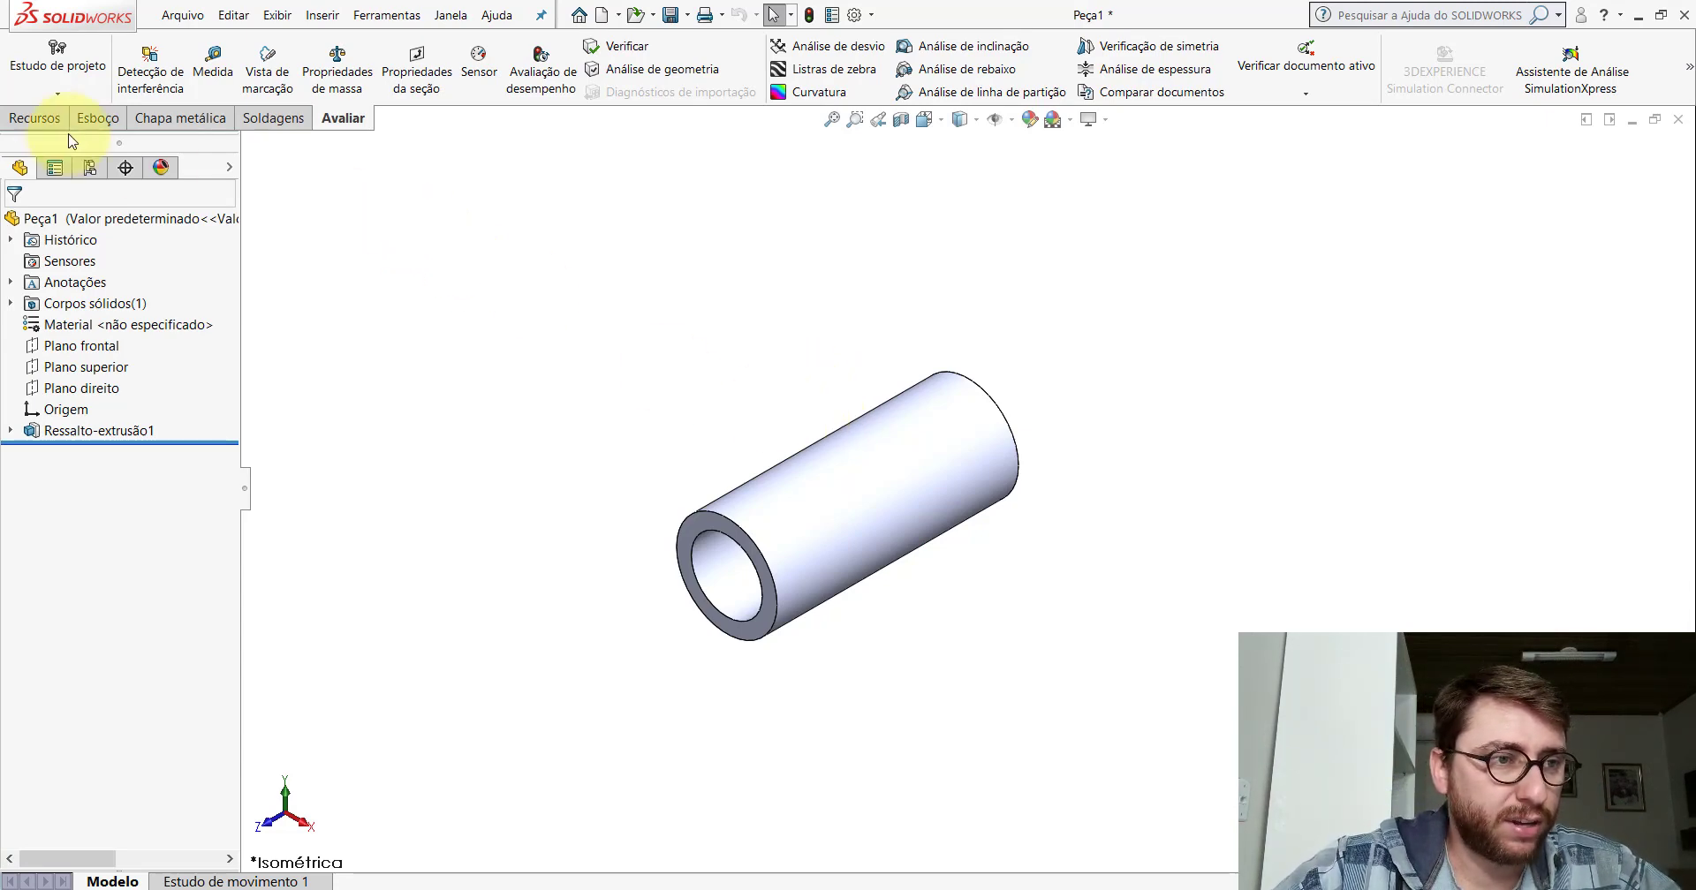
click(36, 118)
click(746, 93)
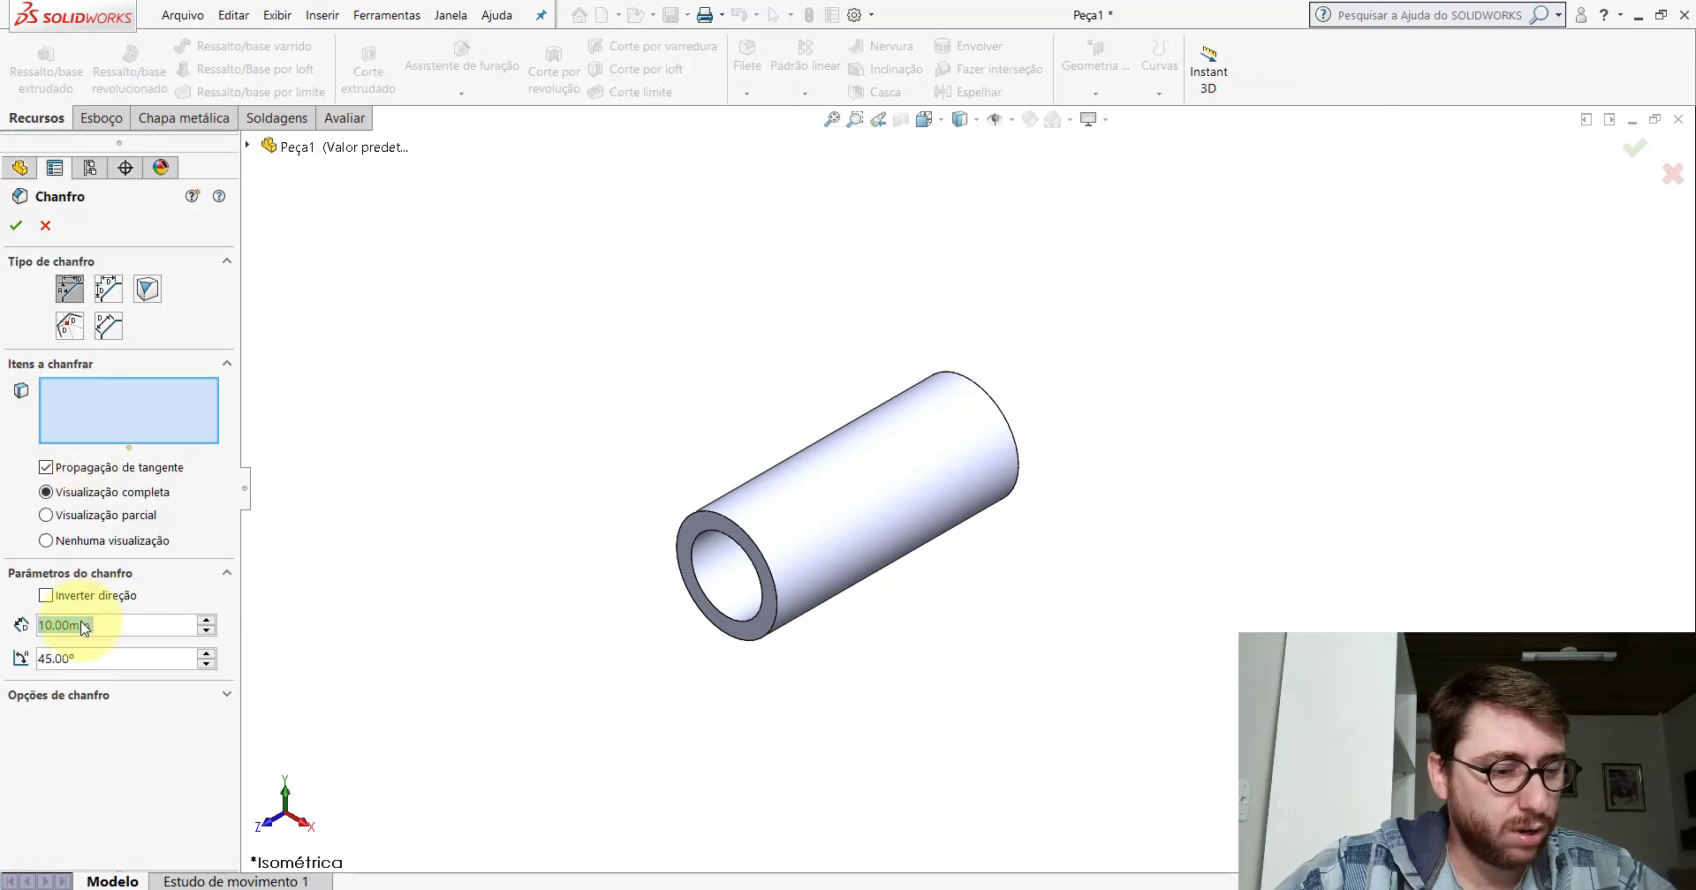
text(1)
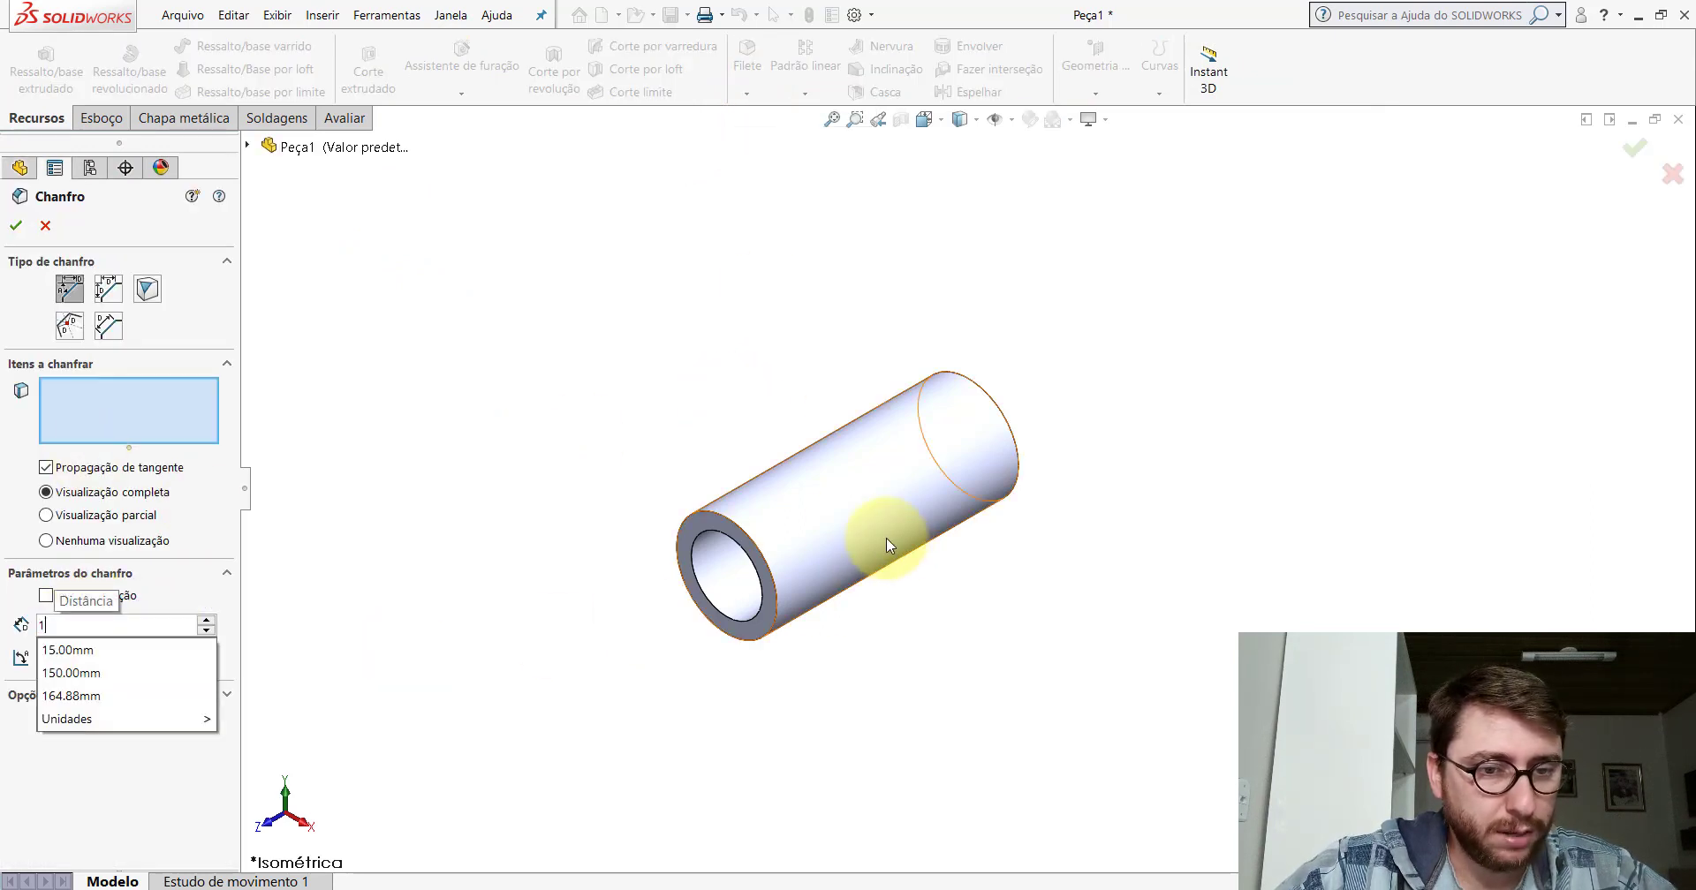
click(733, 530)
click(976, 389)
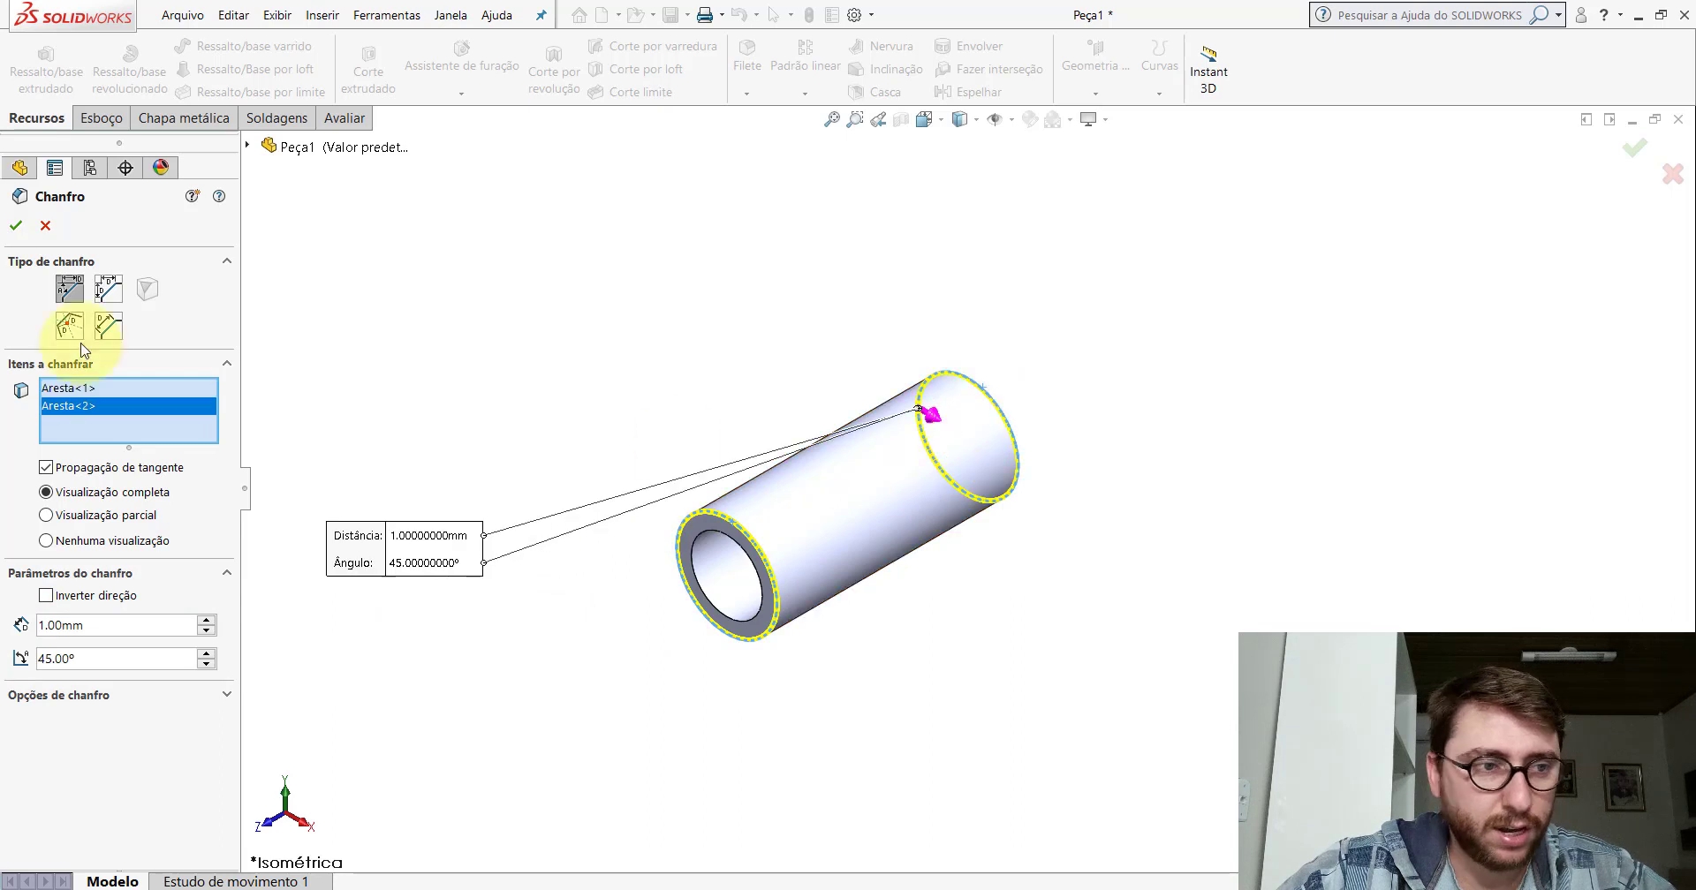
click(18, 228)
Examine the chamfered tube and the position of Plano direito along its length.
scroll(1021, 517, up, 3)
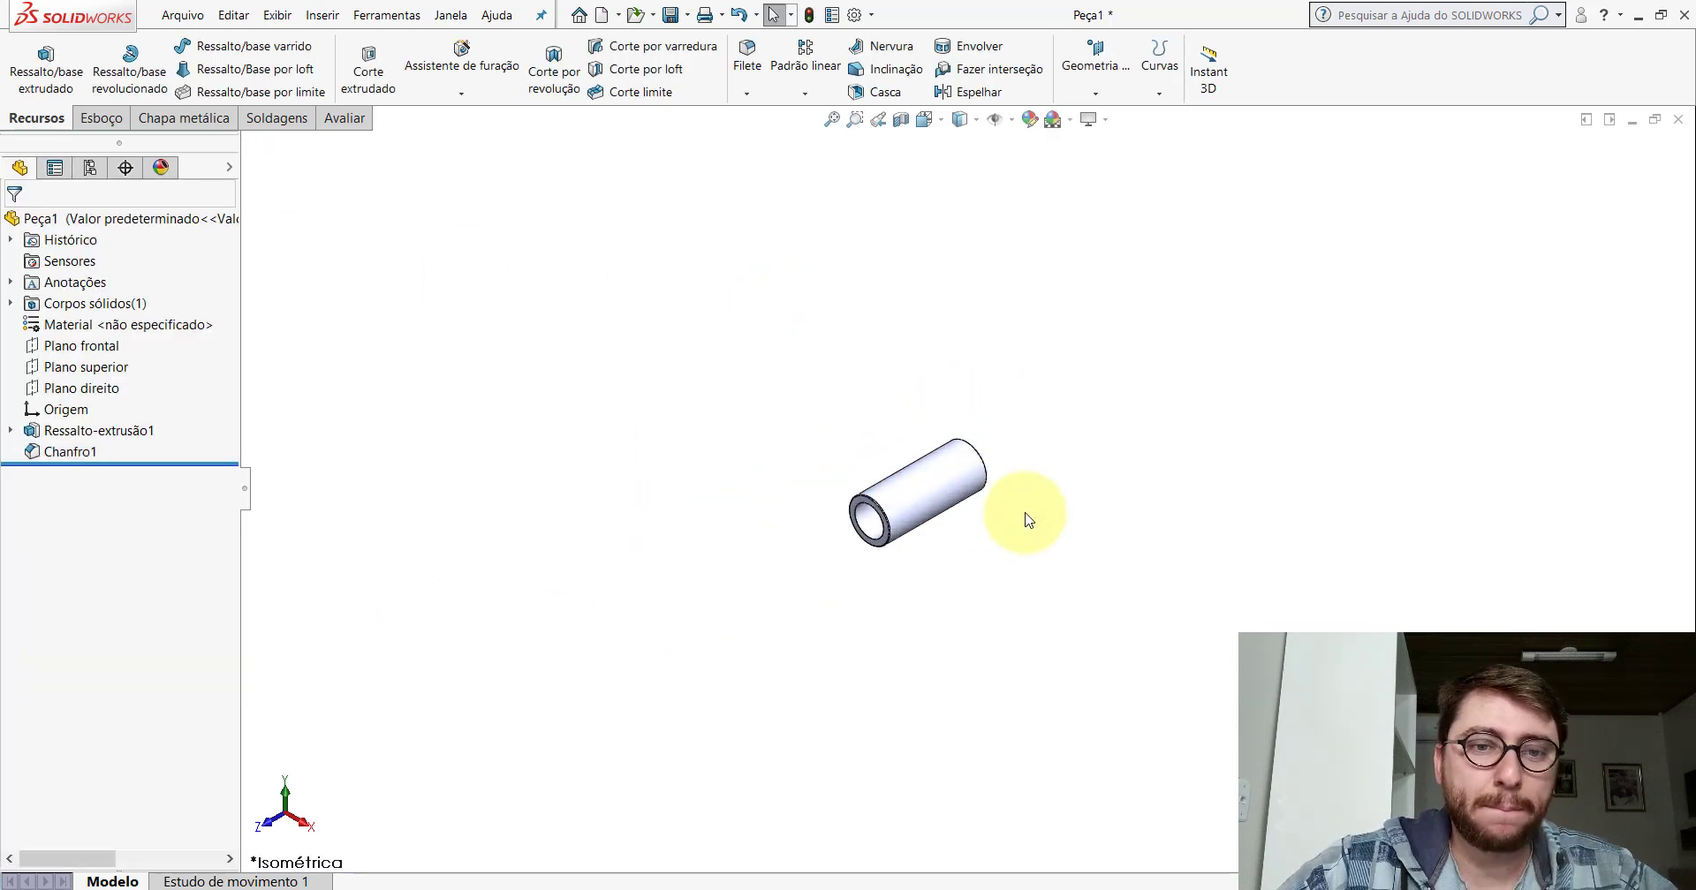
scroll(1029, 521, down, 3)
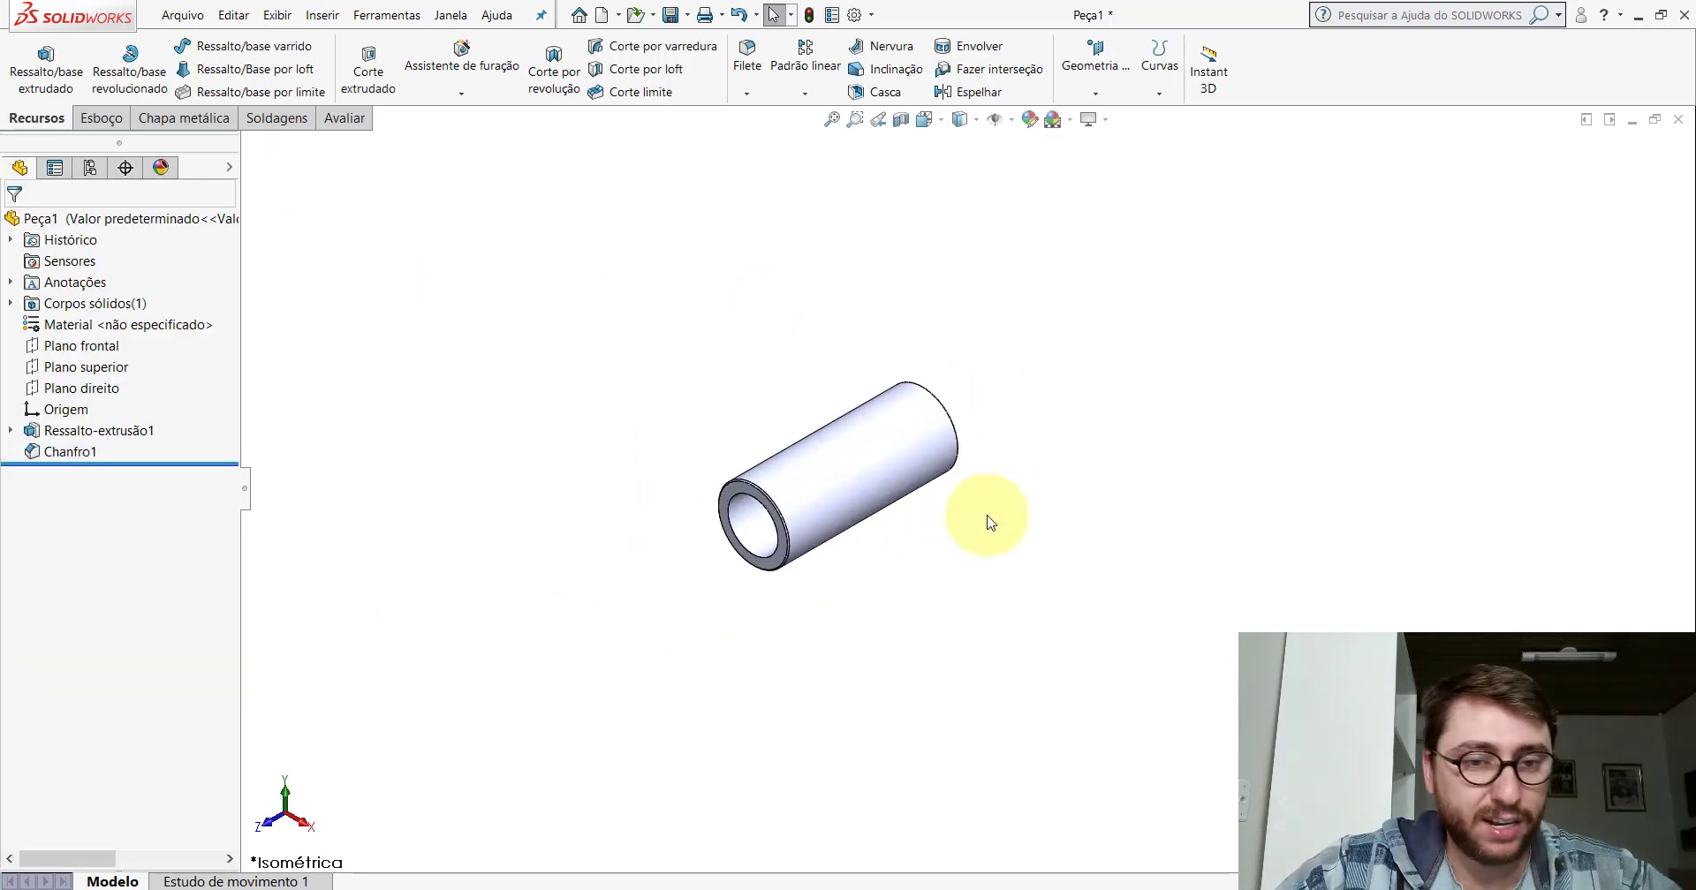
scroll(864, 495, down, 6)
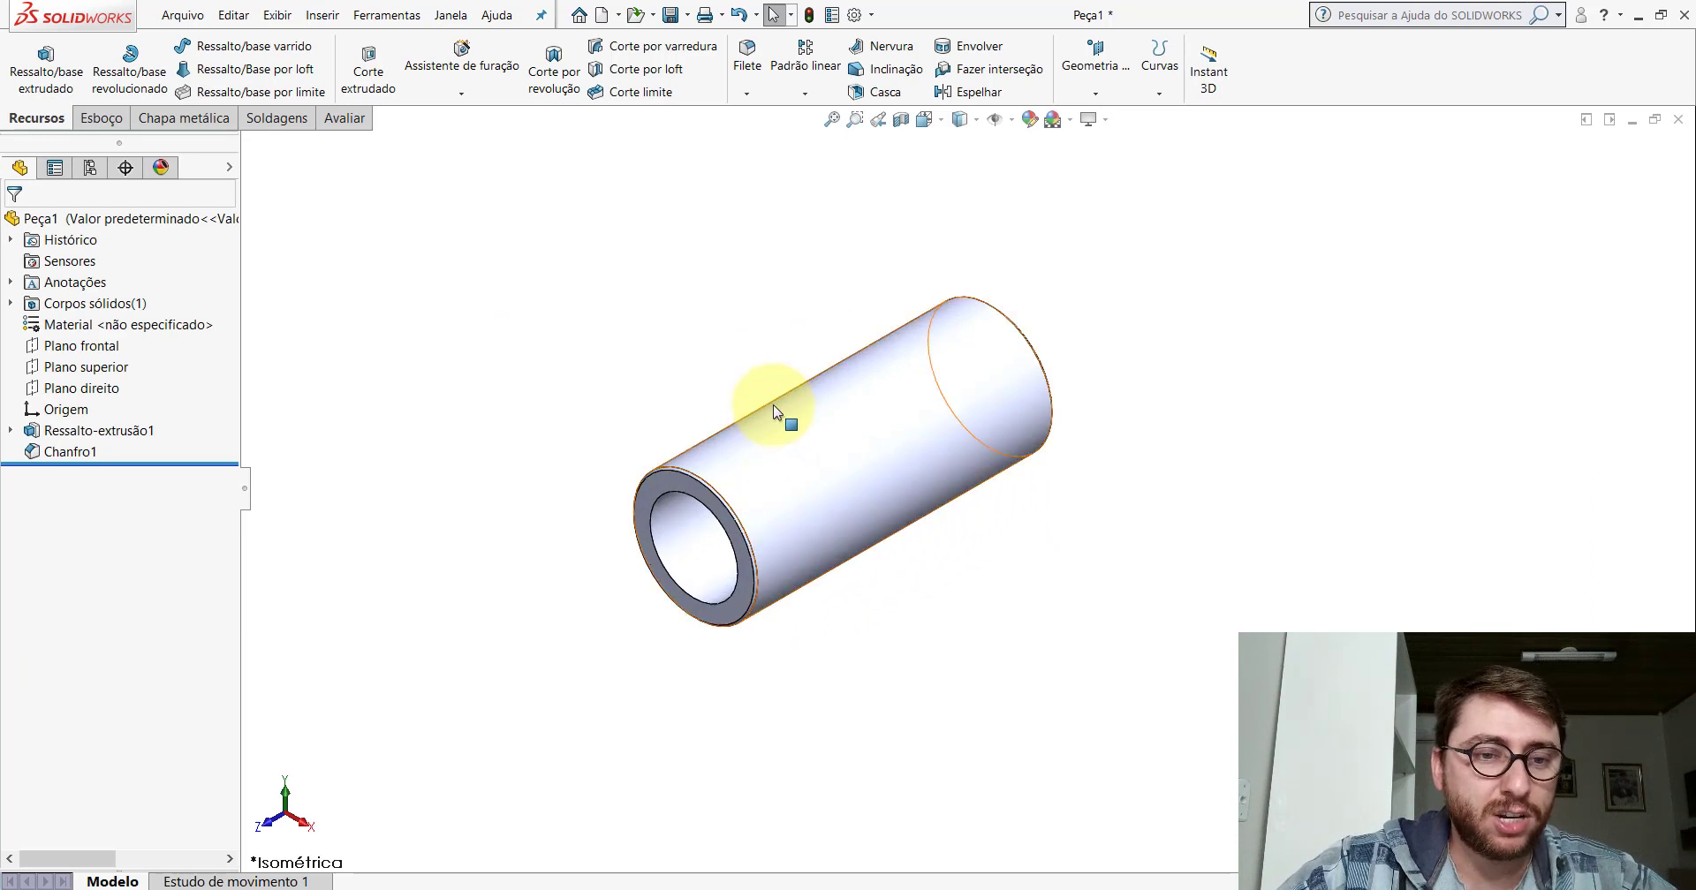
click(83, 388)
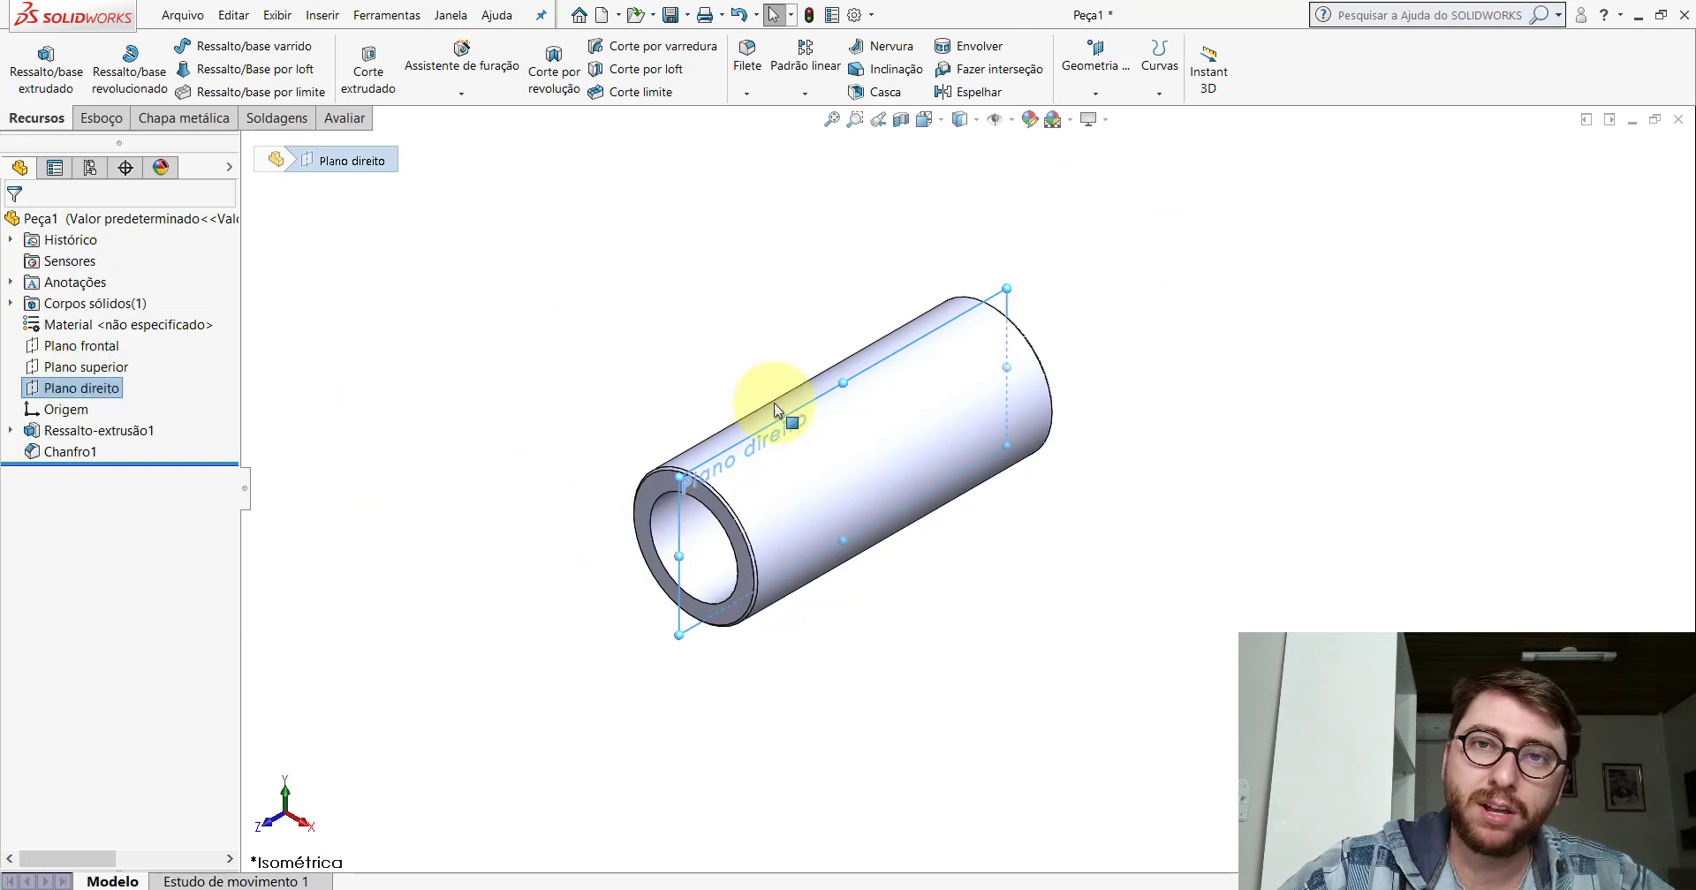
click(592, 340)
scroll(1002, 482, up, 3)
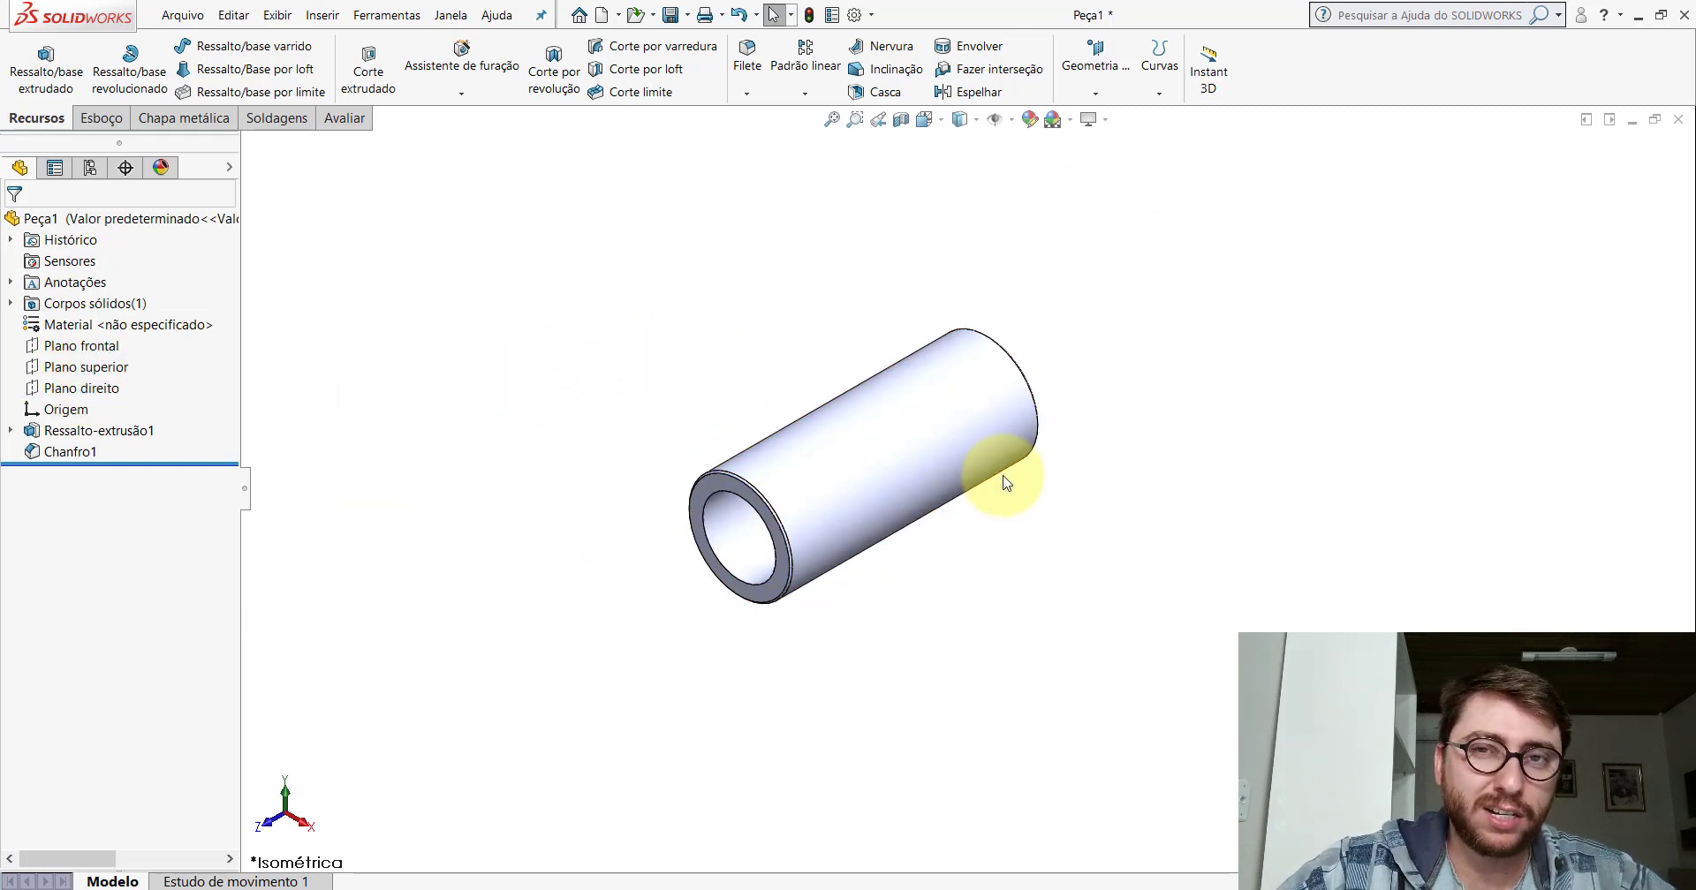
scroll(998, 496, down, 3)
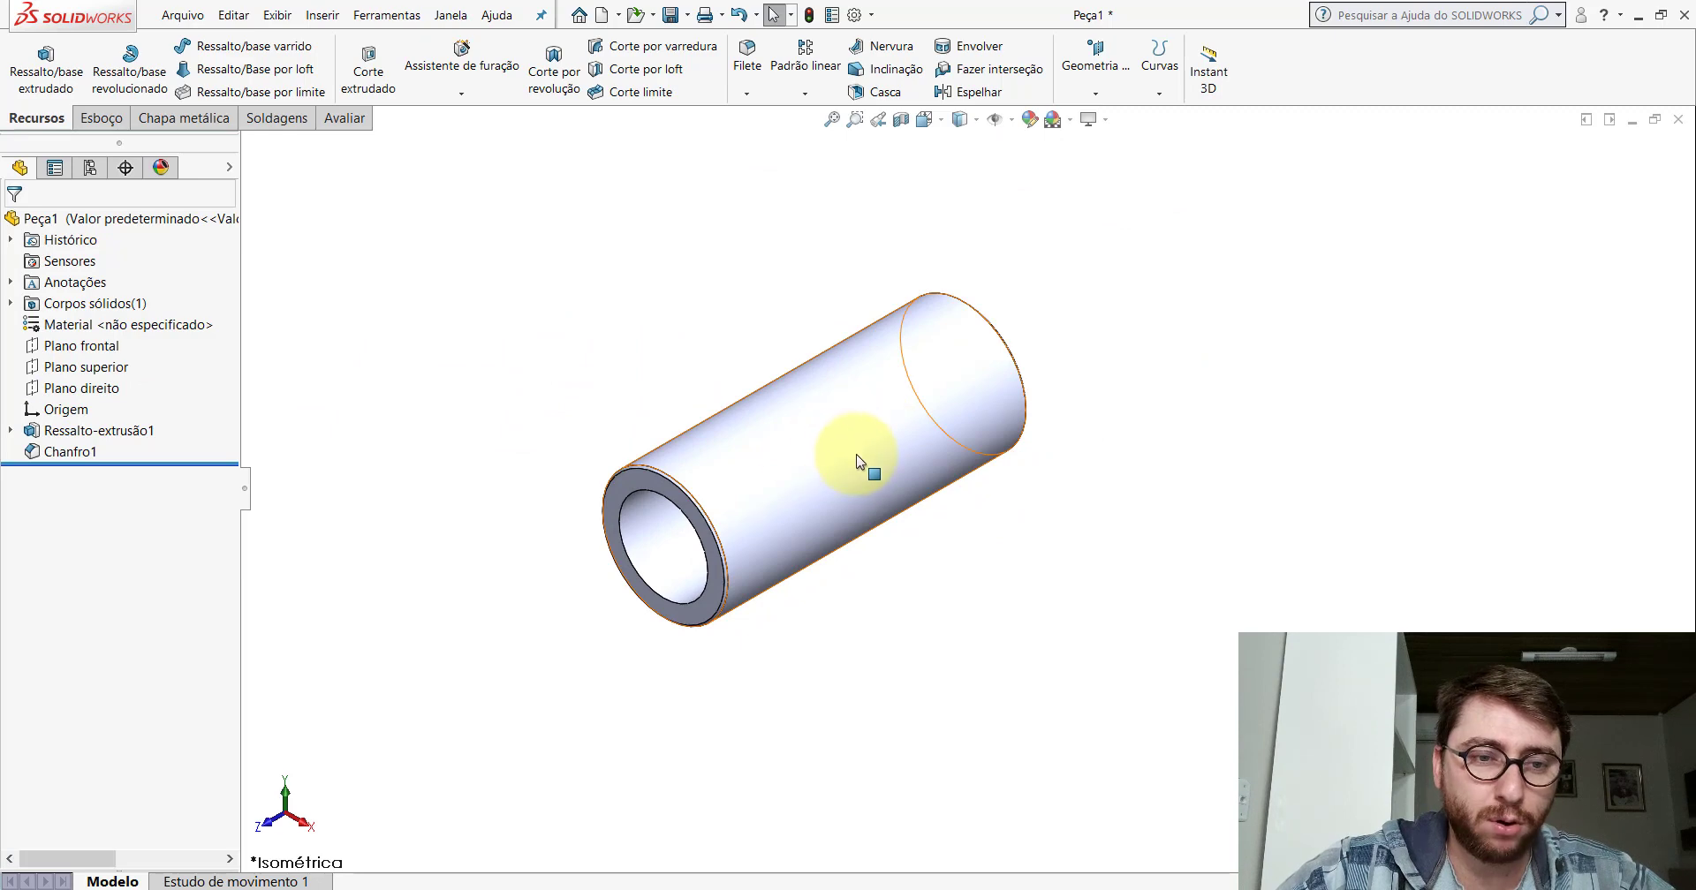
scroll(874, 473, down, 2)
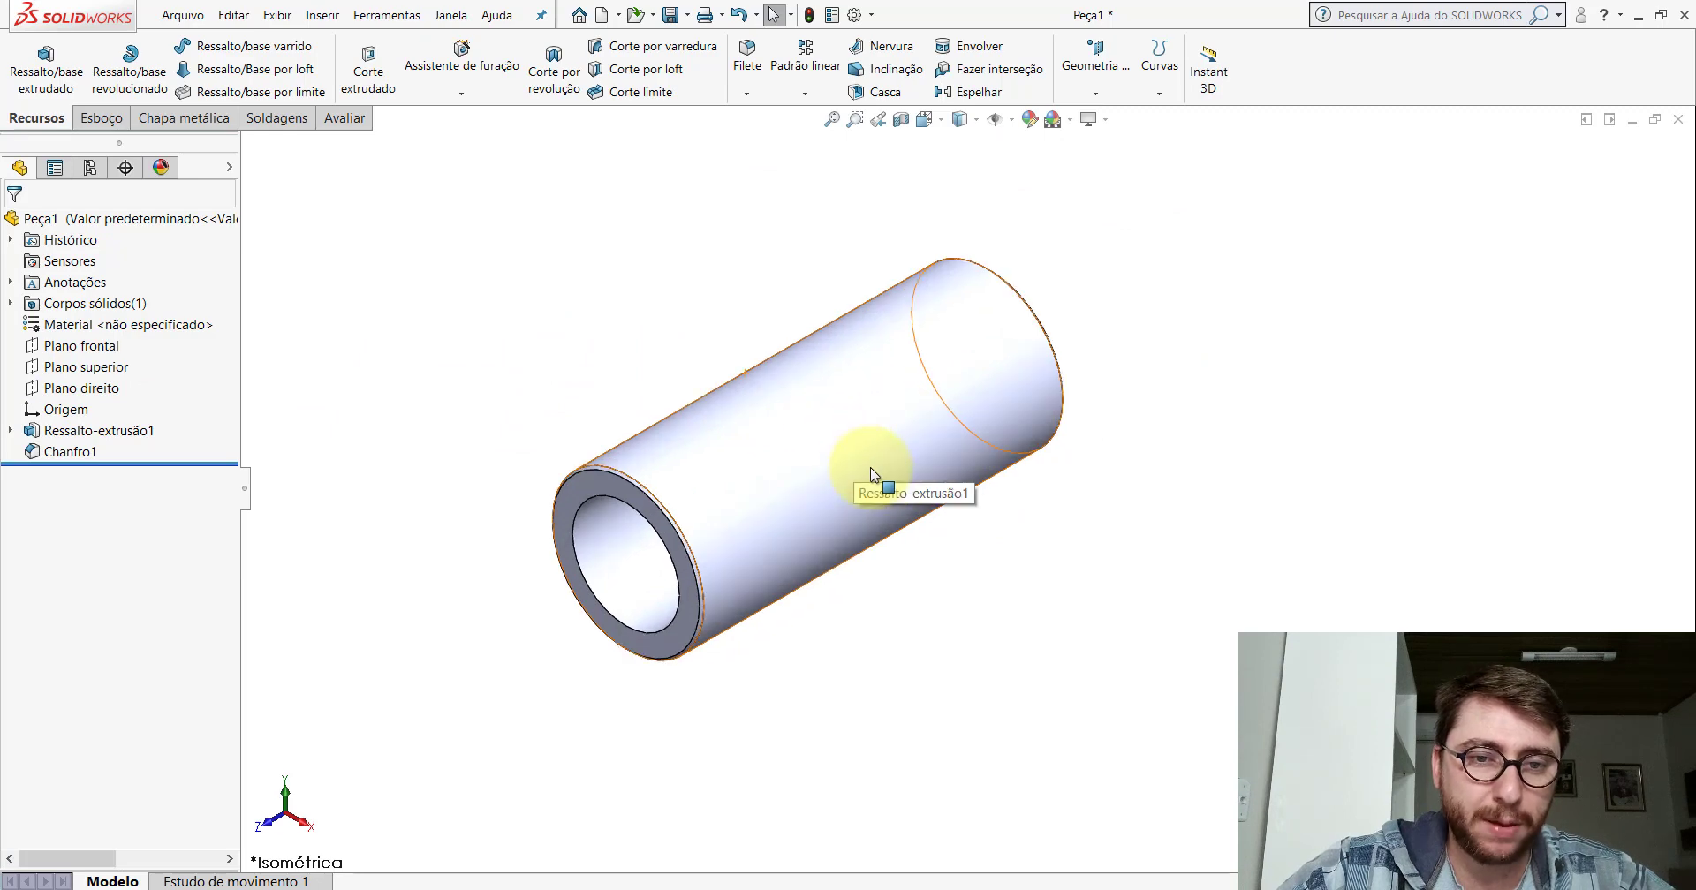
Delete the tube's extrusion Ressalto-extrusão1 and its two-circle sketch Esboço1 from Peça1.
right_click(31, 435)
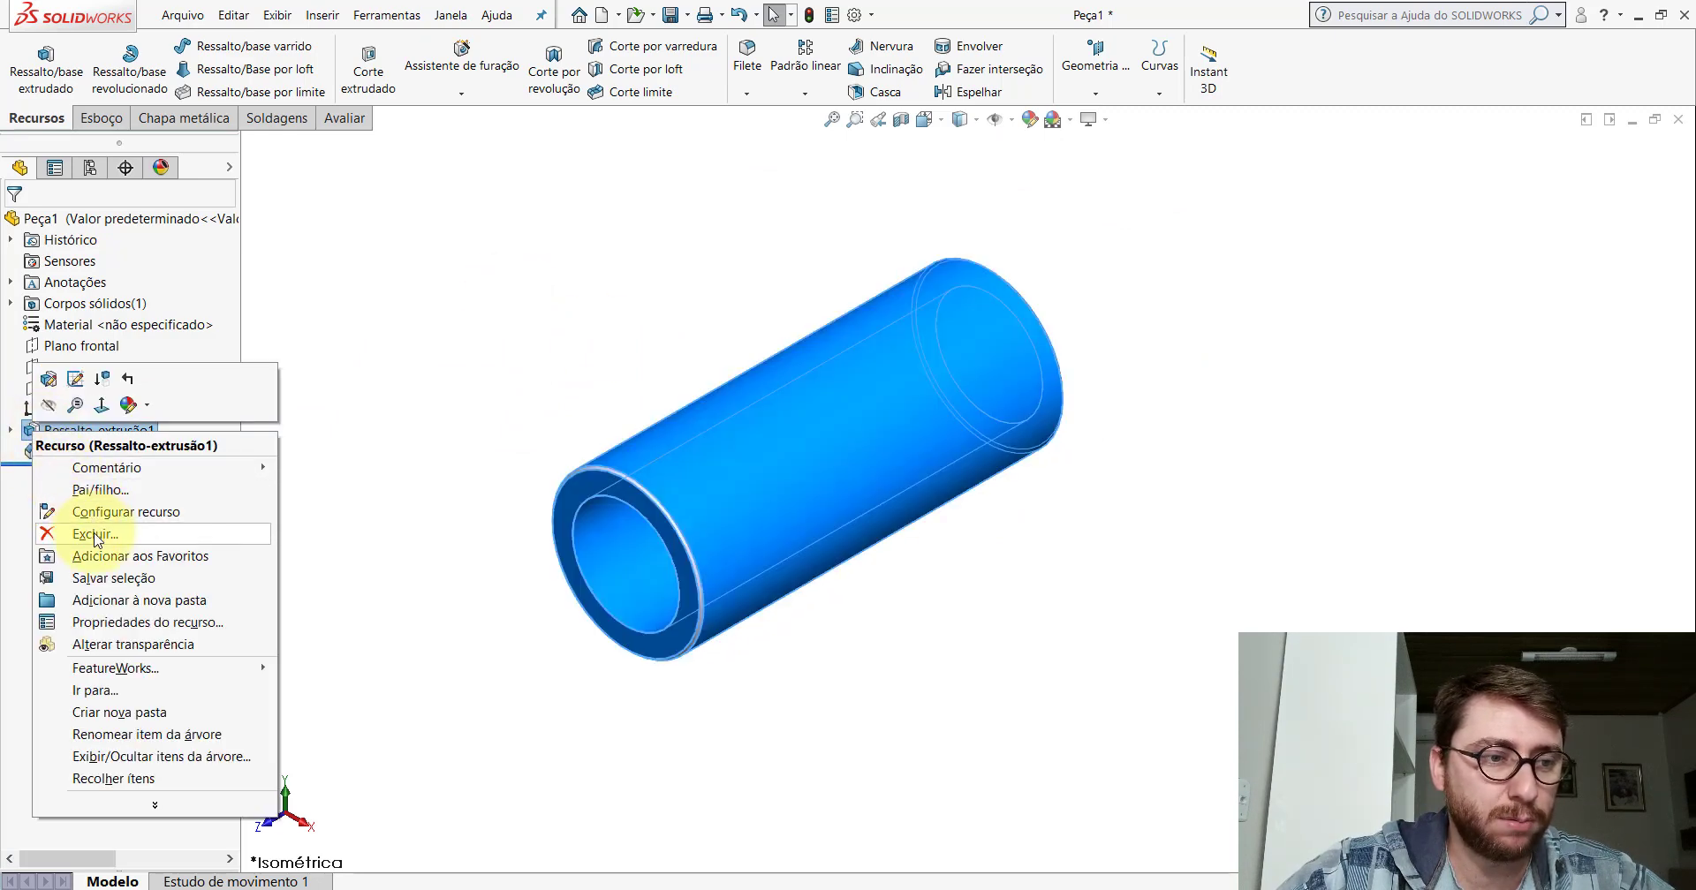
click(95, 535)
right_click(71, 412)
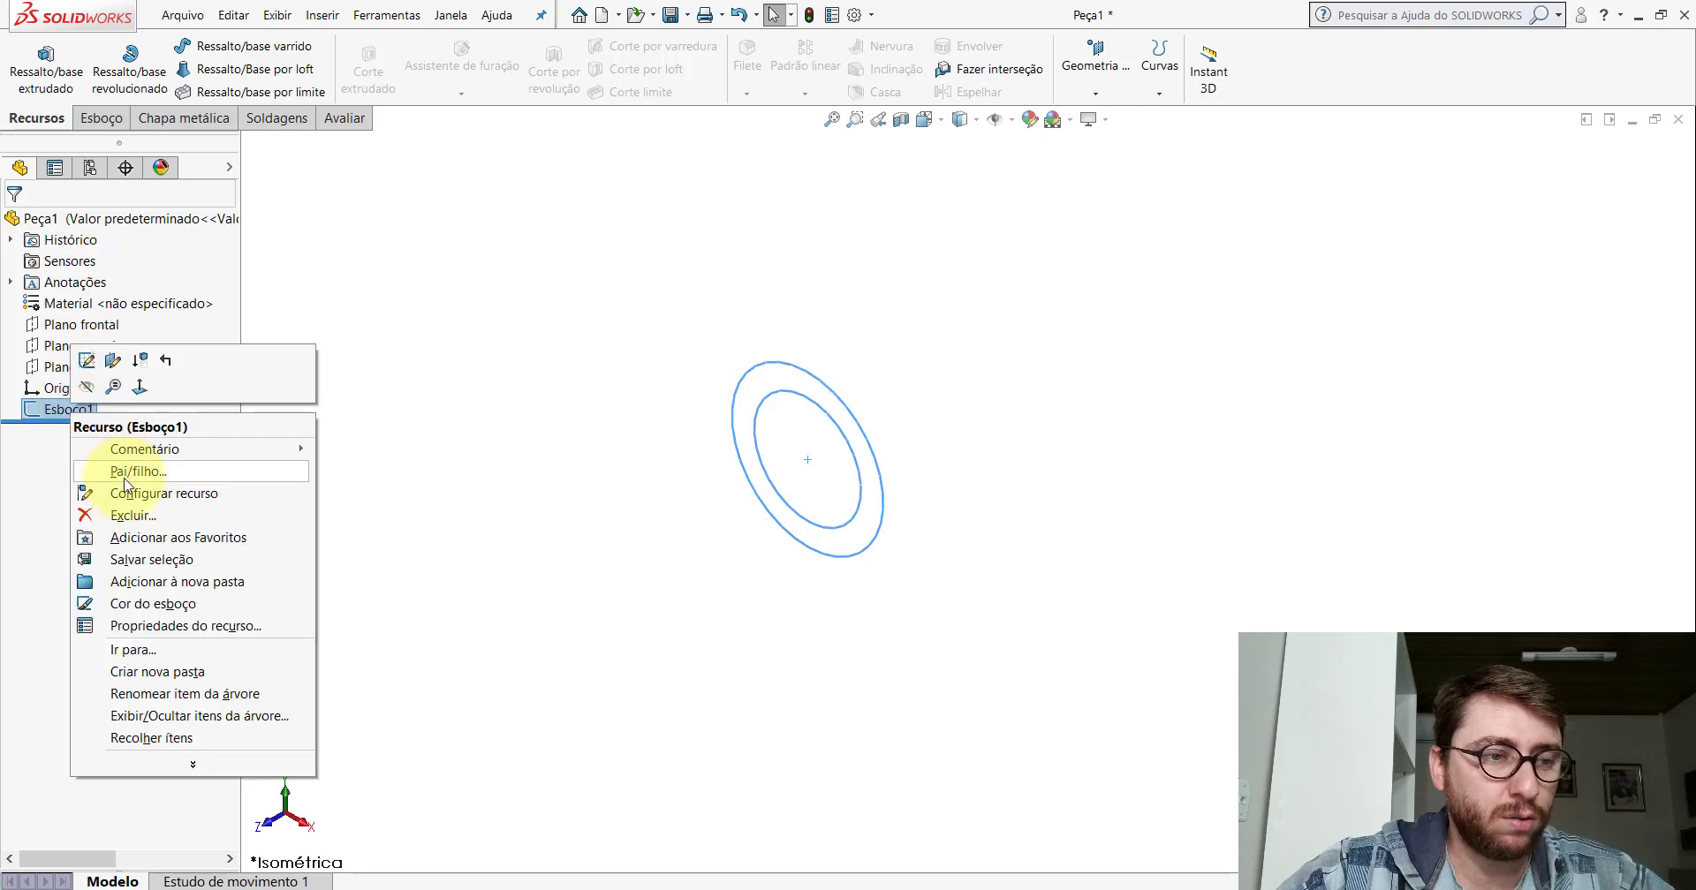
click(132, 514)
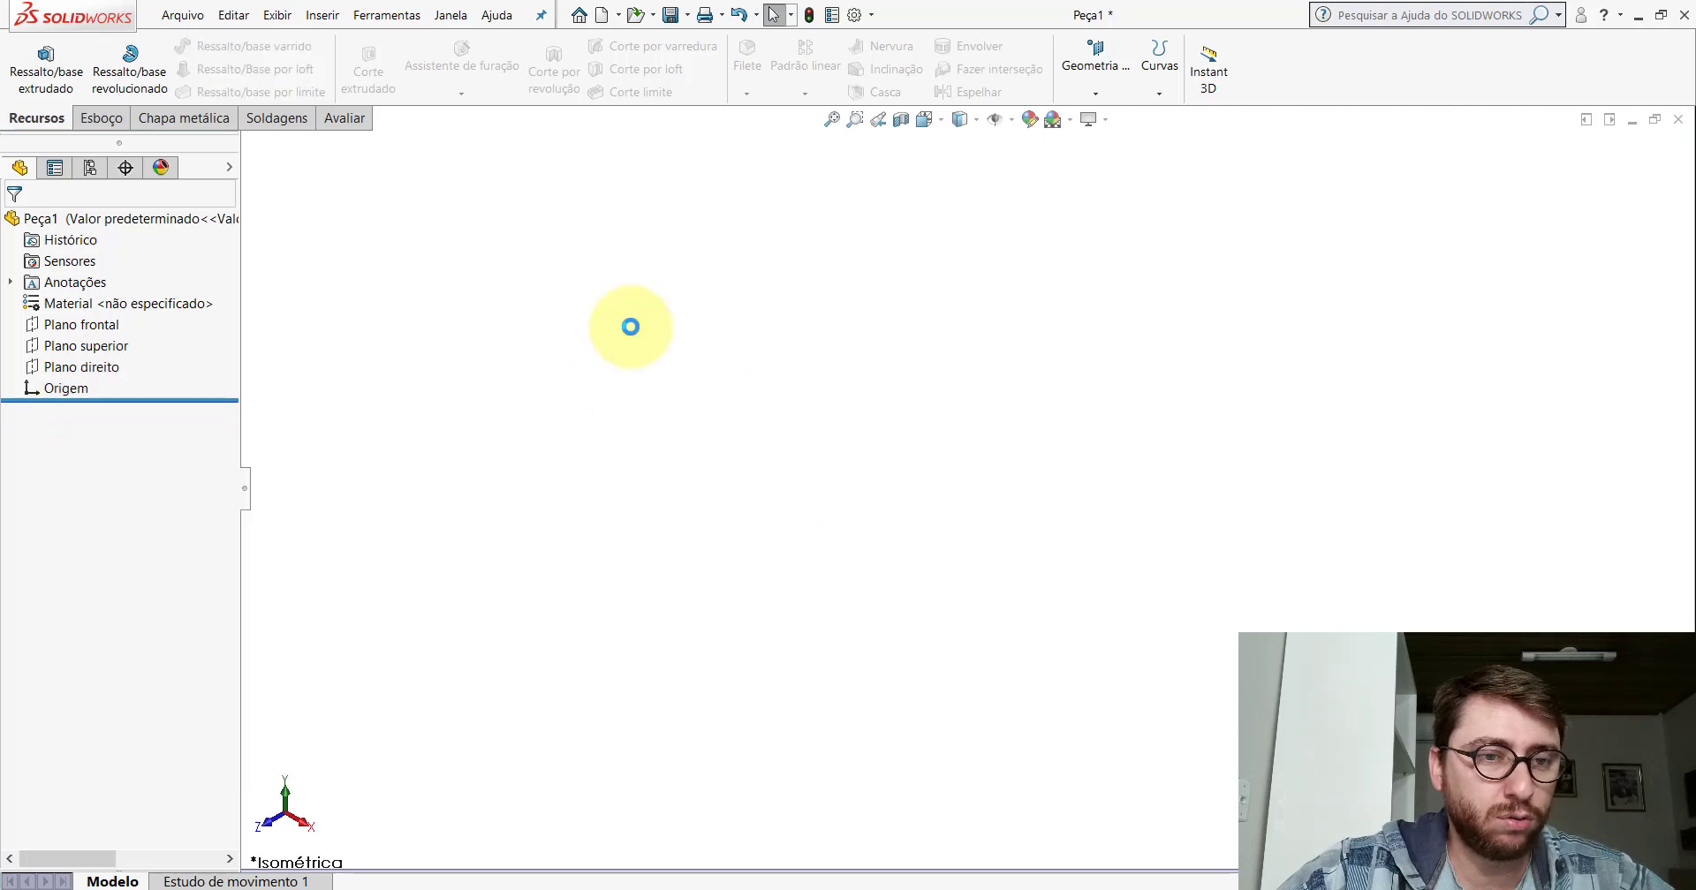
Start a sketch on Plano direito and draw a horizontal construction centerline passing through the origin.
click(64, 371)
click(84, 354)
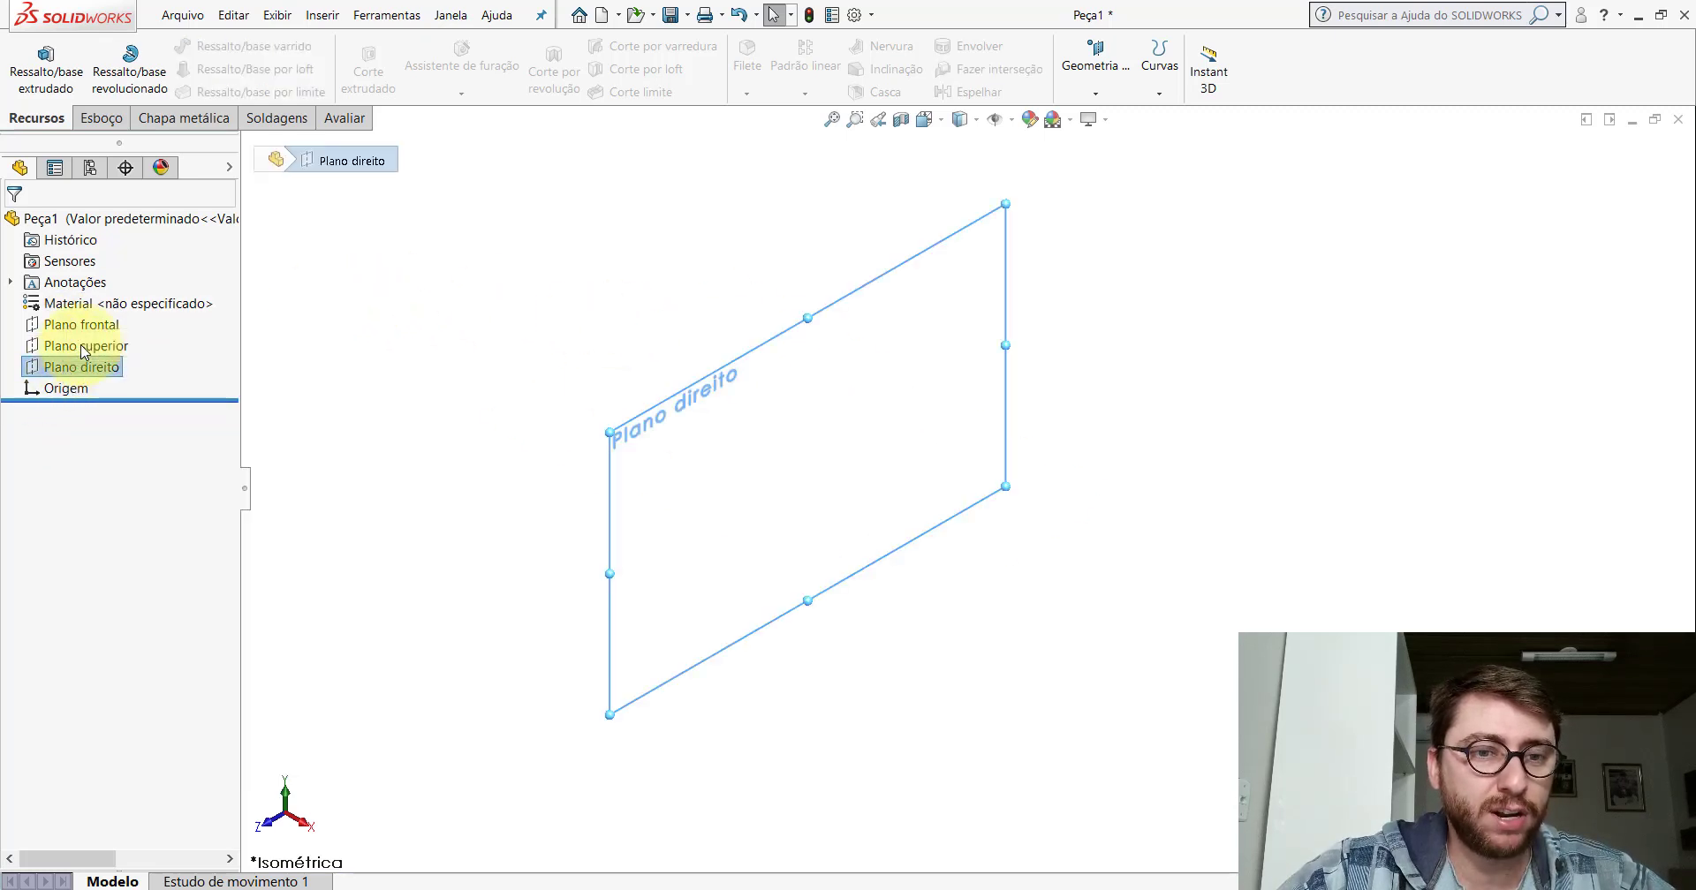
click(523, 284)
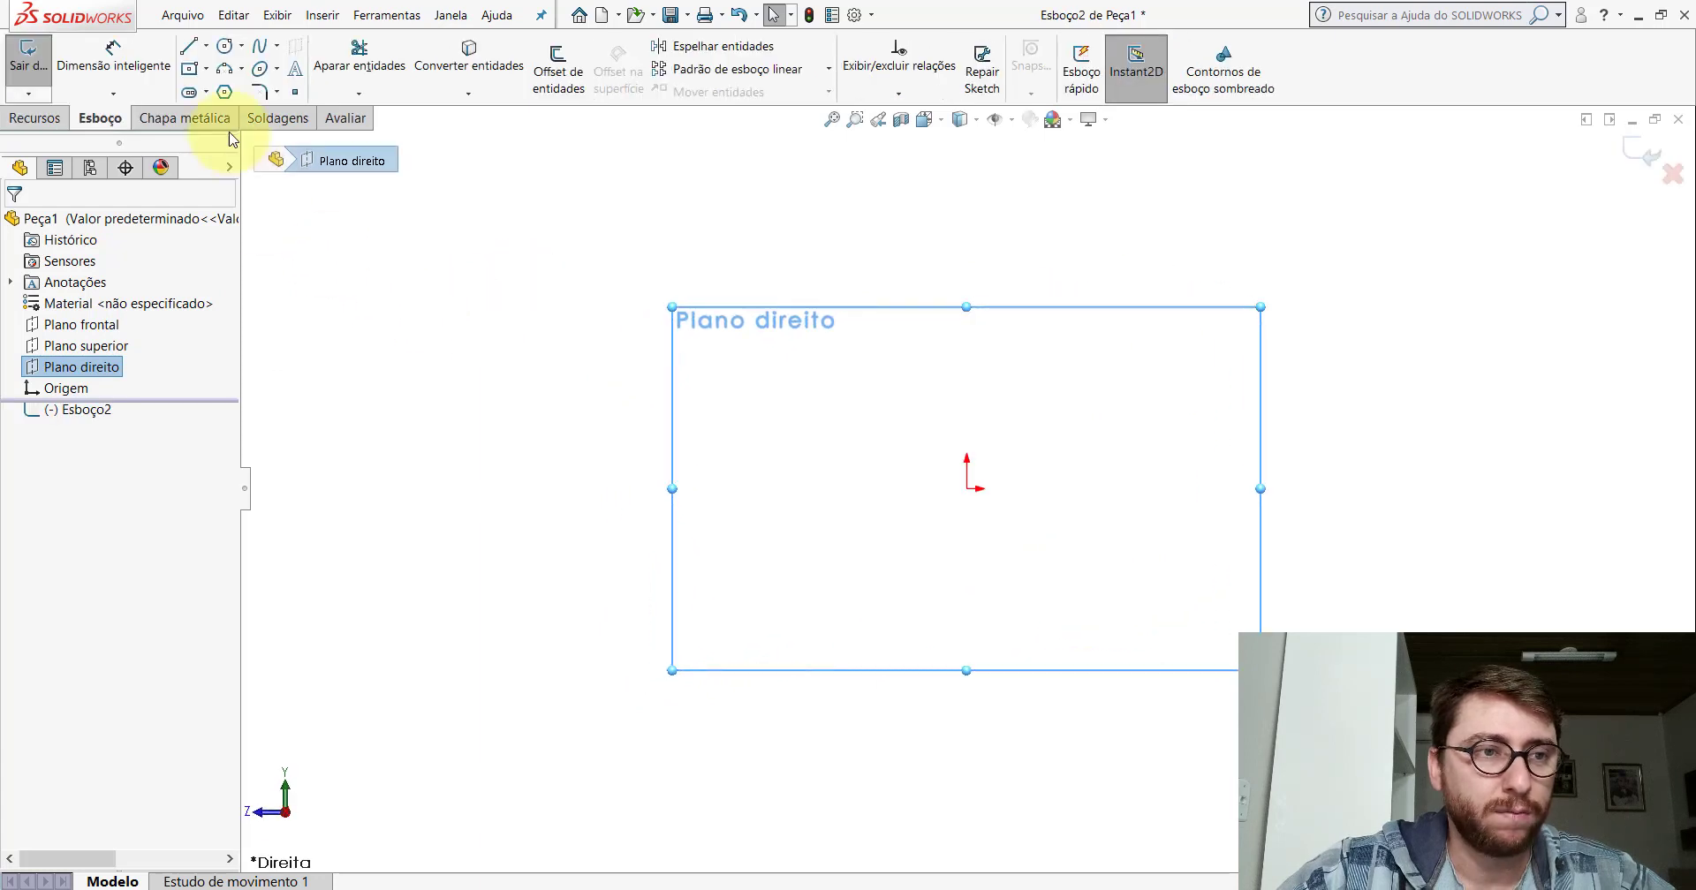
click(207, 48)
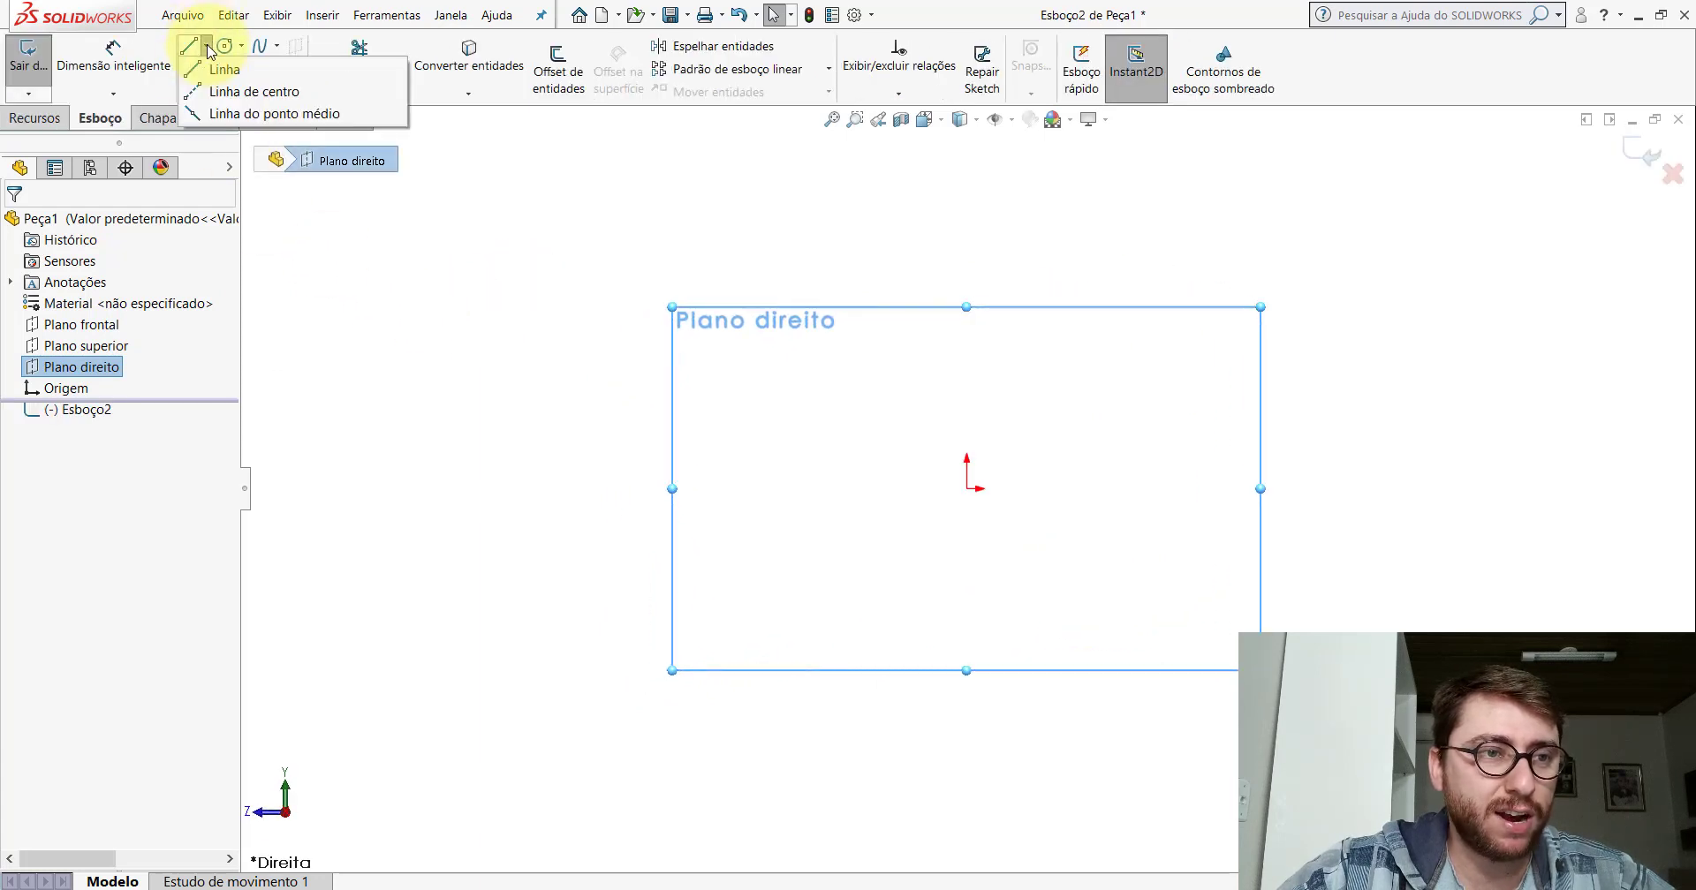
click(193, 93)
scroll(1184, 437, up, 6)
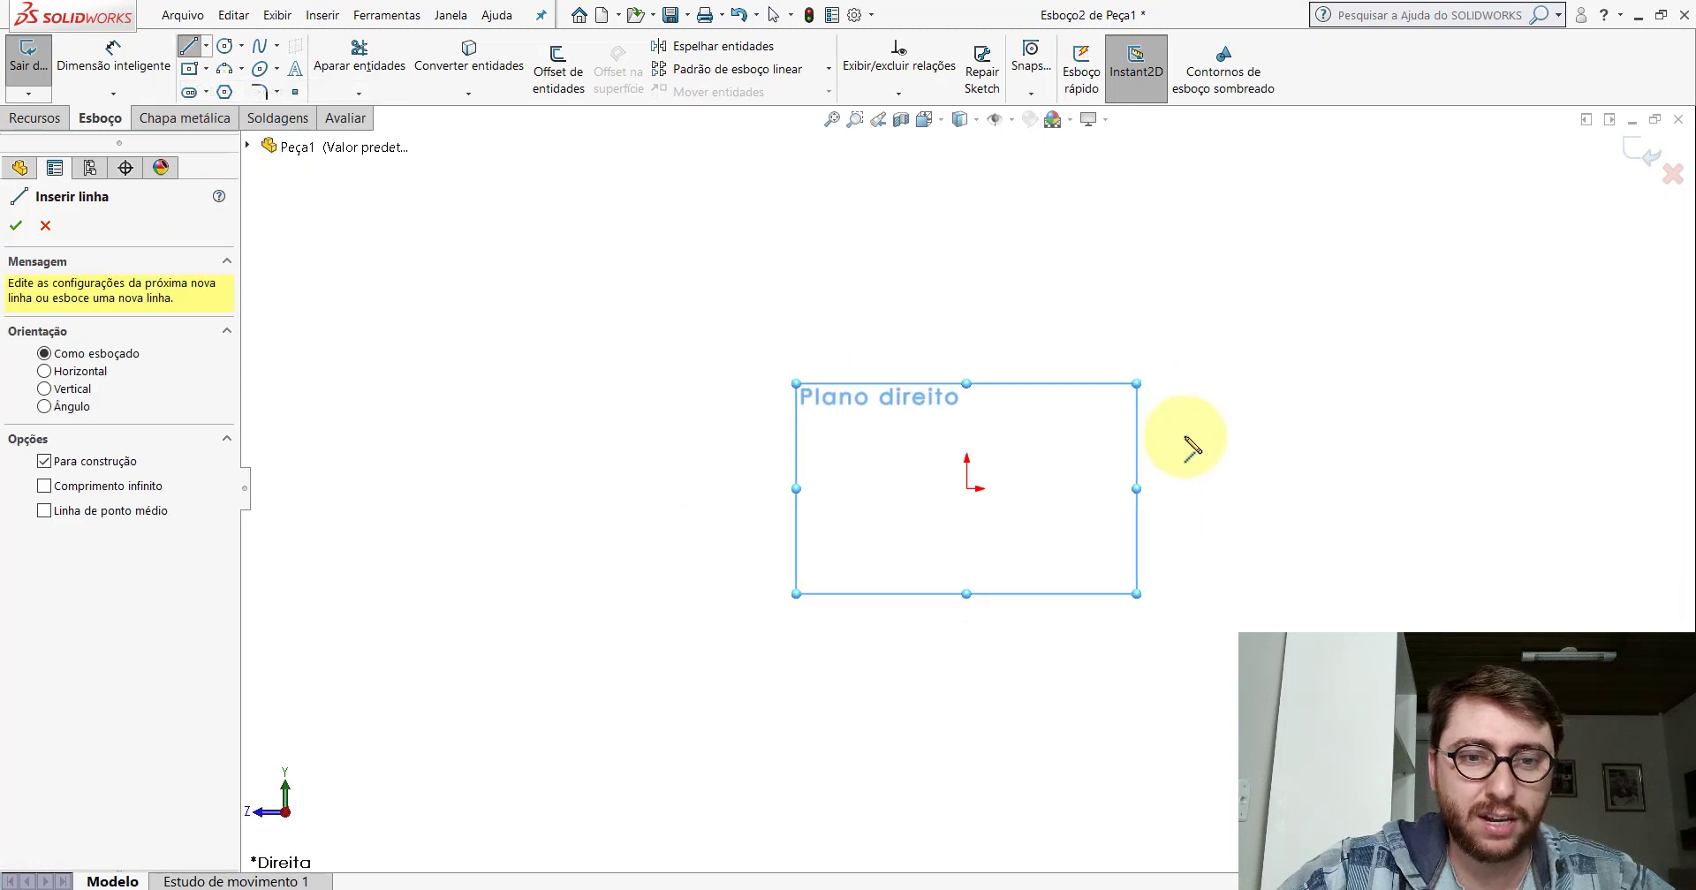
scroll(1178, 468, down, 5)
click(486, 517)
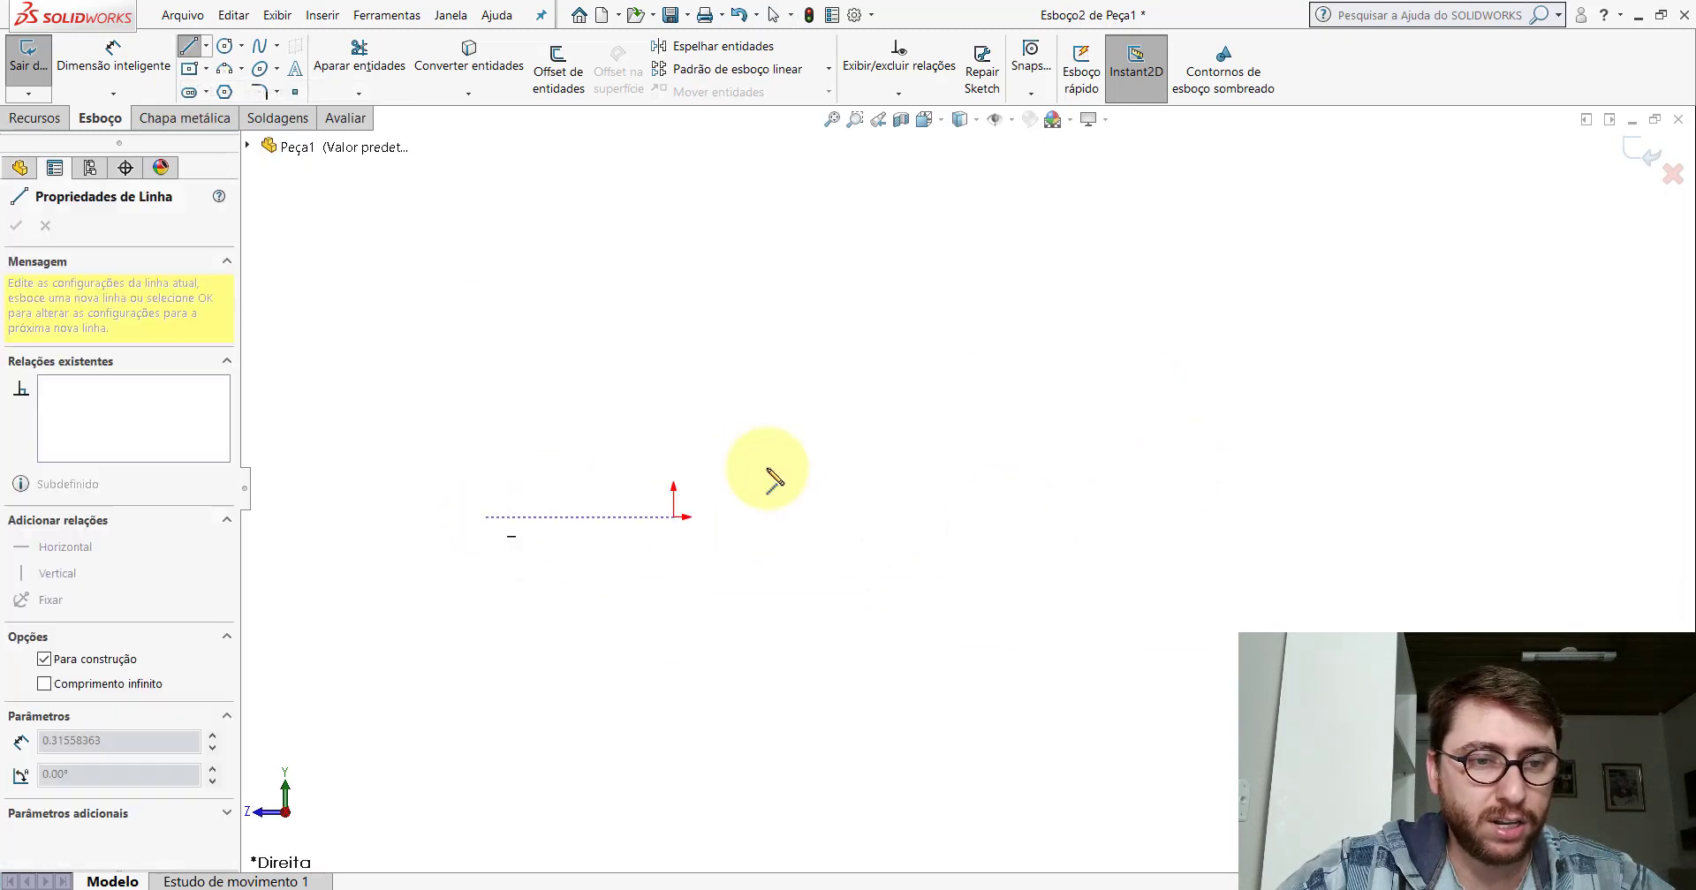
click(867, 517)
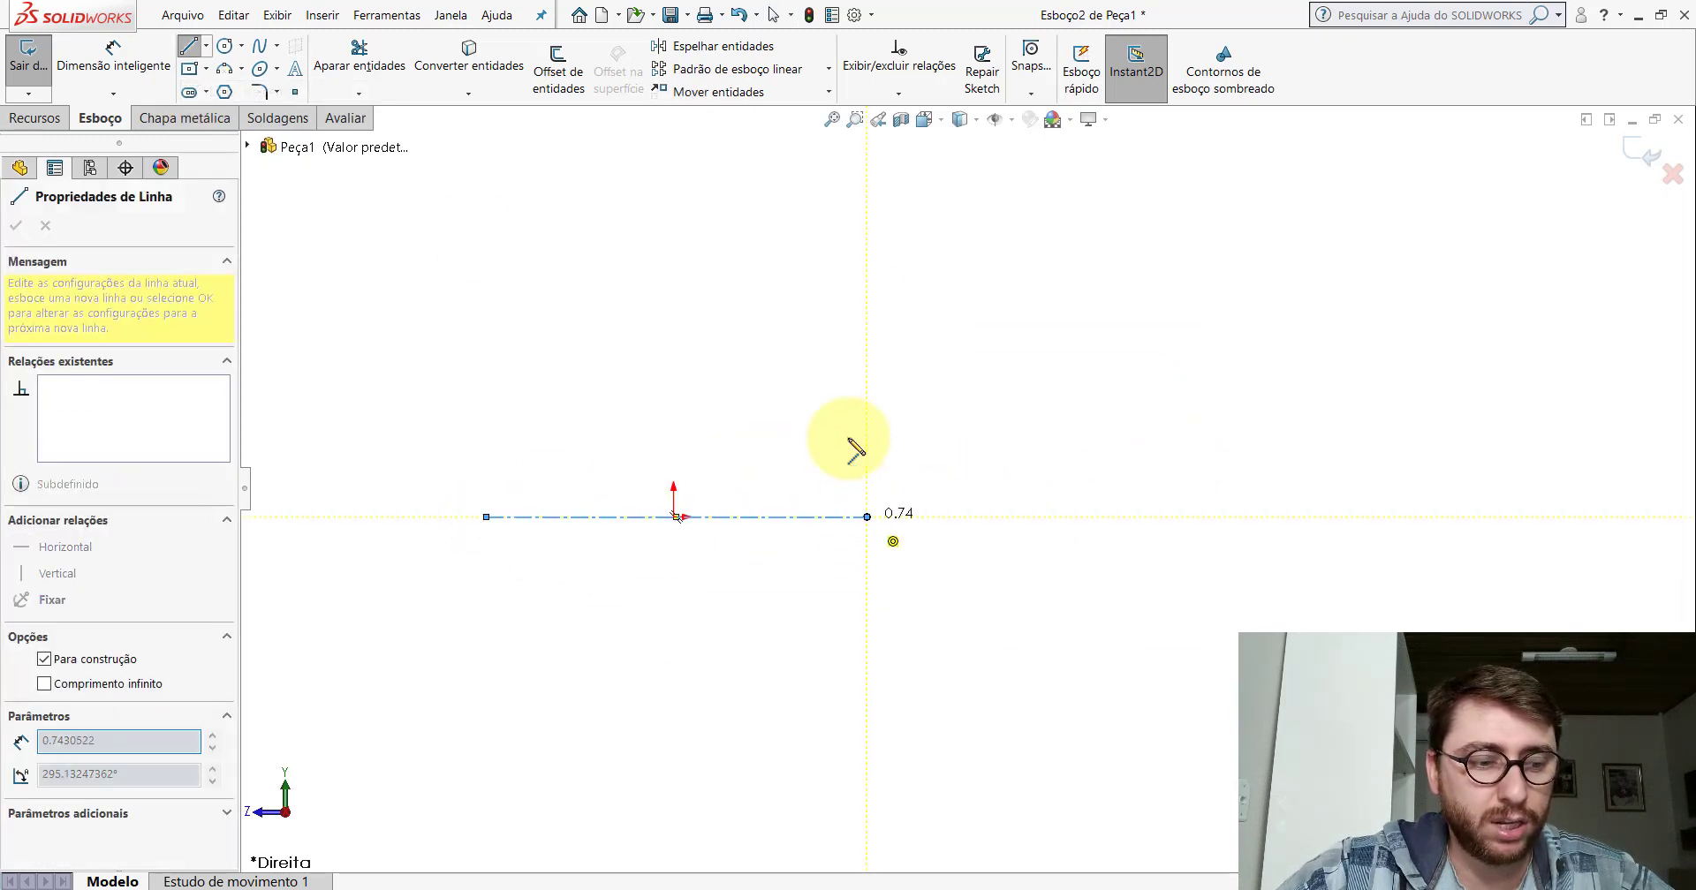
key(Escape)
scroll(642, 596, down, 1)
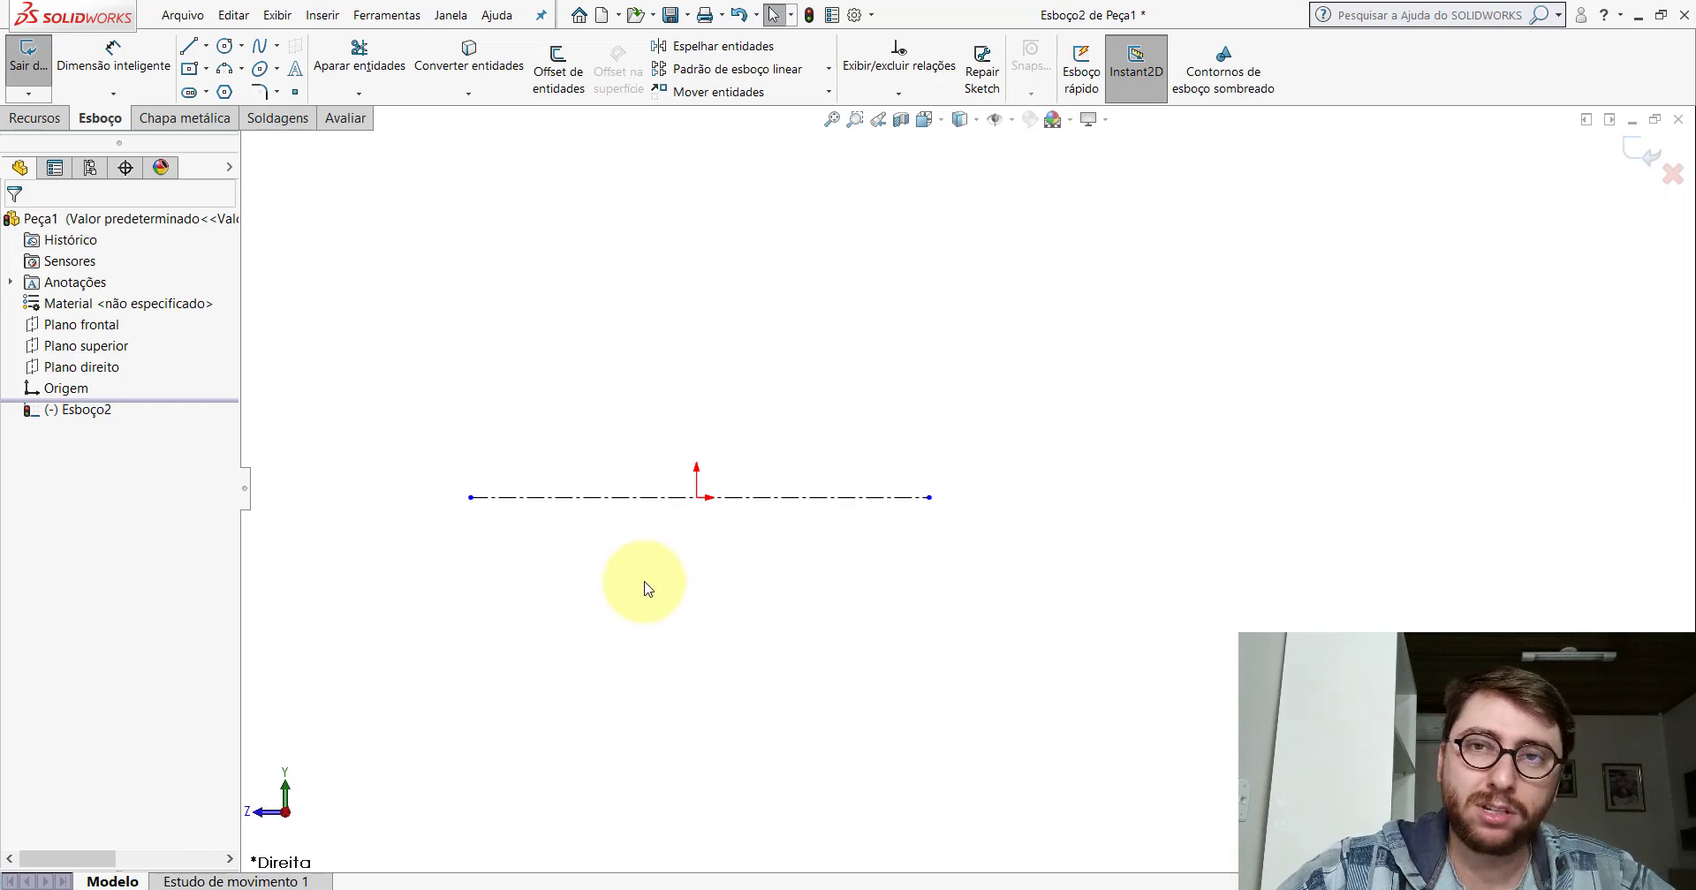
Add a midpoint relation between the horizontal construction centerline and the origin.
click(764, 498)
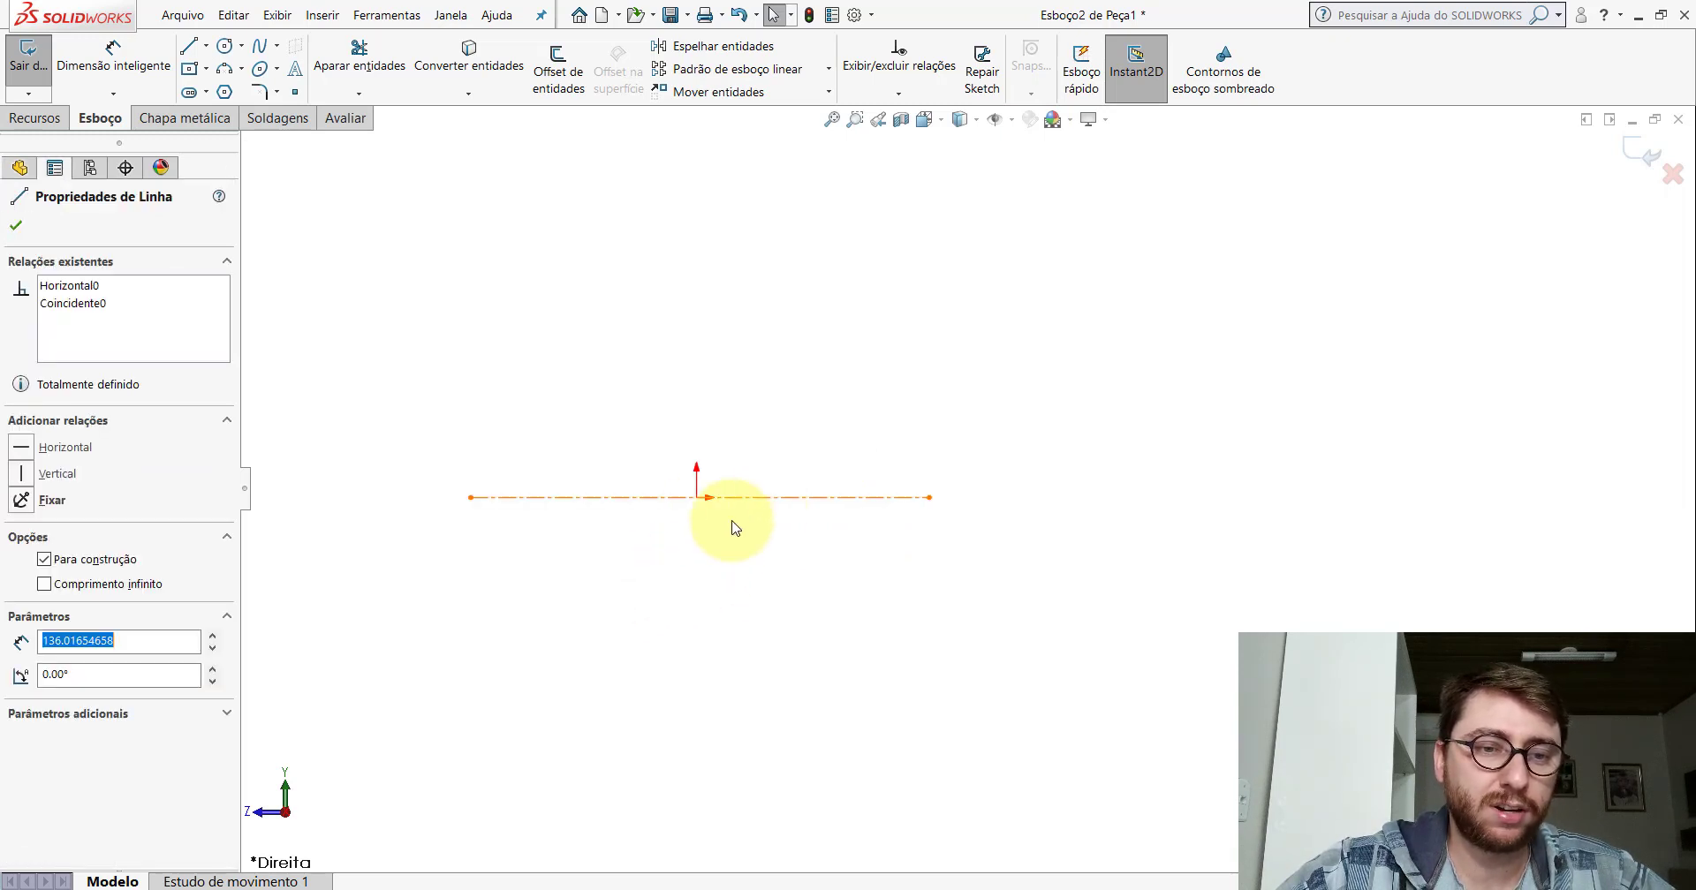
click(696, 499)
ctrl+click(700, 498)
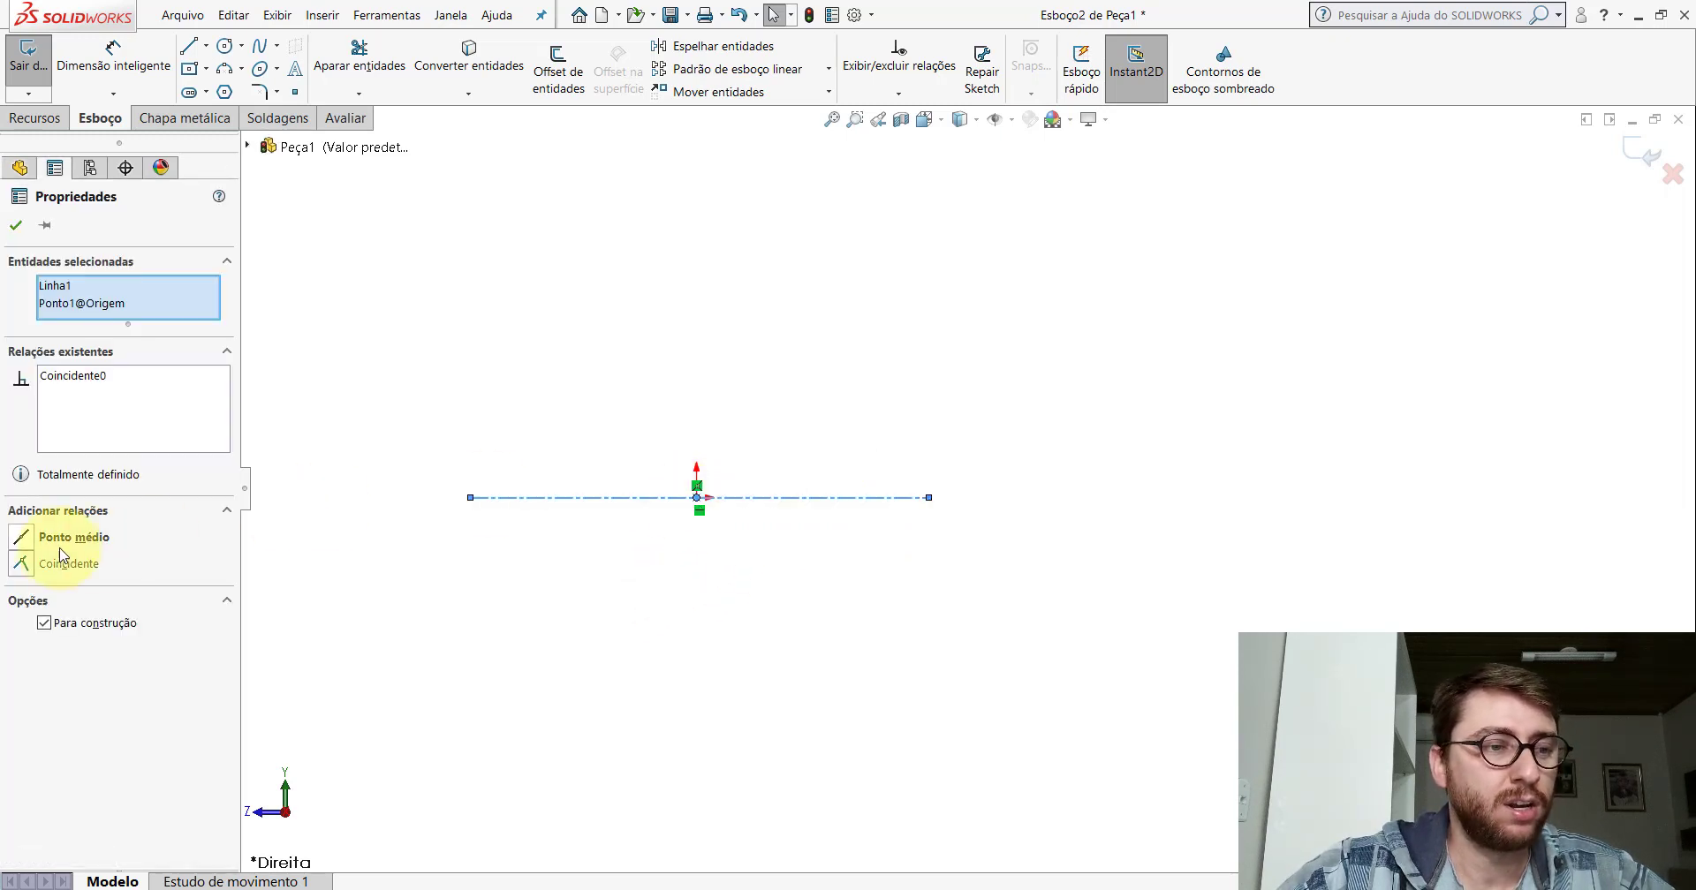
click(18, 538)
click(16, 225)
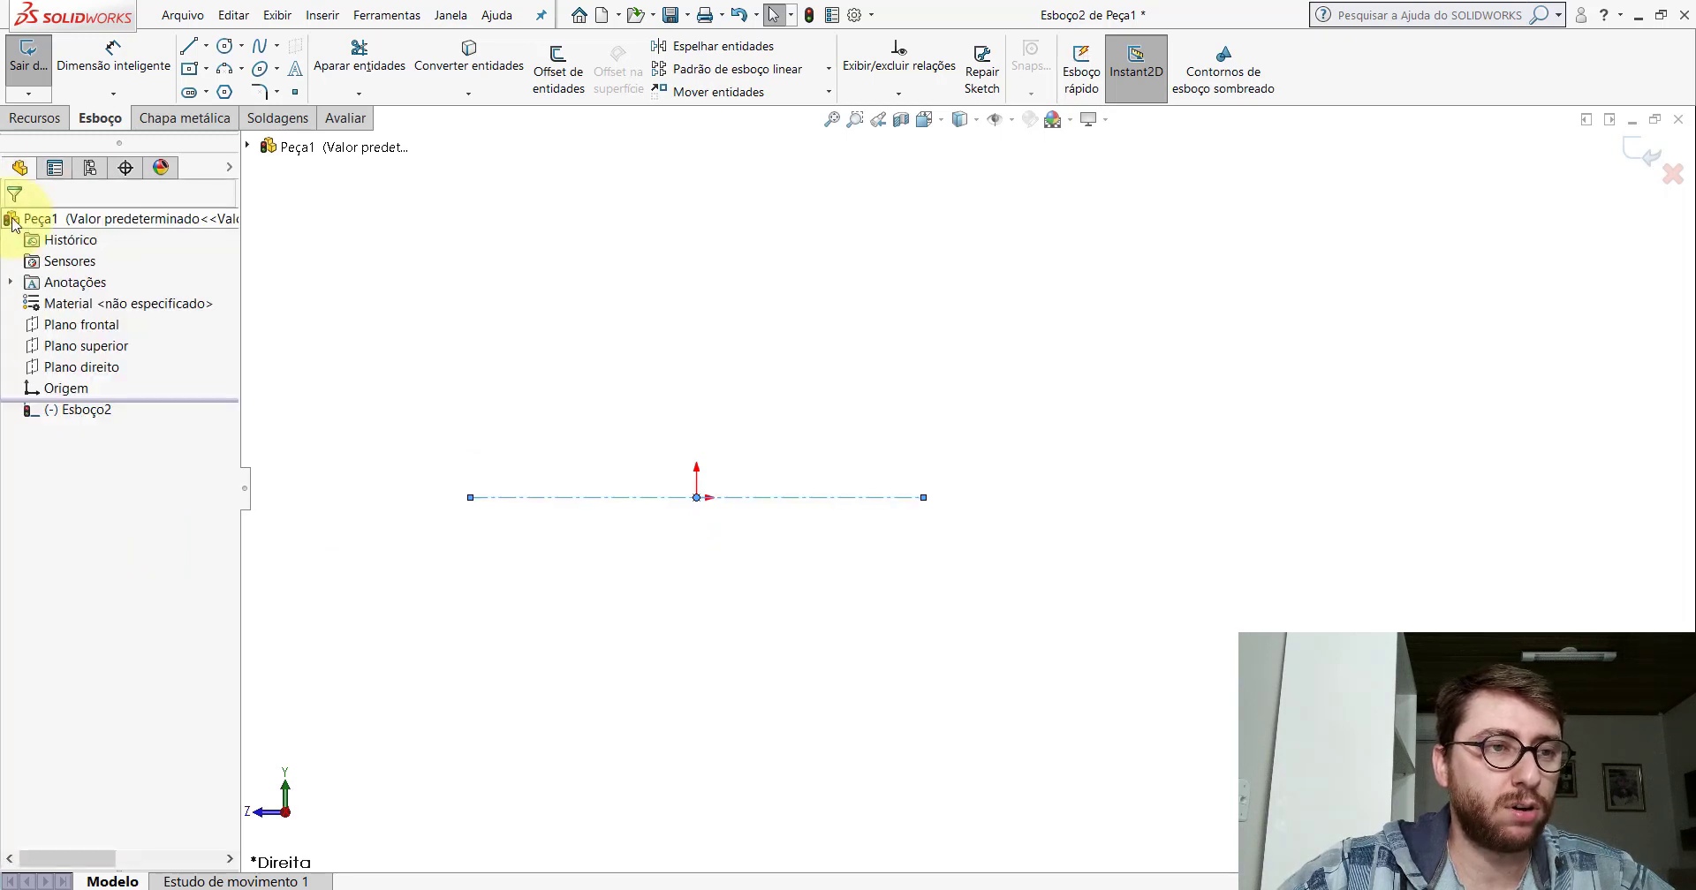
Draw a corner rectangle about 134 mm by 21 mm above the centerline, spanning the centerline's length.
click(207, 69)
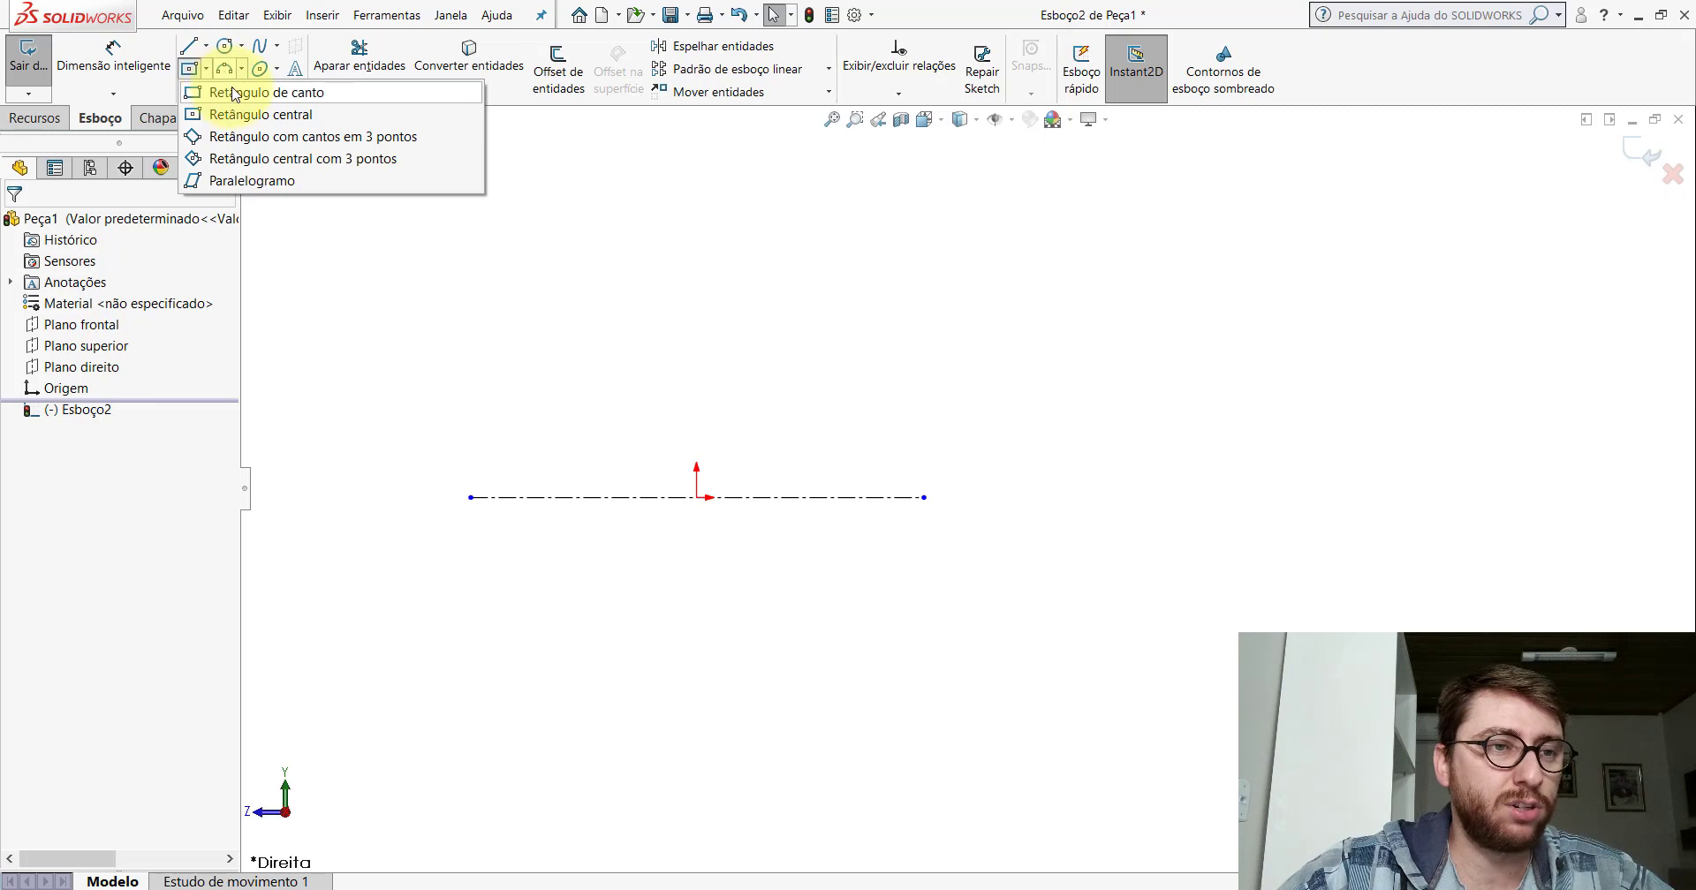
click(235, 94)
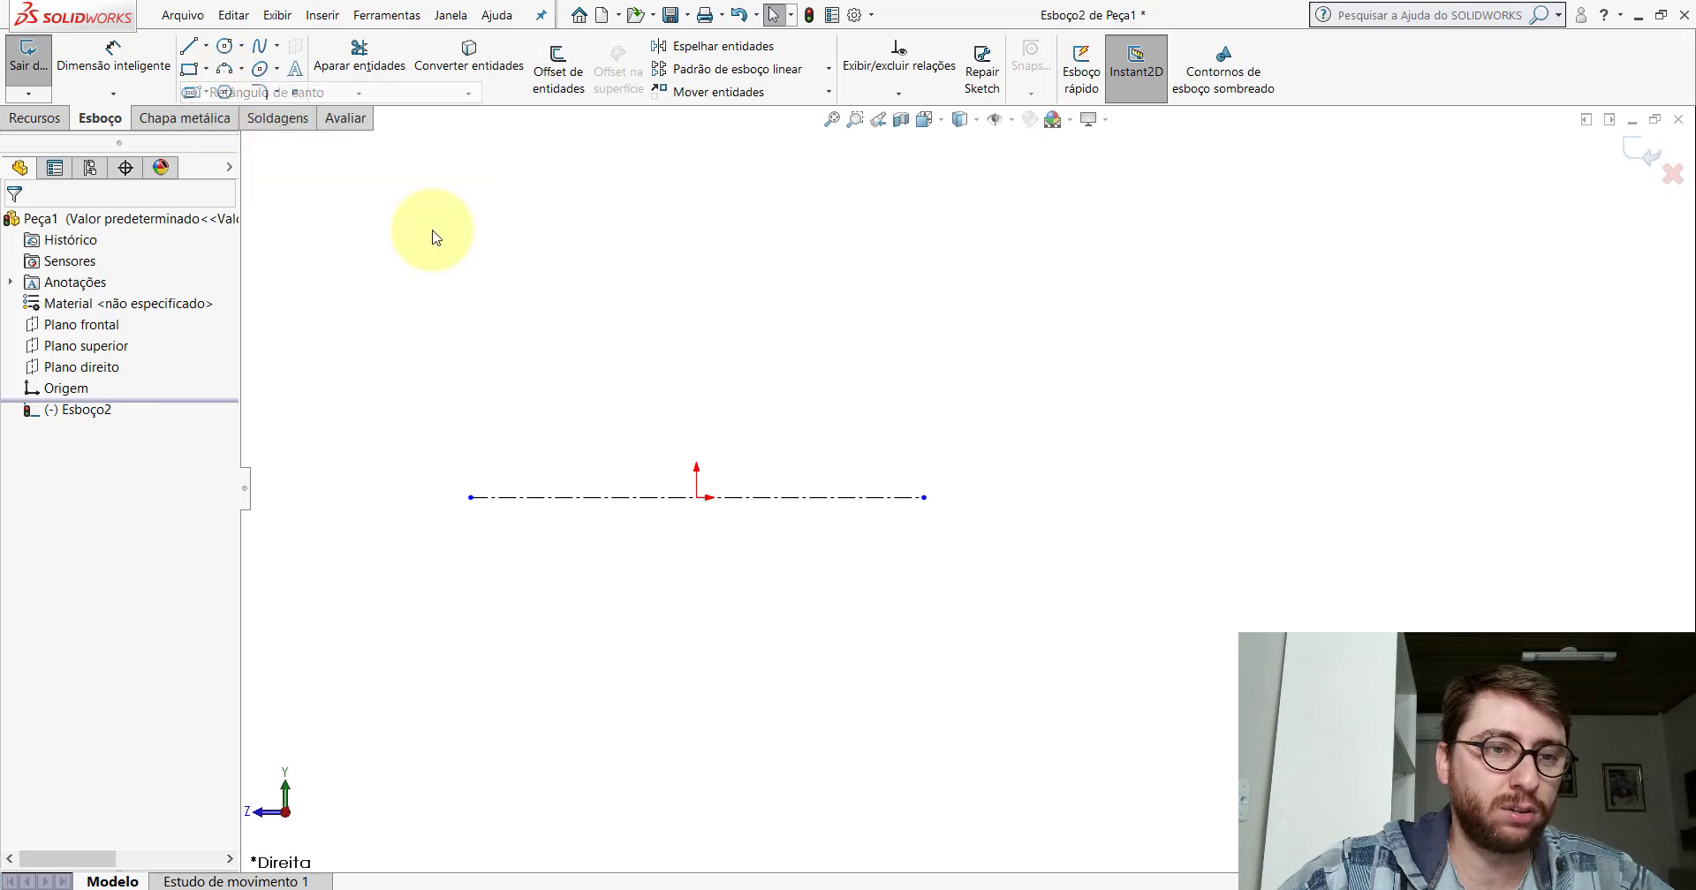
click(470, 352)
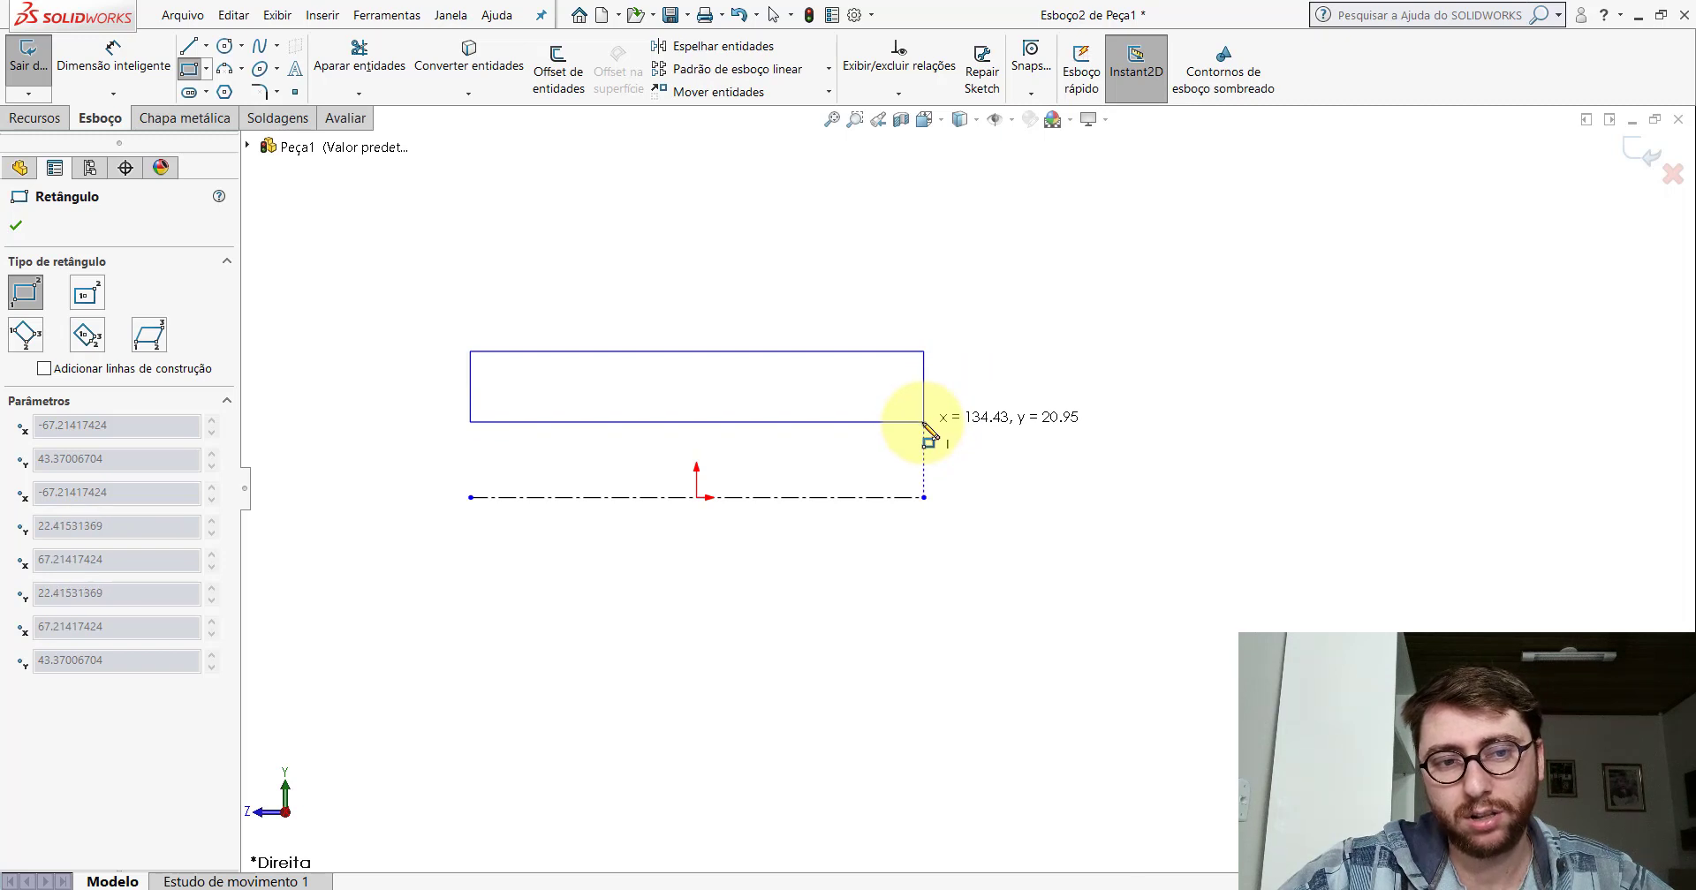
click(924, 422)
key(Escape)
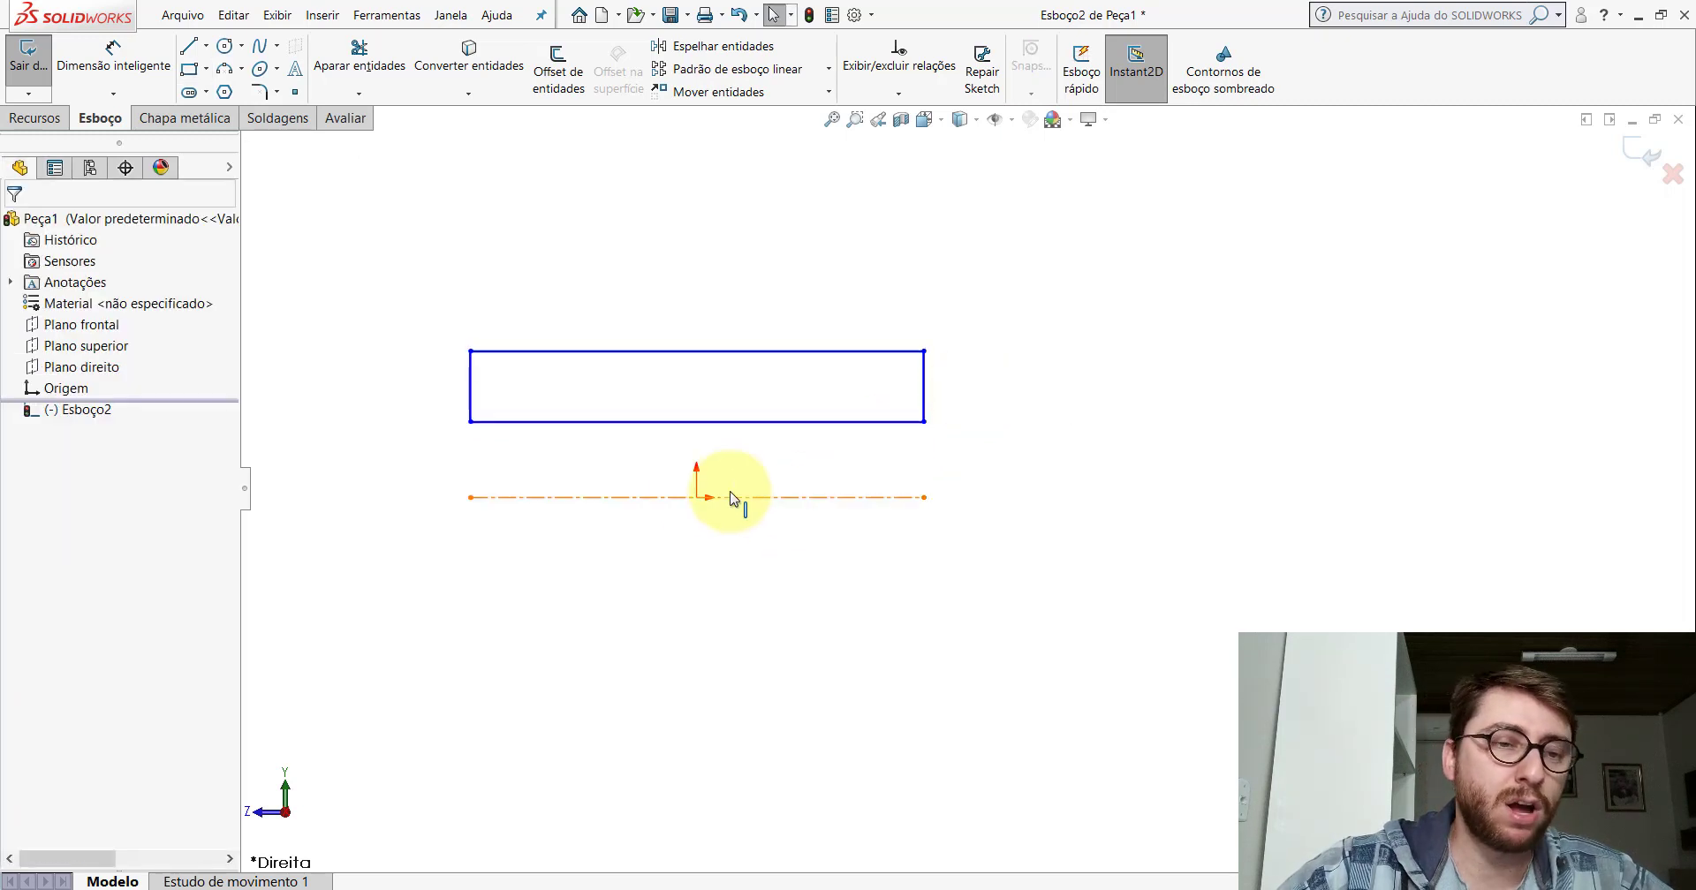
Add a vertical relation between the rectangle's lower-left corner and the centerline's left endpoint.
click(469, 422)
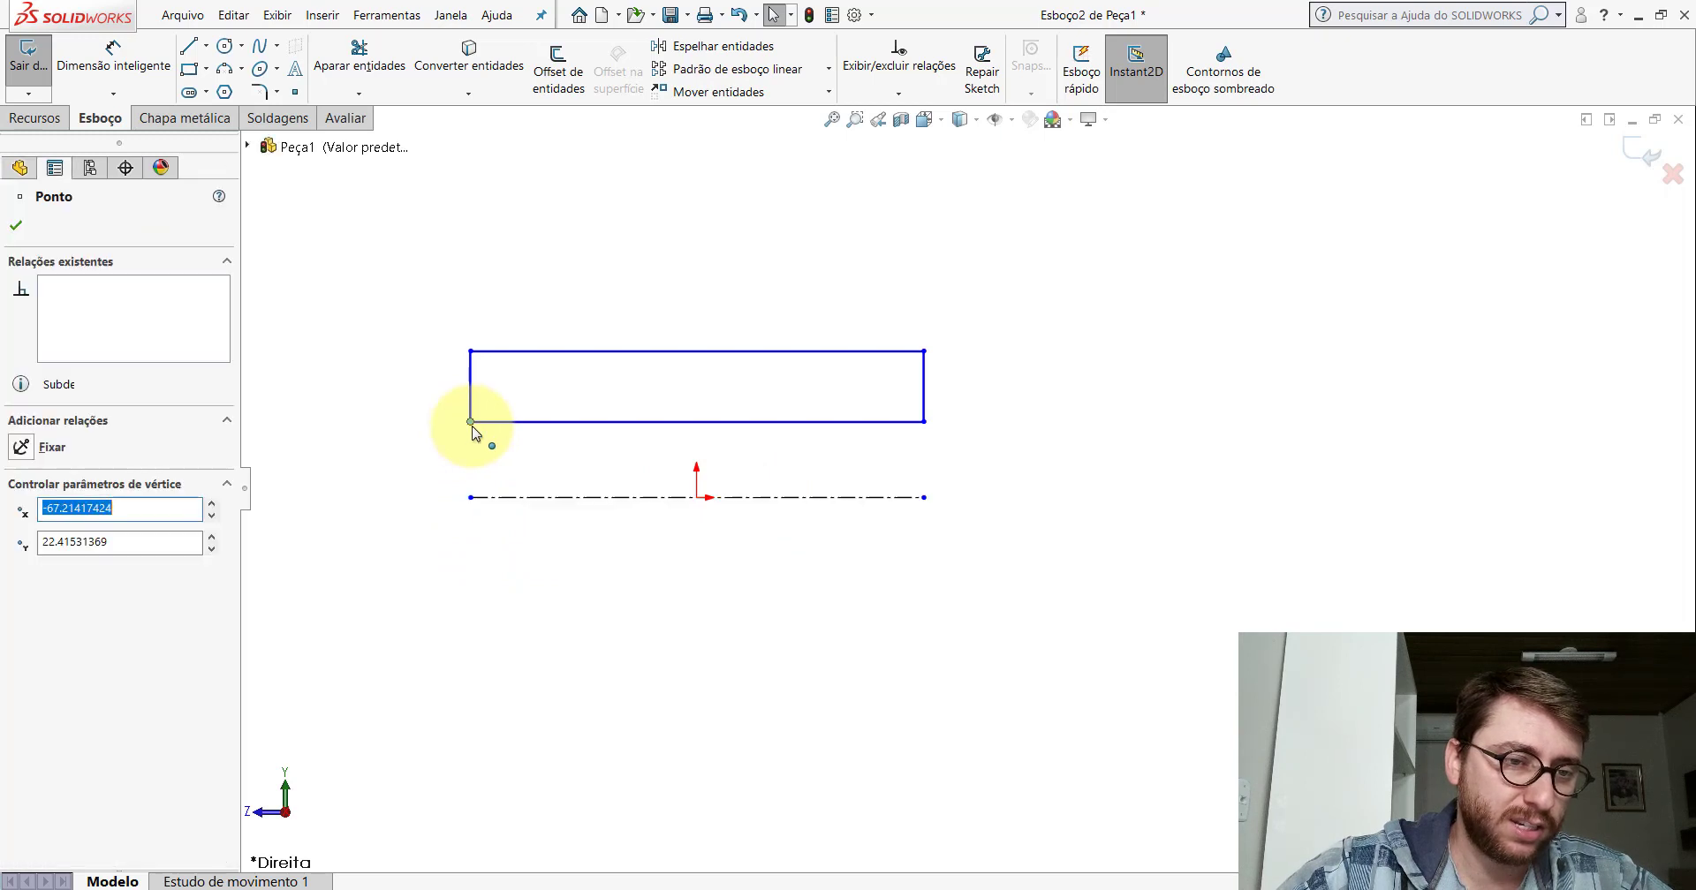
ctrl+click(470, 498)
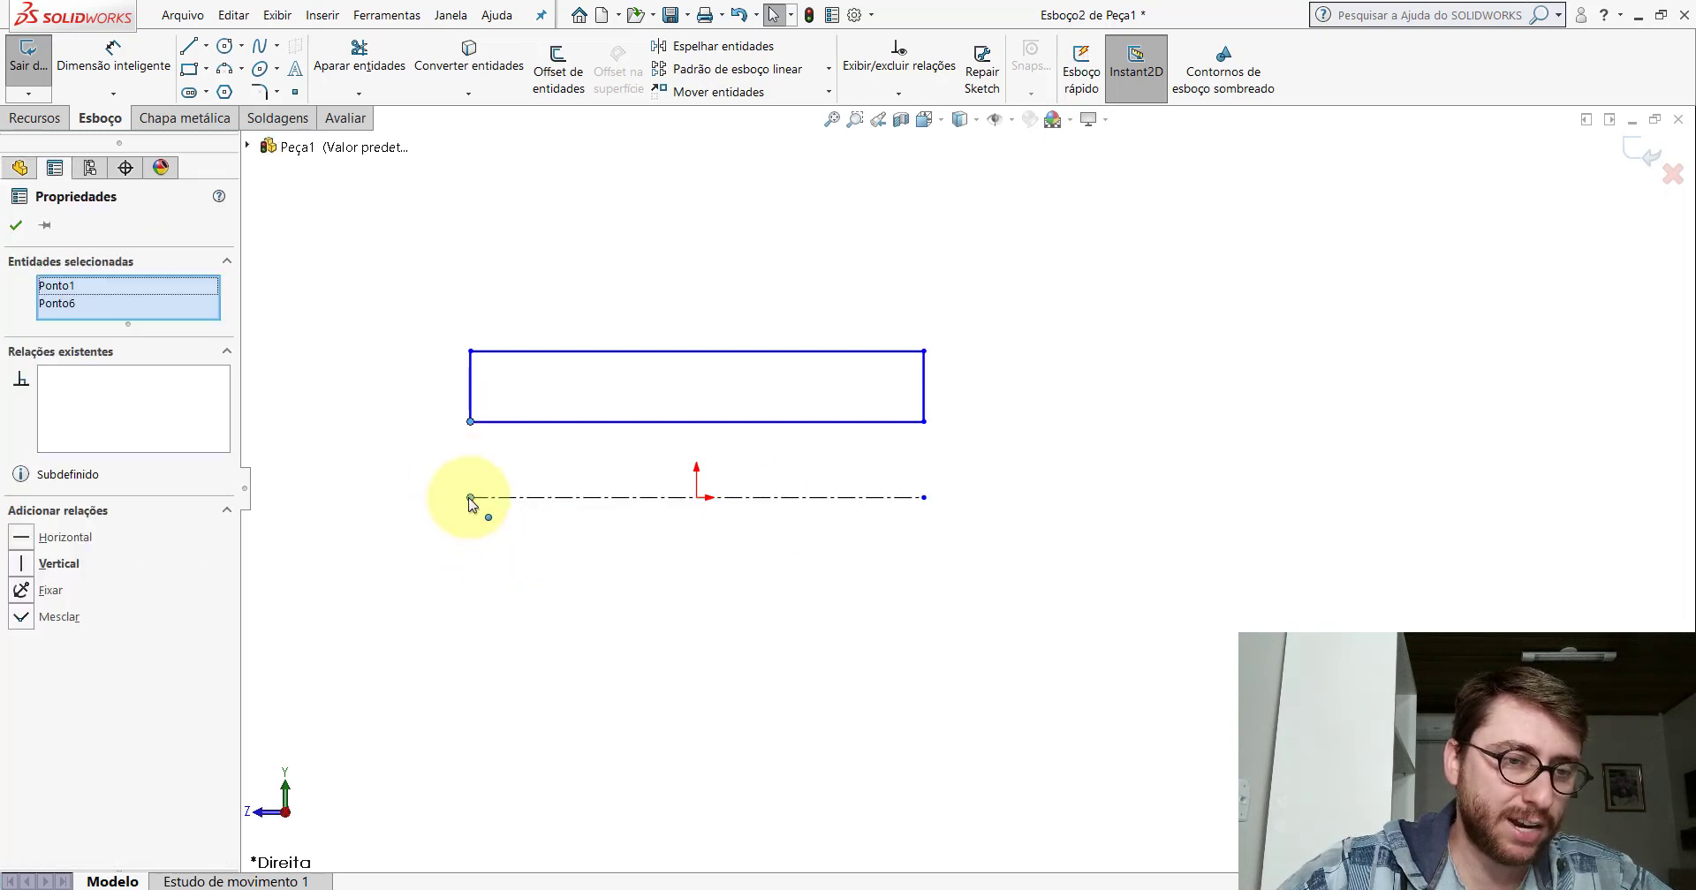
click(21, 563)
click(16, 225)
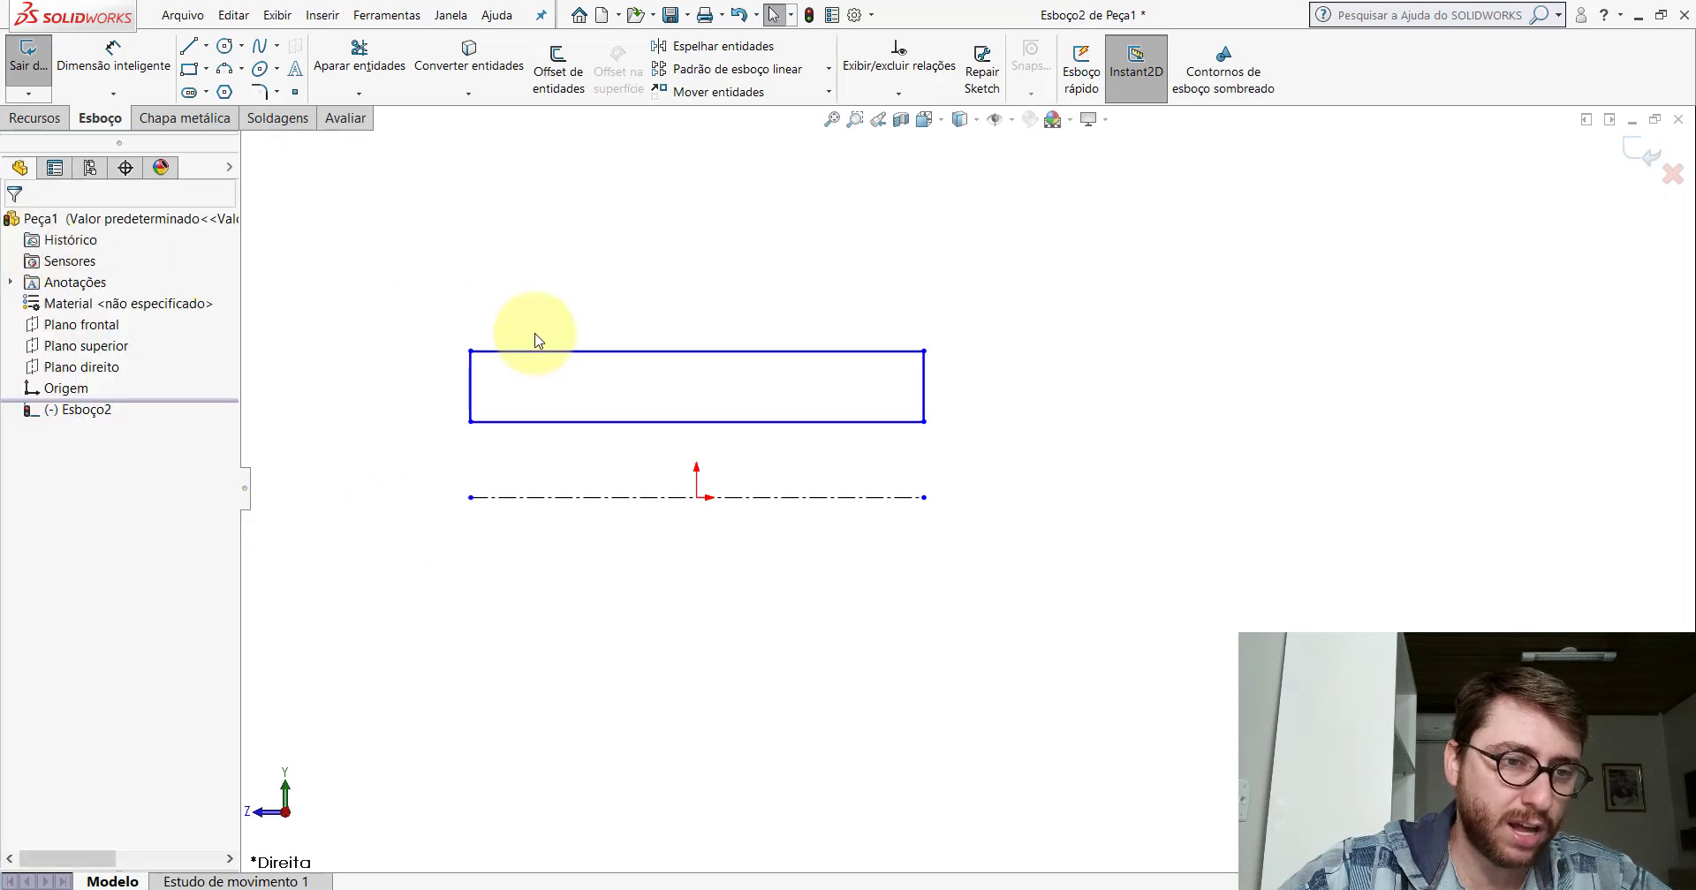
click(471, 498)
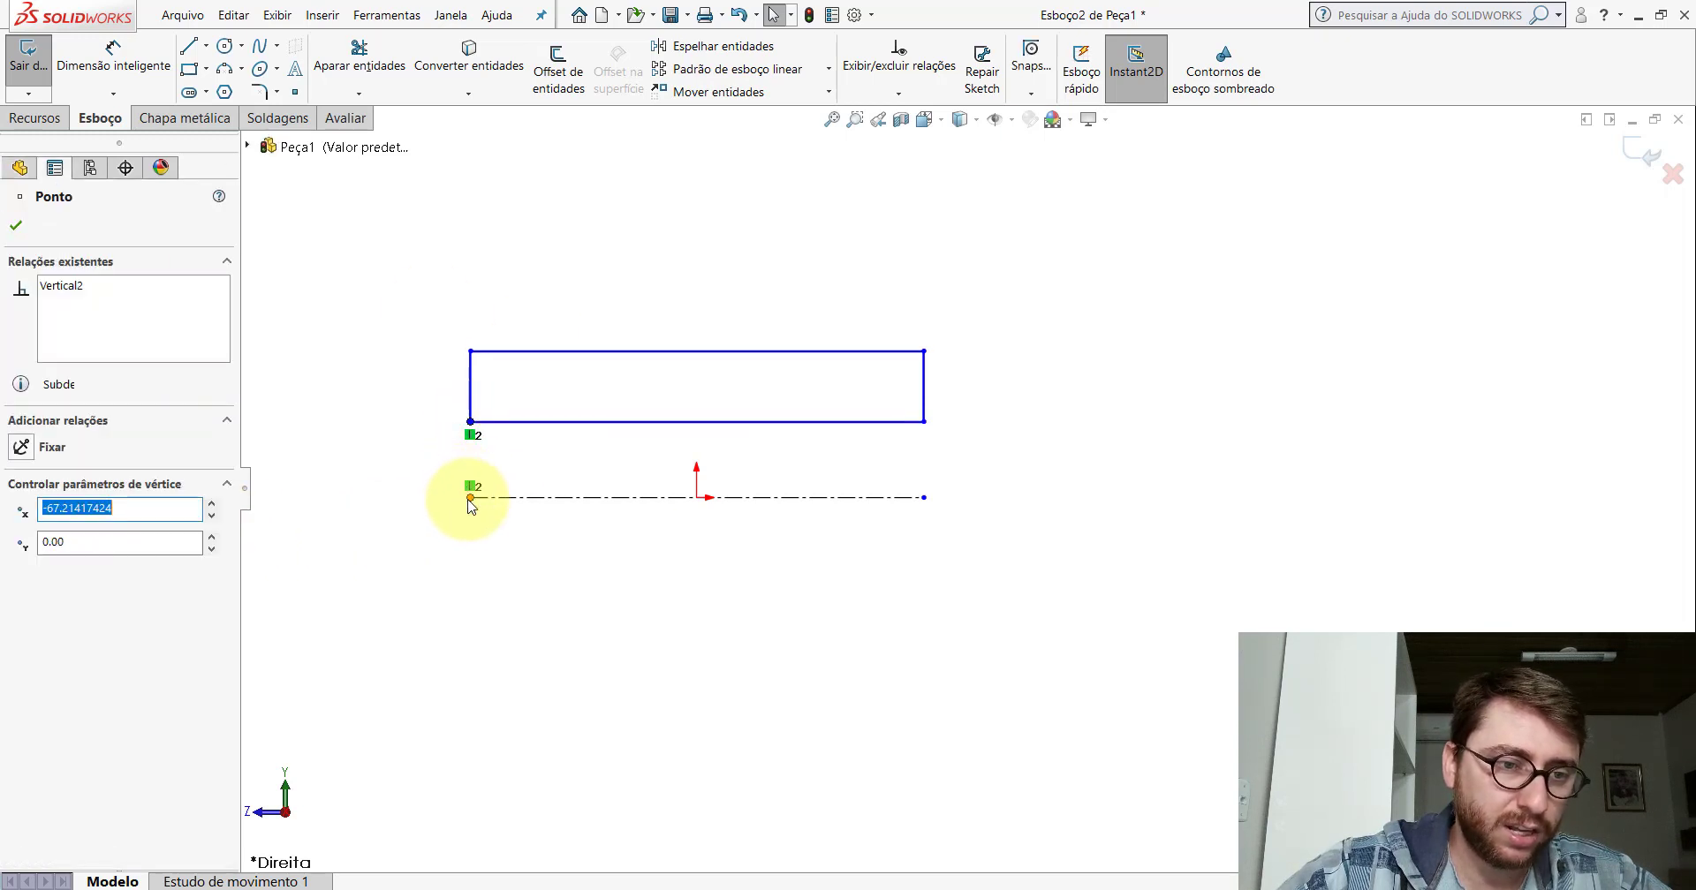
click(447, 326)
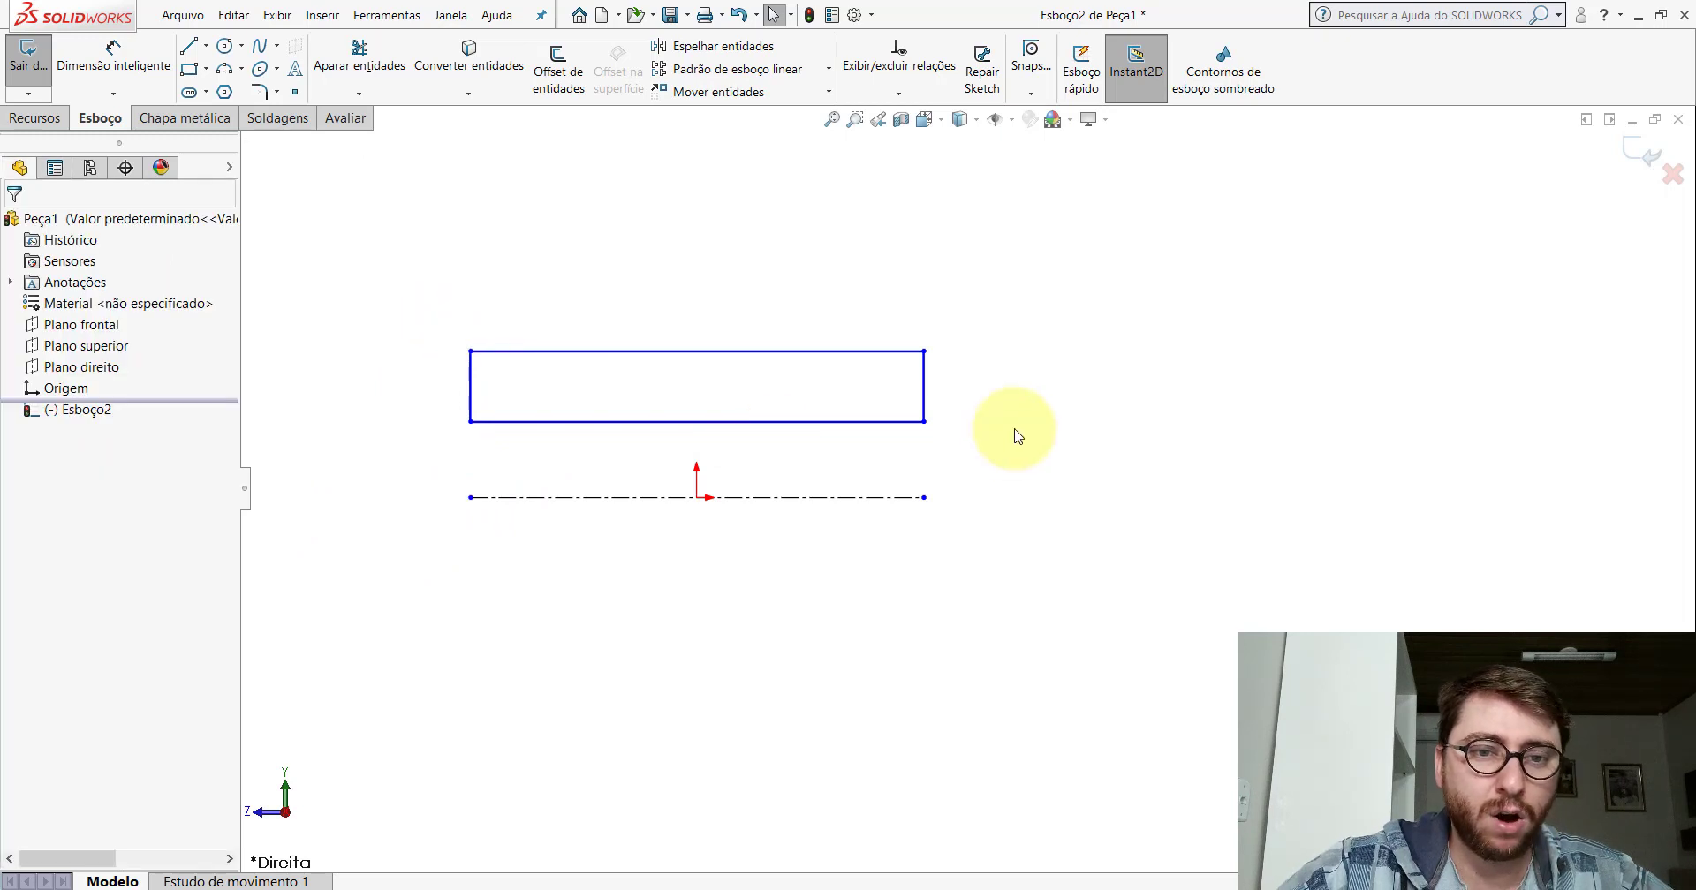
Add a vertical relation between the rectangle's lower-right corner and the centerline's right endpoint.
click(924, 422)
ctrl+click(923, 498)
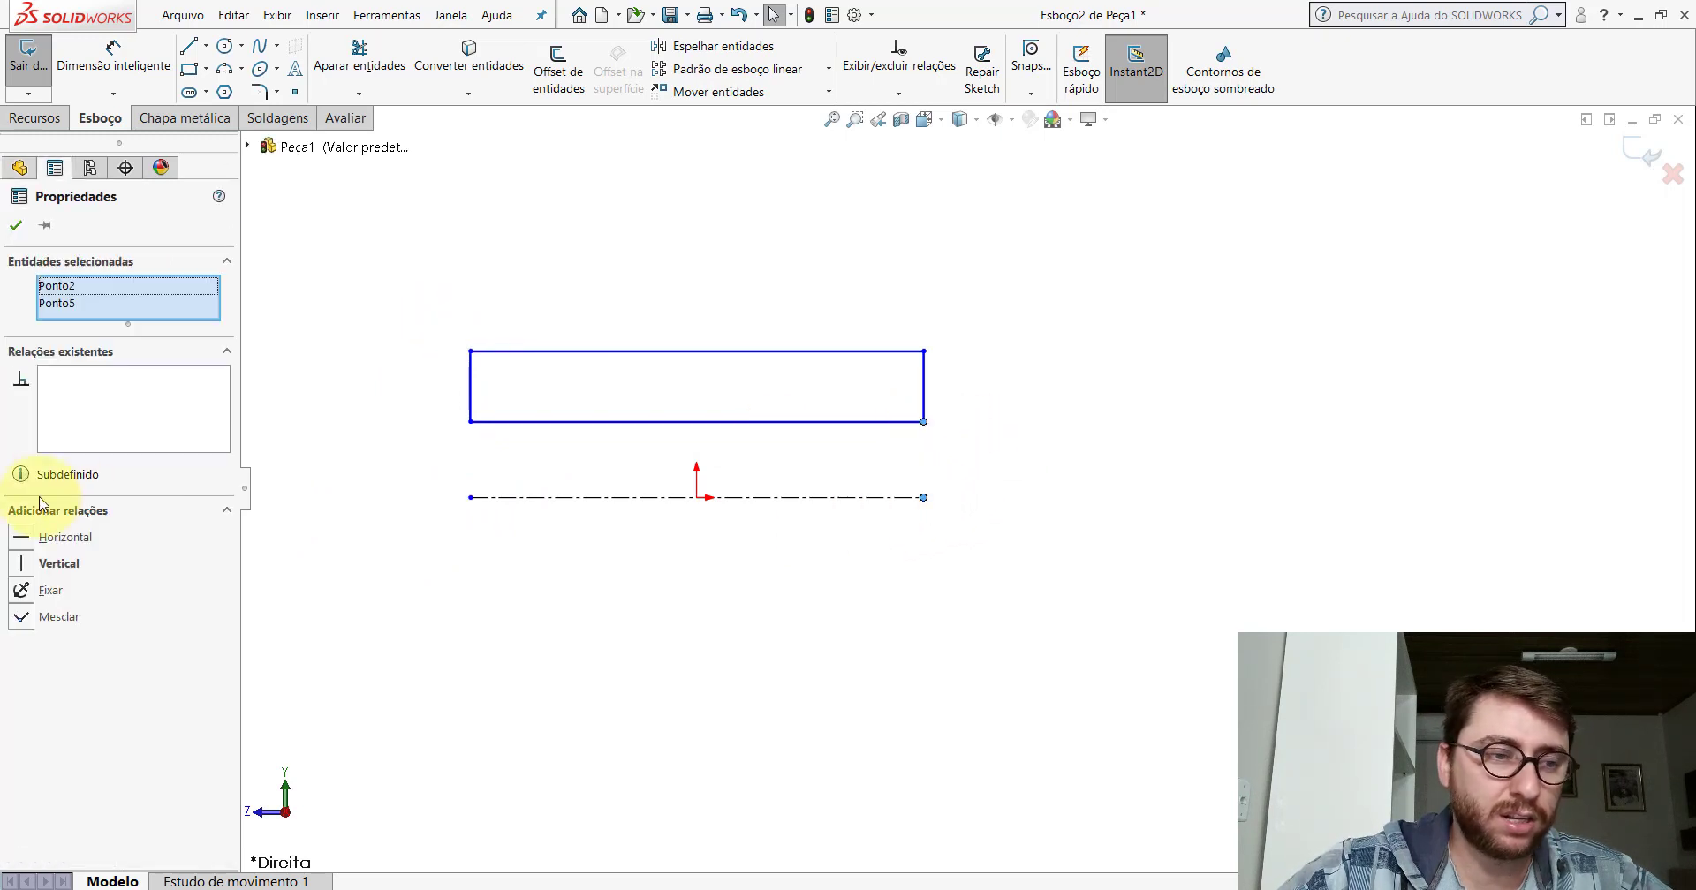
click(27, 563)
click(16, 225)
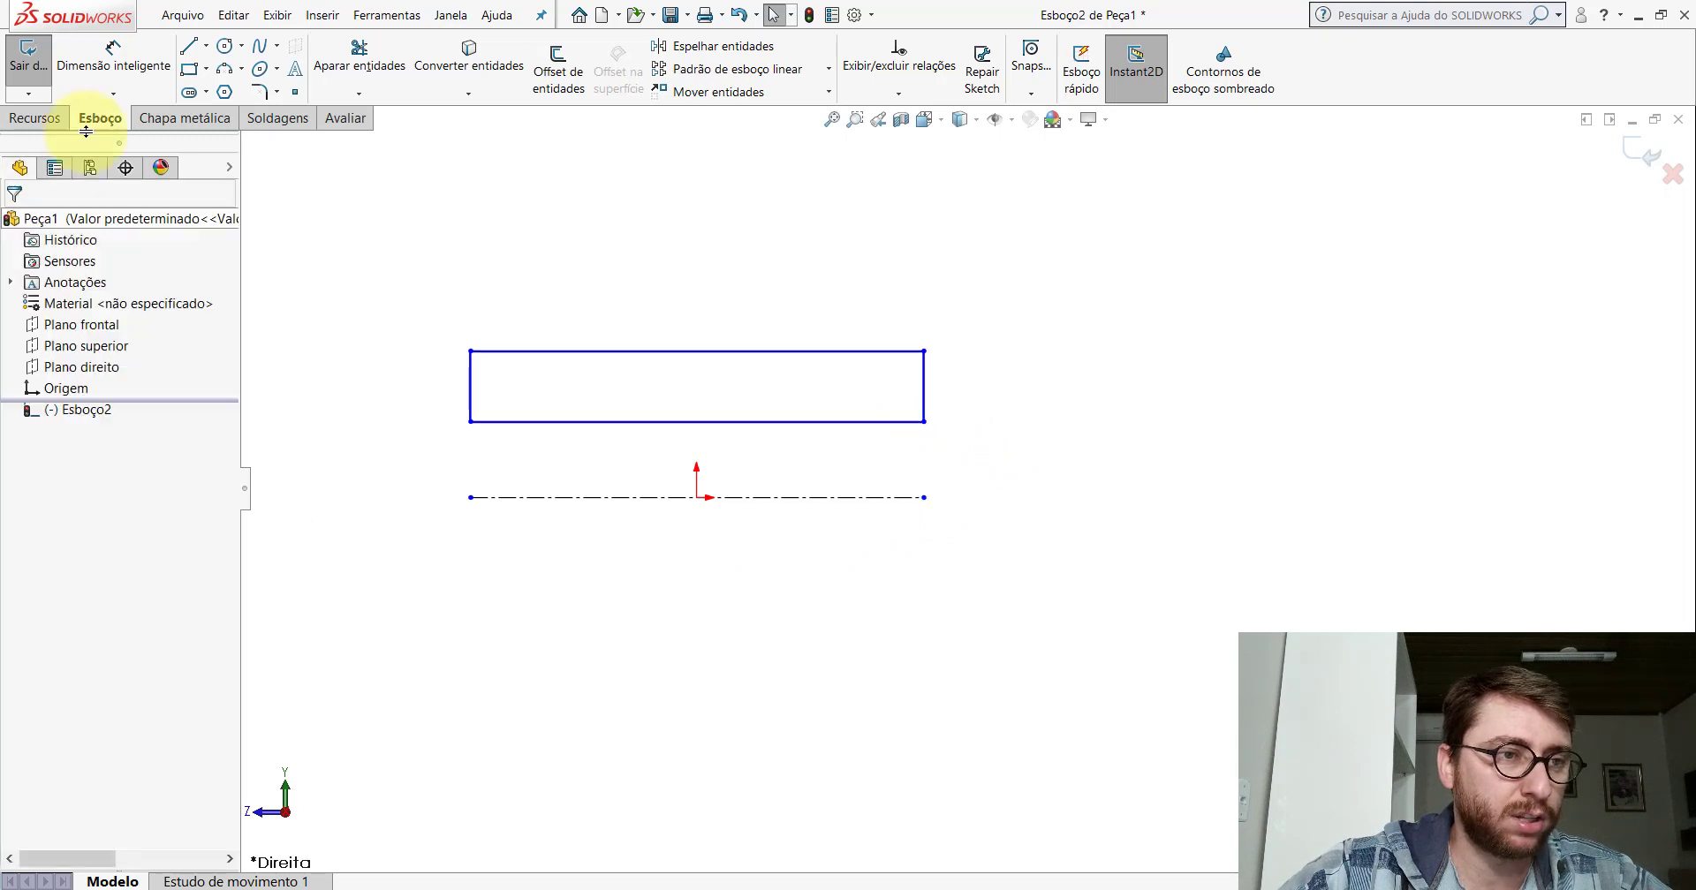
Dimension the construction centerline's length as 163.3 mm.
click(128, 76)
click(733, 505)
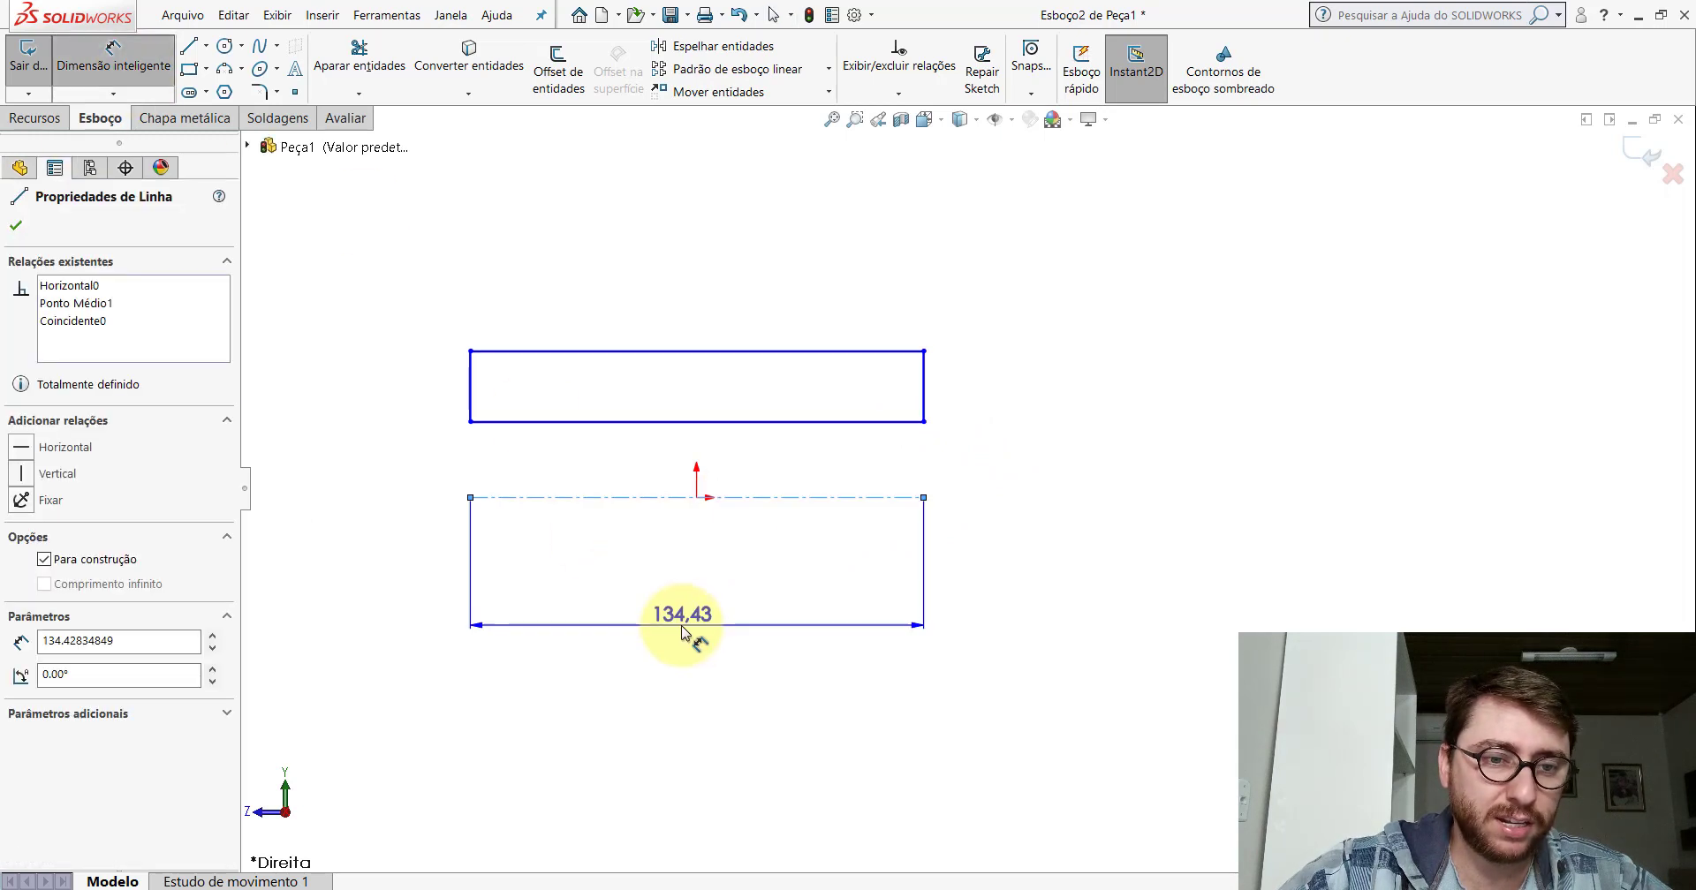
click(694, 636)
text(163,3)
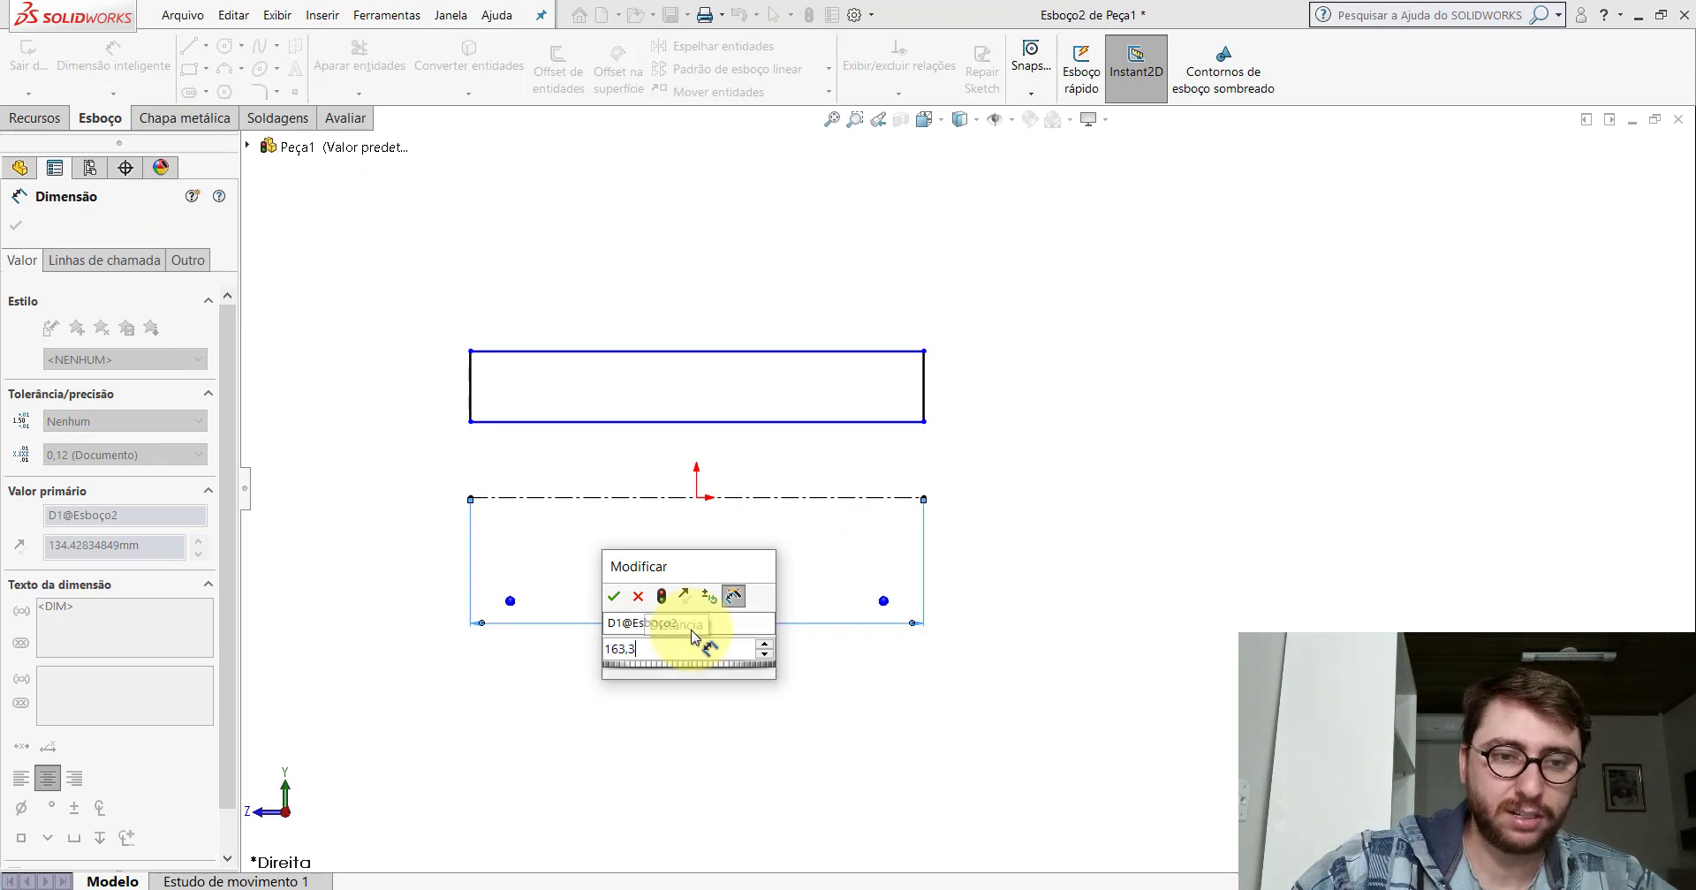
key(Return)
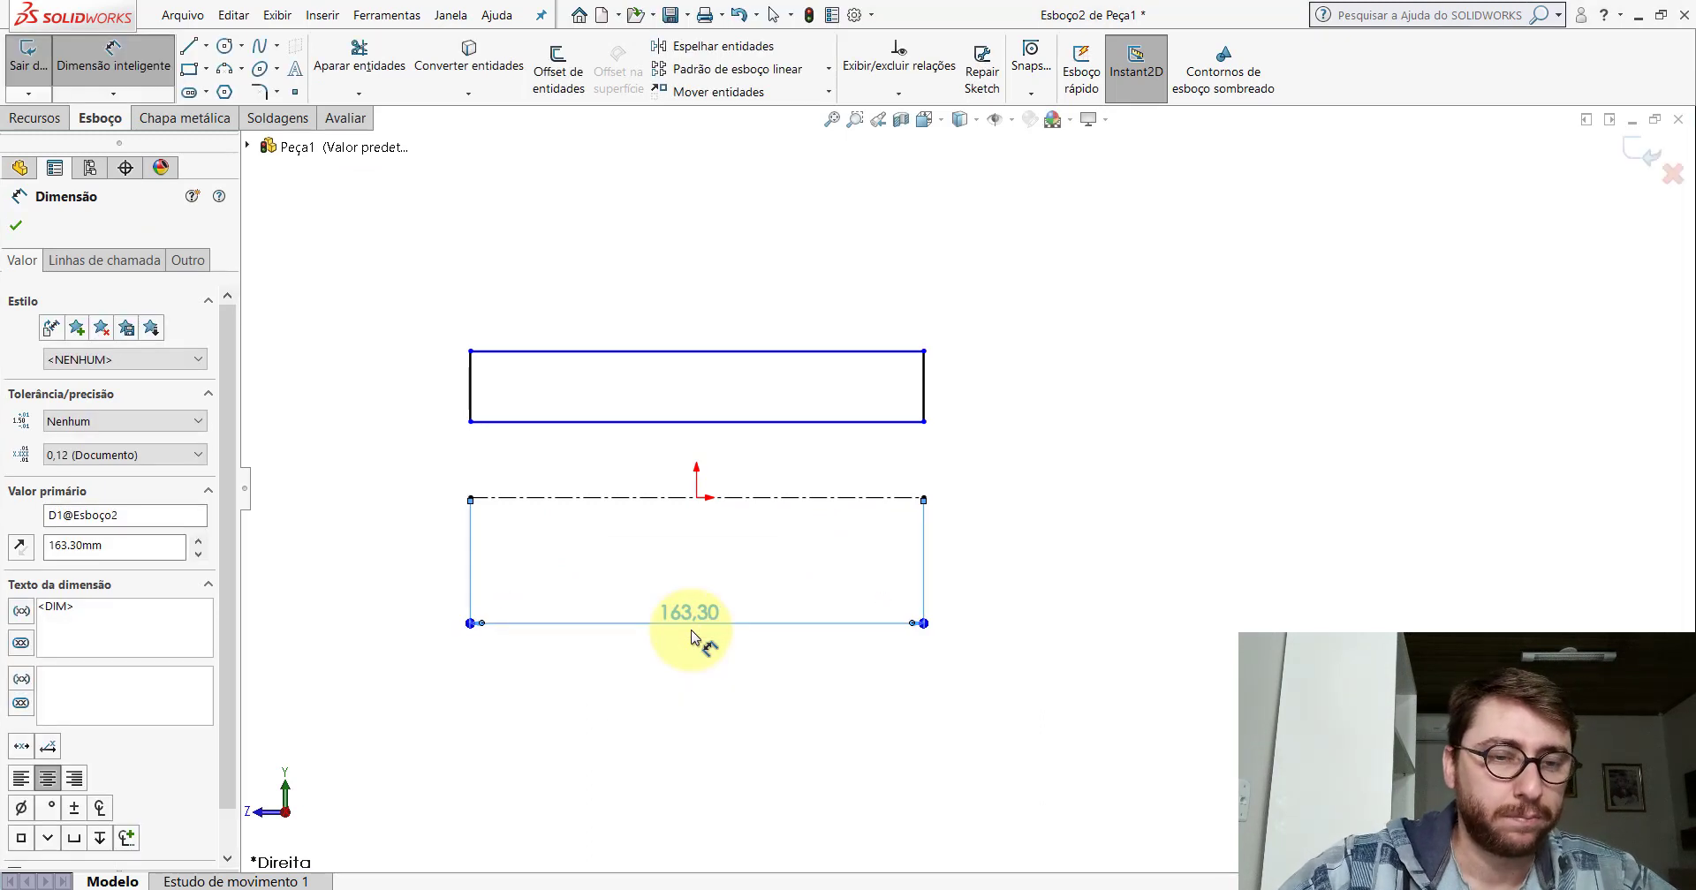
Dimension the rectangle's upper edge about the centerline as a doubled distance of 68 mm for the outer diameter.
click(861, 361)
scroll(1048, 427, down, 2)
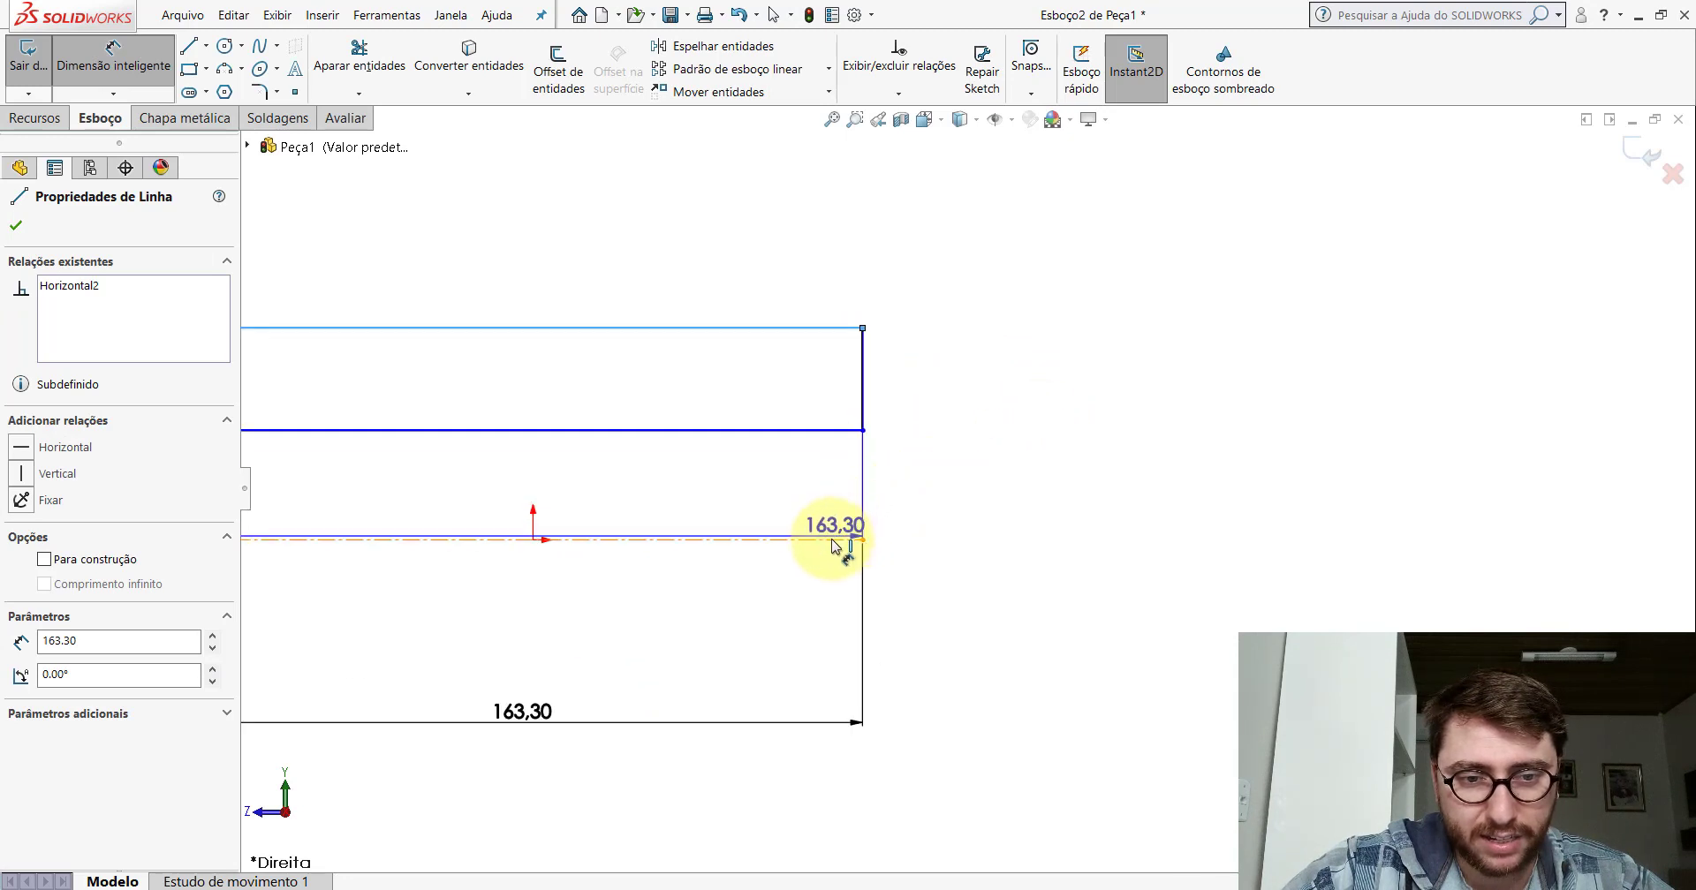
click(832, 540)
scroll(1004, 560, up, 2)
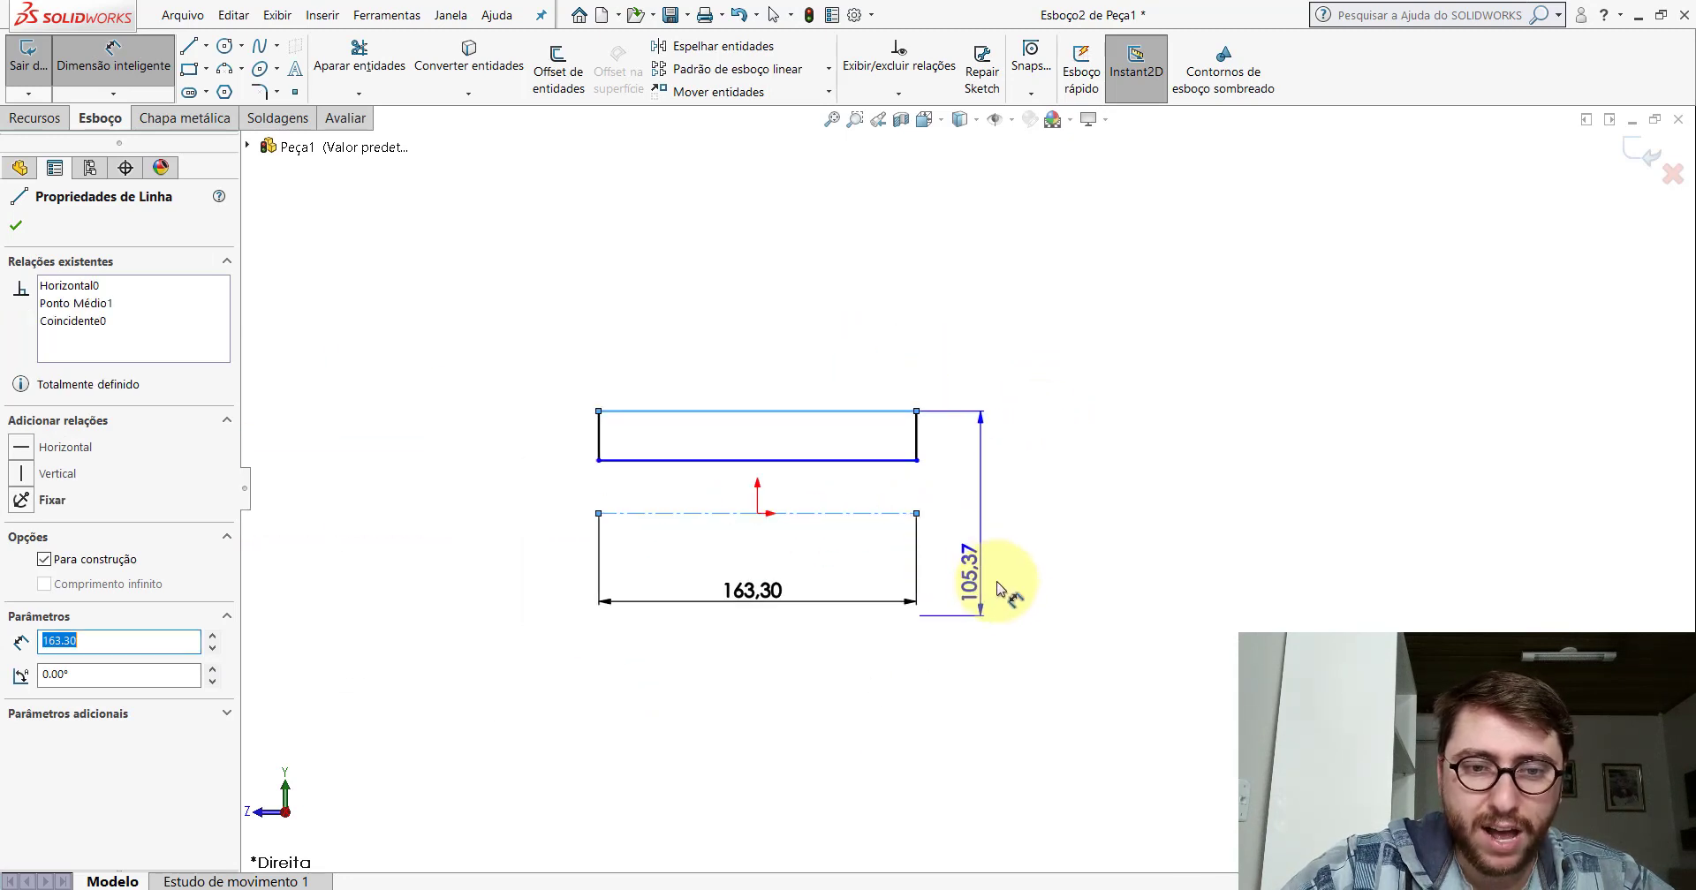
scroll(1059, 609, down, 2)
scroll(1060, 579, up, 3)
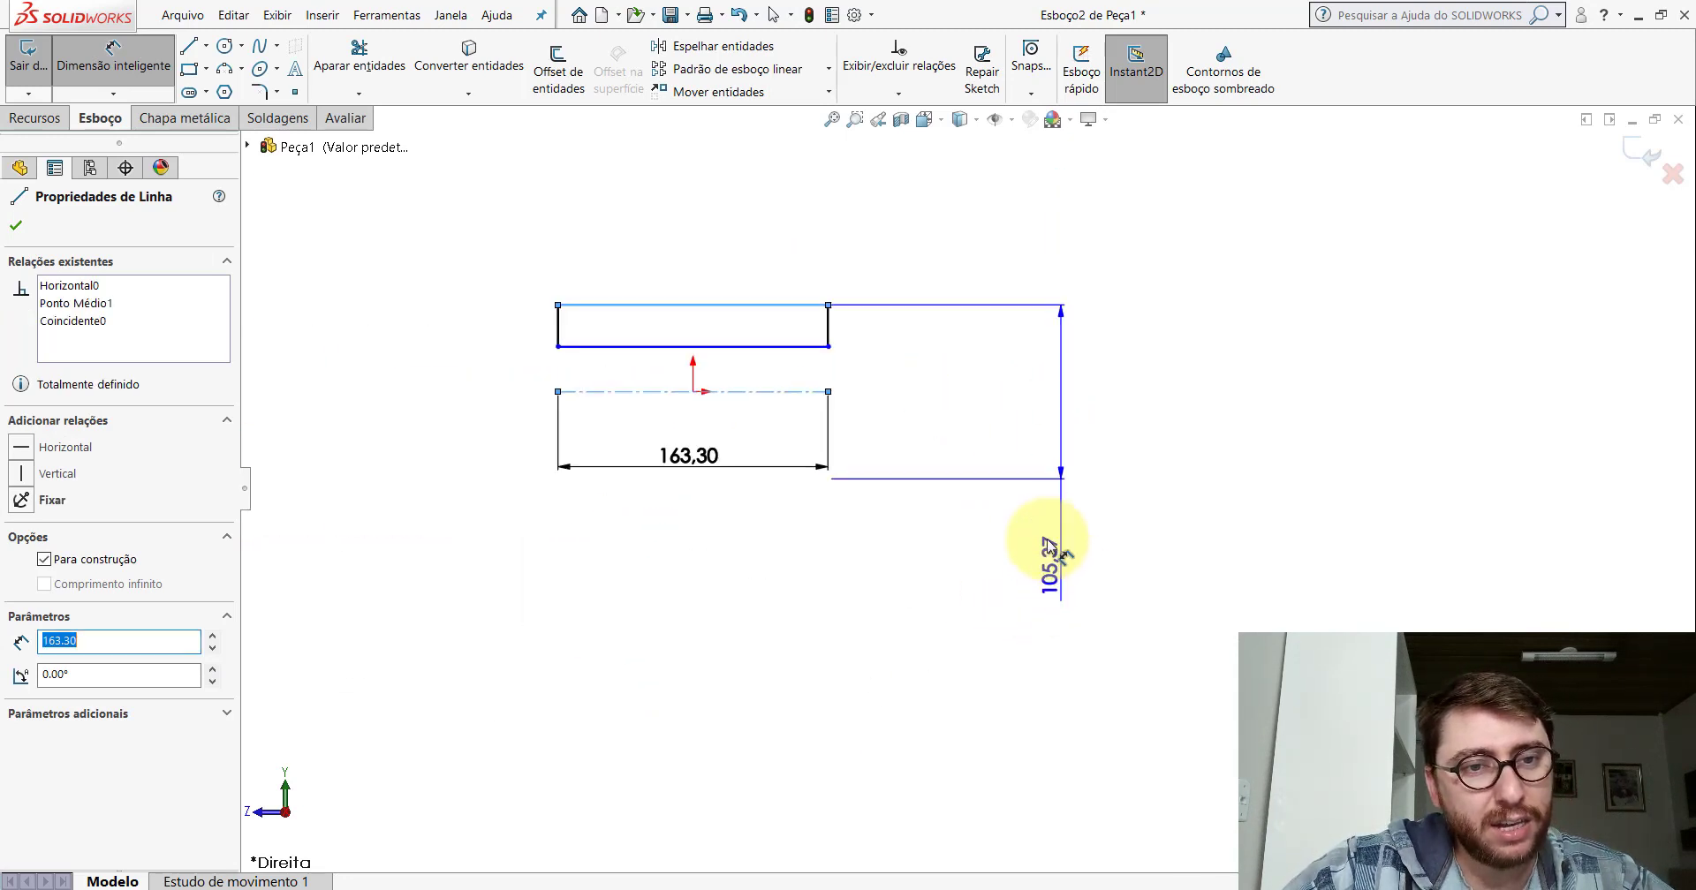
scroll(1041, 537, down, 1)
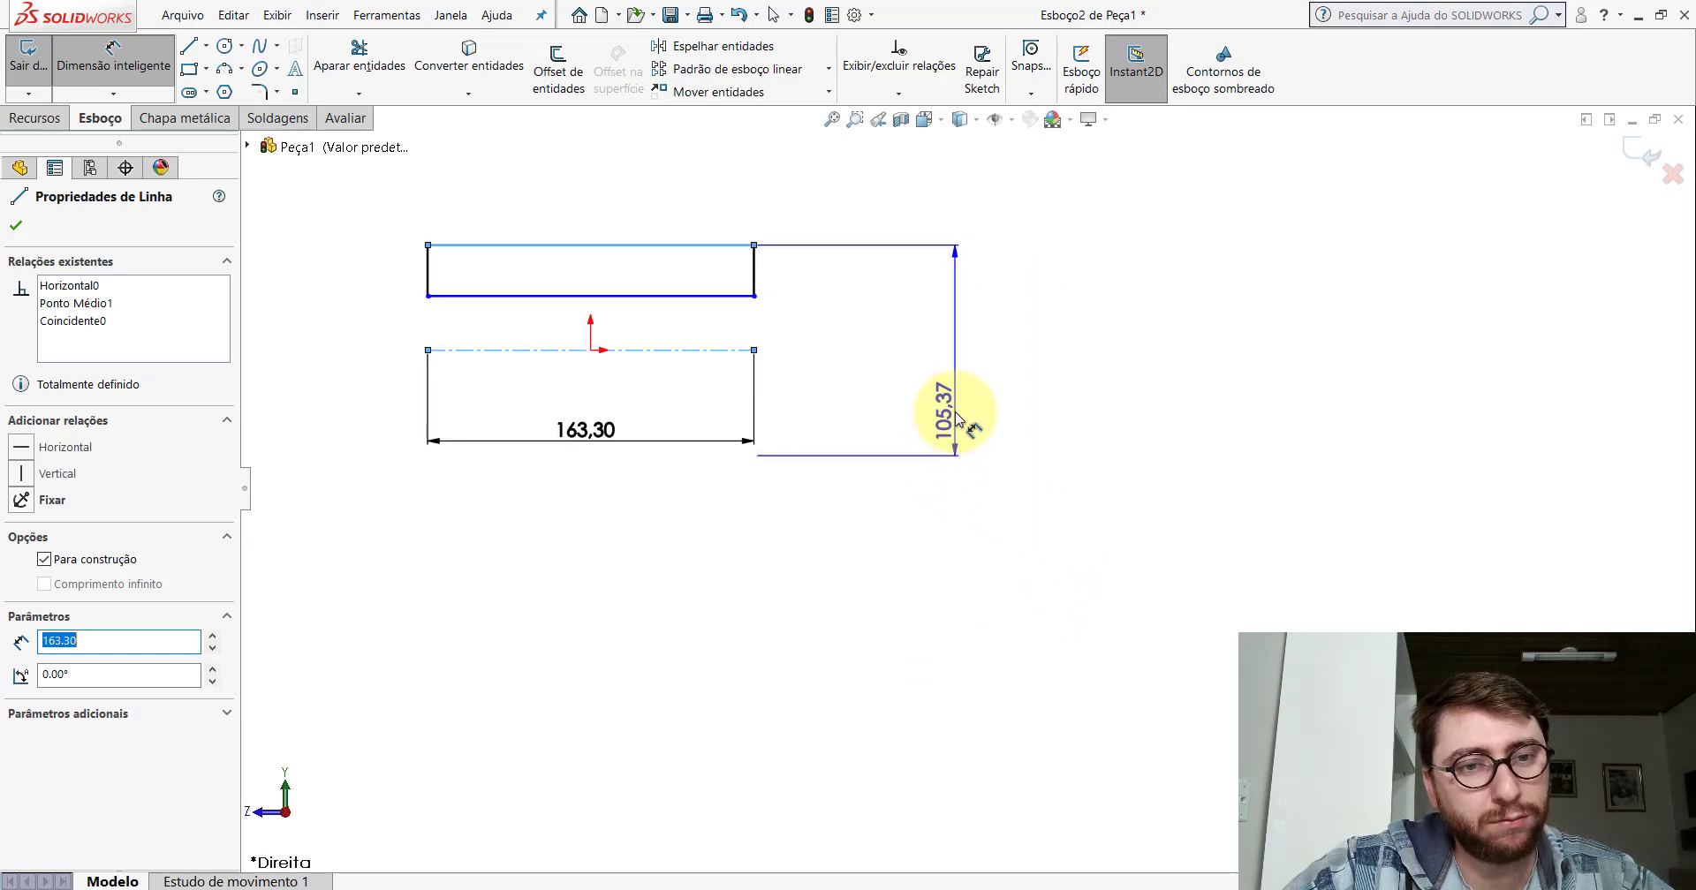
click(948, 417)
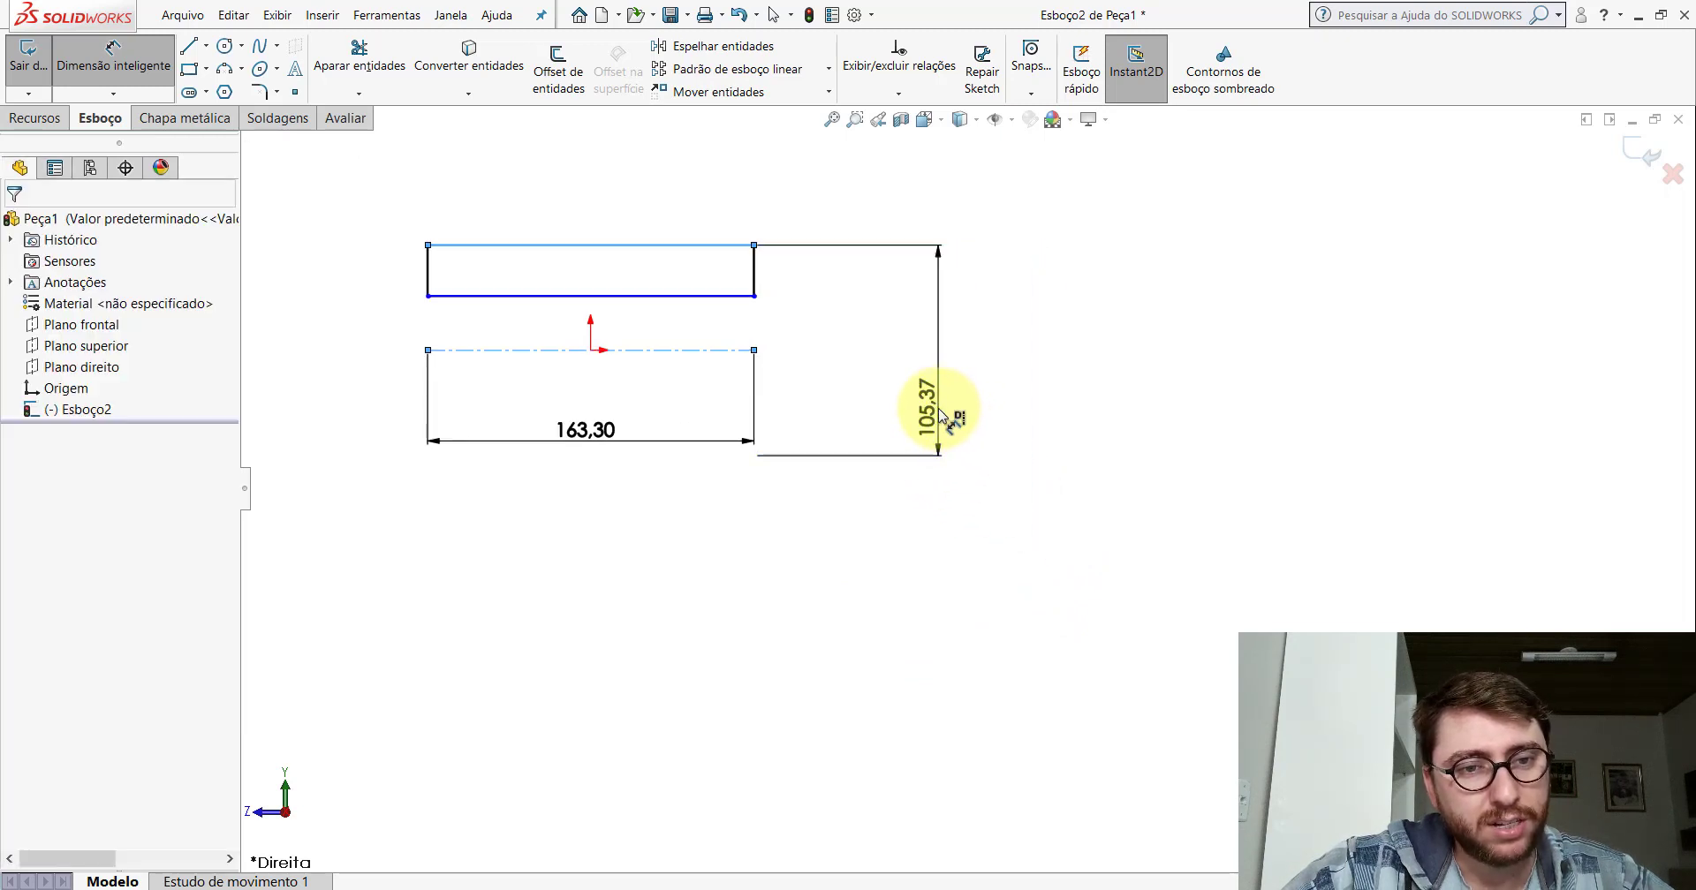
text(68)
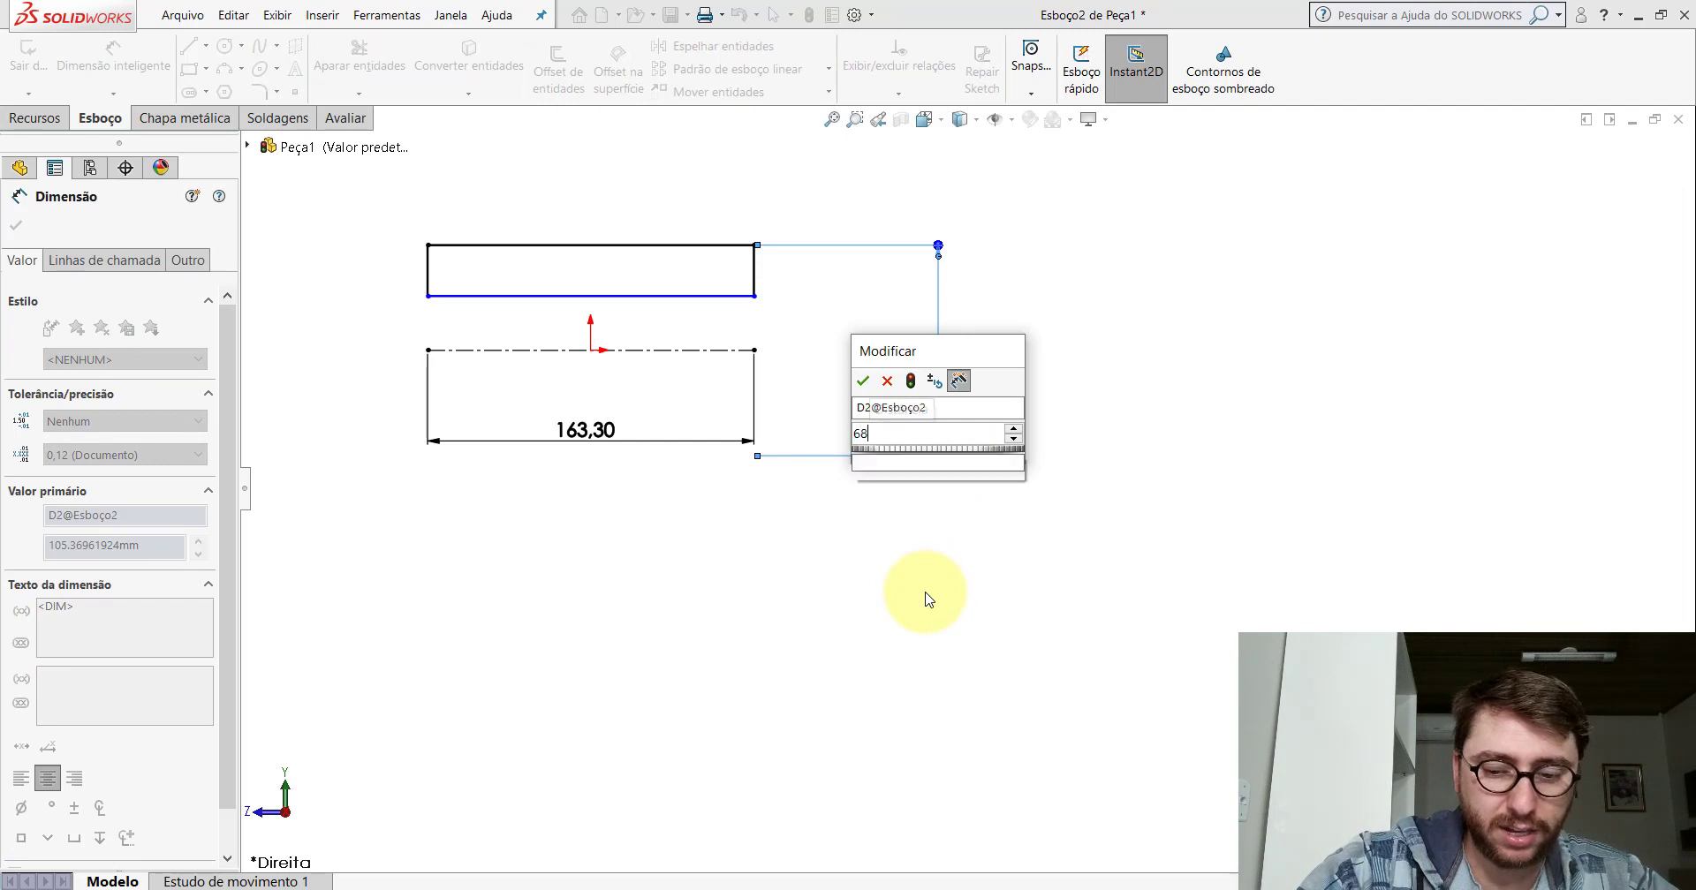
key(Return)
Dimension the rectangle's lower edge about the centerline as a doubled distance of 48 mm for the inner diameter.
scroll(840, 416, down, 3)
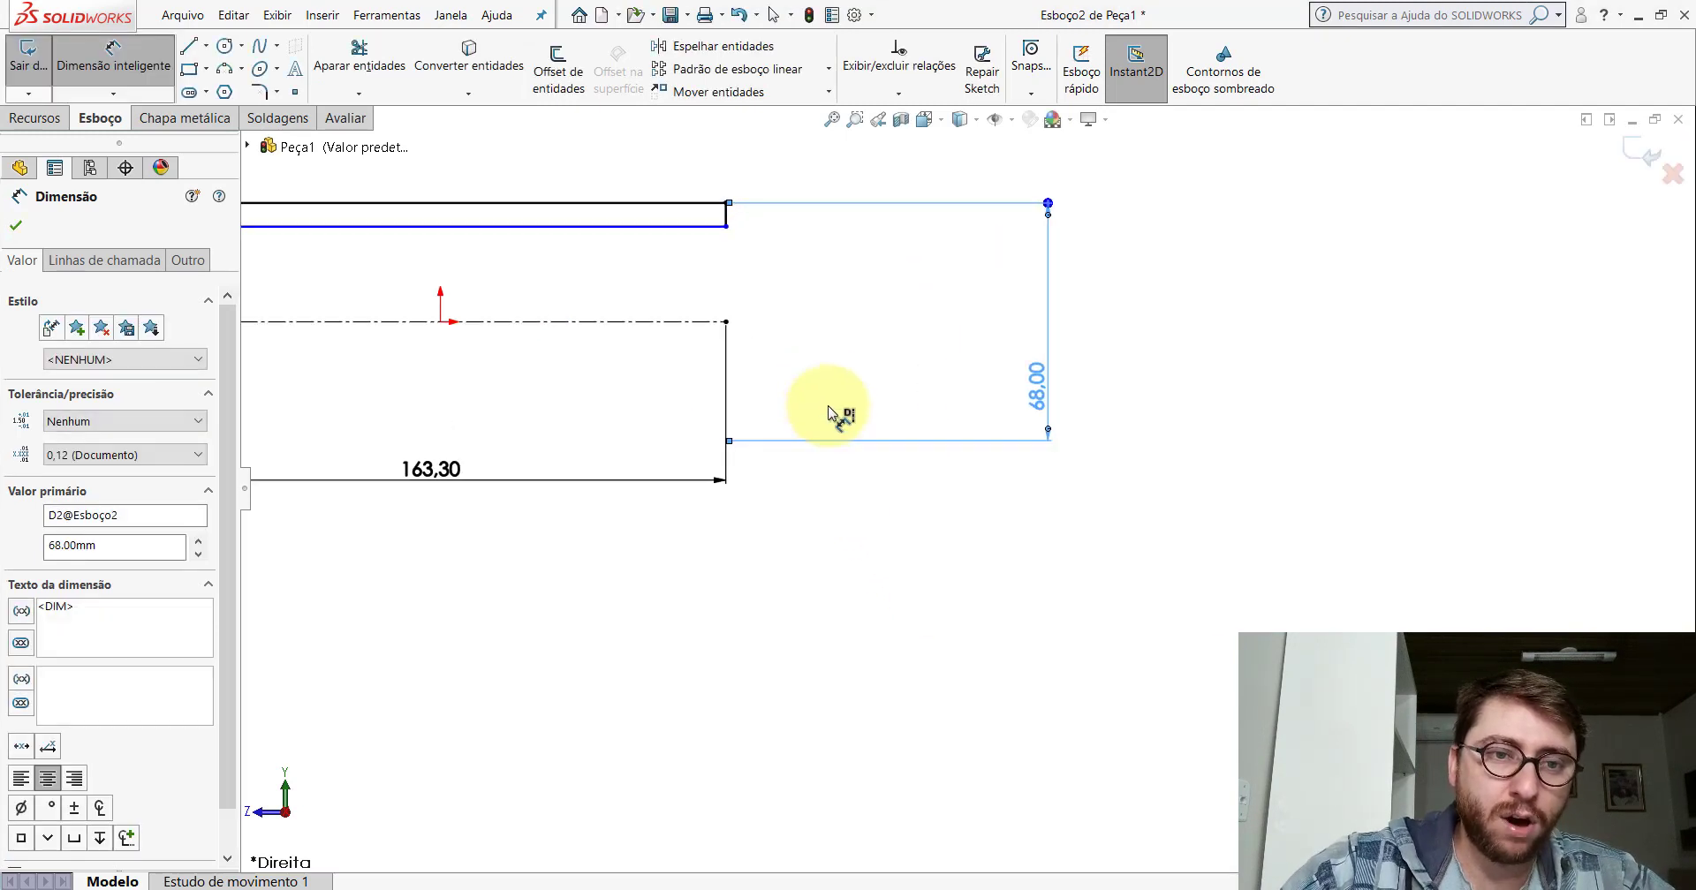
click(705, 229)
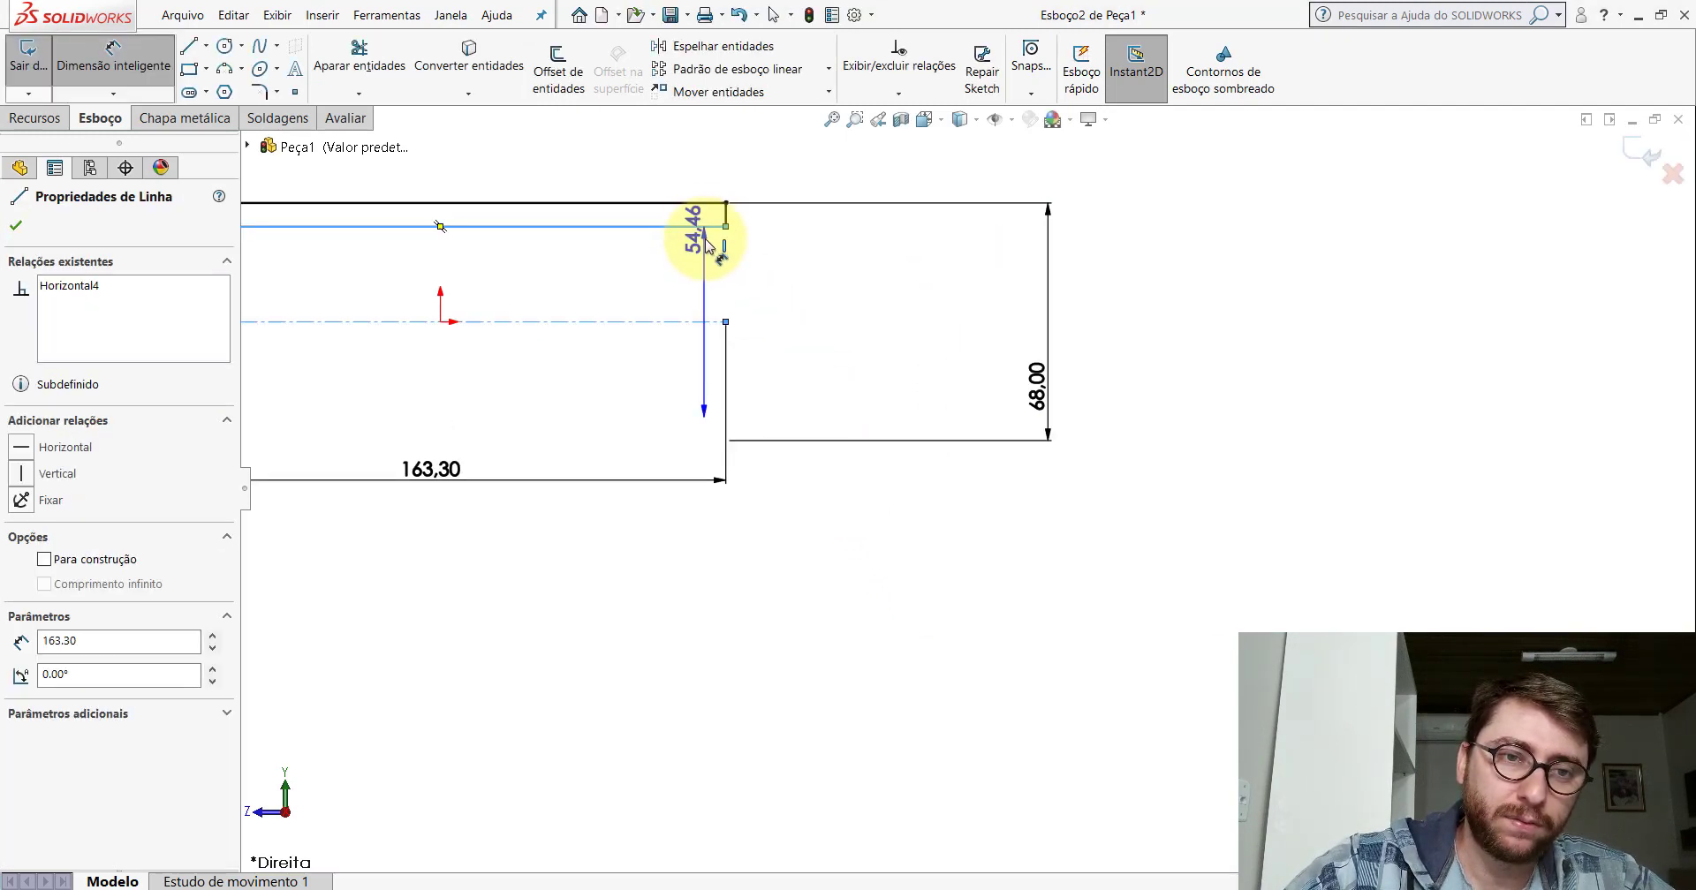
click(667, 322)
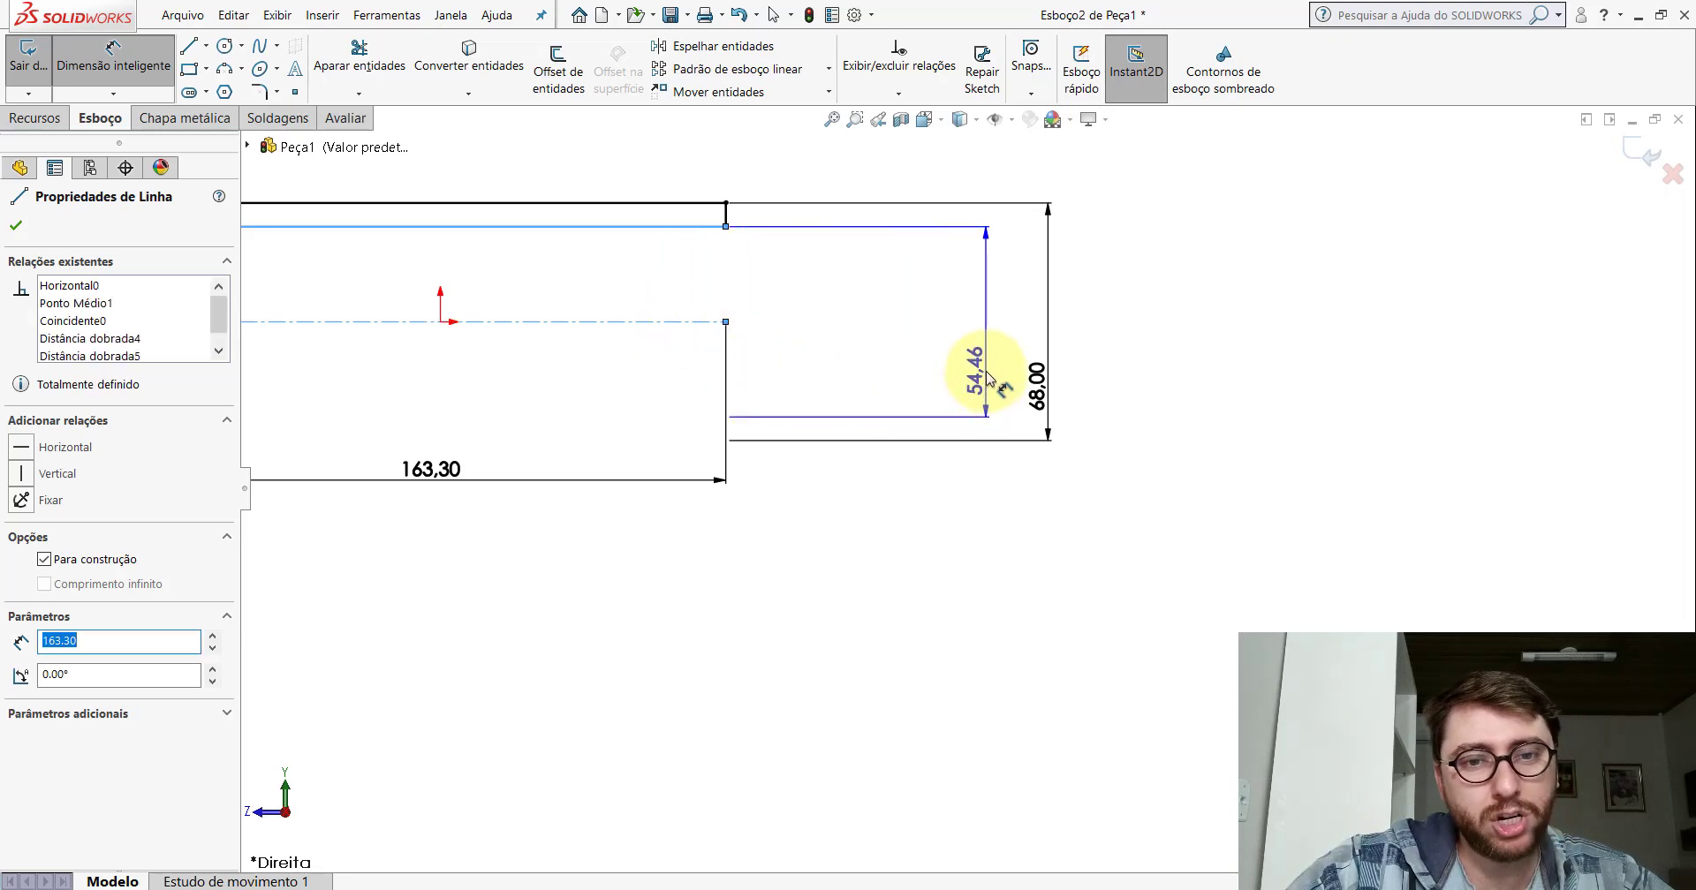
click(987, 378)
text(48)
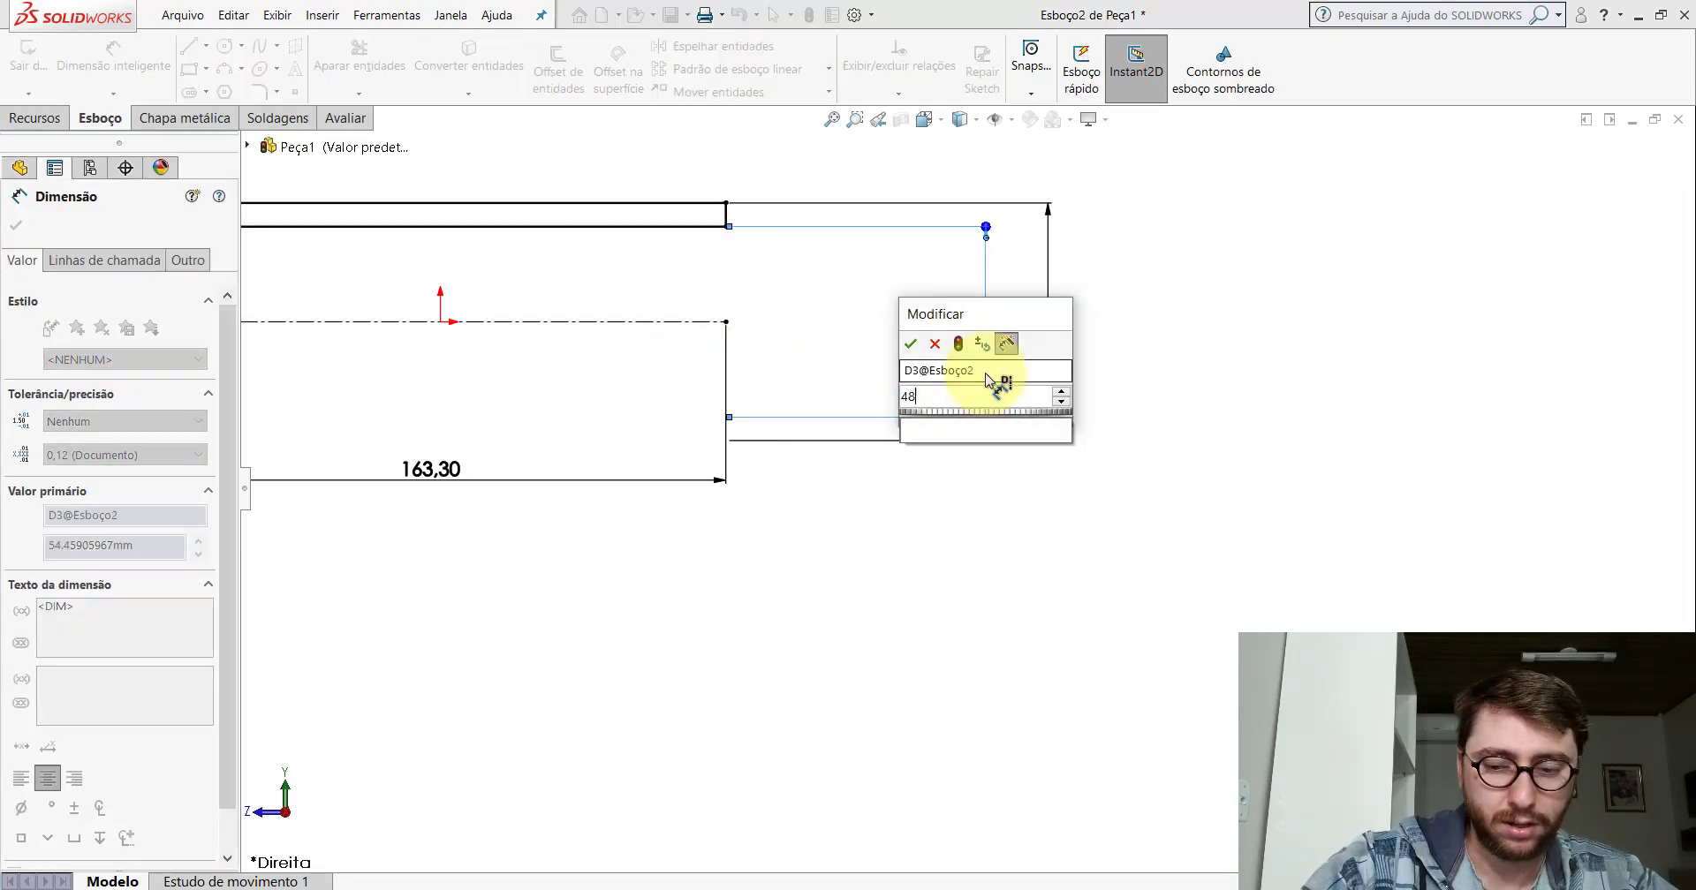
key(Return)
key(z)
scroll(745, 378, down, 3)
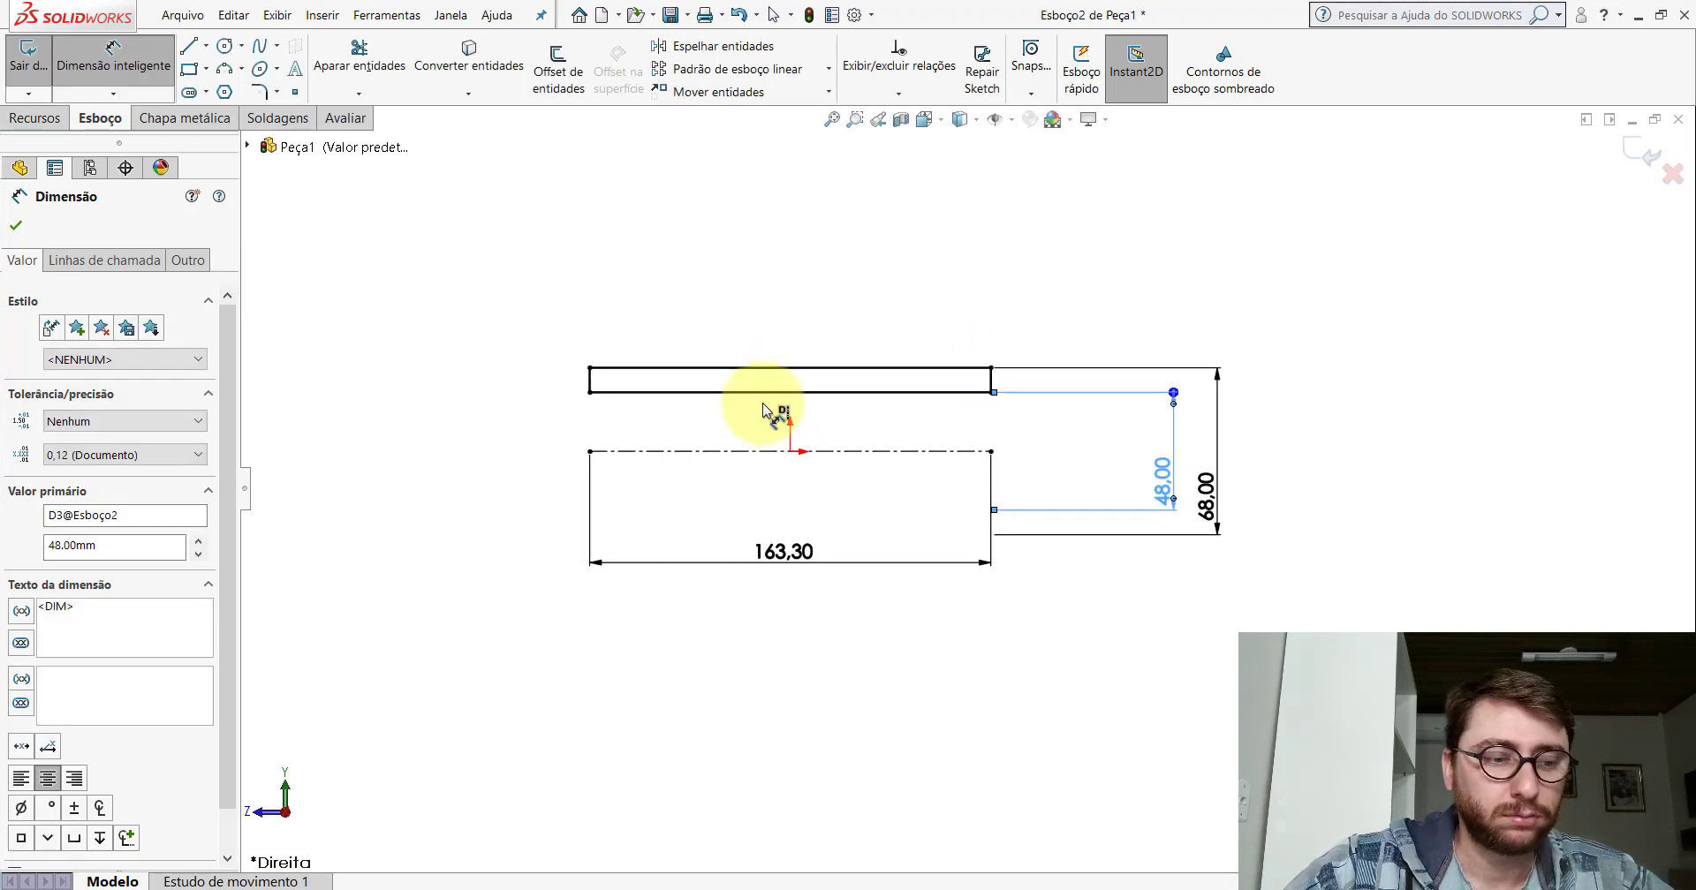
key(Escape)
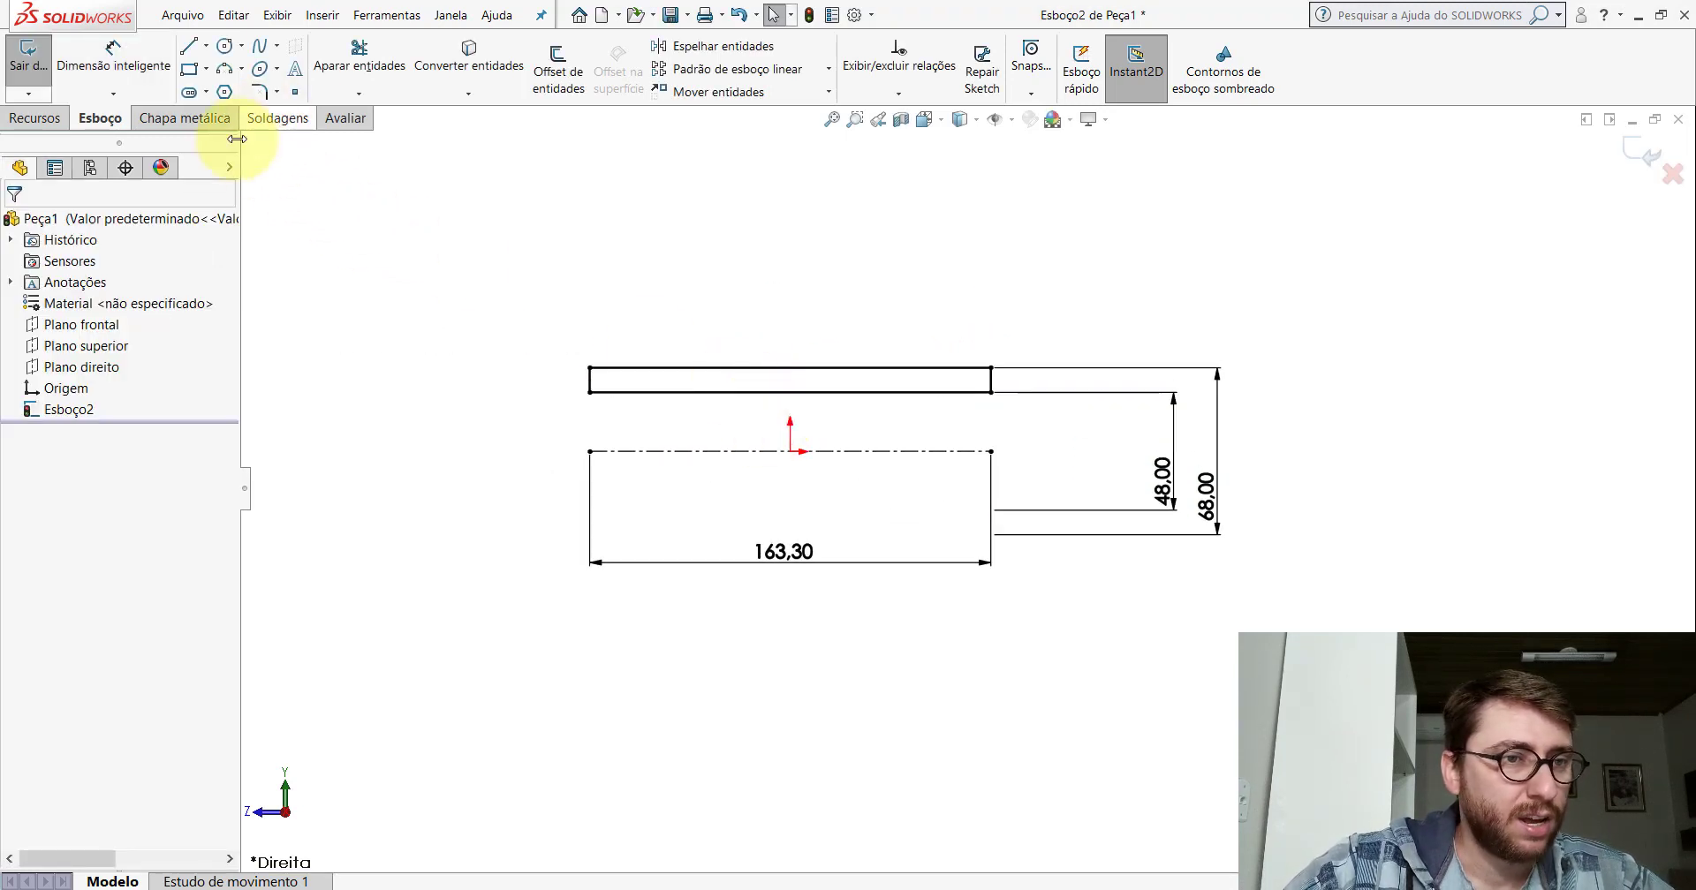
Add 1 mm equal-distance sketch chamfers to the rectangle's two upper corners.
click(279, 92)
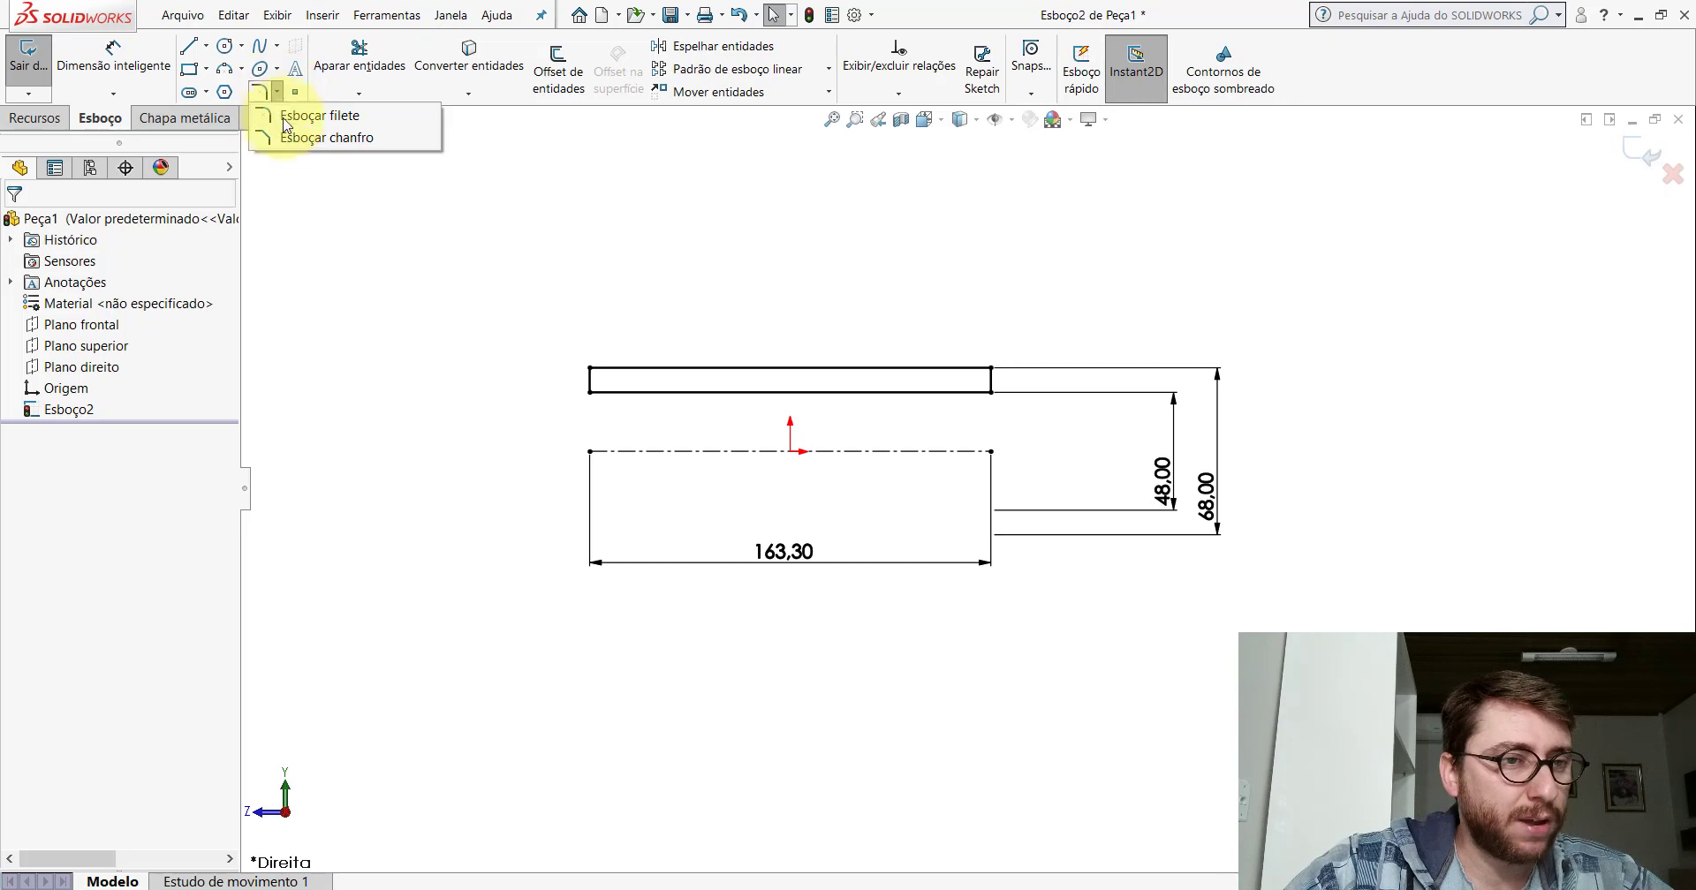
click(291, 140)
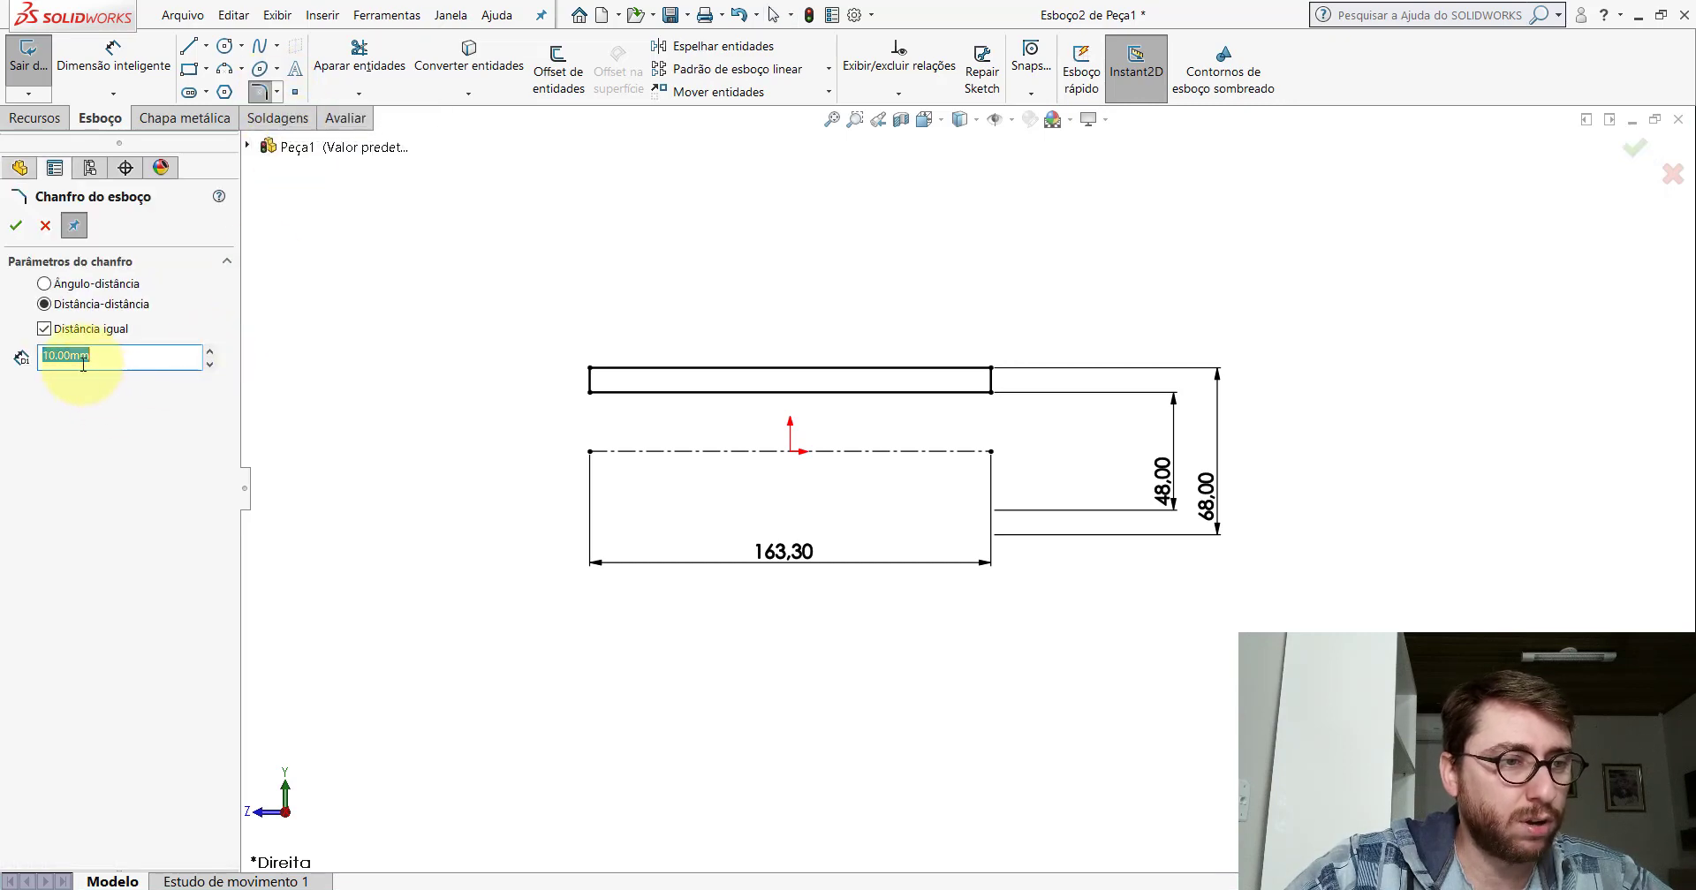
text(1)
scroll(655, 415, up, 3)
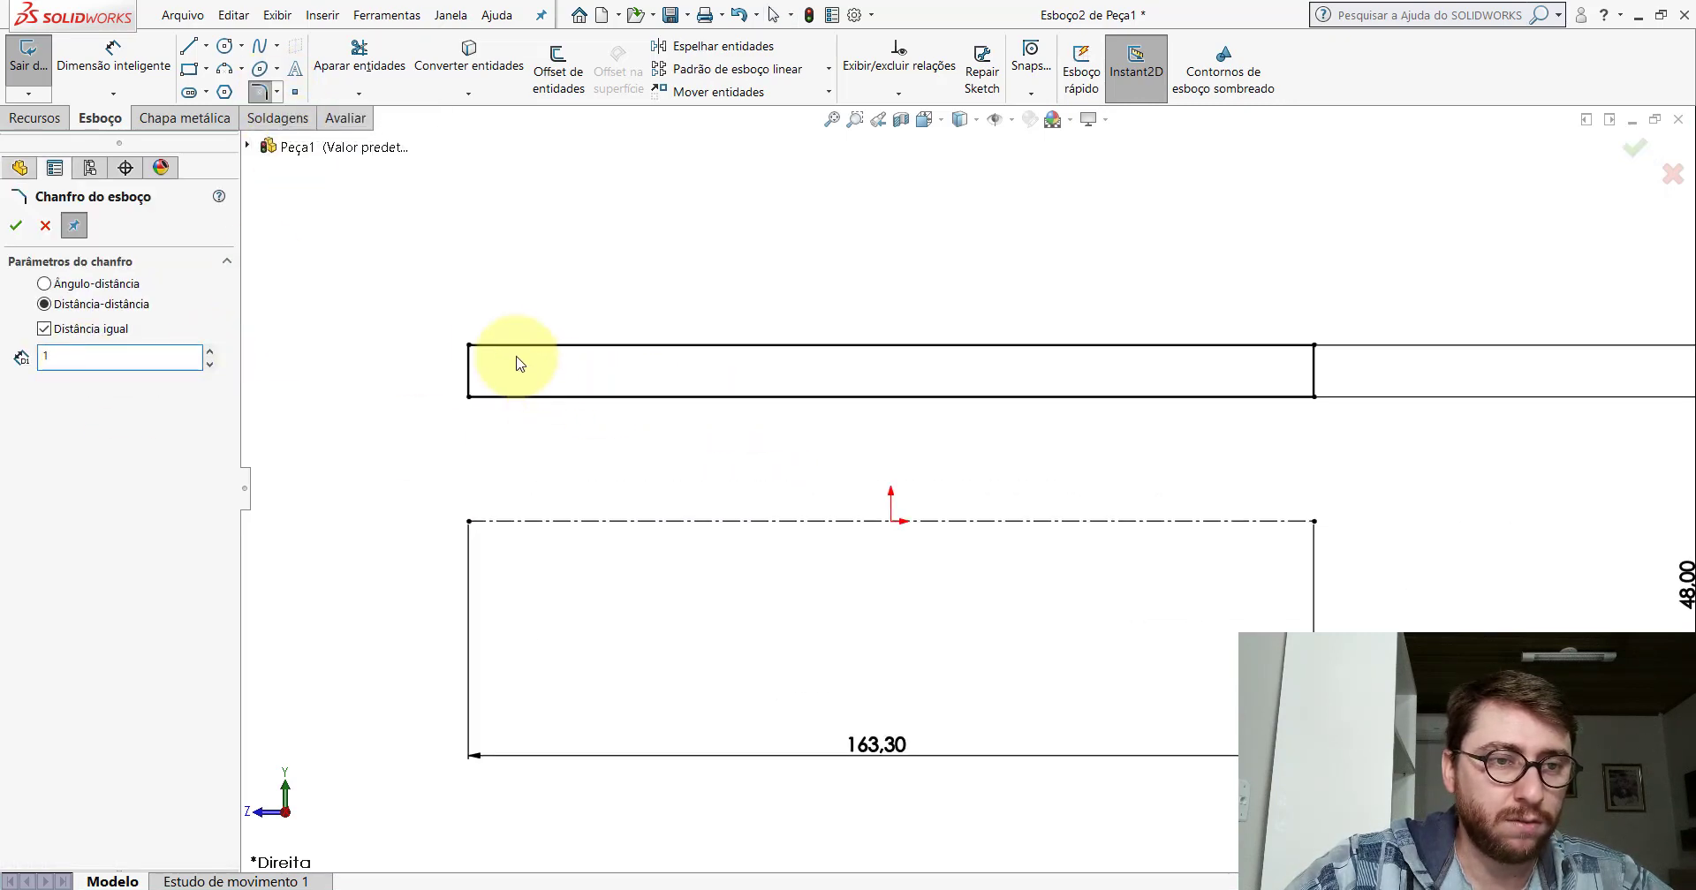
click(468, 343)
scroll(1352, 364, up, 2)
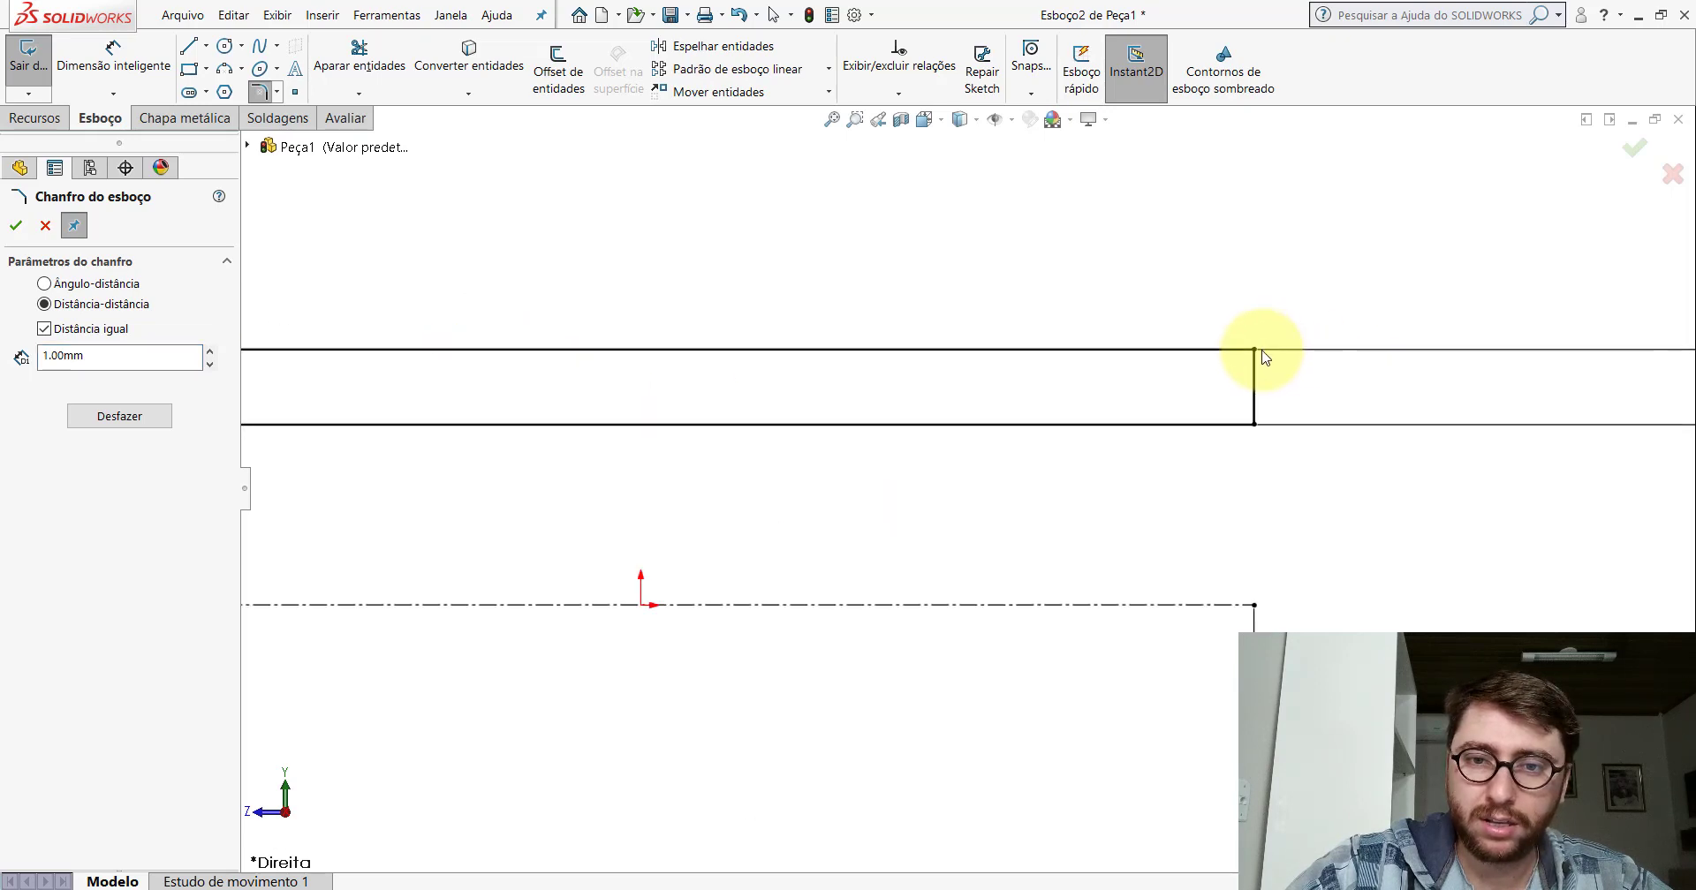
click(1255, 354)
scroll(1287, 389, down, 4)
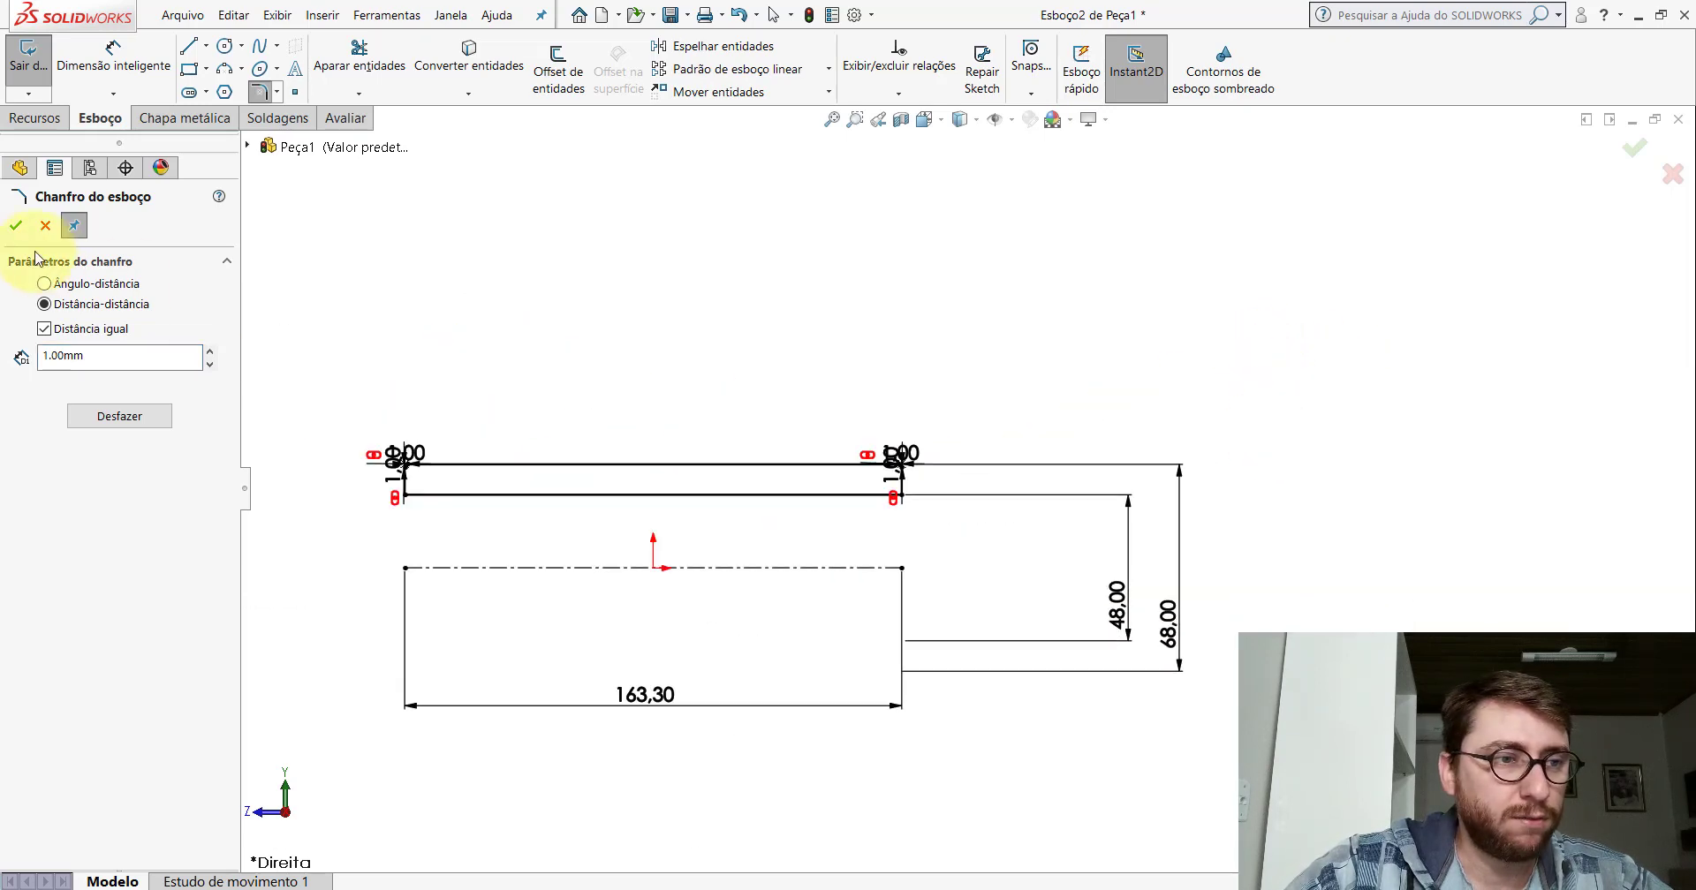
click(16, 225)
scroll(863, 379, down, 3)
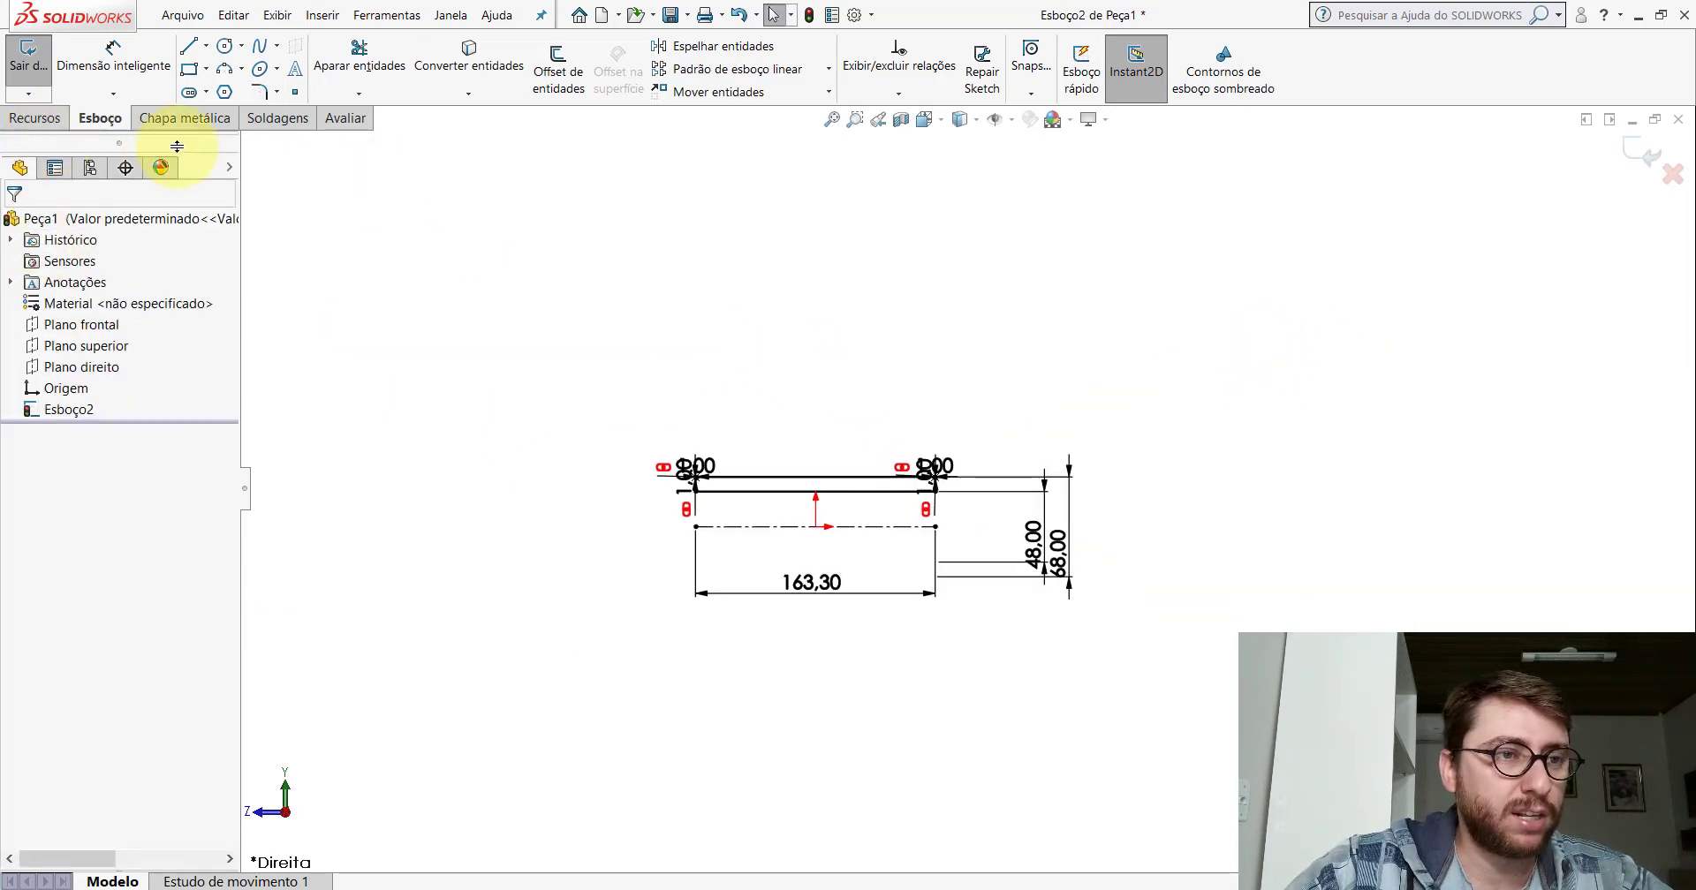
Start a revolved boss from the chamfered half-profile, using the construction centerline as the axis.
click(22, 119)
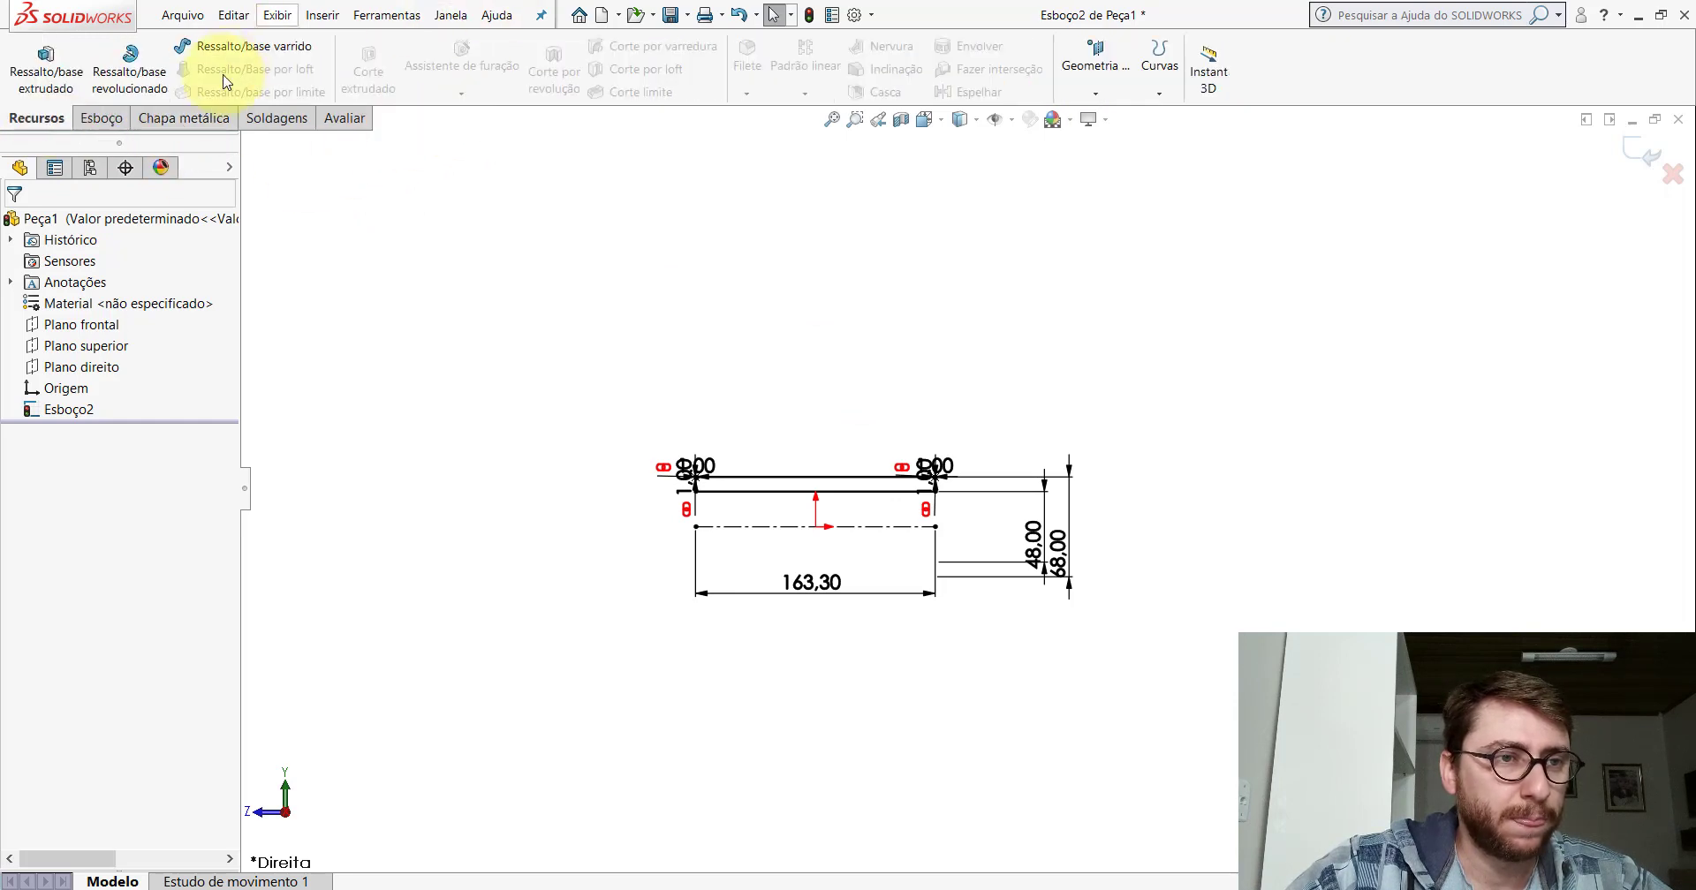
click(130, 71)
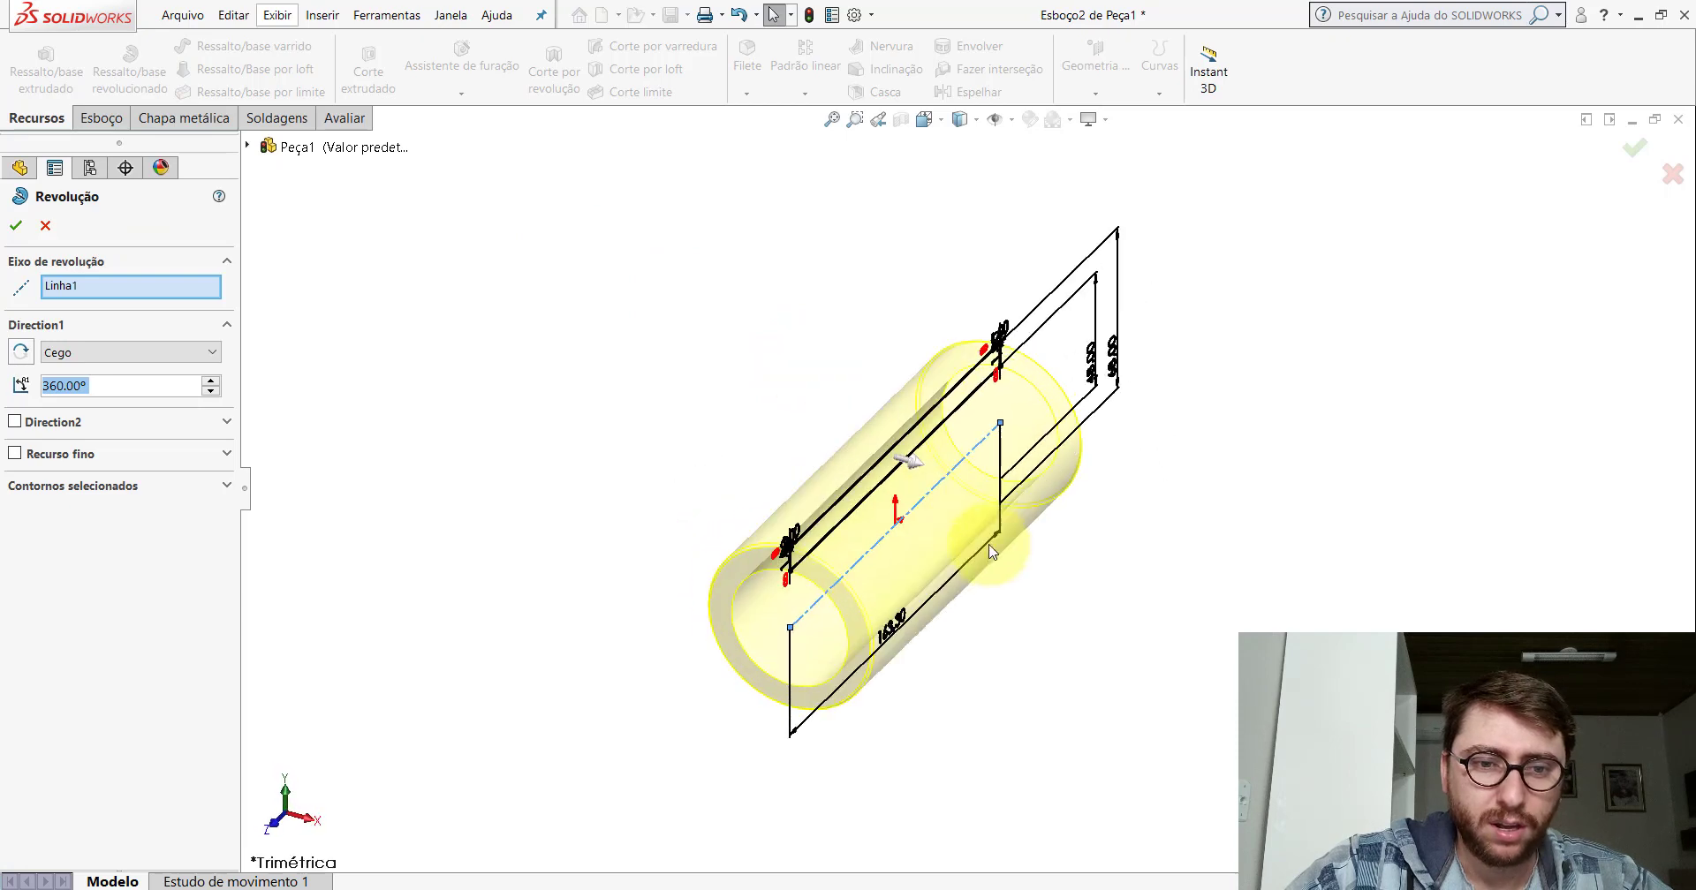
scroll(1002, 566, down, 2)
scroll(964, 560, up, 3)
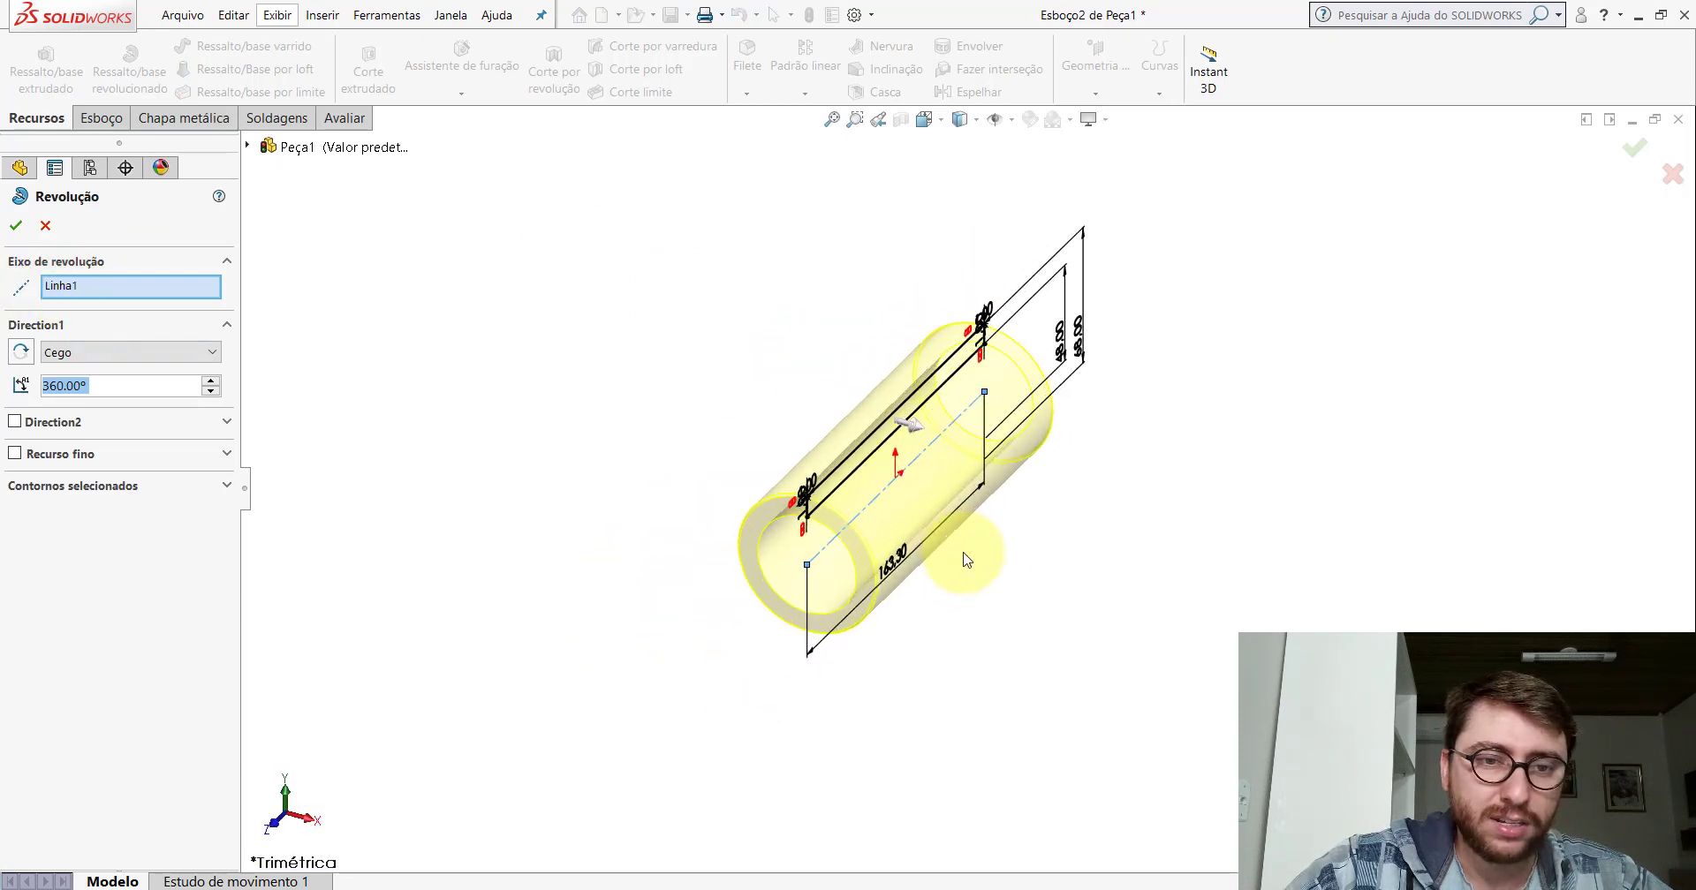
scroll(966, 559, down, 4)
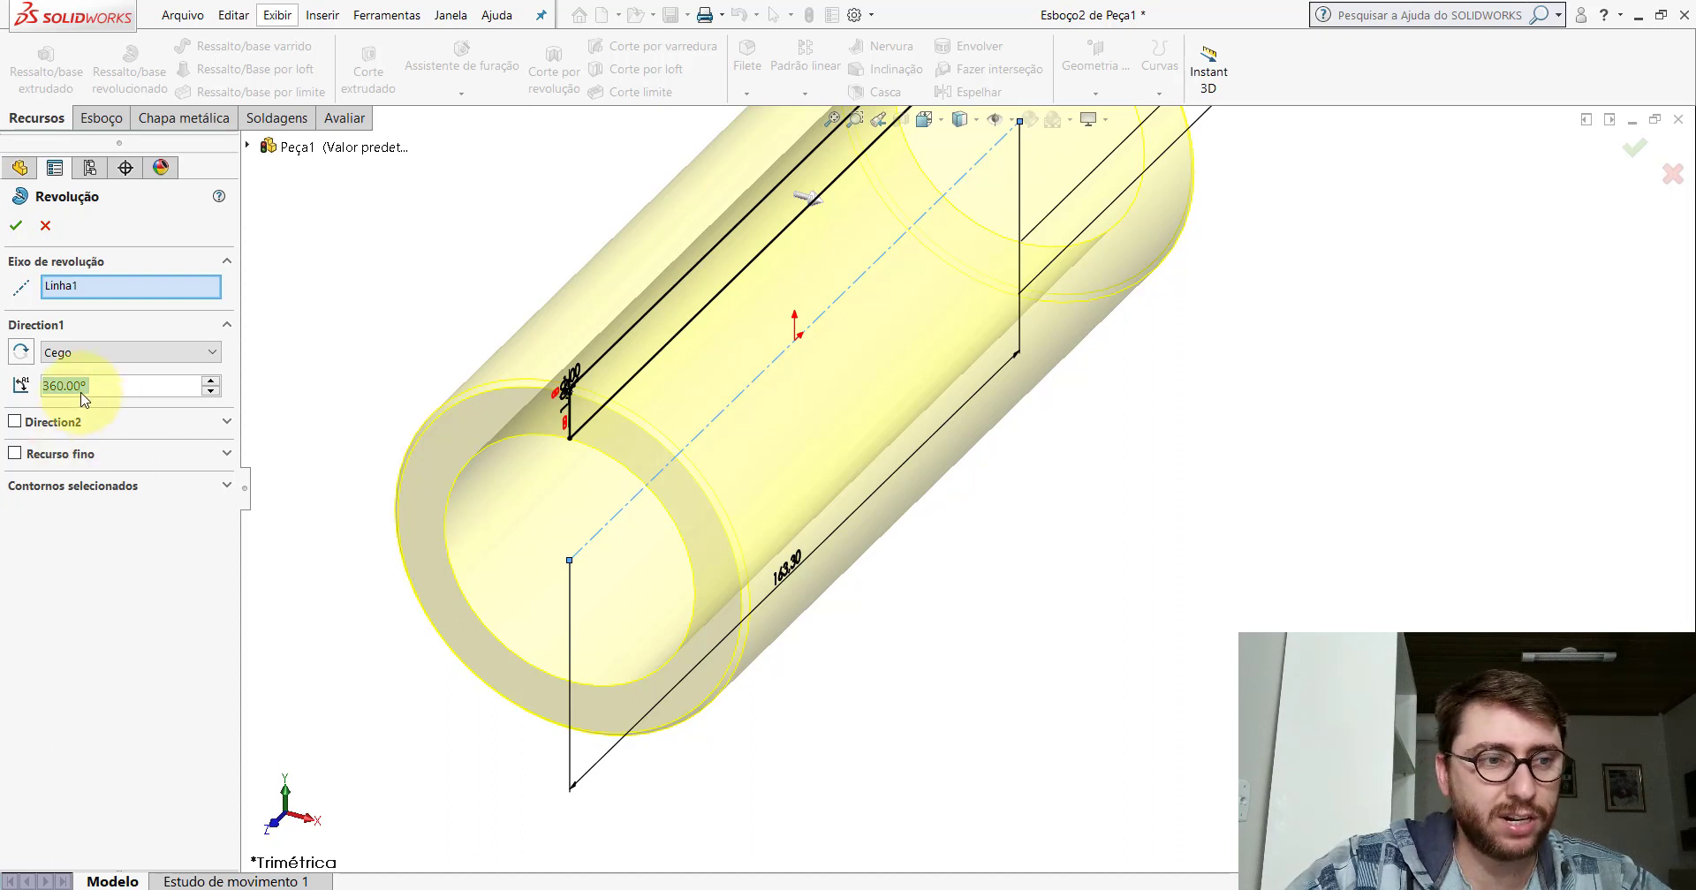
Reduce the revolve's Direction 1 angle in increments to 330° to preview a partial revolution.
click(211, 394)
click(211, 394)
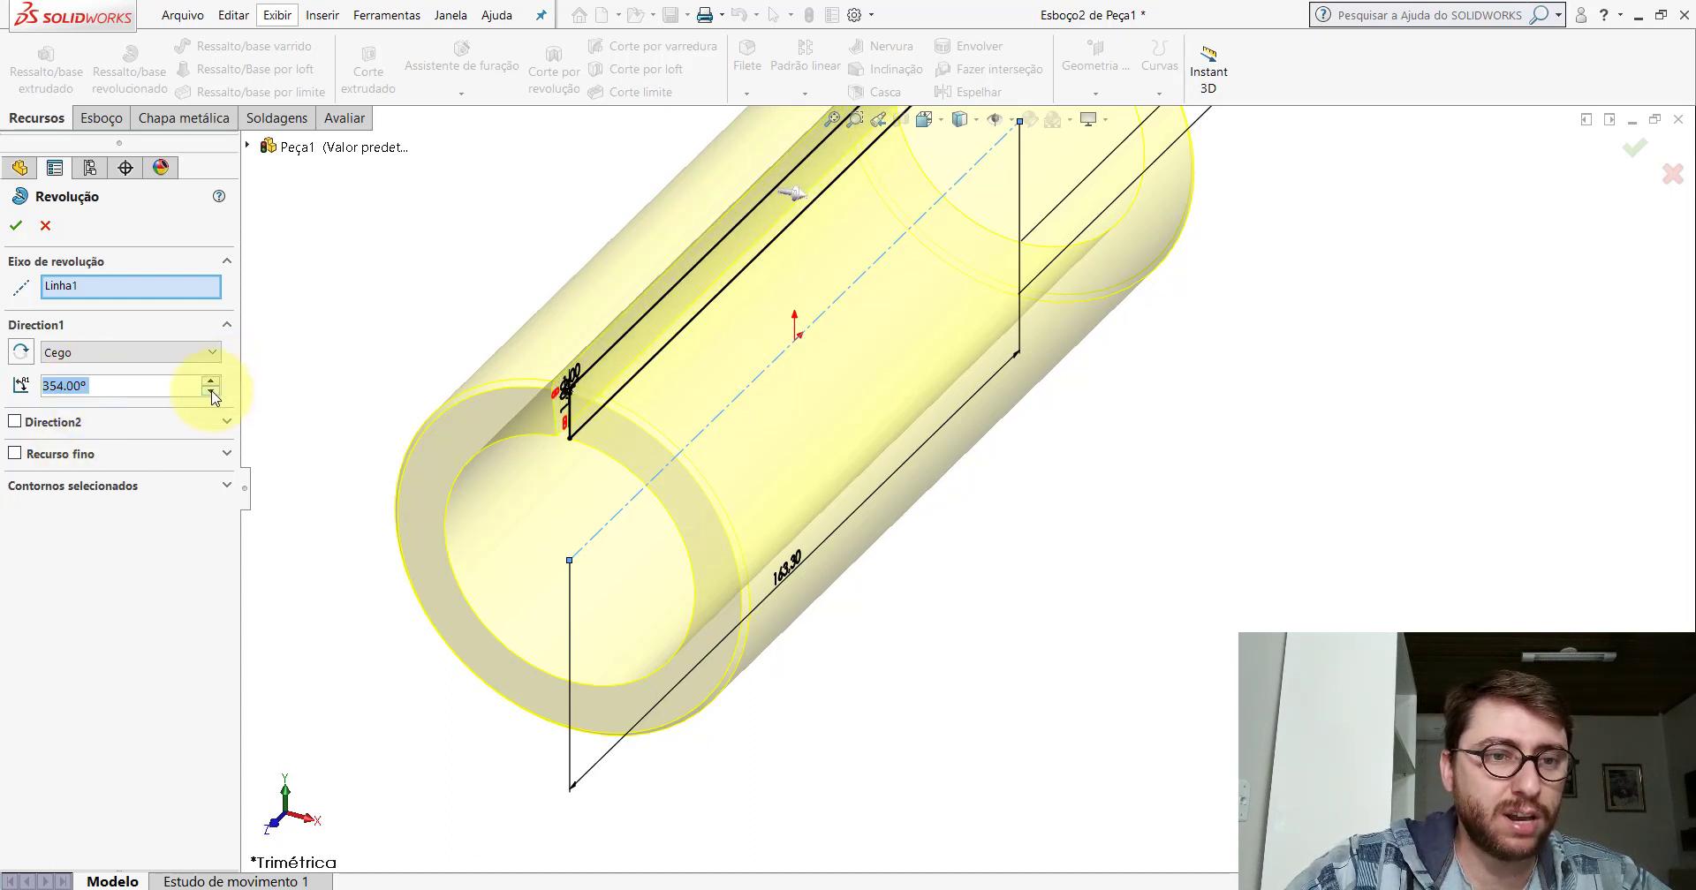
click(211, 394)
click(211, 394)
click(211, 394)
click(211, 394)
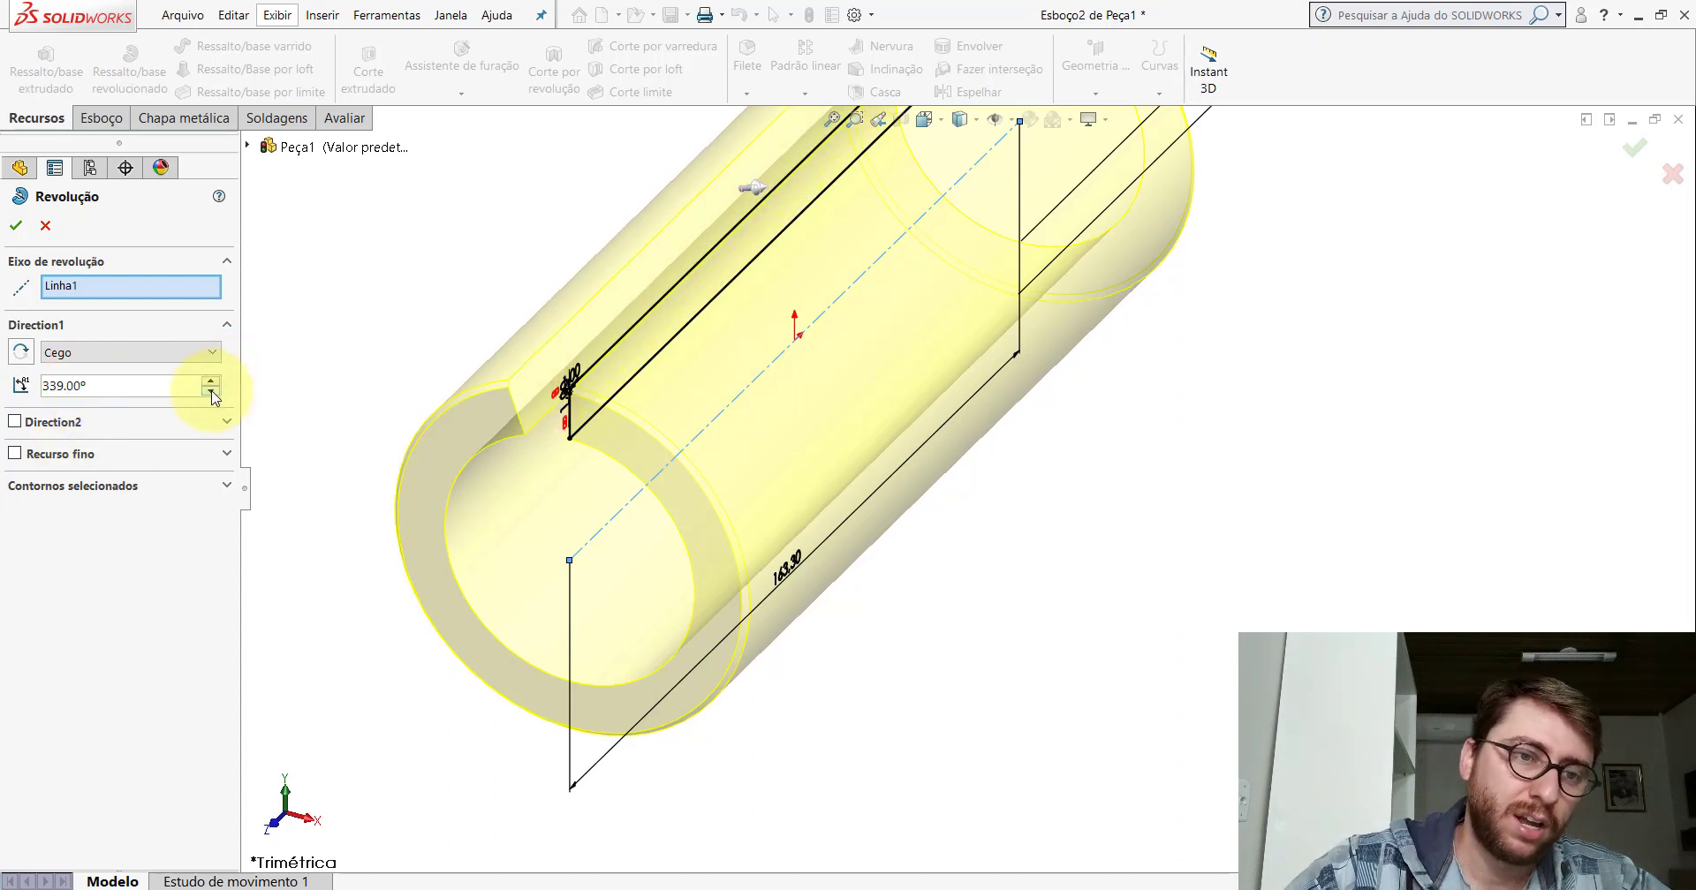
click(211, 394)
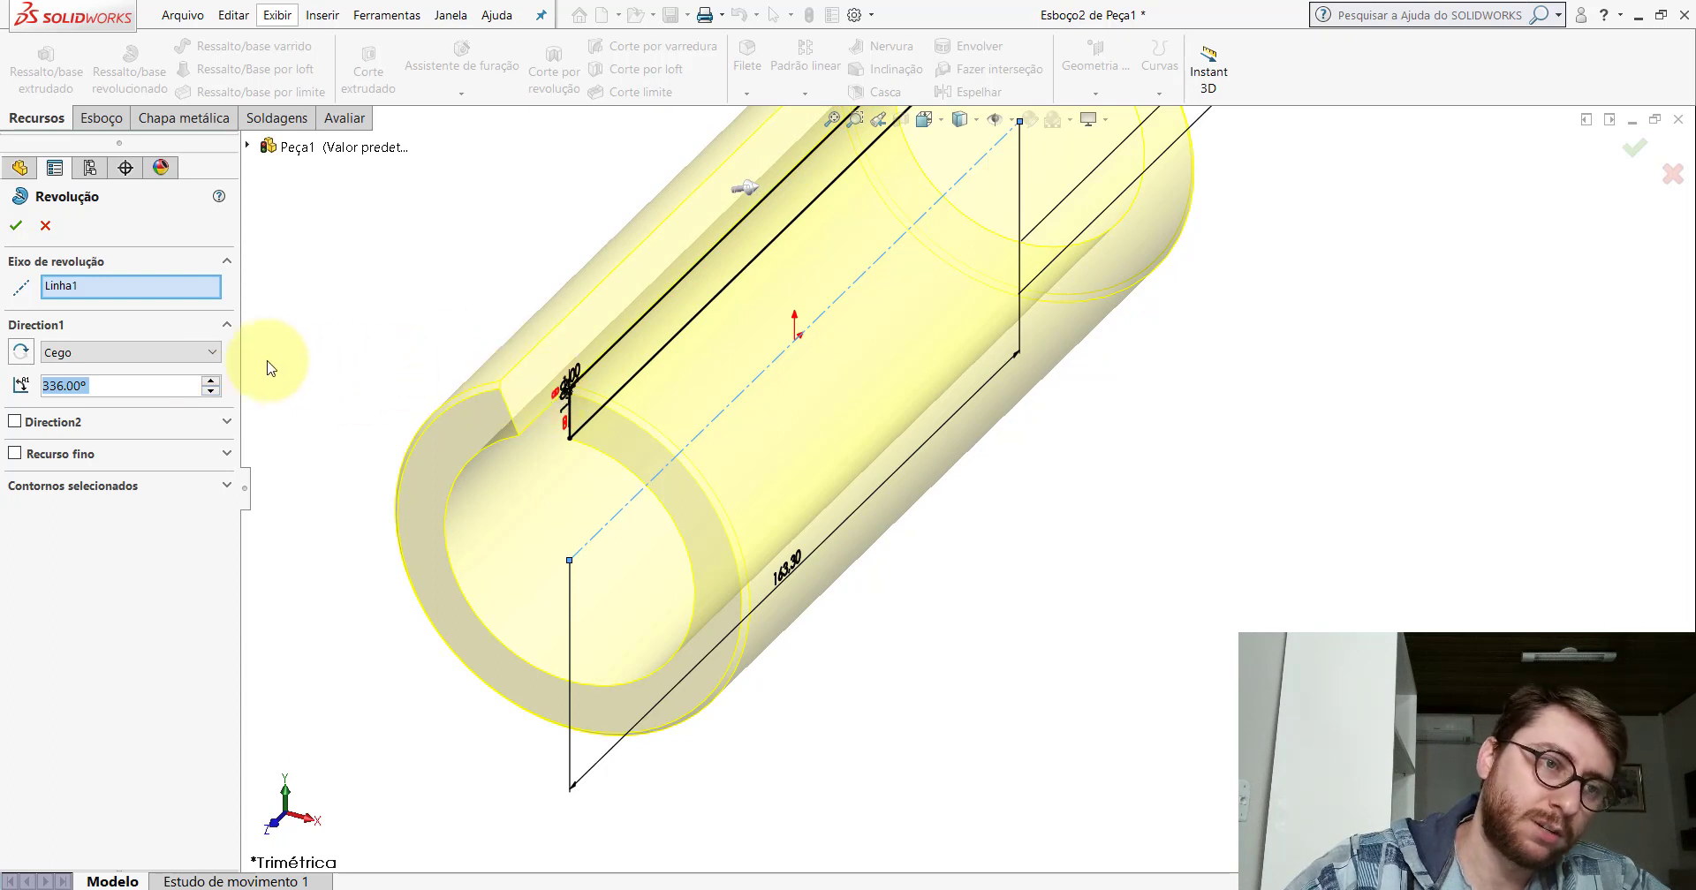
click(211, 394)
click(211, 394)
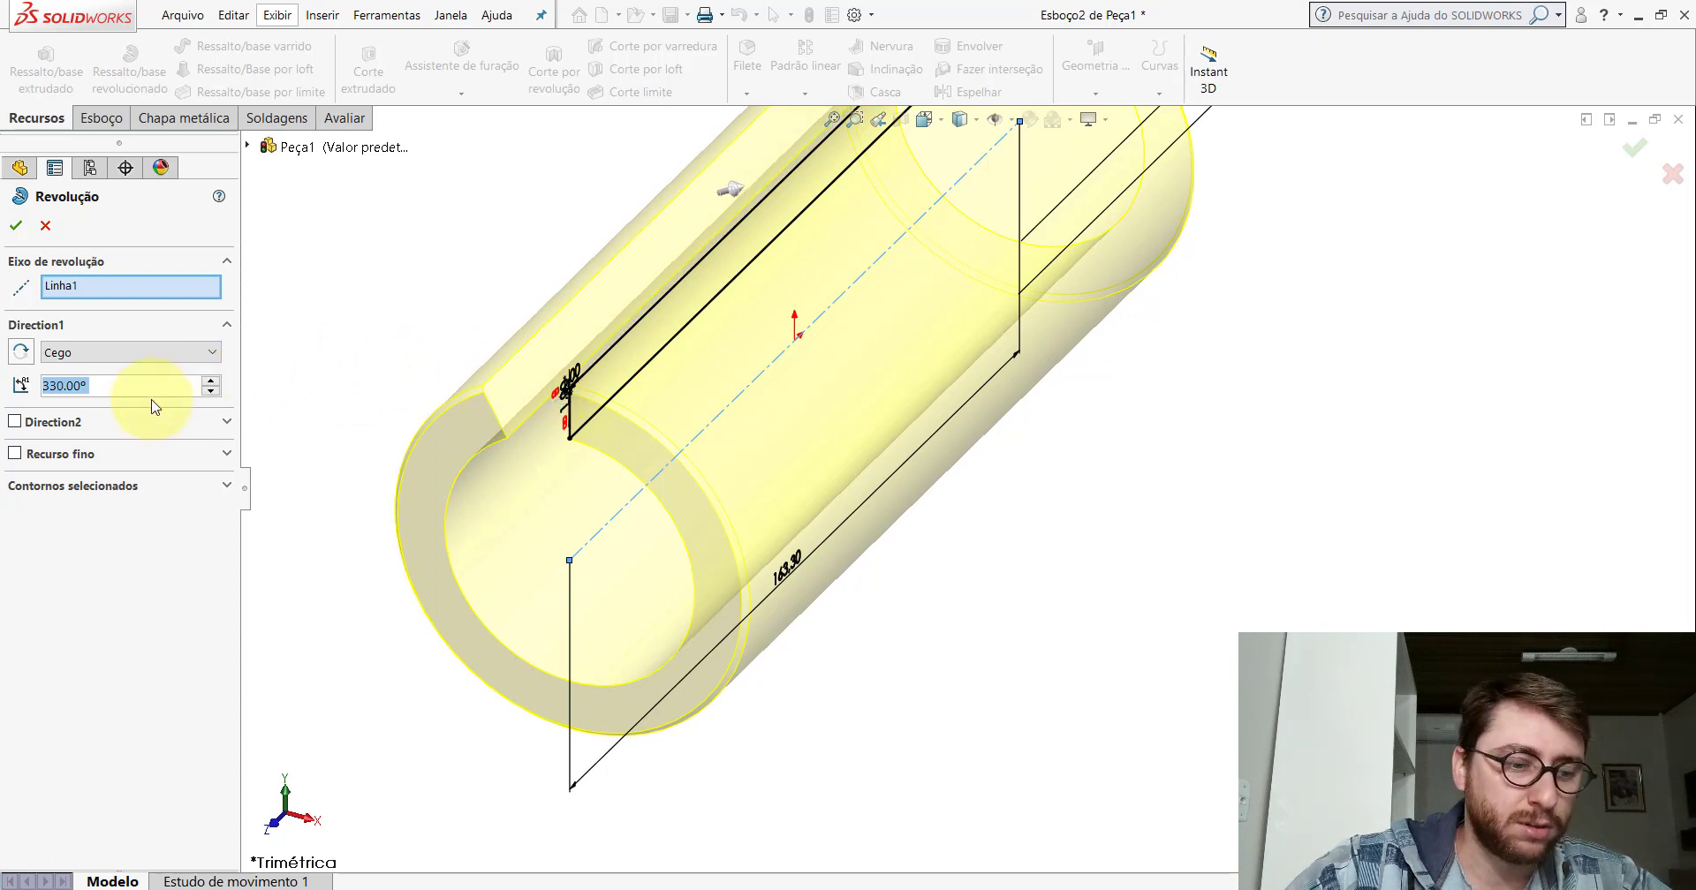
Set the revolve's Direction 1 angle to 360° and complete the tube.
text(360)
key(Return)
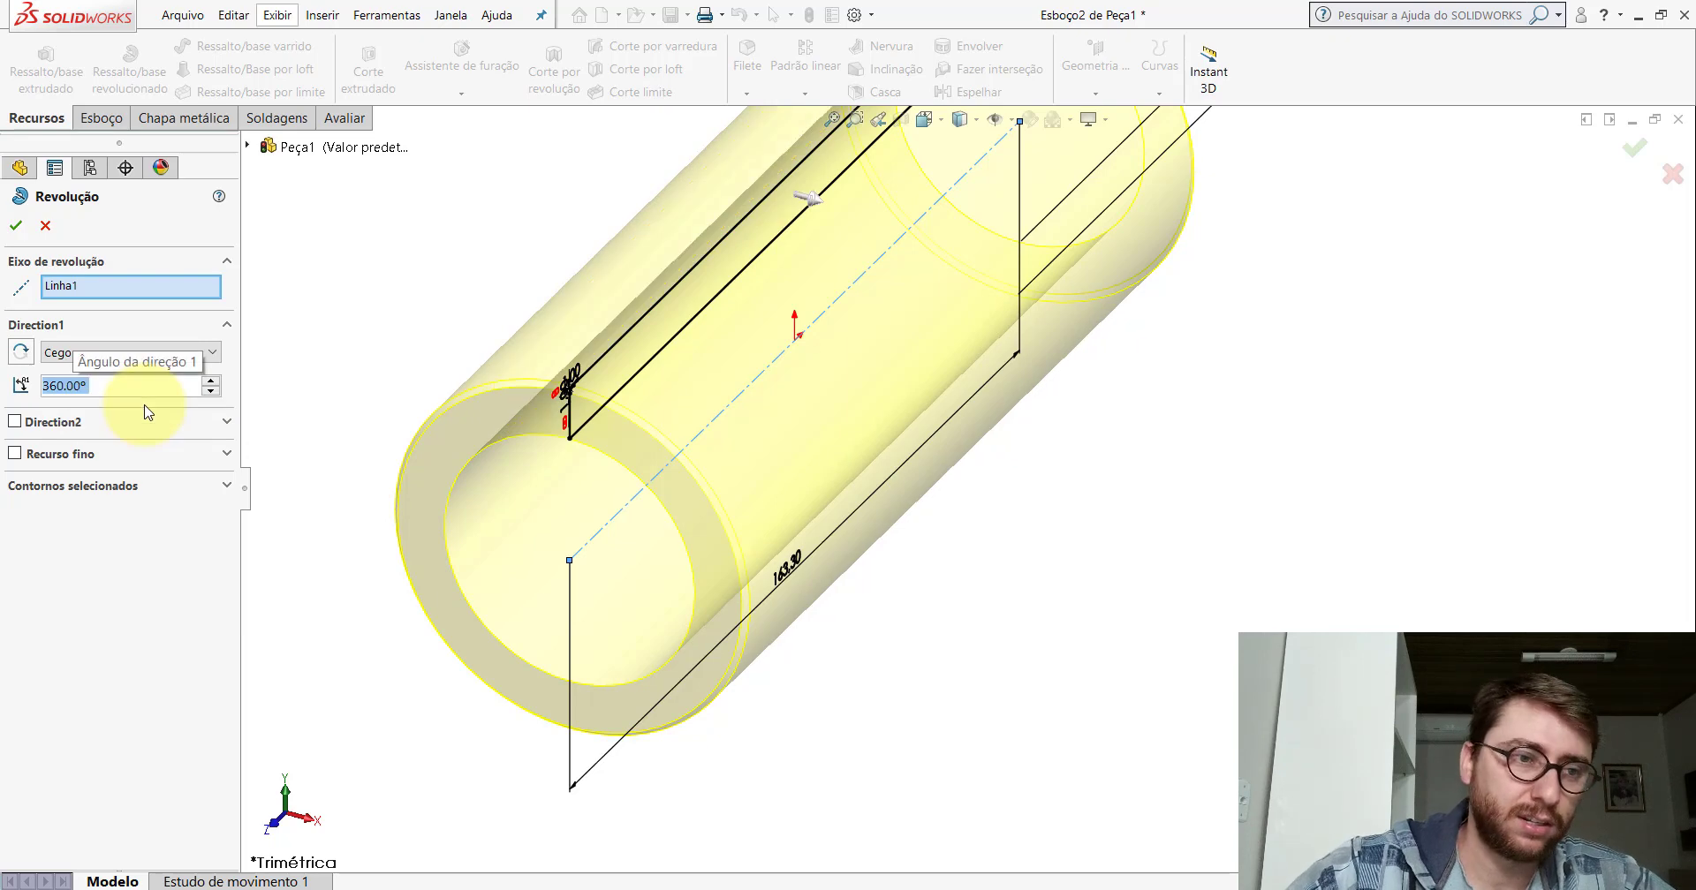
click(16, 225)
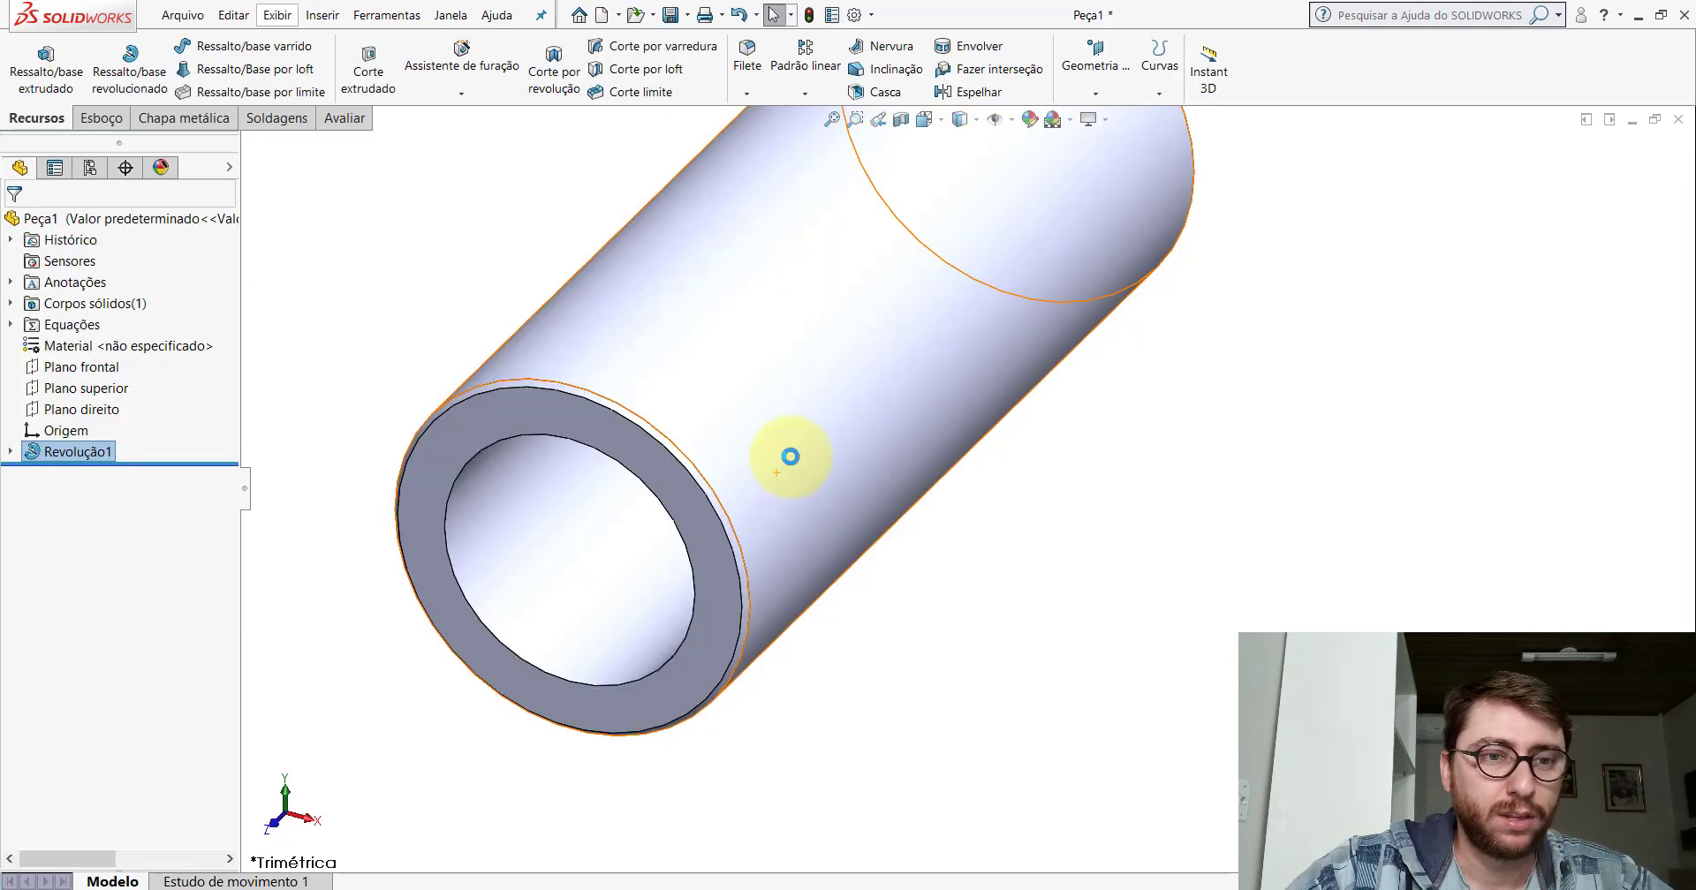
Orient the revolved tube to the isometric view.
scroll(787, 454, up, 3)
click(924, 120)
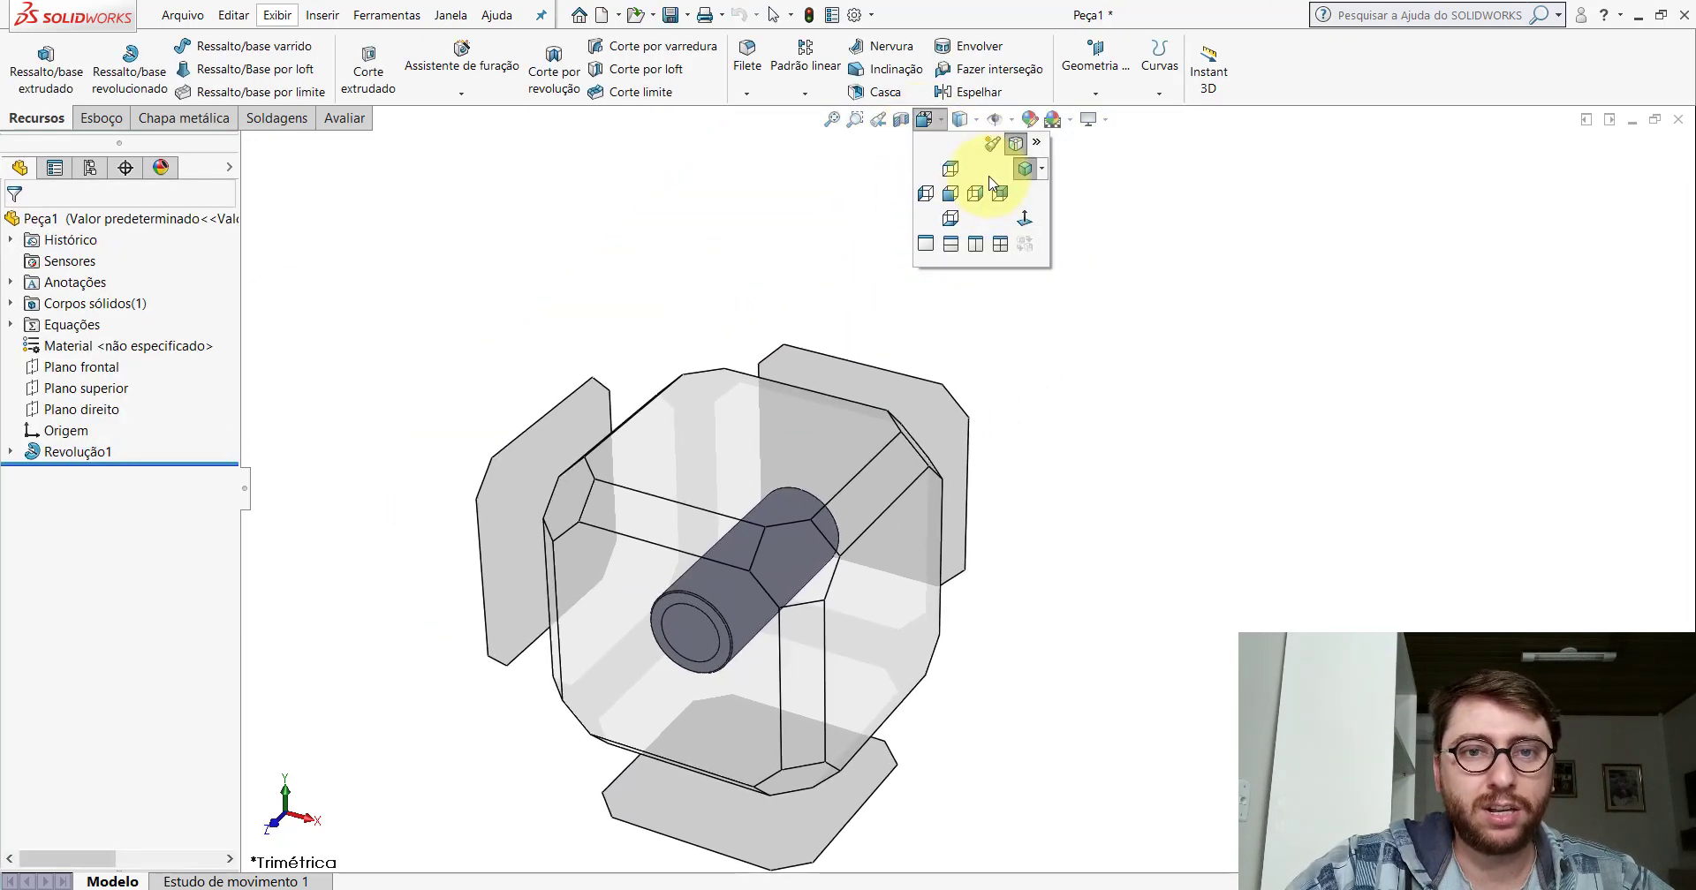
click(1023, 171)
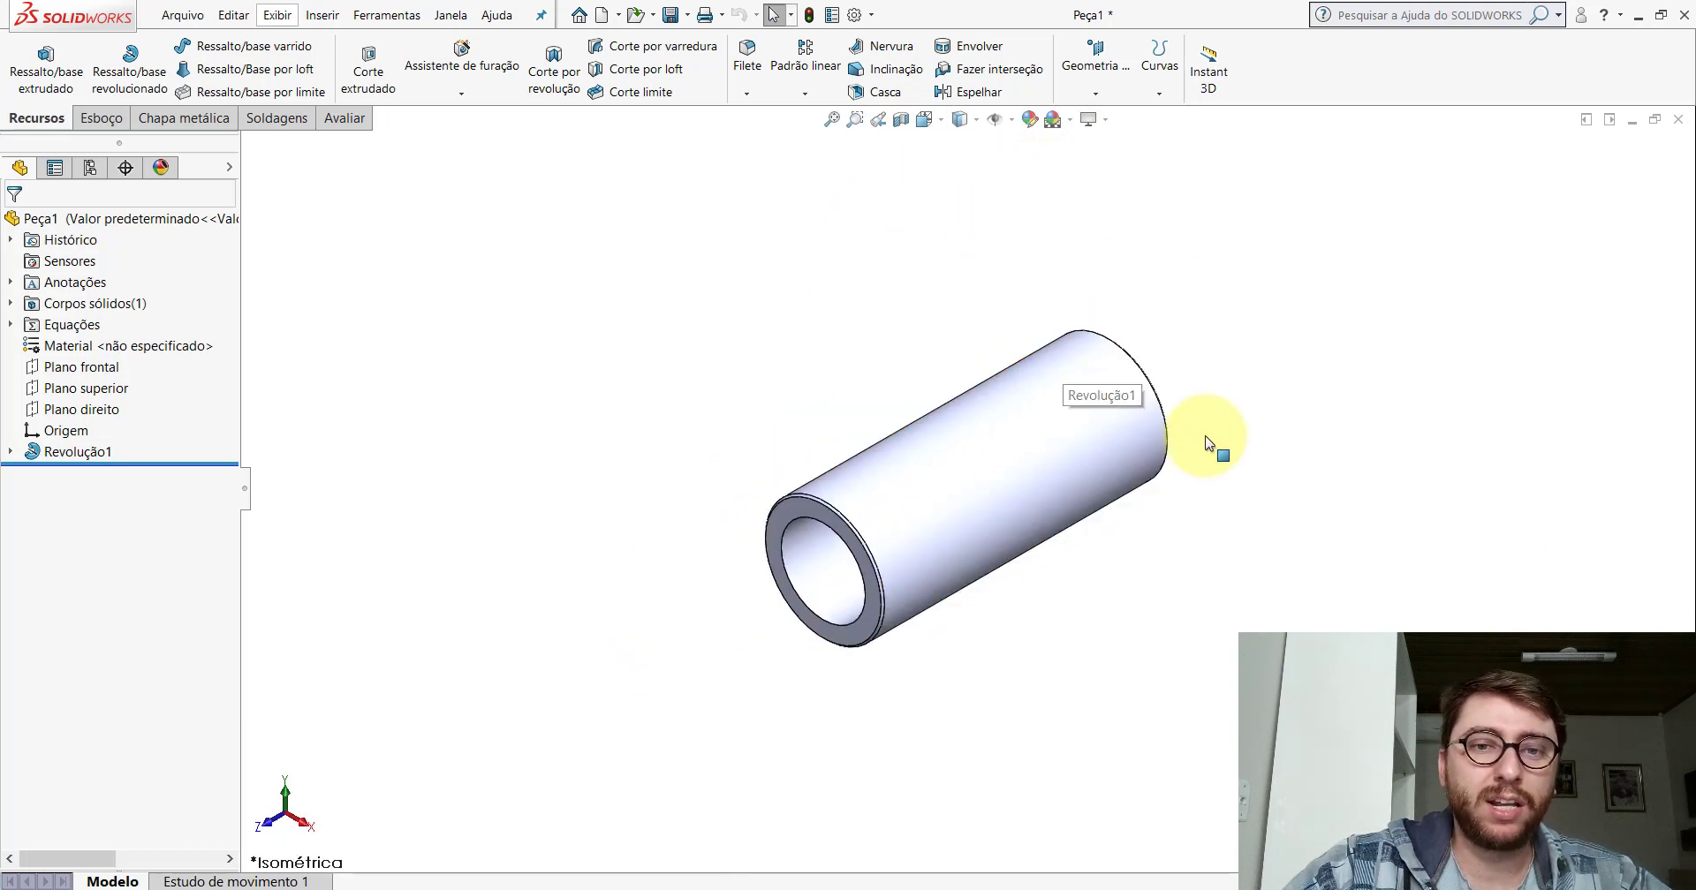
scroll(949, 528, down, 2)
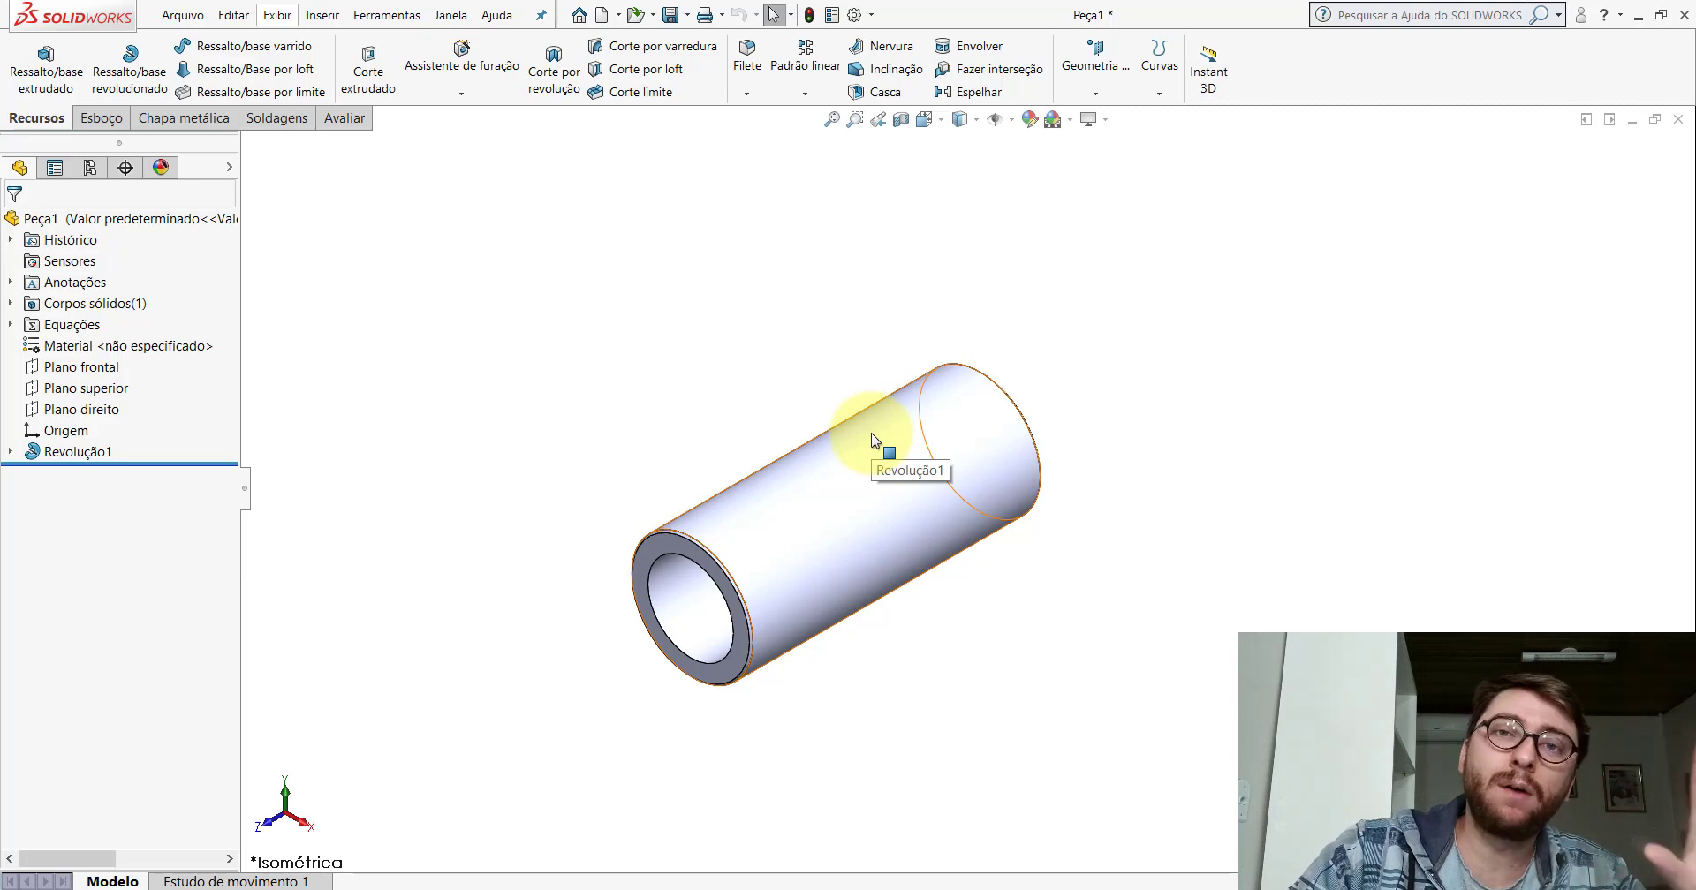
click(80, 452)
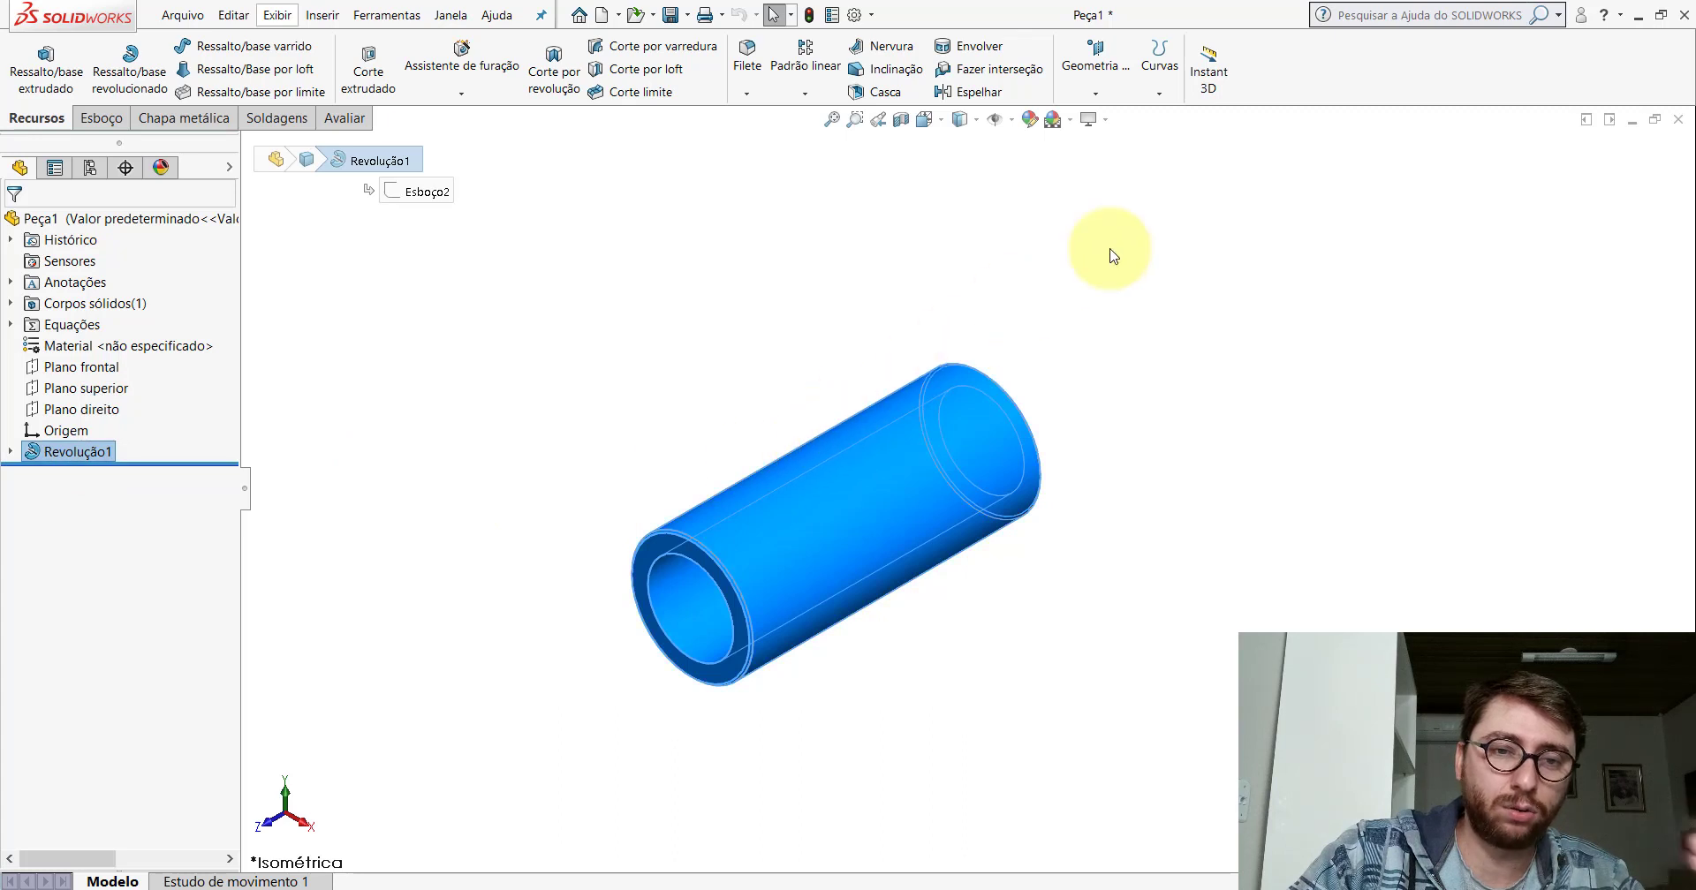
click(757, 348)
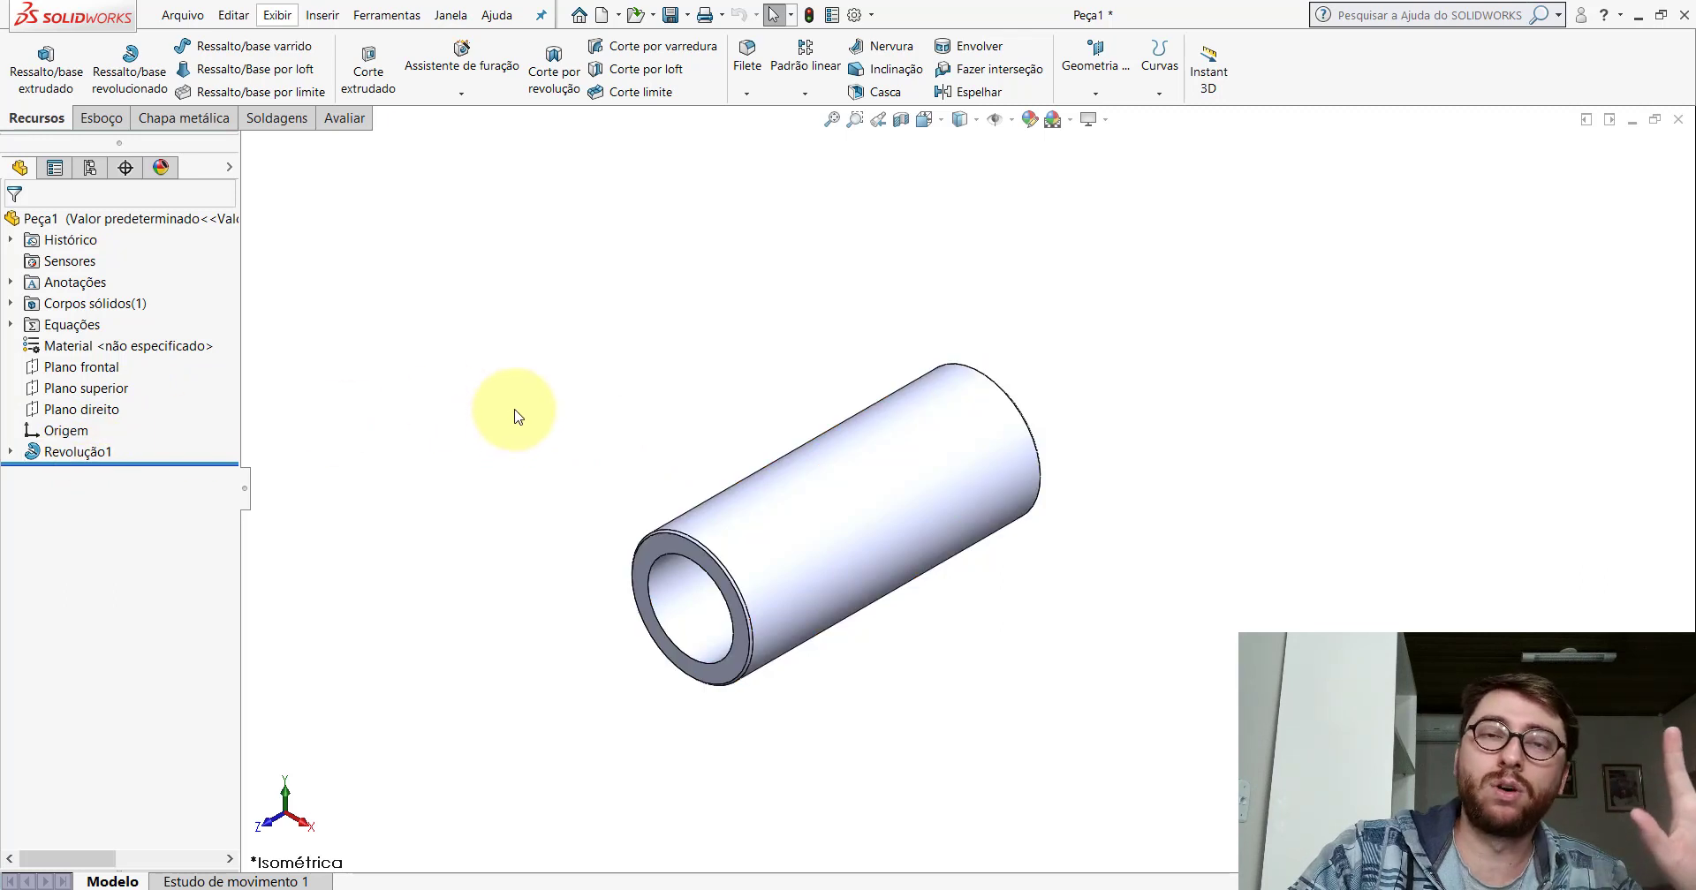
click(746, 93)
click(615, 250)
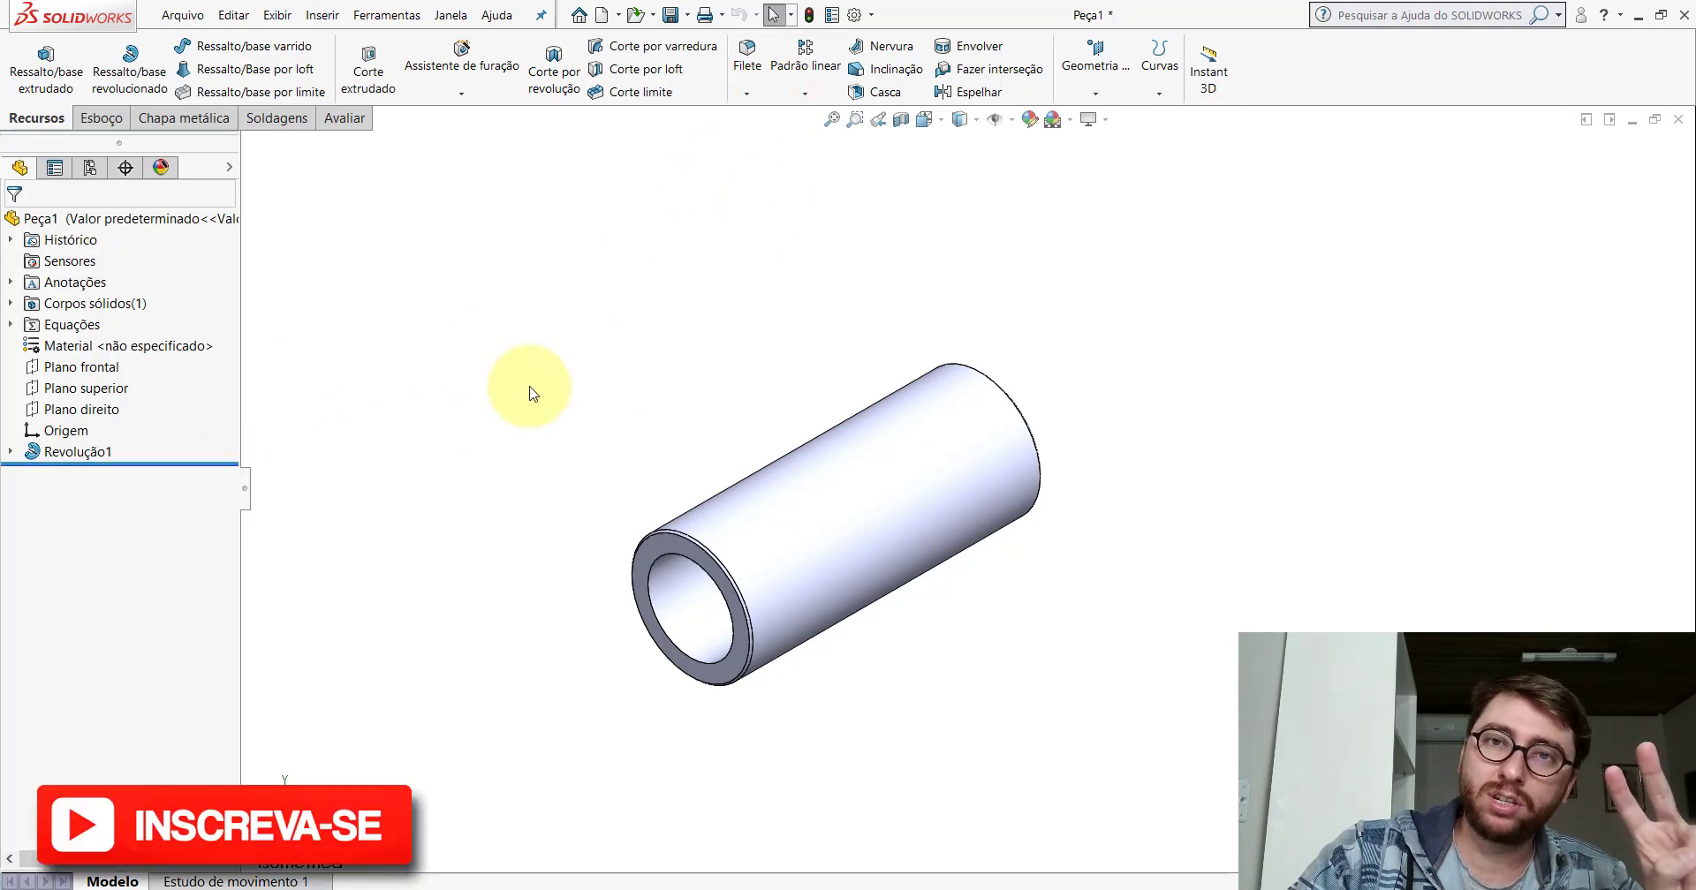
click(71, 453)
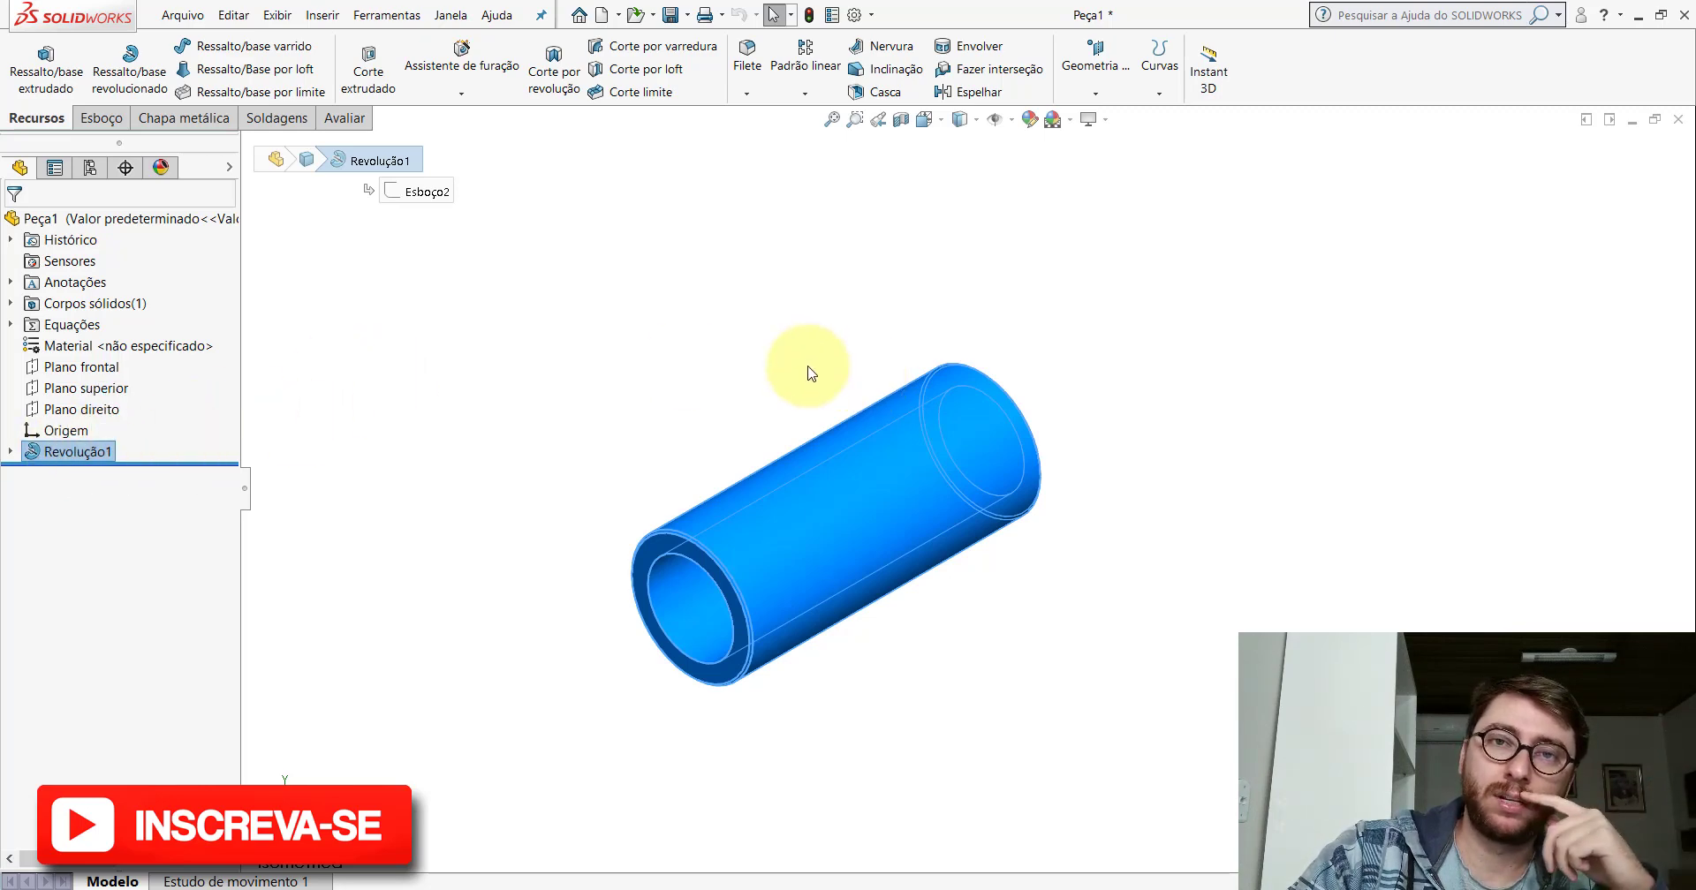
click(731, 391)
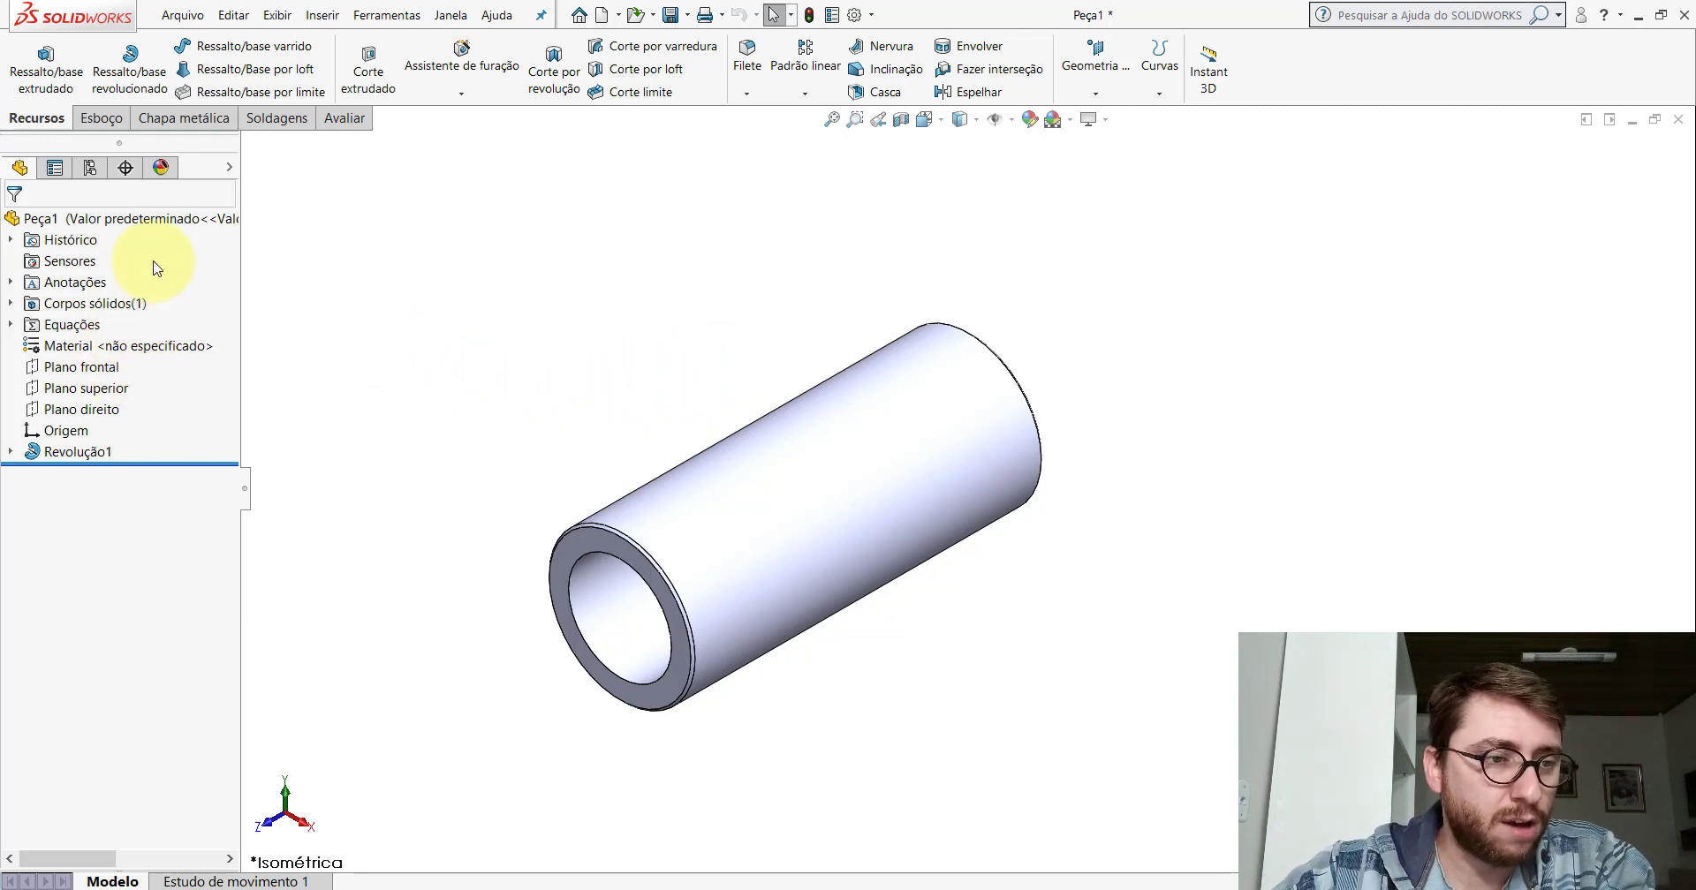
Assign AISI 1020 as the new part's material.
right_click(86, 350)
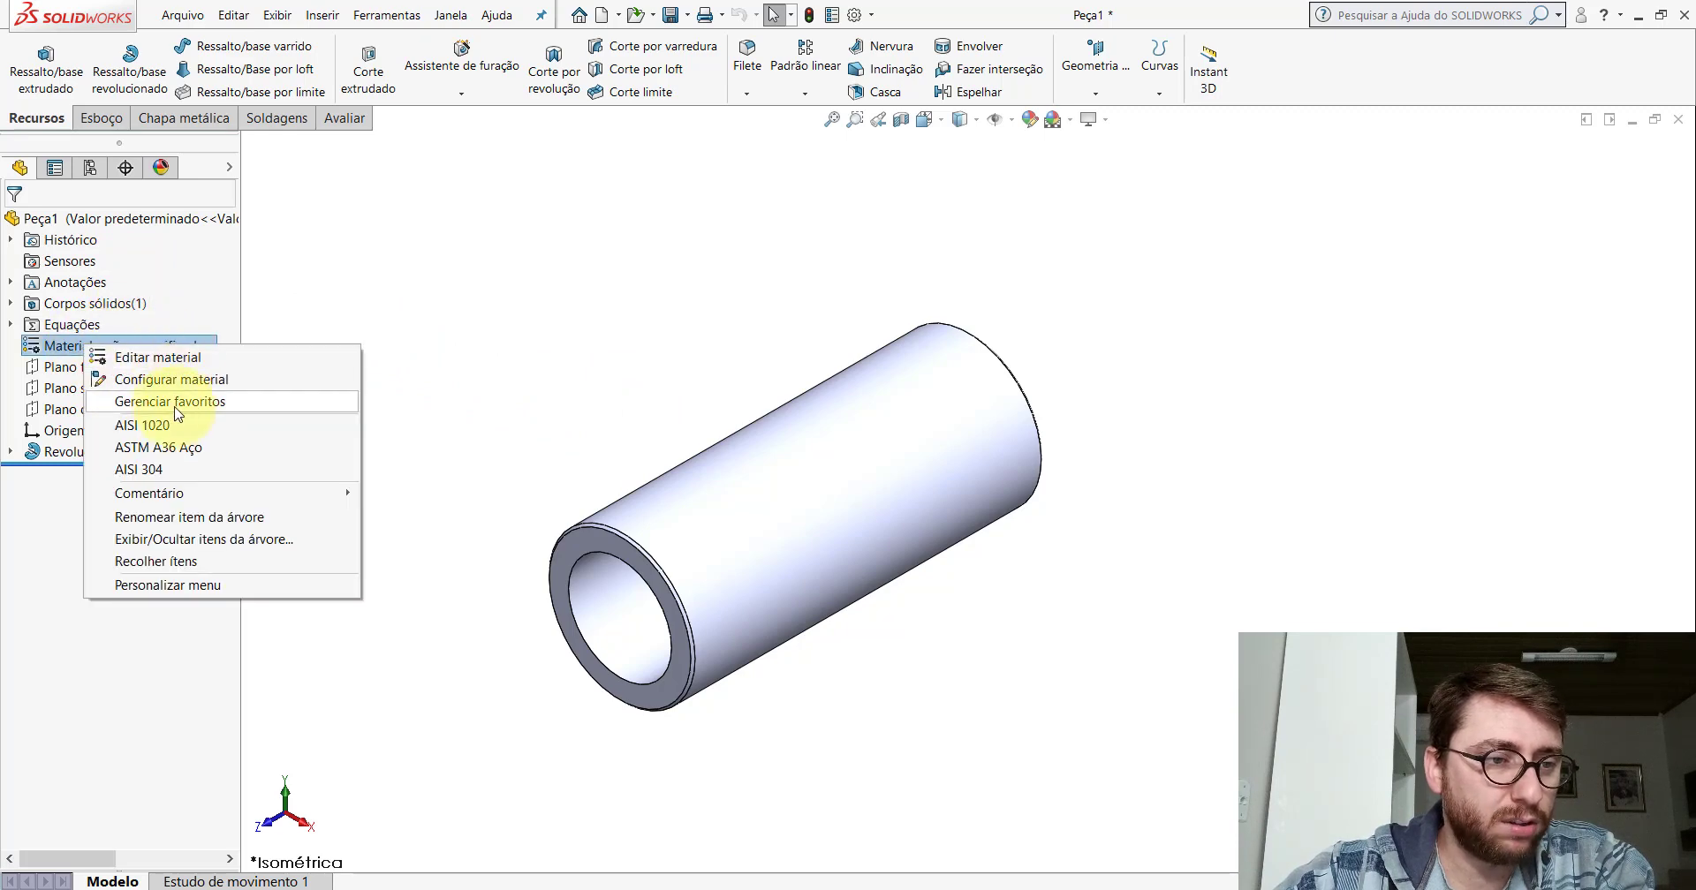
click(142, 425)
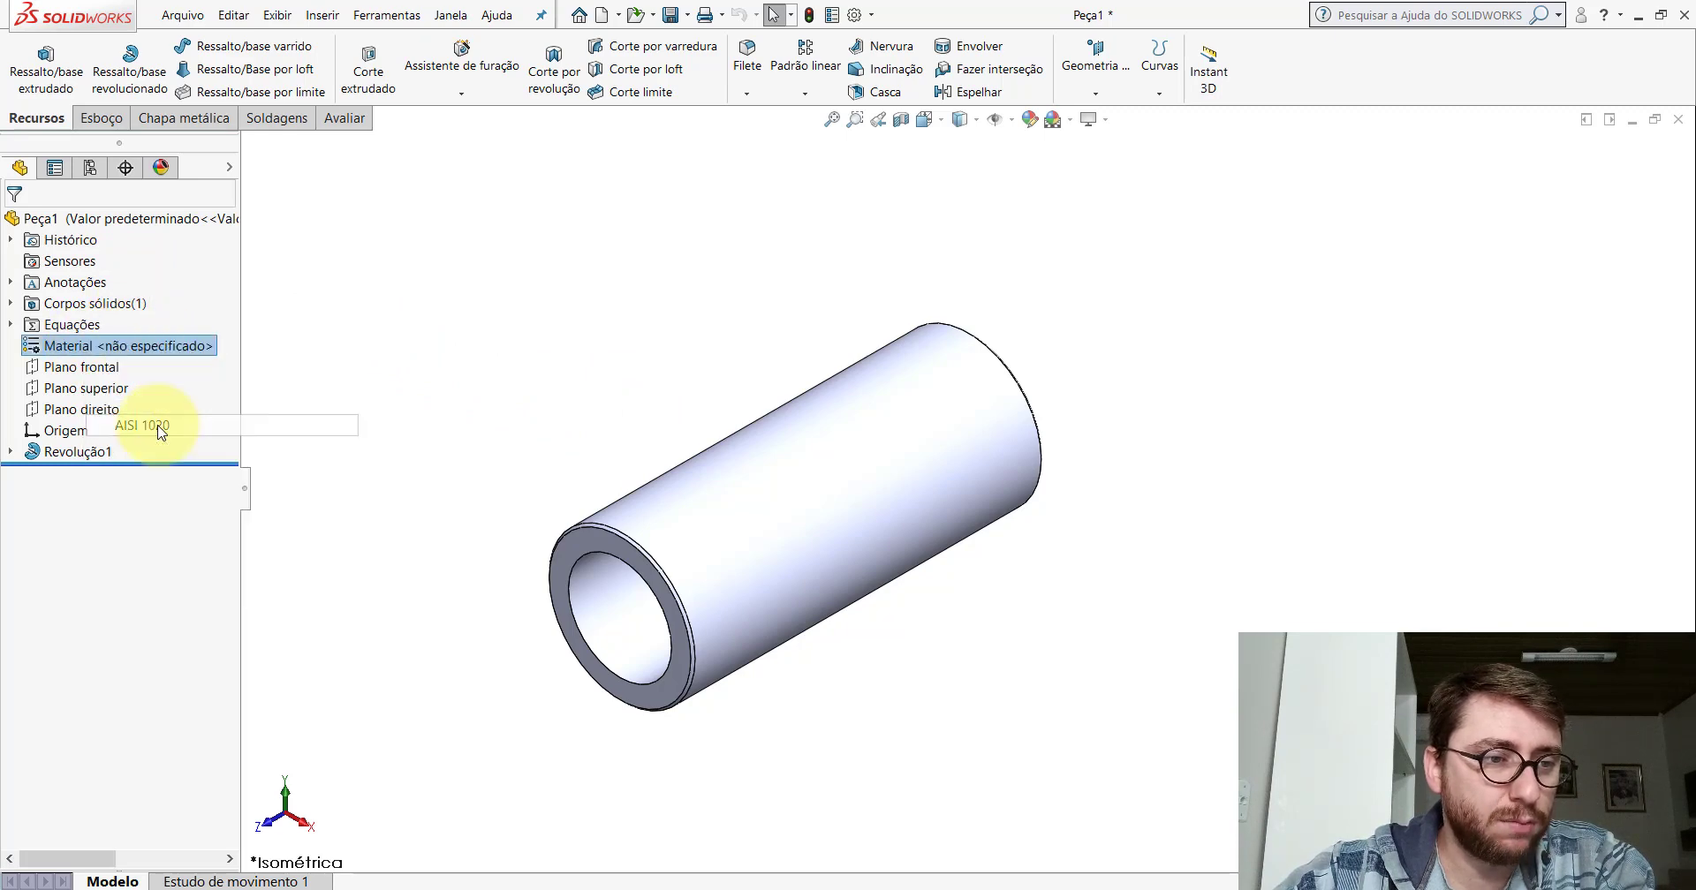
Show the reference planes Plano superior and Plano frontal in the part.
click(82, 397)
click(121, 362)
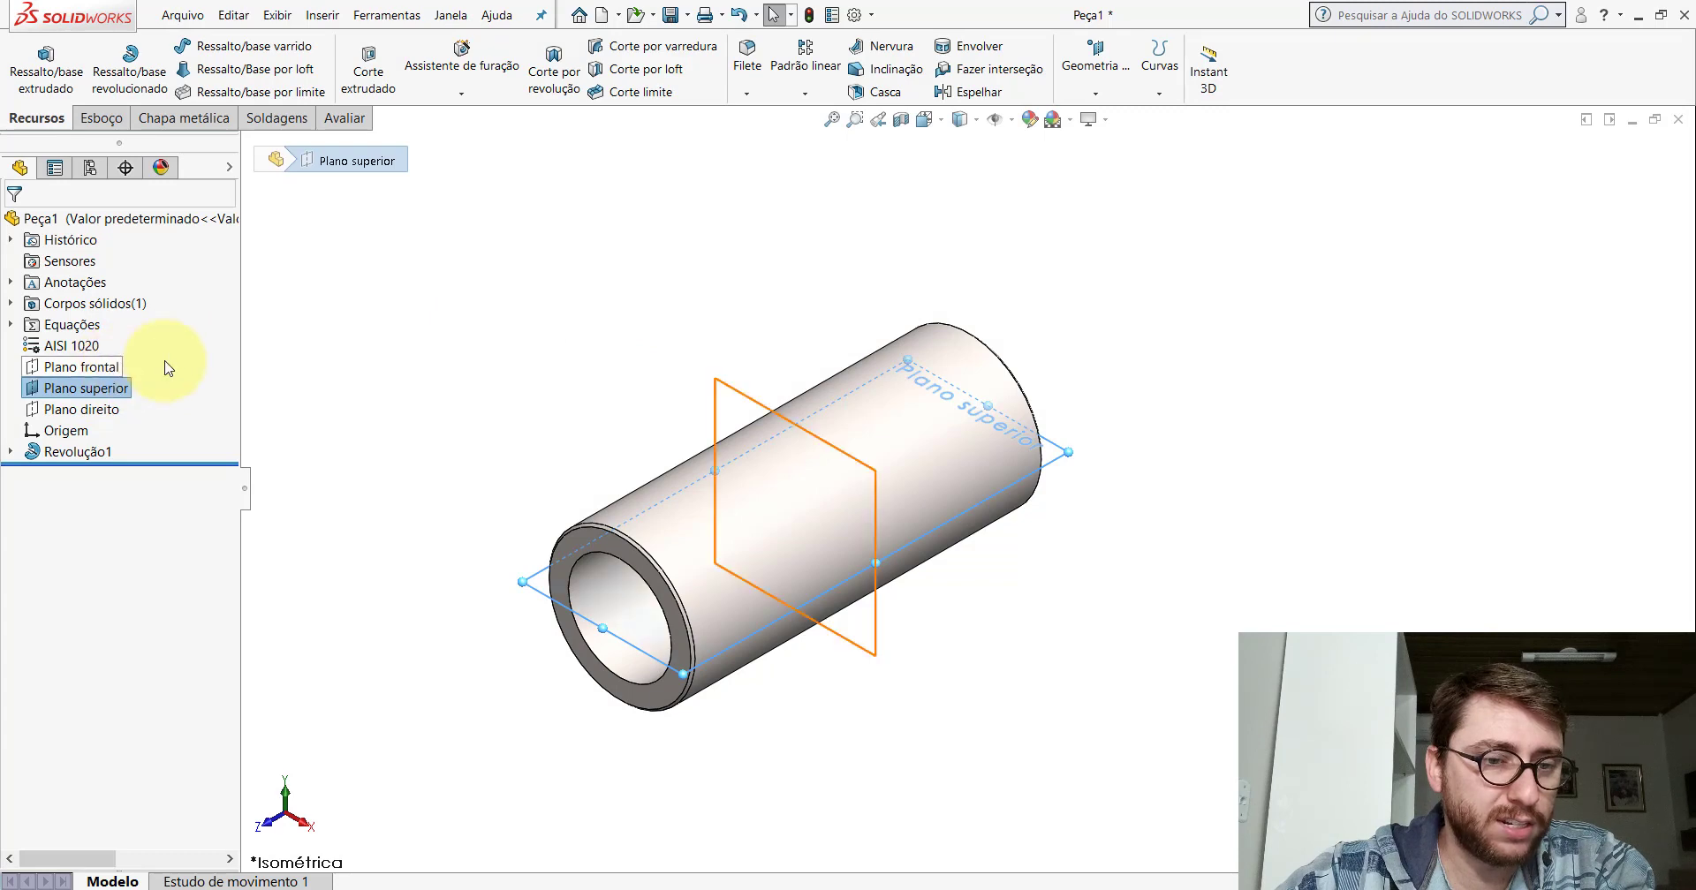
click(113, 378)
click(154, 343)
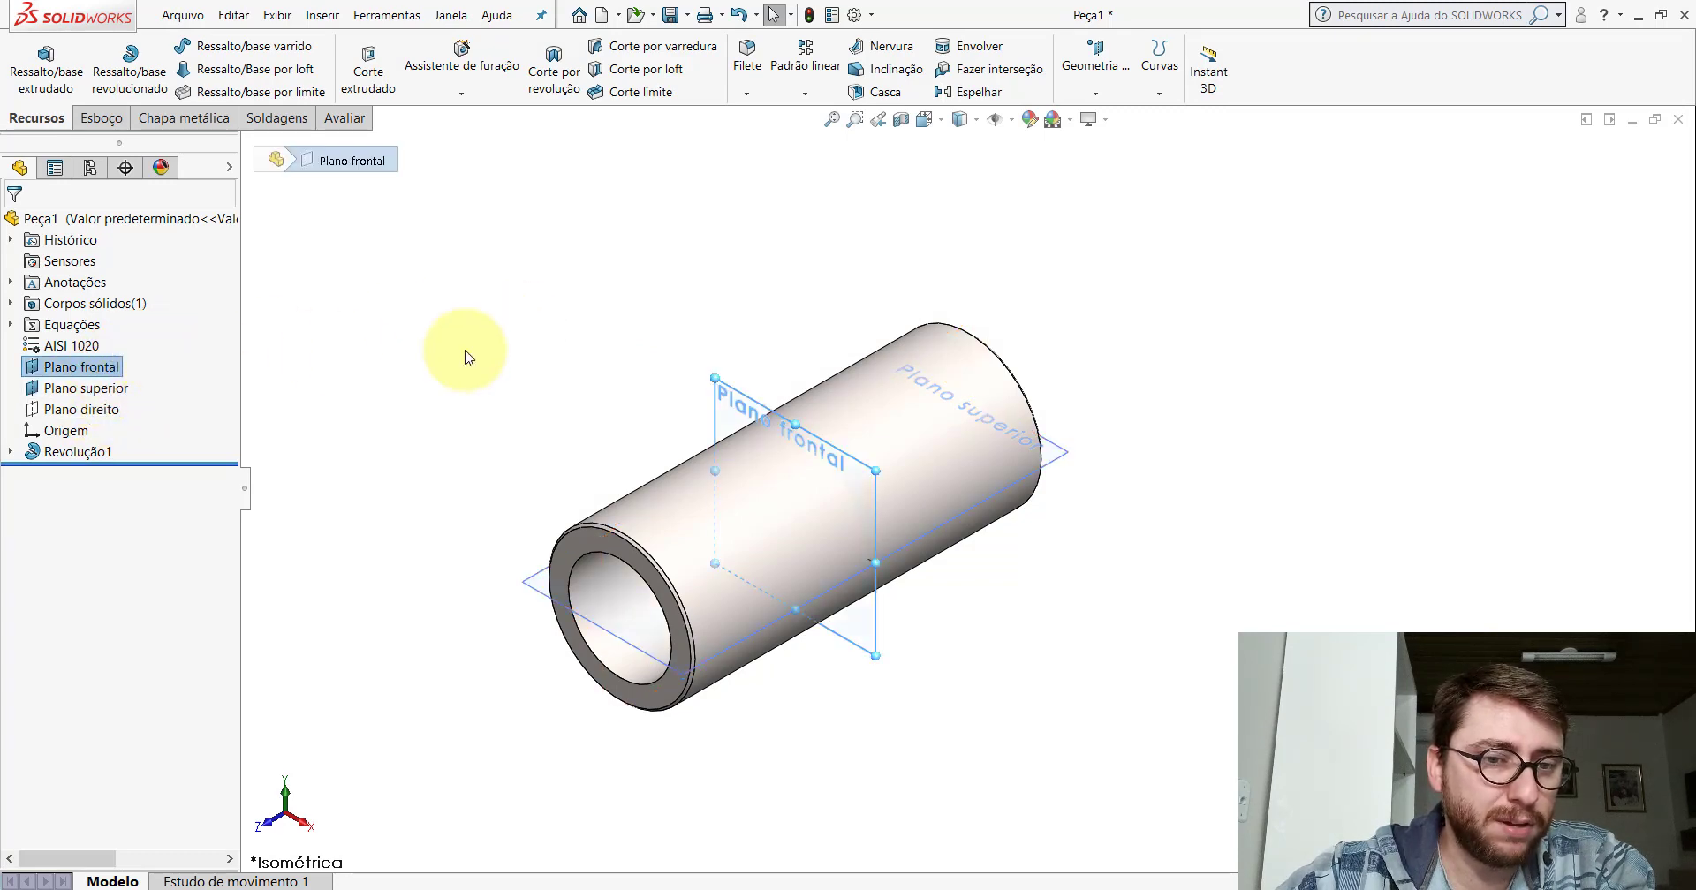
scroll(928, 530, up, 3)
scroll(1029, 473, down, 3)
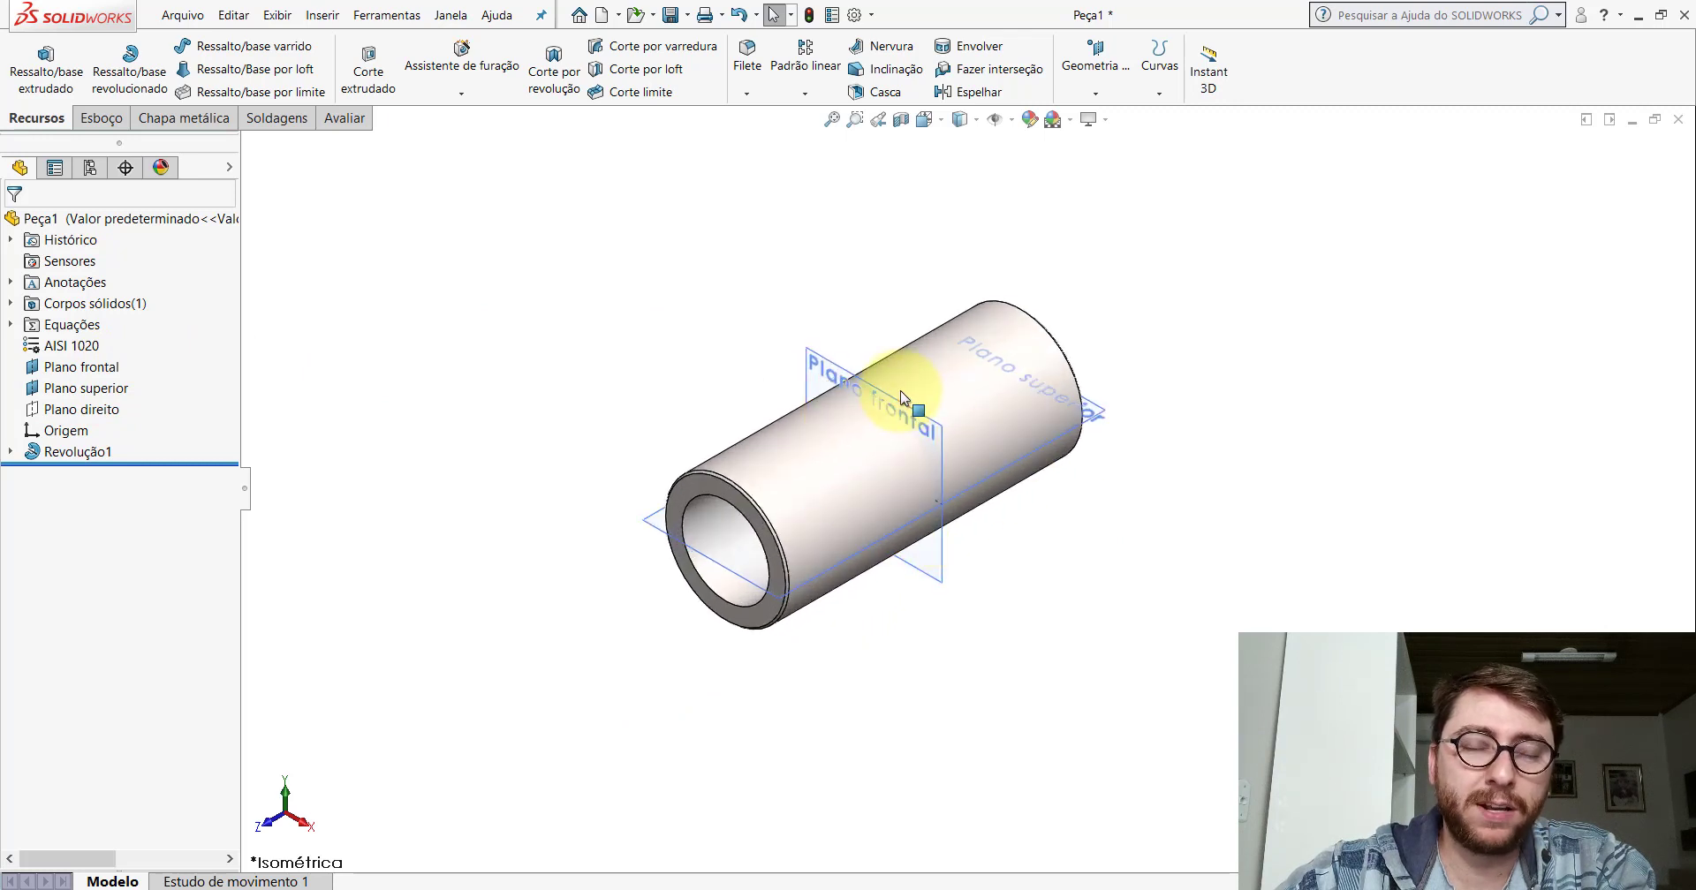
scroll(1055, 443, down, 2)
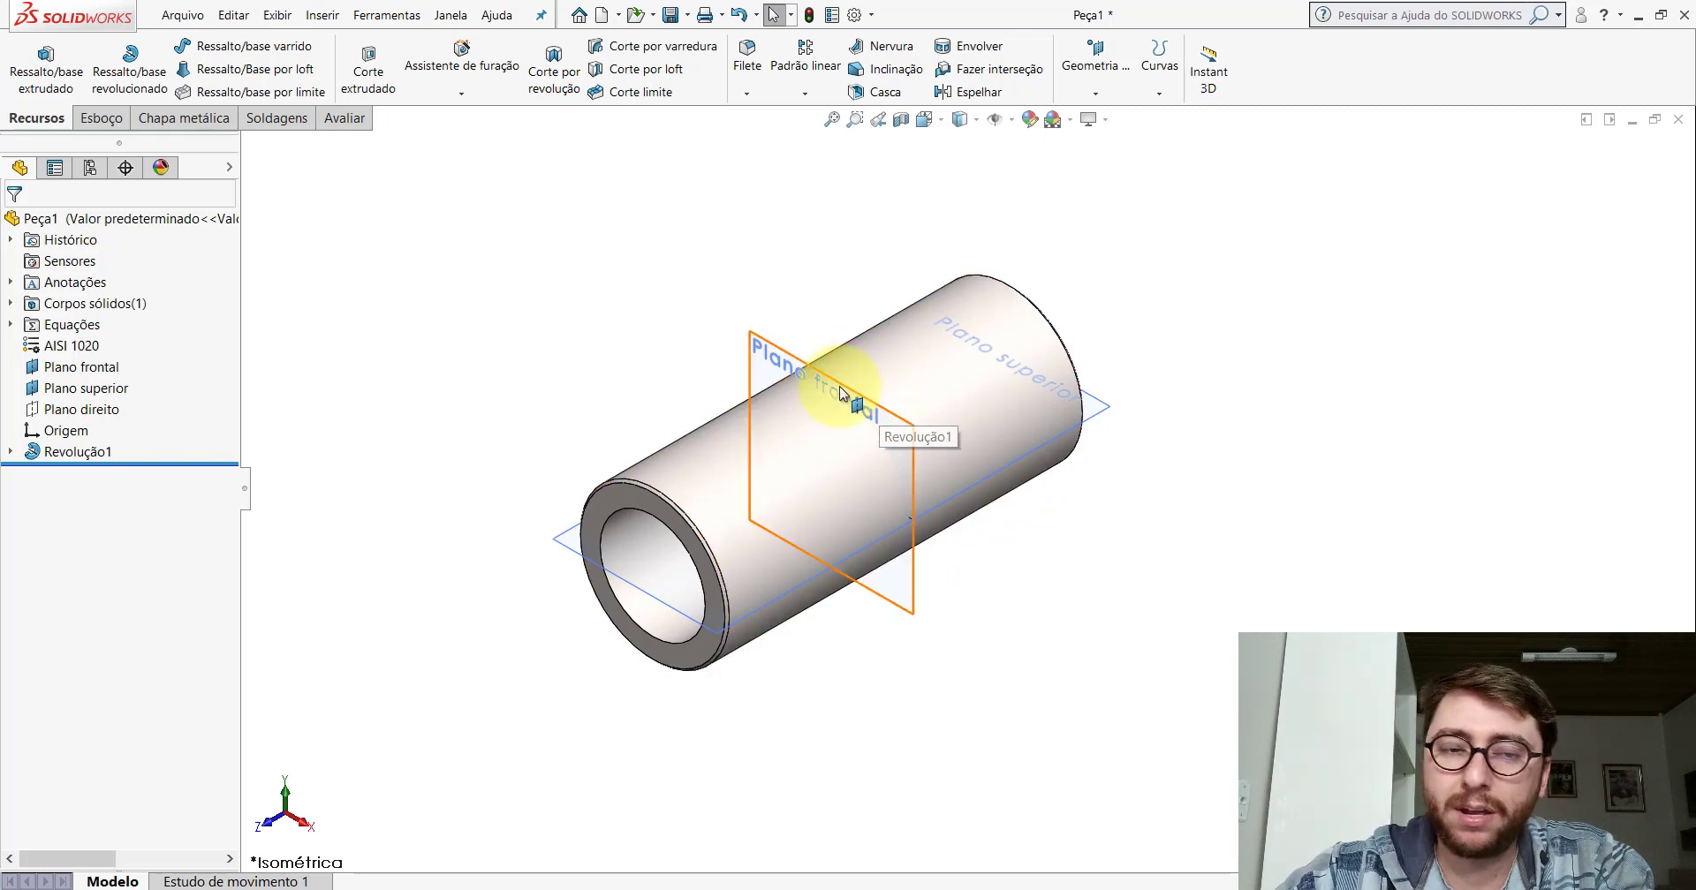
scroll(925, 415, up, 4)
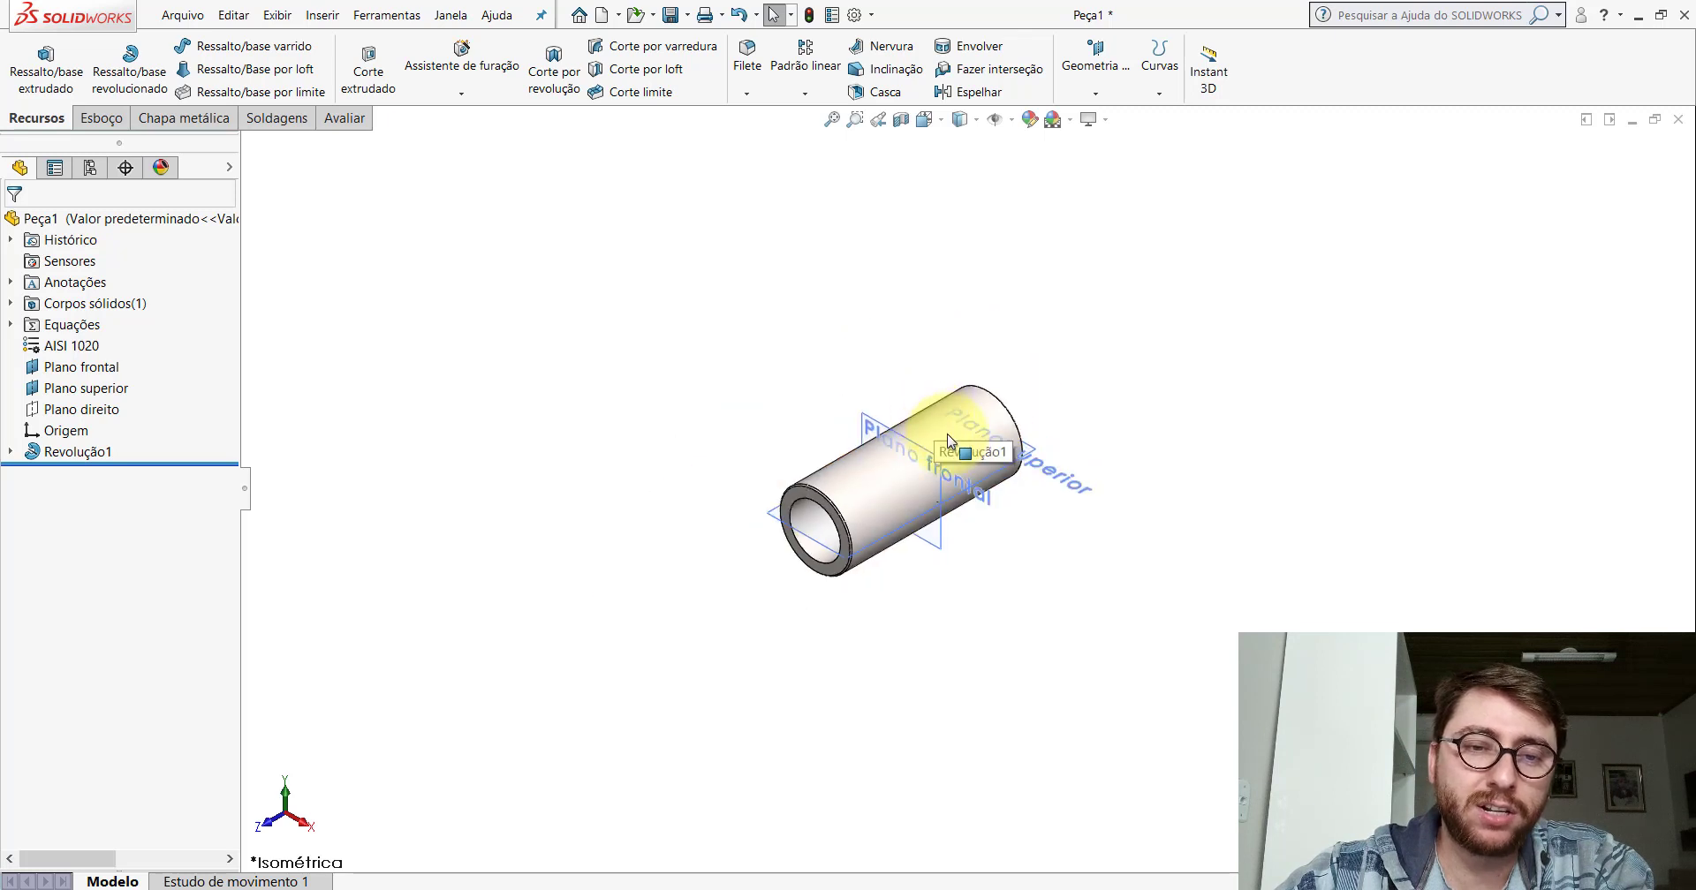
scroll(939, 431, down, 2)
scroll(1035, 499, down, 1)
scroll(990, 521, down, 1)
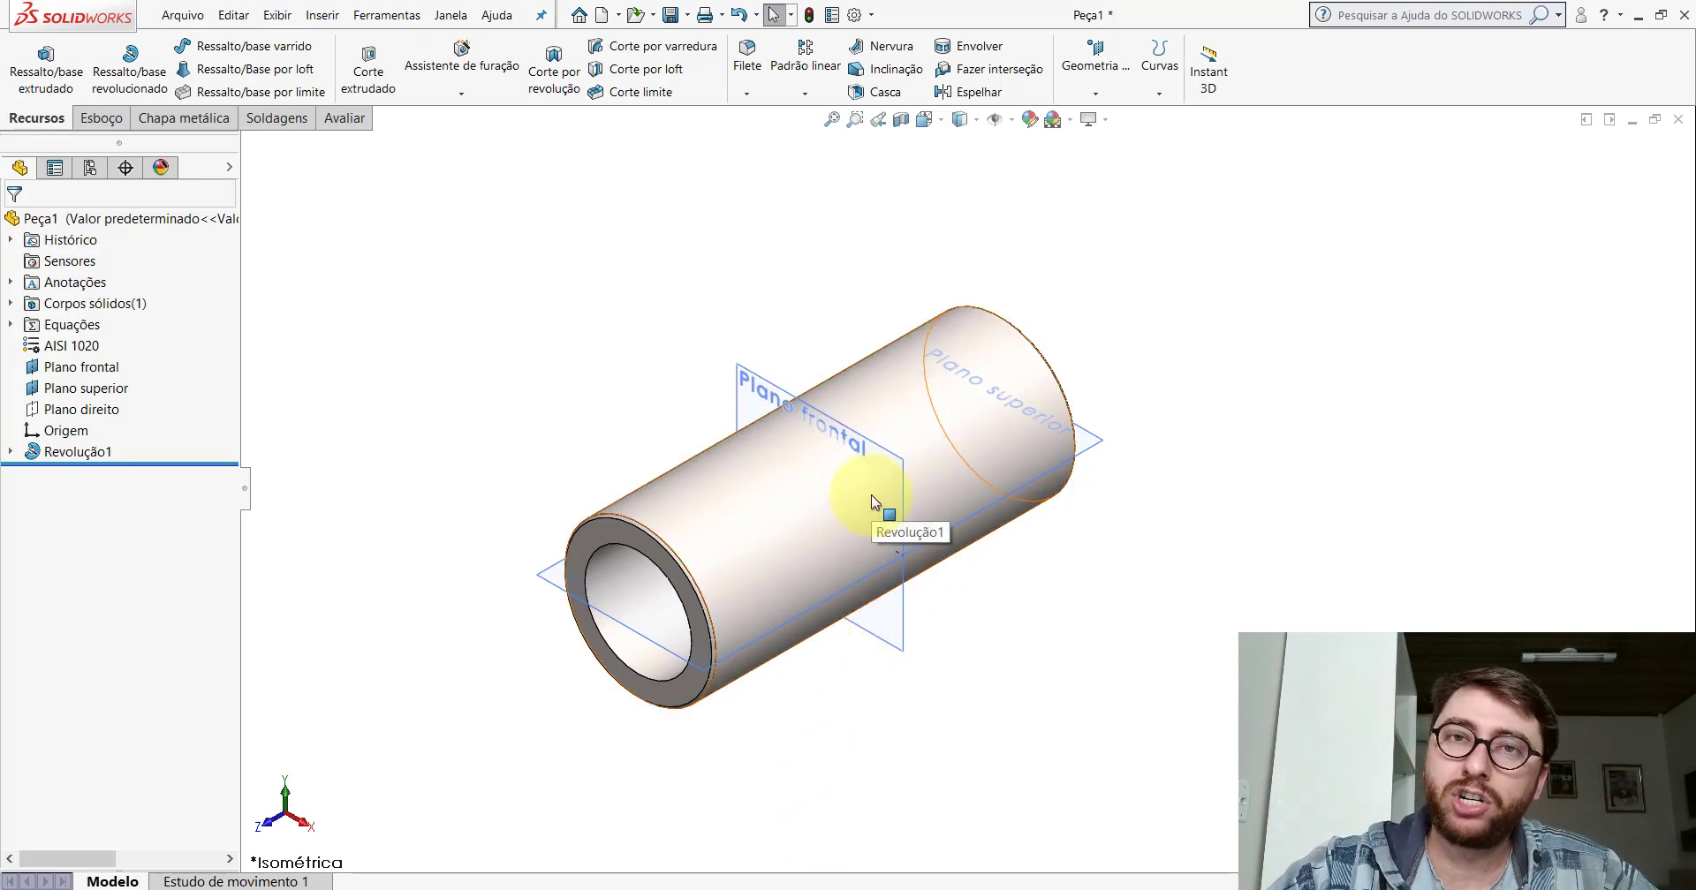
click(619, 629)
click(568, 430)
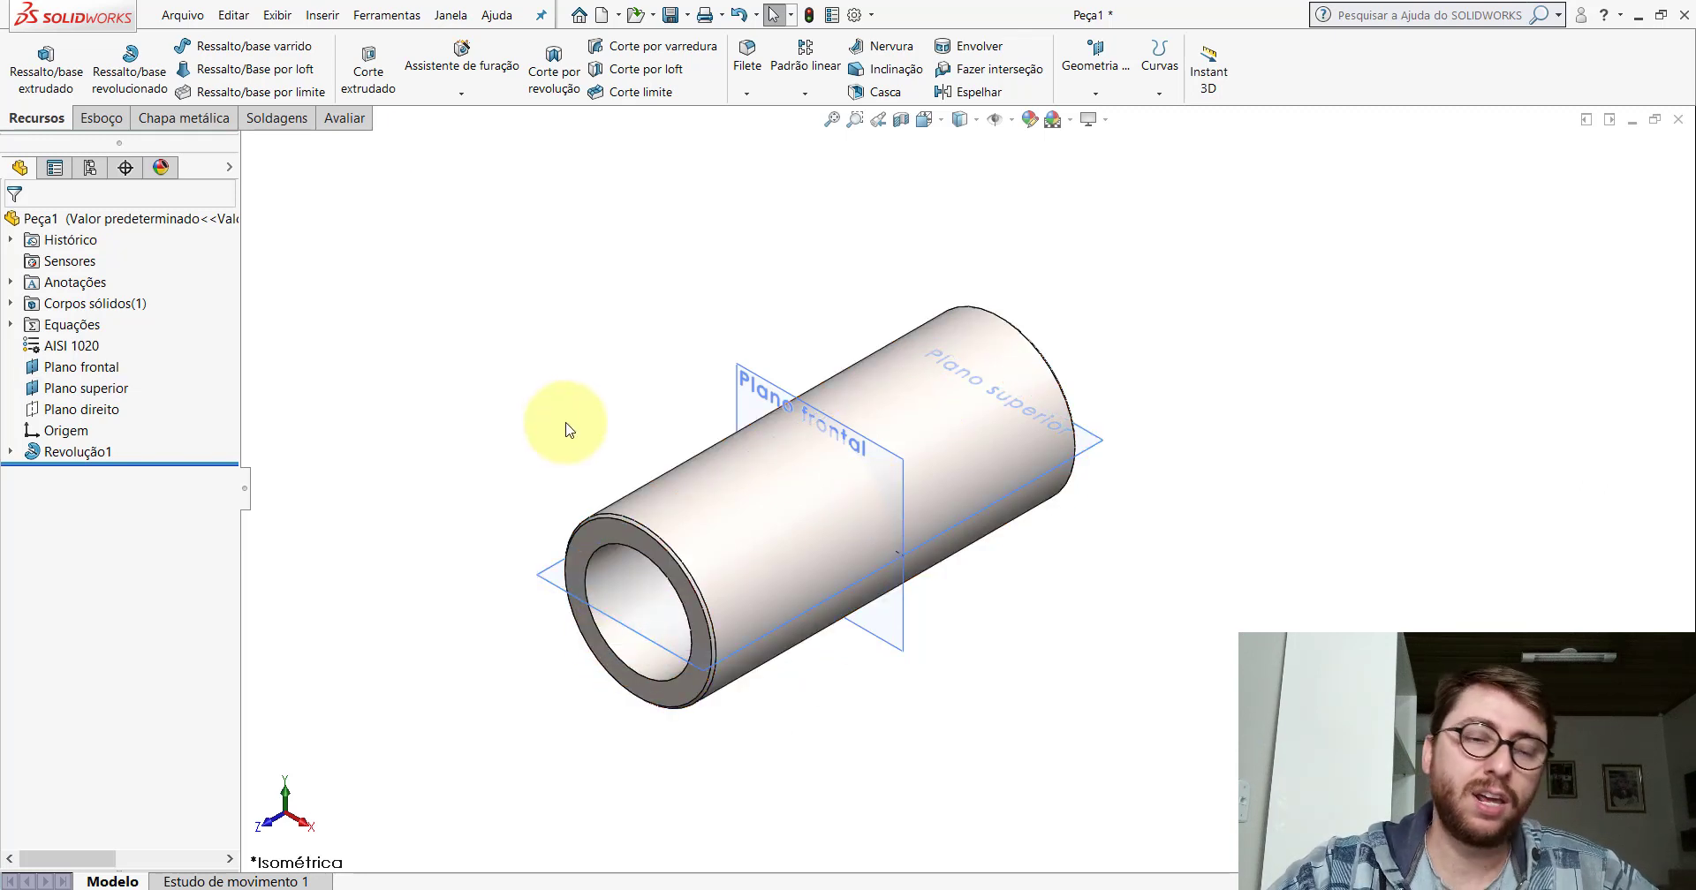
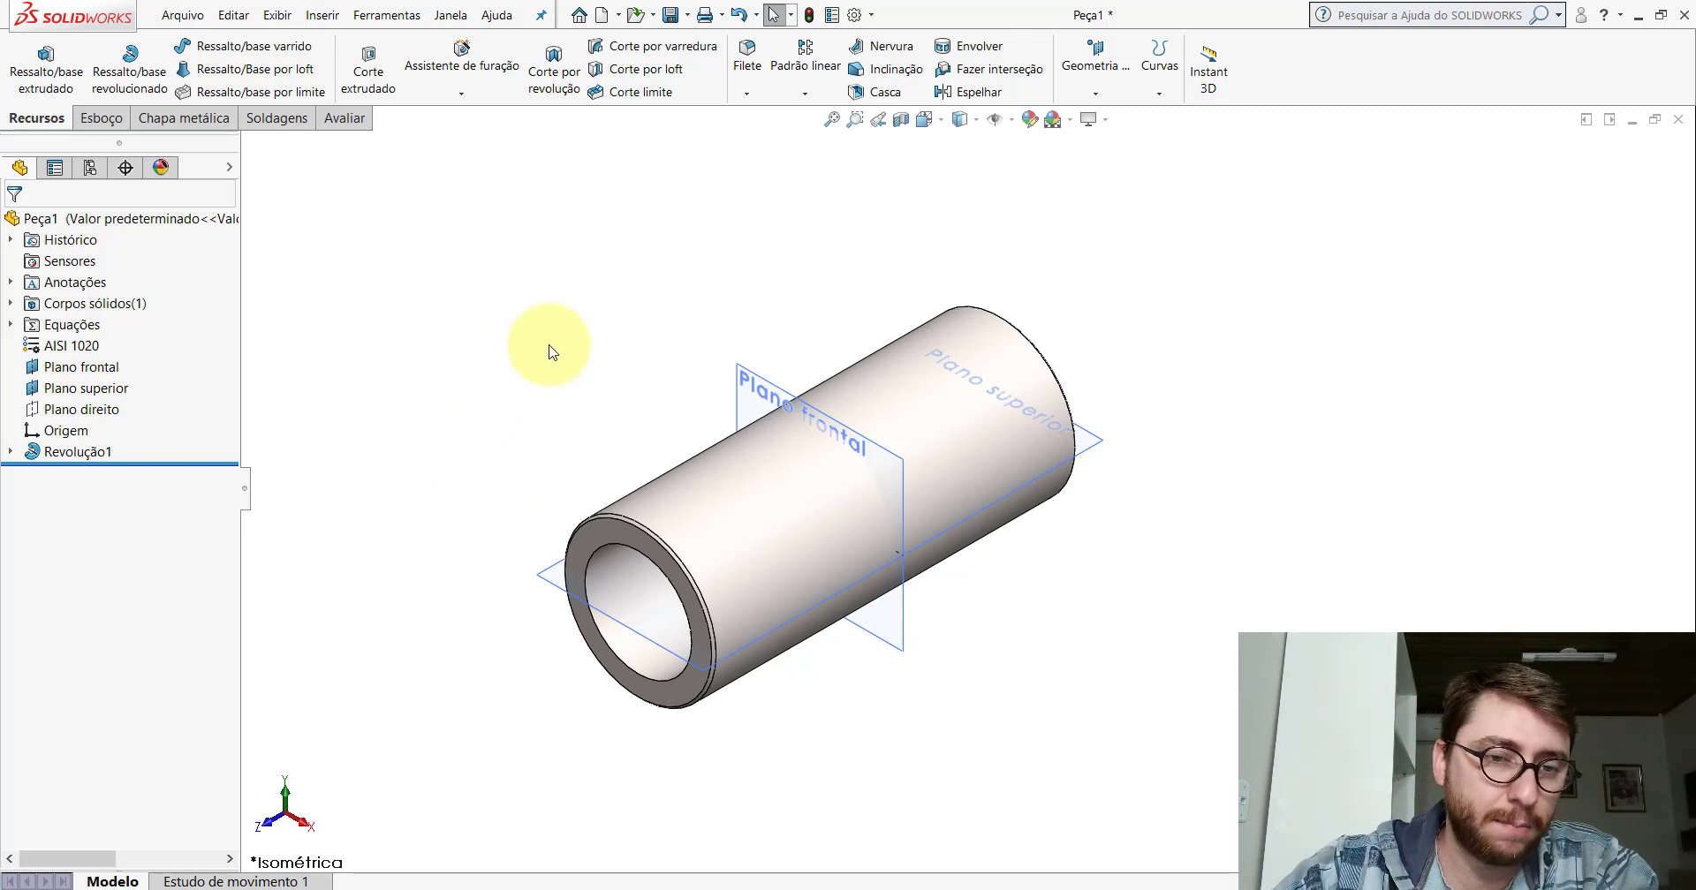
Switch to the original part PP-GR(109)2100., examine the RGB values of its part-level color, and leave the color unchanged.
mouse_move(792, 887)
click(1025, 831)
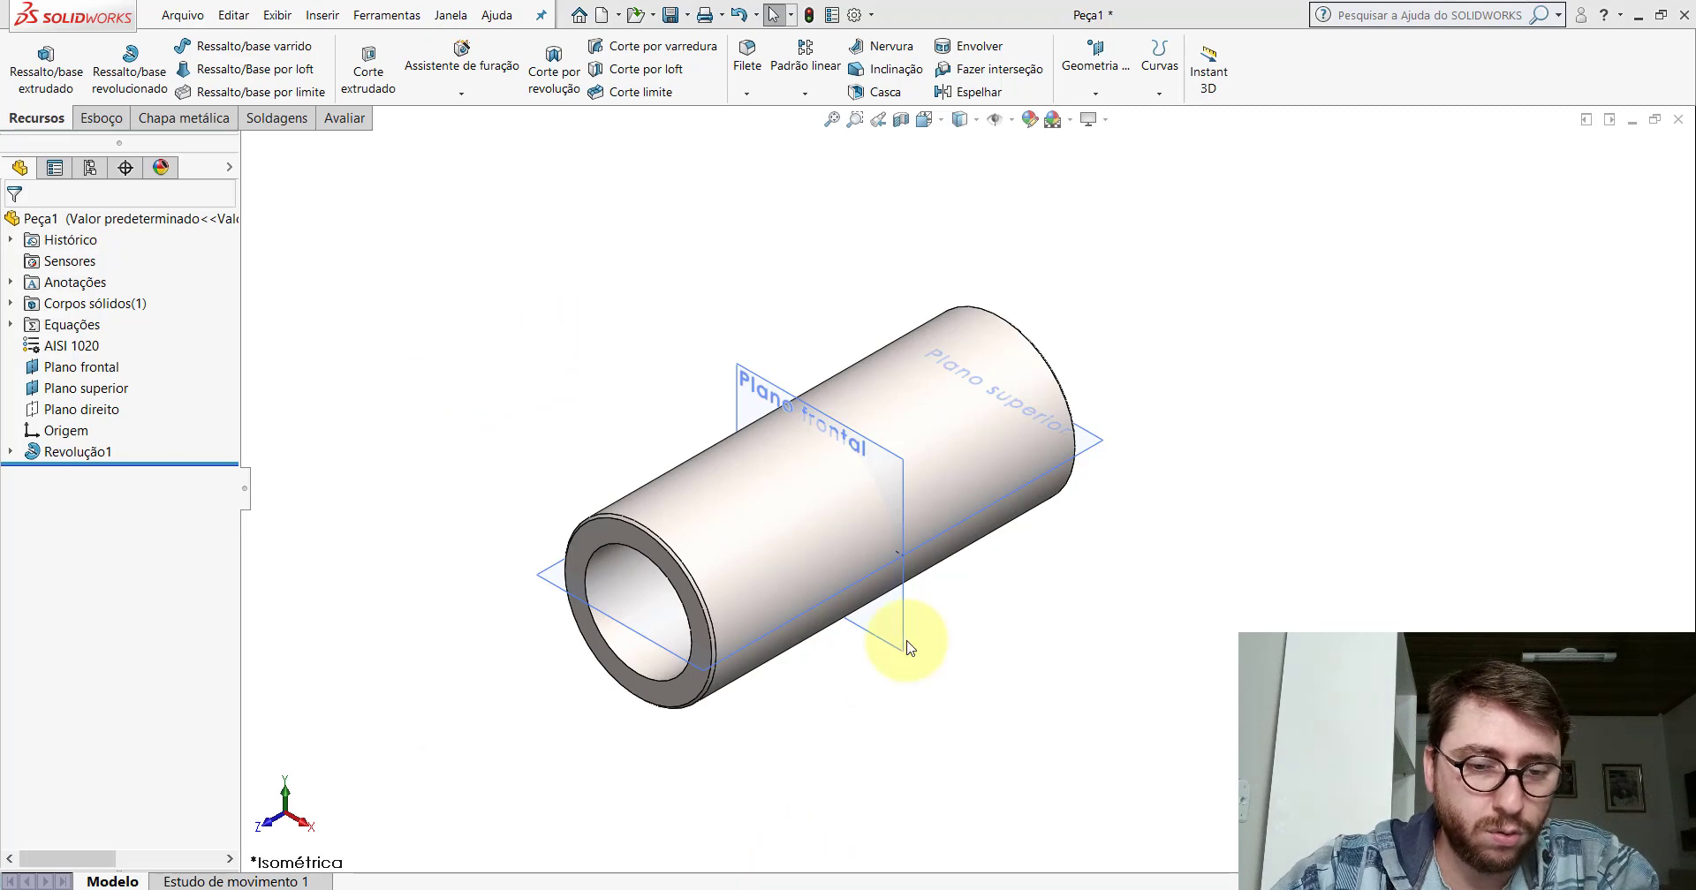
right_click(176, 227)
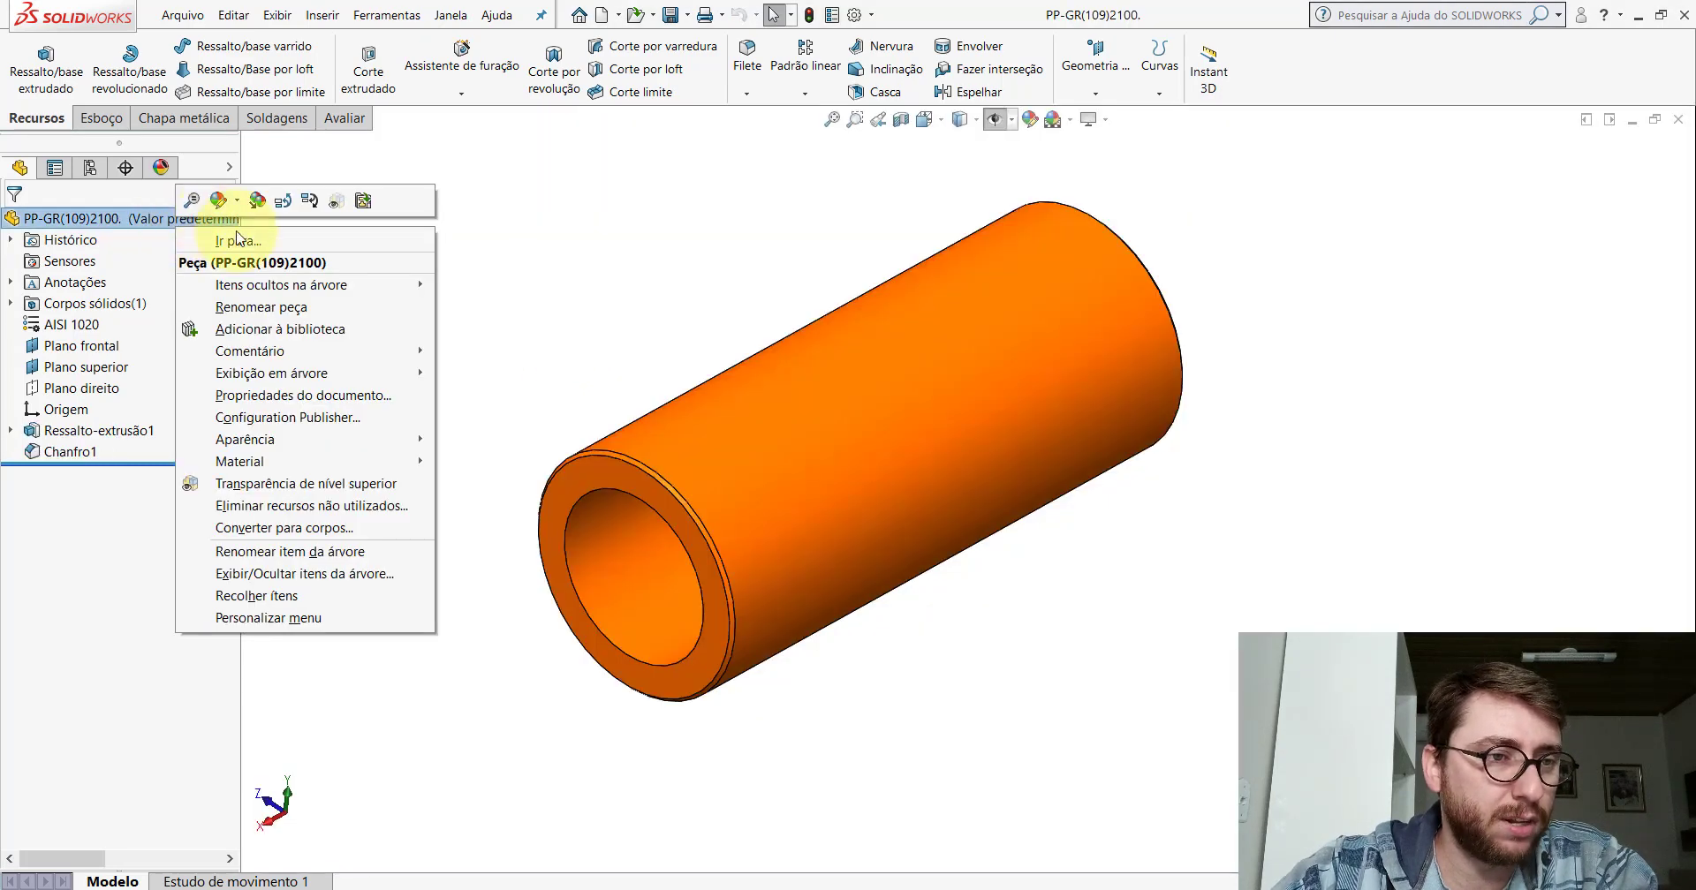
click(239, 202)
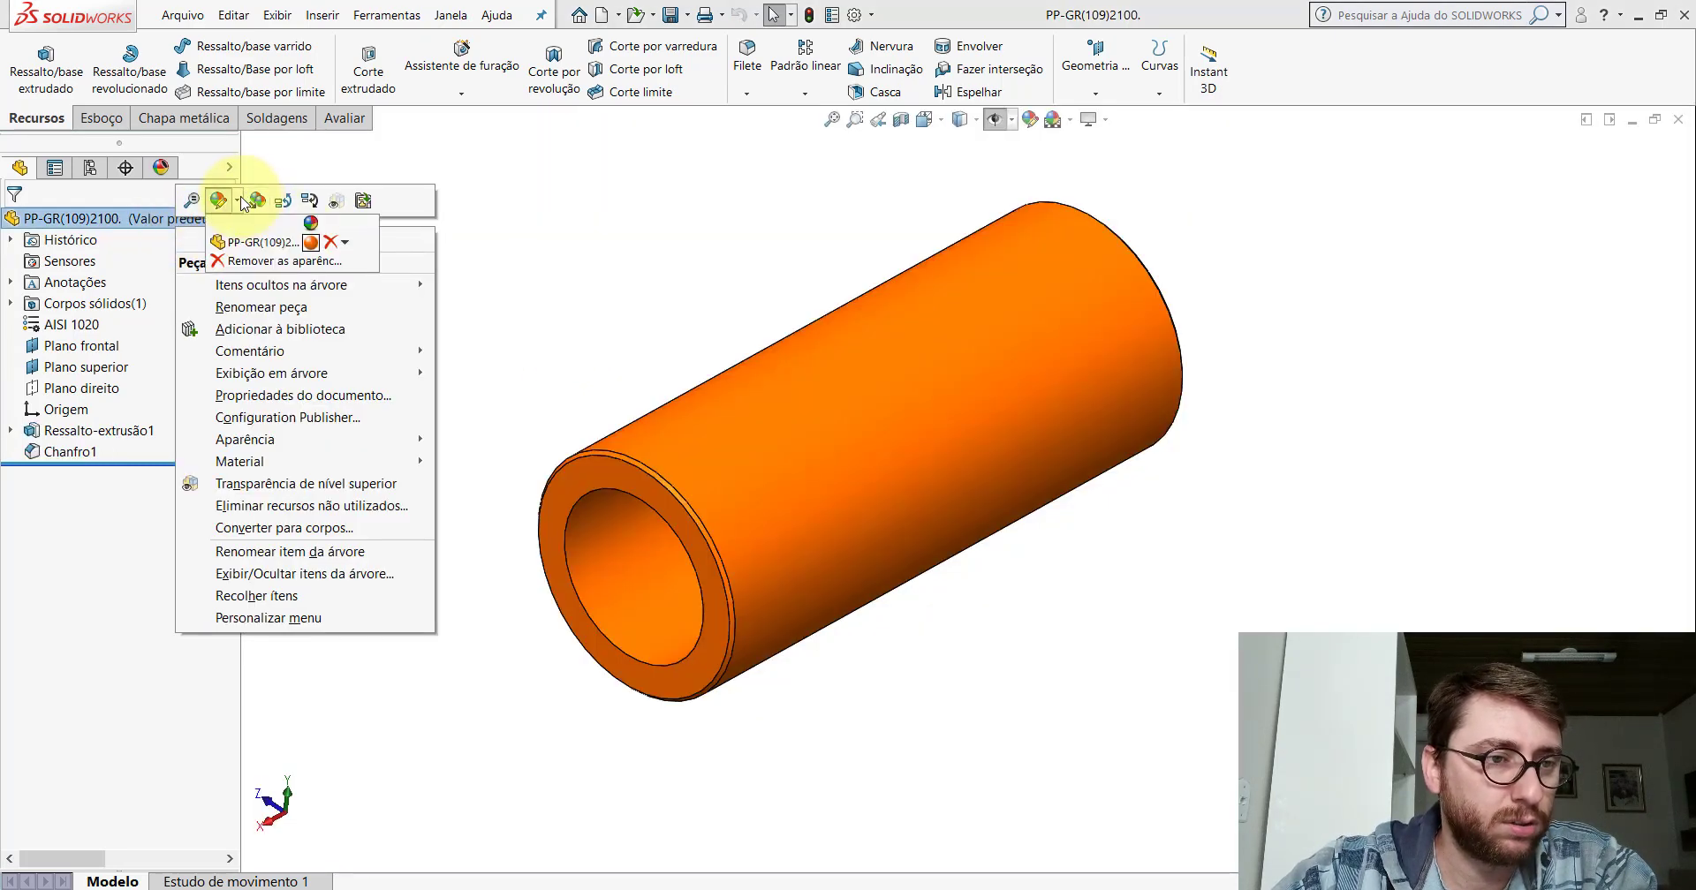
click(250, 241)
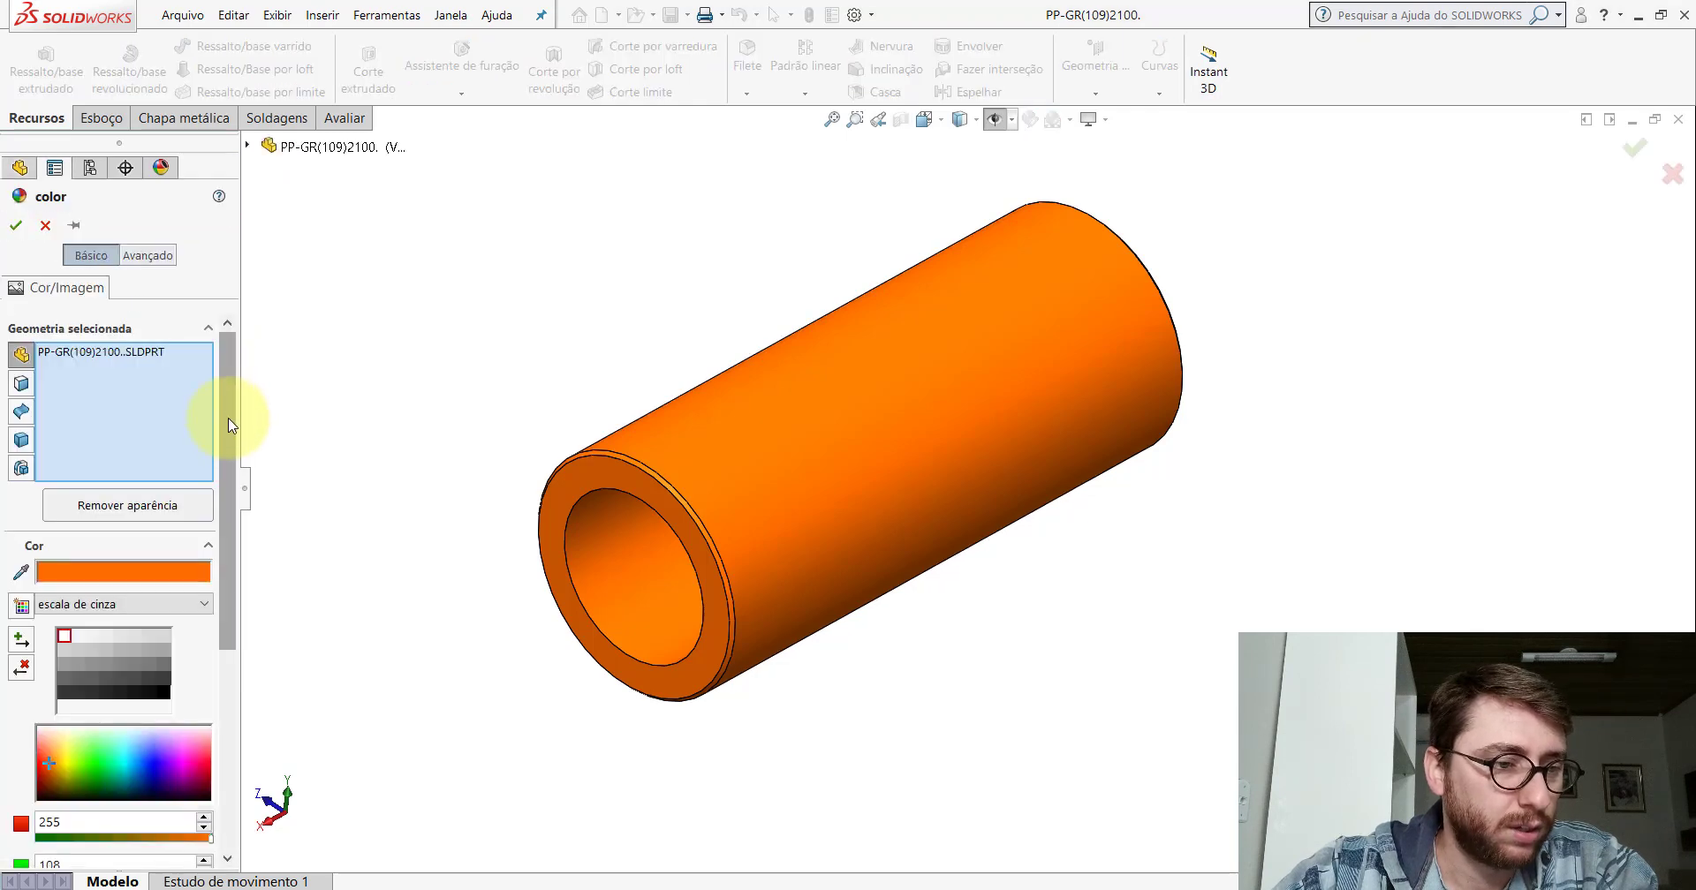
drag(229, 416, 247, 546)
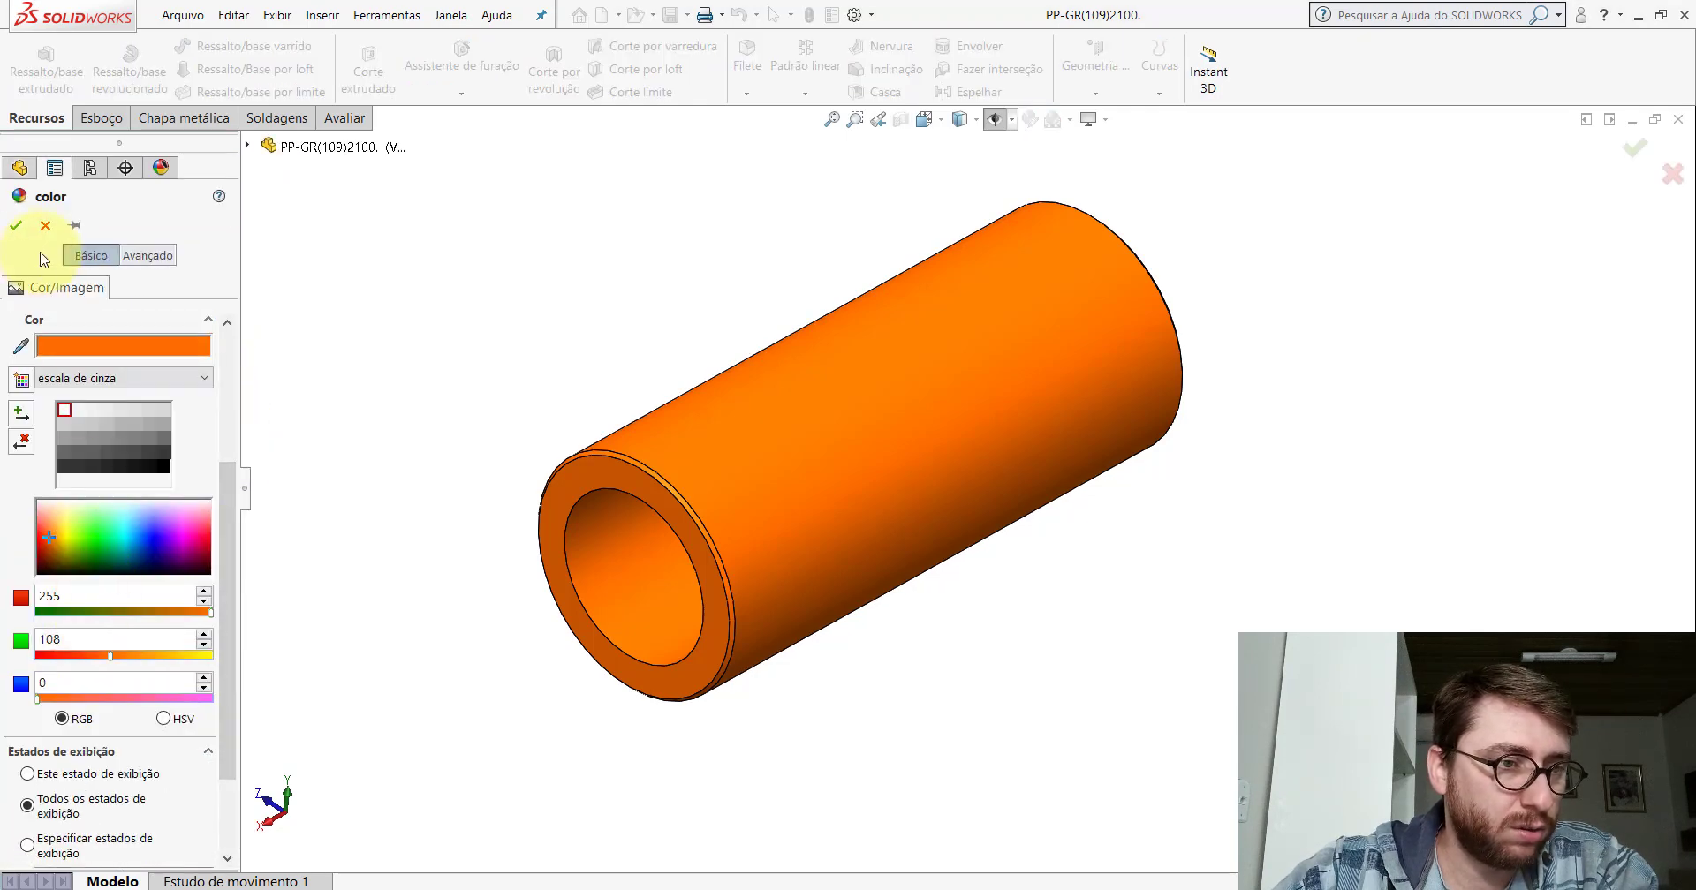
click(46, 227)
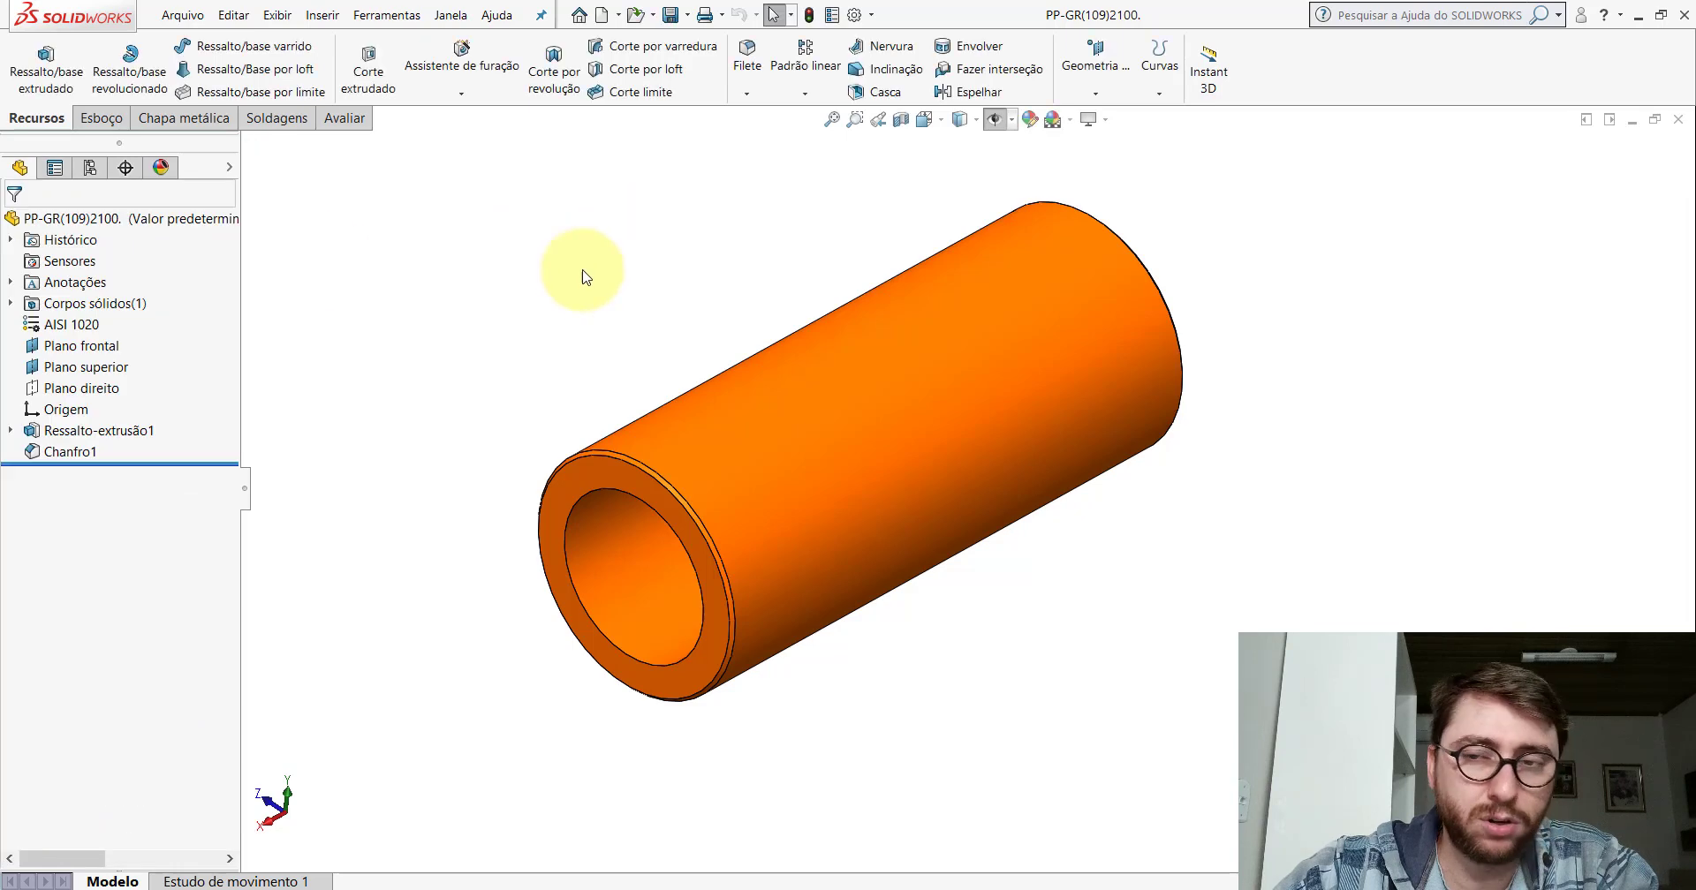
Switch back to Peça1 and open its part-level color appearance for editing.
click(769, 821)
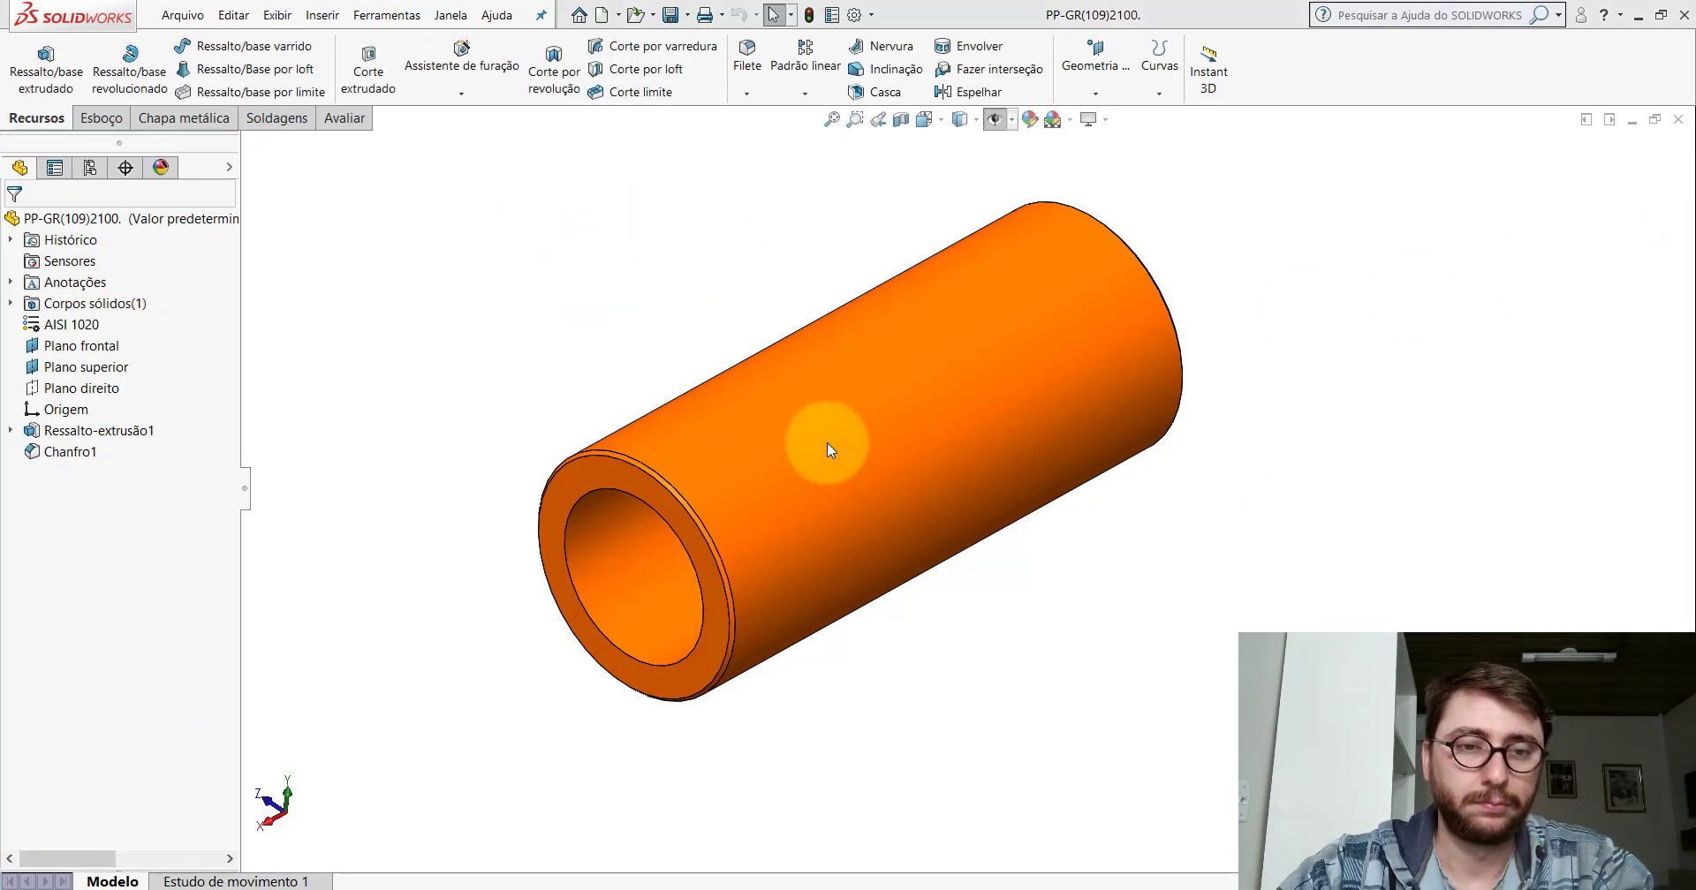
right_click(57, 221)
click(100, 188)
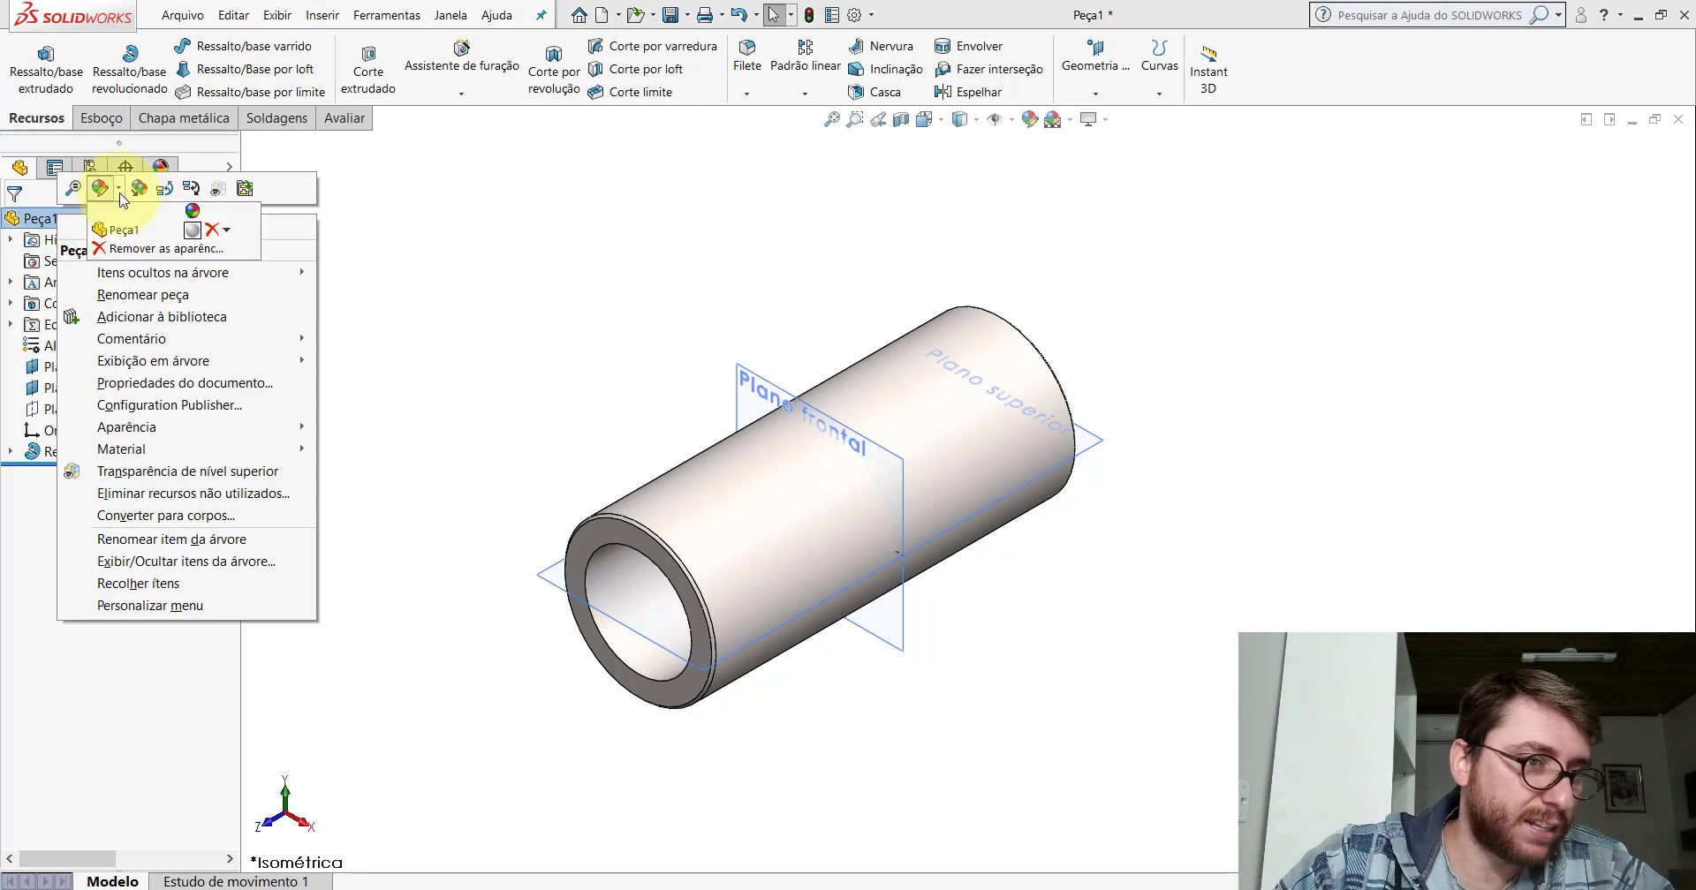
click(121, 232)
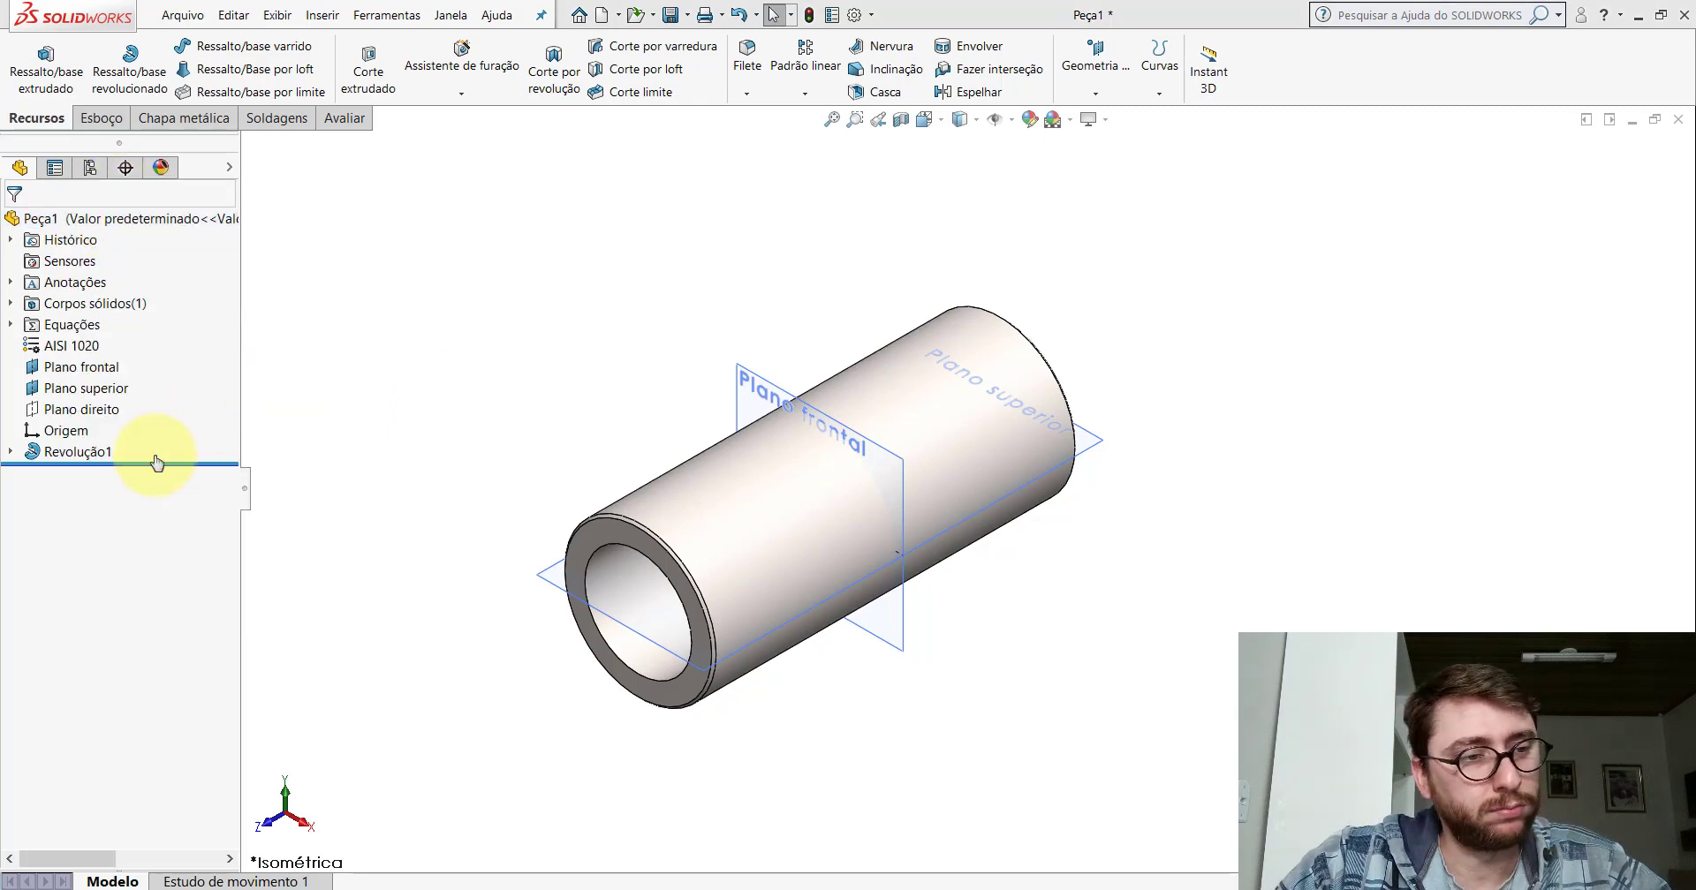
Set the tube's polished steel appearance colour to RGB 255, 108, 0.
drag(232, 495, 209, 681)
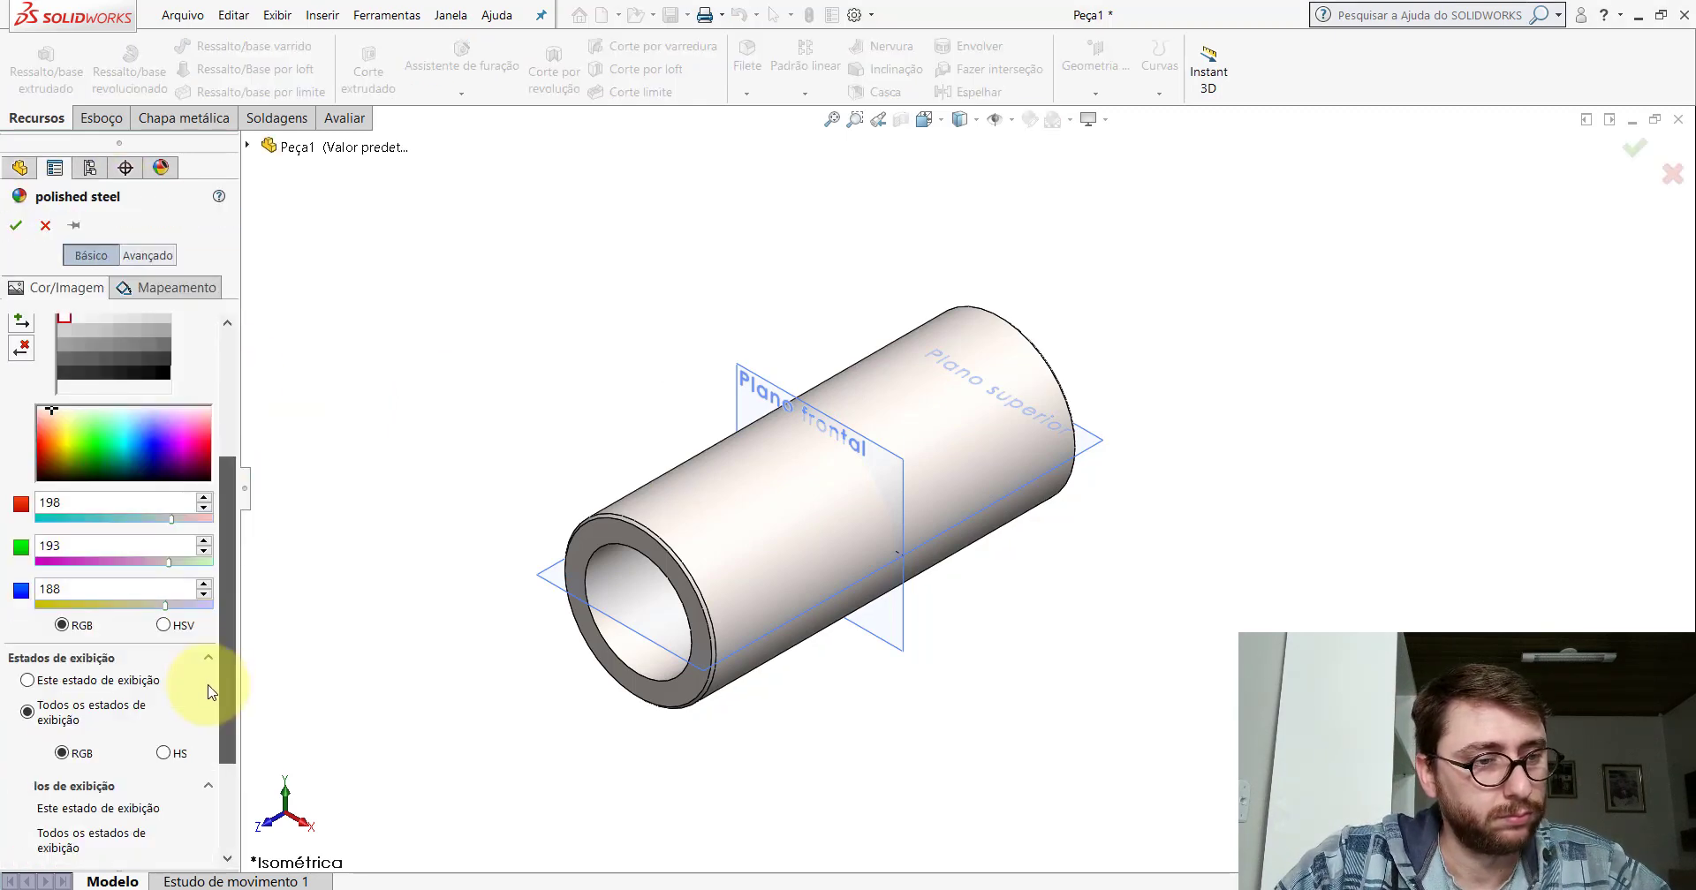
double_click(126, 507)
text(255)
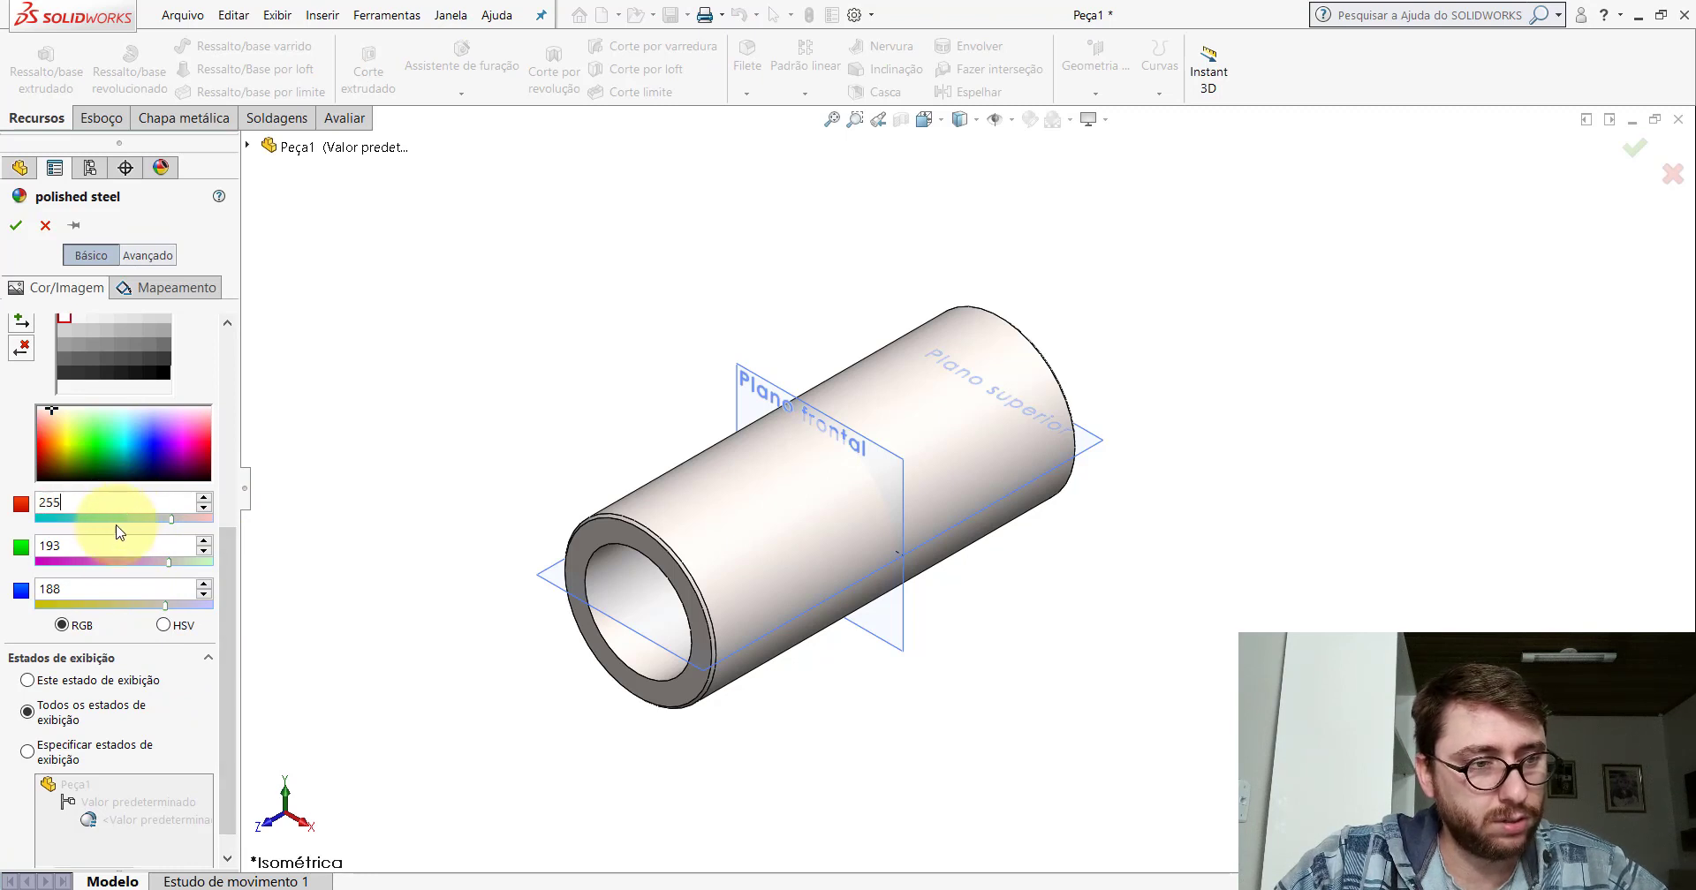
double_click(114, 541)
text(108)
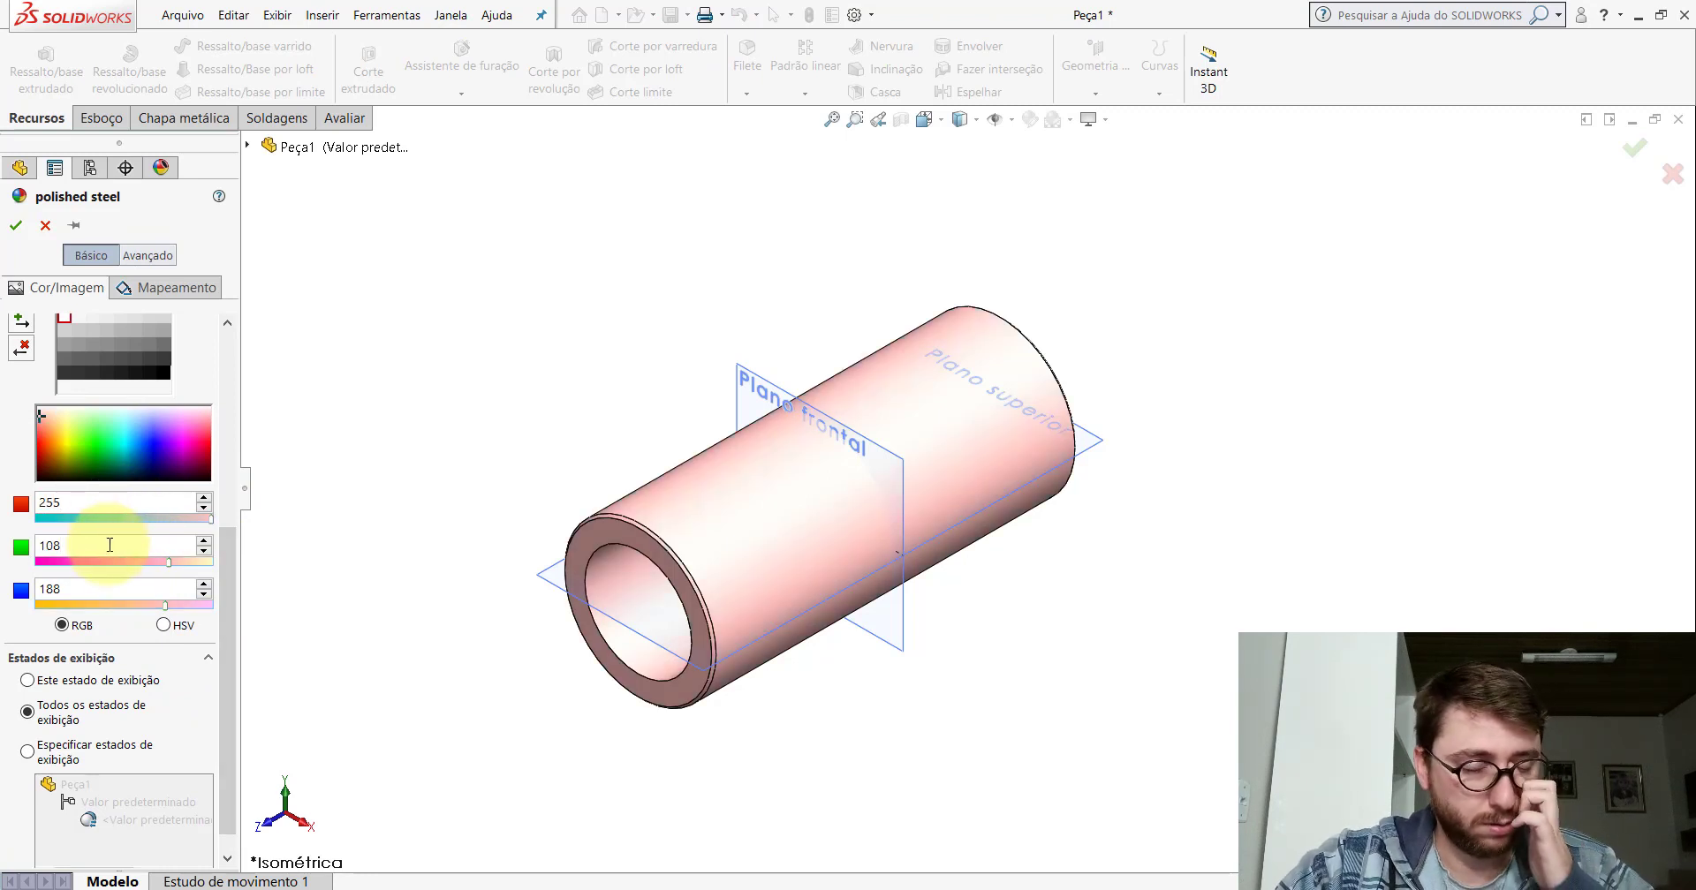
double_click(115, 589)
text(0)
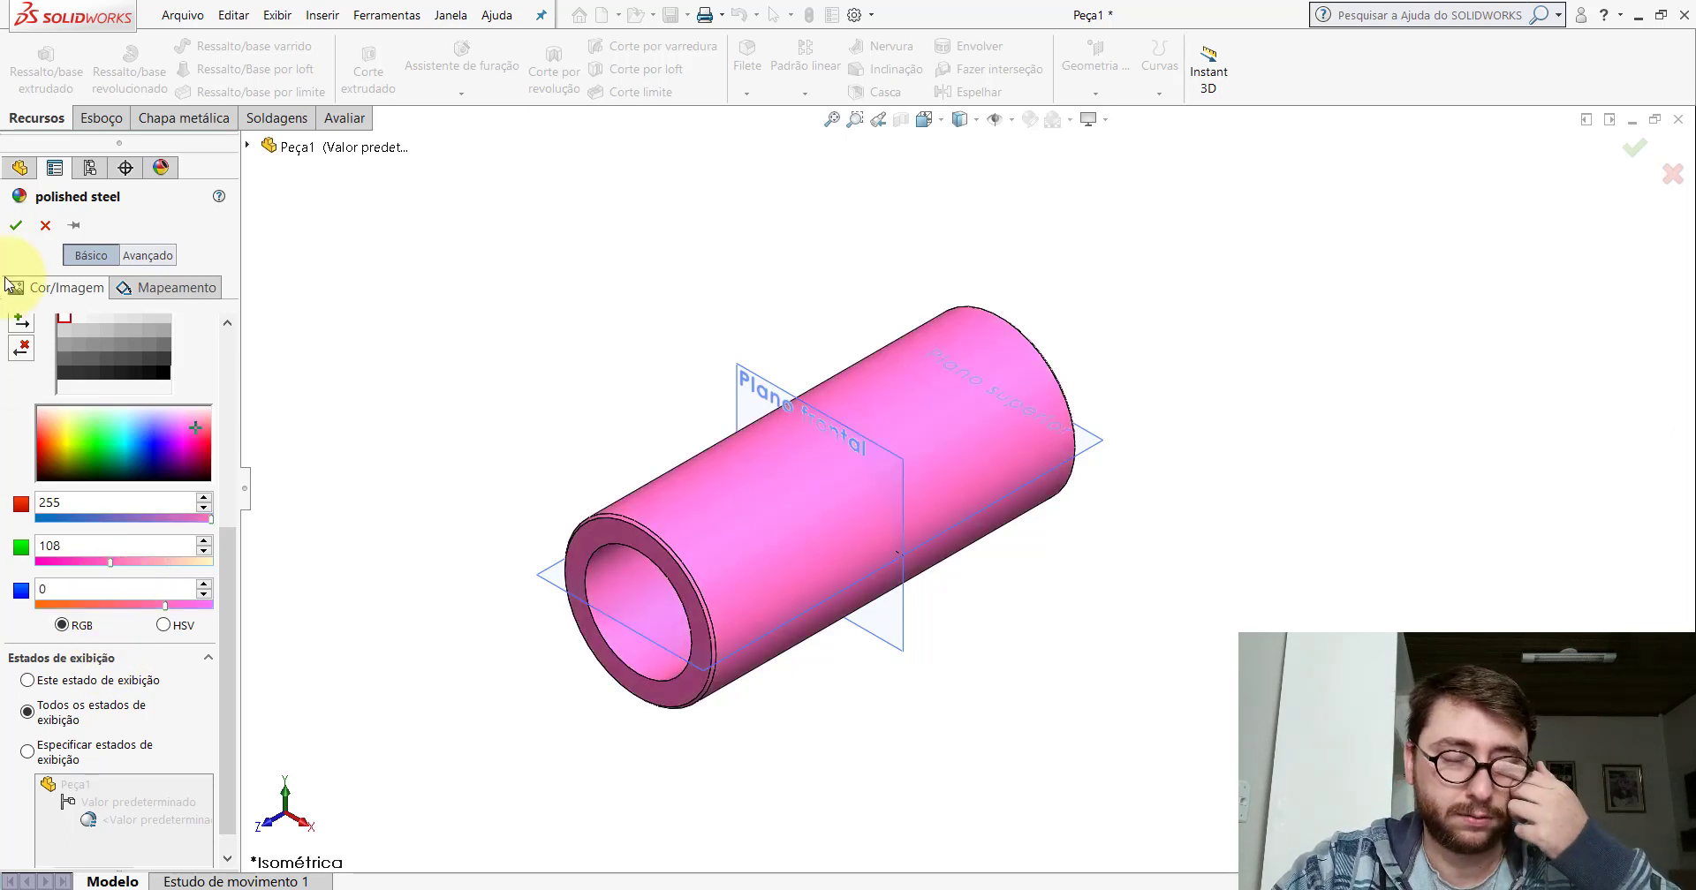
click(16, 227)
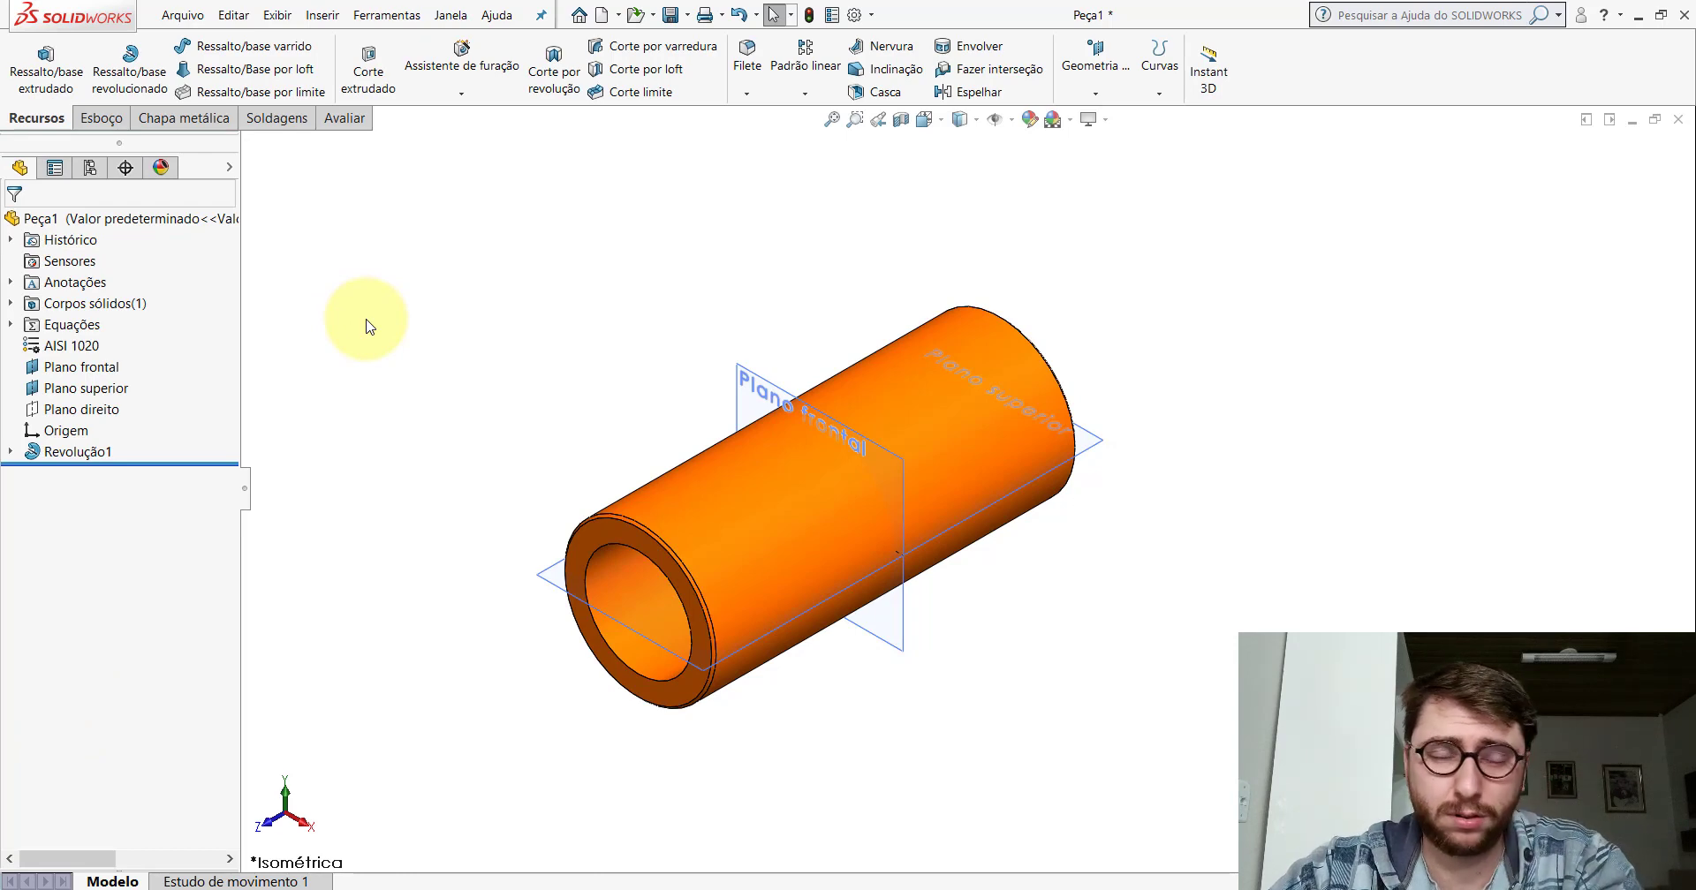
Save the part as PP-GR(109)2100 in the PM-GR(001)2100 folder on the desktop.
click(670, 15)
click(405, 261)
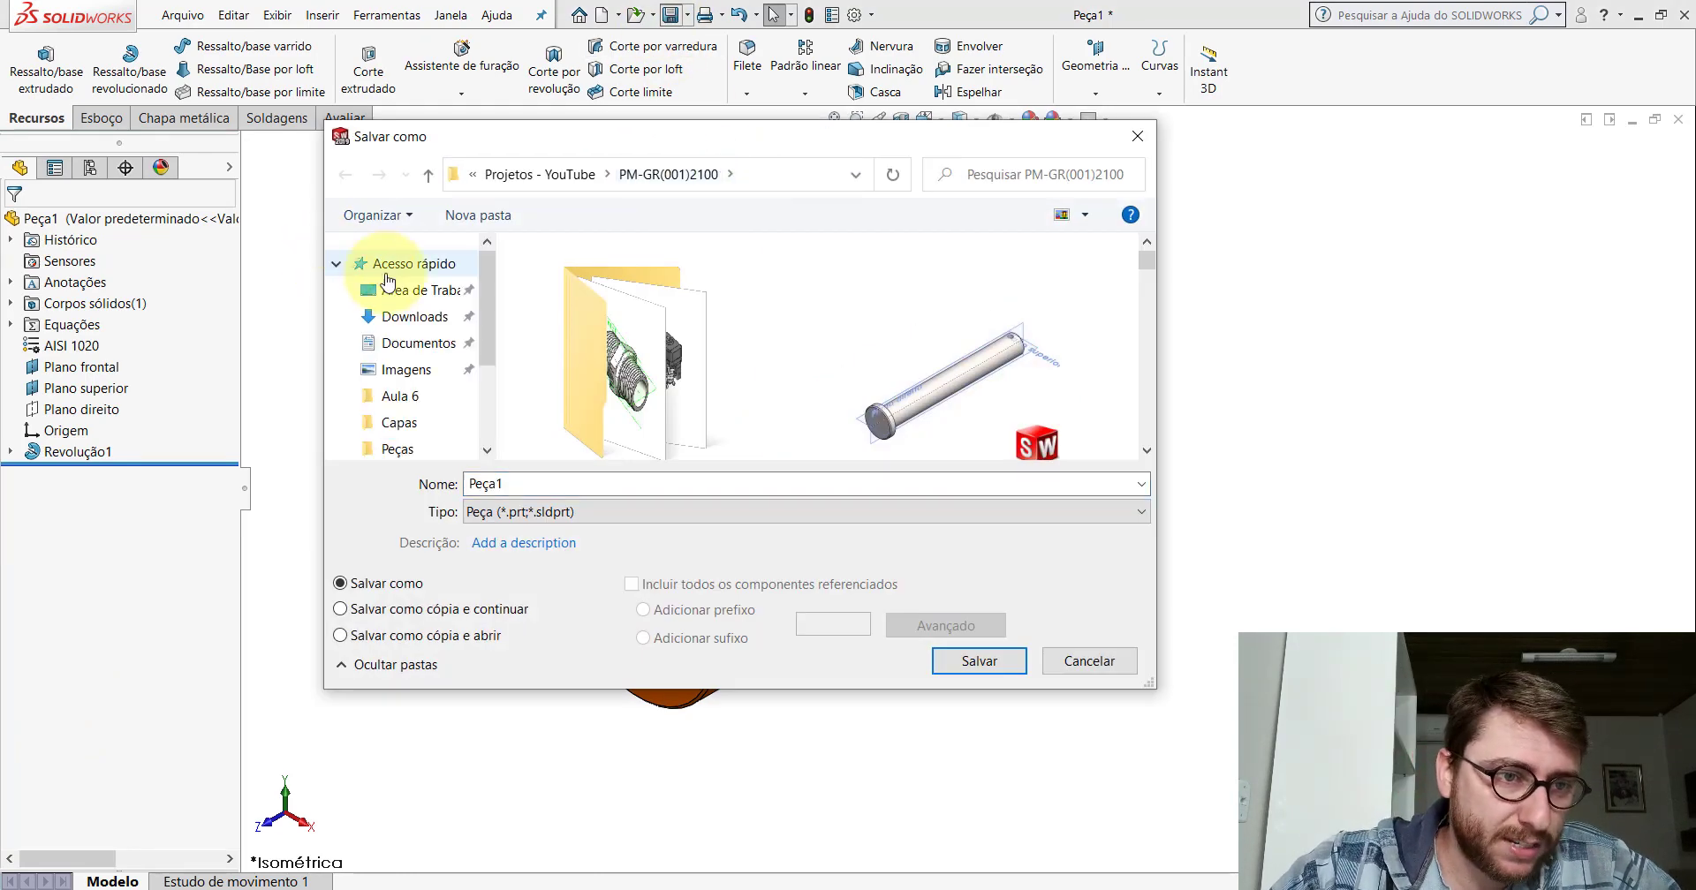
click(388, 288)
click(336, 263)
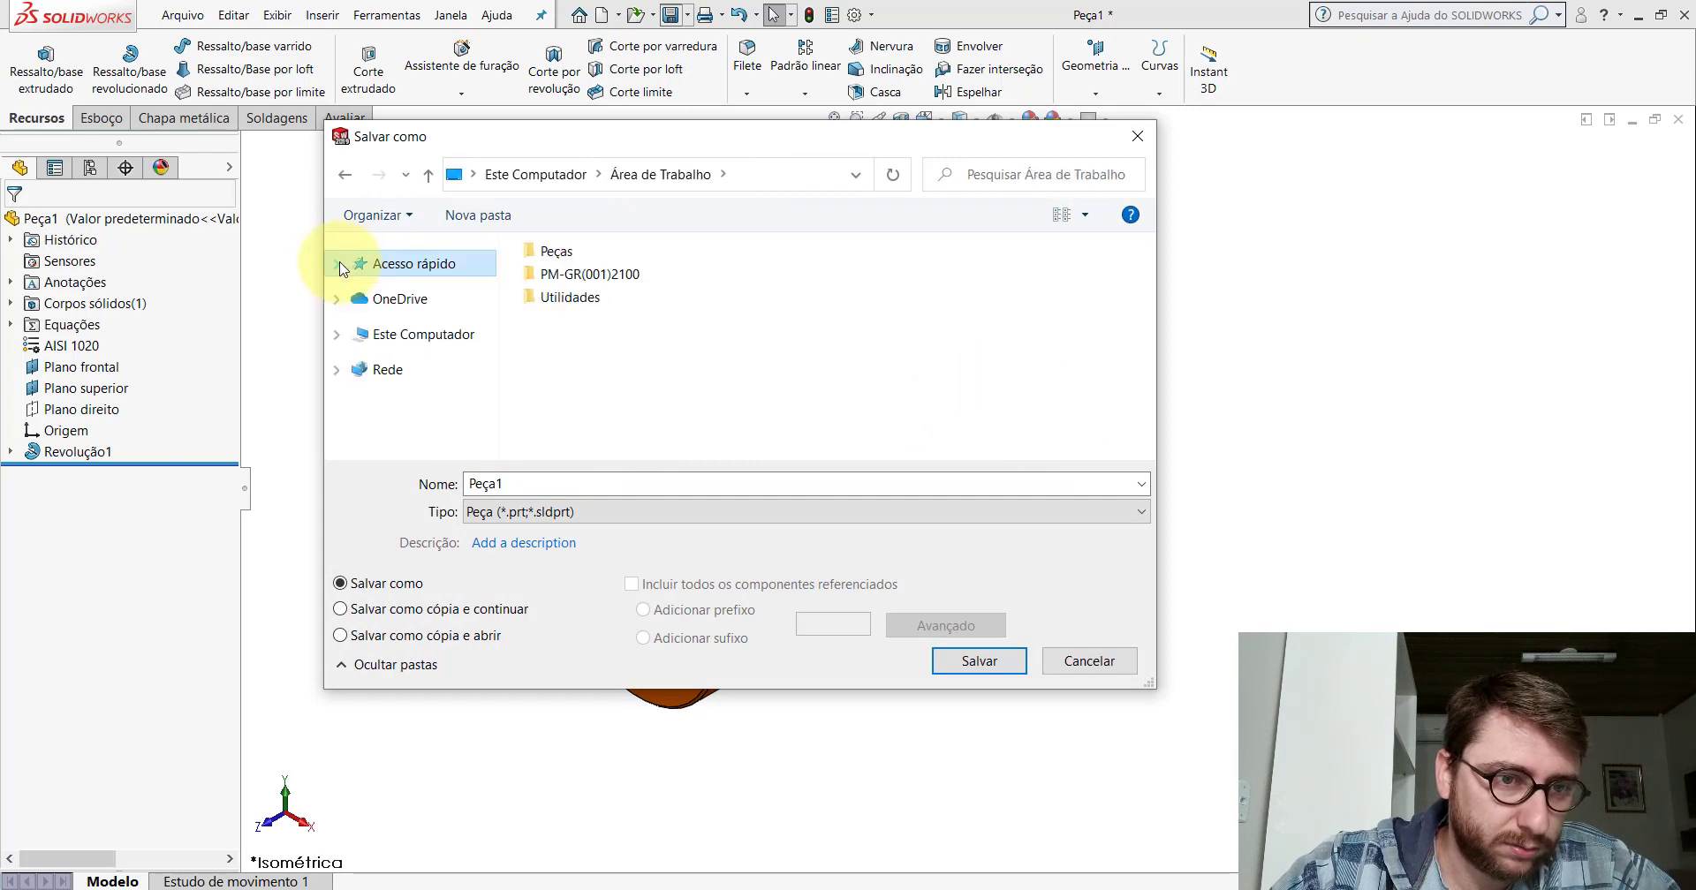
double_click(566, 276)
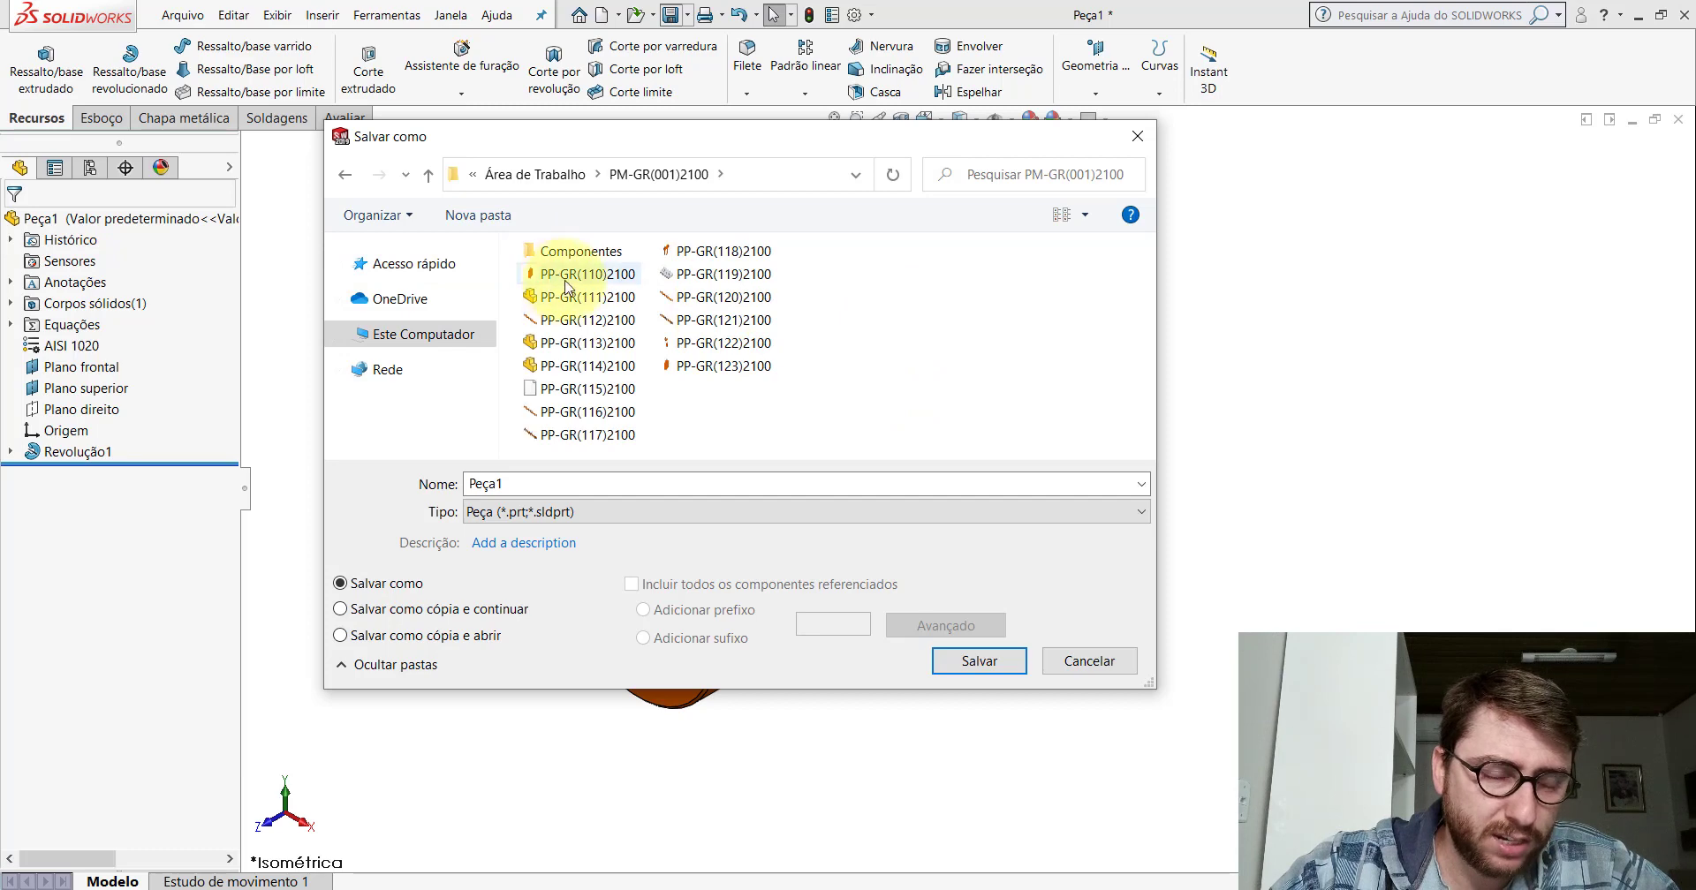
click(574, 274)
click(599, 484)
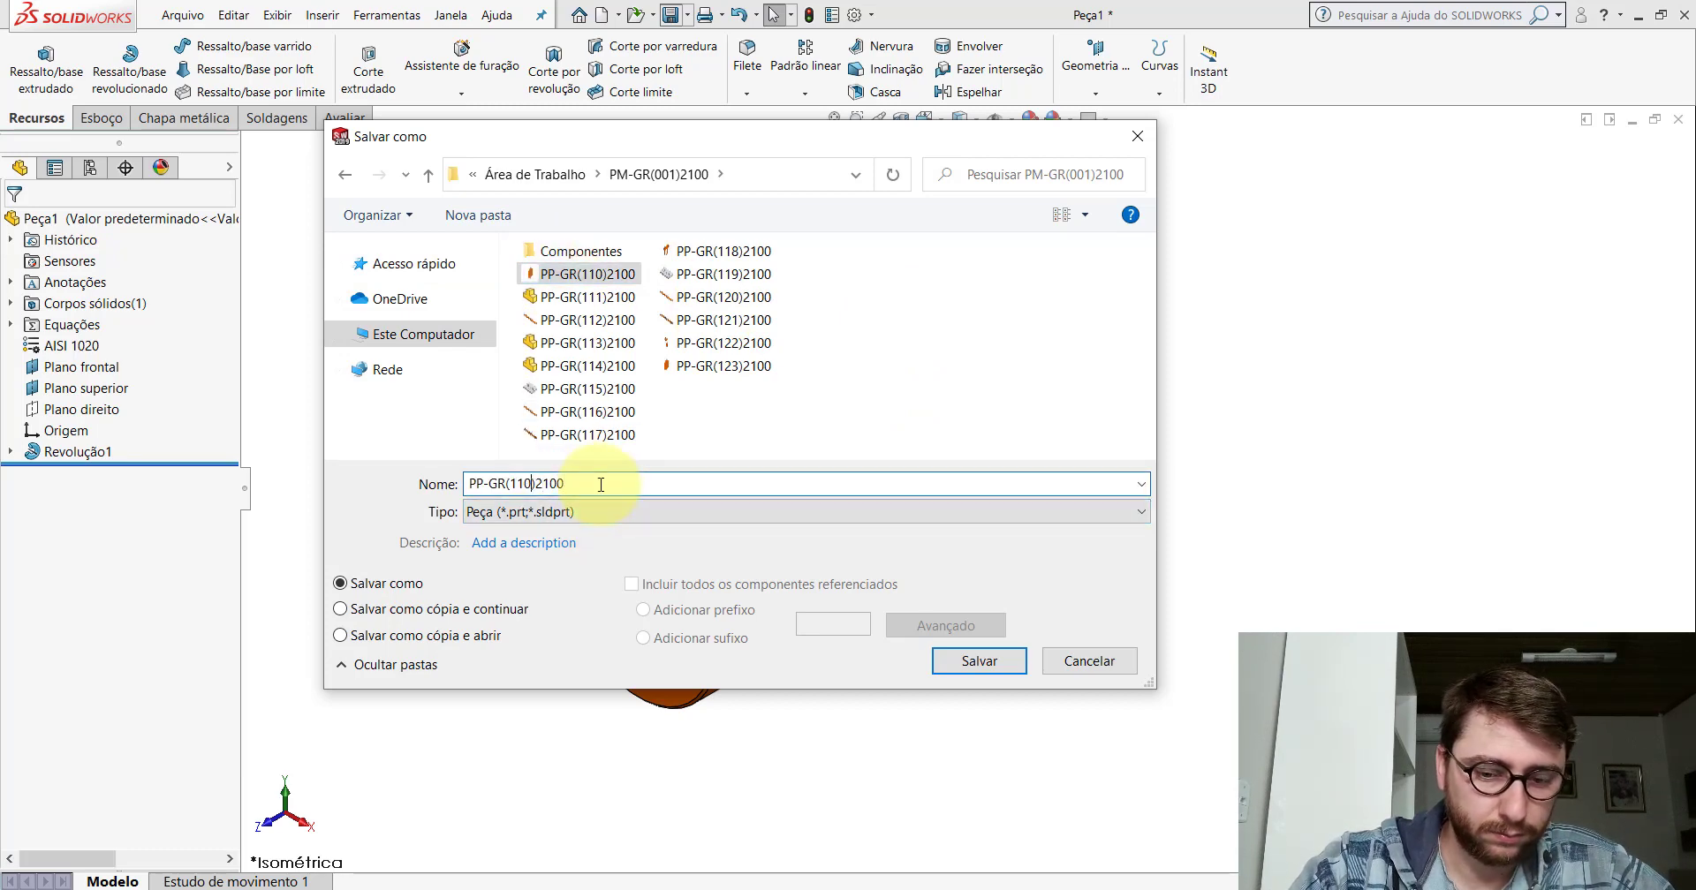
key(BackSpace)
key(BackSpace)
text(09)
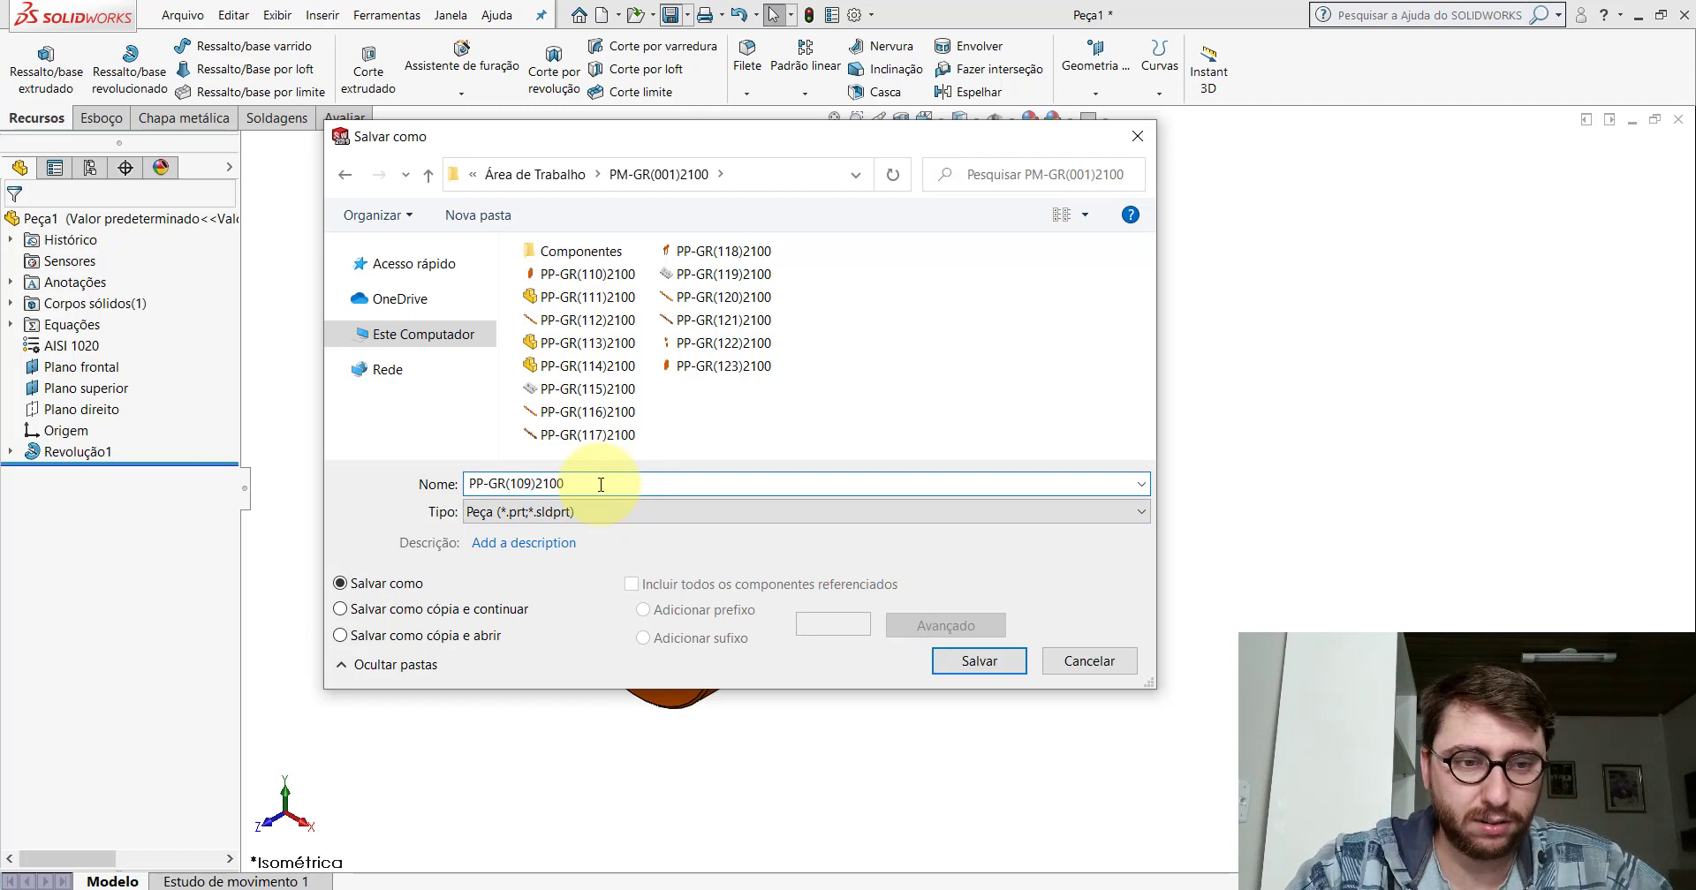
key(Return)
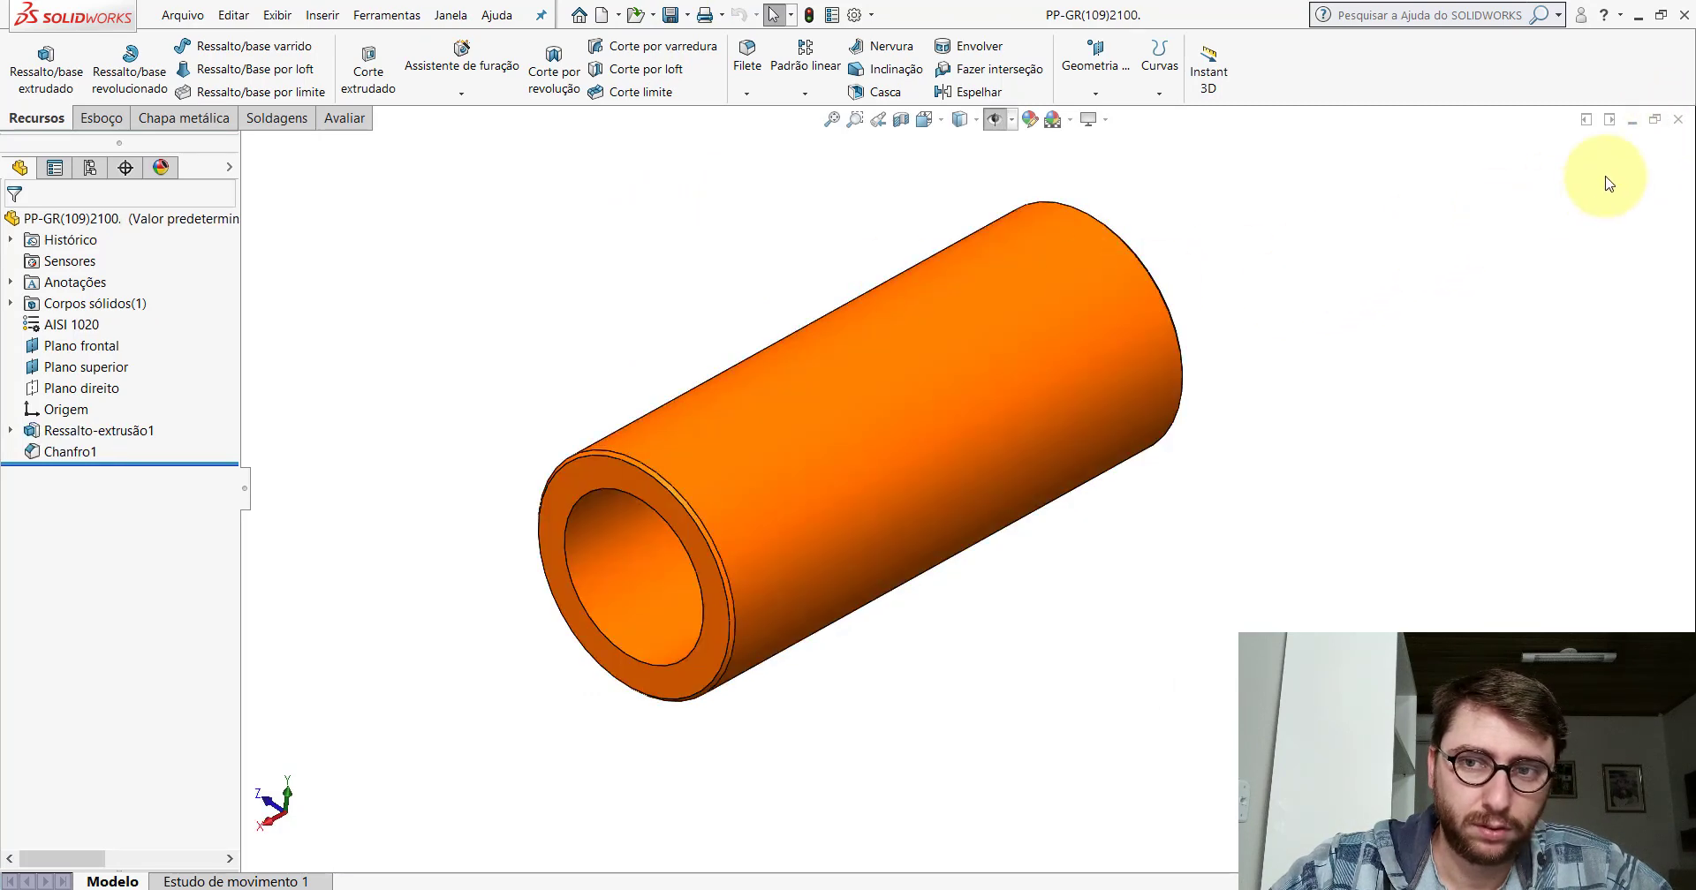
Close the reference tube part PP-GR(109)2100. and show the crane trailer assembly in isometric view.
click(1678, 119)
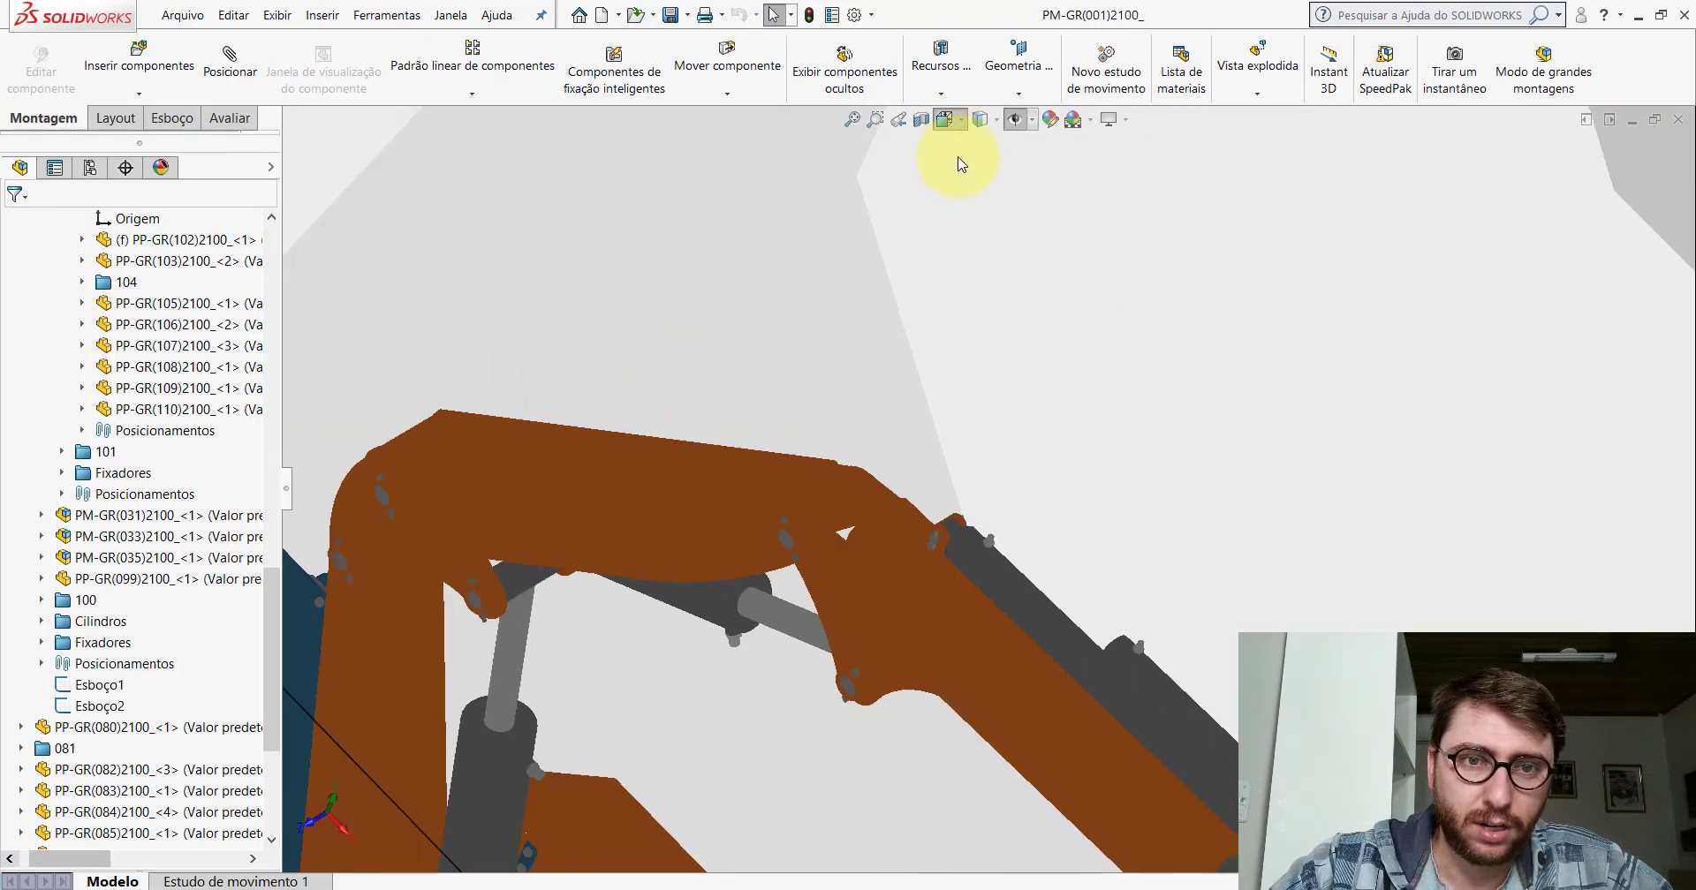
click(945, 119)
click(1065, 159)
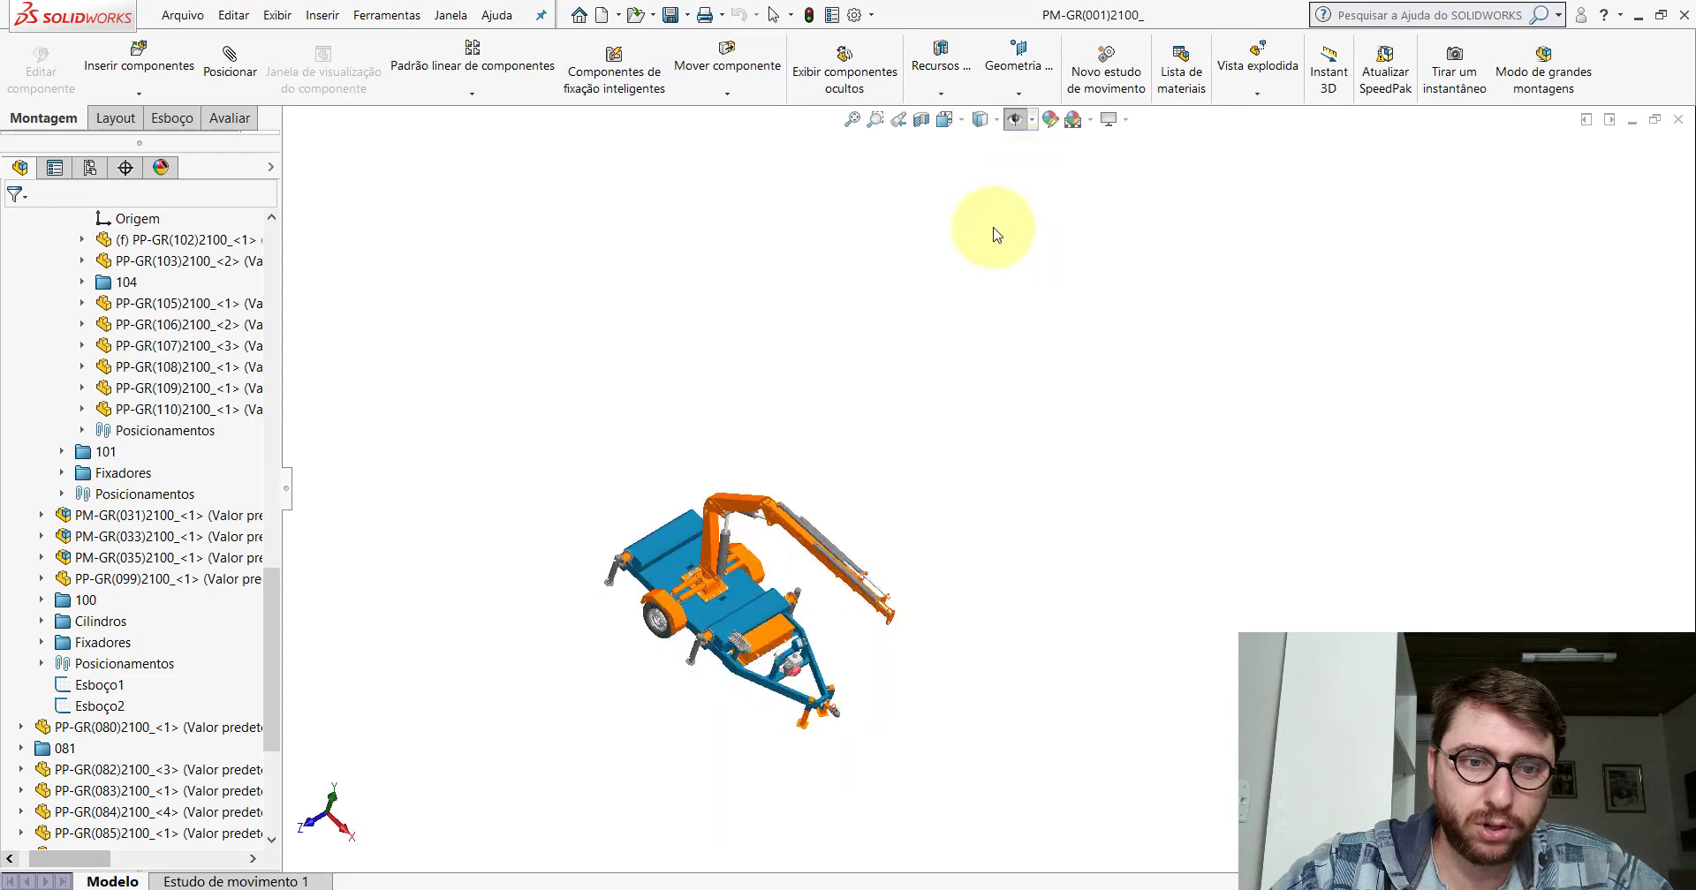
scroll(1192, 490, down, 3)
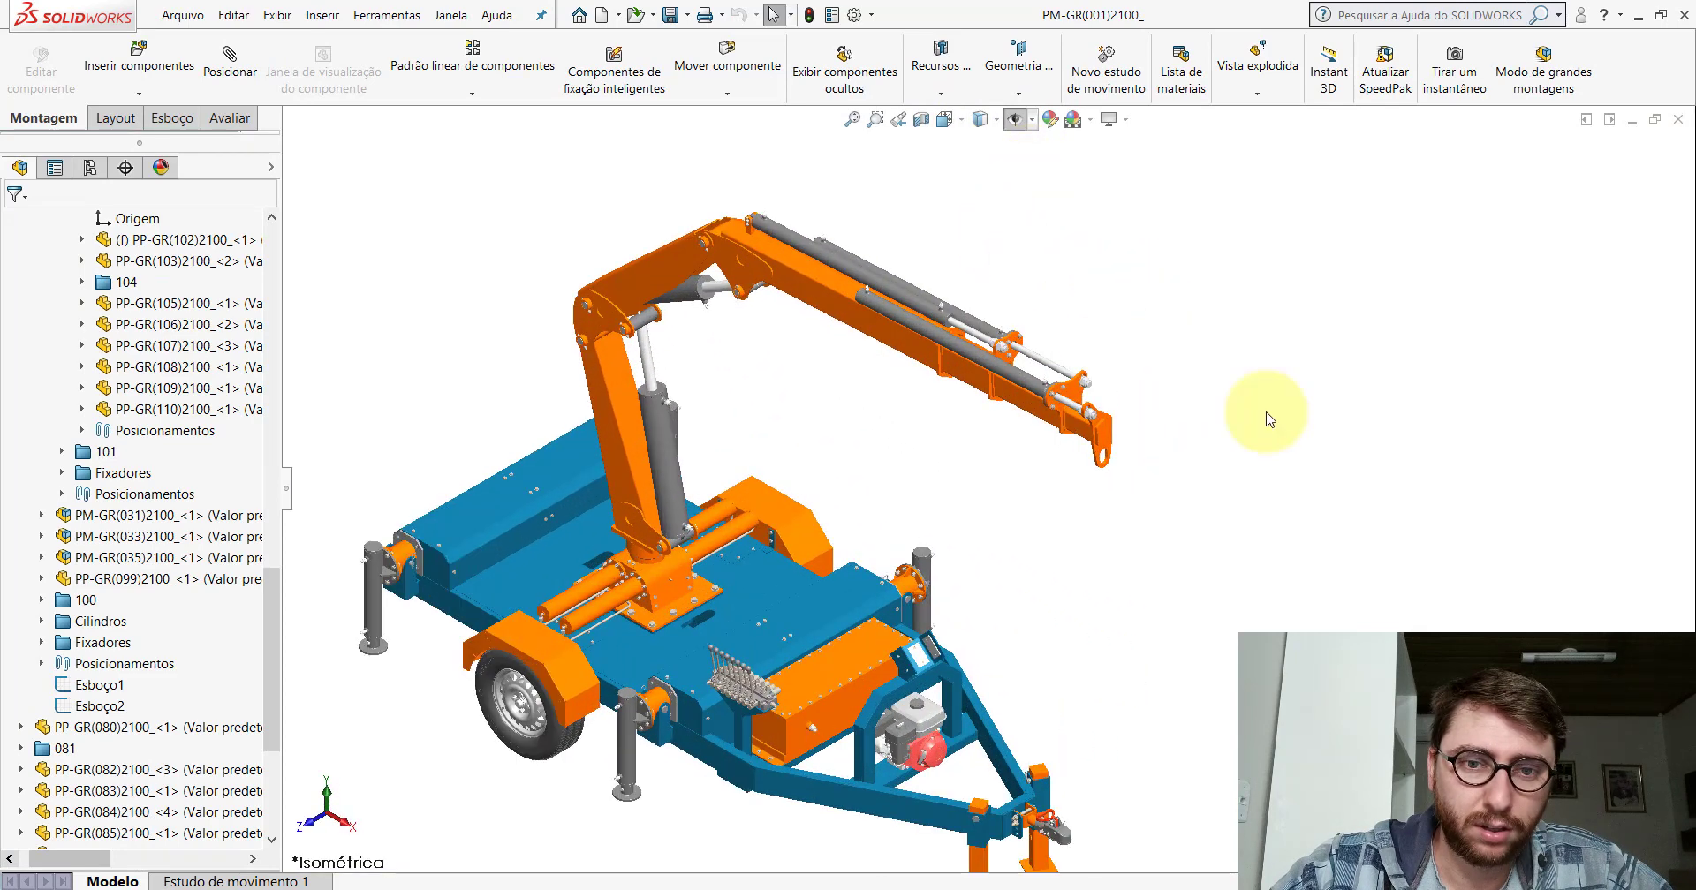
Delete the PP-GR(109)2100. file from the Peças folder.
click(1638, 20)
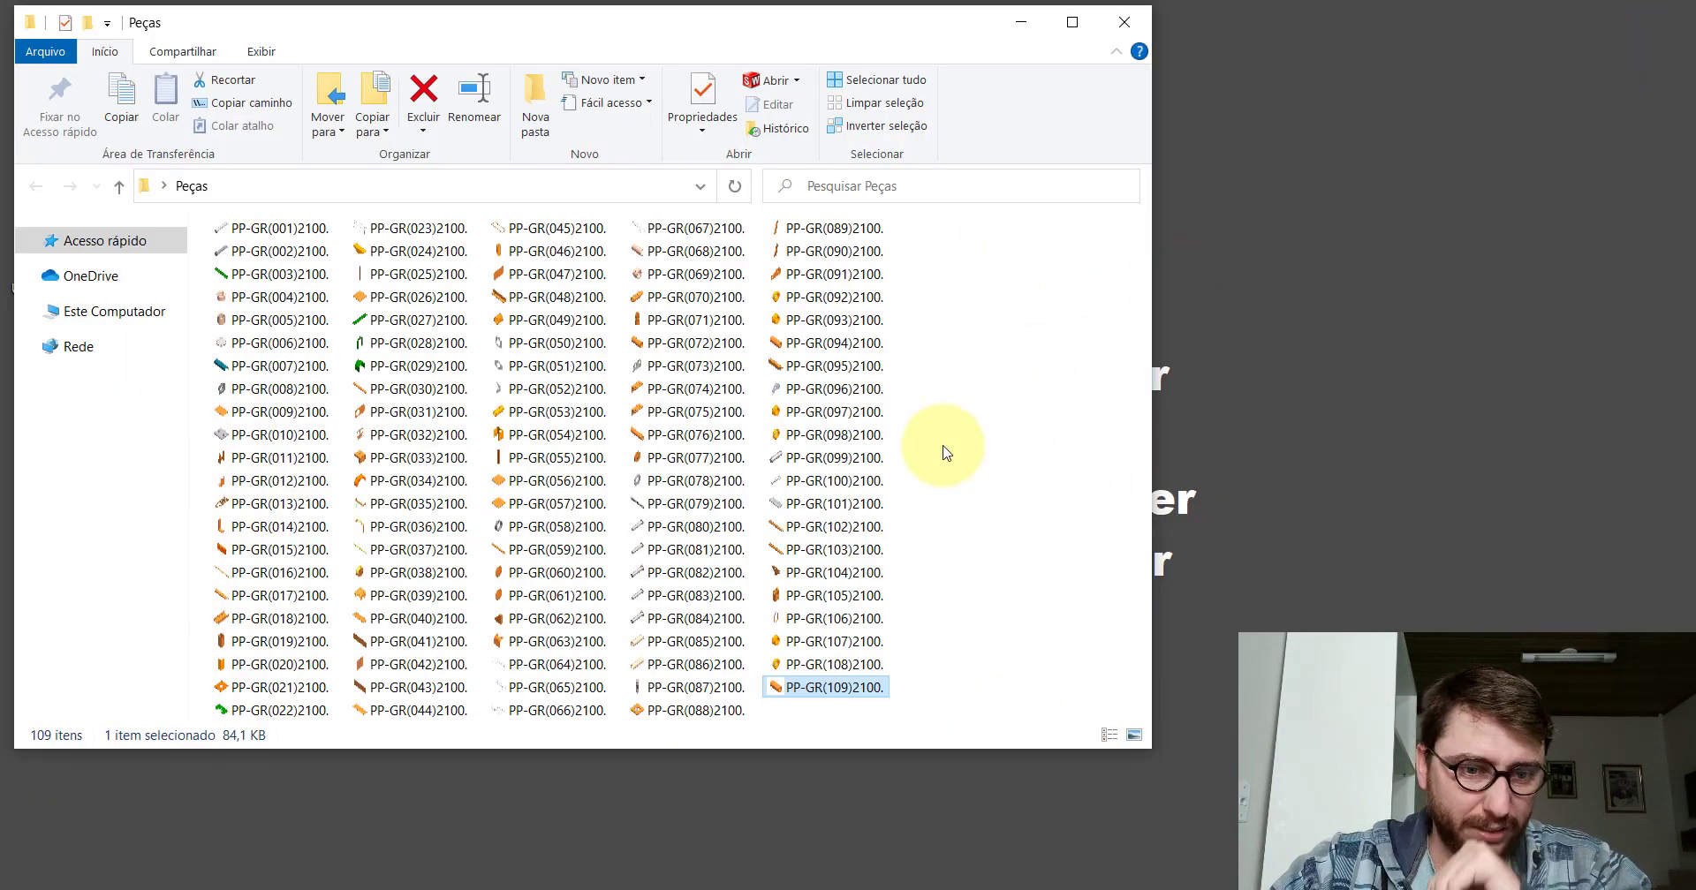
click(817, 689)
right_click(817, 689)
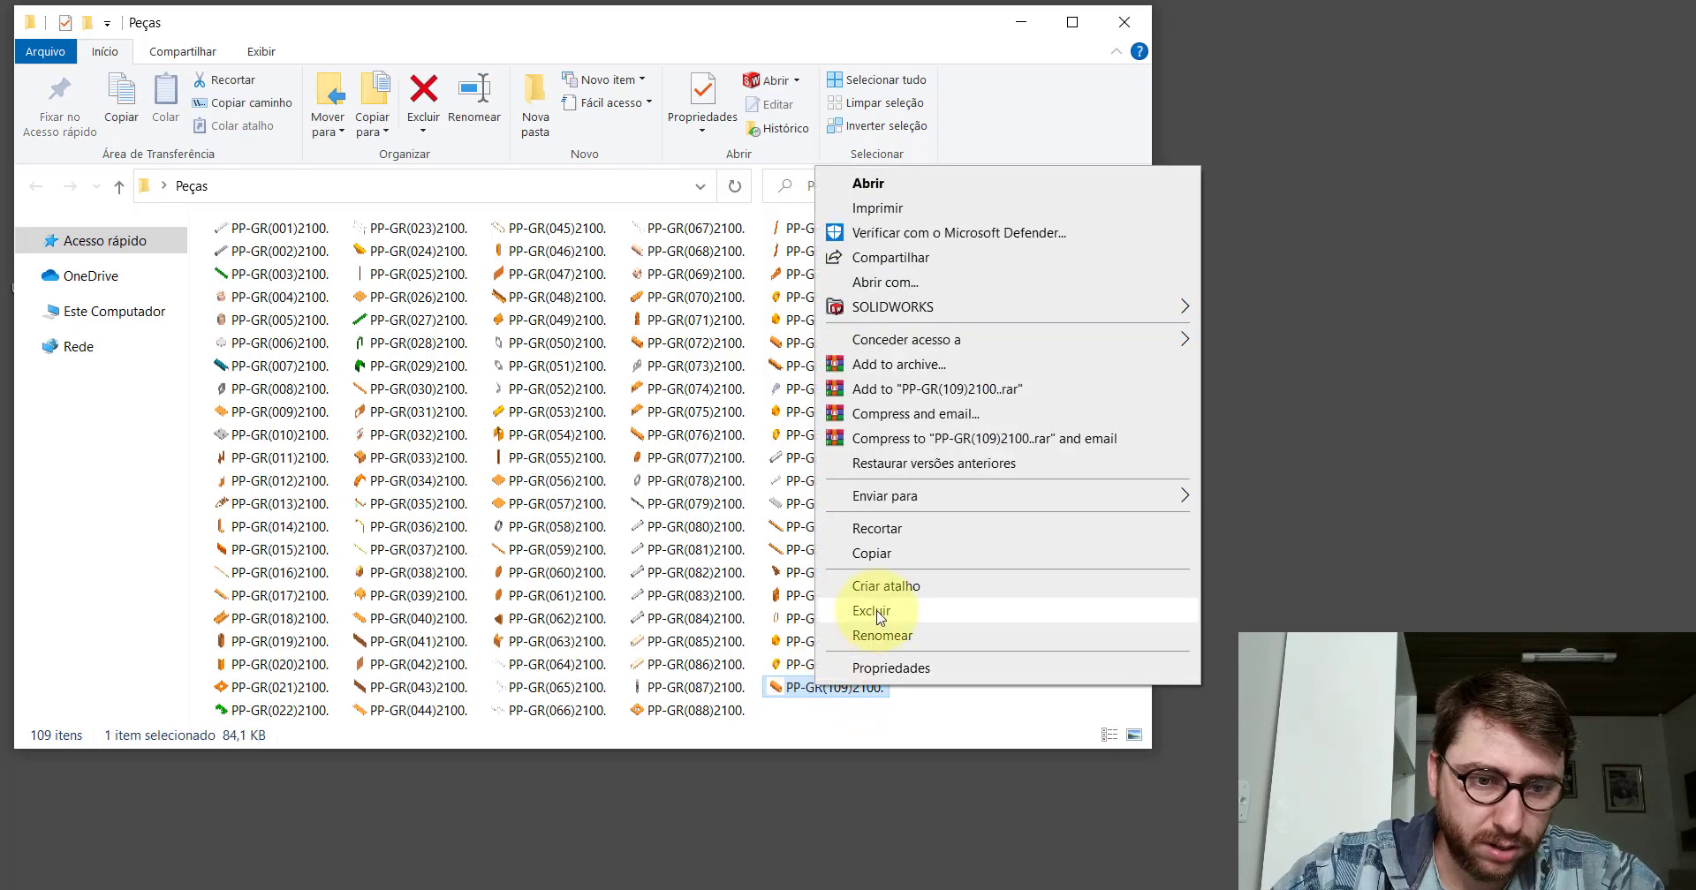
click(930, 609)
Open the part PP-GR(108)2100. from the Peças folder and show it in isometric view.
double_click(805, 667)
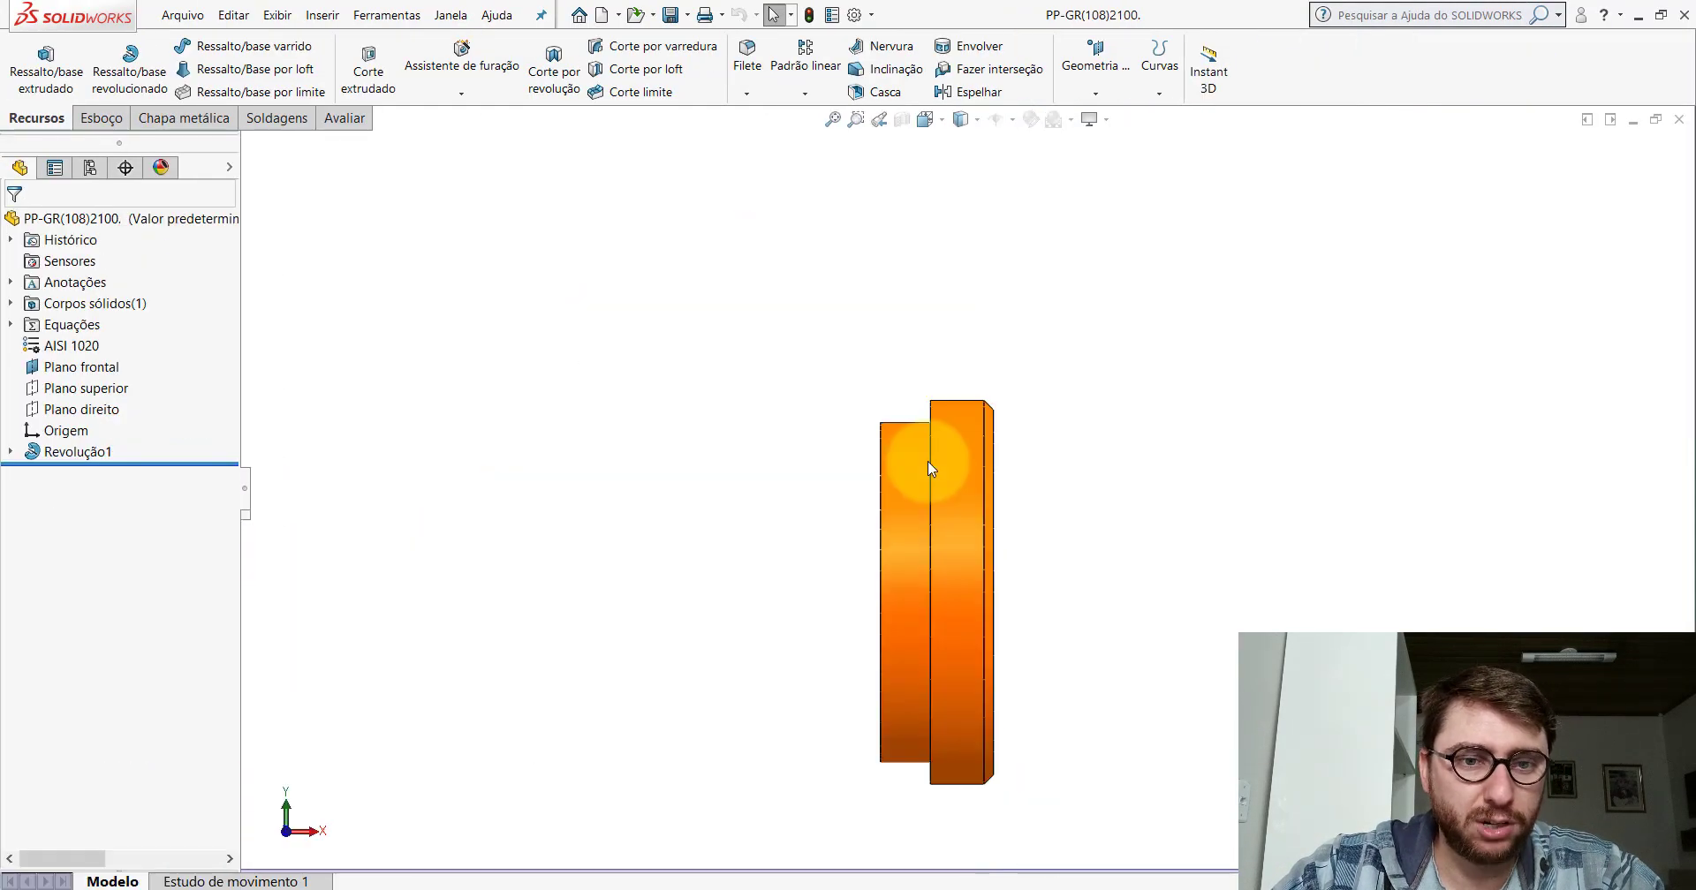
click(927, 119)
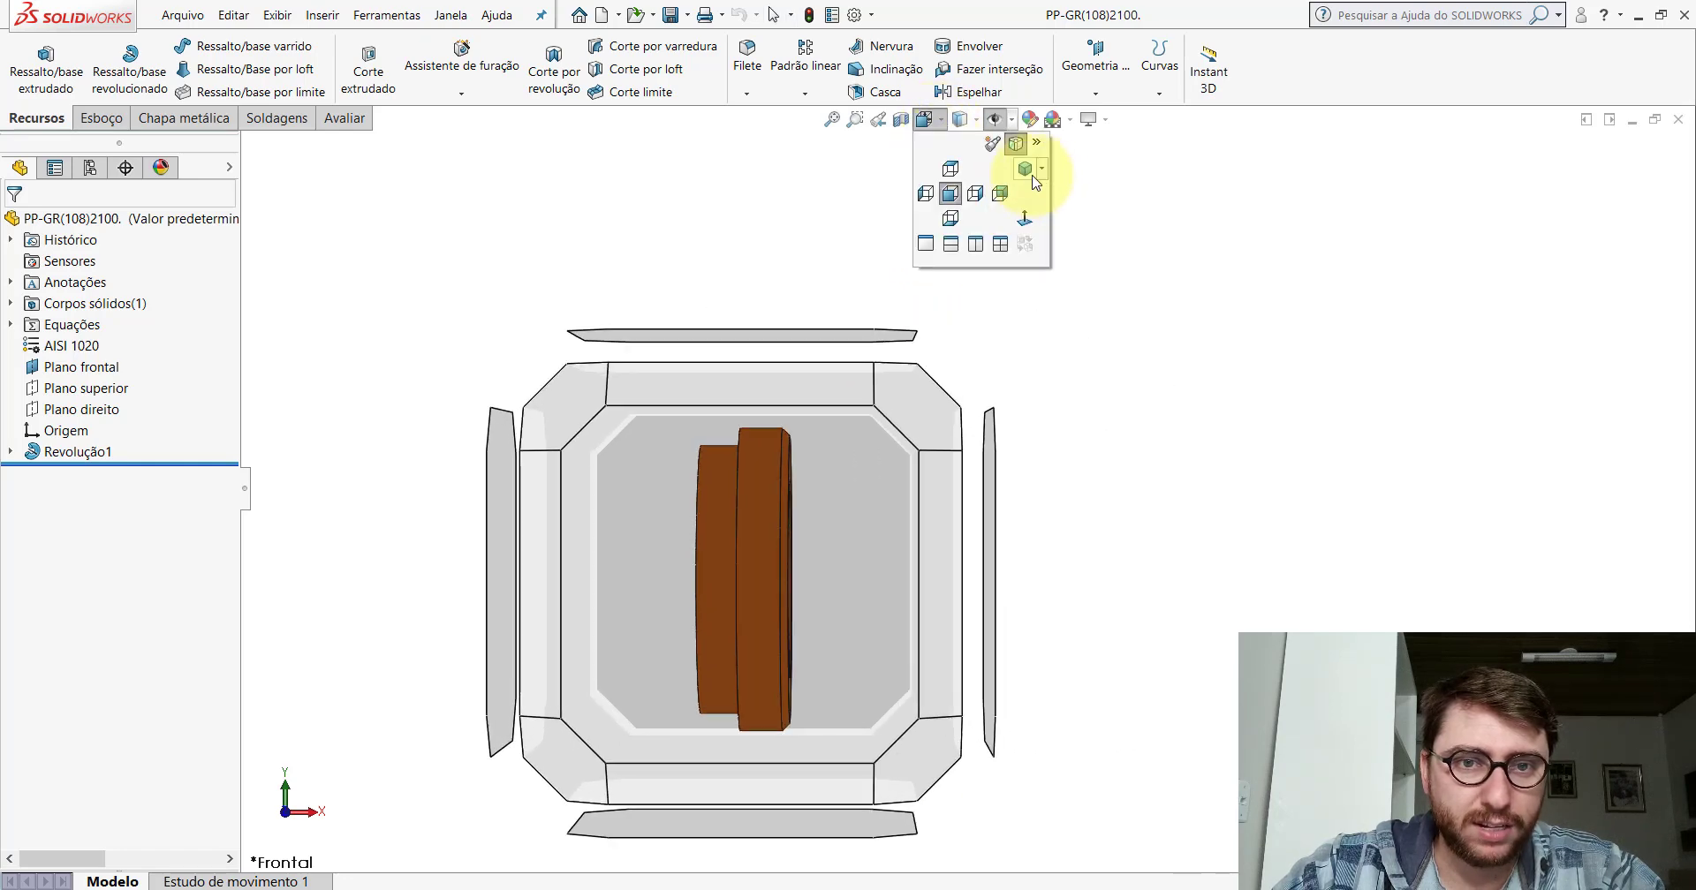
click(1028, 172)
Switch to the PM-GR(001)2100_ assembly and examine the rings around the boom joint's pins from both sides.
mouse_move(786, 887)
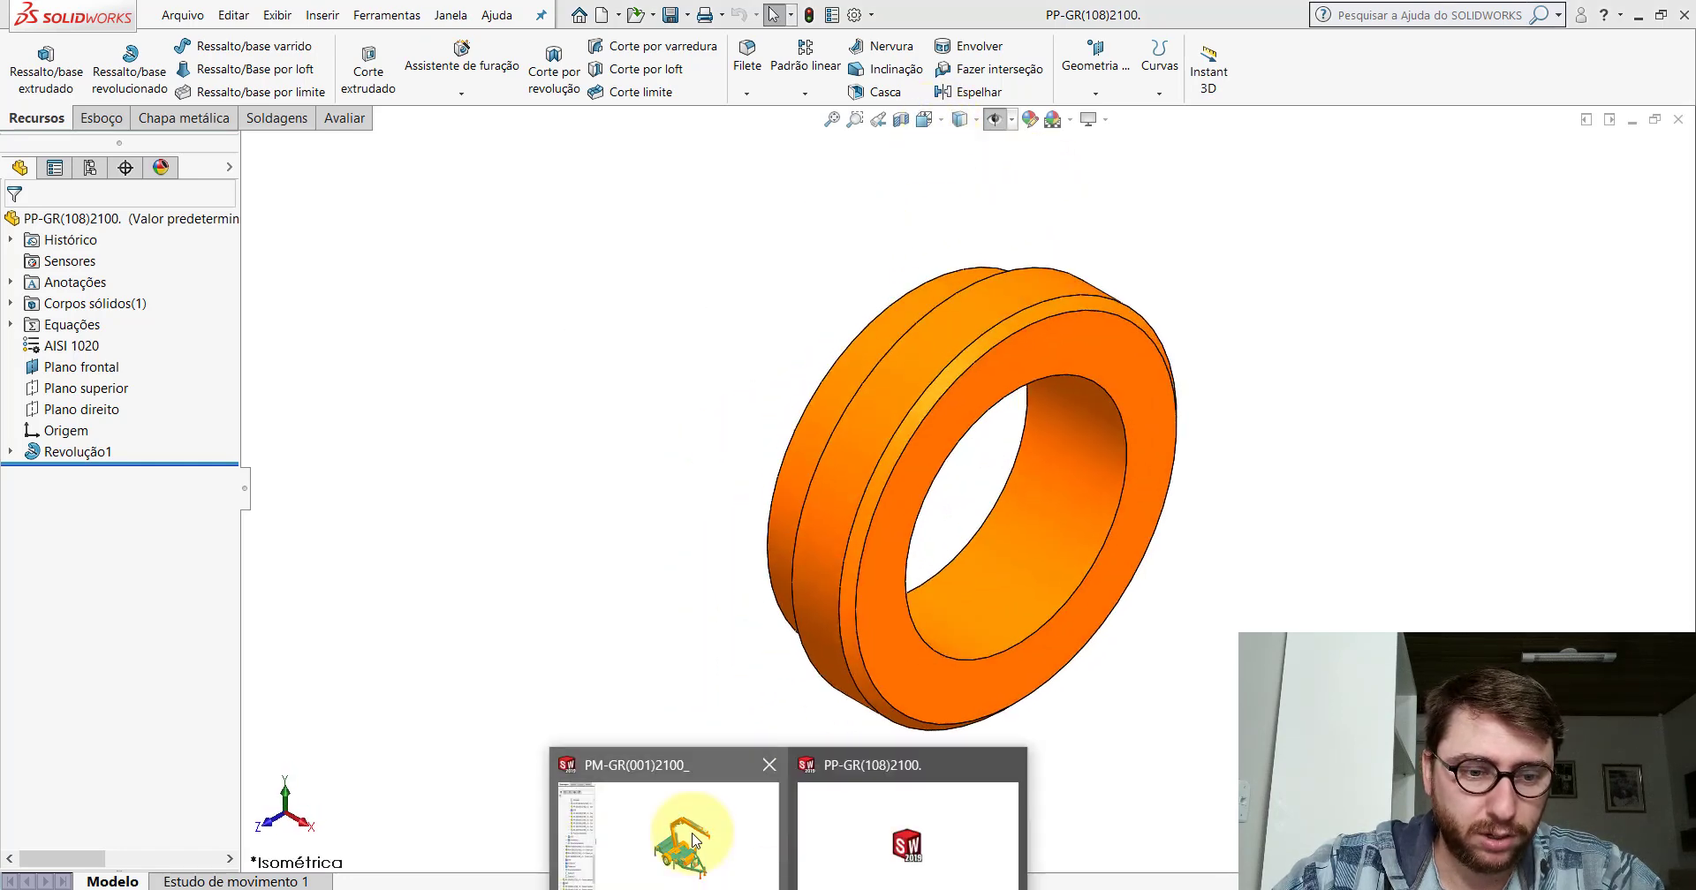
click(662, 822)
scroll(758, 303, down, 3)
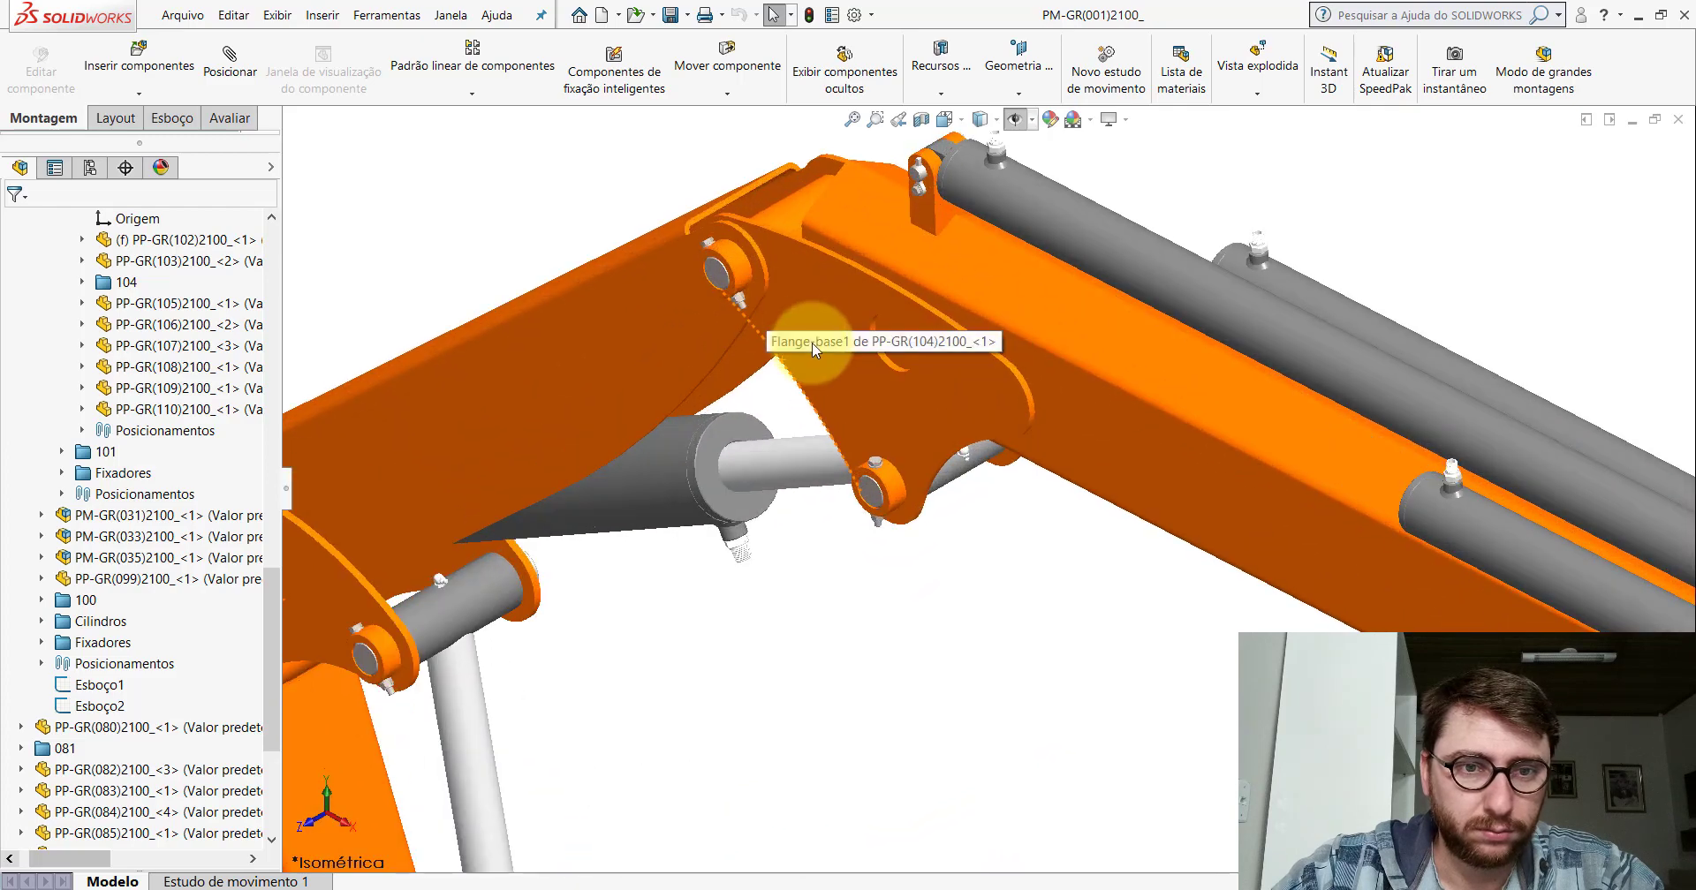
scroll(808, 296, down, 3)
click(676, 283)
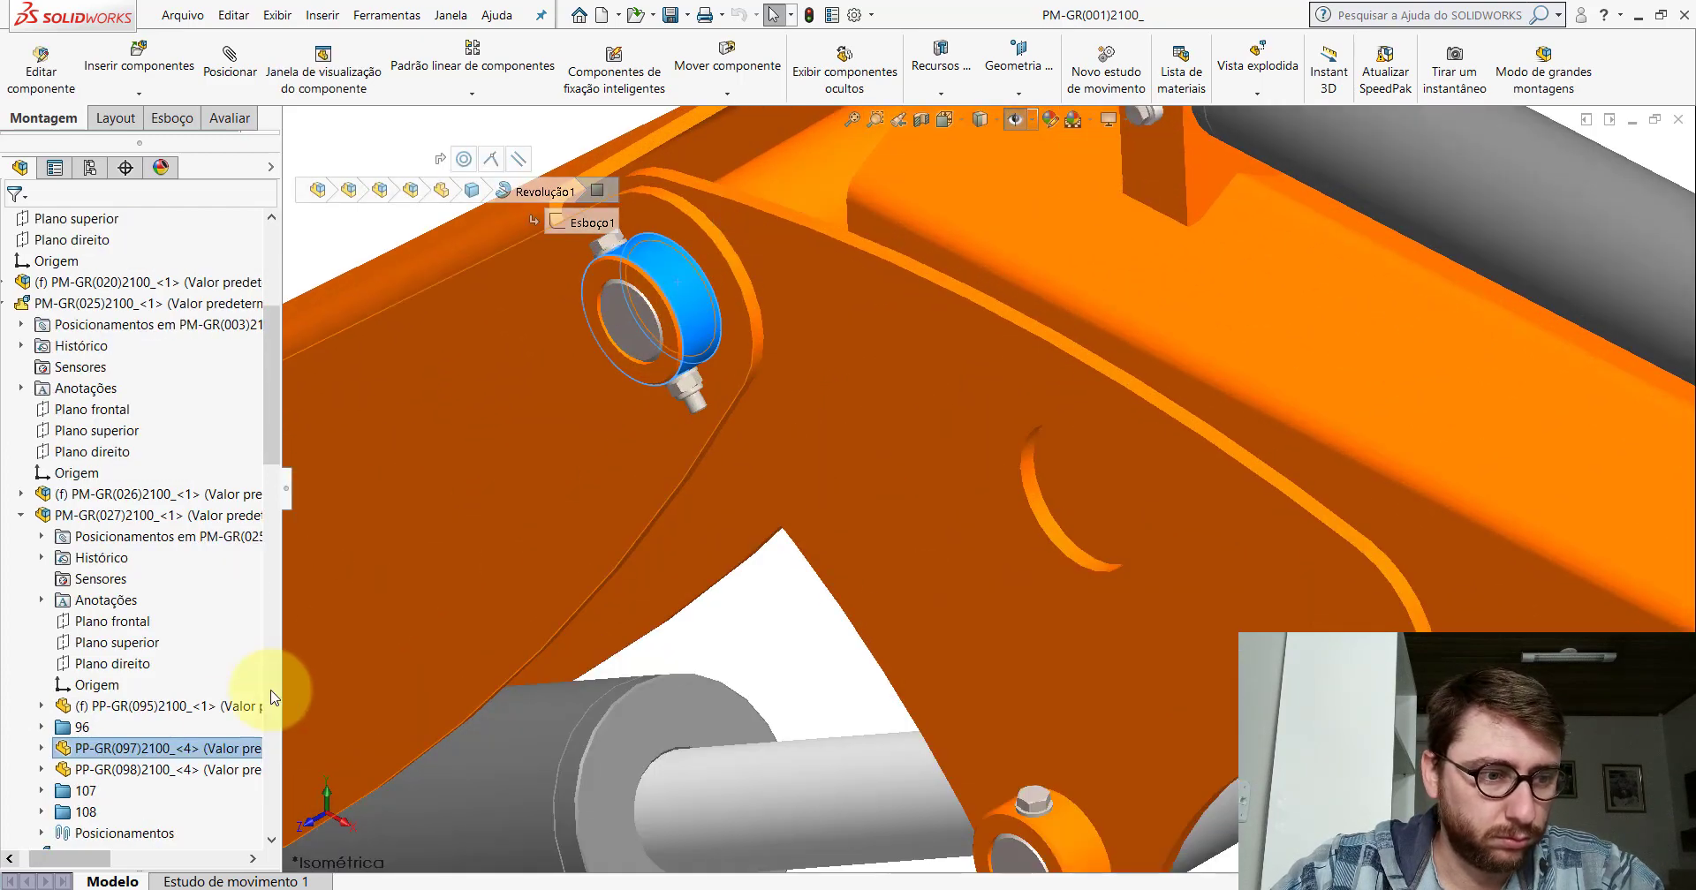
scroll(1136, 704, up, 2)
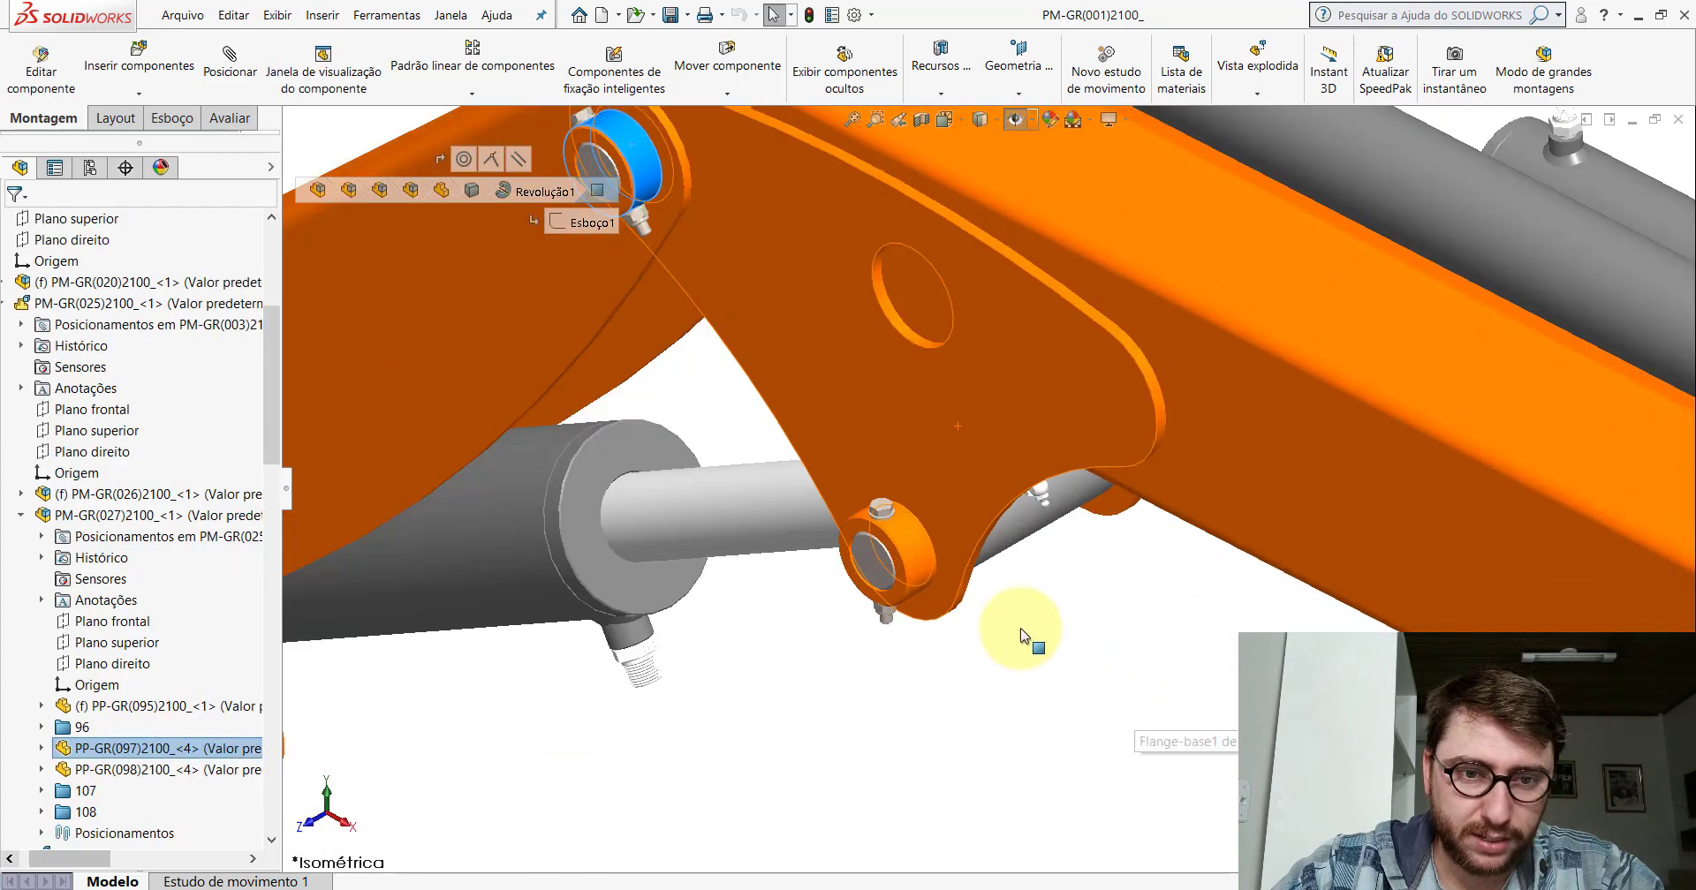
click(919, 552)
scroll(1143, 435, up, 3)
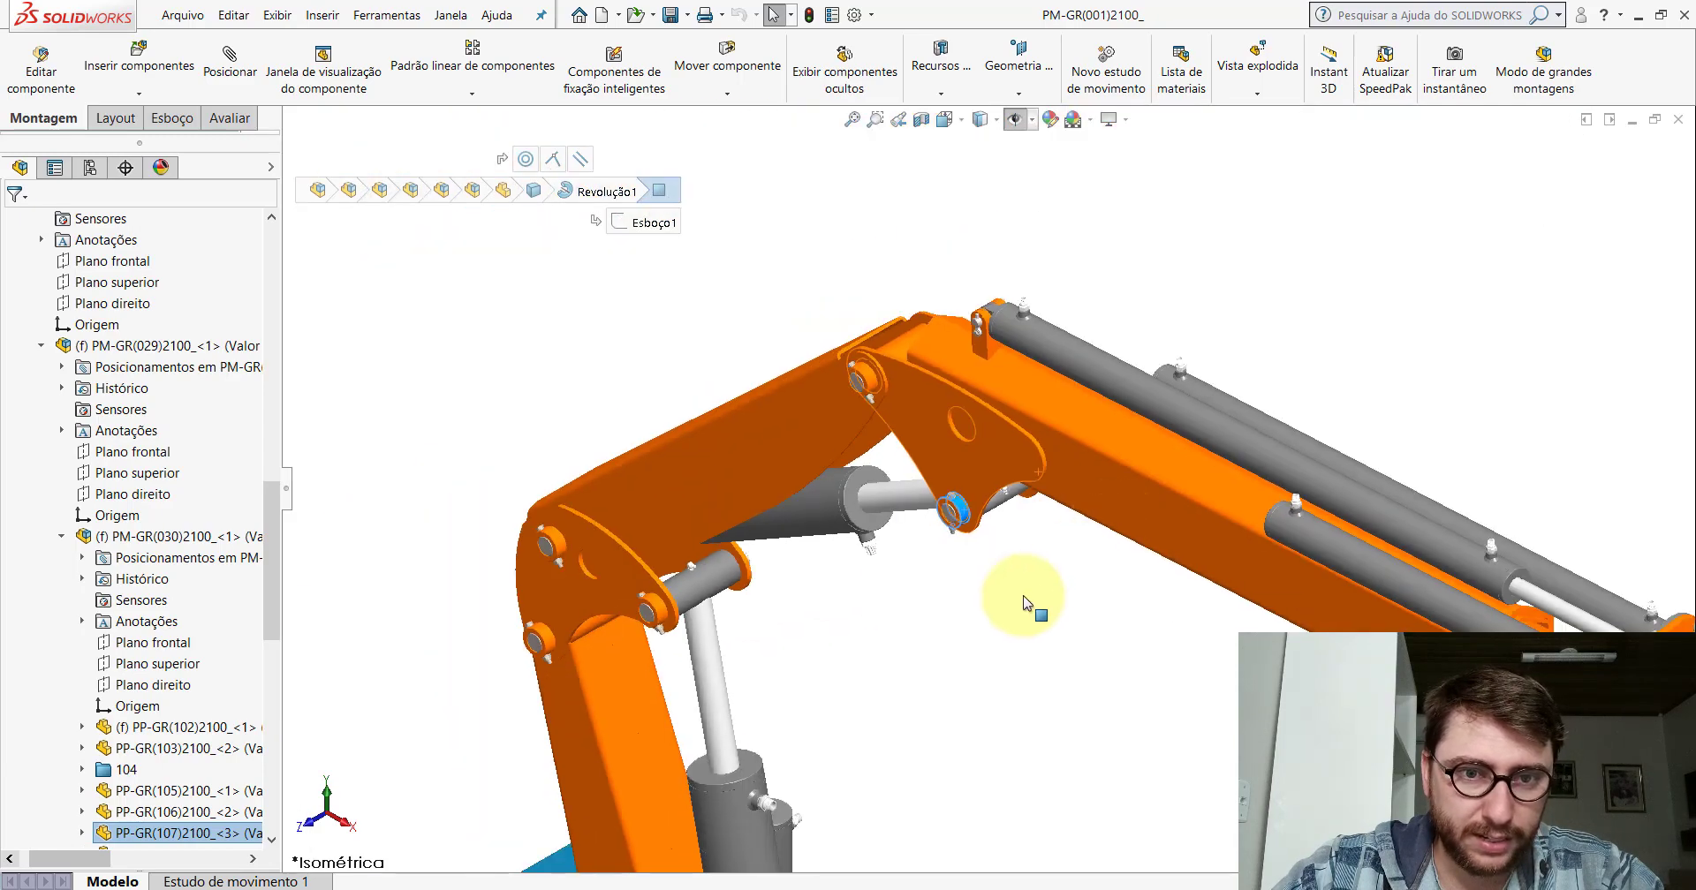
click(990, 541)
scroll(888, 379, down, 3)
middle_drag(896, 371, 1280, 511)
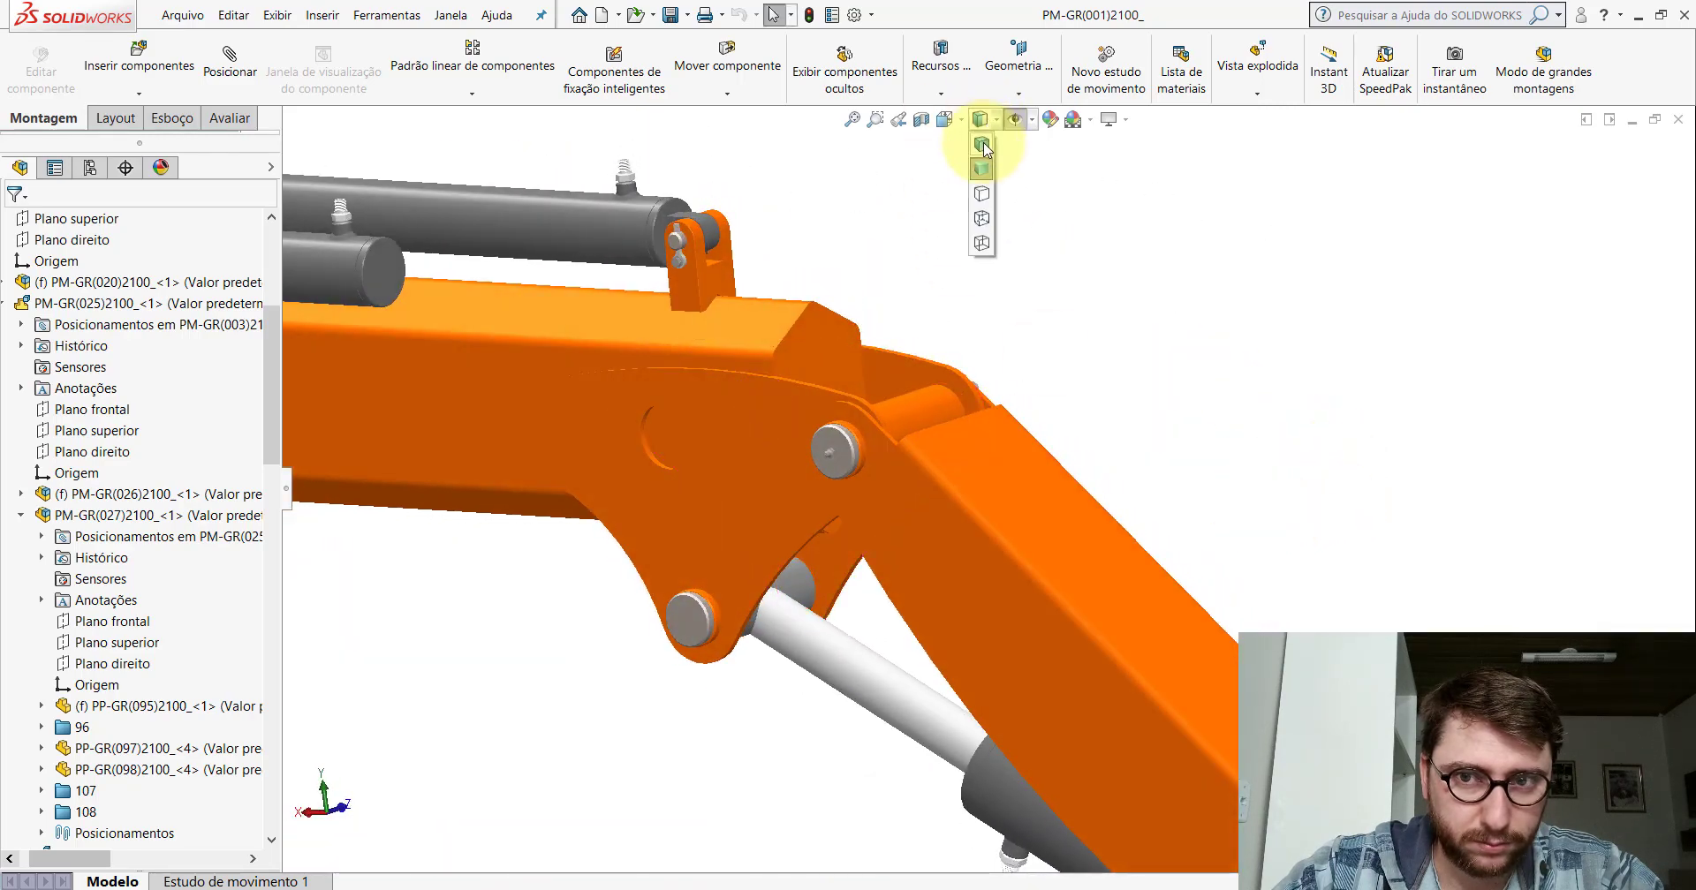
Turn on Large Assembly Mode and set the assembly's display style to Shaded With Edges.
click(981, 144)
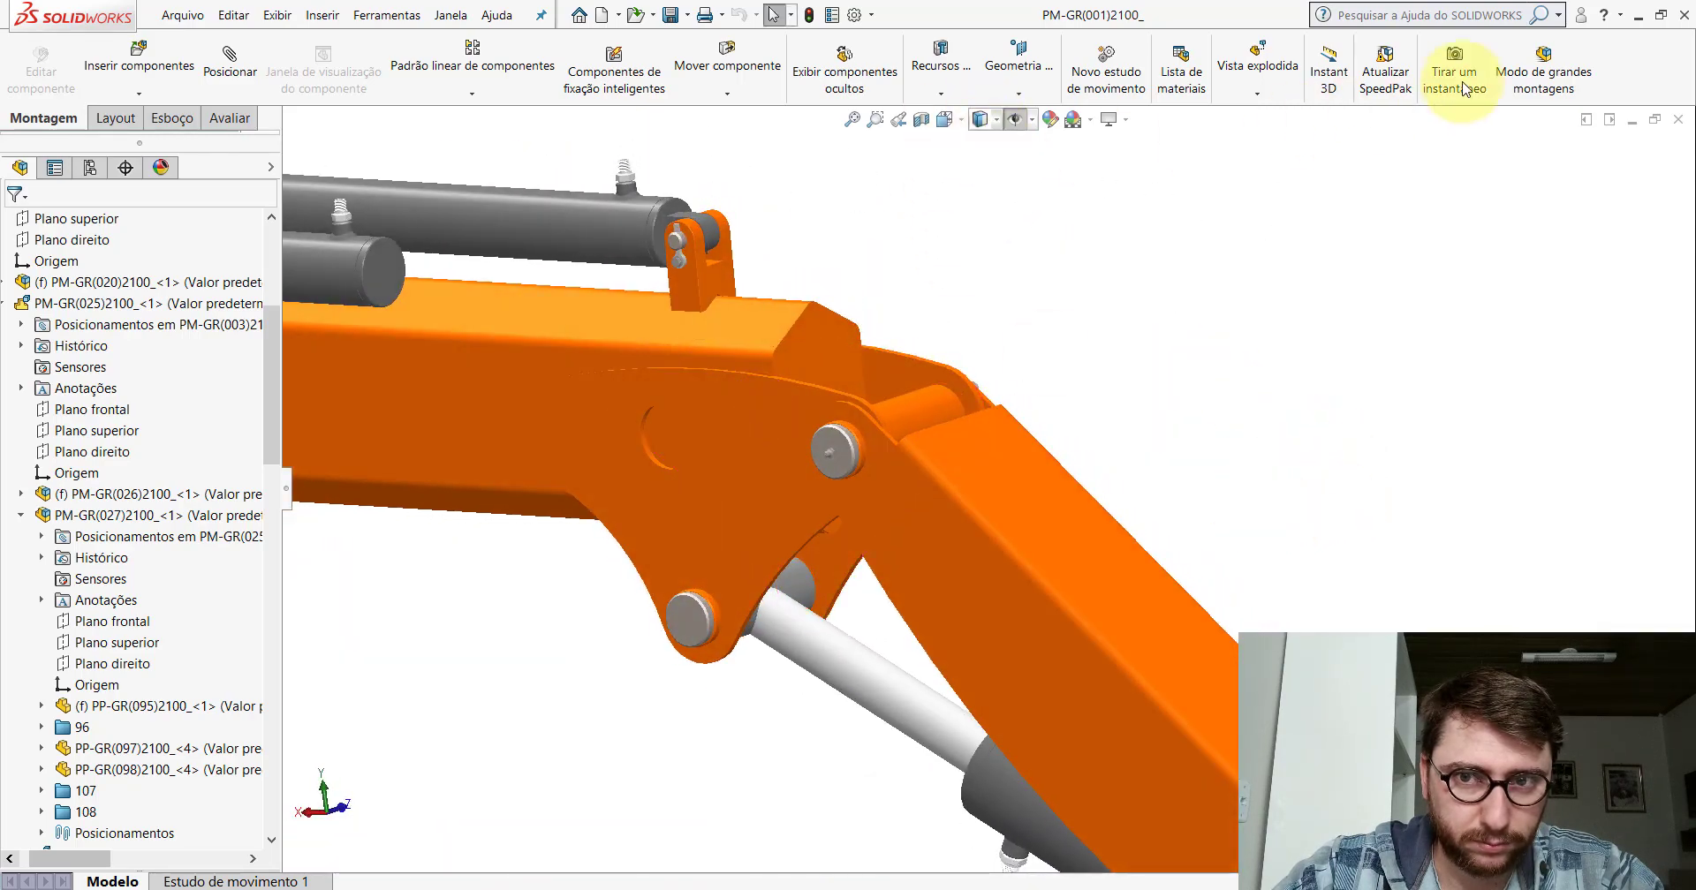
click(1545, 66)
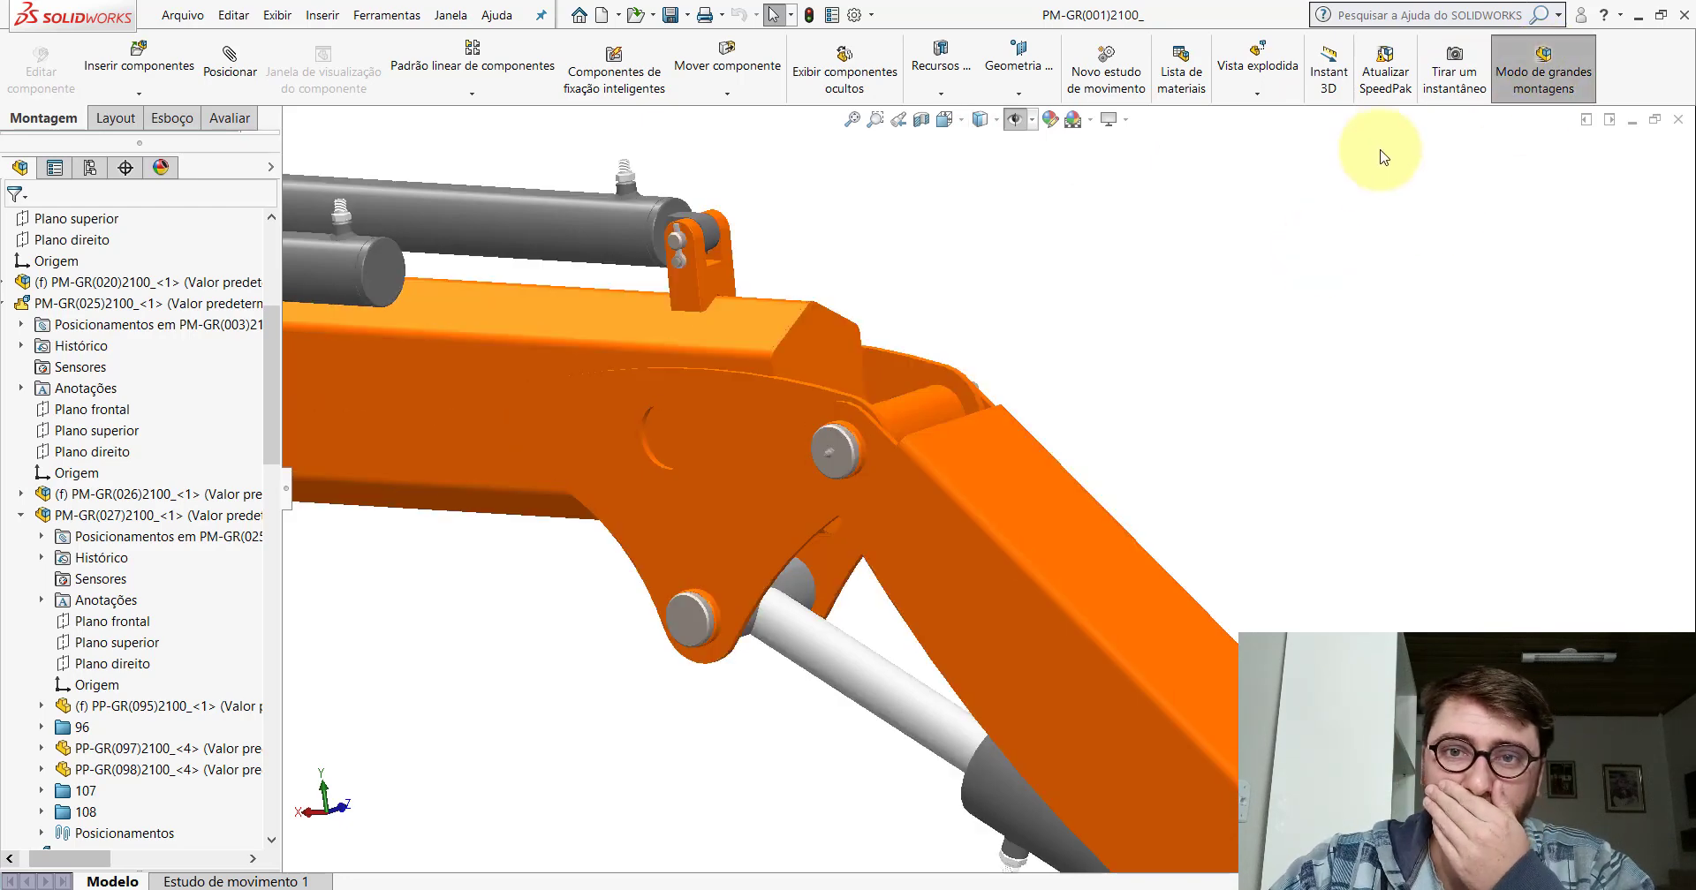
click(982, 122)
click(983, 144)
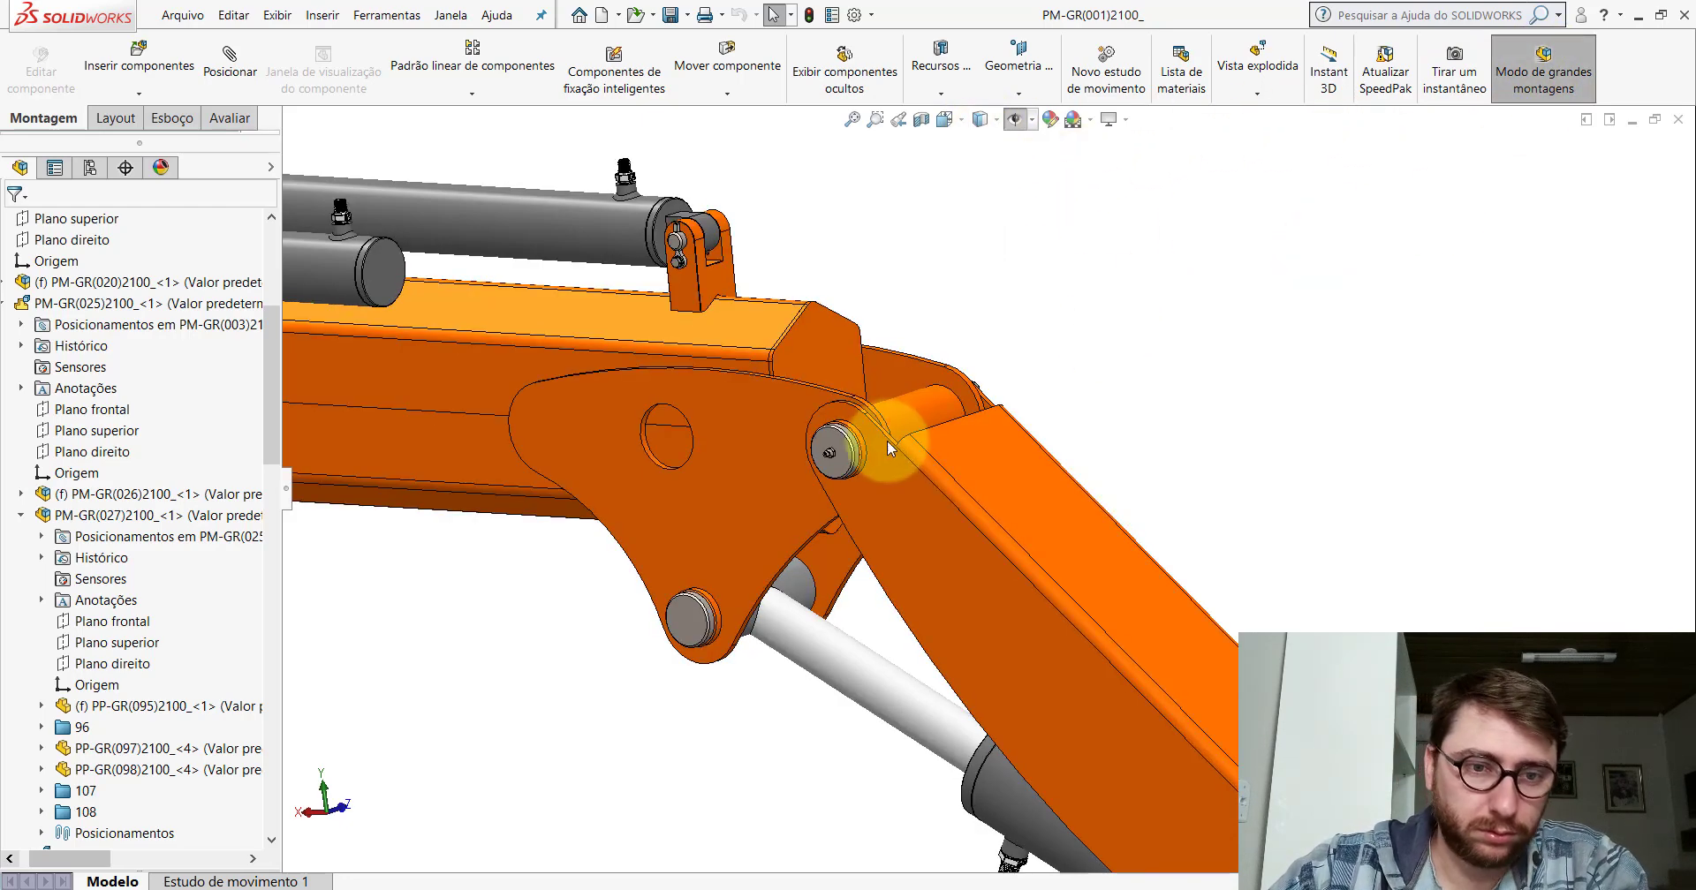
Identify the ring components around the upper and lower pins of the boom joint plate.
mouse_move(887, 441)
middle_down()
mouse_move(866, 455)
mouse_move(877, 466)
middle_up()
scroll(872, 491, down, 2)
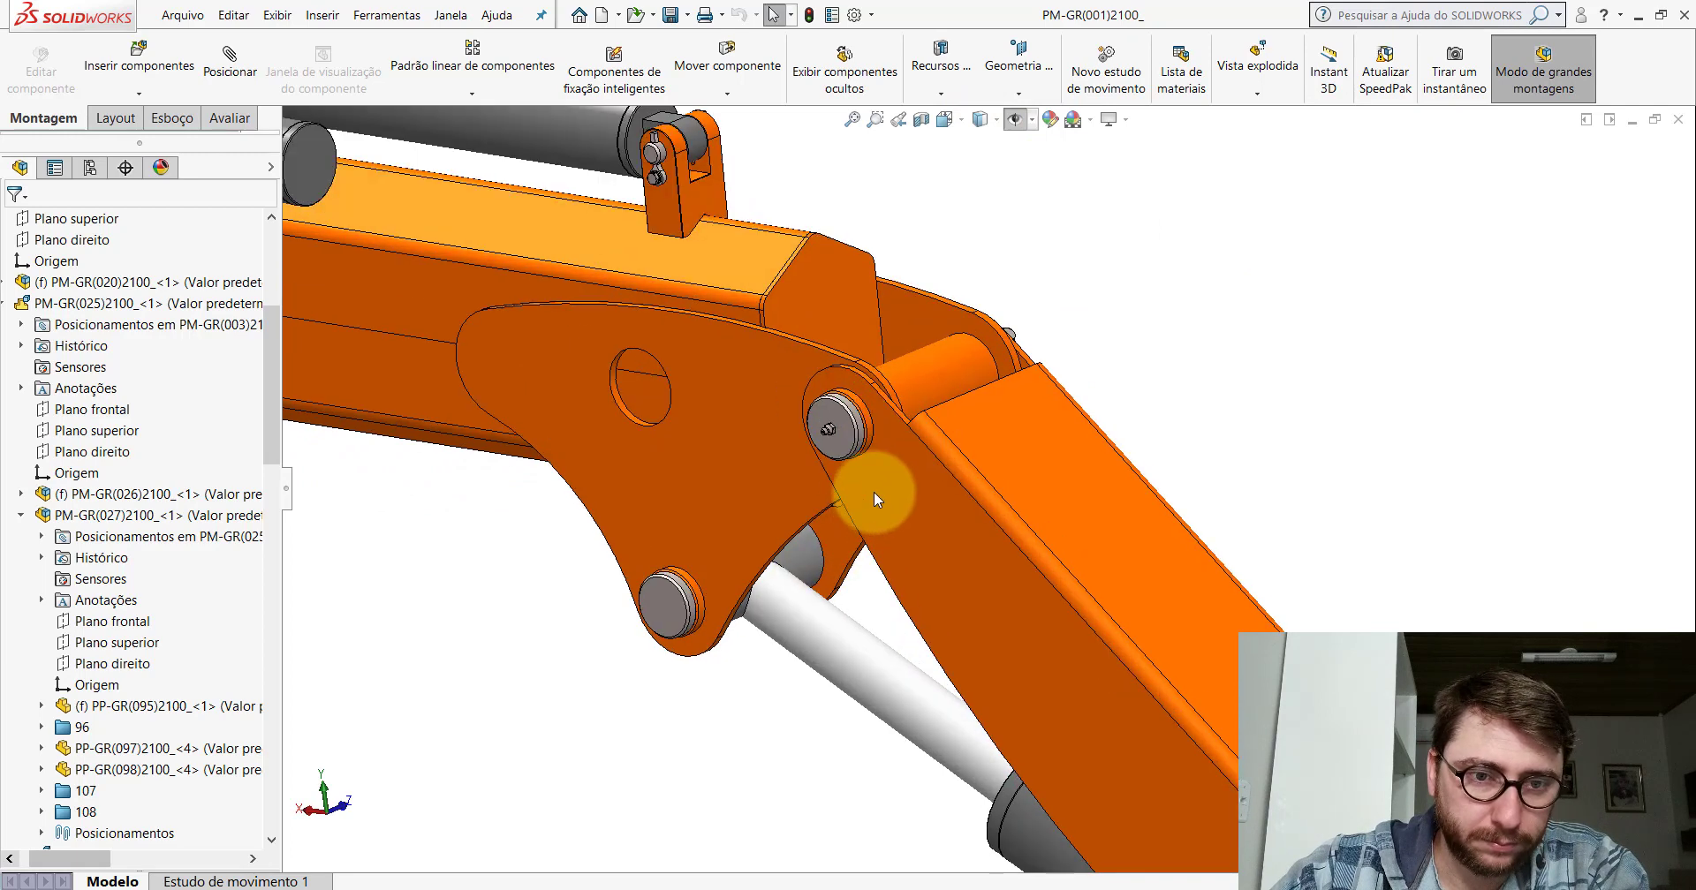
click(871, 387)
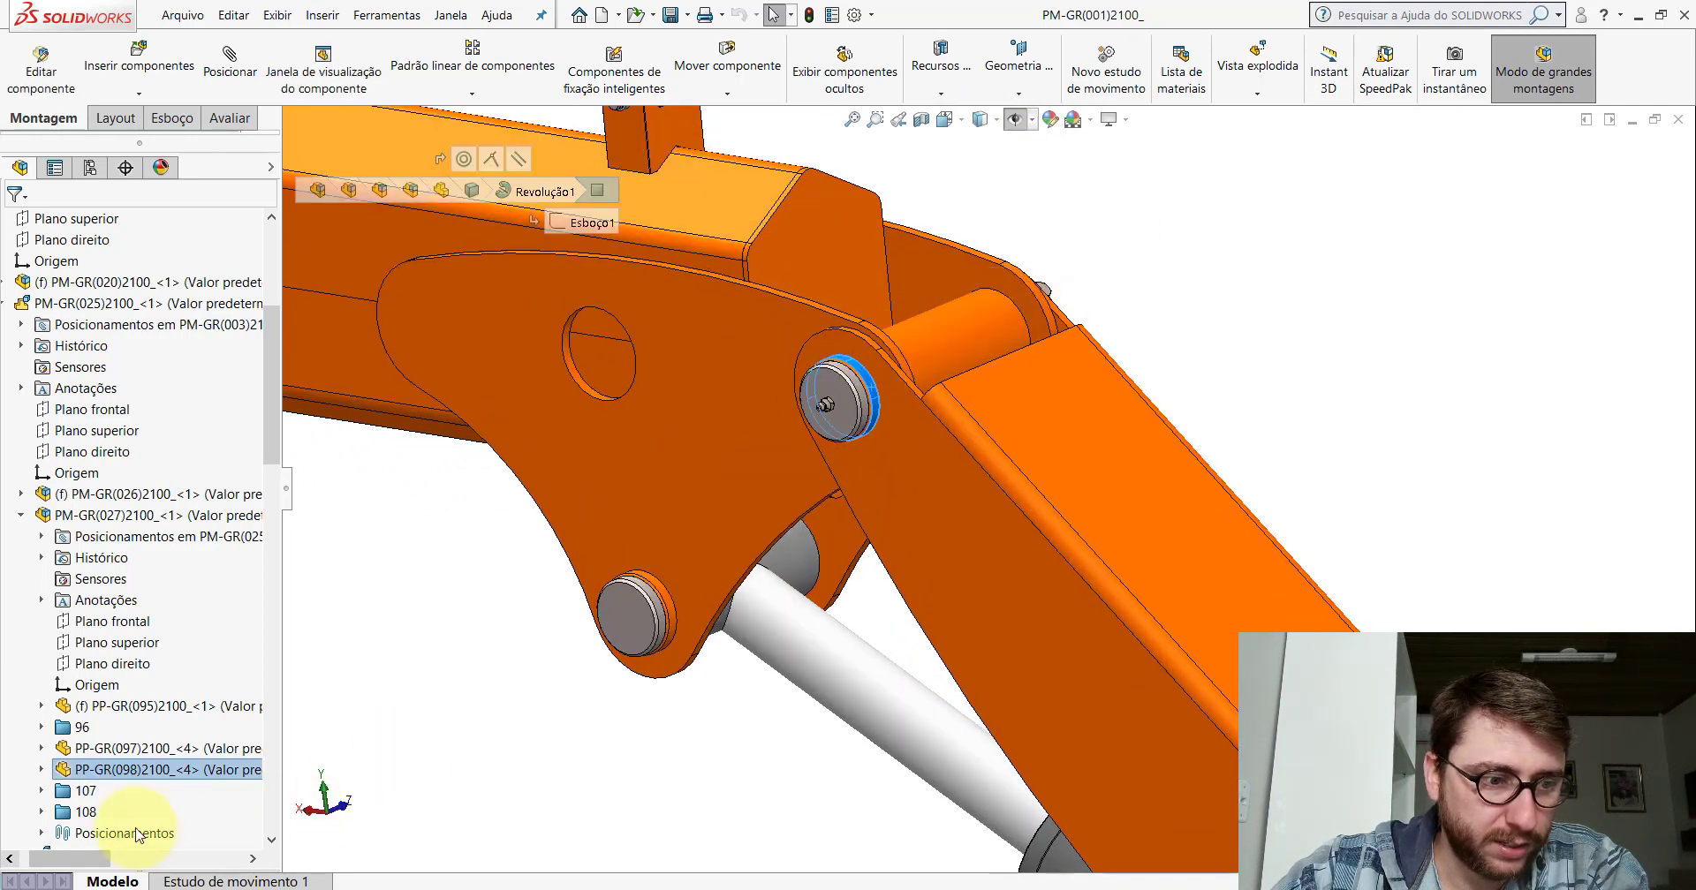
click(666, 595)
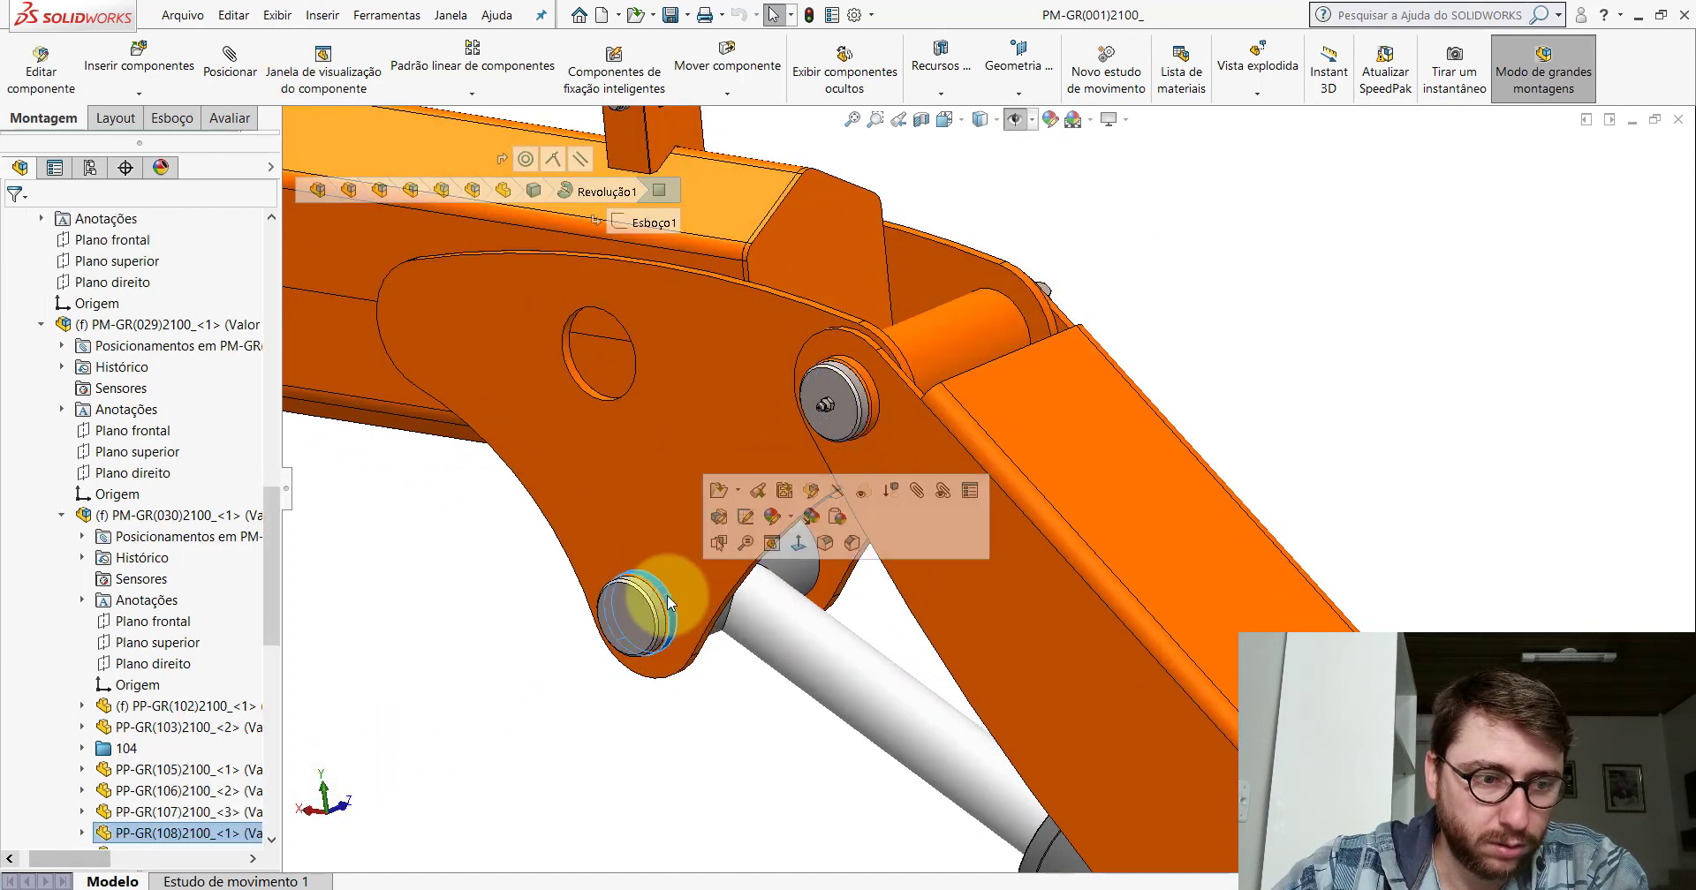
scroll(883, 565, up, 3)
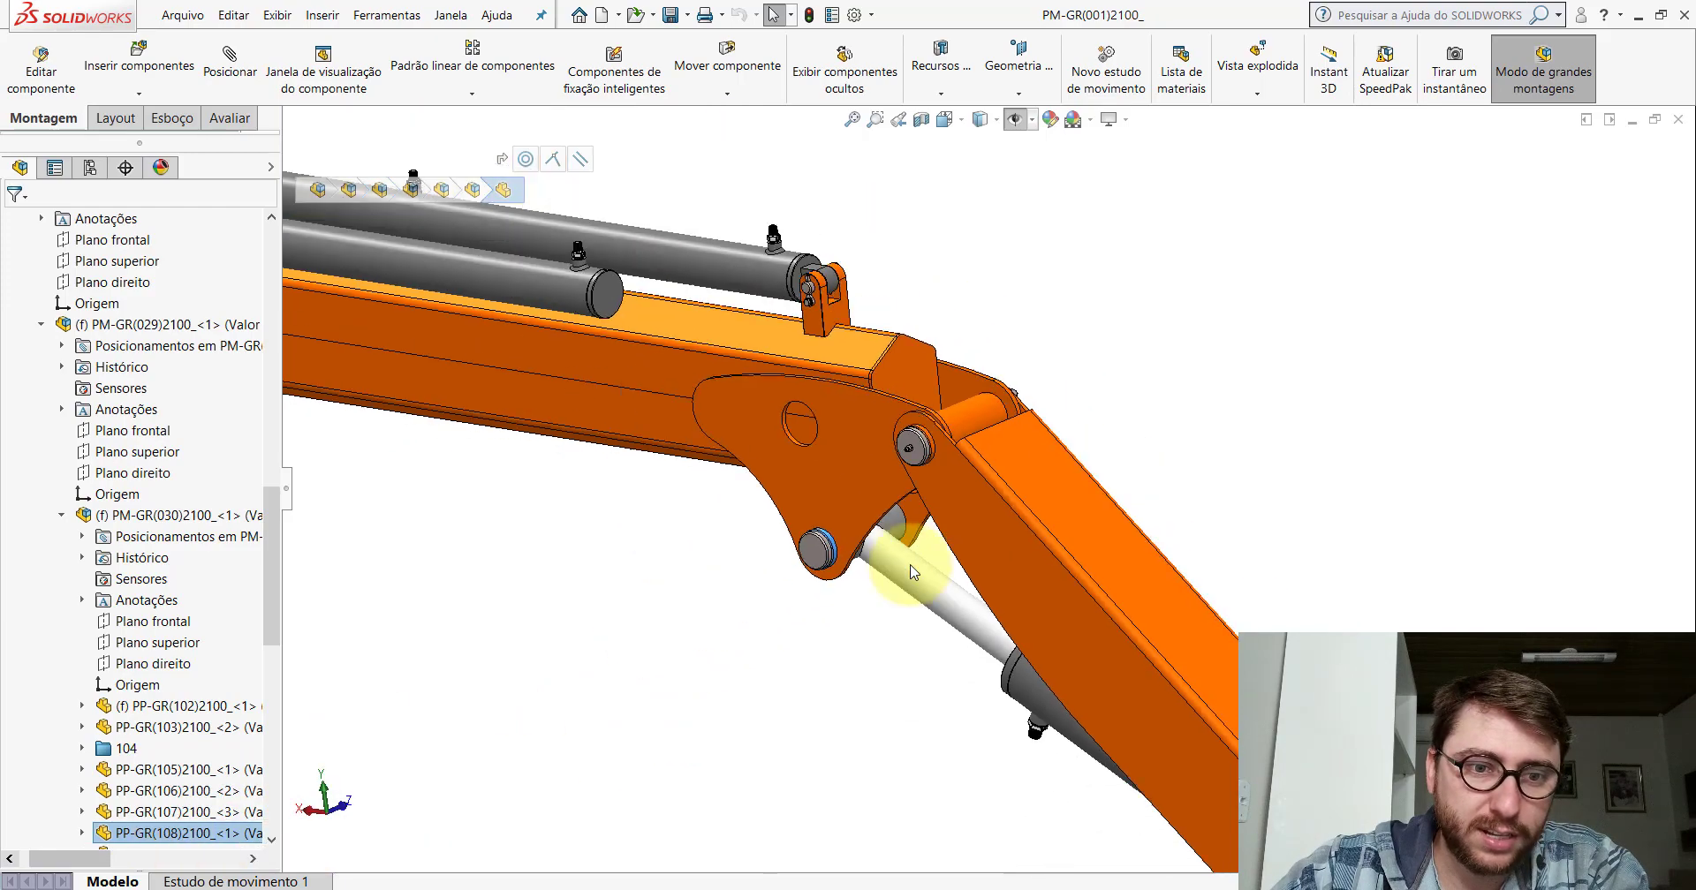
Open the PM-GR(030)2100_ subassembly containing the joint plate and examine the ring fitted into its lower pin hole.
scroll(866, 530, down, 8)
middle_drag(834, 470, 905, 315)
click(905, 316)
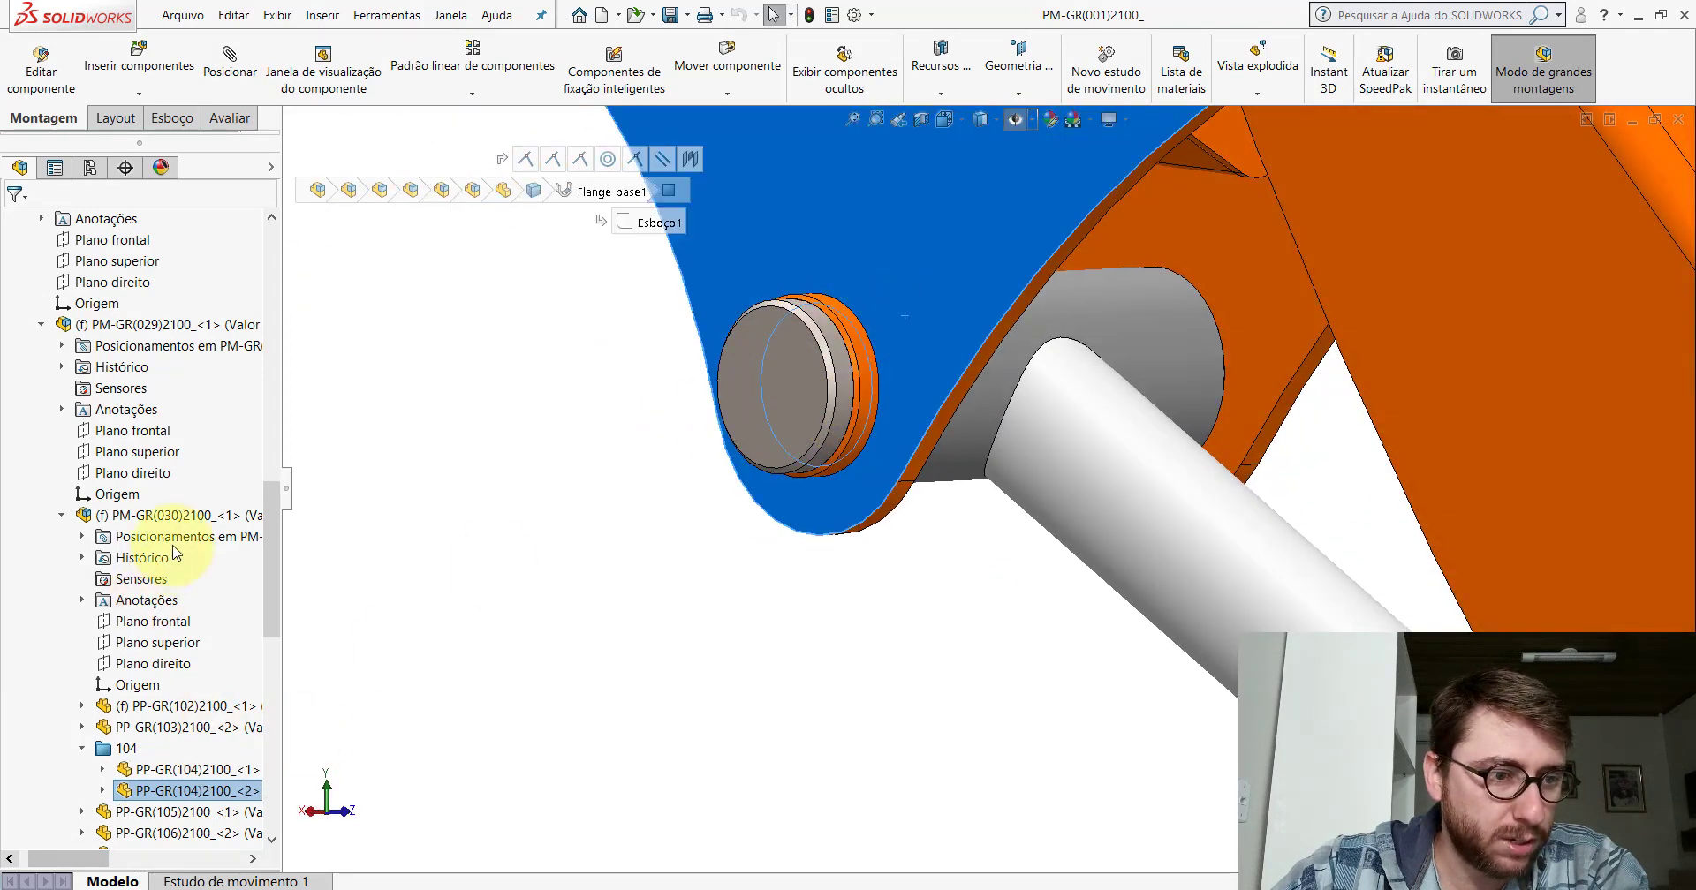
click(176, 515)
click(240, 468)
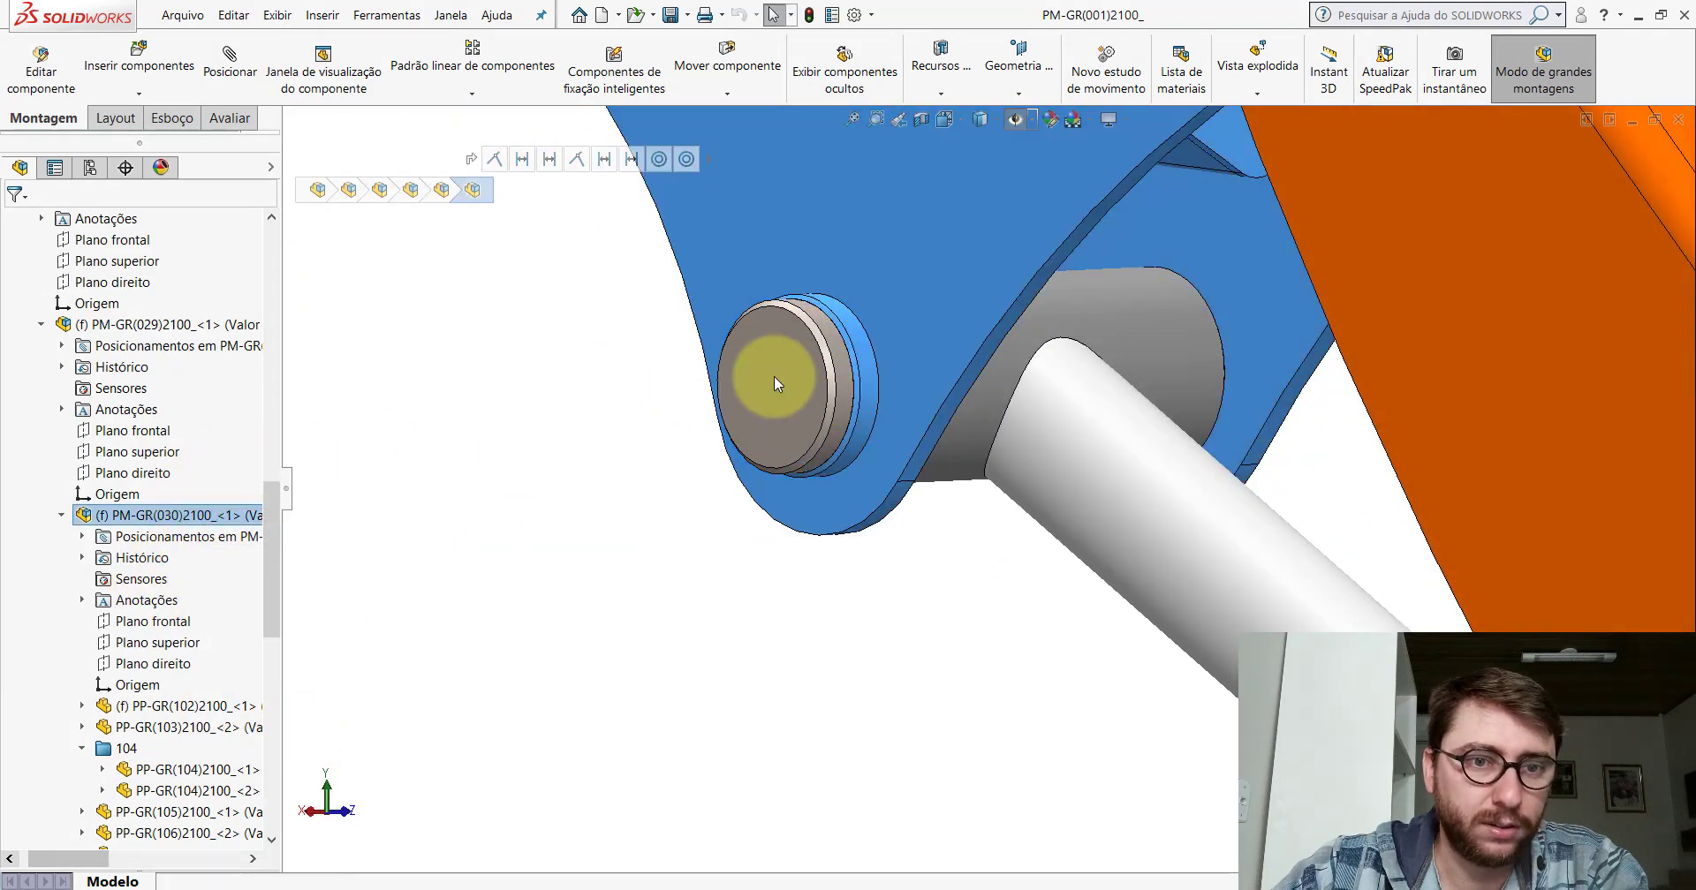
middle_drag(1241, 654, 991, 223)
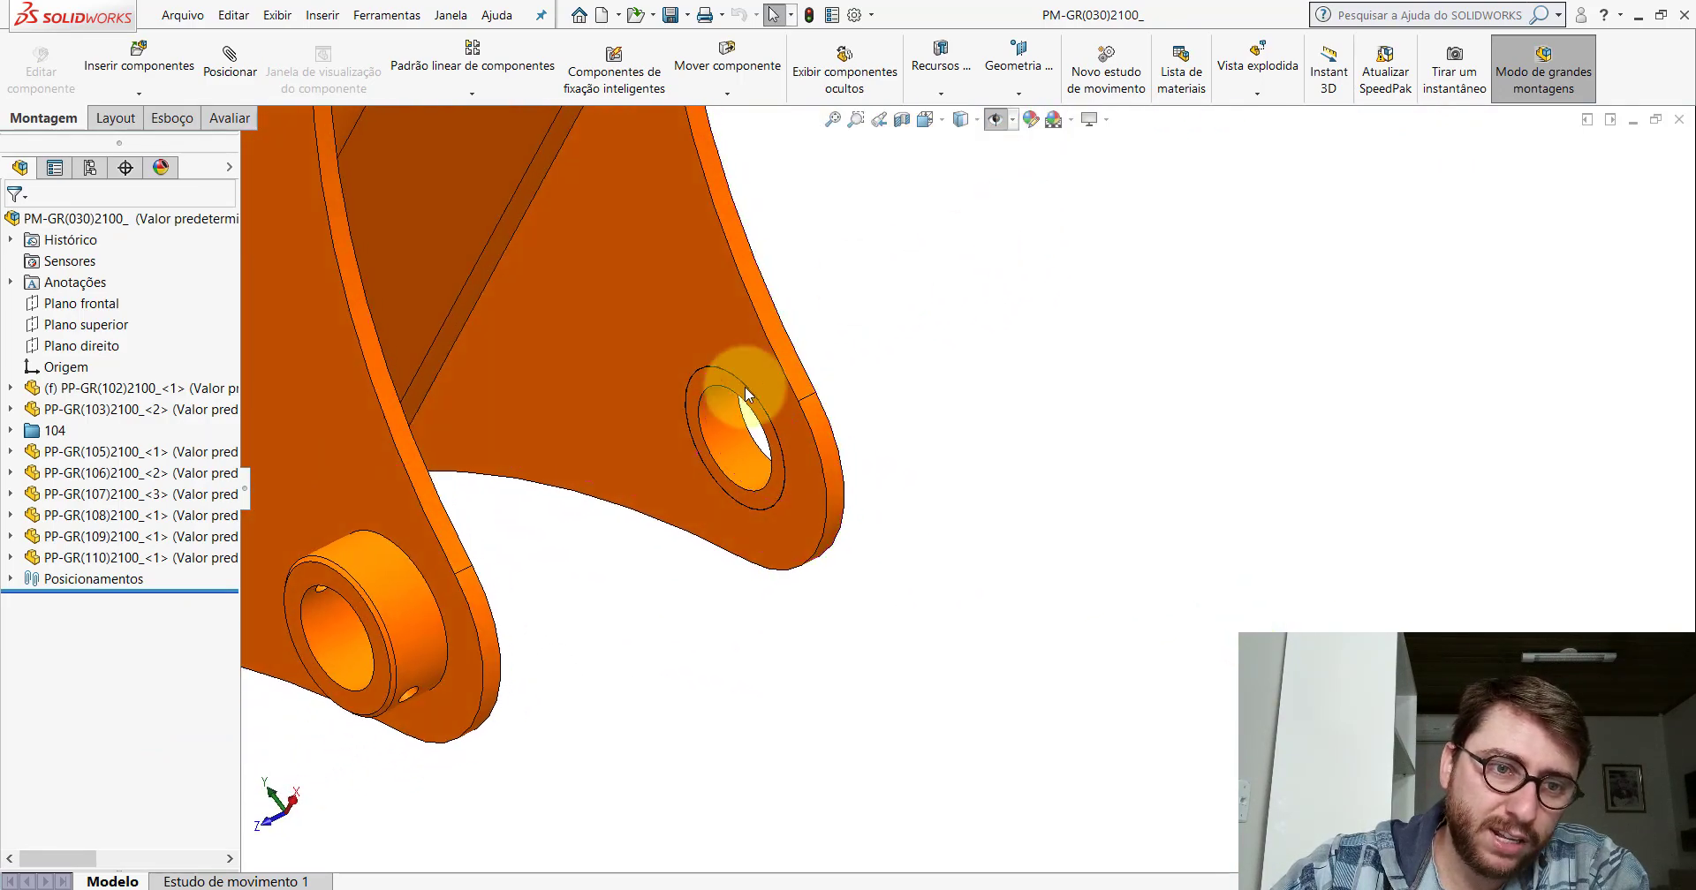
scroll(743, 387, down, 6)
scroll(850, 433, up, 3)
scroll(850, 433, up, 2)
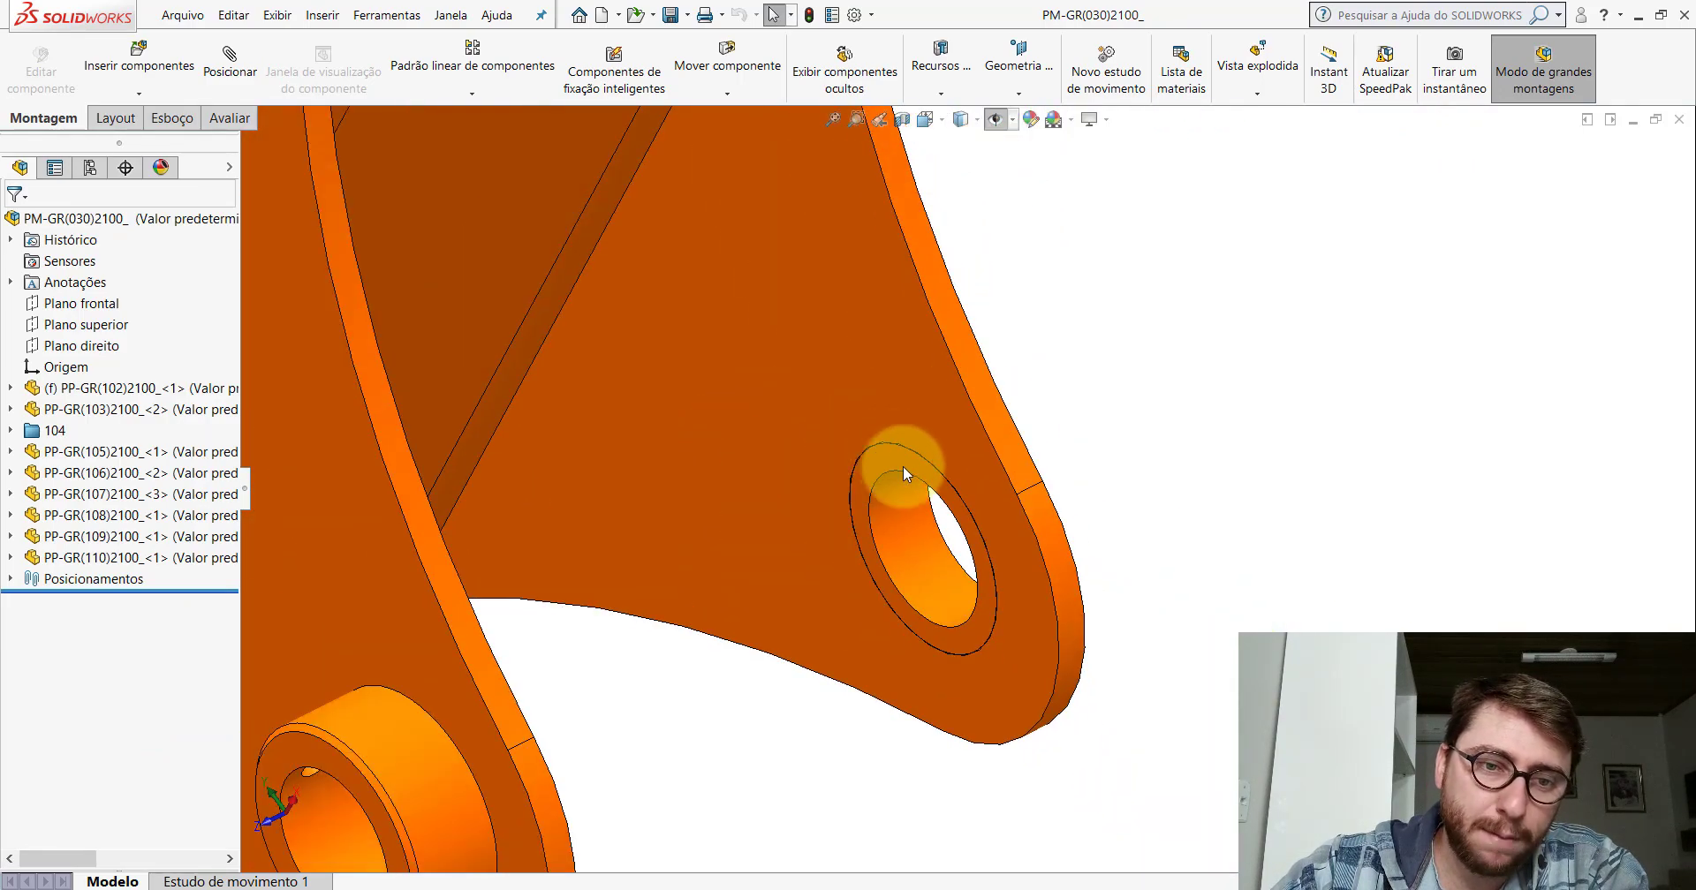
Switch to the PP-GR(108)2100. part and examine the ring's smaller-diameter shoulder from both sides.
middle_drag(898, 469, 735, 755)
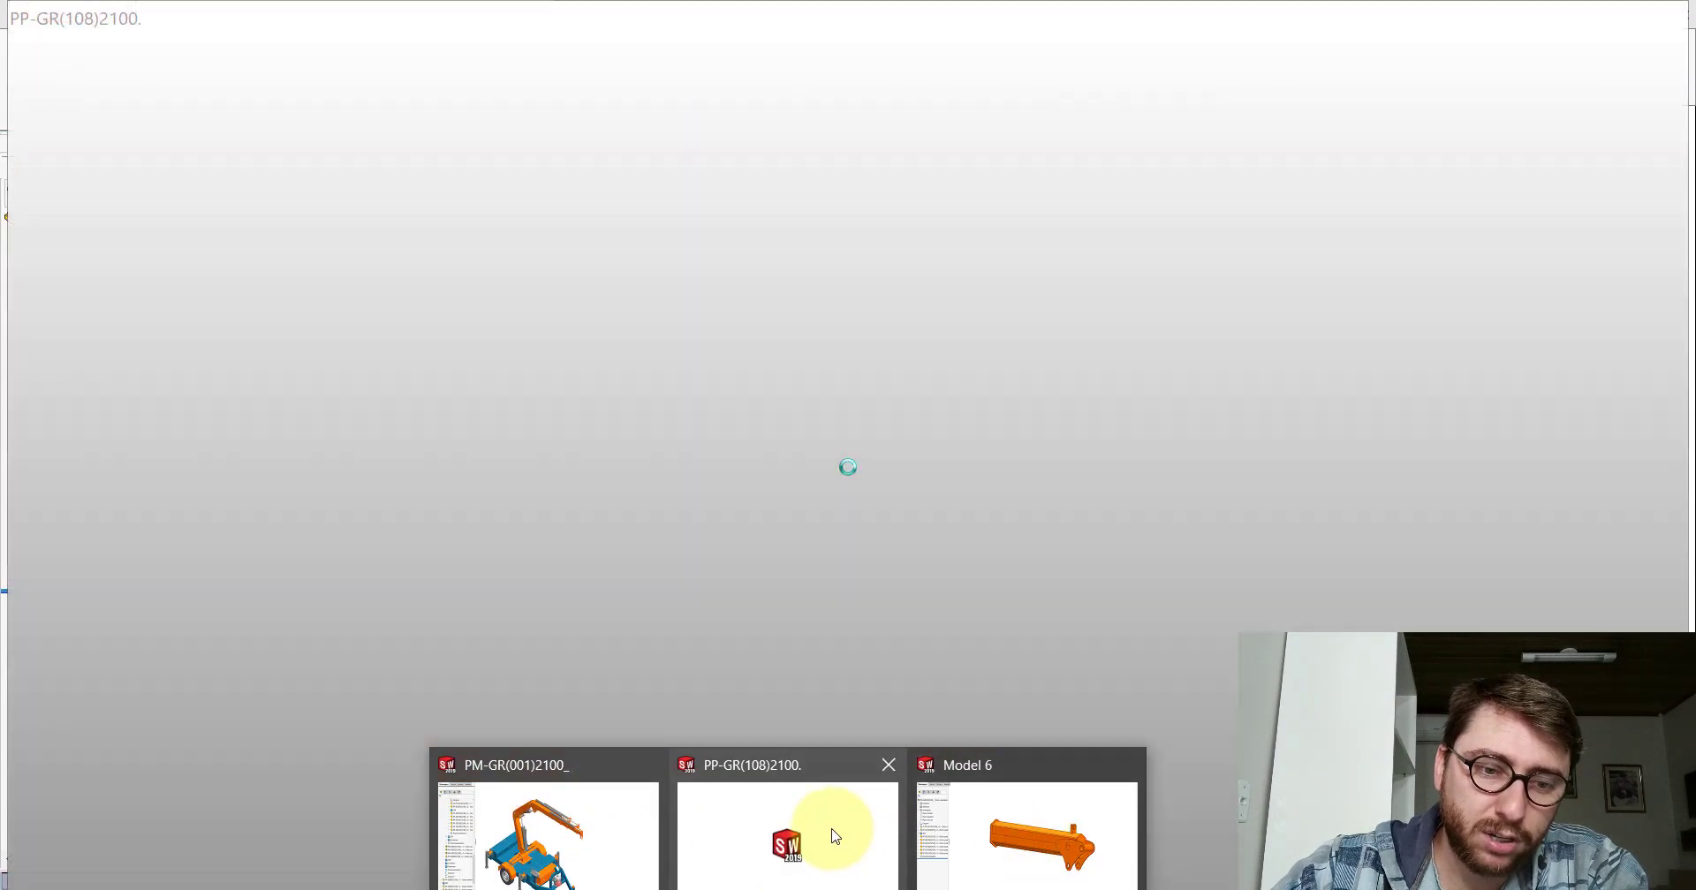
click(825, 830)
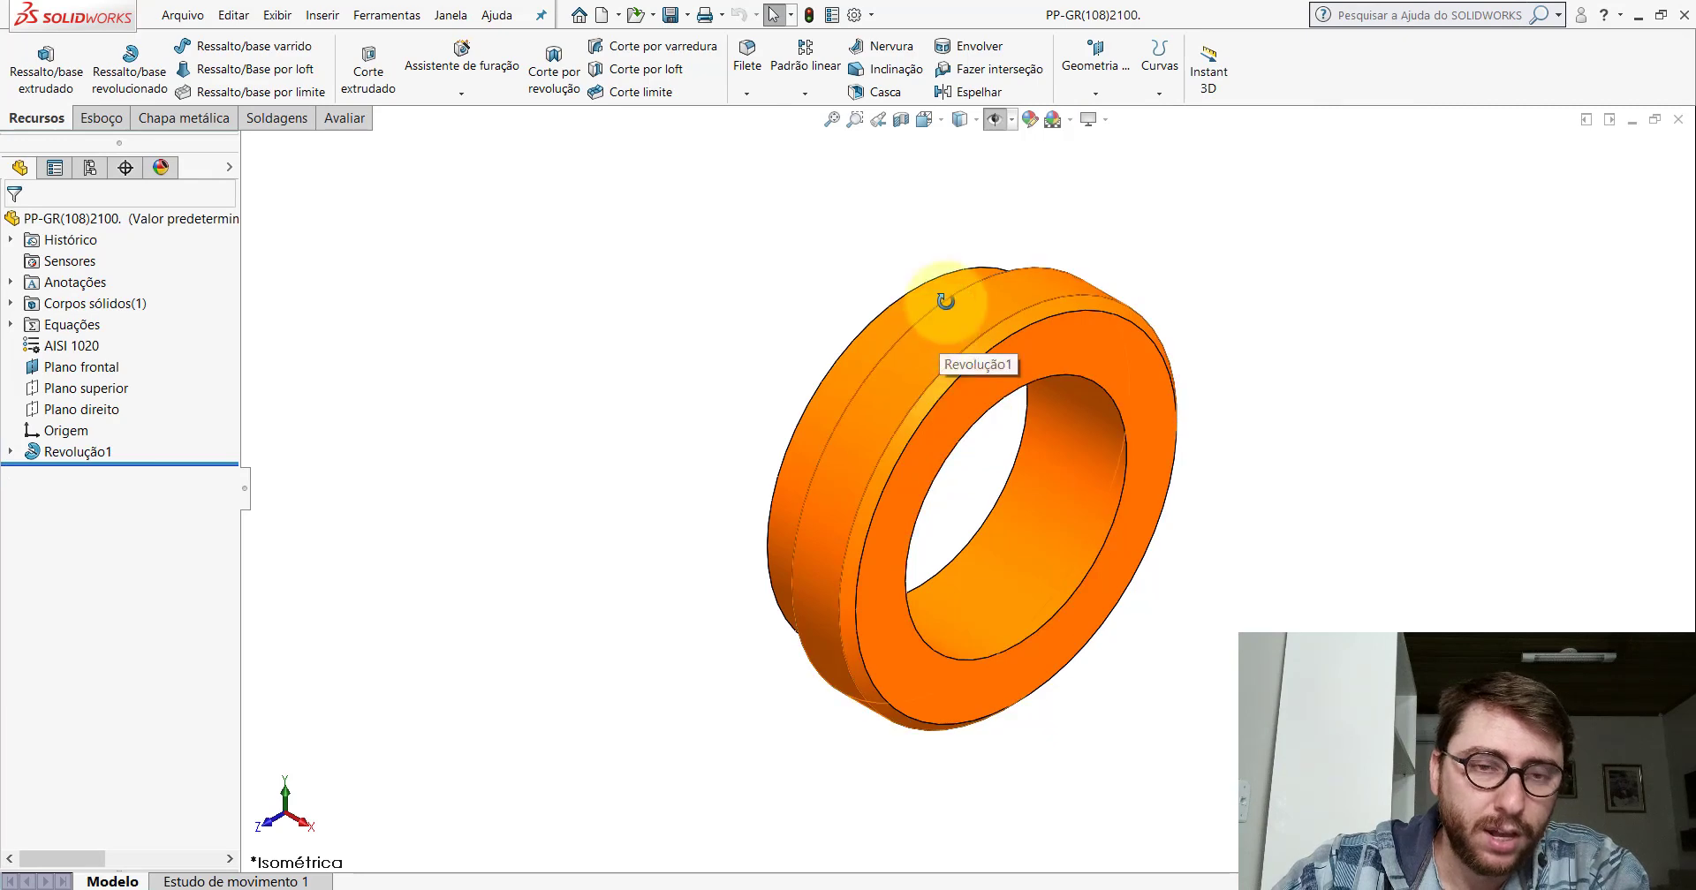
middle_drag(946, 295, 1048, 284)
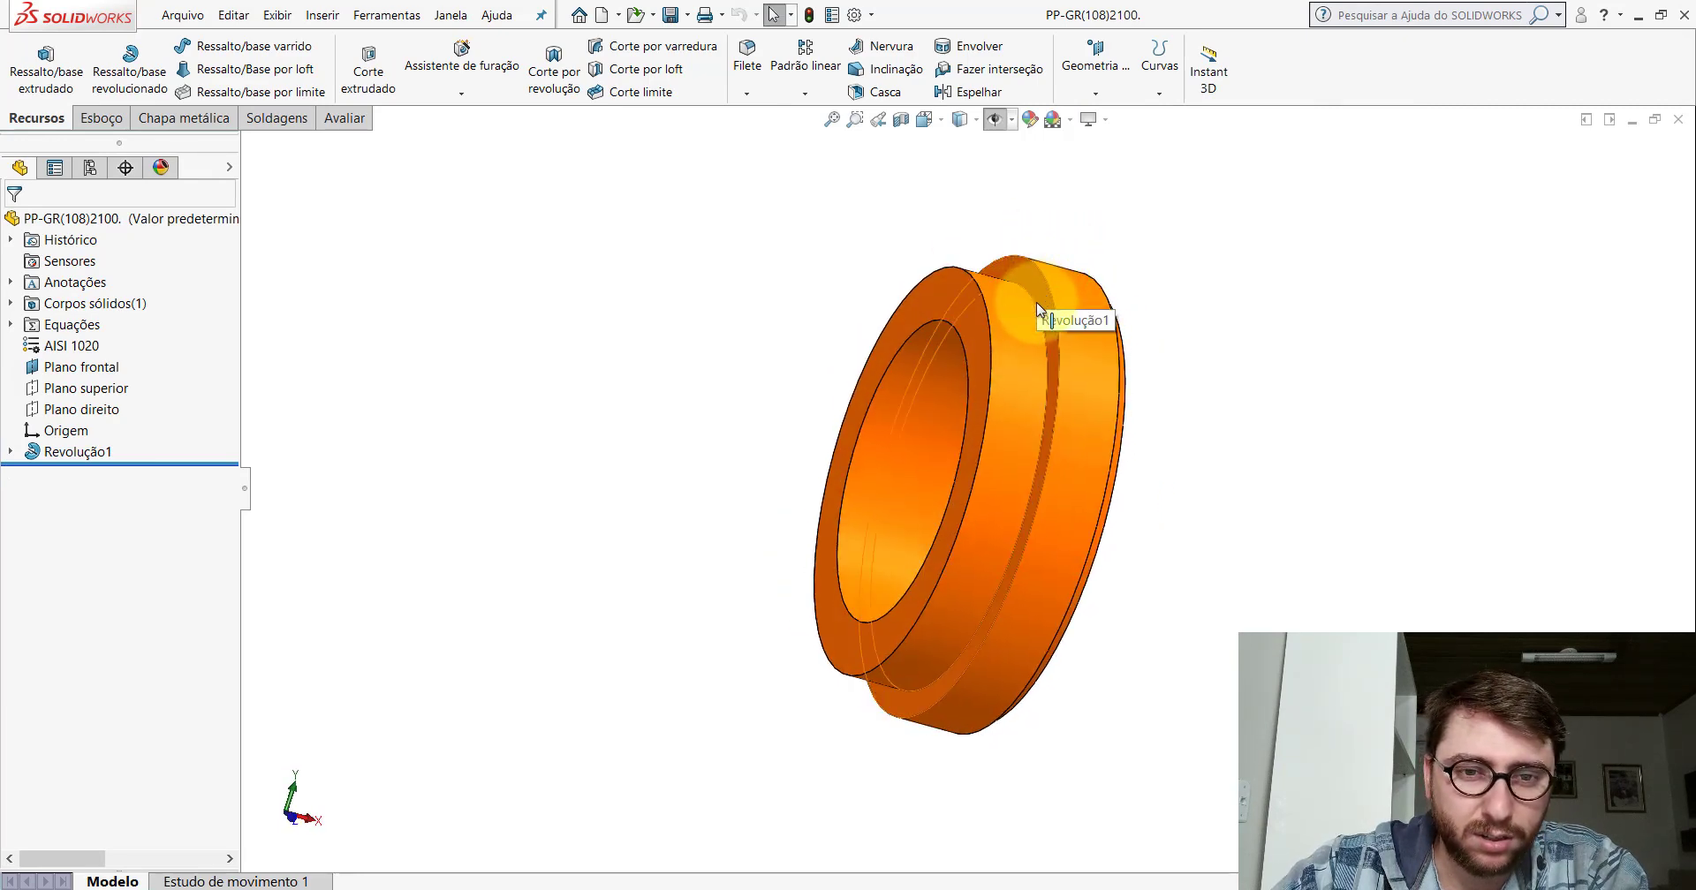
click(1003, 326)
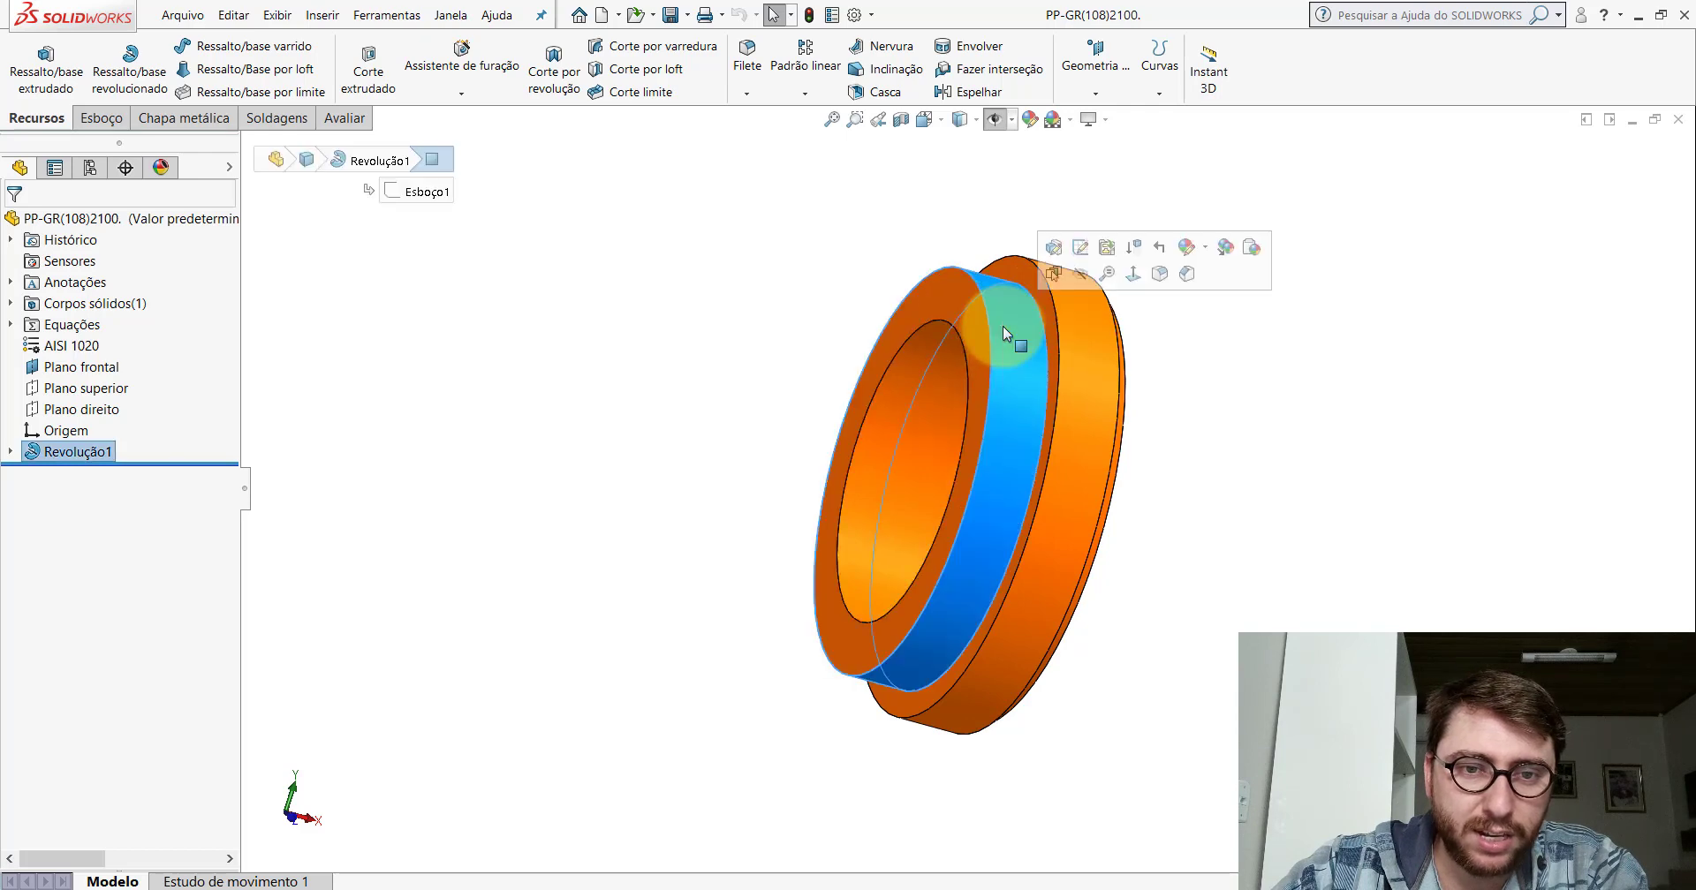
middle_drag(1004, 326, 841, 677)
Return to the PM-GR(030)2100_ subassembly and examine from both sides how the ring seats in the joint plate's lower pin hole.
key(ctrl+Tab)
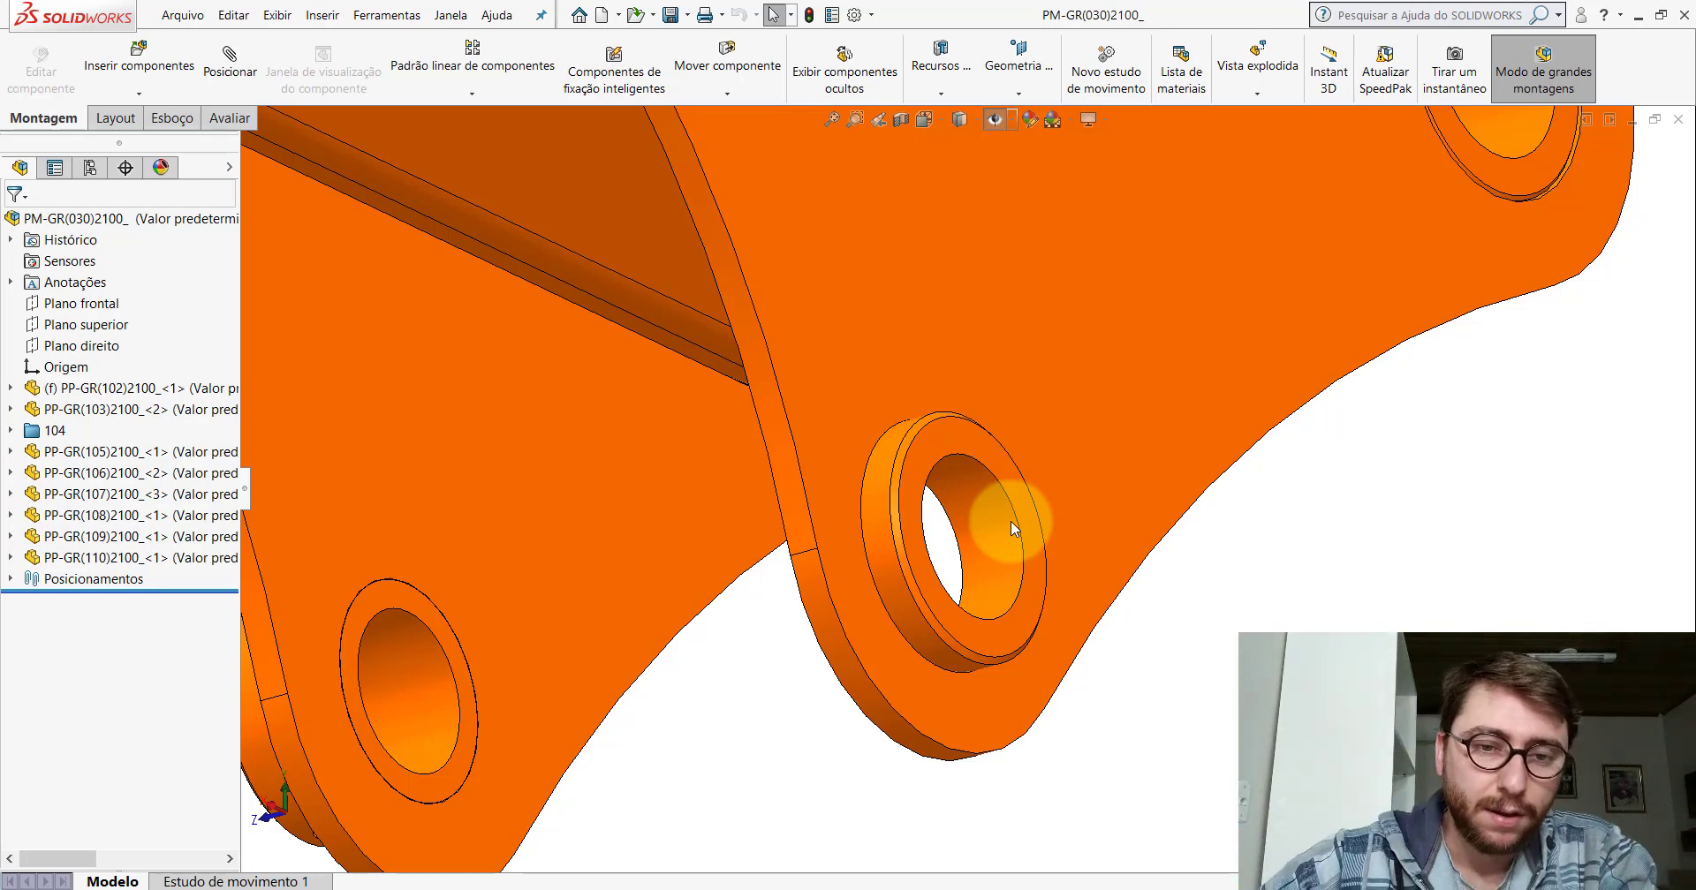
middle_drag(966, 522, 1005, 497)
scroll(1006, 497, up, 2)
scroll(1020, 514, down, 4)
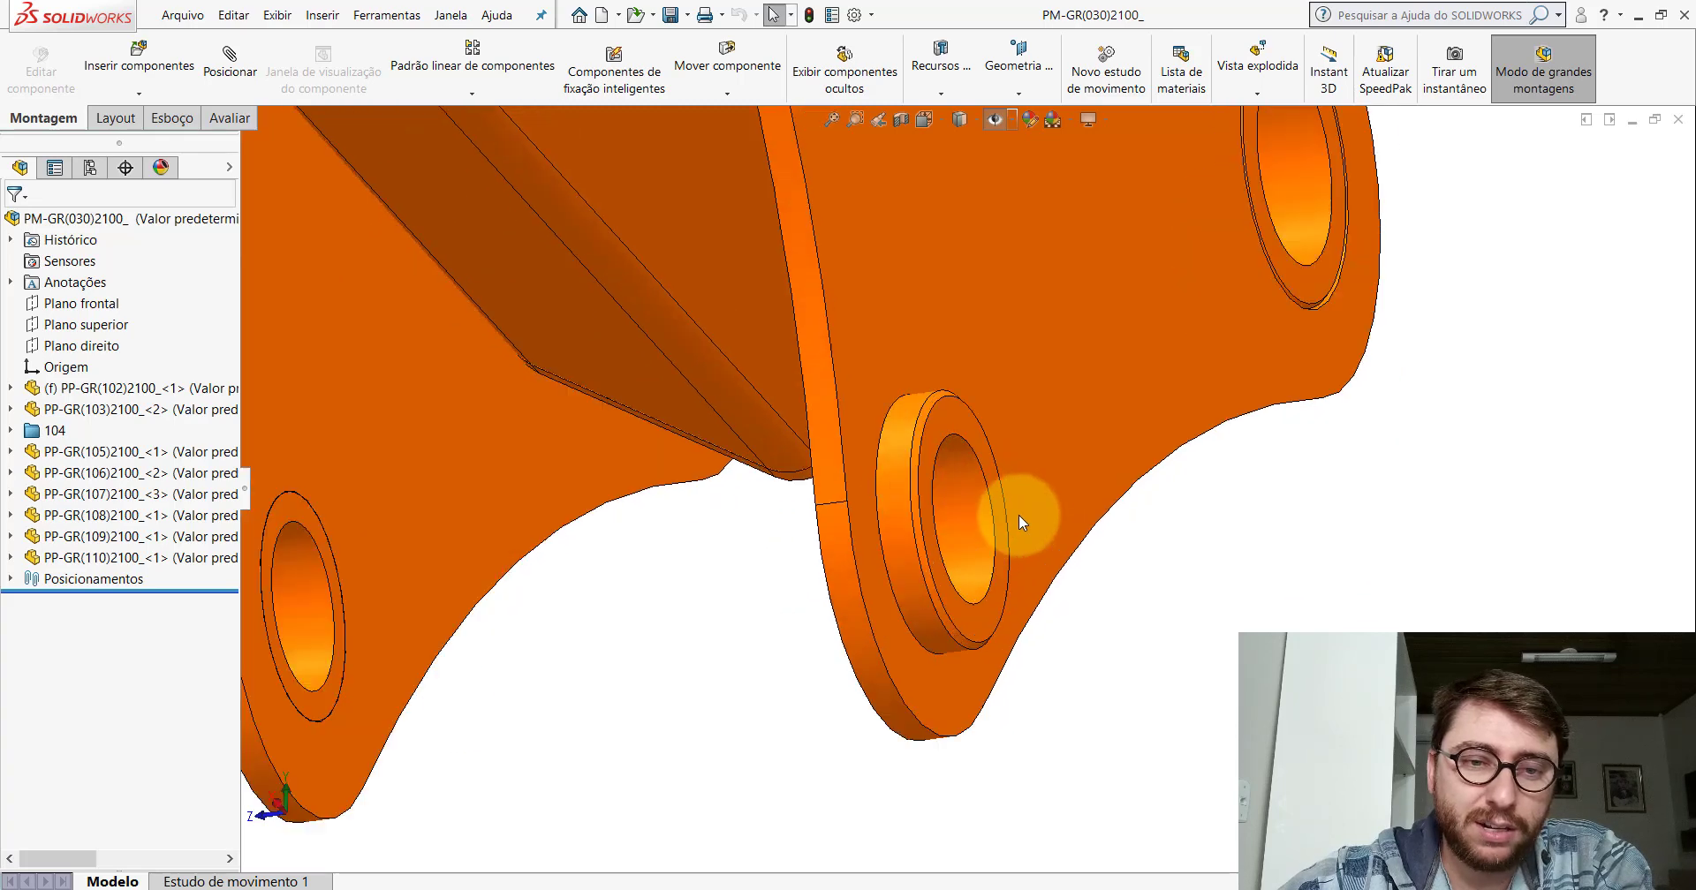
middle_drag(836, 347, 774, 394)
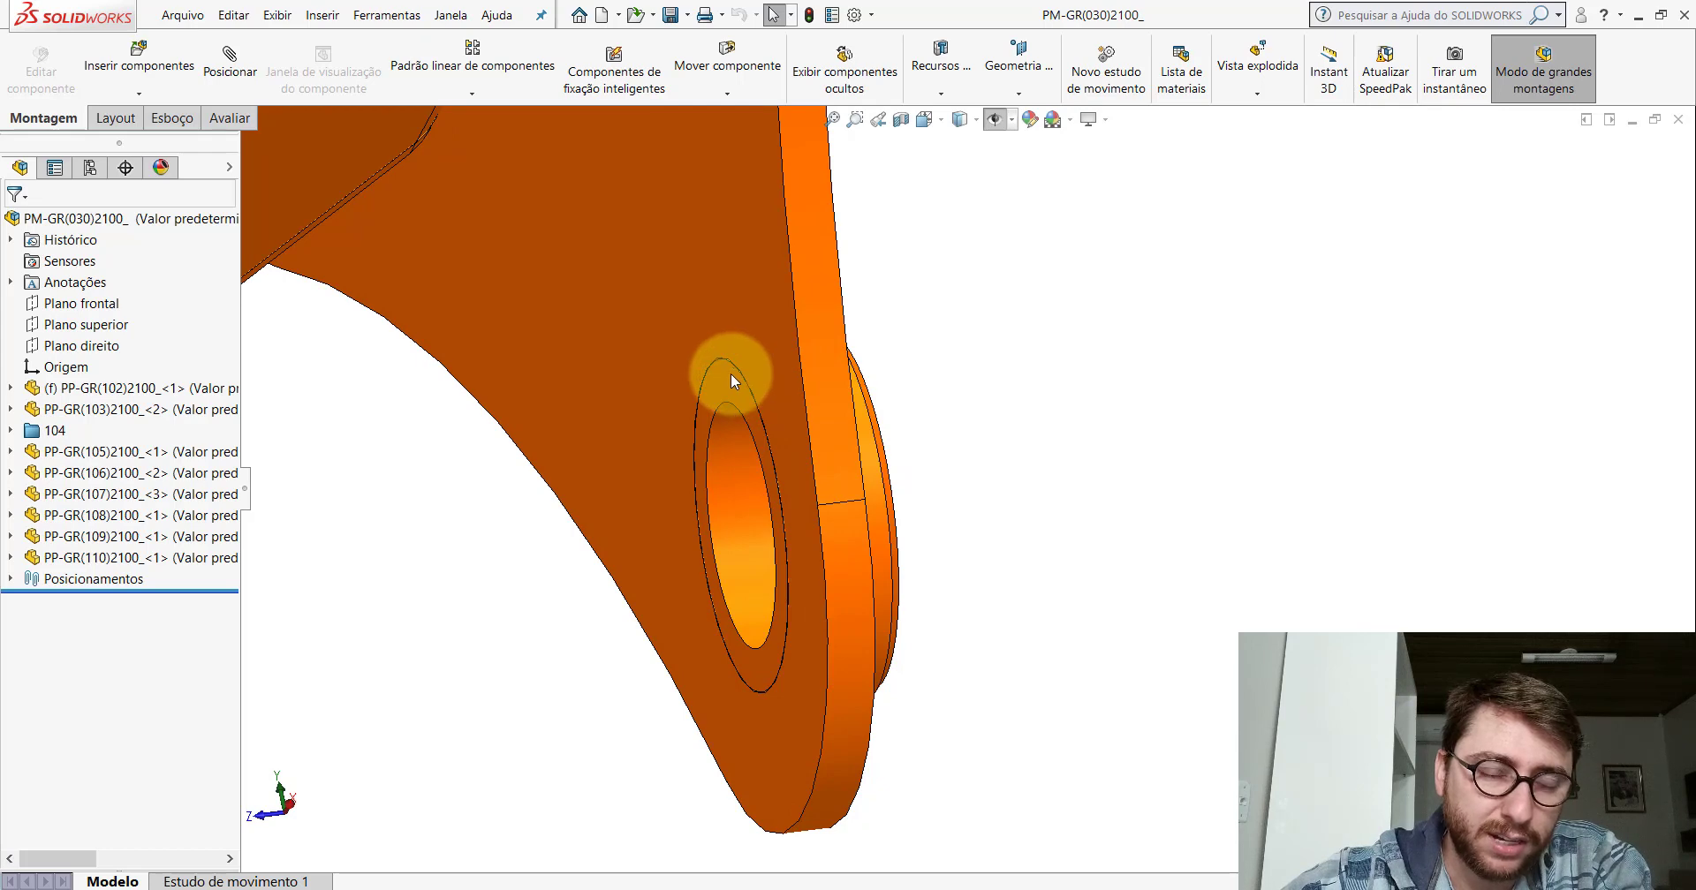
middle_drag(855, 406, 738, 390)
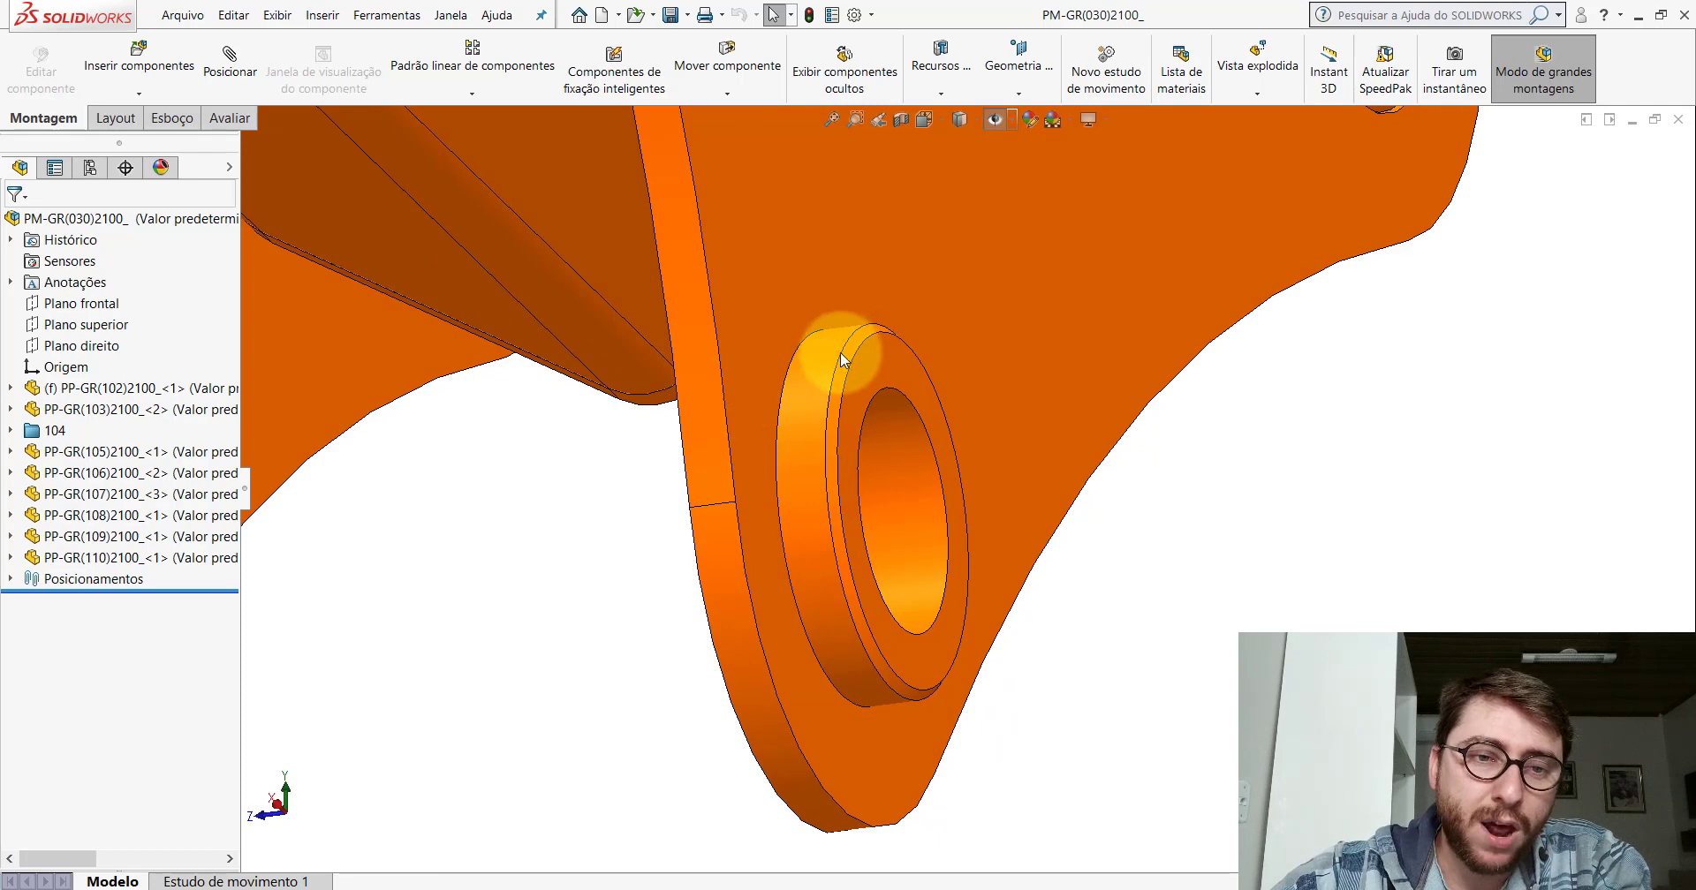
mouse_move(900, 420)
middle_down()
mouse_move(873, 417)
mouse_move(894, 420)
middle_up()
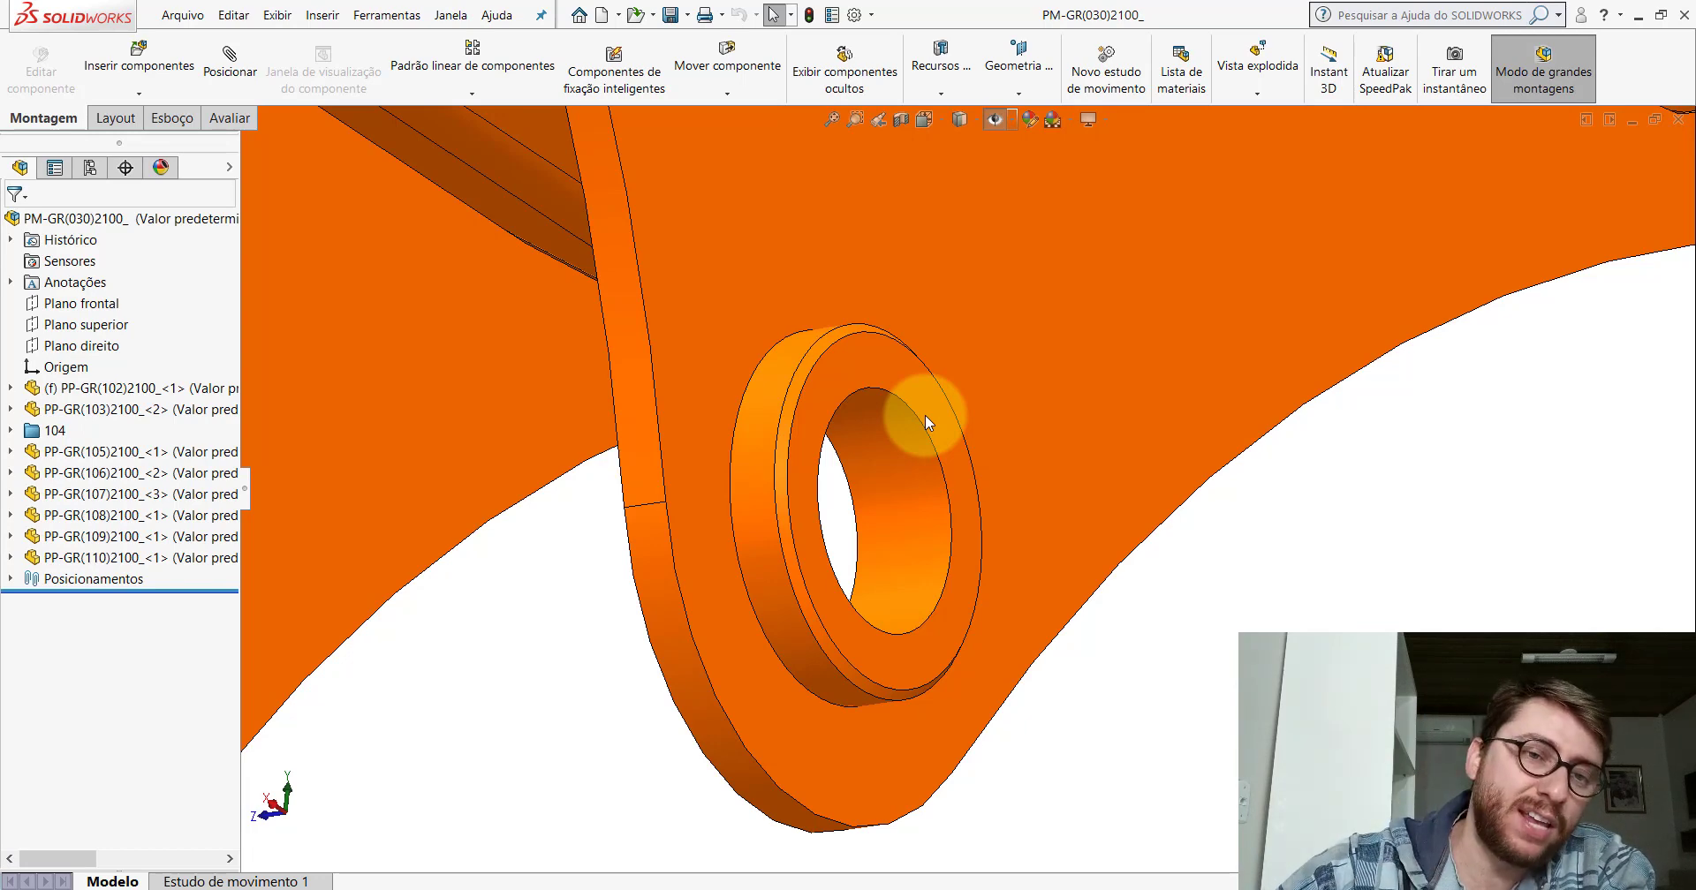
Inspect the joint plate and the ring's protruding collar where they meet at the lower pin hole.
click(756, 300)
middle_drag(734, 342, 963, 448)
scroll(962, 450, up, 3)
click(1234, 586)
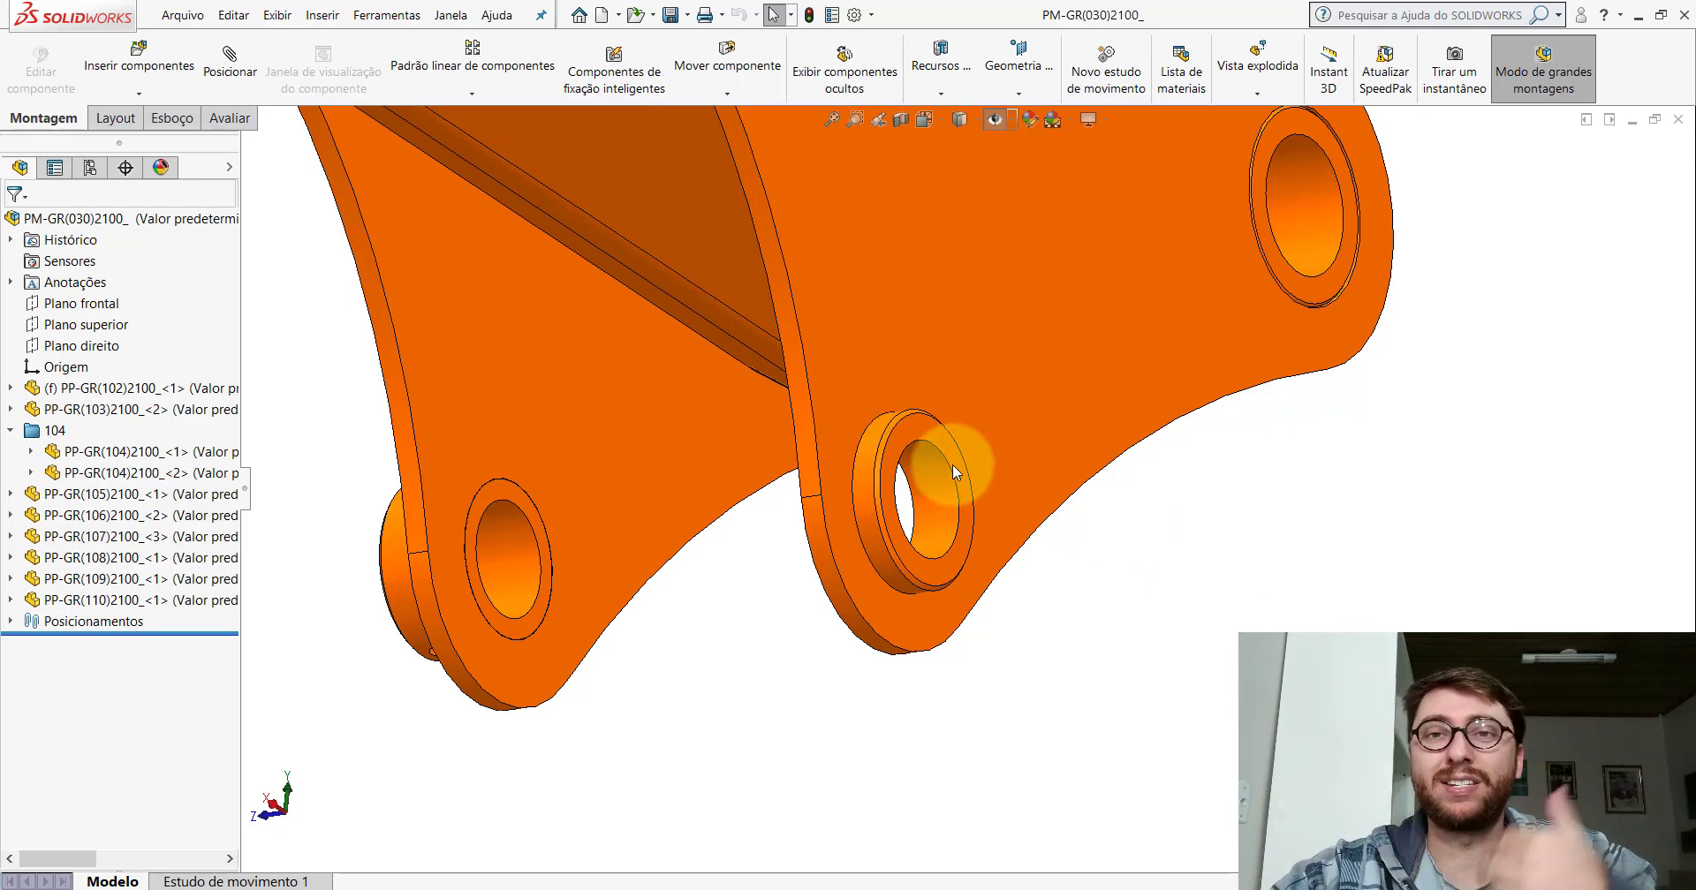
scroll(953, 464, down, 5)
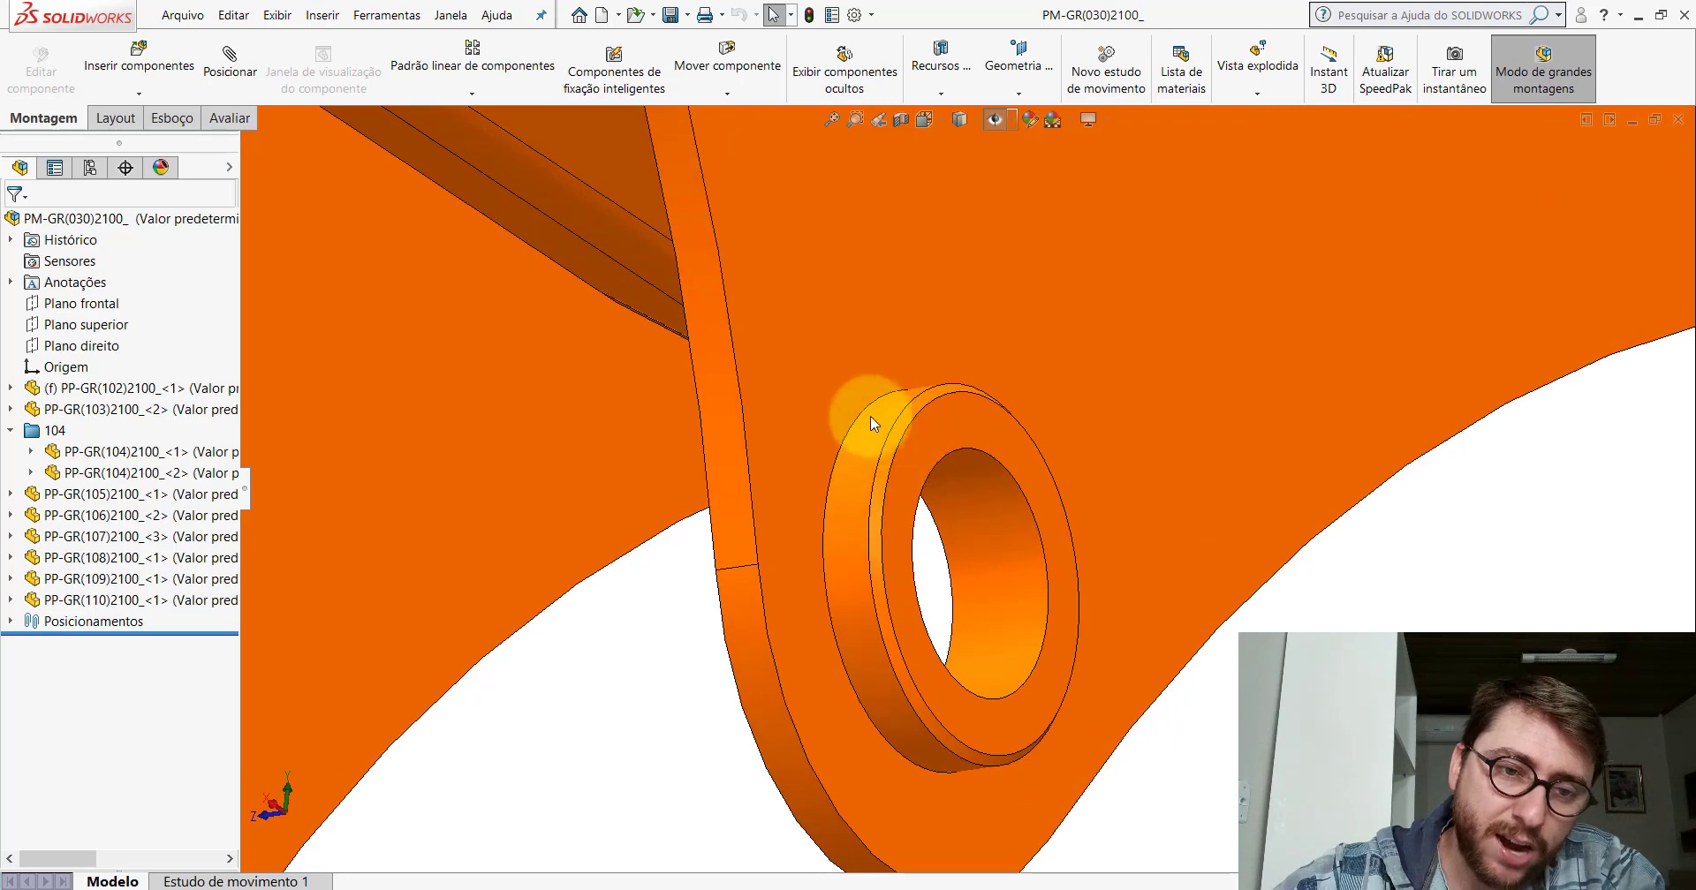
click(855, 410)
click(1371, 629)
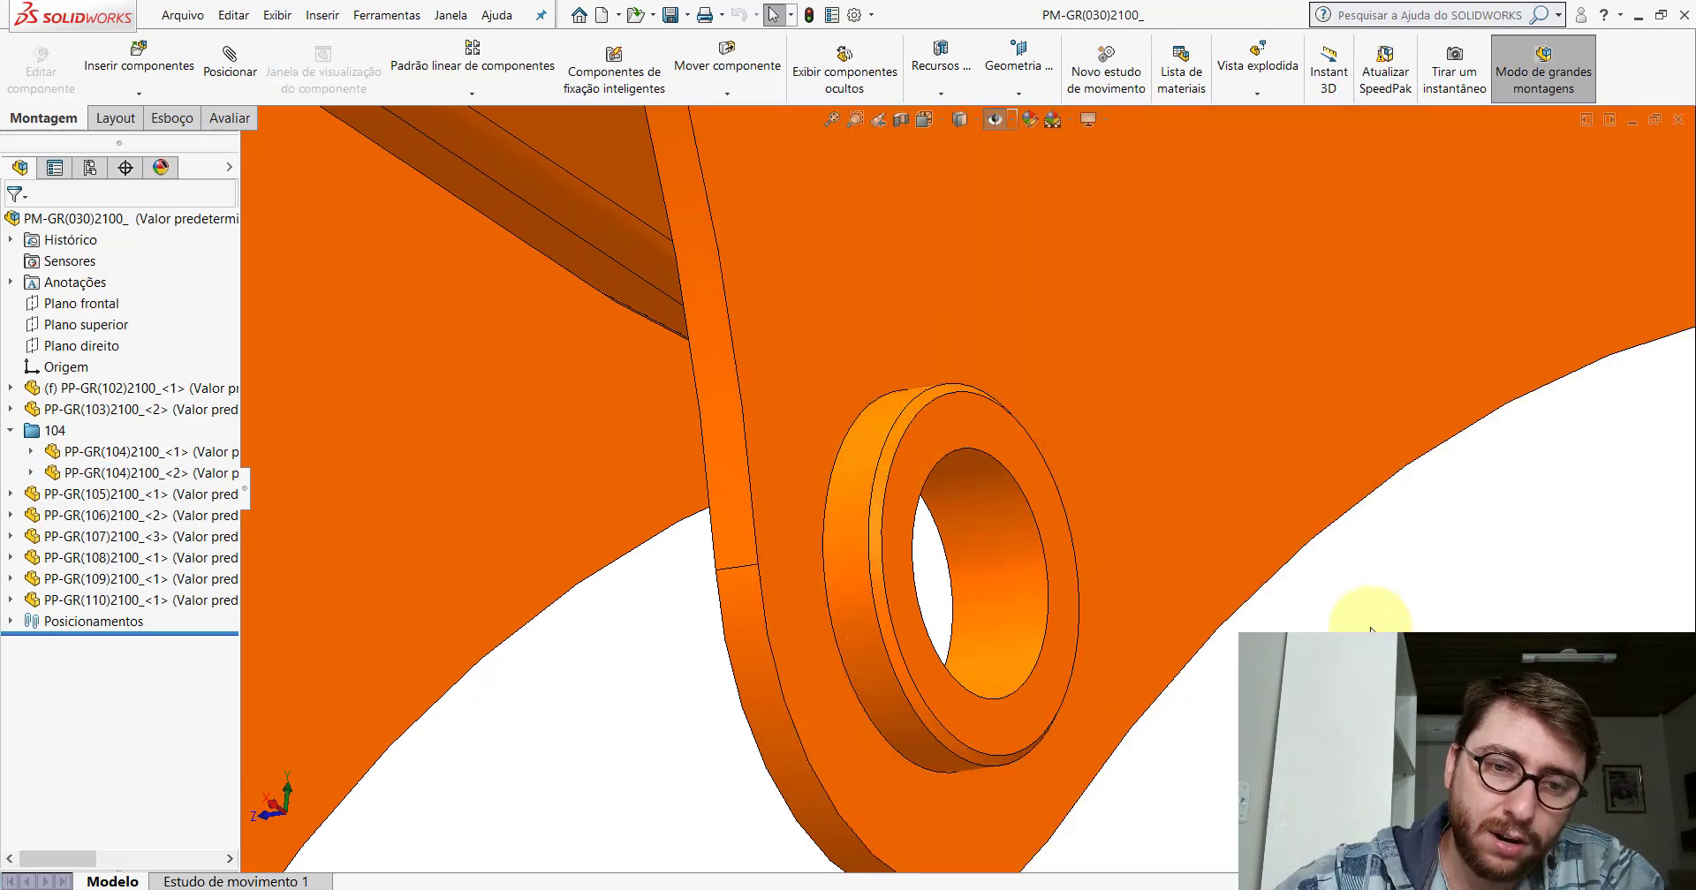
Highlight the outer joint plate PP-GR(104)2100_ and check its outline and pin holes around the rings.
scroll(963, 353, up, 3)
click(1017, 385)
scroll(1148, 442, up, 3)
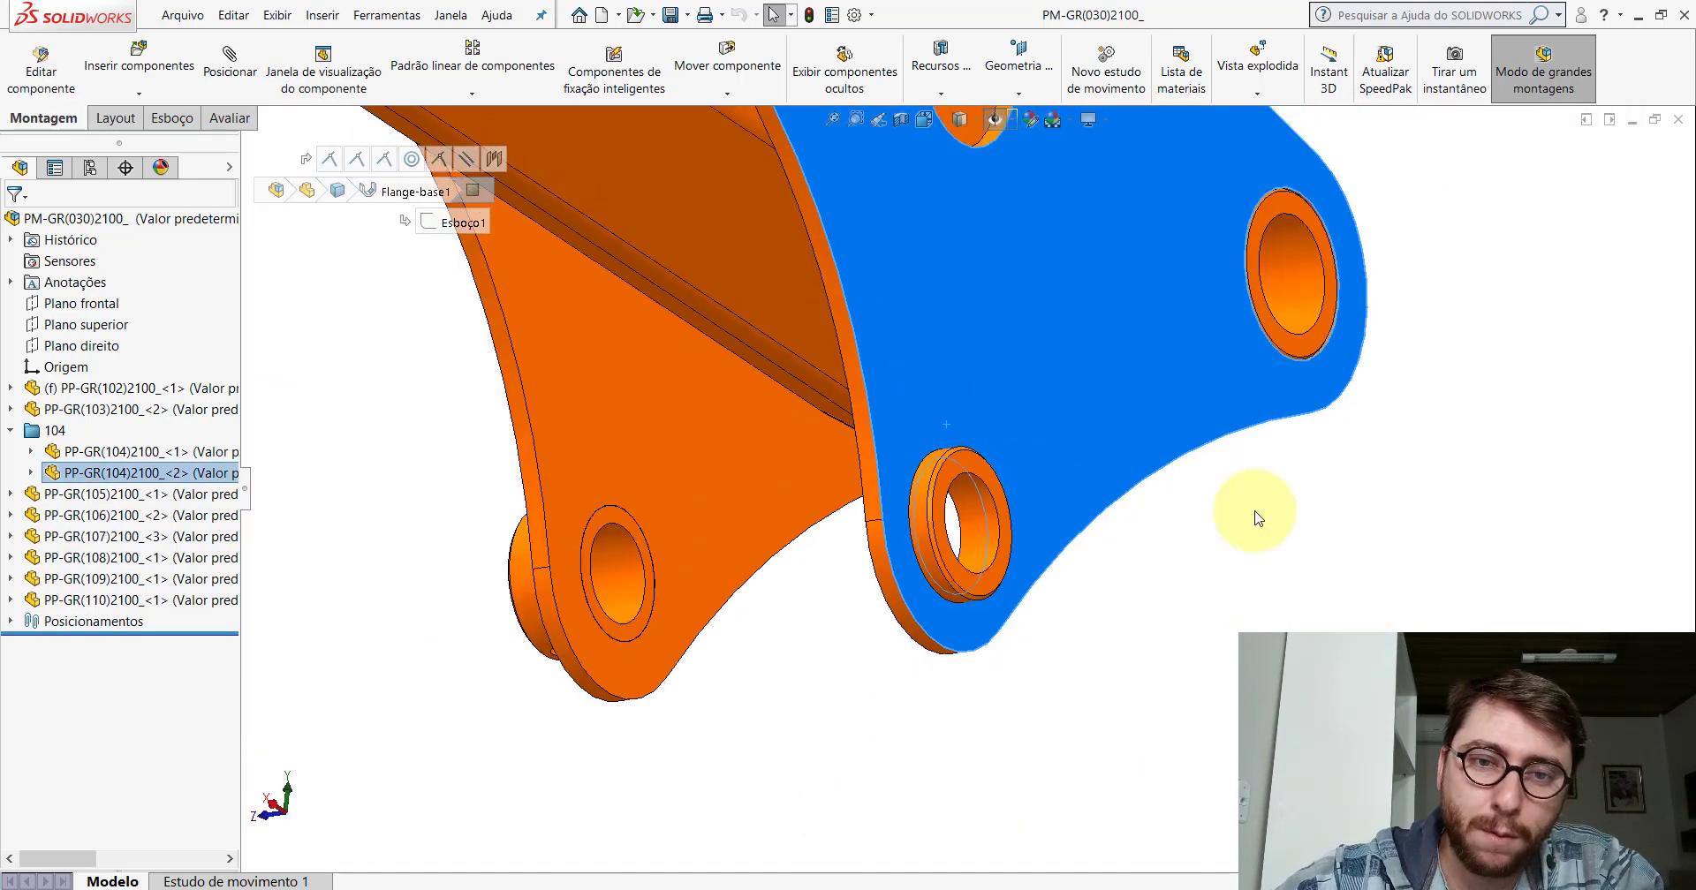
click(1269, 511)
scroll(1071, 321, down, 3)
click(951, 417)
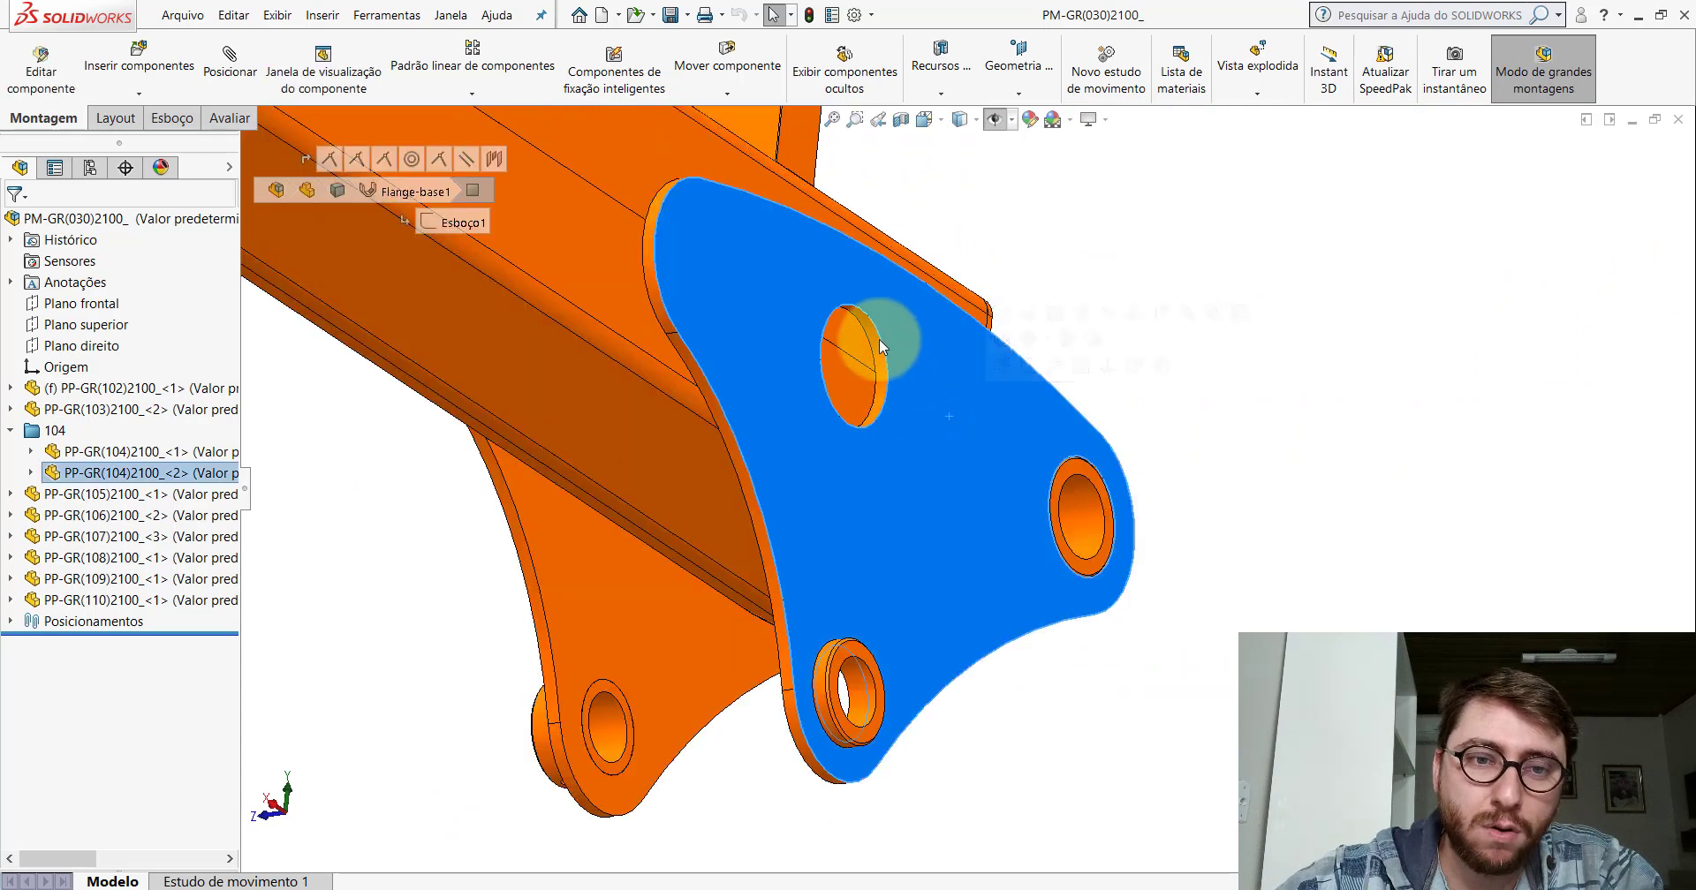
click(1161, 714)
Identify the ring component in the lower pin hole by selecting its bore.
scroll(840, 668, down, 5)
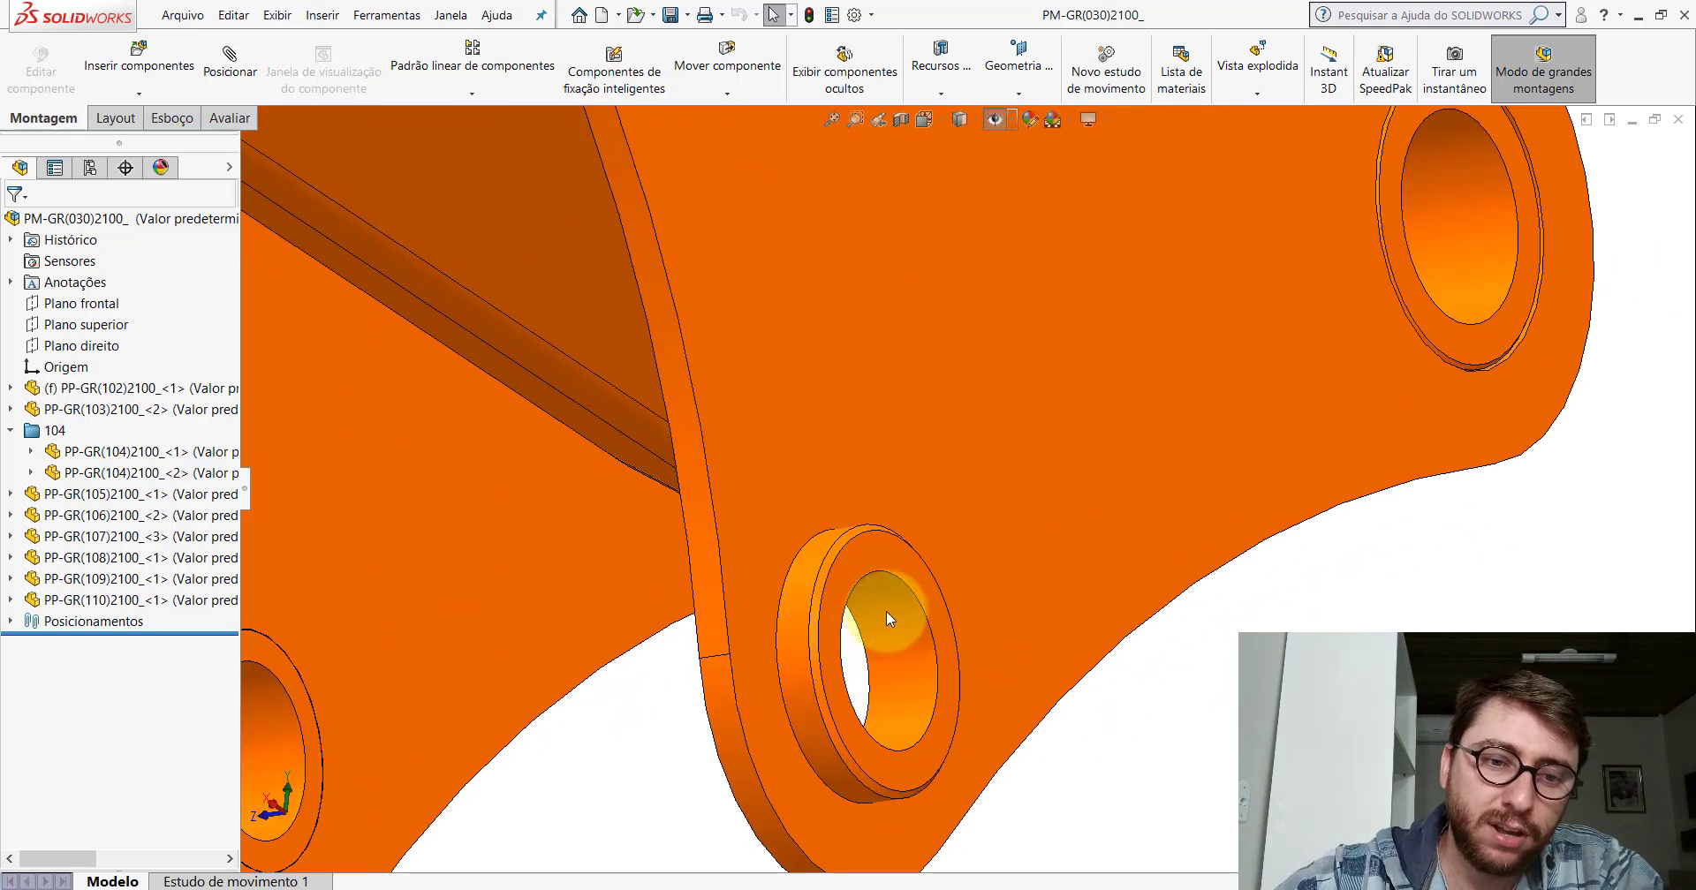
click(887, 611)
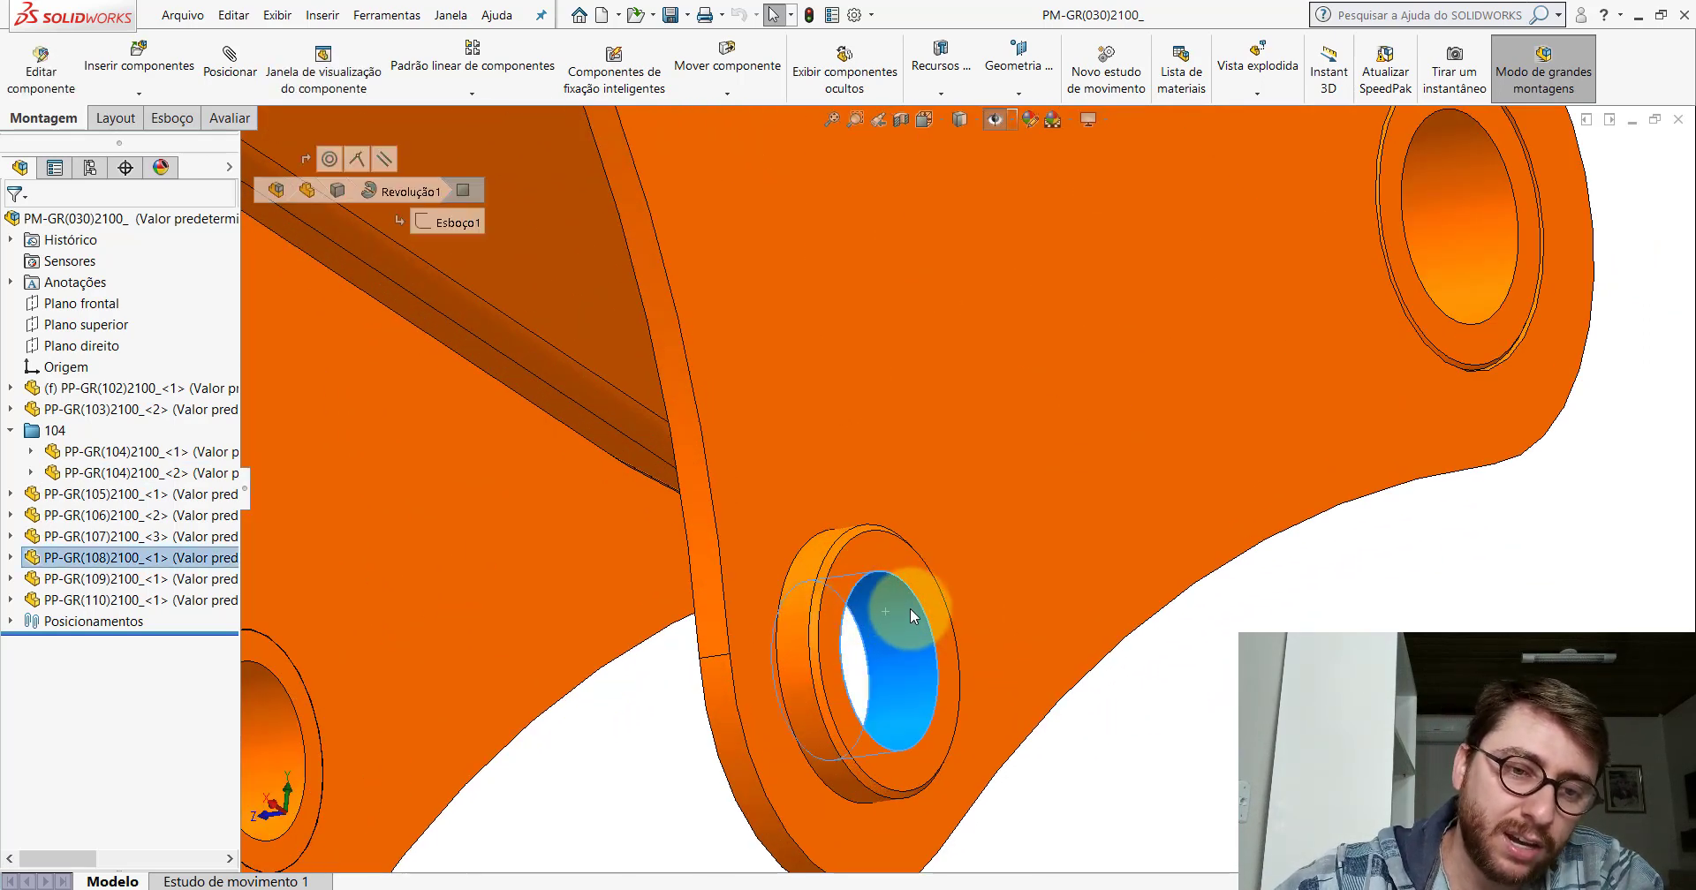
click(1238, 645)
scroll(1115, 576, up, 2)
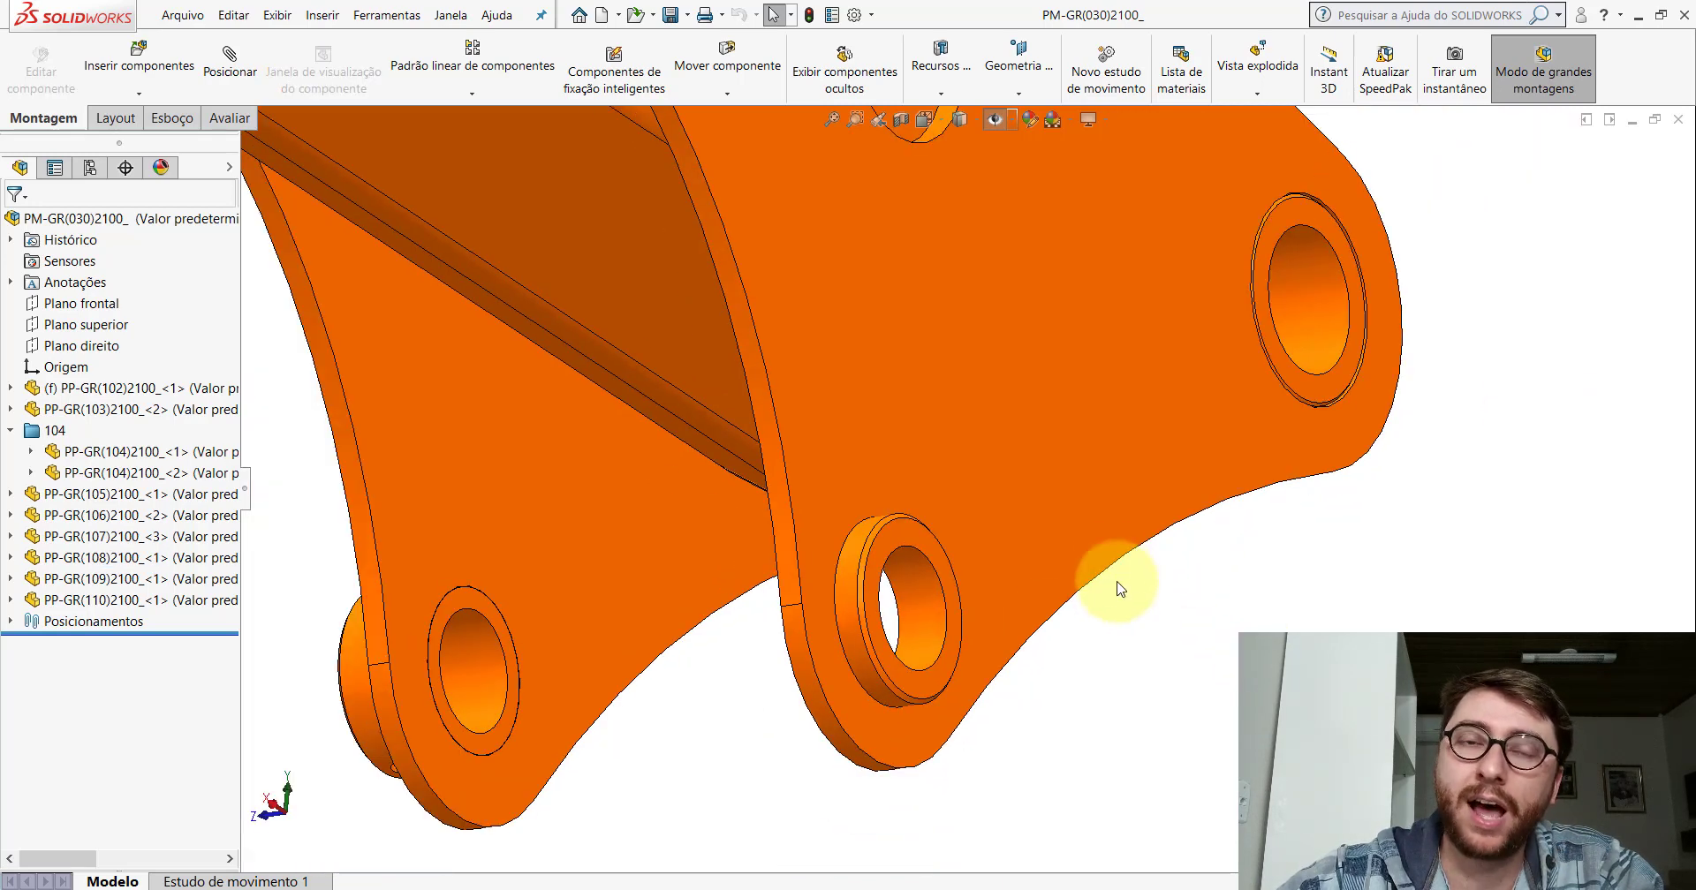
Examine the ring's collar and chamfered edge against the outer face of the joint plate.
scroll(912, 606, down, 2)
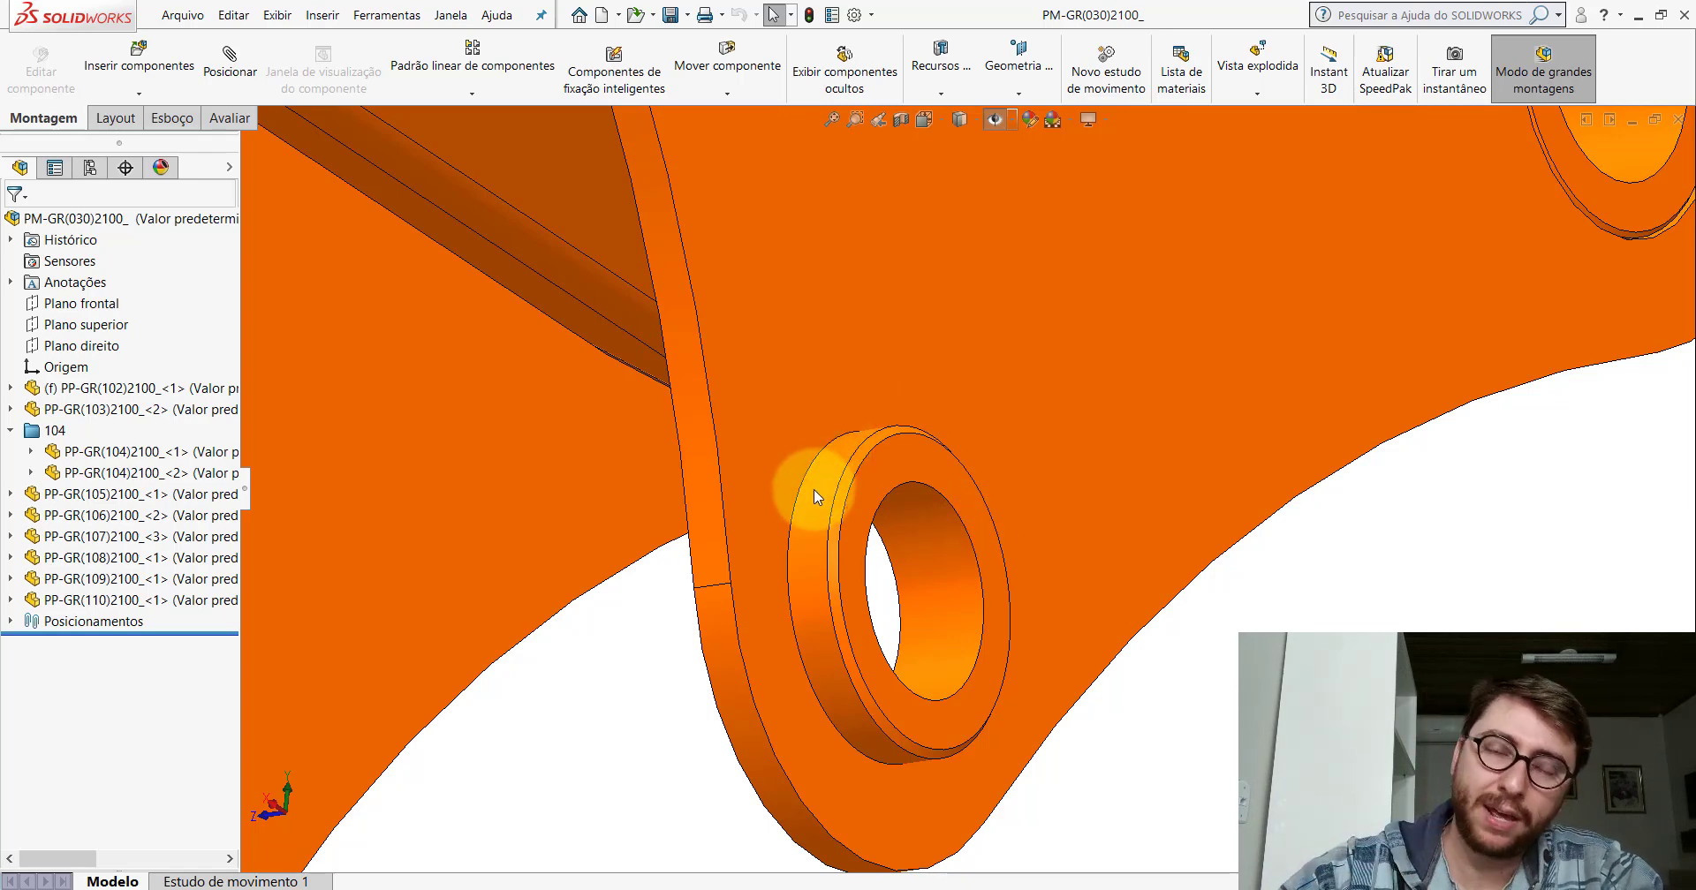
scroll(1175, 408, down, 5)
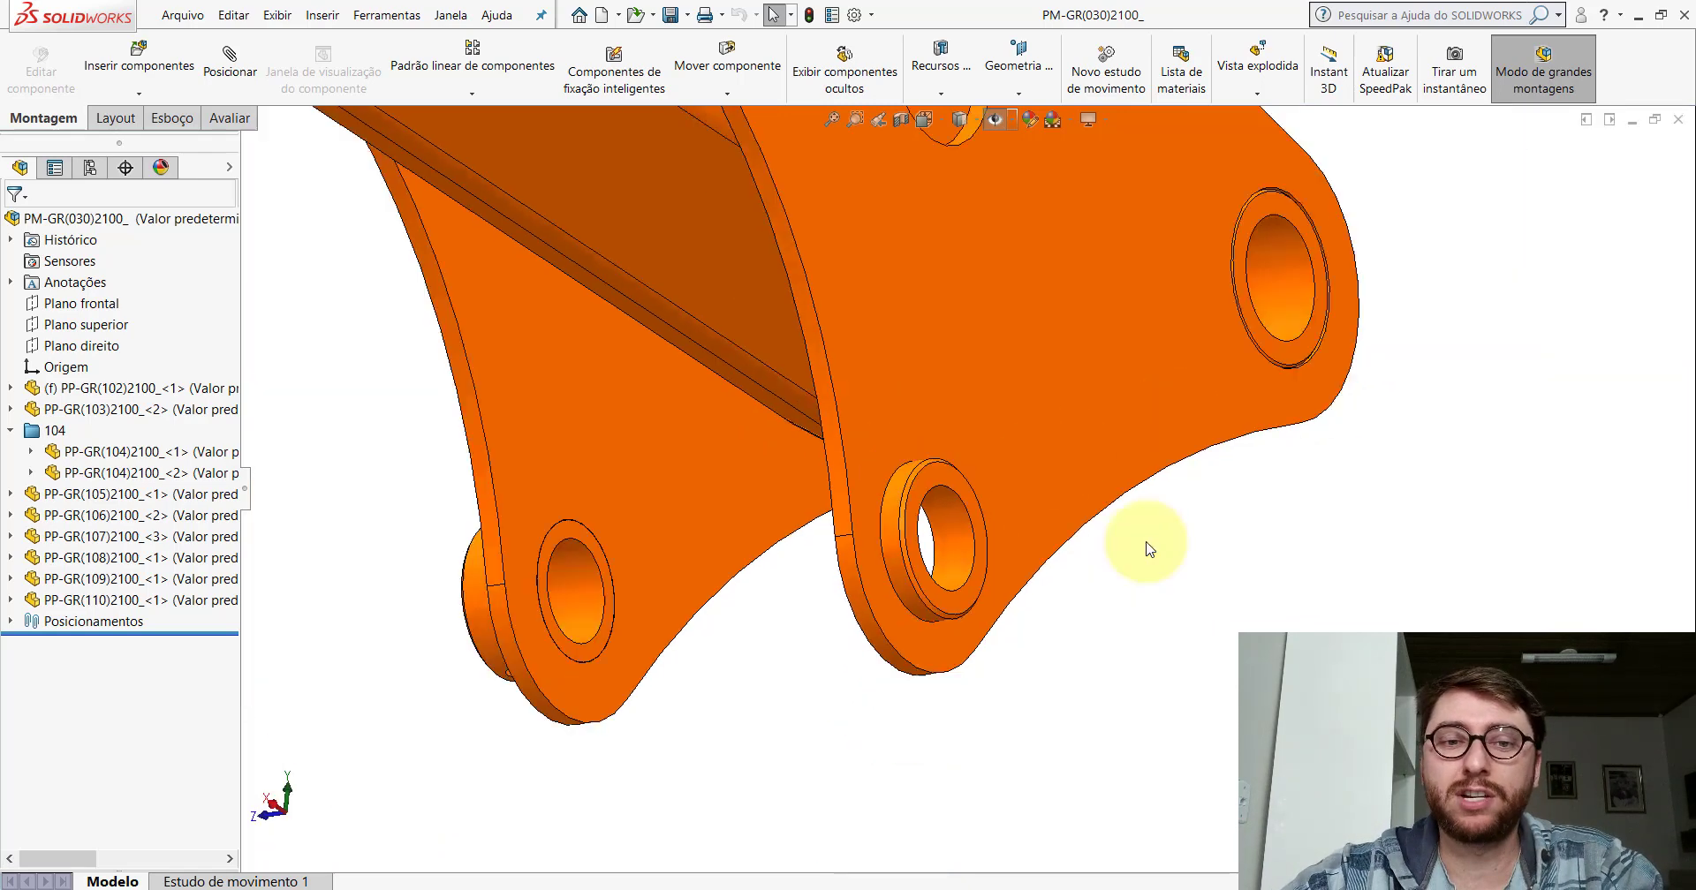
scroll(999, 496, up, 2)
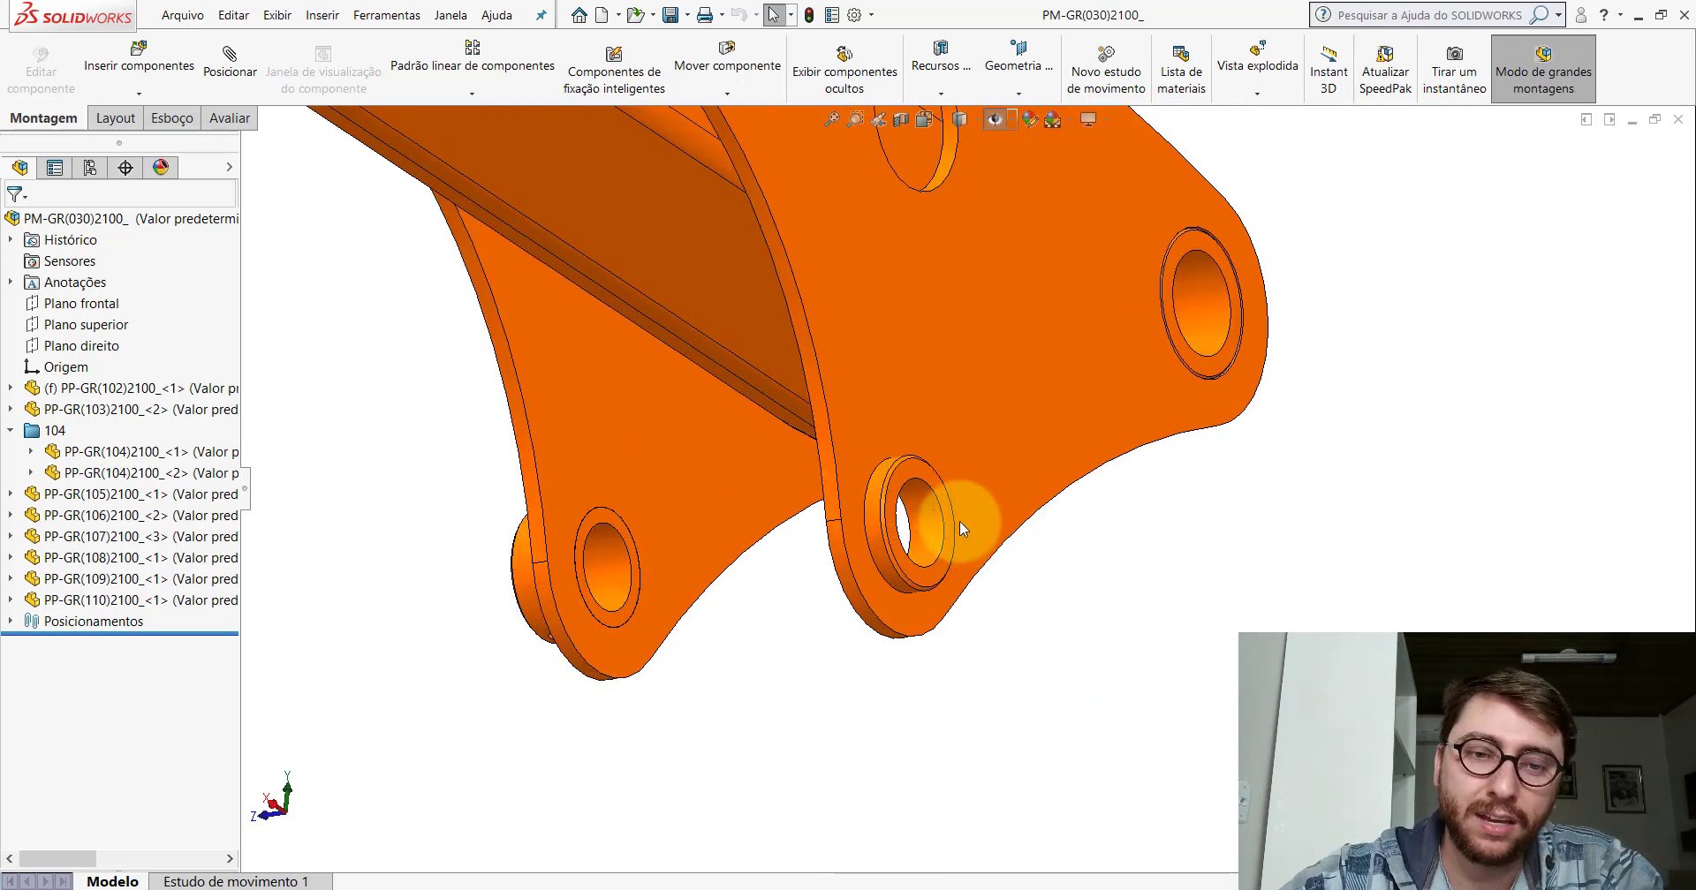
scroll(945, 546, up, 3)
scroll(916, 490, up, 3)
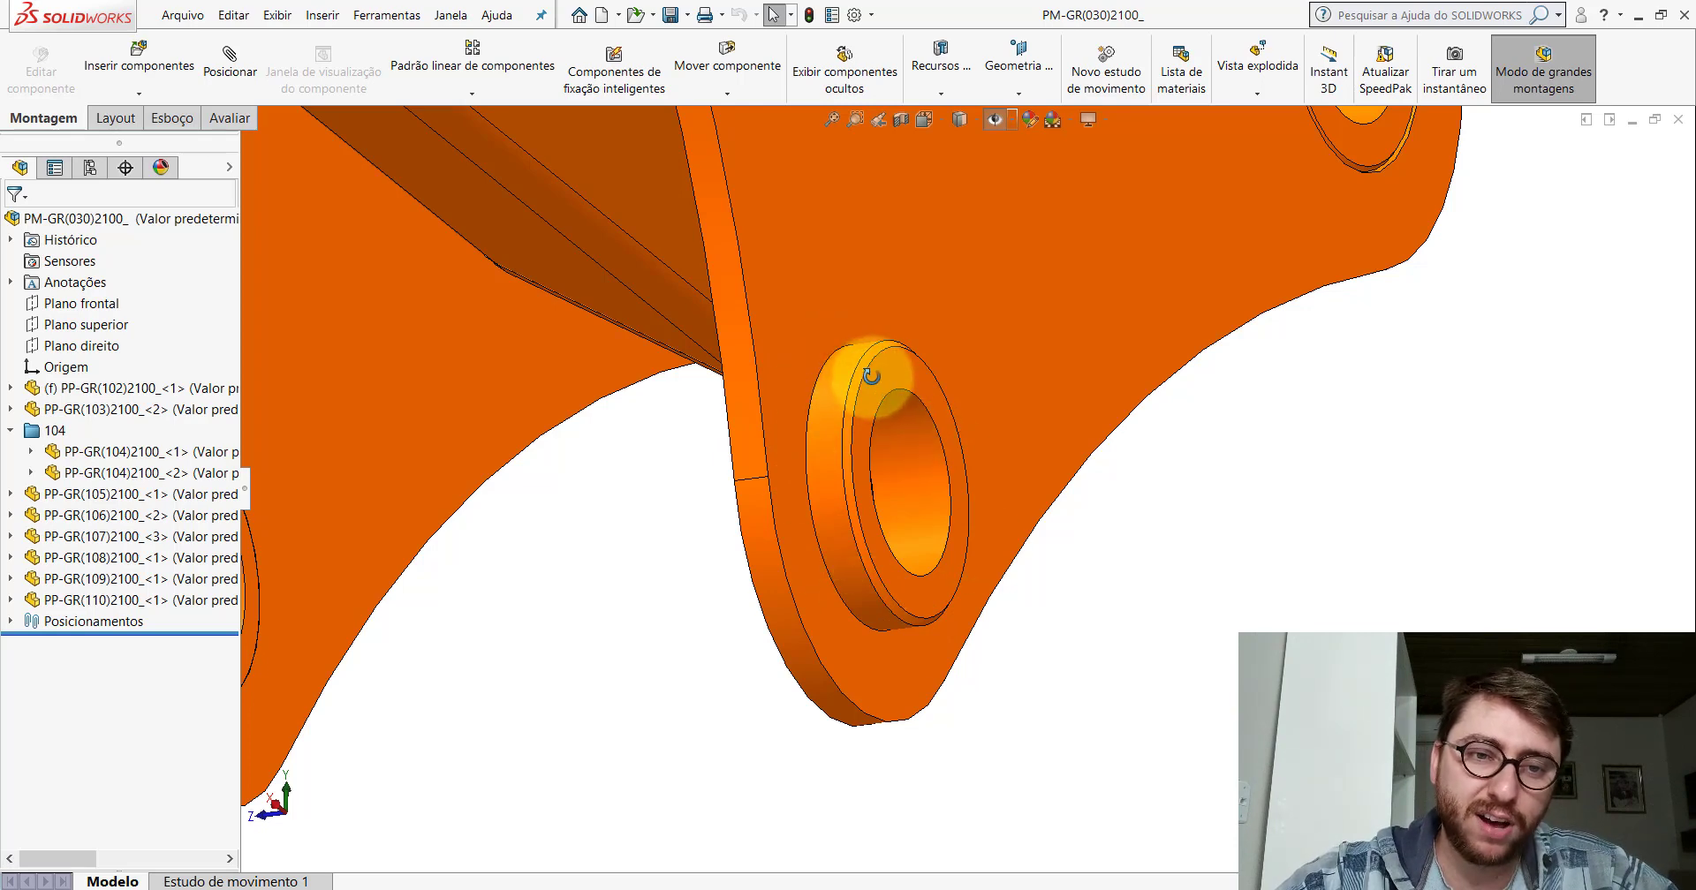
middle_drag(871, 376, 814, 368)
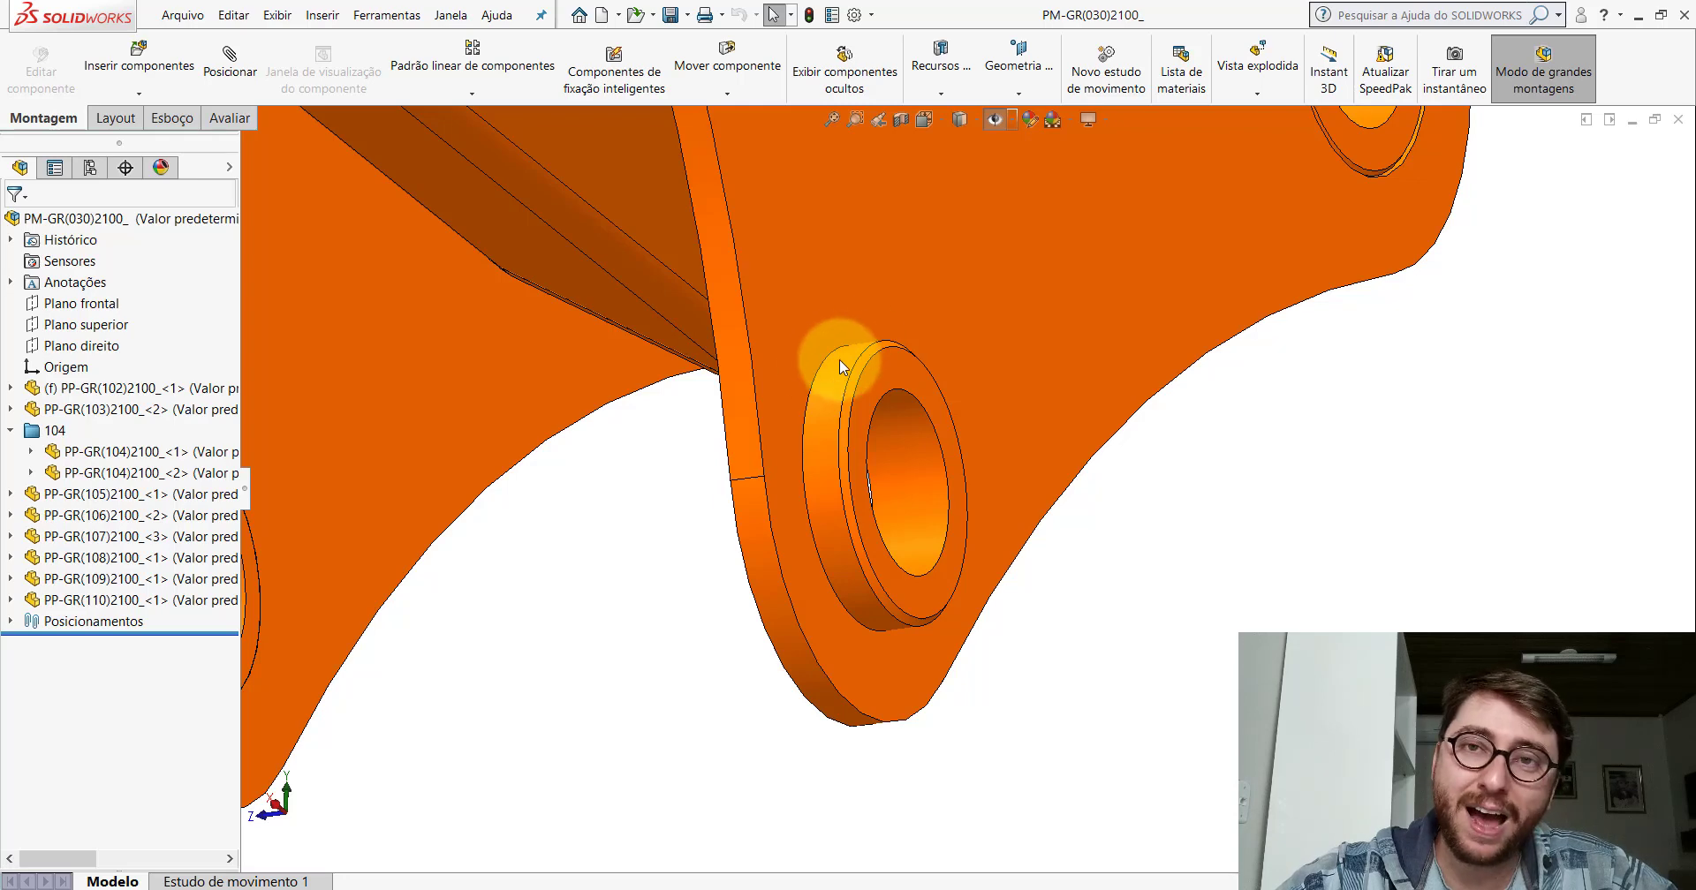
scroll(843, 364, up, 5)
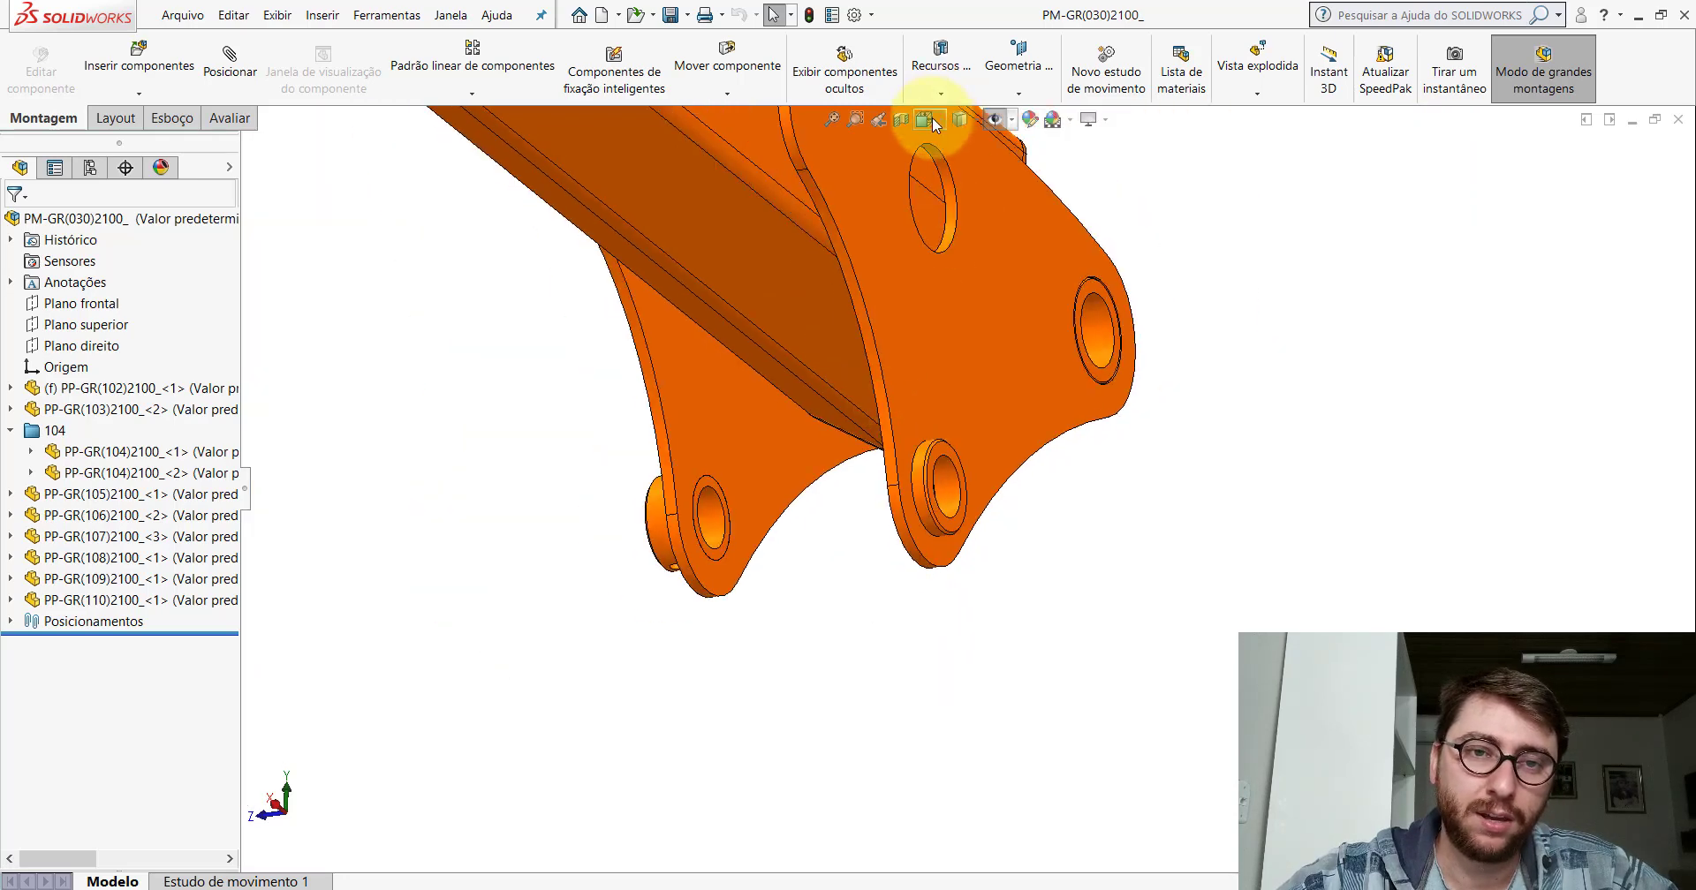
Set the PM-GR(030)2100_ subassembly to the isometric view and close it.
click(930, 123)
click(1025, 175)
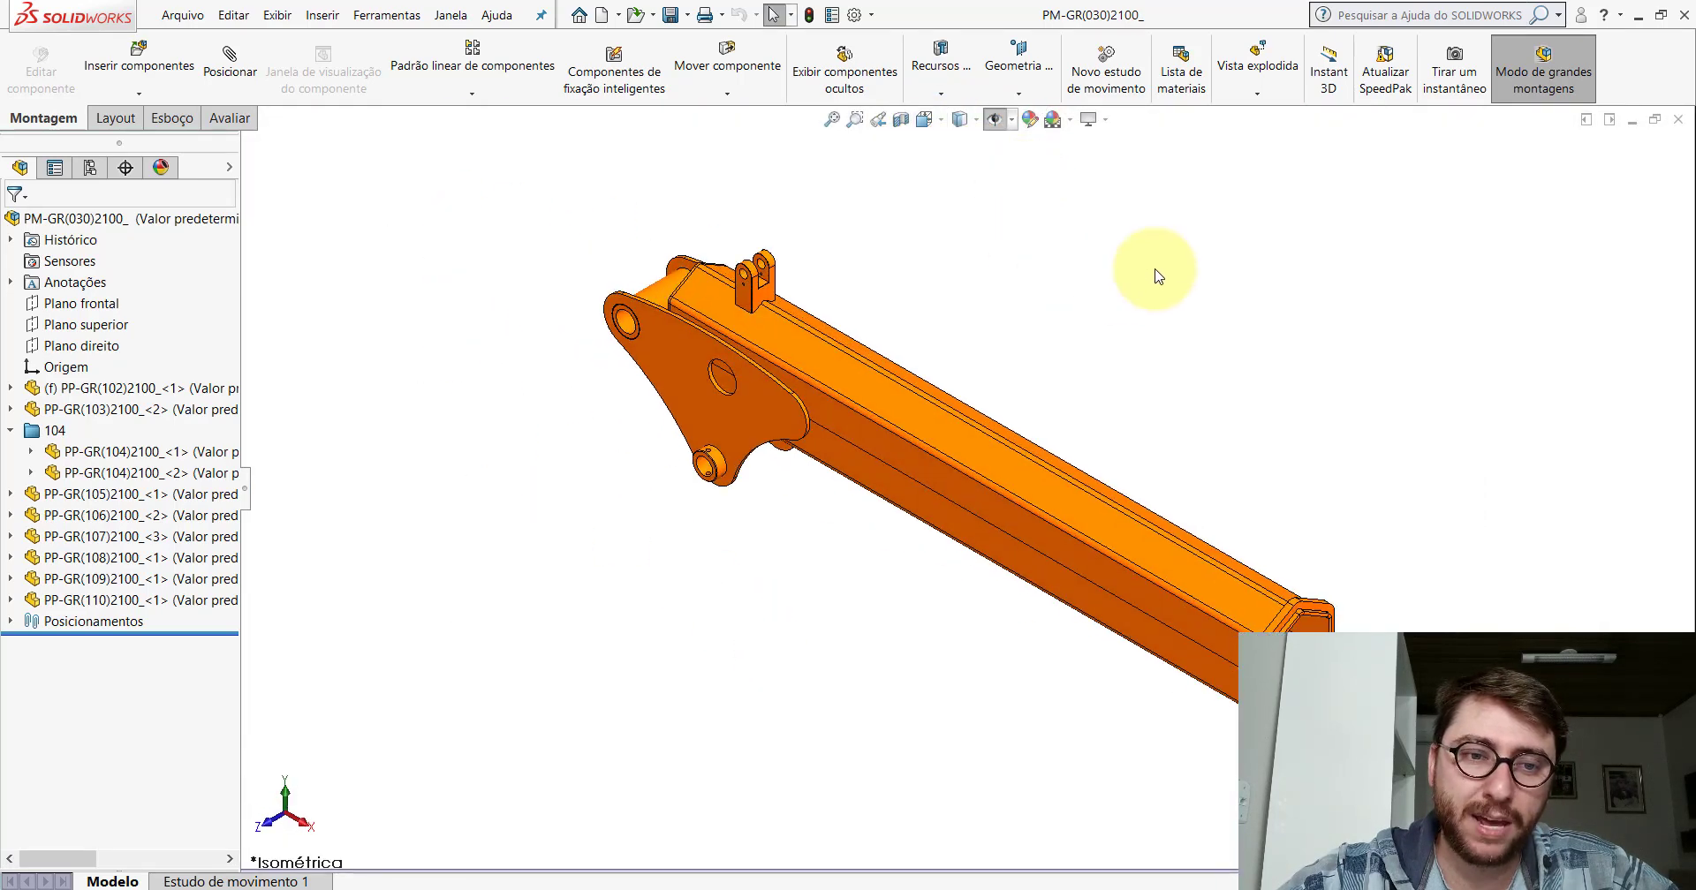
click(1678, 125)
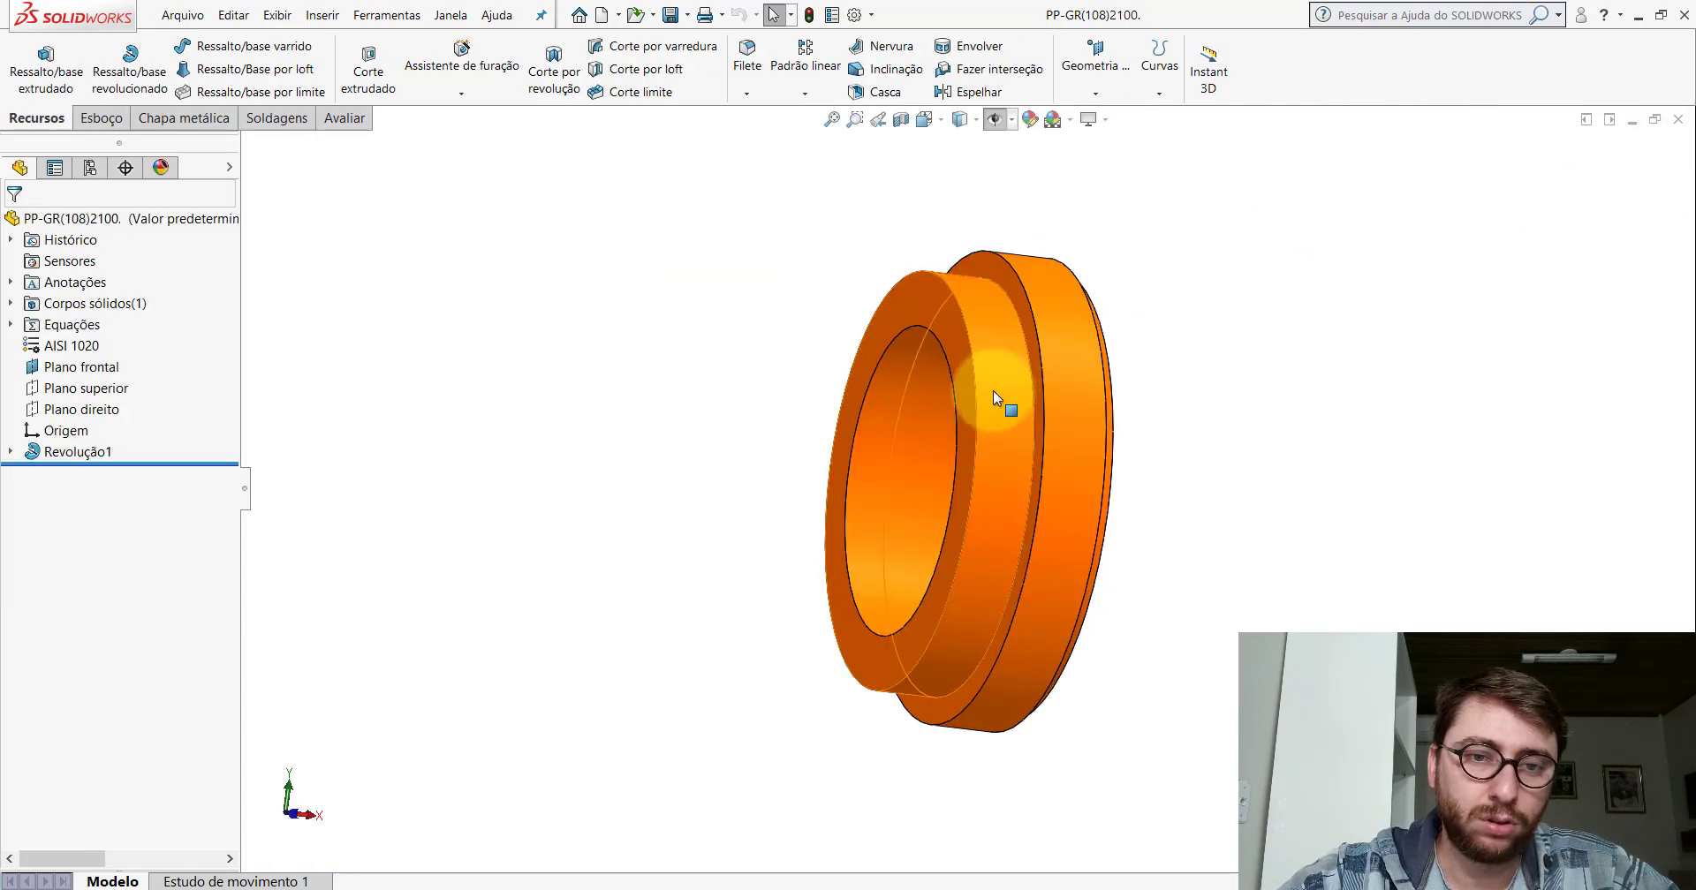
Switch to the PM-GR(001)2100_ assembly, set the isometric view and change its display style to Shaded.
click(738, 839)
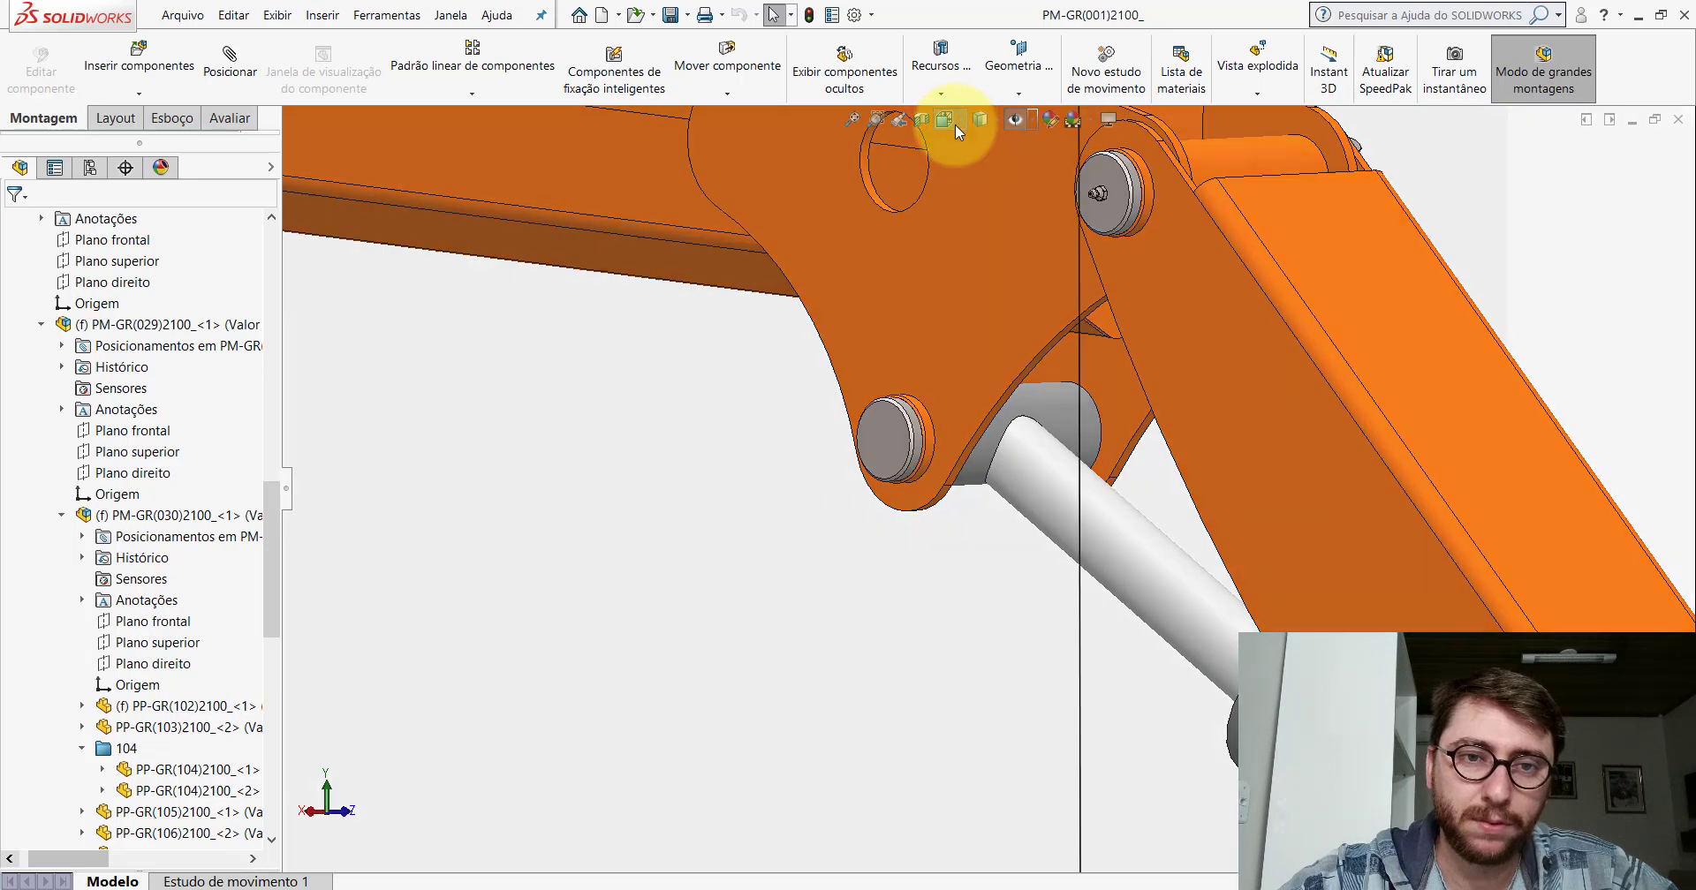
click(955, 124)
click(1035, 184)
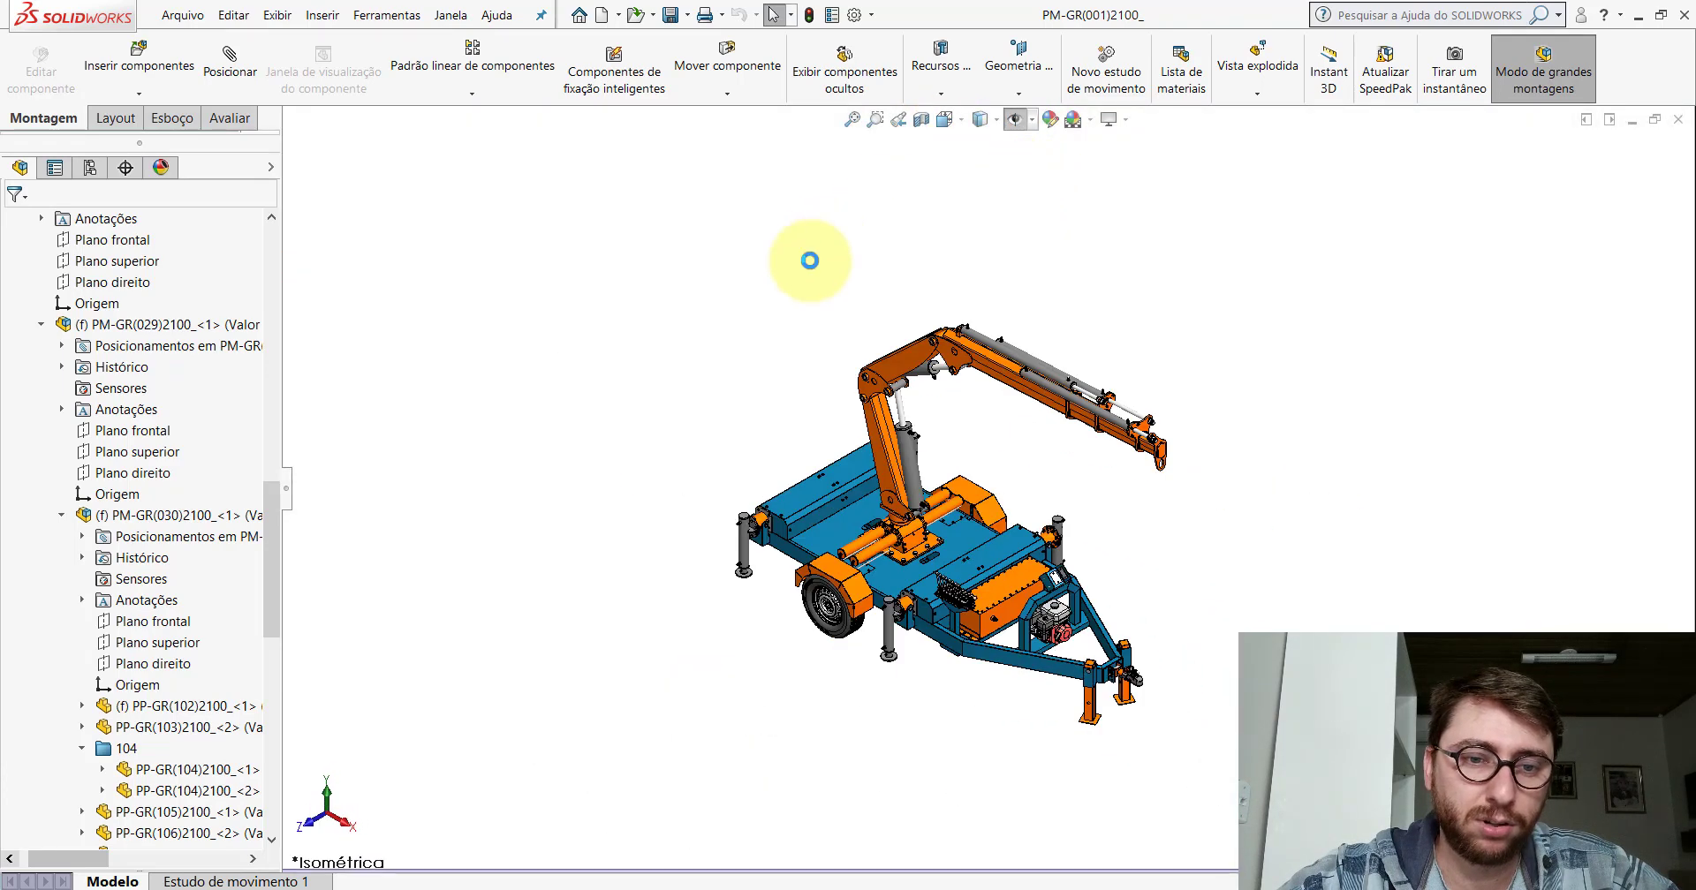
click(980, 124)
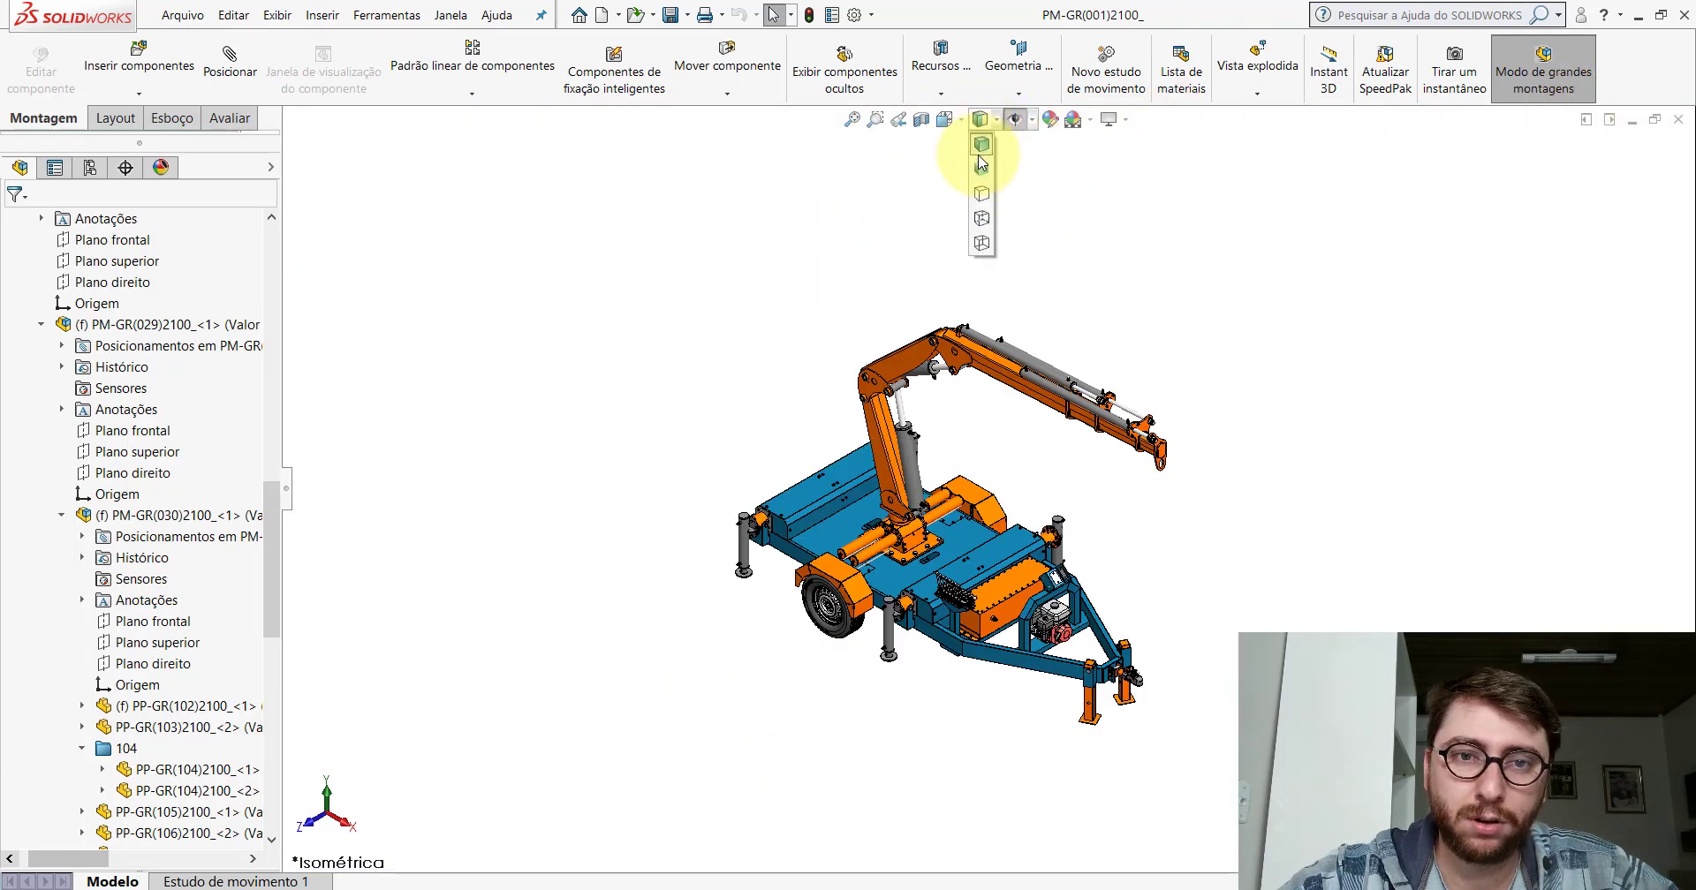
click(979, 177)
Collapse all items in the PM-GR(001)2100_ assembly tree and narrow the tree pane.
mouse_move(275, 486)
mouse_down()
mouse_move(277, 390)
mouse_move(239, 215)
mouse_up()
right_click(238, 215)
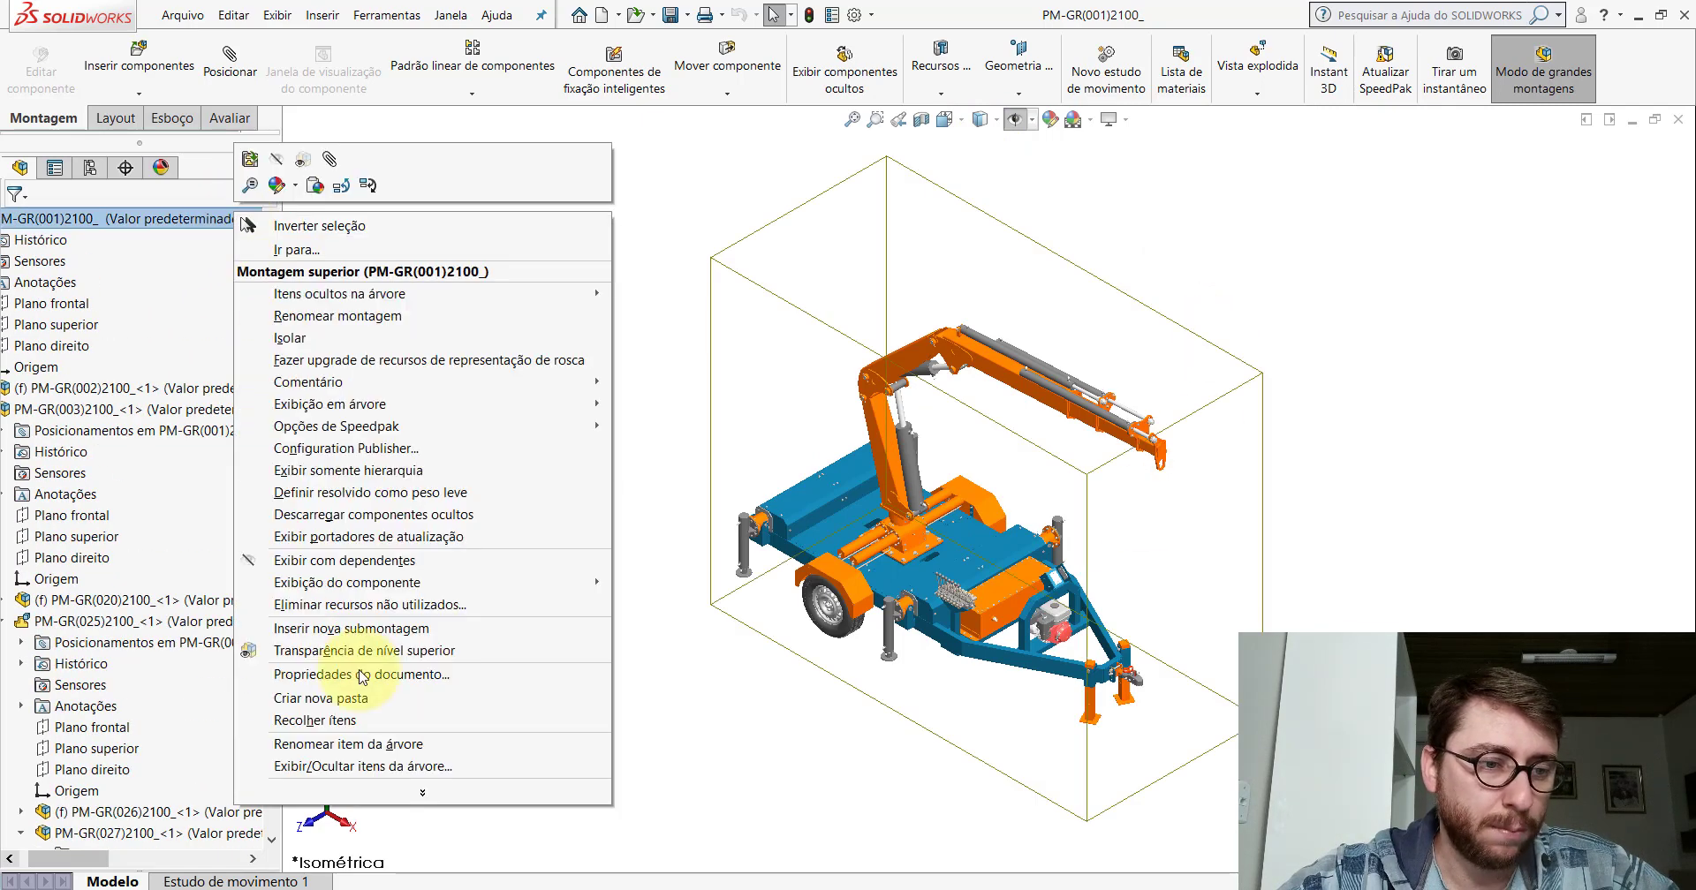
click(329, 720)
click(457, 431)
drag(148, 857, 133, 855)
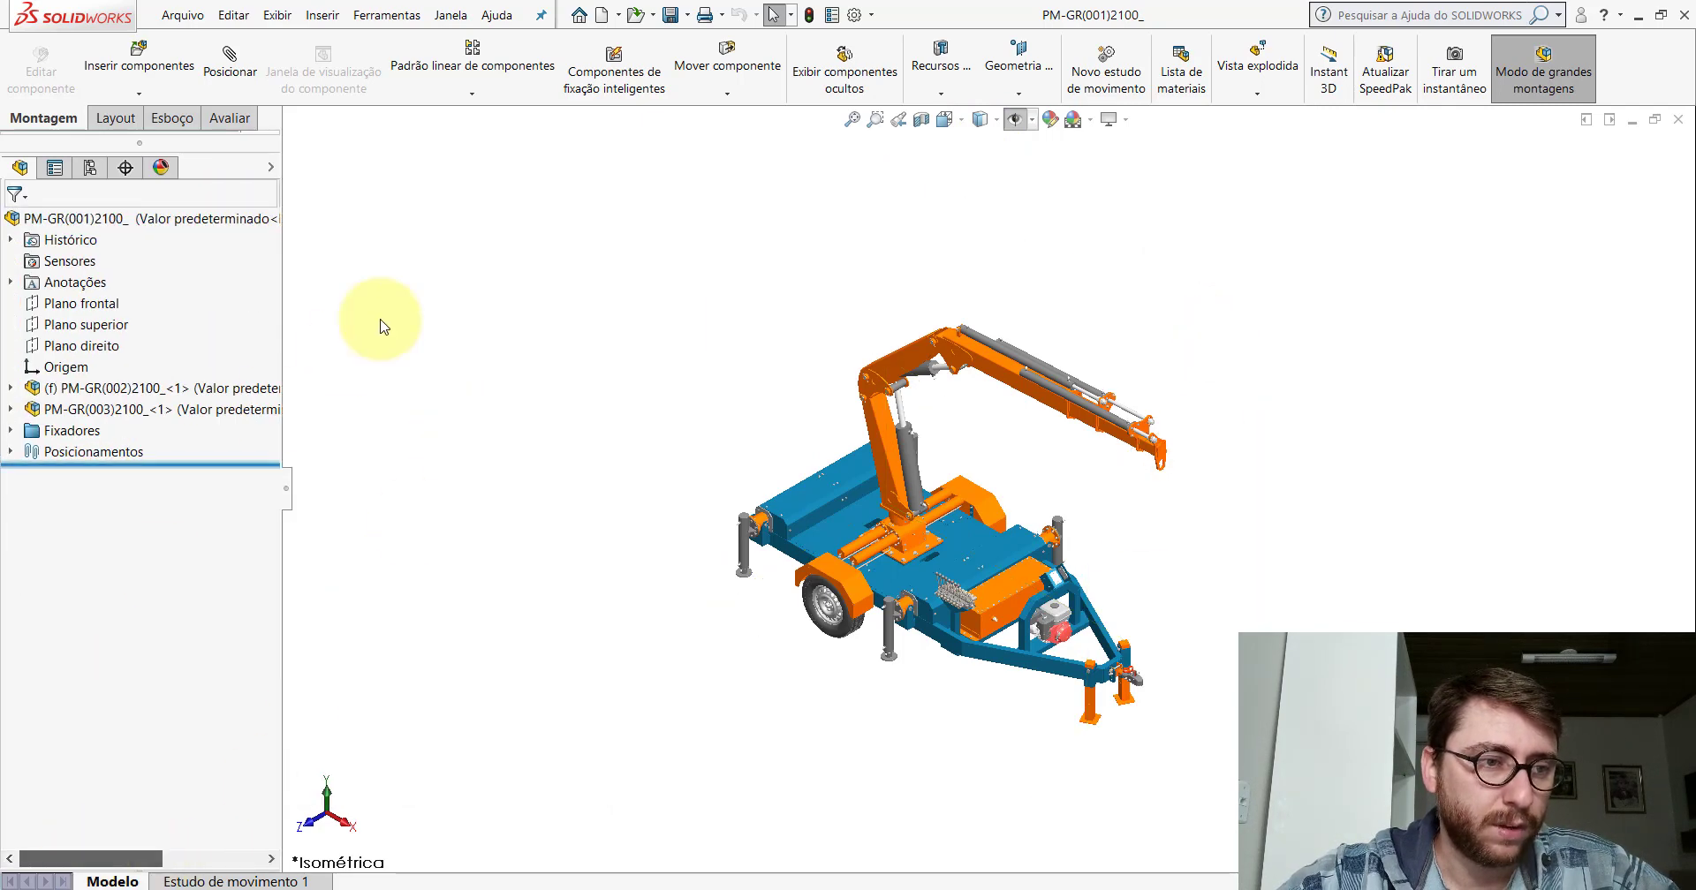
drag(291, 492, 141, 510)
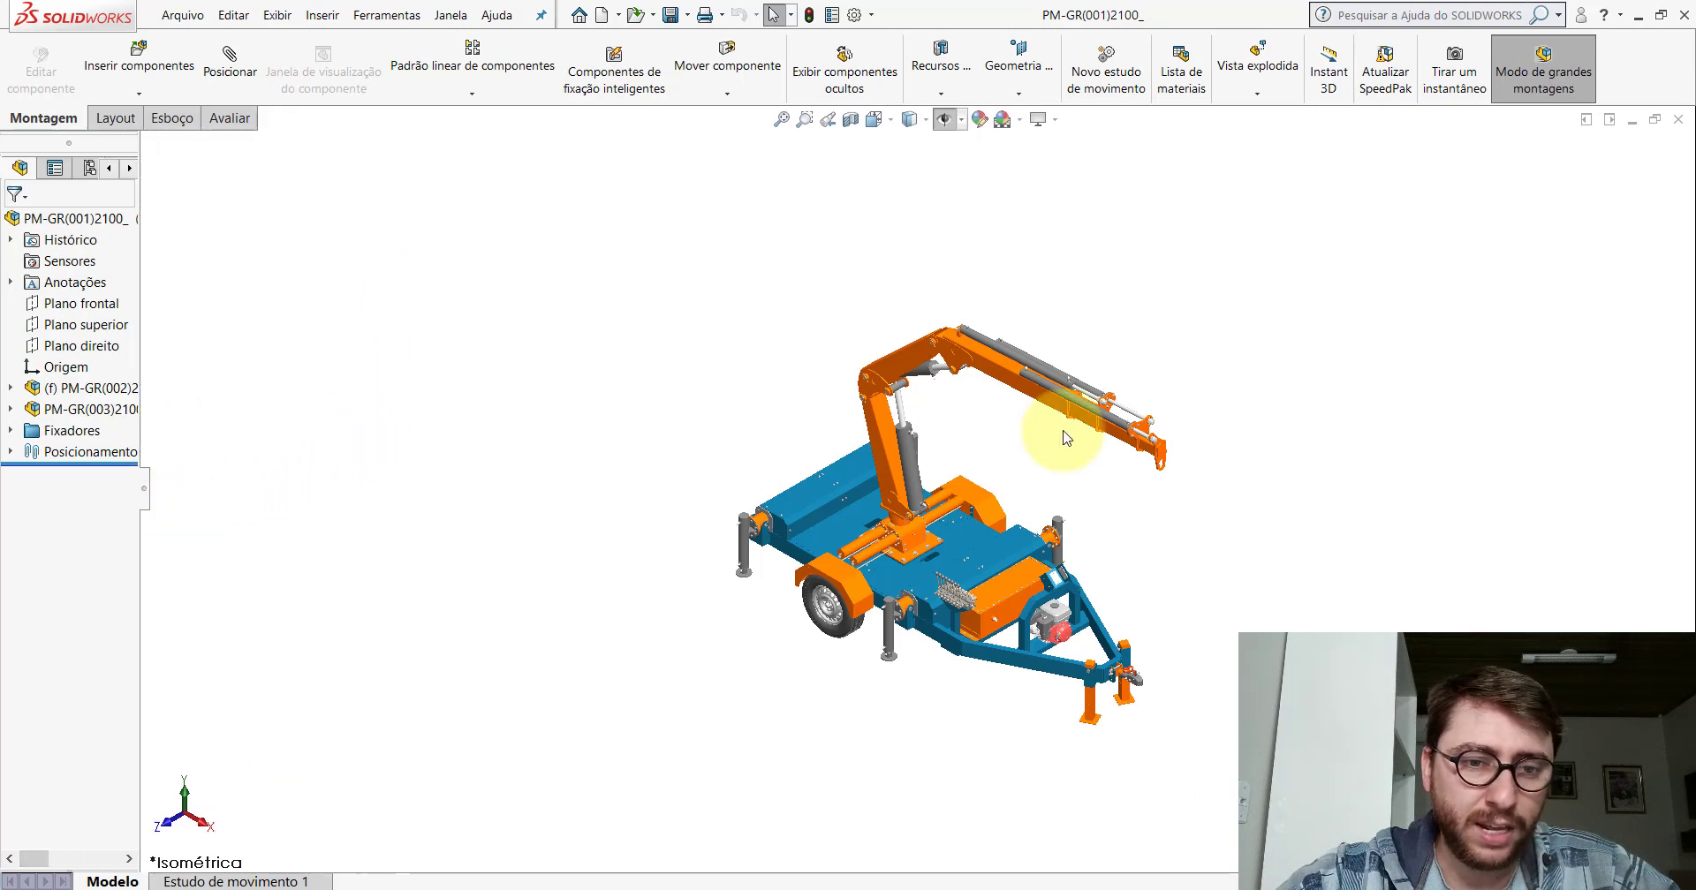
Examine the crane's upper boom joint, its pins and rings from both sides in the full assembly.
scroll(1111, 540, down, 3)
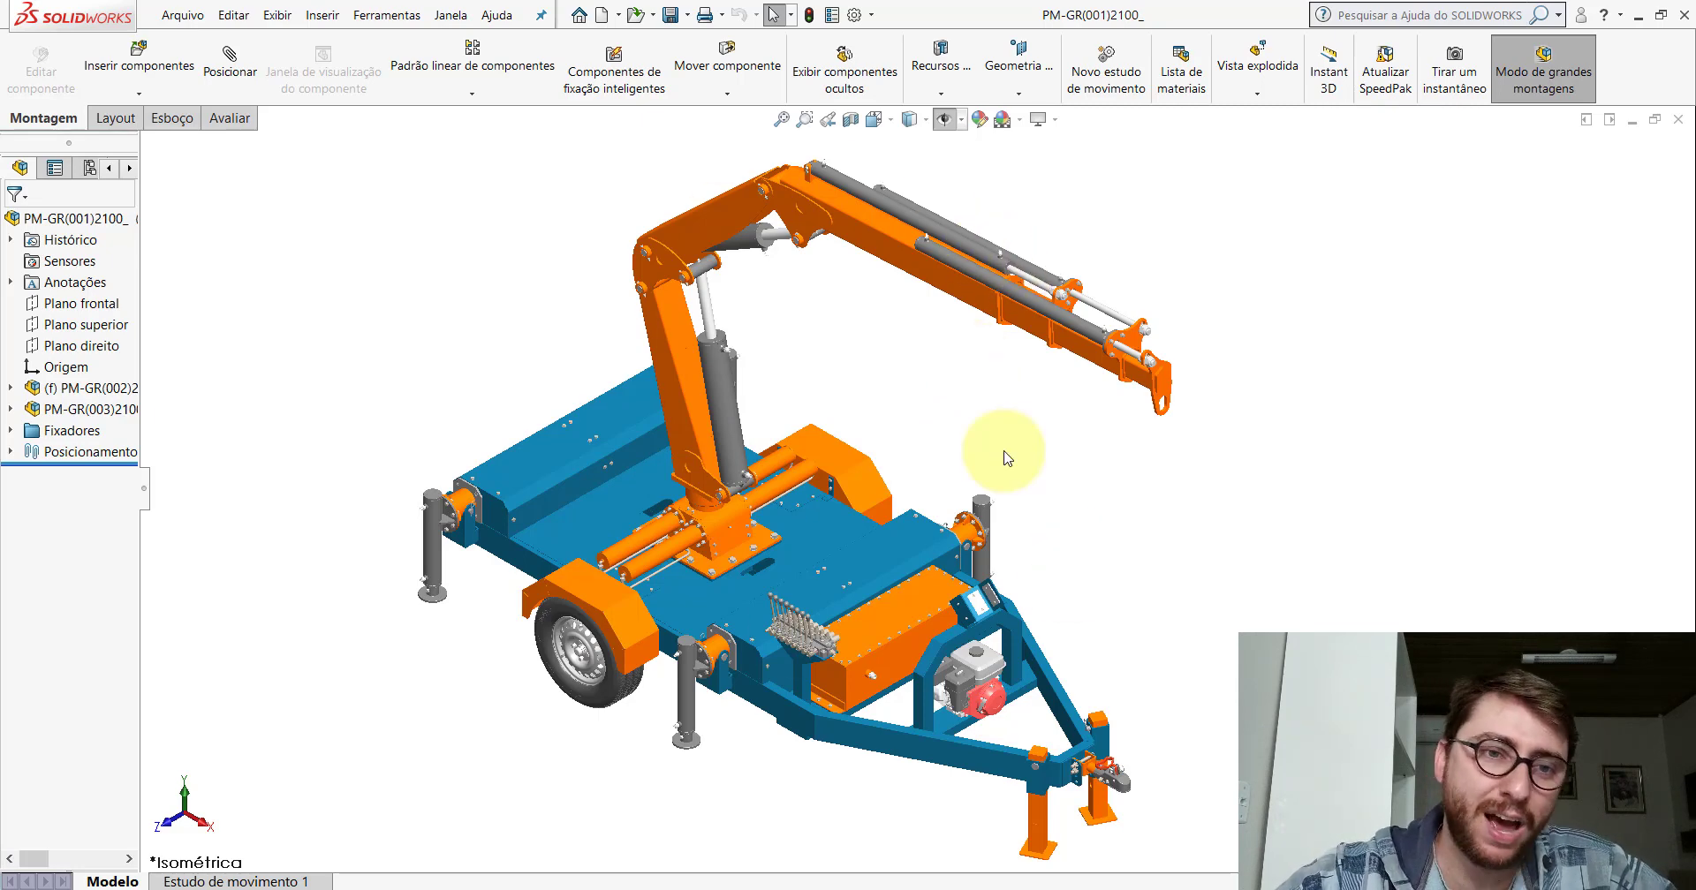
scroll(1060, 342, up, 5)
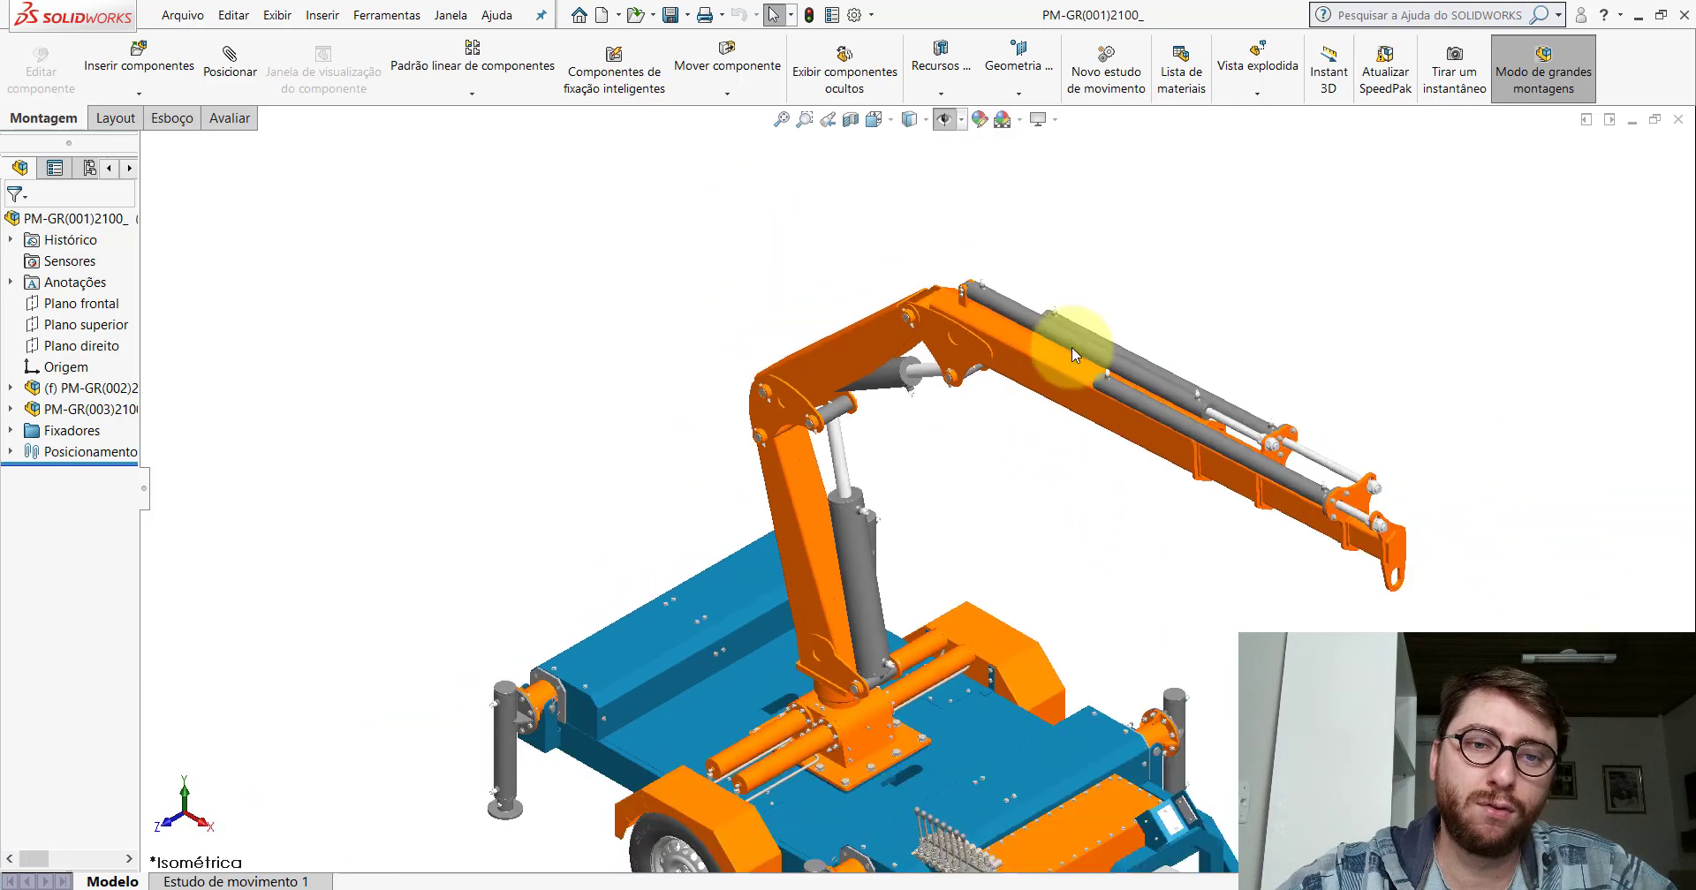
scroll(990, 429, down, 4)
scroll(963, 420, down, 2)
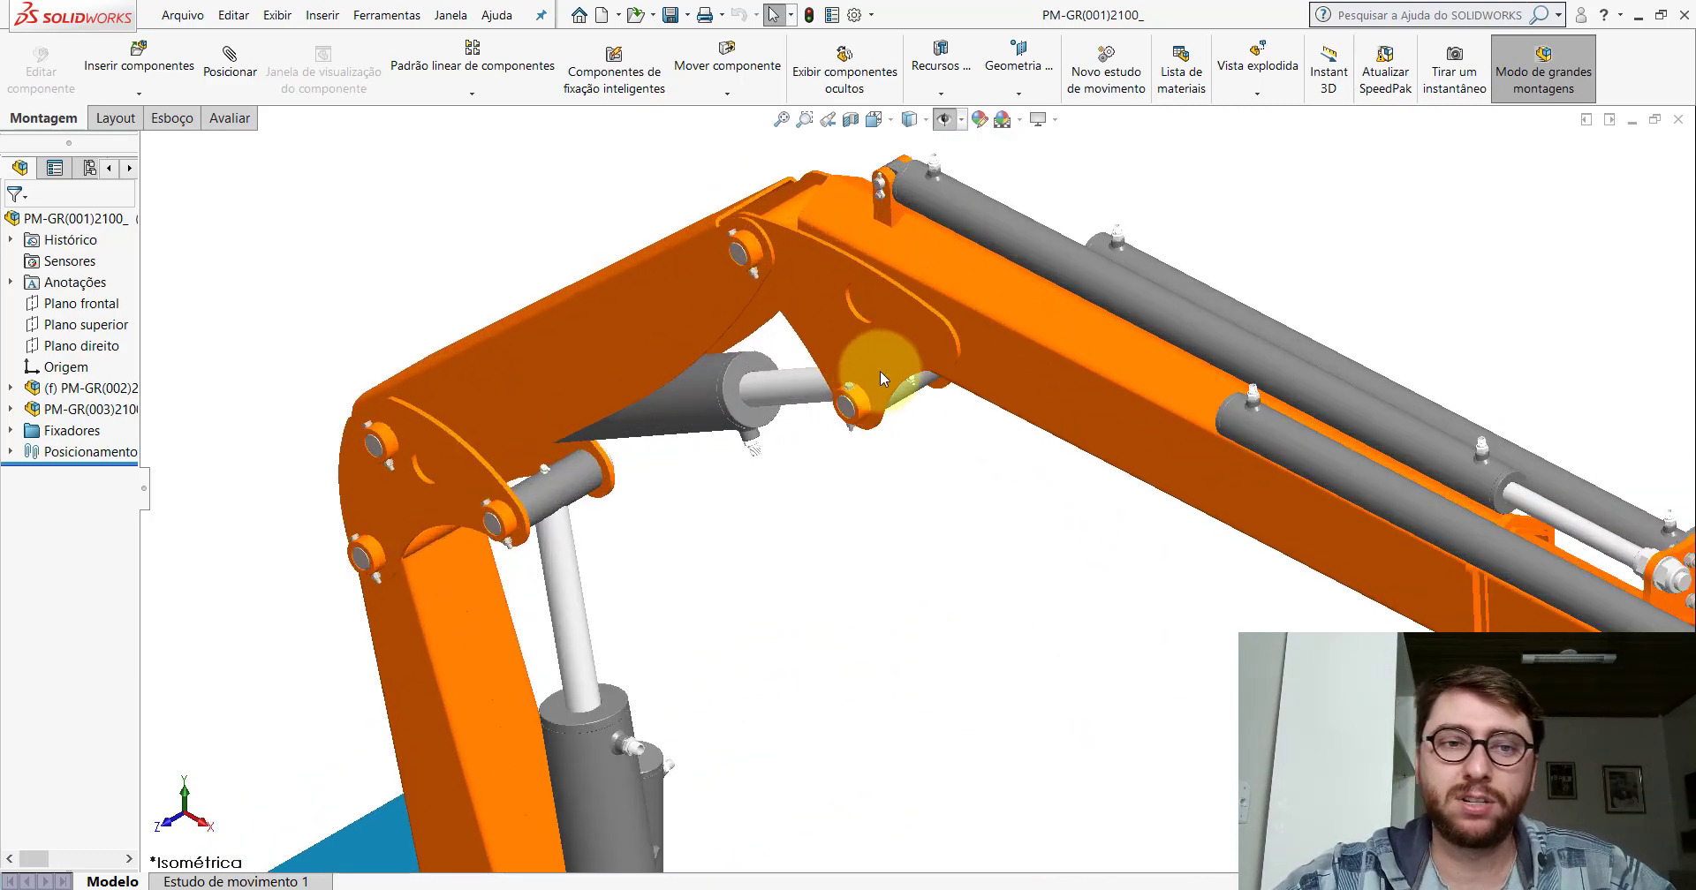
middle_drag(878, 379, 674, 303)
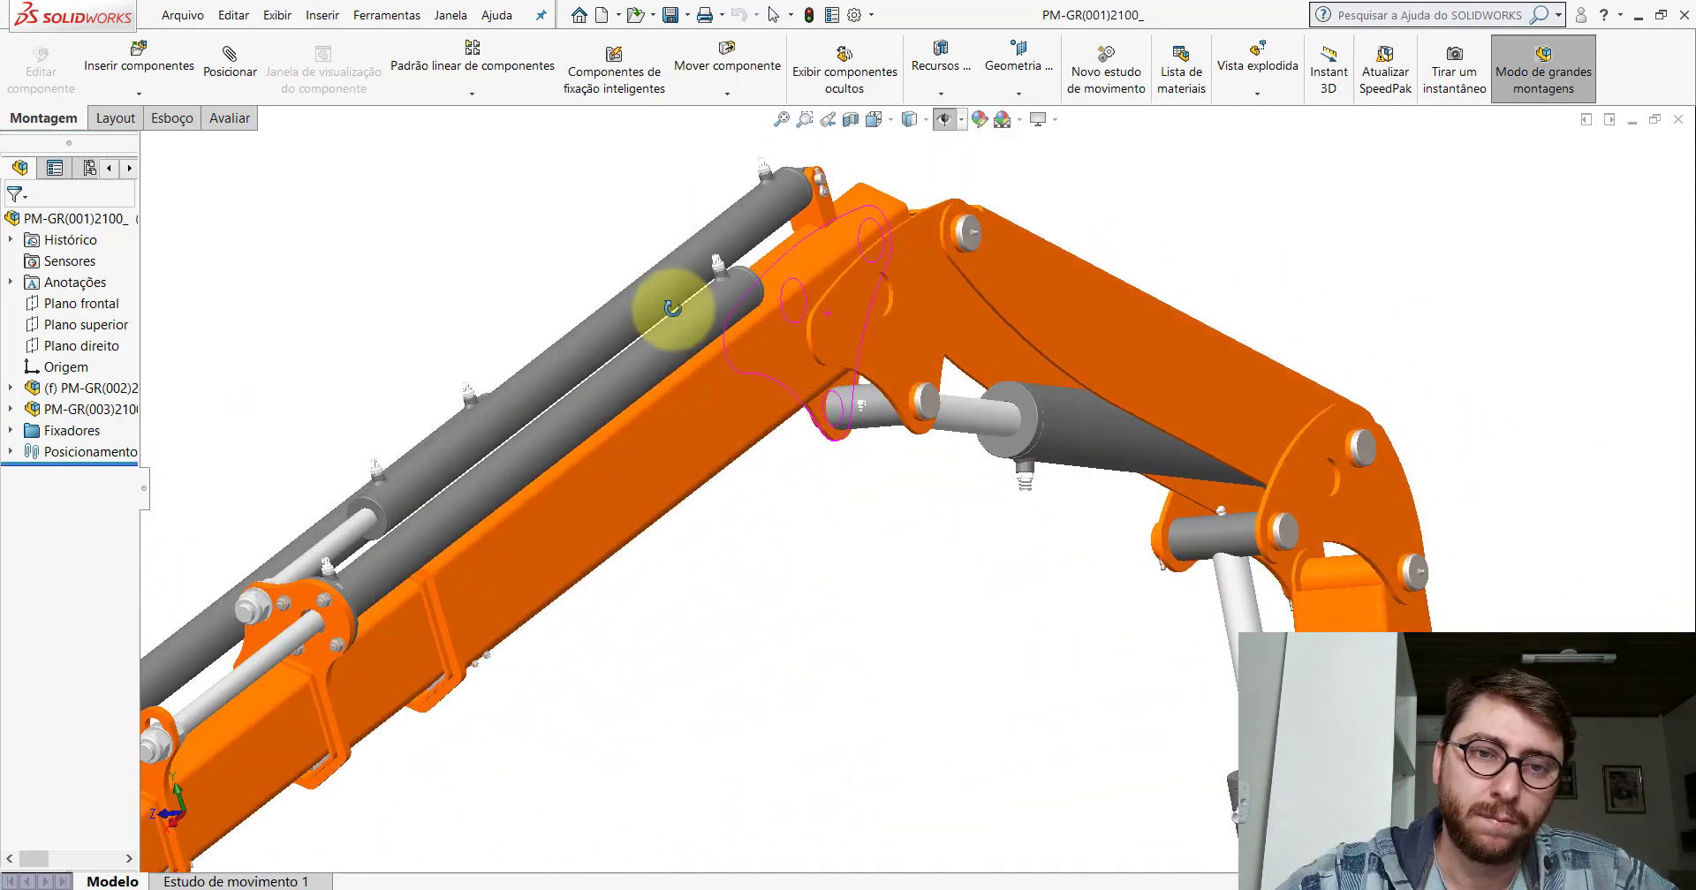
Select the stepped ring in the upper boom joint, widen the tree pane and examine the joint from the opposite side.
scroll(958, 451, down, 5)
click(774, 330)
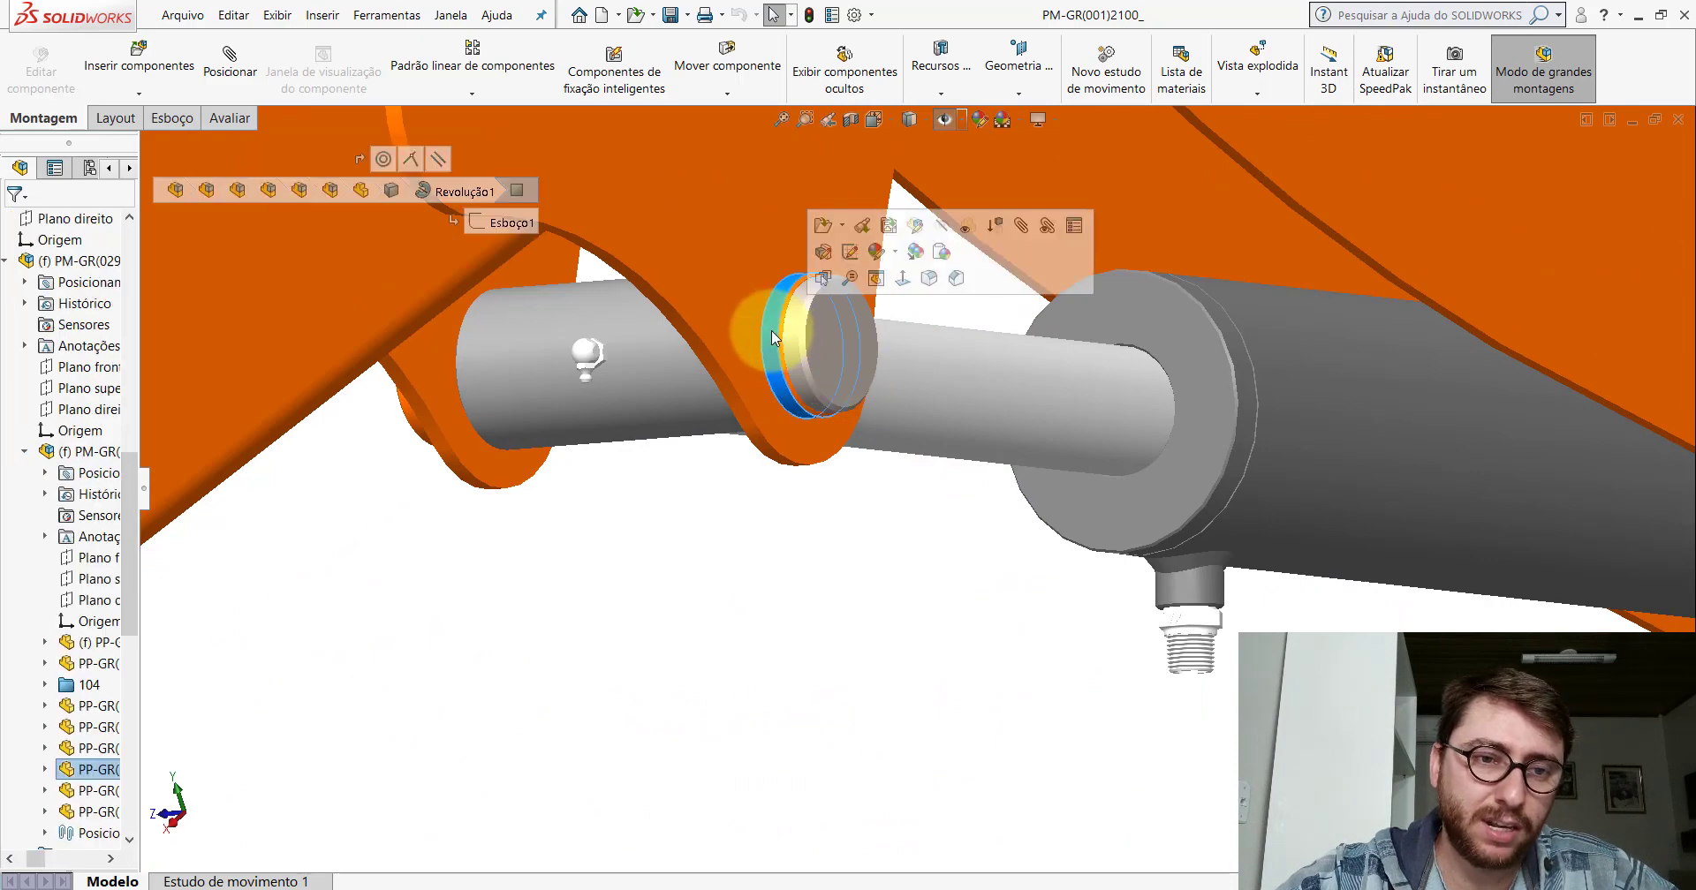
mouse_move(145, 487)
mouse_down()
mouse_move(235, 495)
mouse_move(177, 495)
mouse_up()
middle_drag(791, 527, 979, 490)
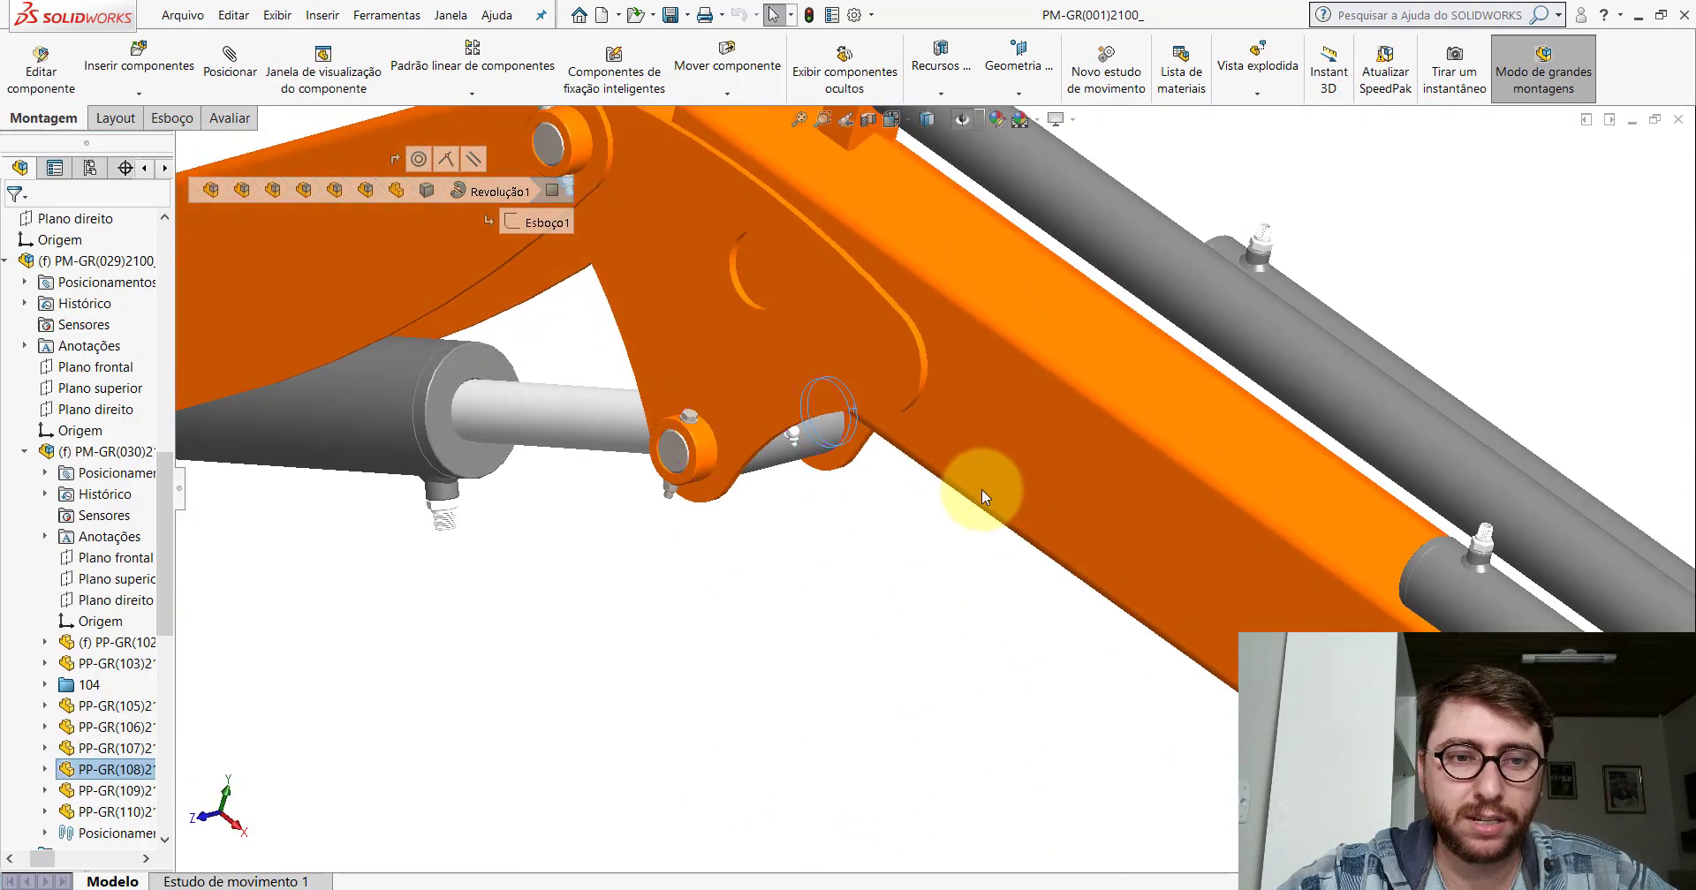
Set the full crane assembly to the isometric view and clear the selection.
key(space)
click(747, 560)
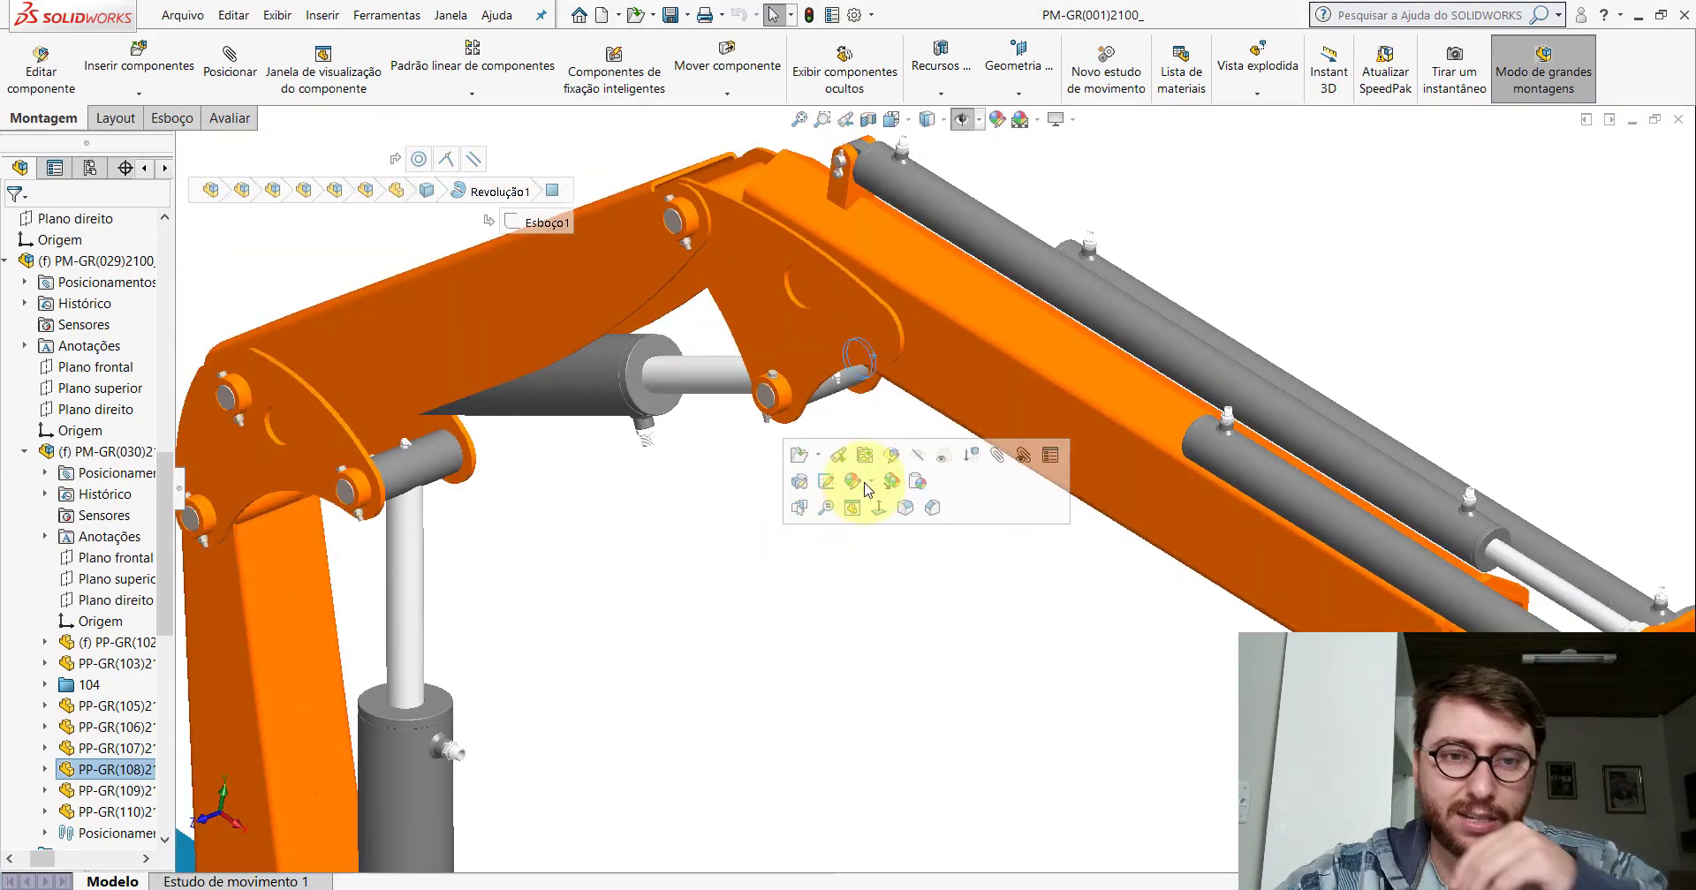
click(914, 424)
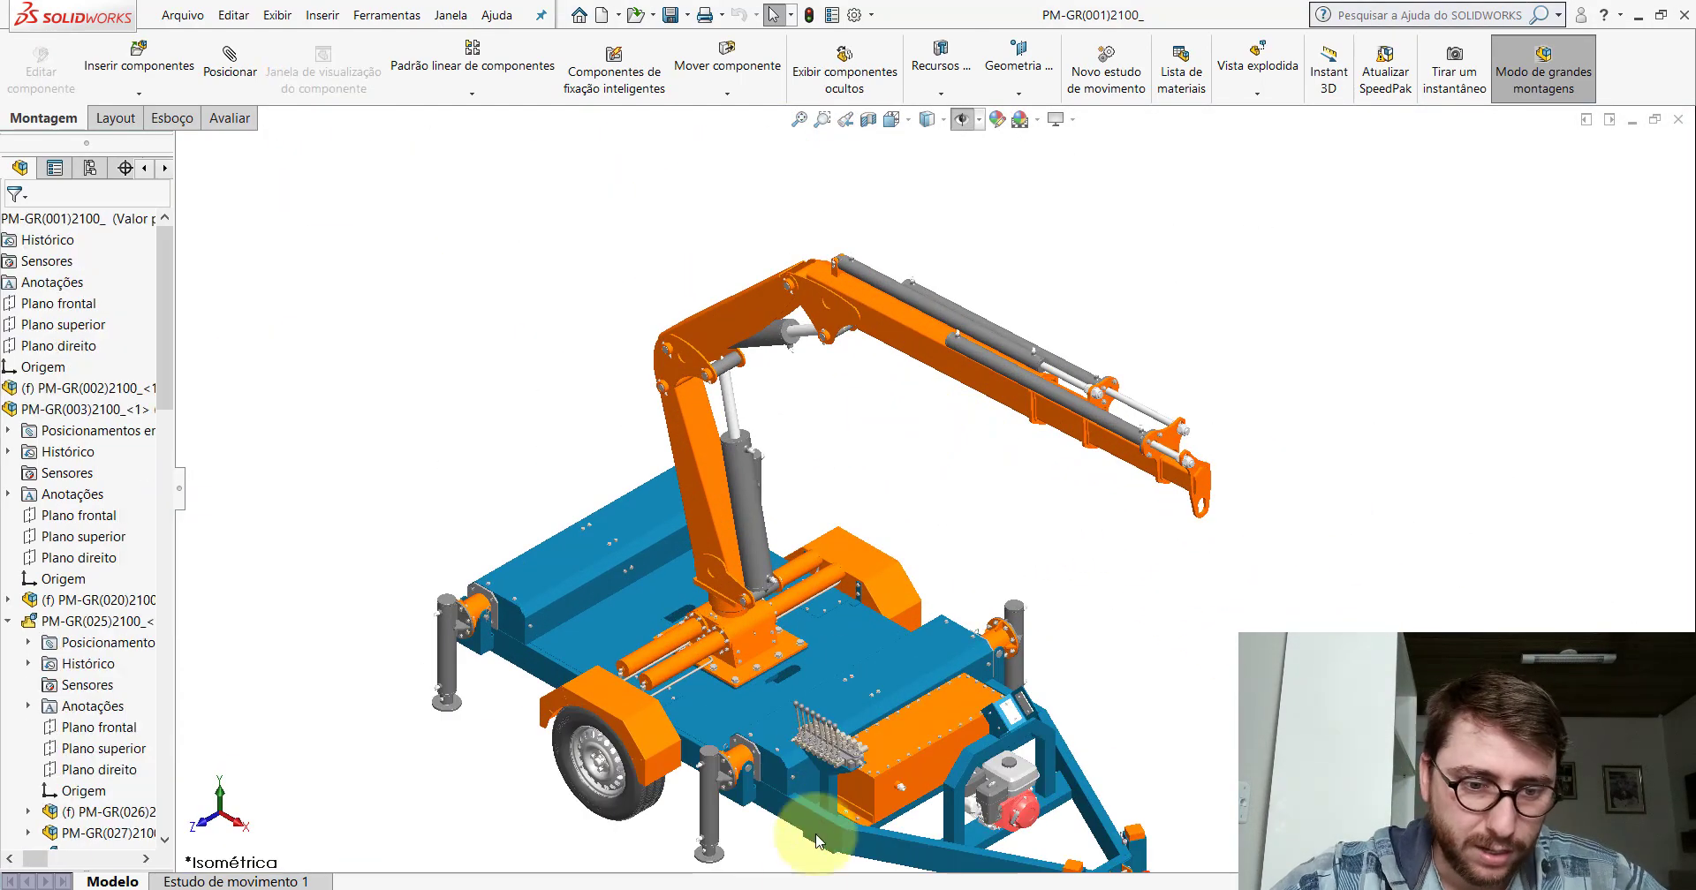
Switch to the PP-GR(108)2100 part, turn it so the smaller step faces forward and examine its stepped shape.
click(788, 889)
click(904, 840)
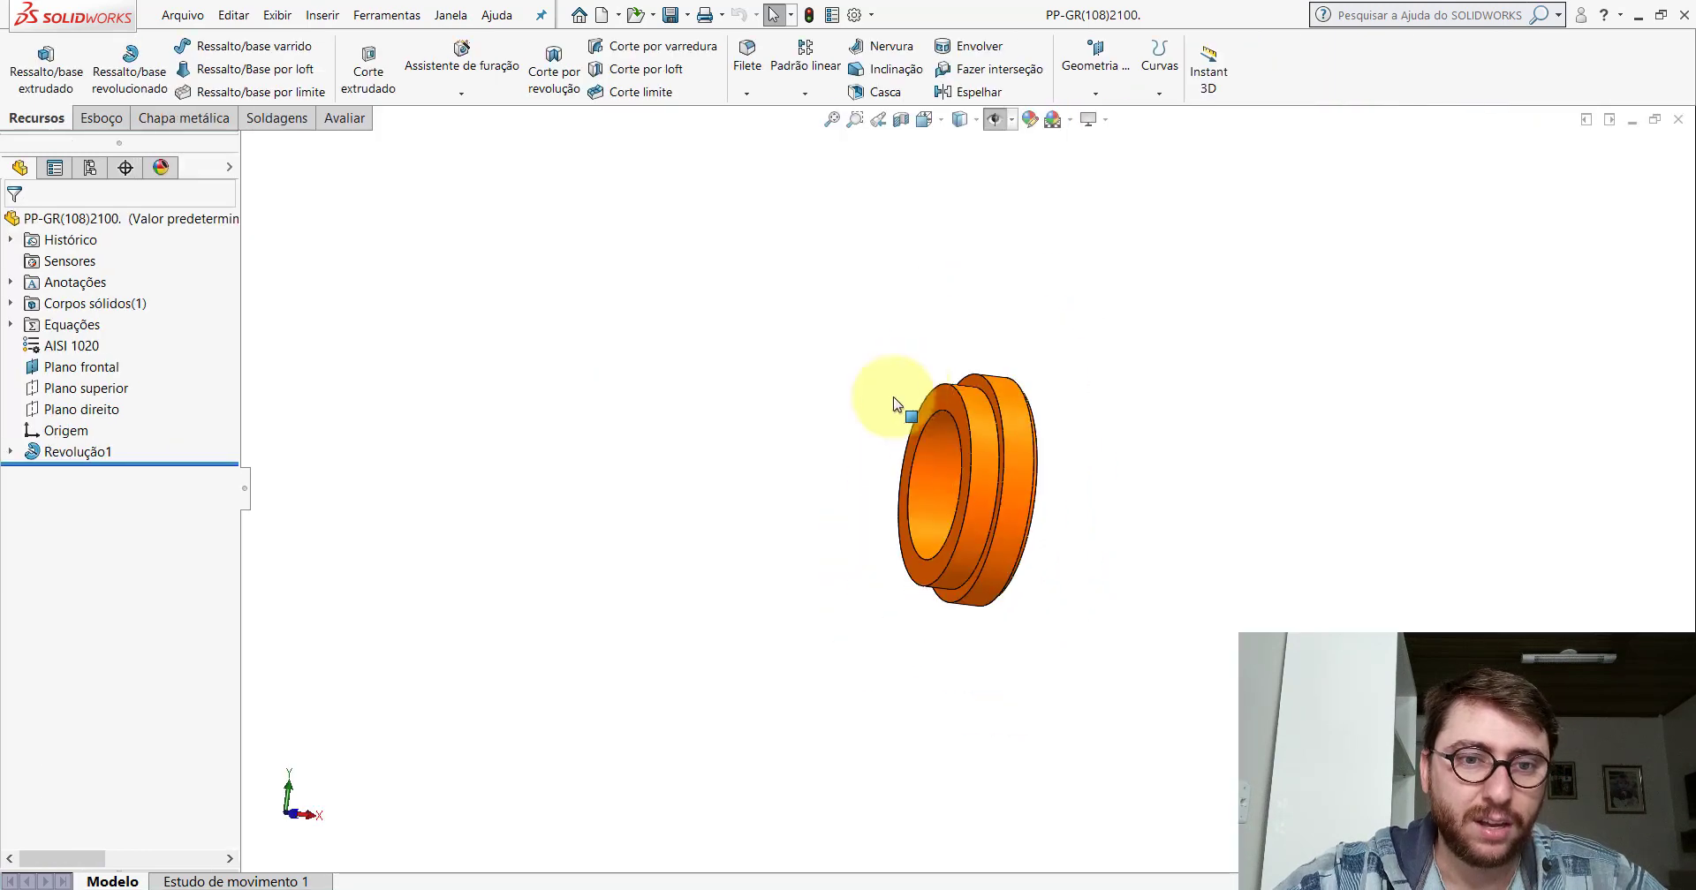
middle_drag(893, 397, 1004, 480)
key(space)
click(822, 521)
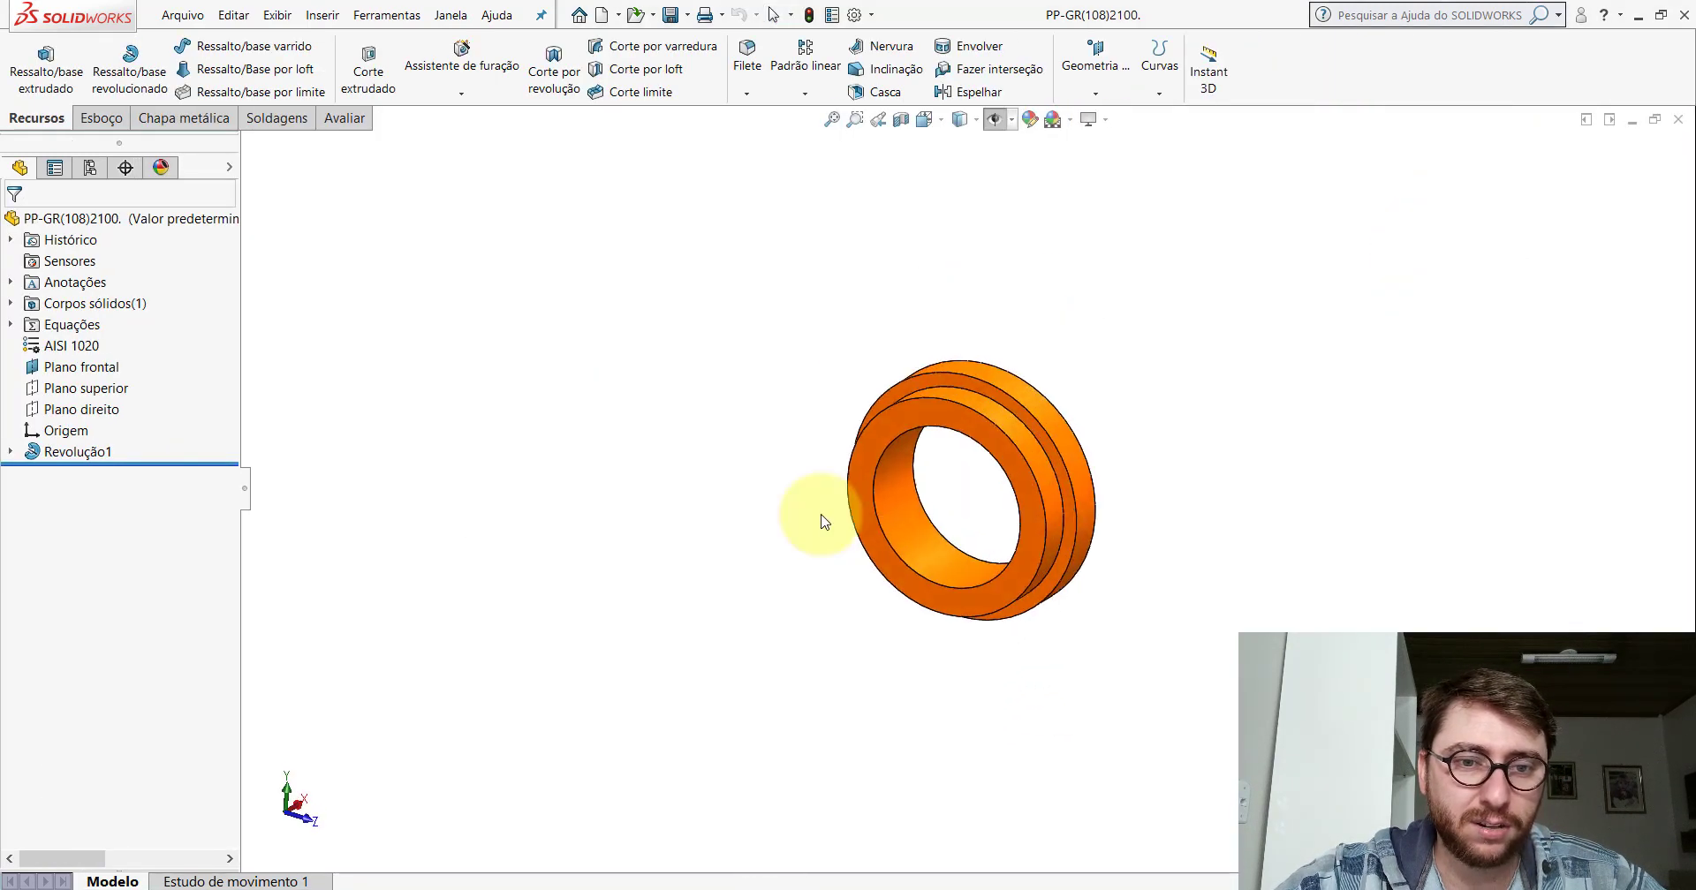
scroll(1106, 523, up, 10)
scroll(1029, 496, down, 4)
scroll(986, 512, down, 6)
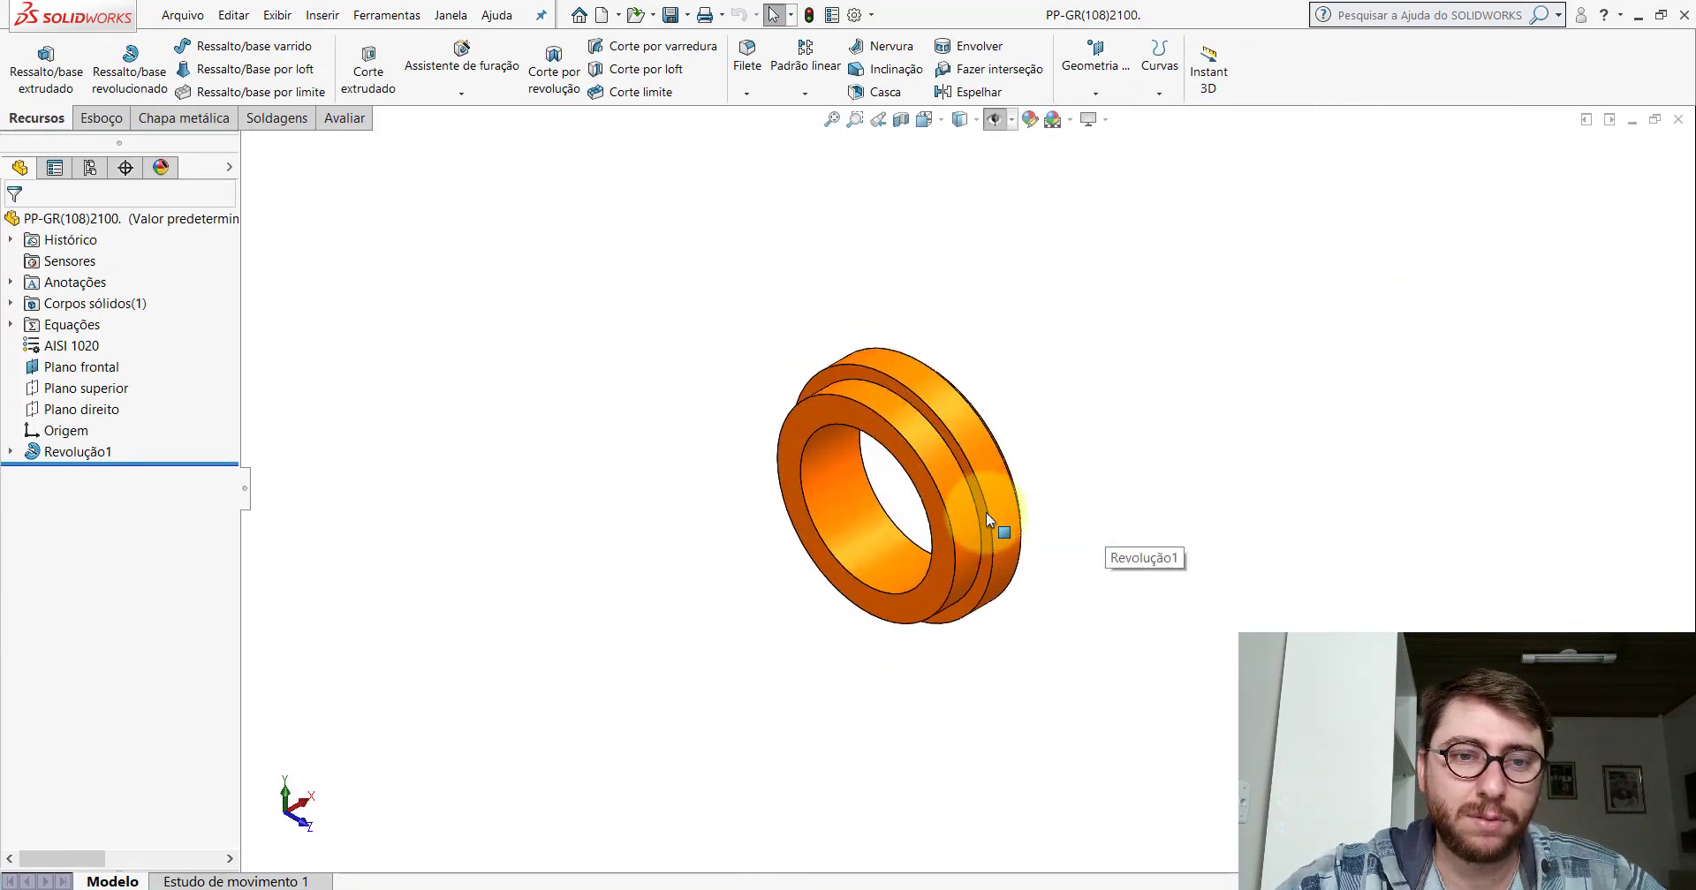
scroll(1097, 474, up, 5)
scroll(957, 763, down, 2)
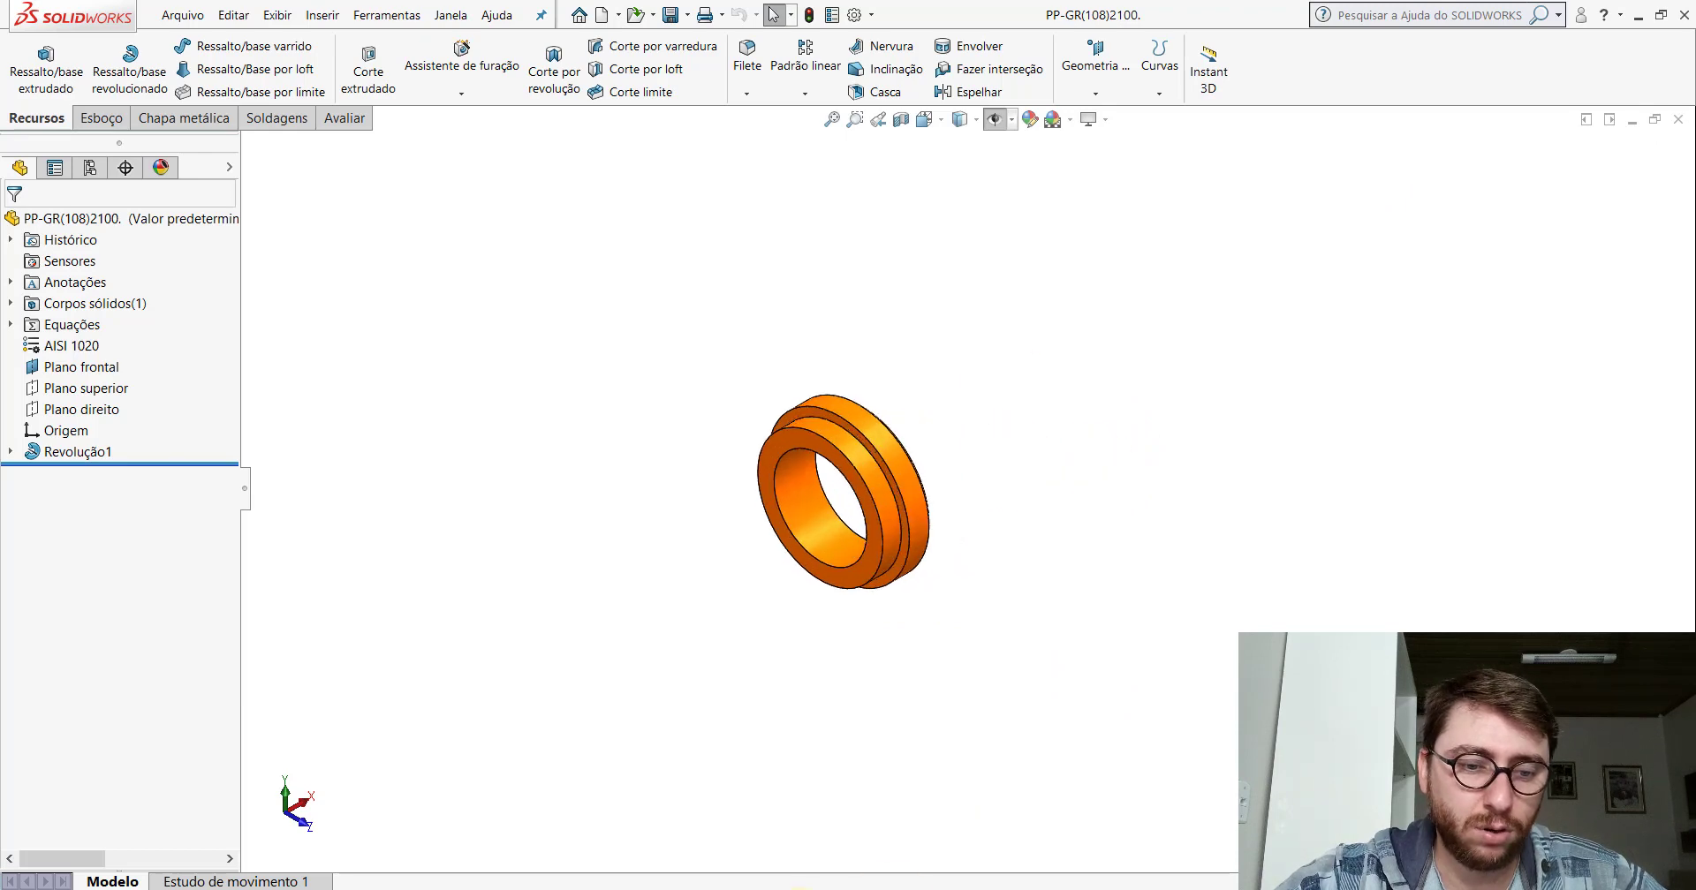
Look at the whole crane in the PM-GR(001)2100_ assembly and return to the PP-GR(108)2100 part.
click(698, 817)
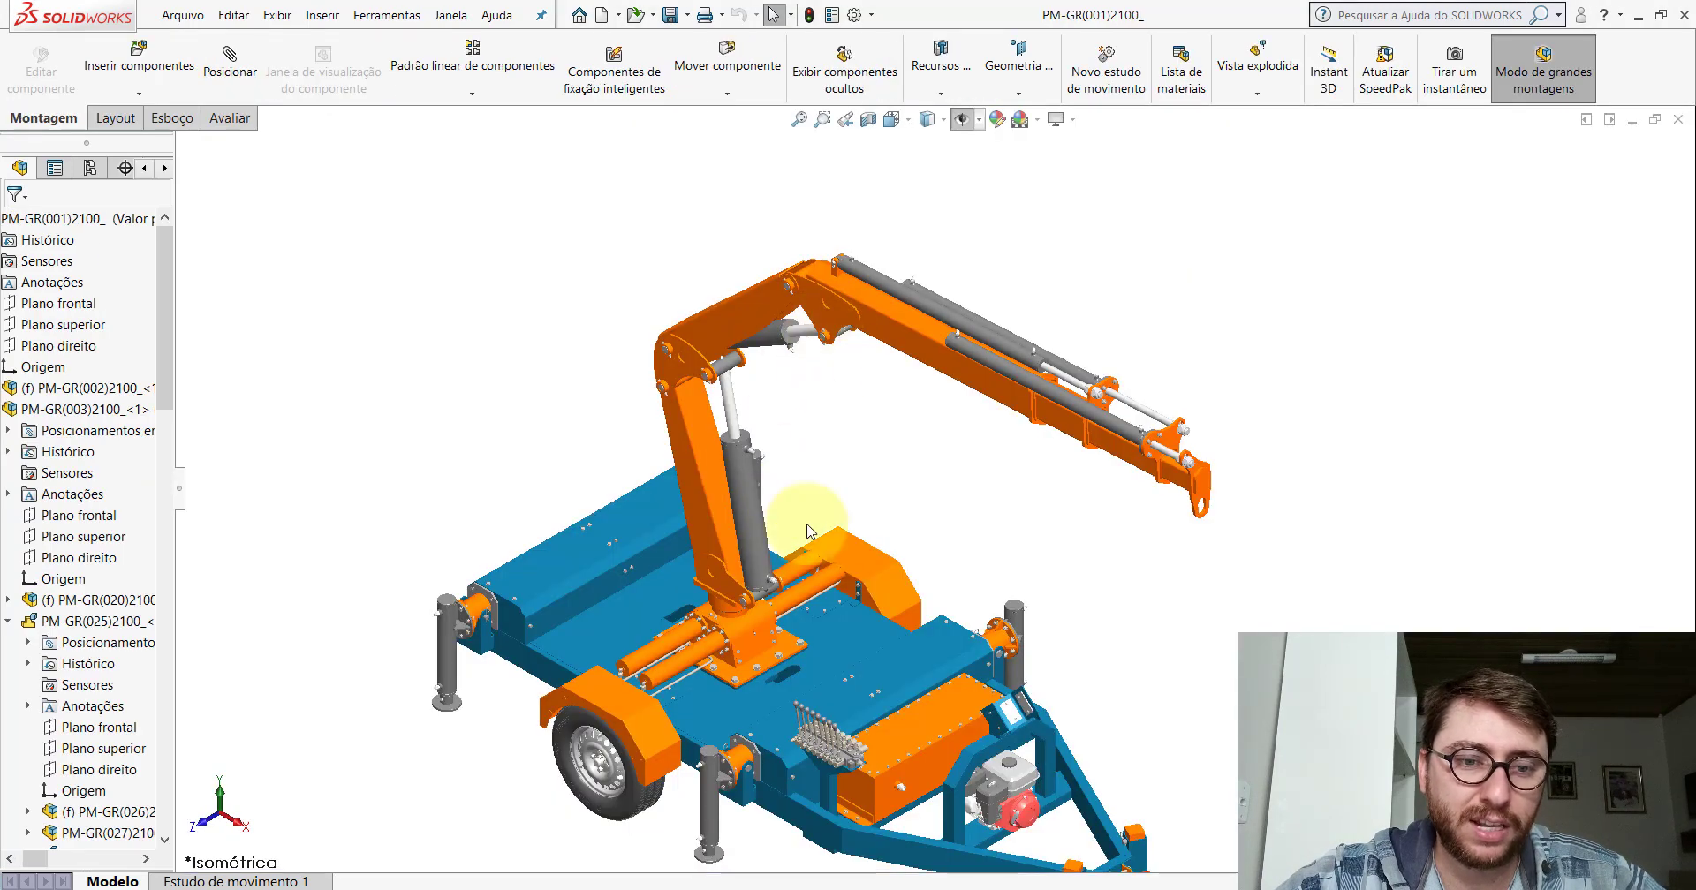
scroll(928, 548, up, 3)
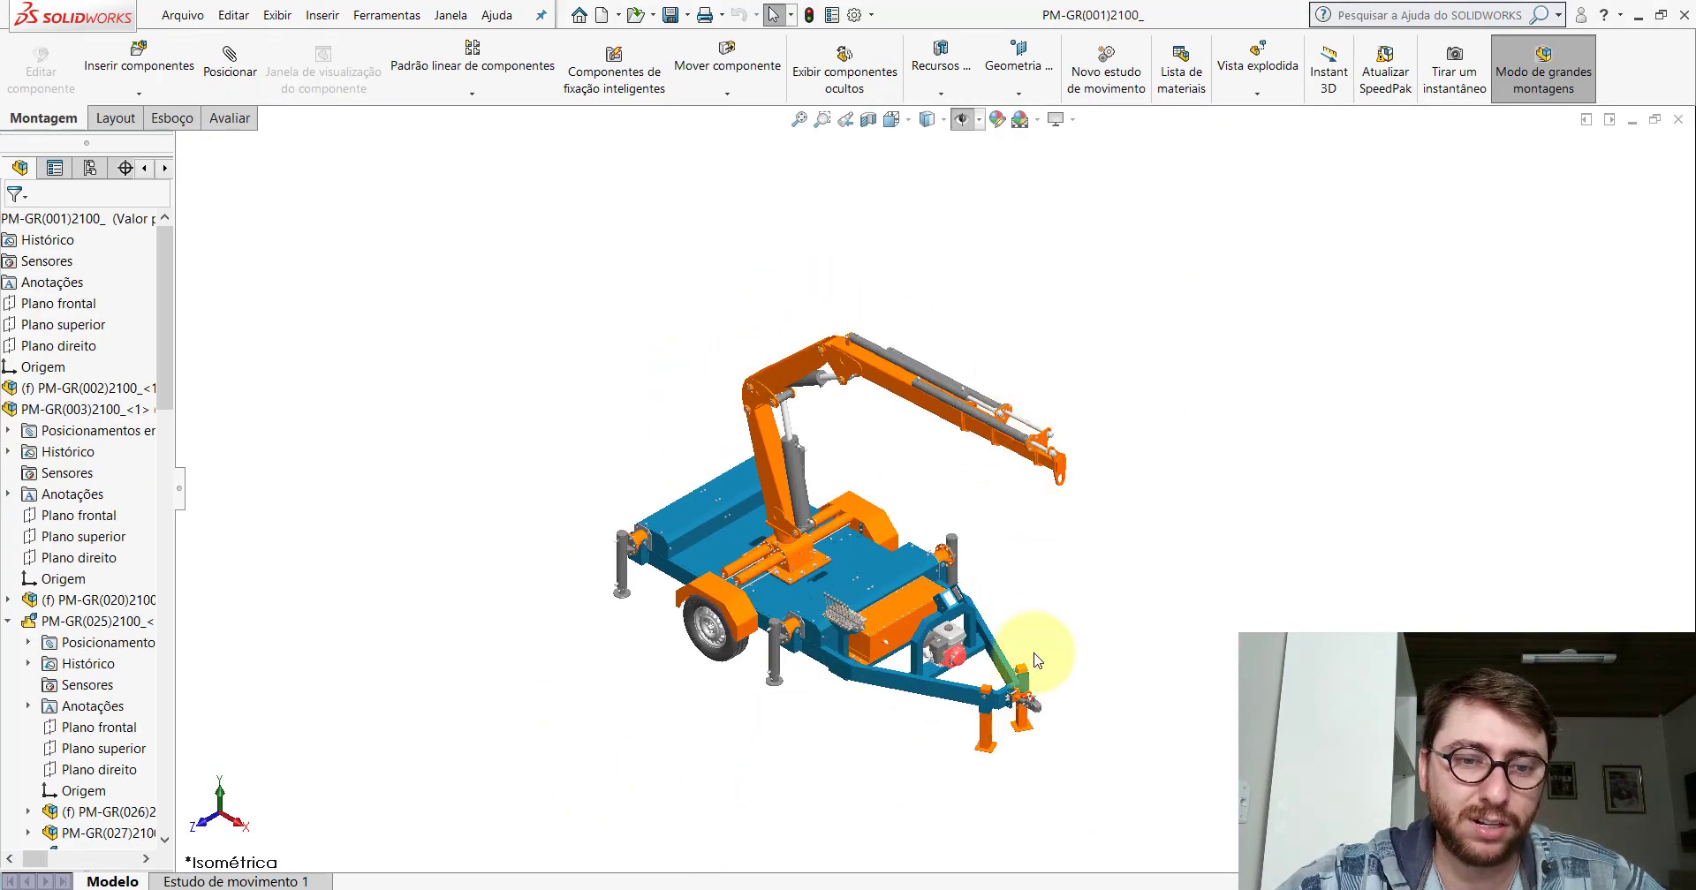
mouse_move(807, 883)
click(919, 822)
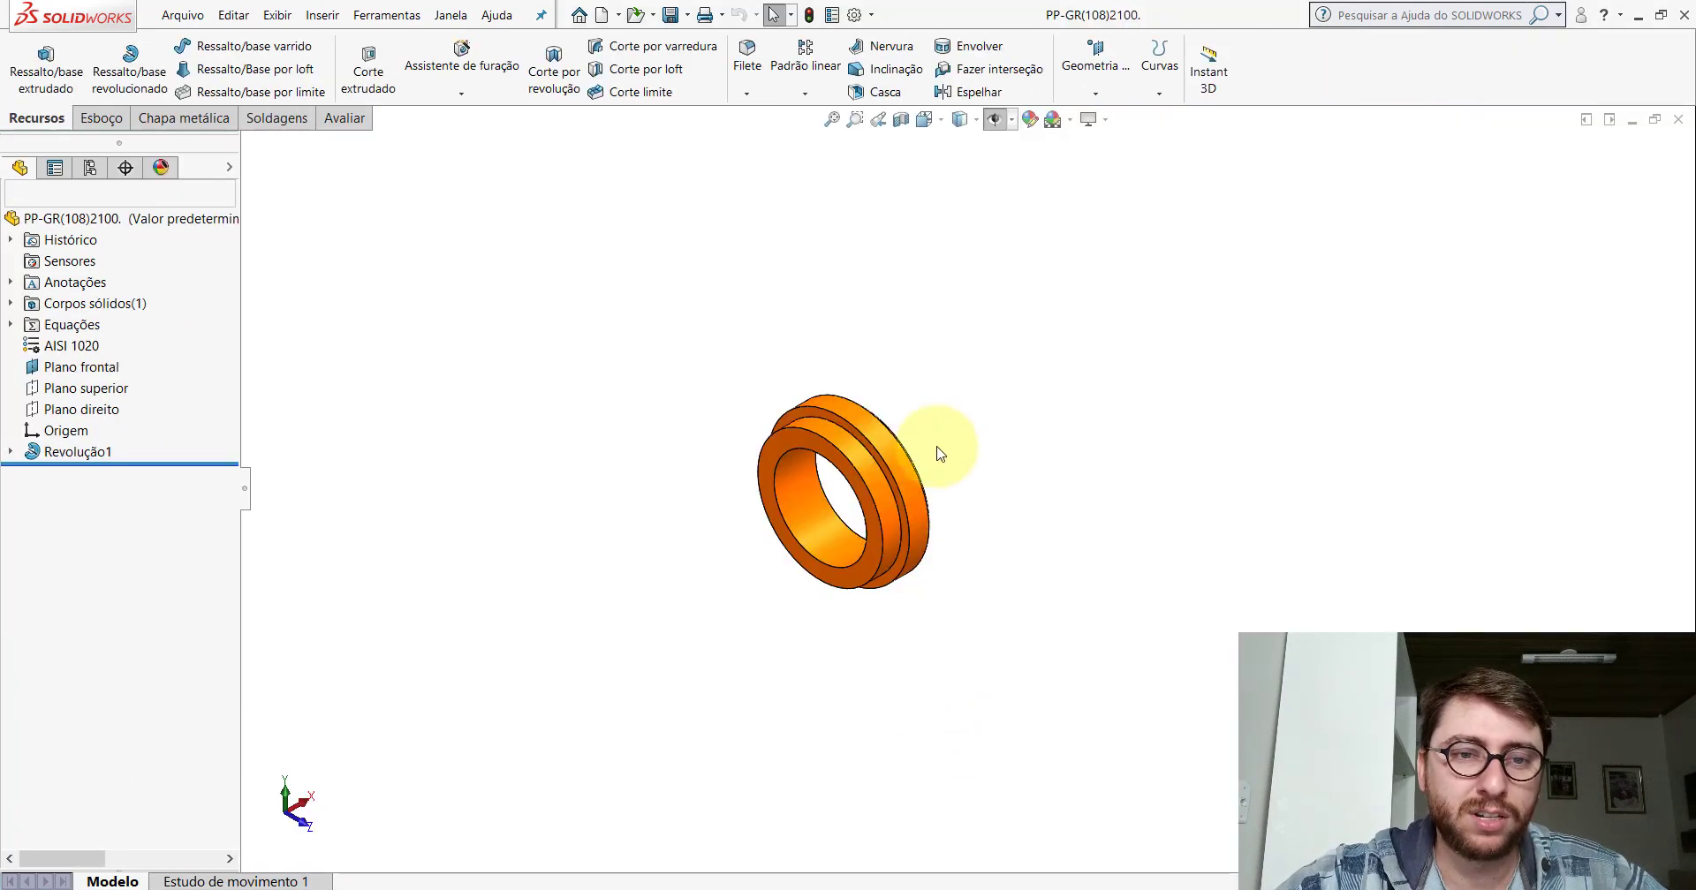
Create a new part and start a sketch on its right plane (Plano direito).
click(601, 16)
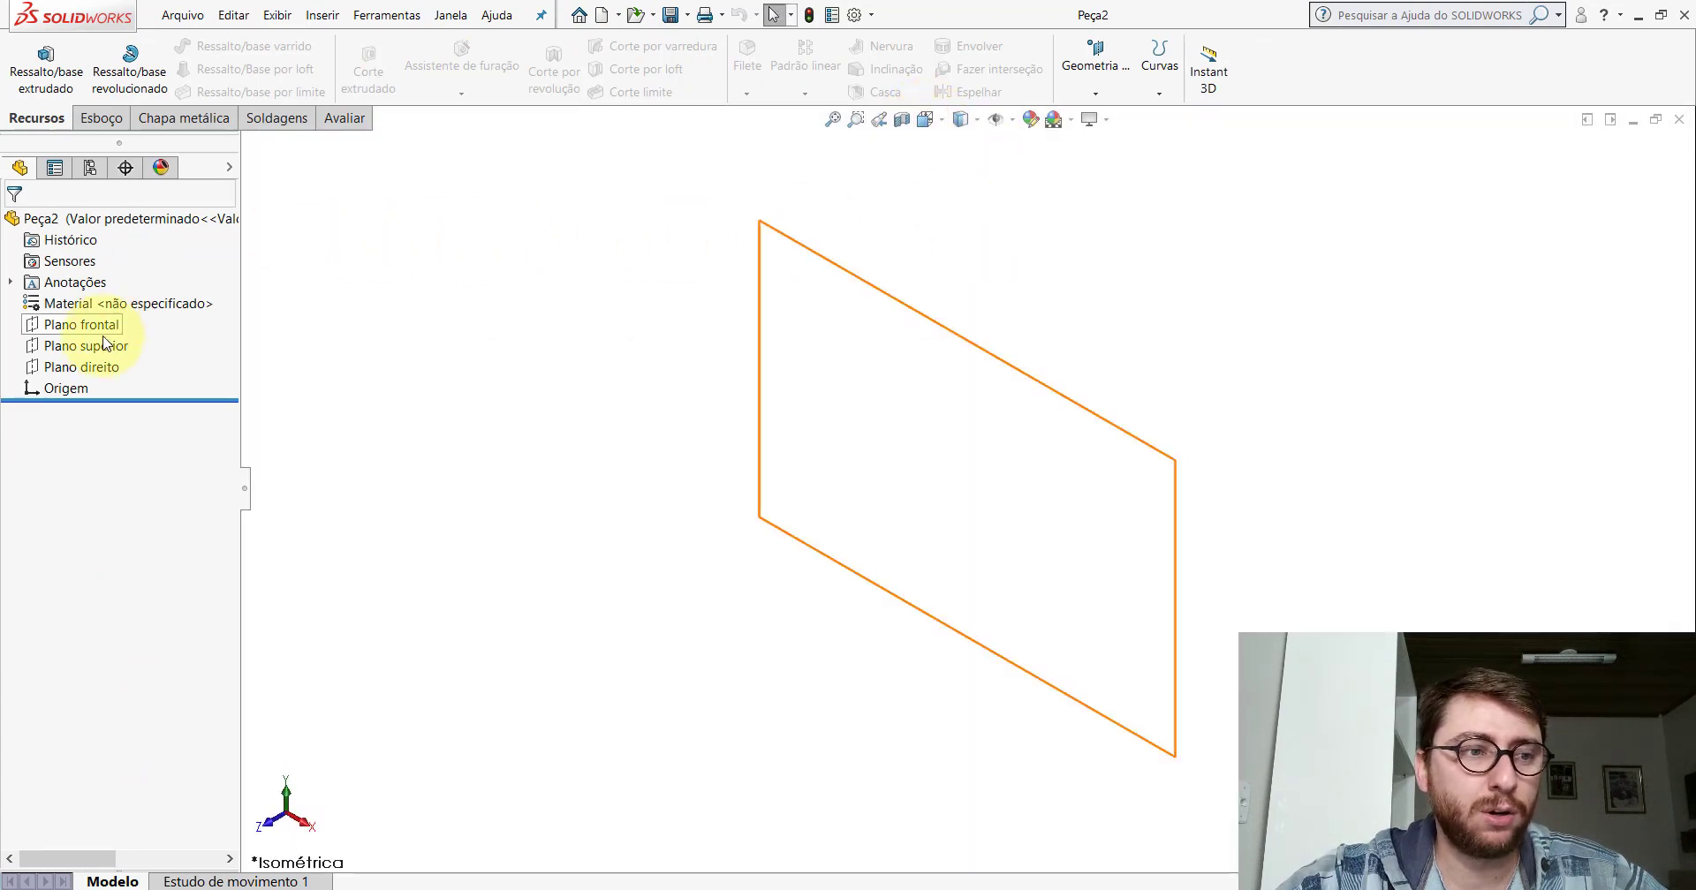
click(93, 372)
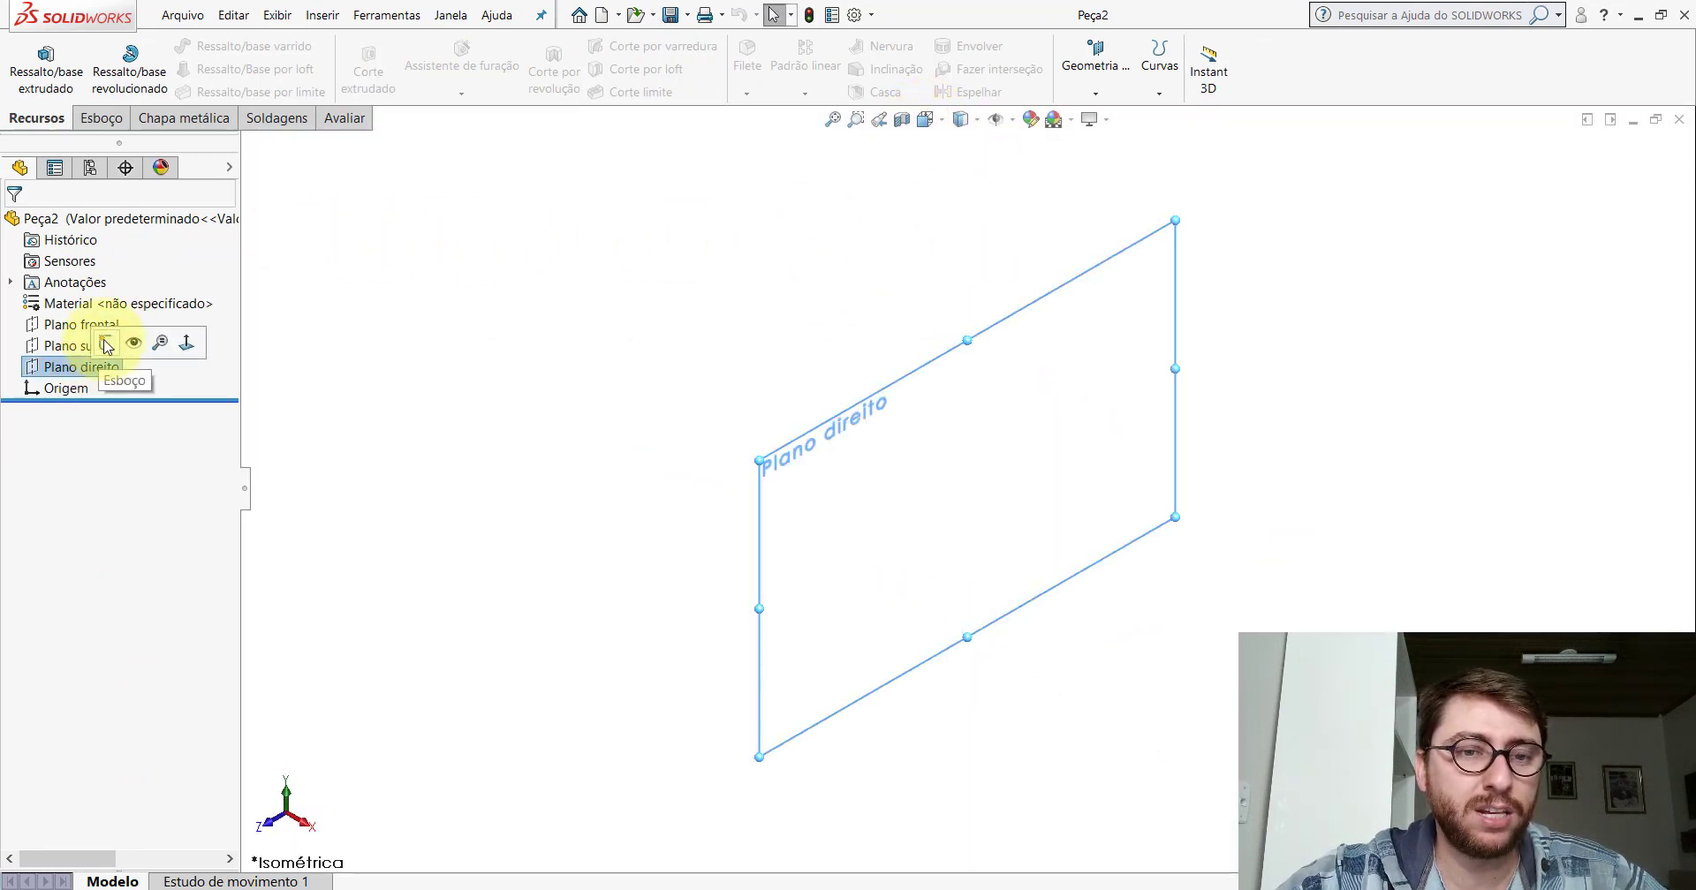
click(105, 345)
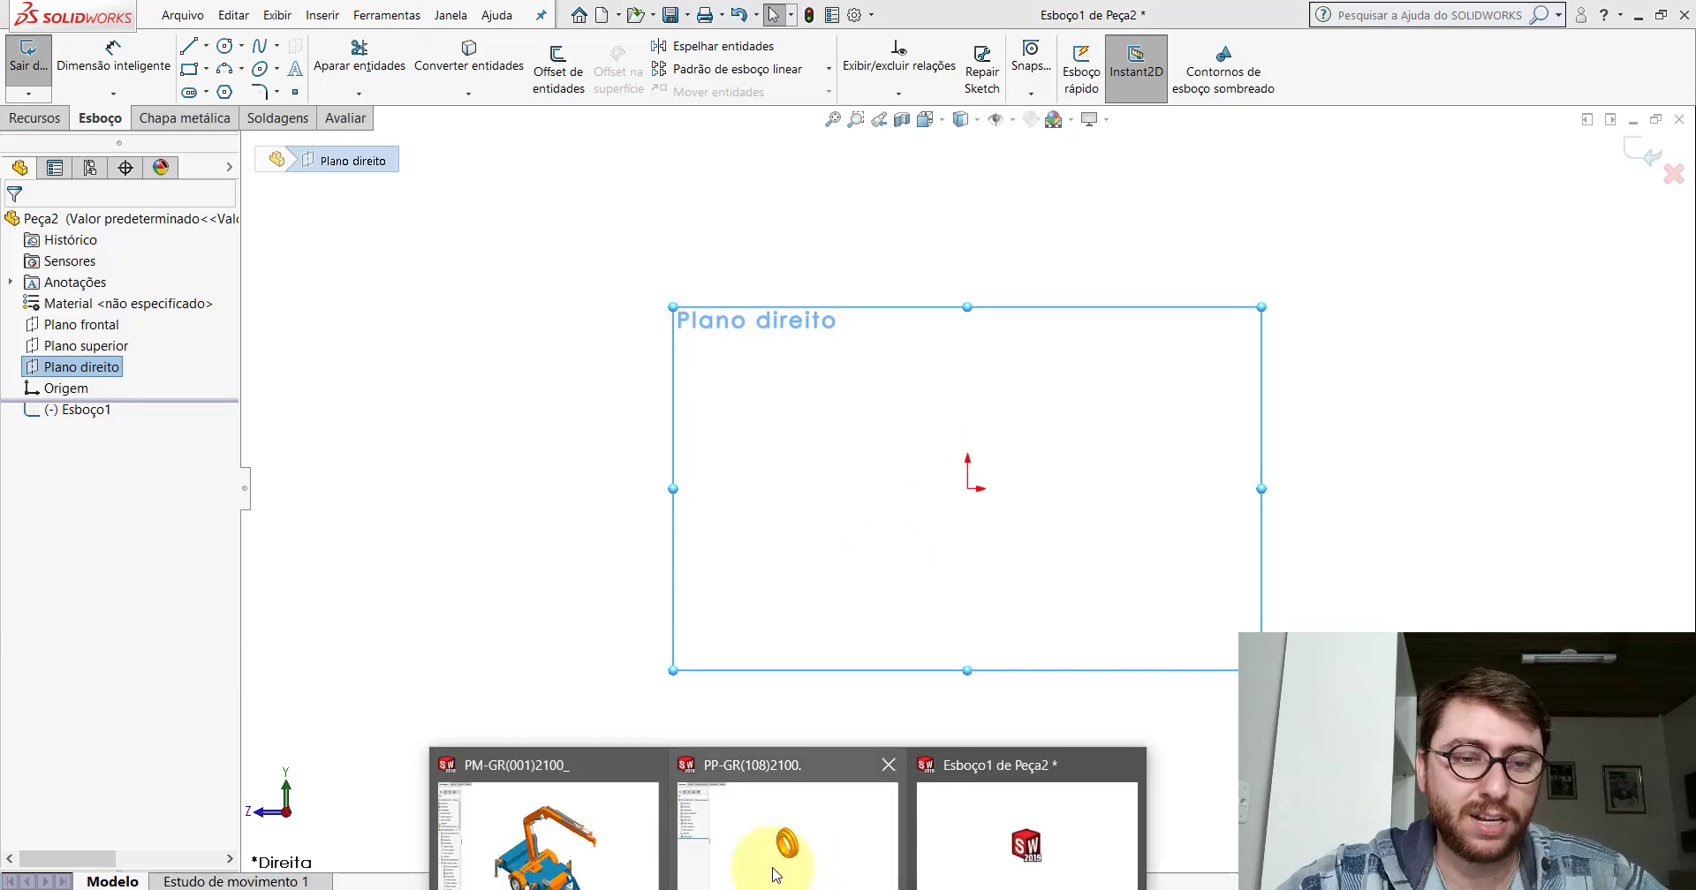
Switch to the PP-GR(108)2100 reference part and examine the ring's large and small outer faces and its side profile.
click(776, 875)
scroll(867, 460, down, 3)
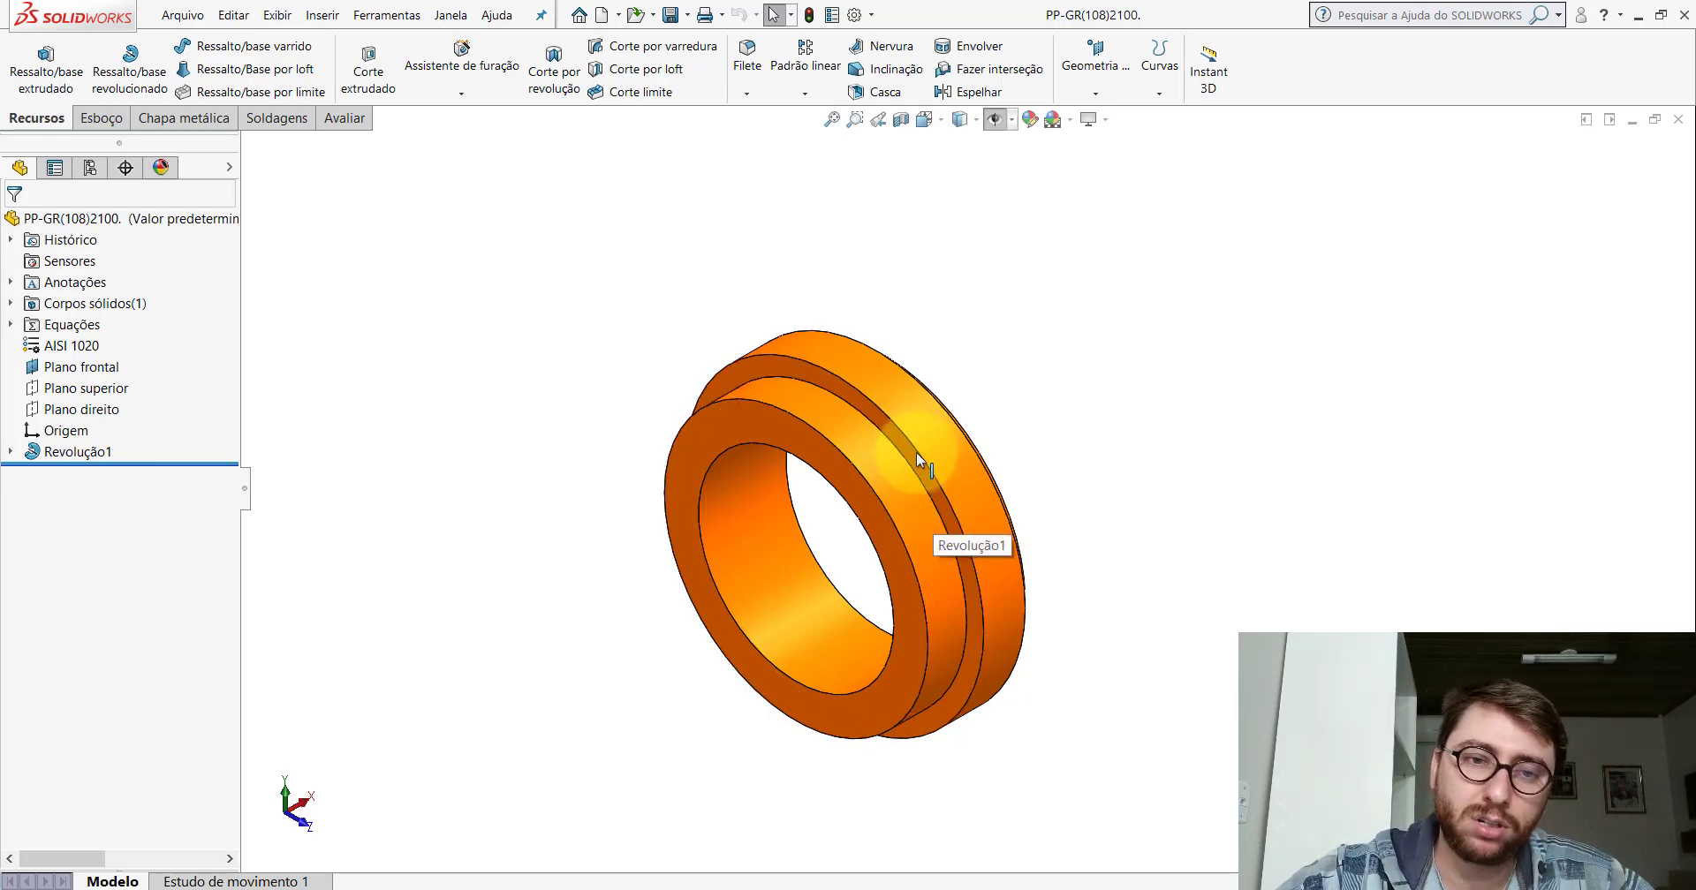
click(896, 392)
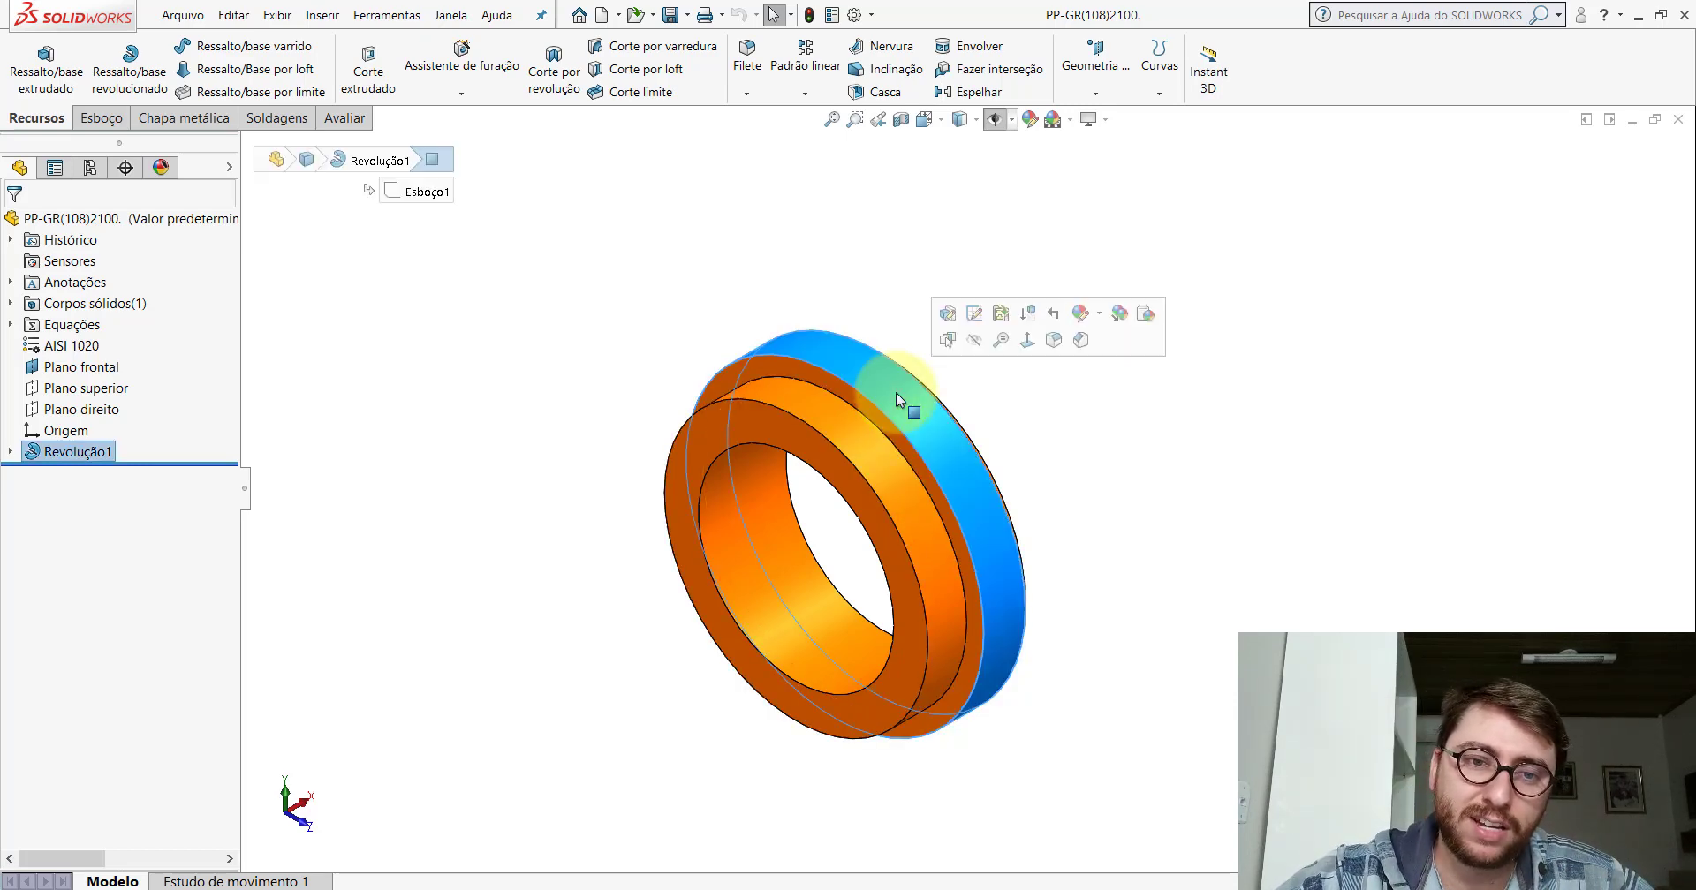
click(839, 431)
middle_drag(840, 431, 729, 446)
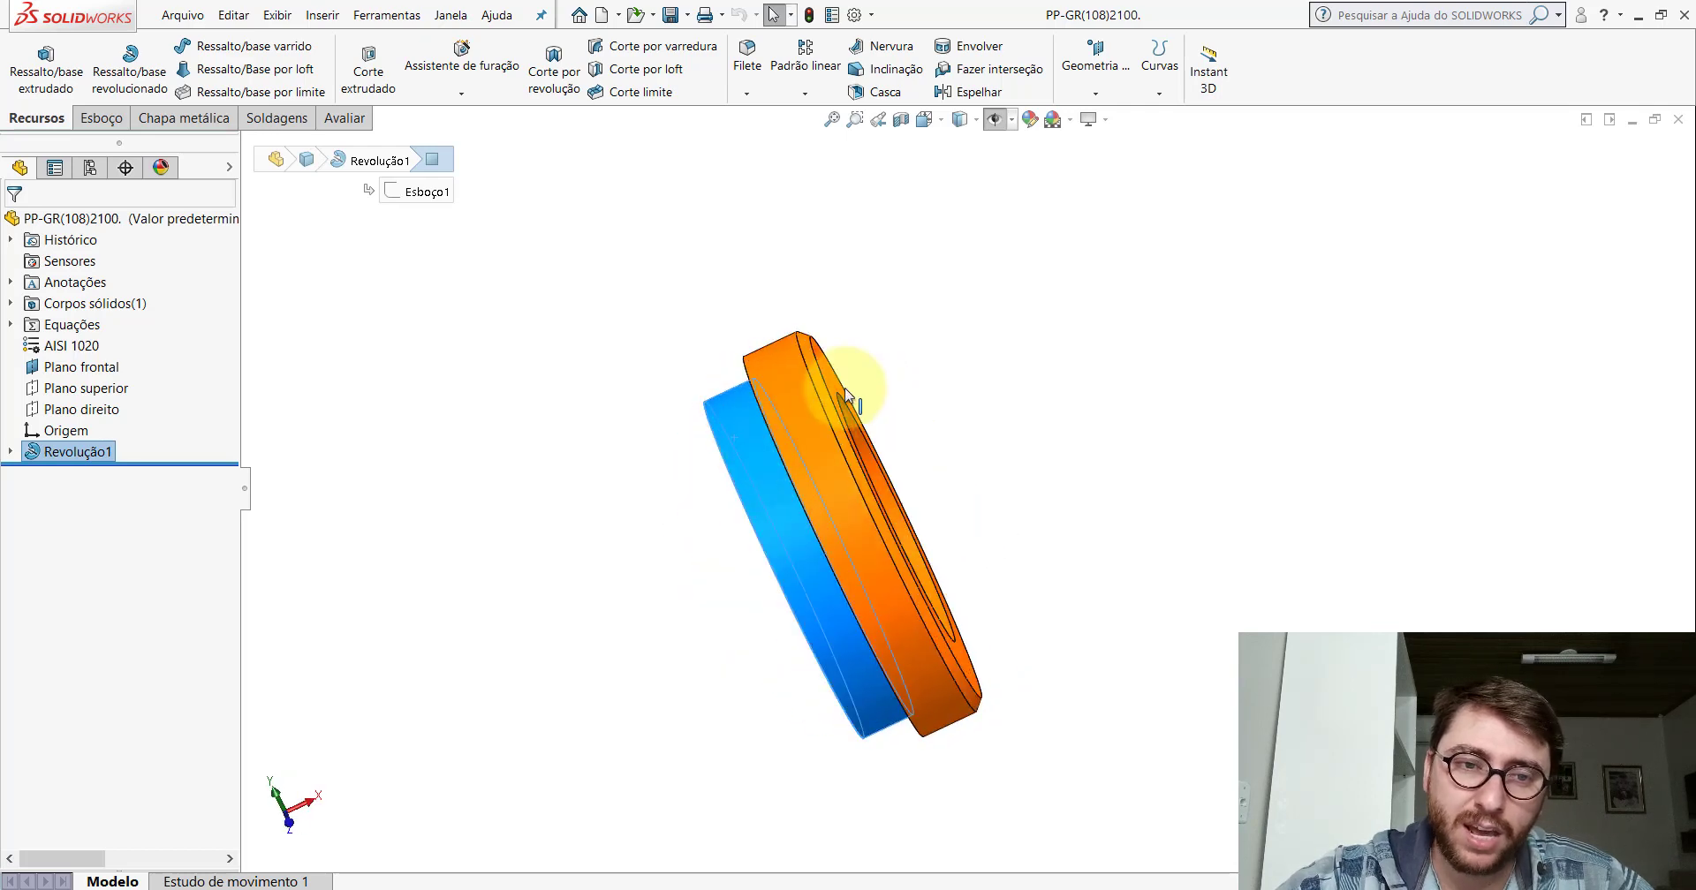
scroll(845, 395, down, 3)
scroll(840, 422, up, 5)
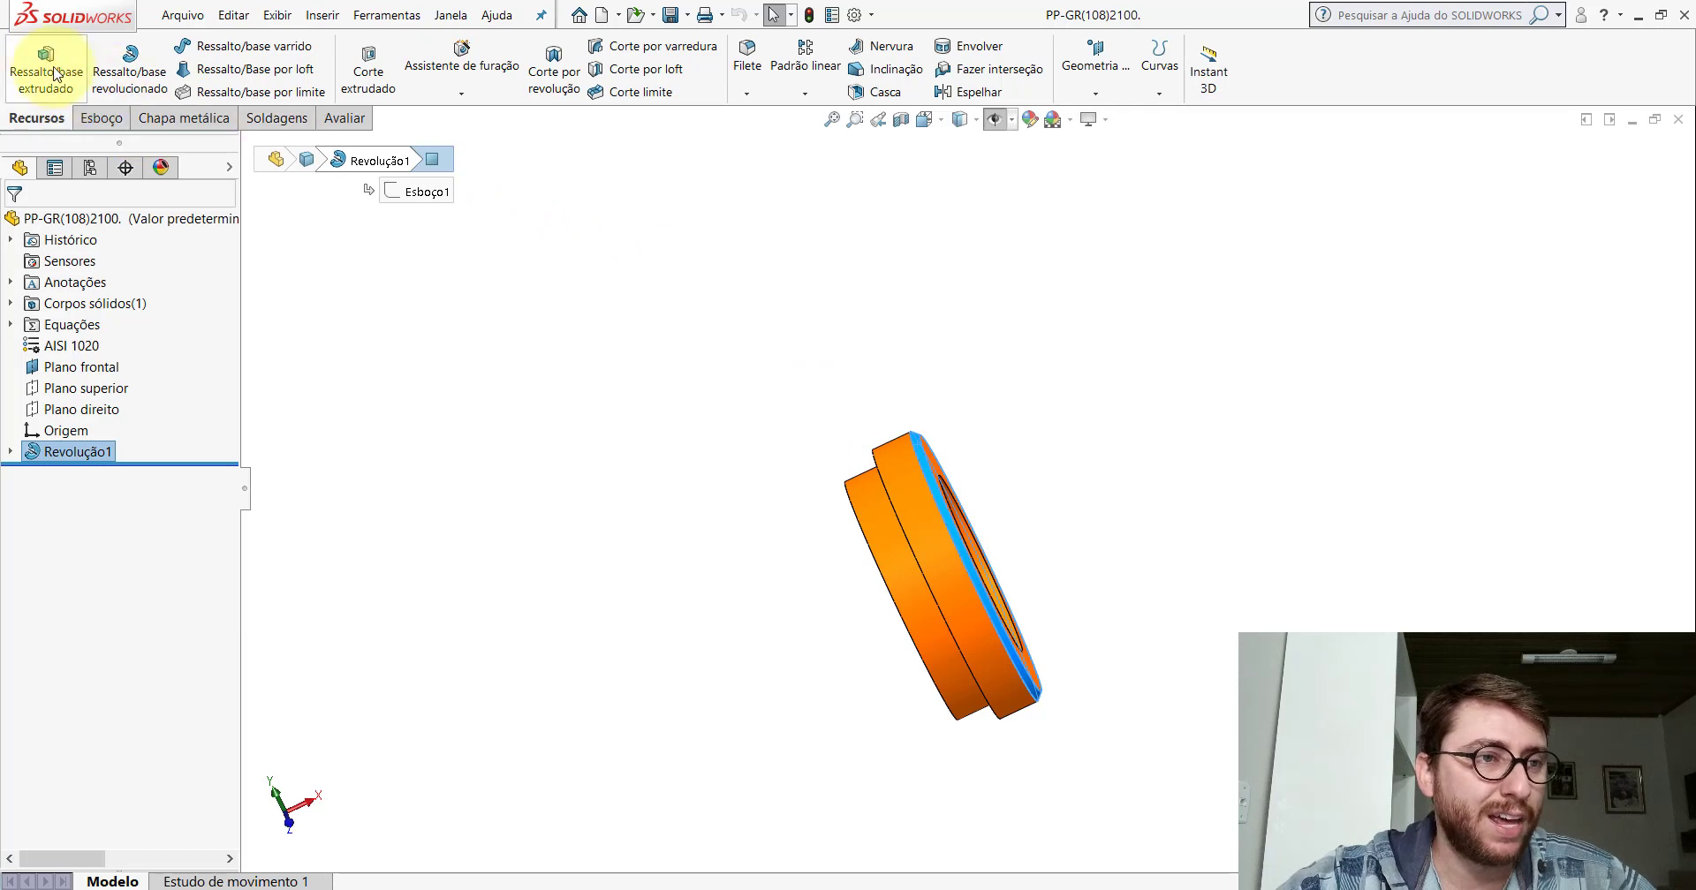
Reorient the reference ring to an isometric view with the smaller step facing forward and clear the selection.
click(924, 120)
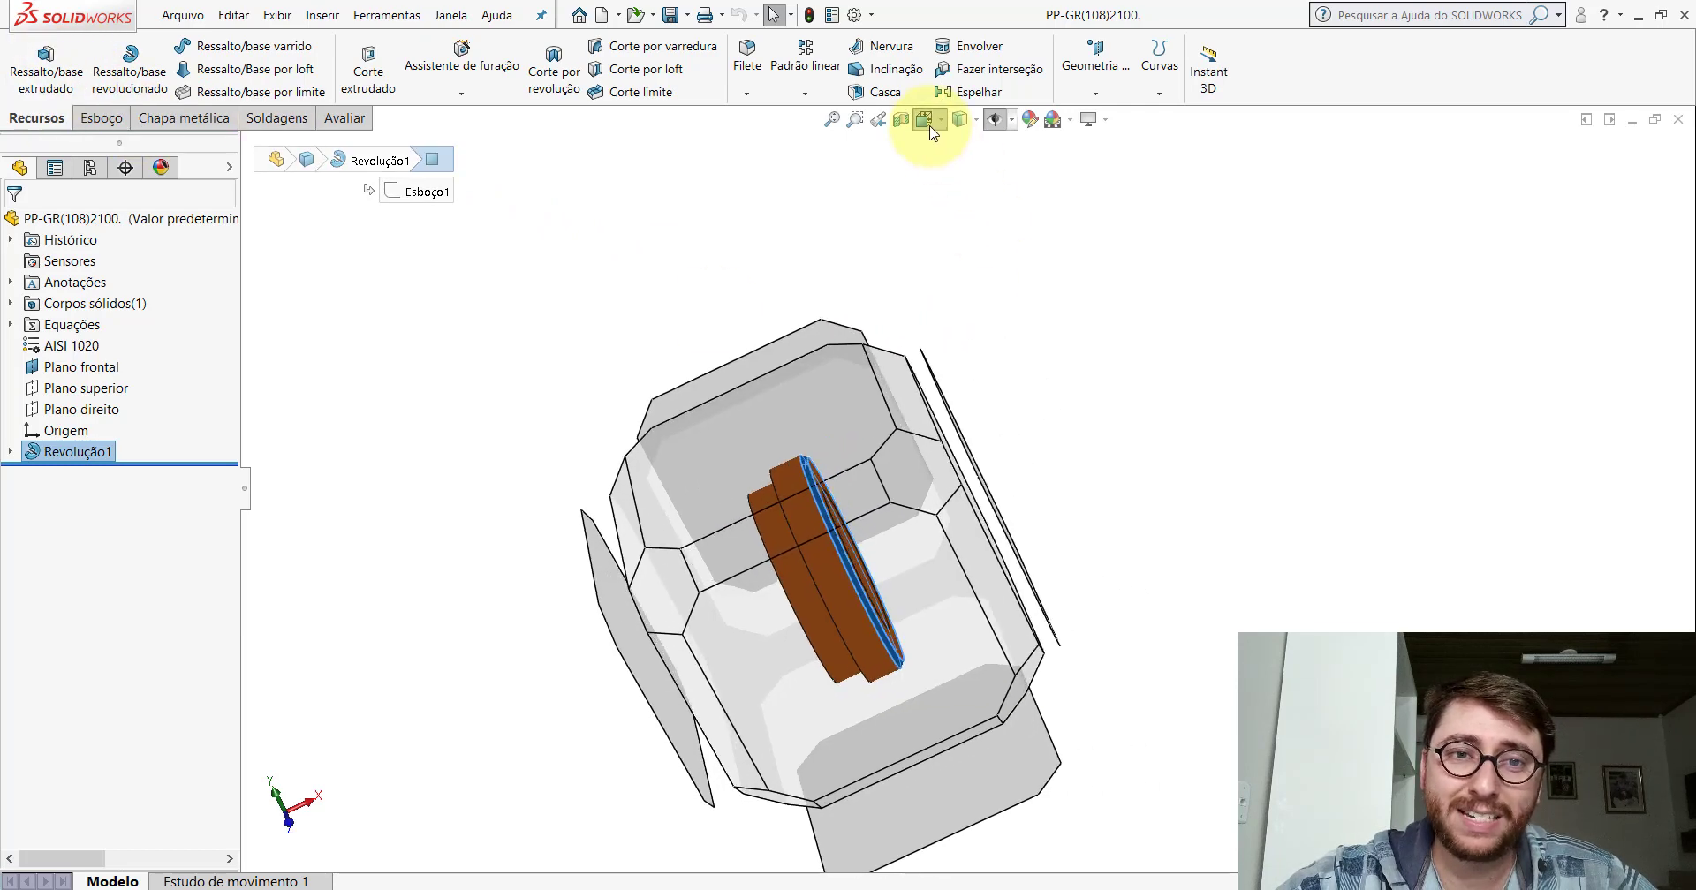
click(1024, 166)
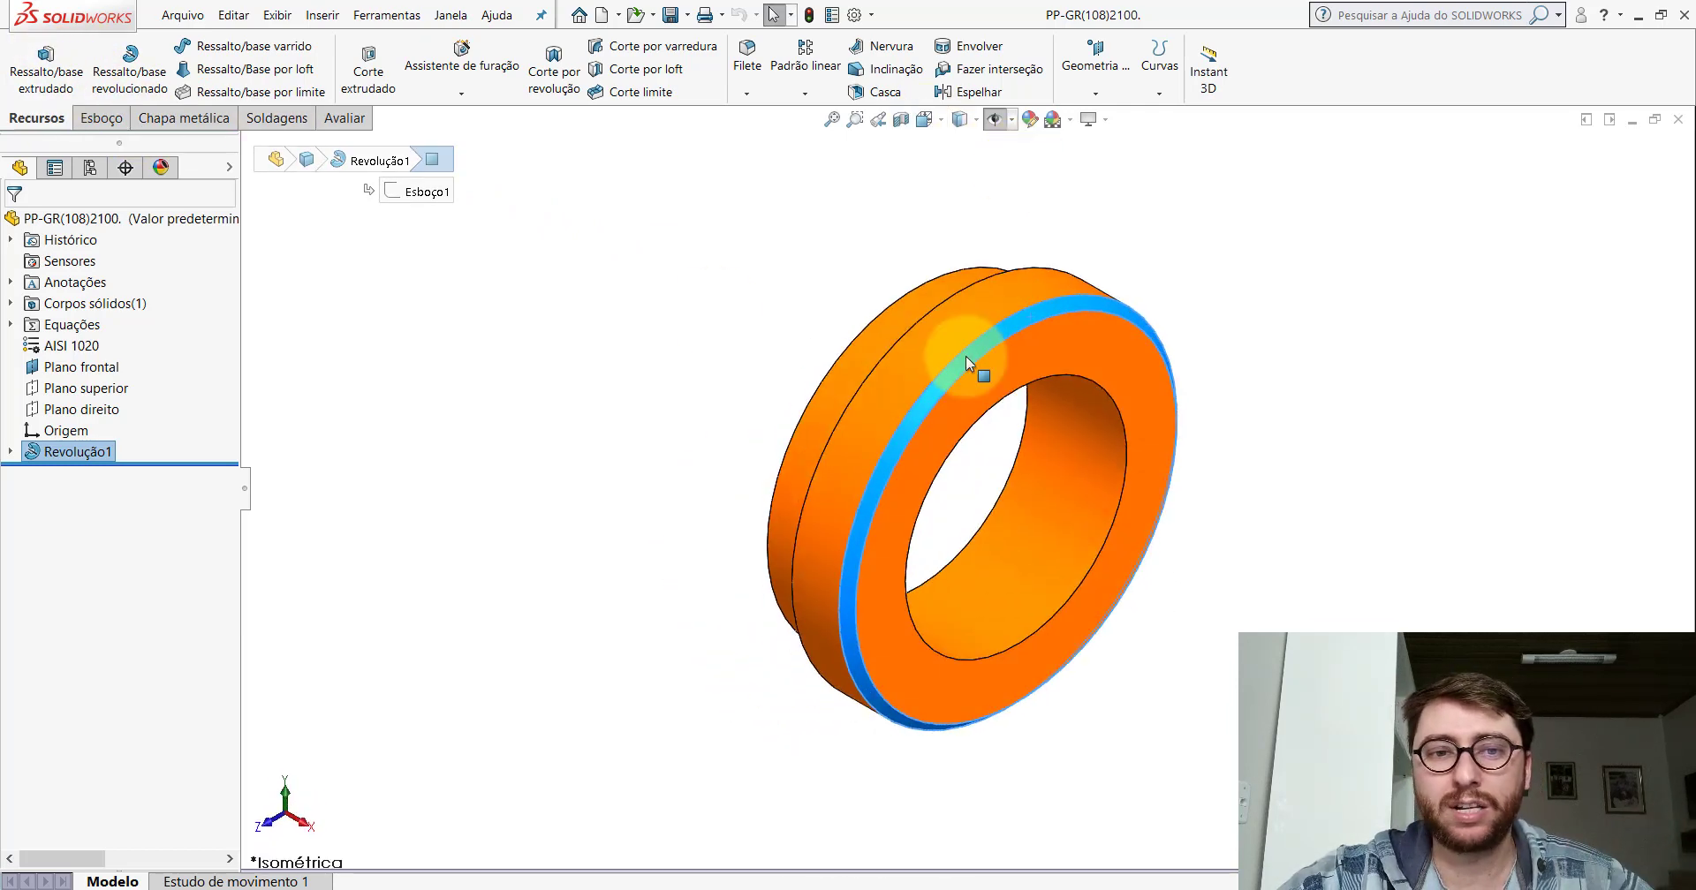
middle_drag(967, 357, 1132, 431)
key(space)
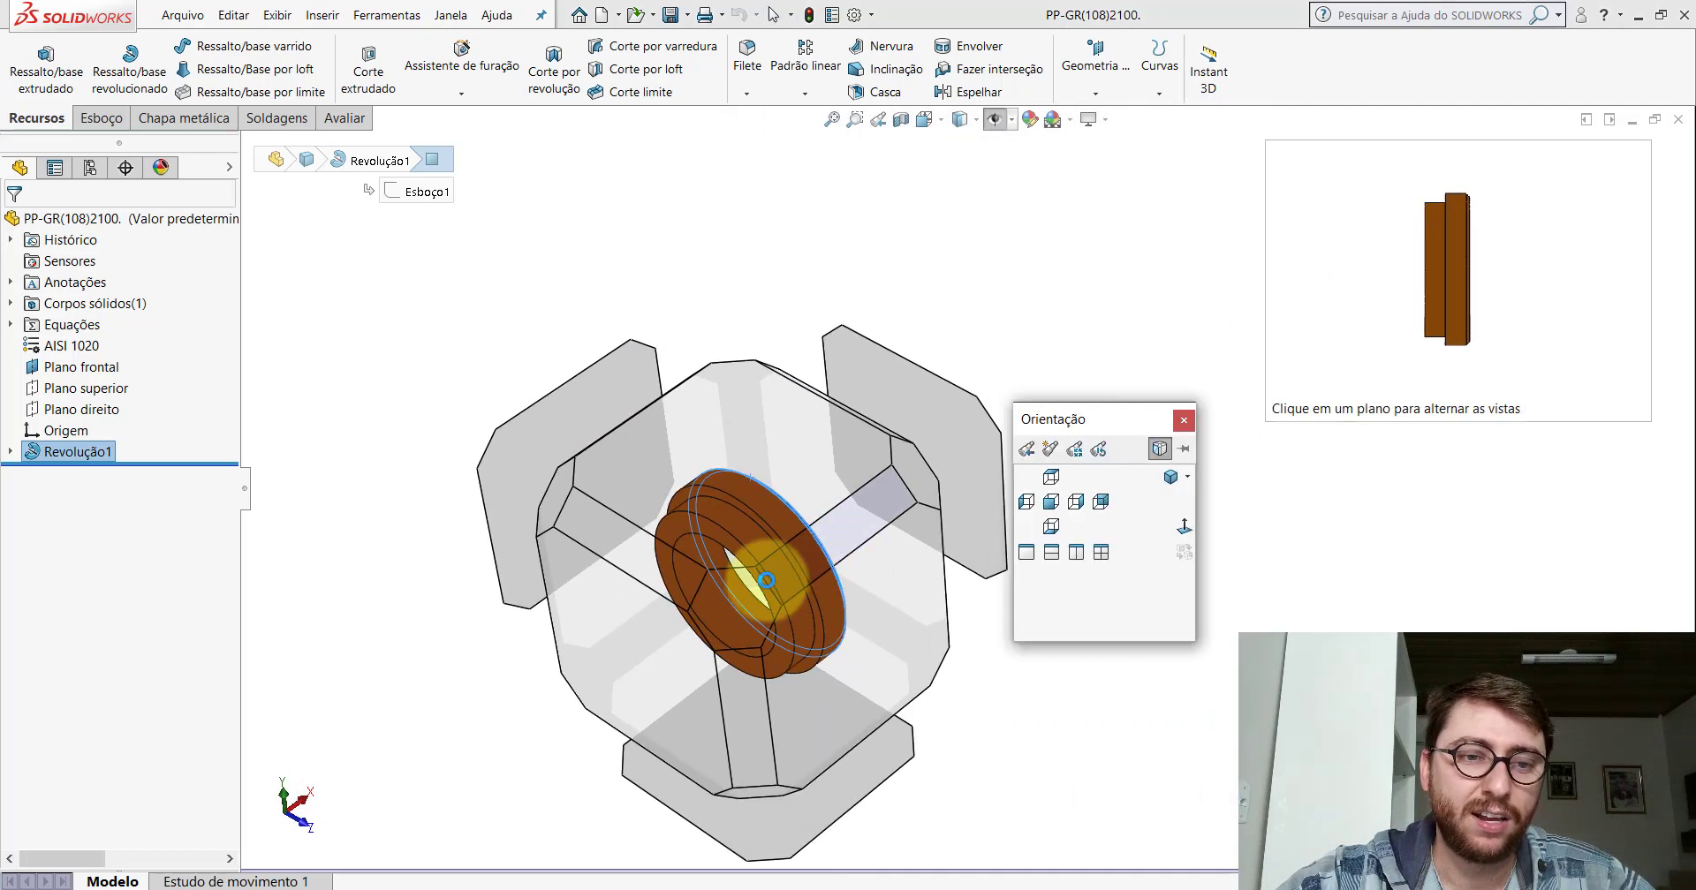
click(738, 590)
click(1244, 390)
Examine the ring up close and check how its right plane lies relative to the two steps.
scroll(1256, 419, up, 3)
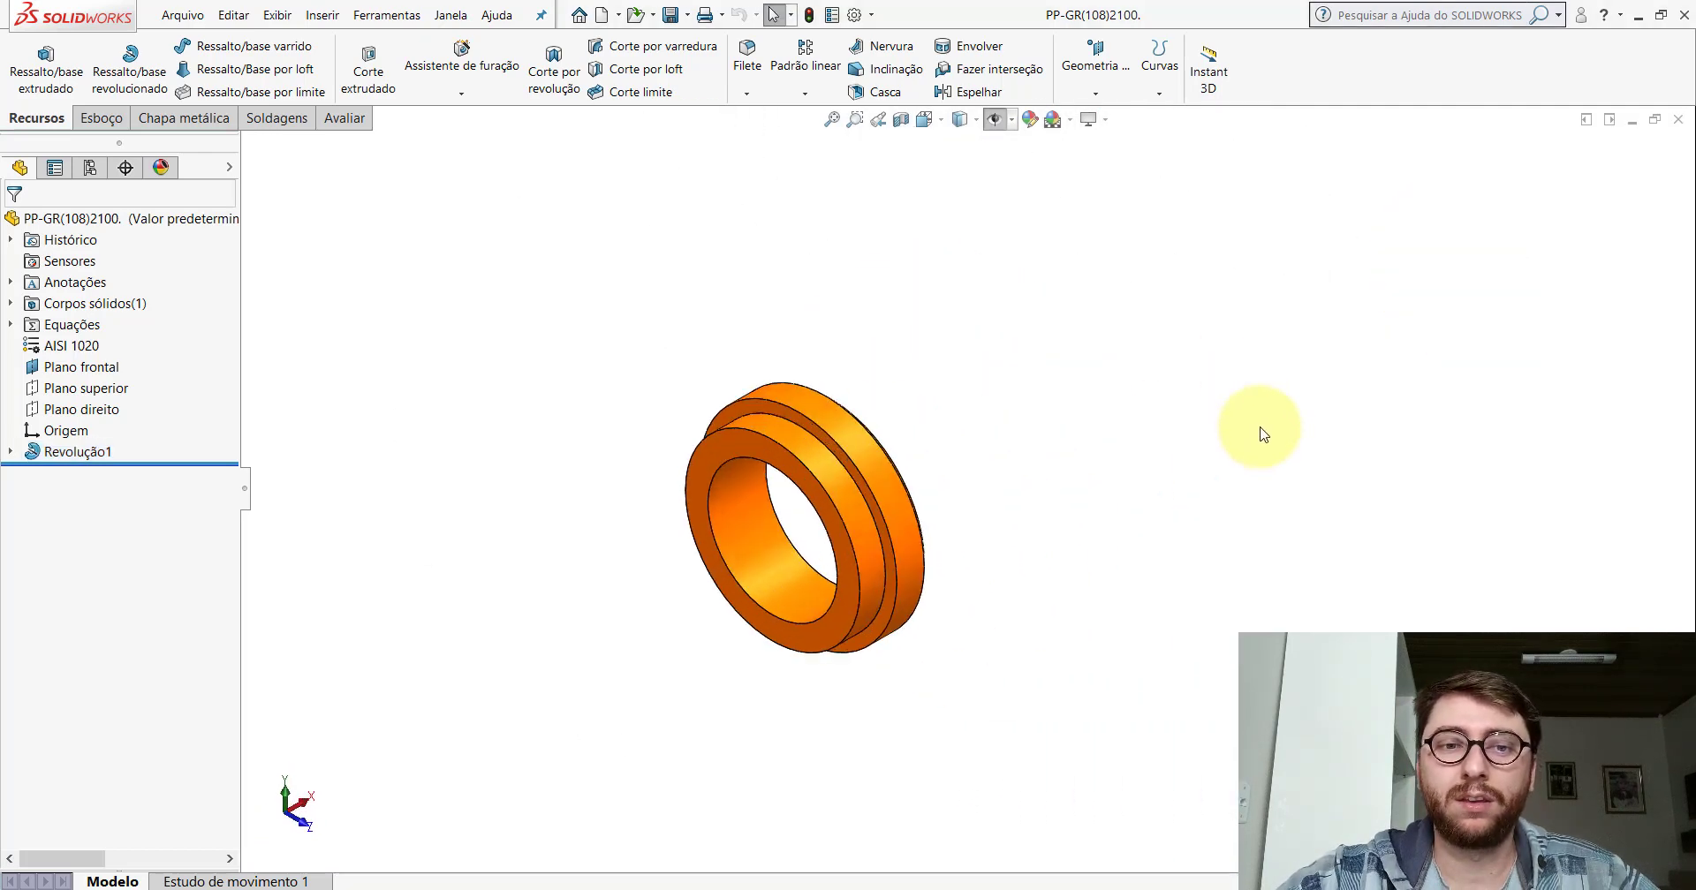
scroll(1259, 426, down, 1)
scroll(871, 422, up, 2)
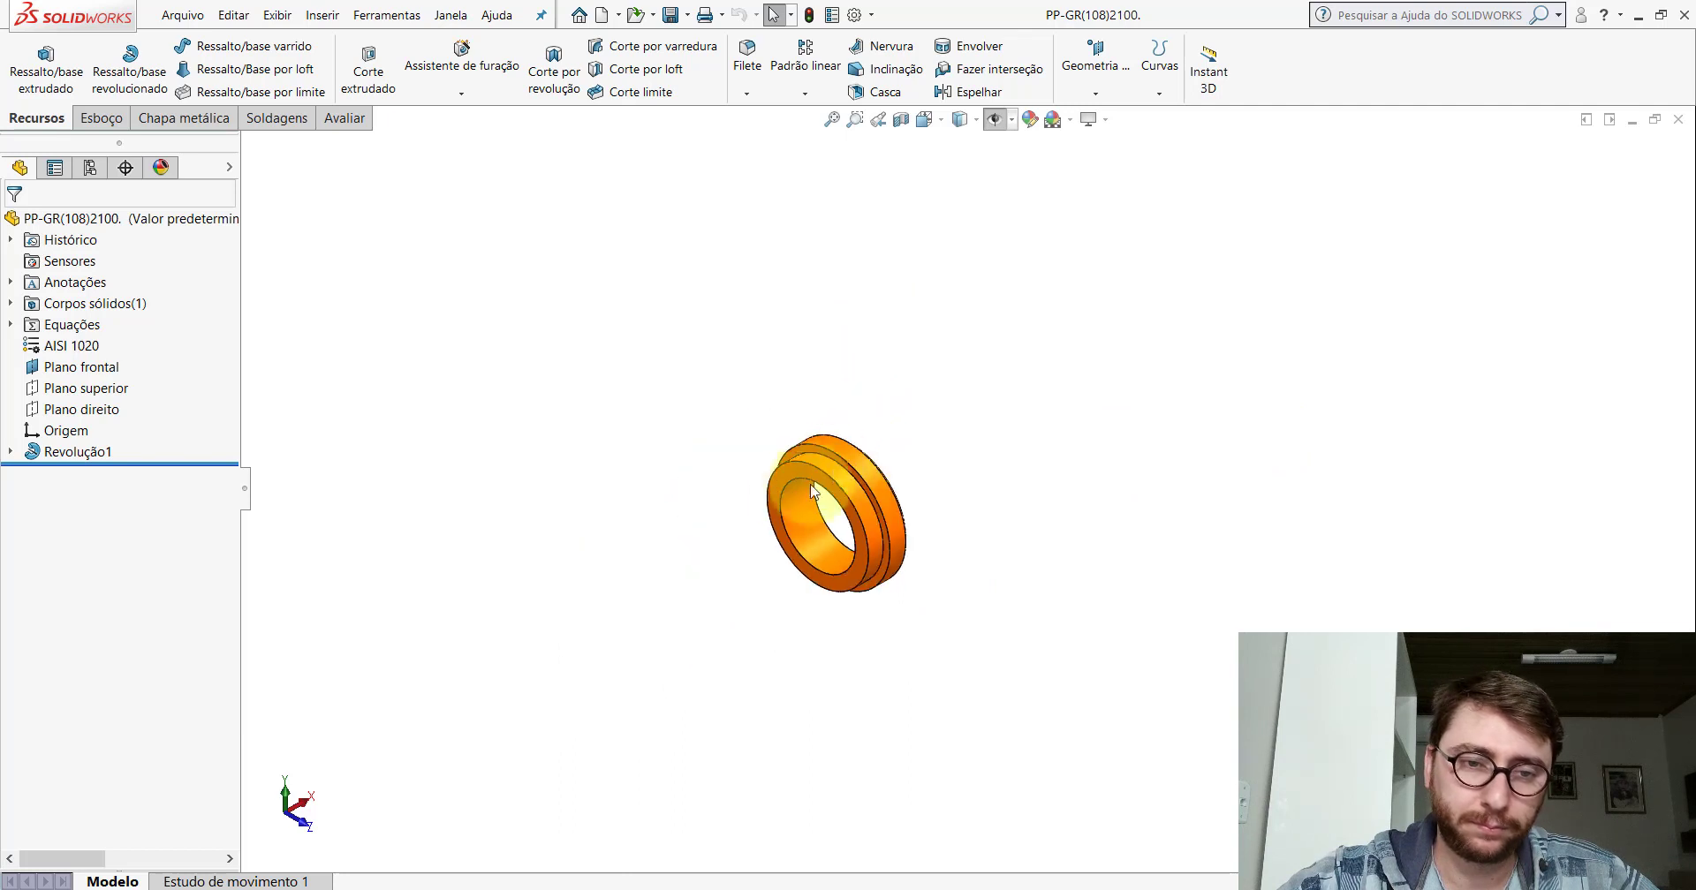
scroll(918, 477, down, 2)
scroll(1059, 530, down, 2)
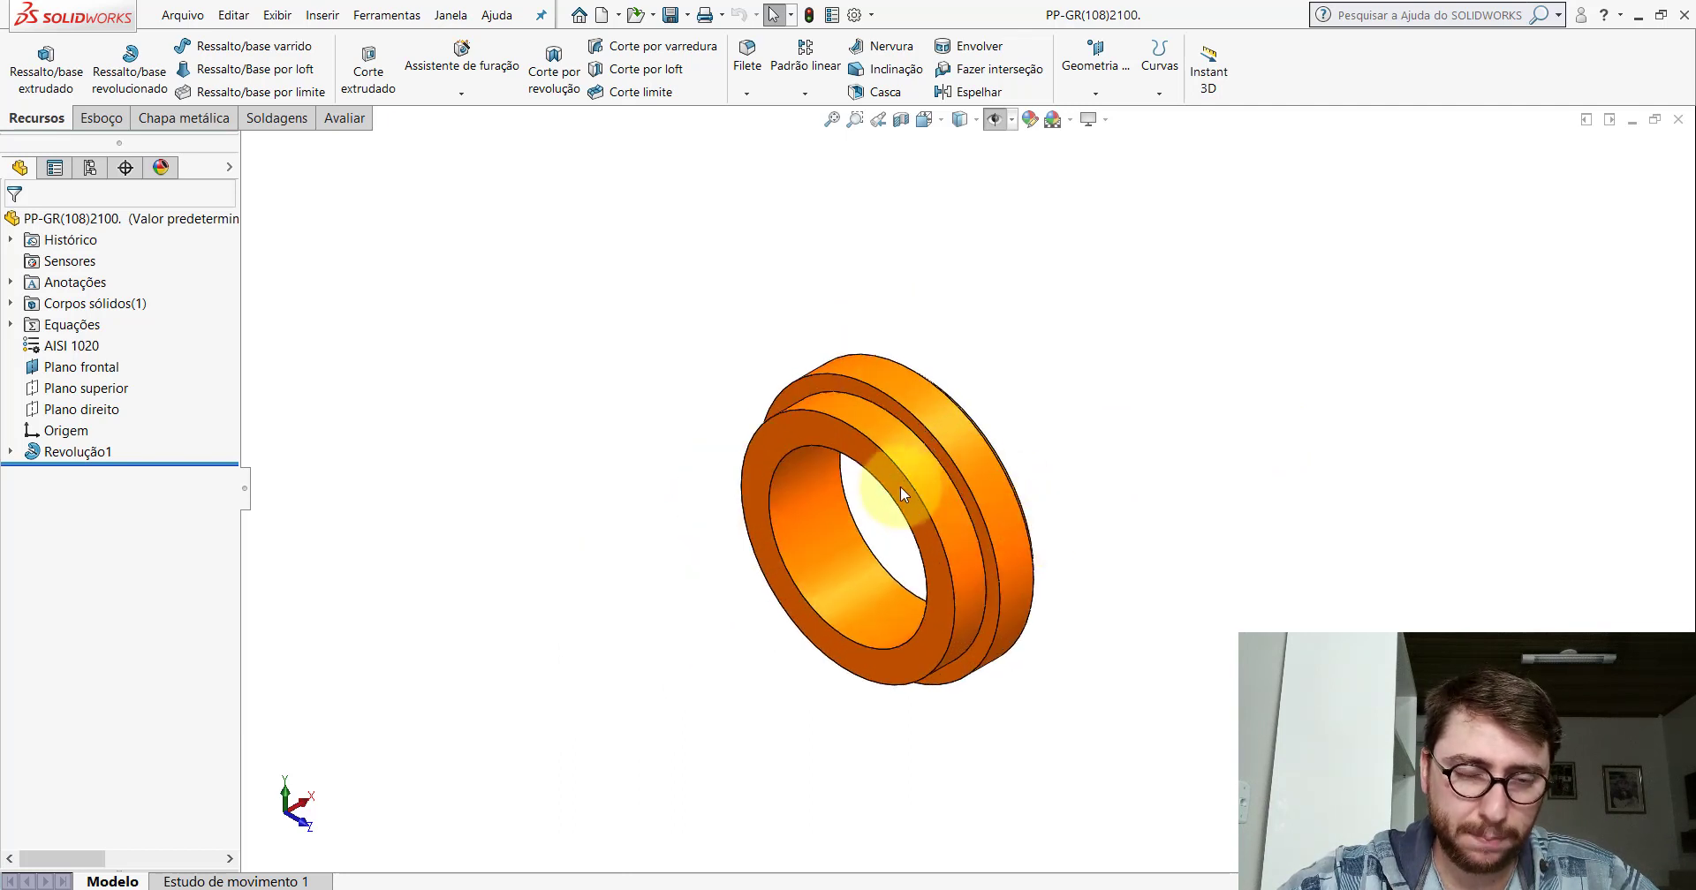
click(97, 411)
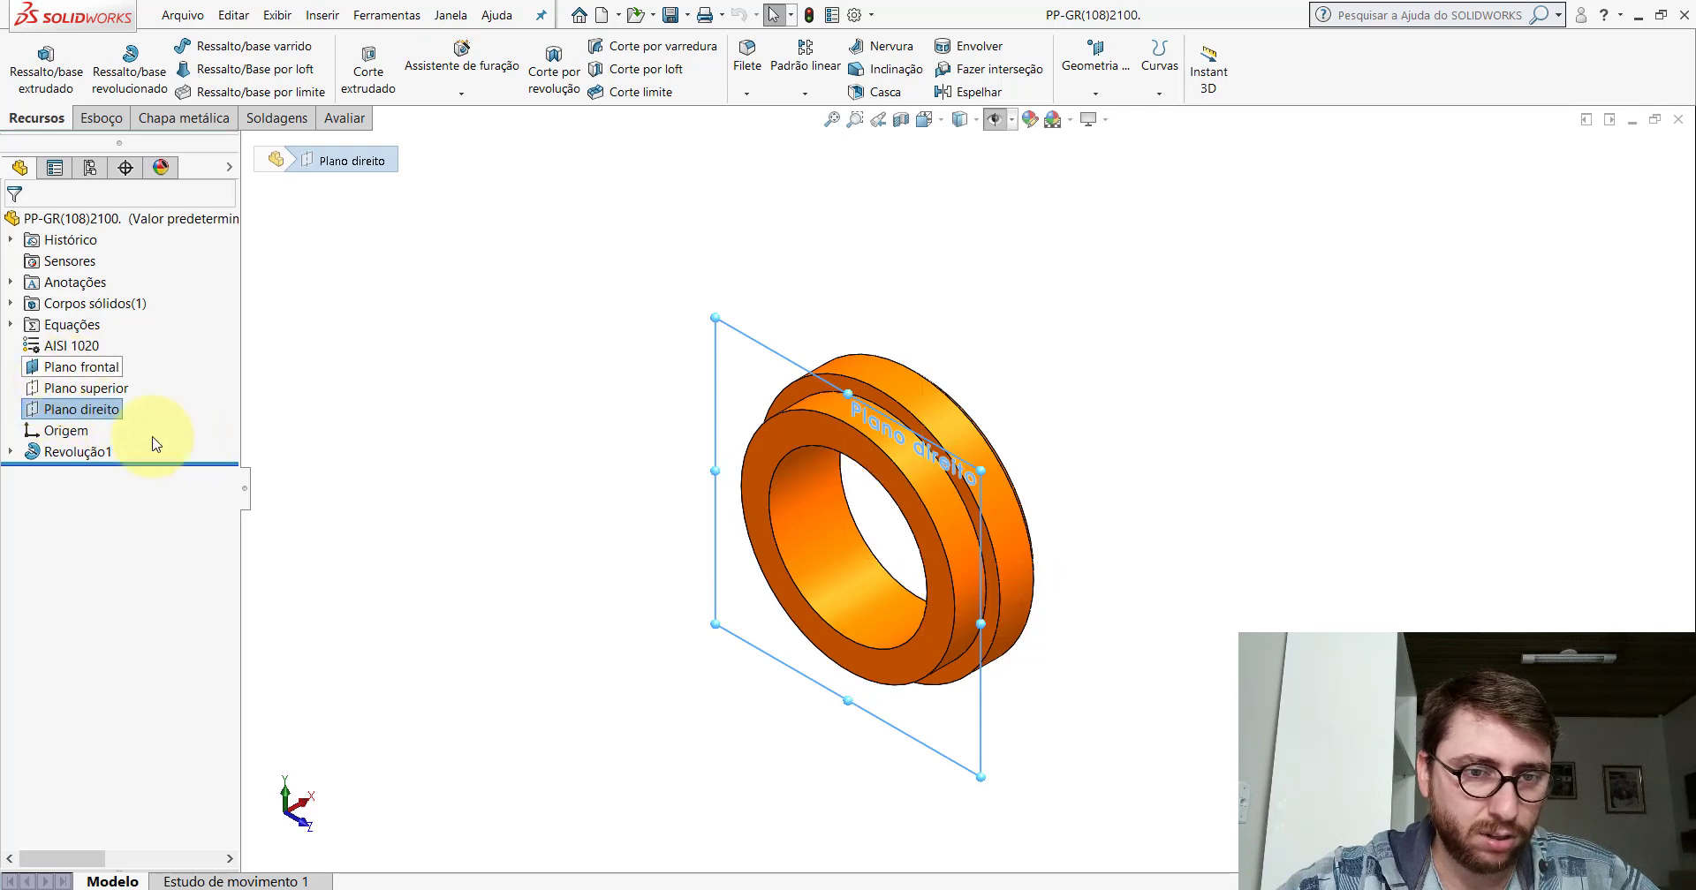
click(667, 468)
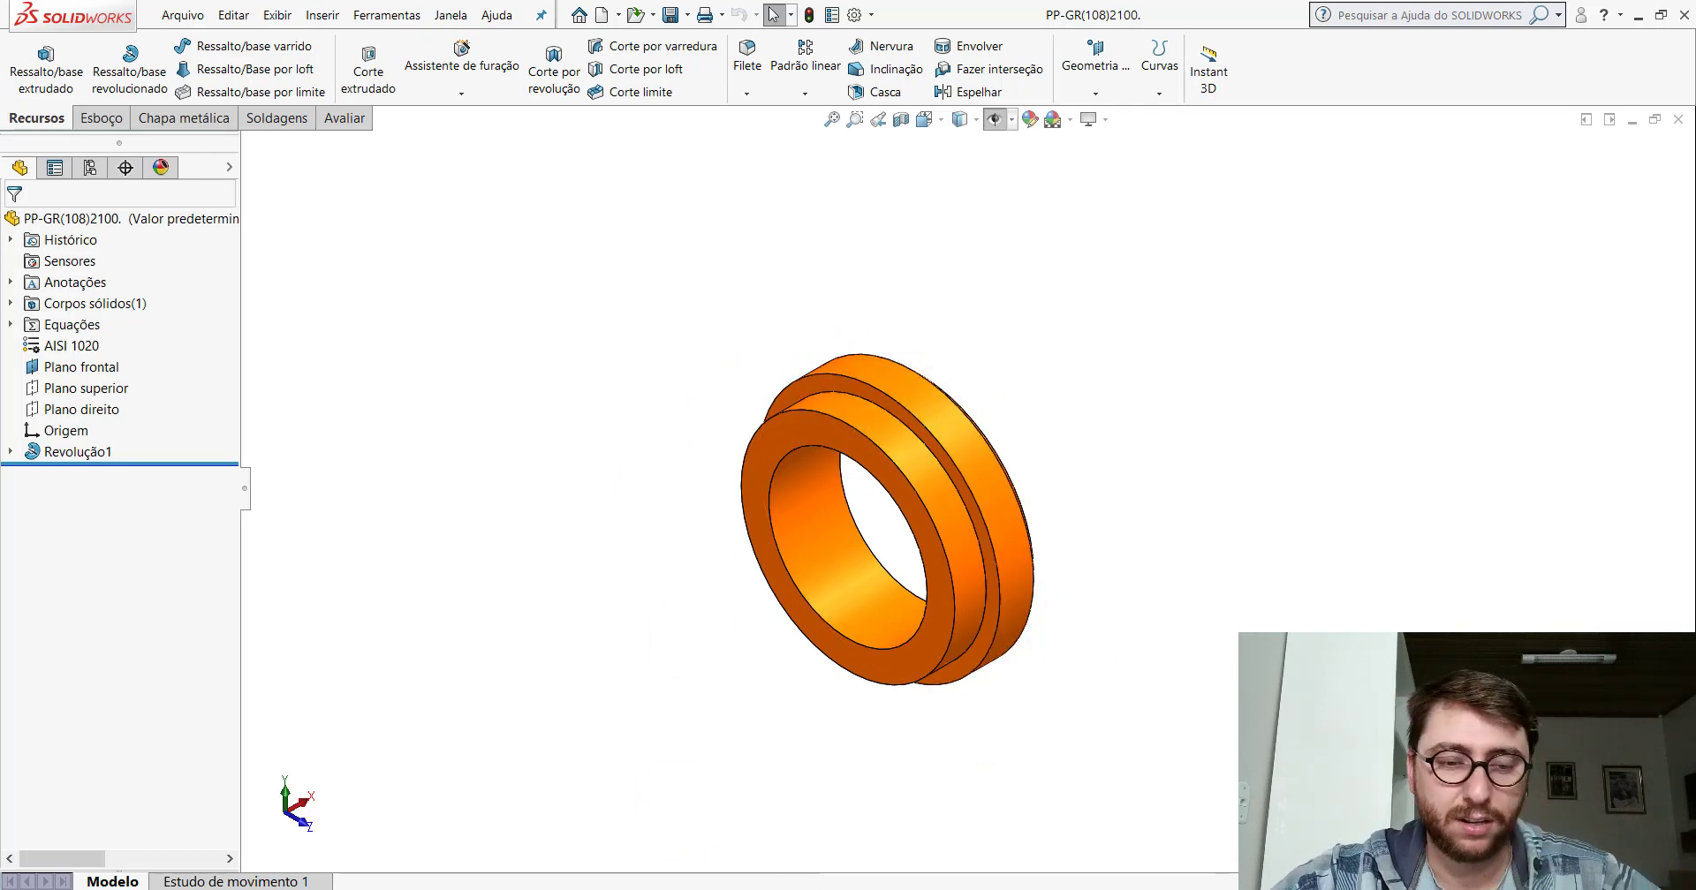
Return to the new part's sketch and draw a horizontal centerline about 53 mm long passing through the origin.
click(898, 865)
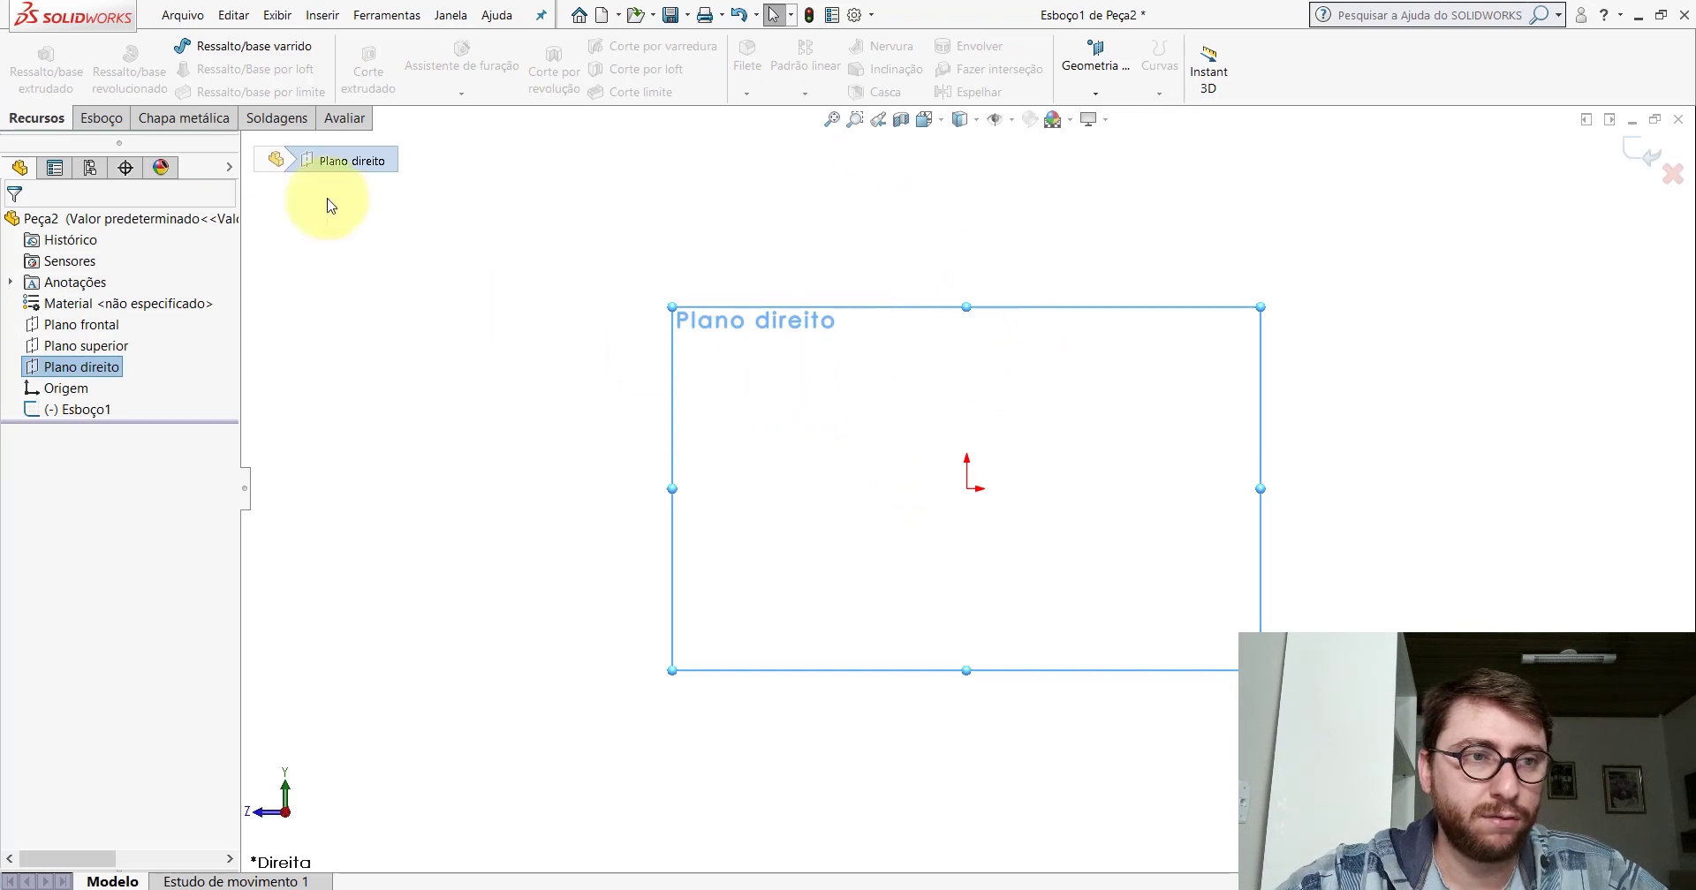
click(101, 119)
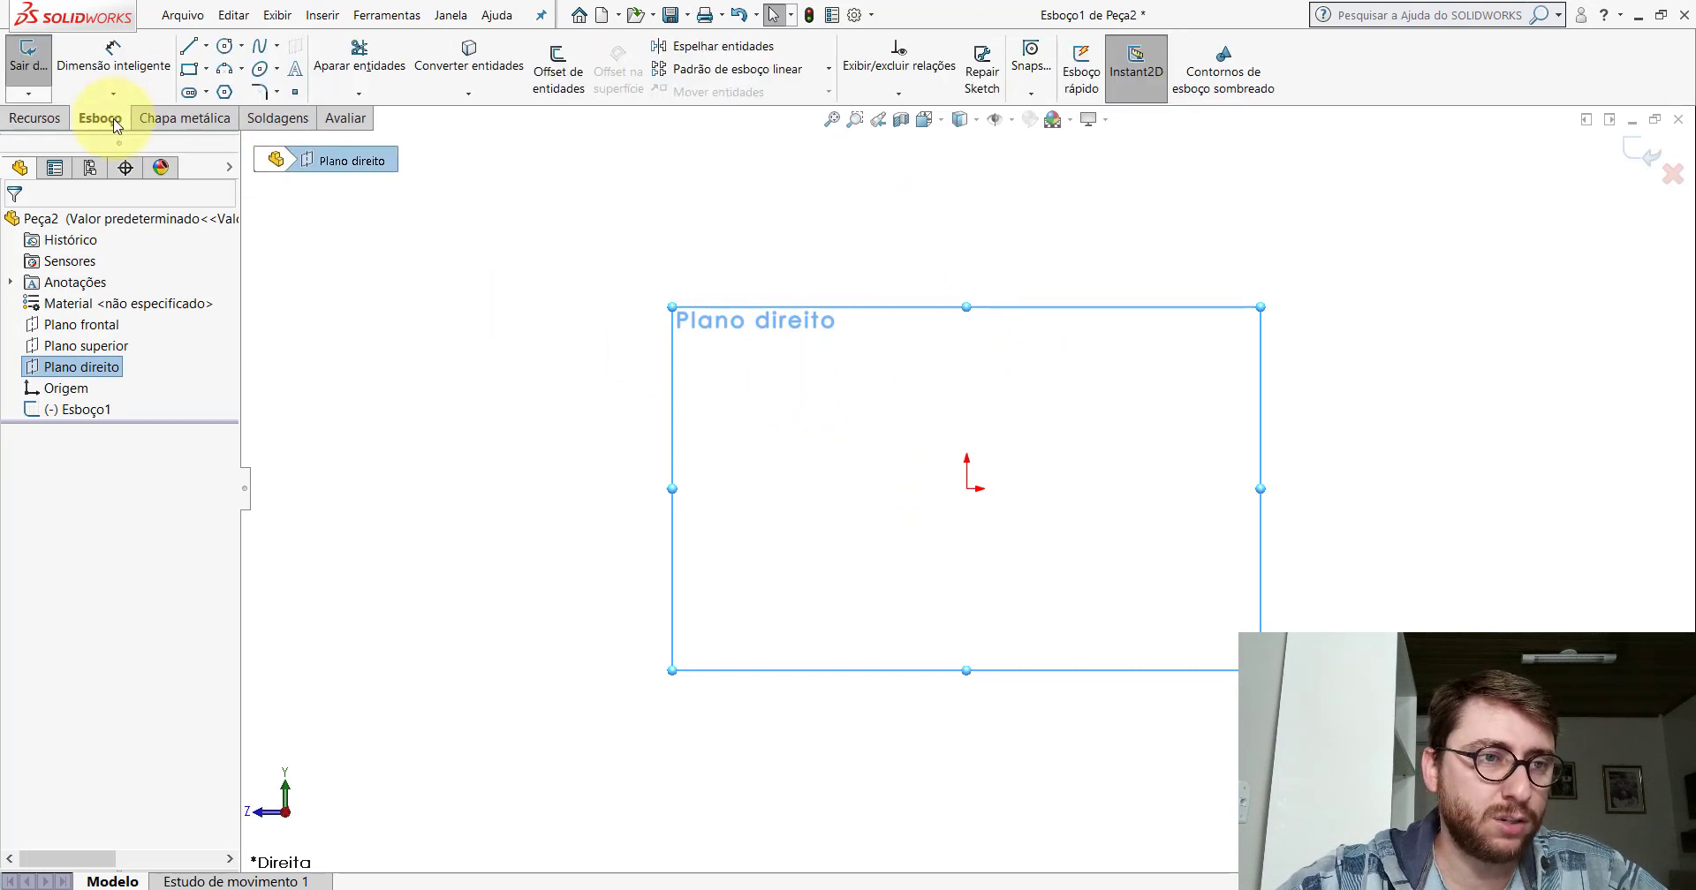
click(210, 52)
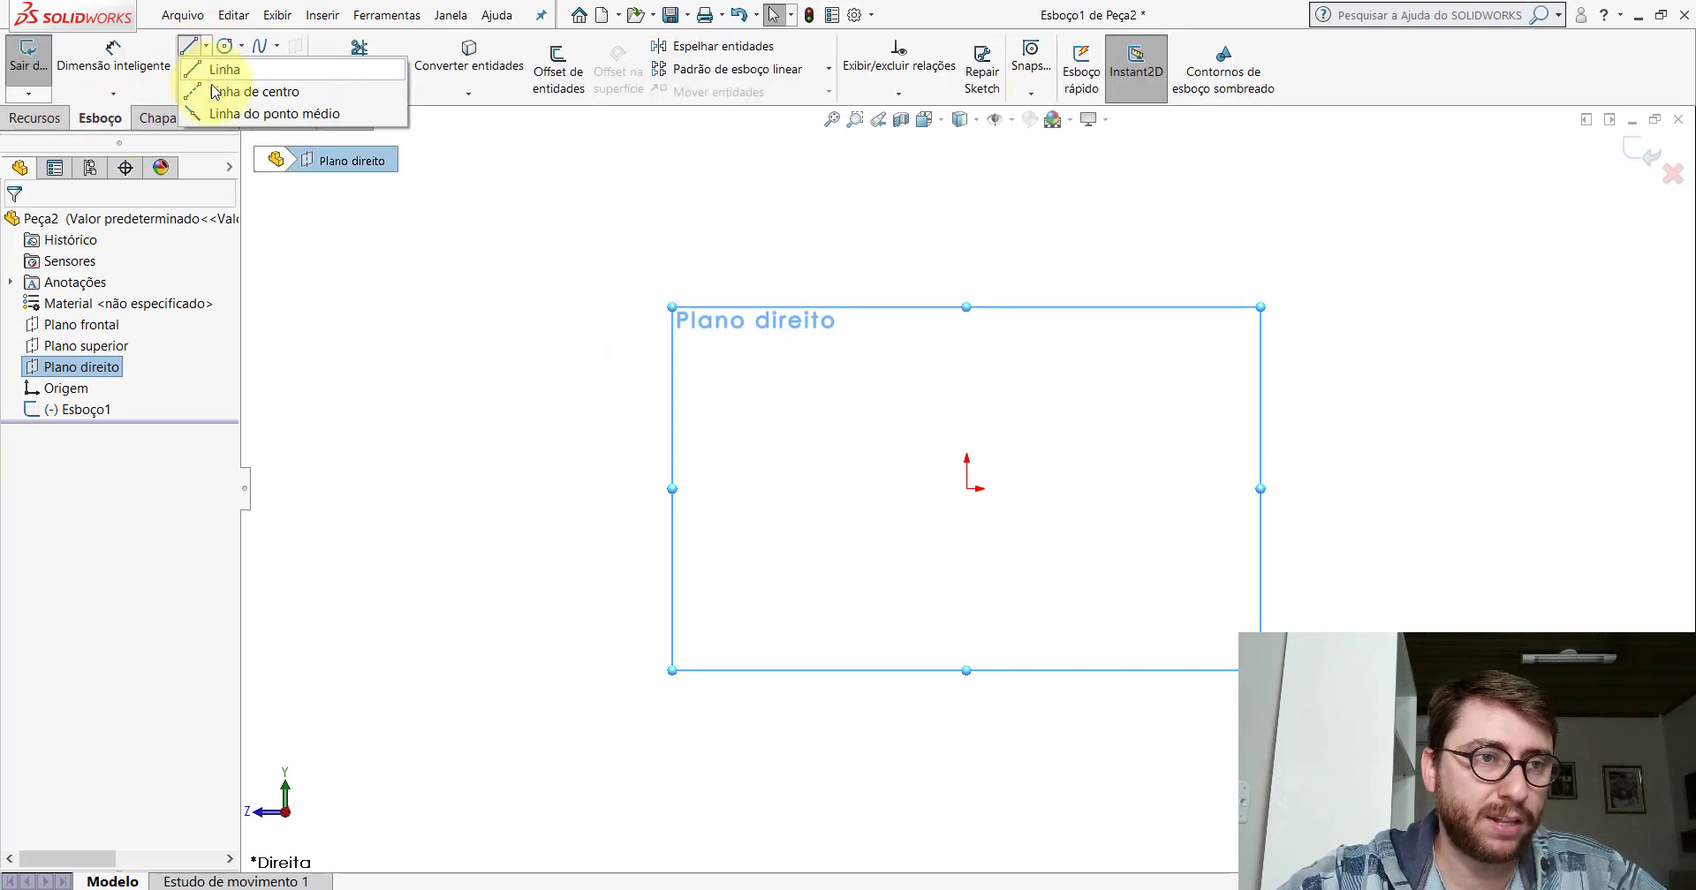
click(215, 91)
ctrl+middle_drag(1079, 519, 720, 484)
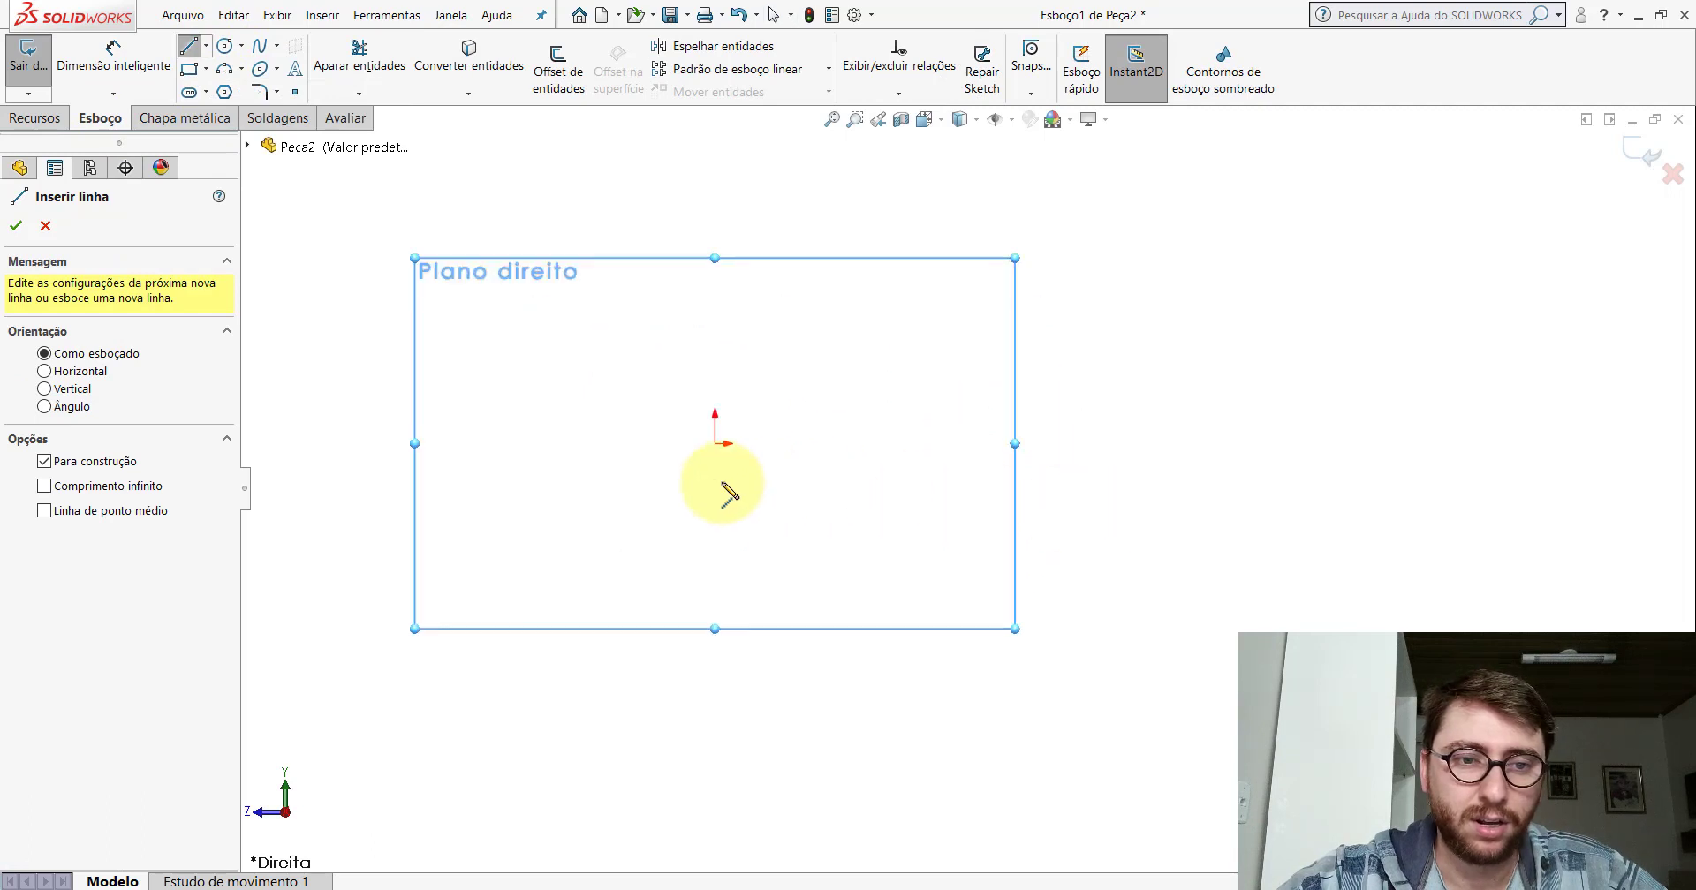
click(638, 443)
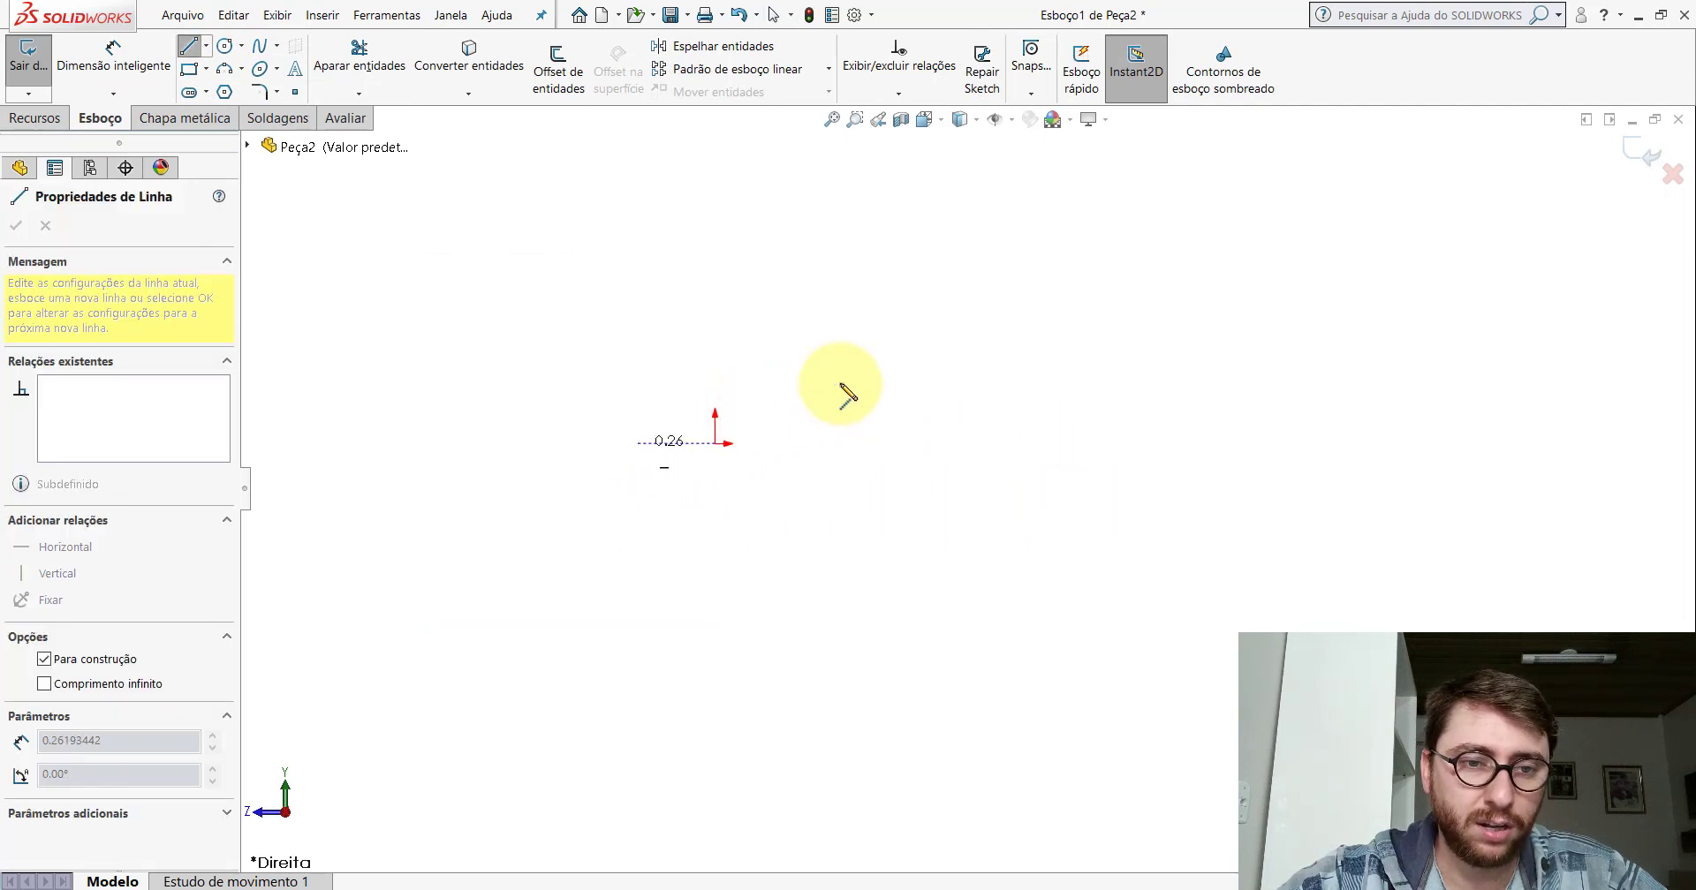
click(819, 443)
key(Escape)
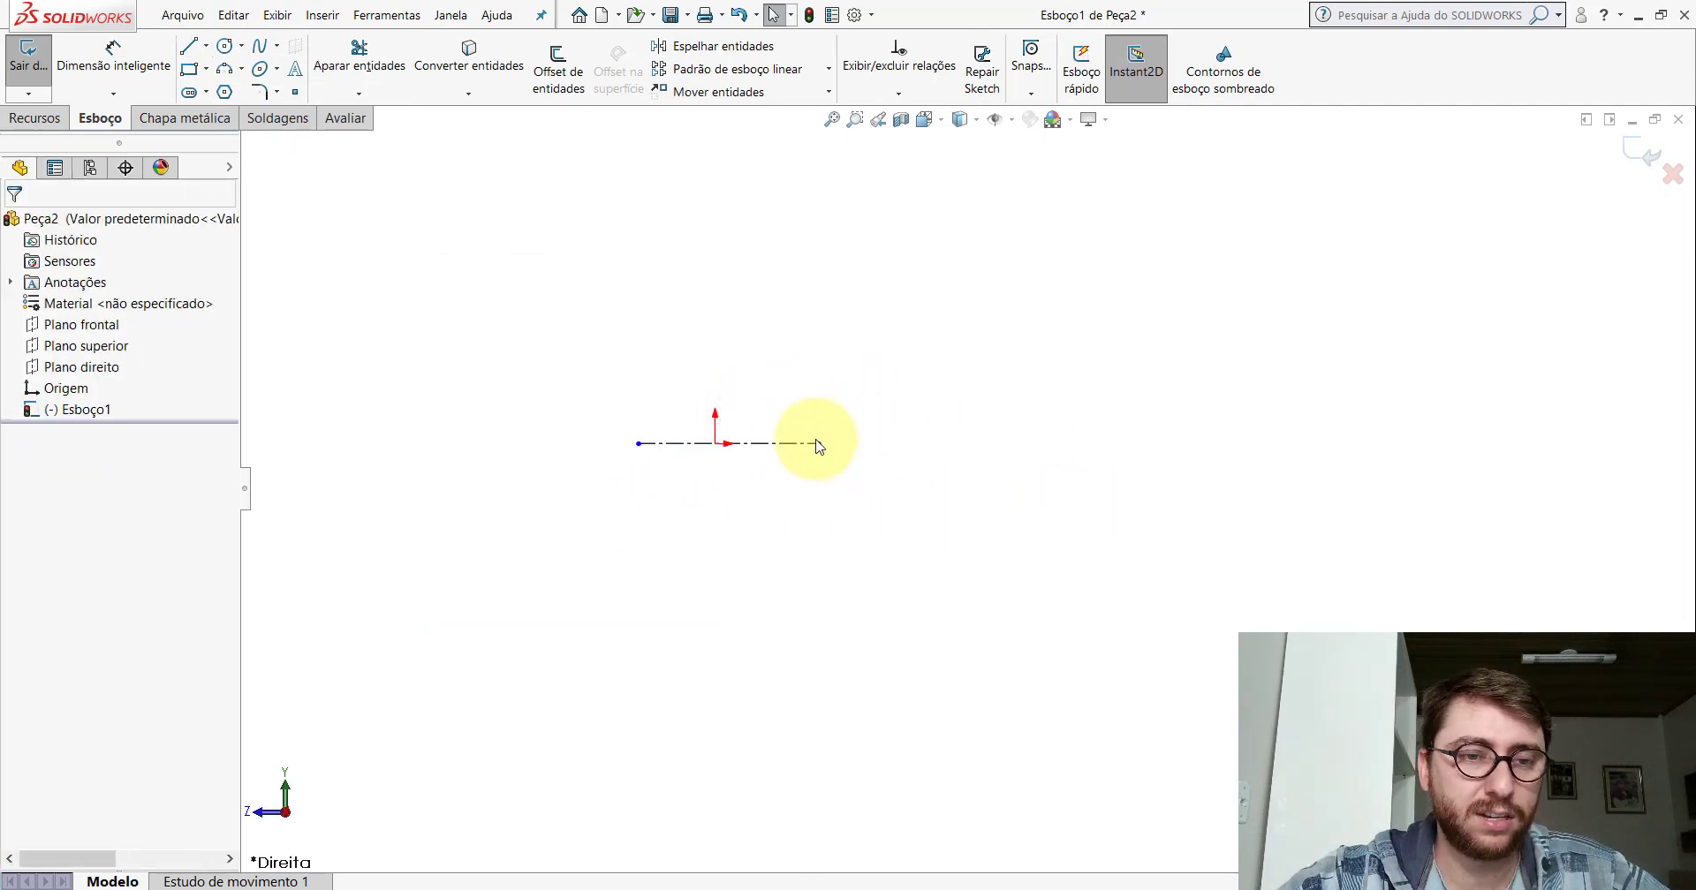
Add a midpoint relation between the horizontal centerline and the origin.
scroll(694, 460, down, 2)
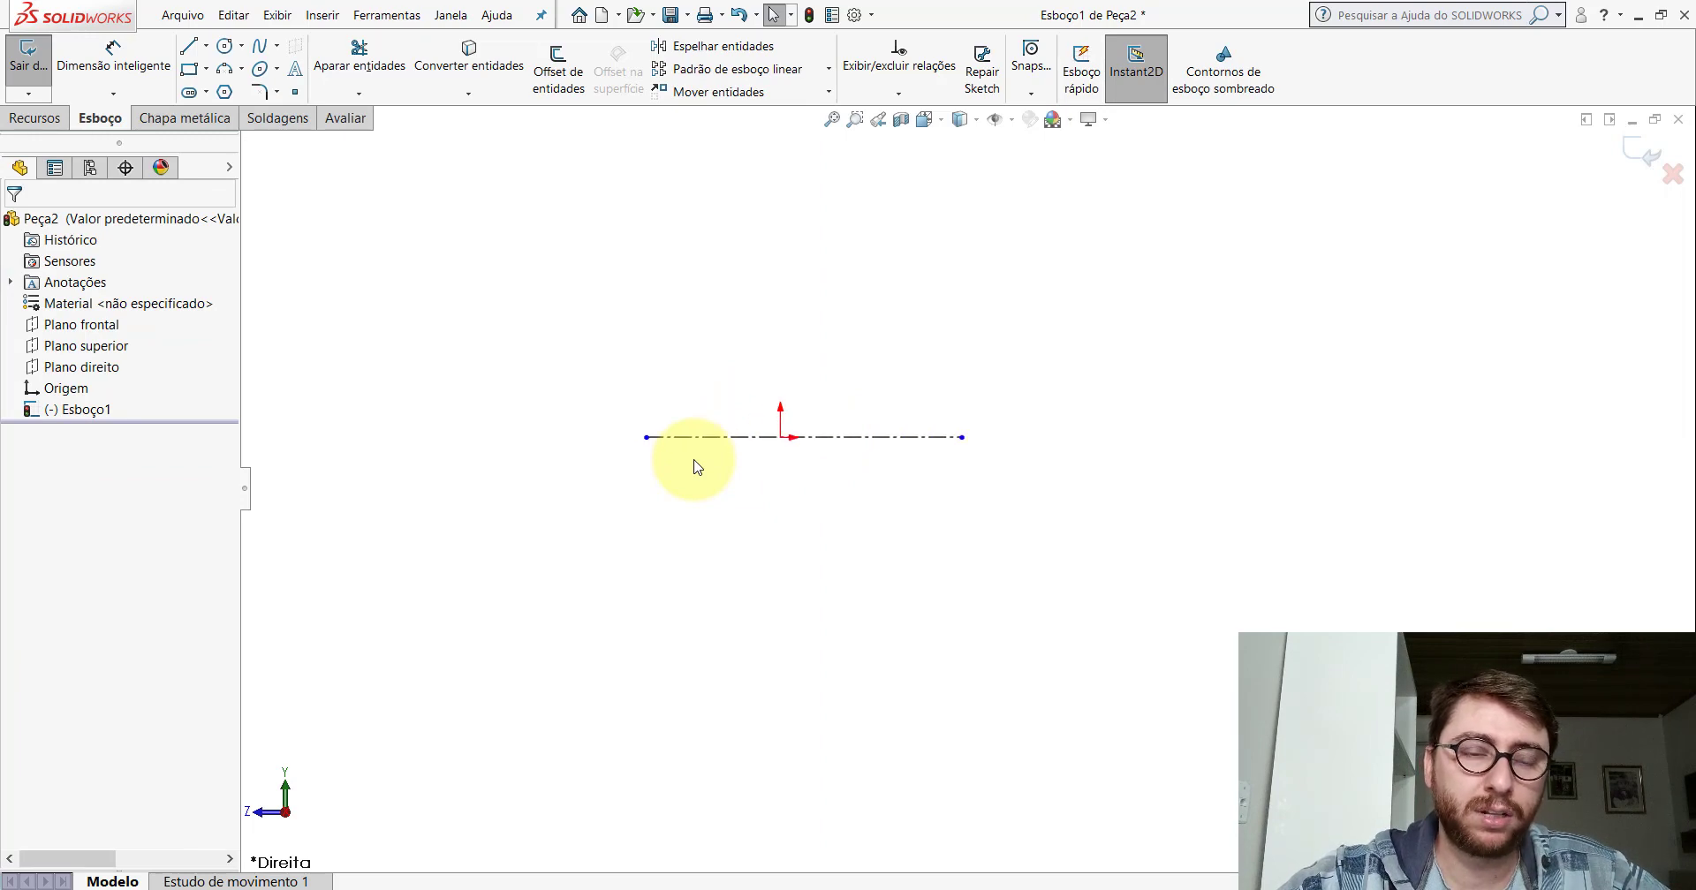
click(839, 440)
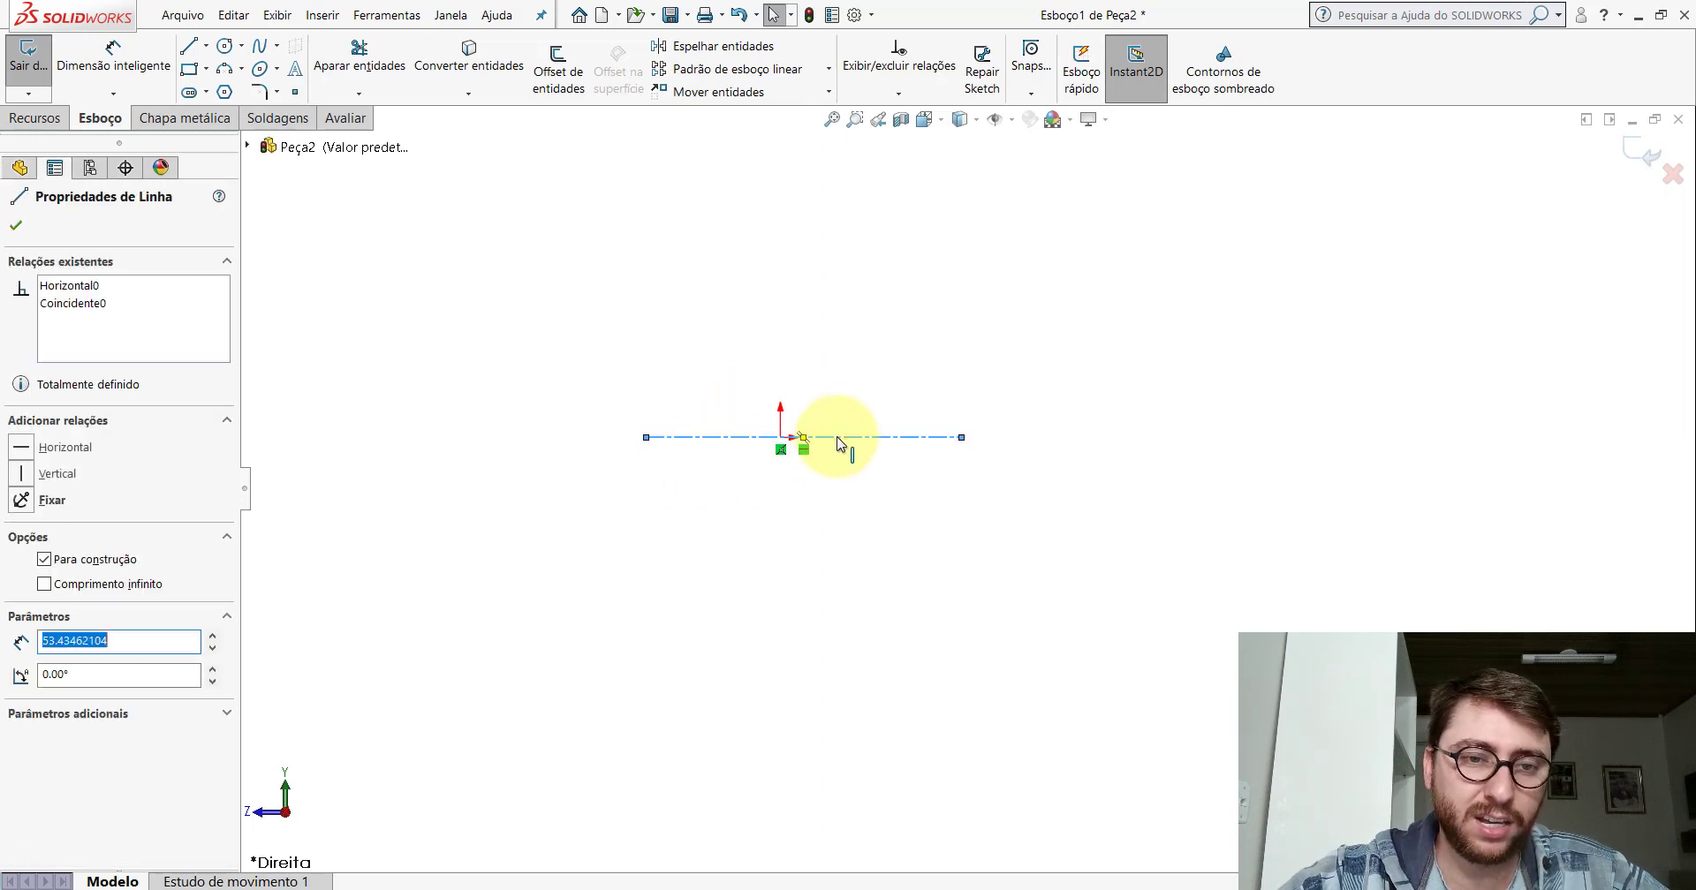
ctrl+click(782, 437)
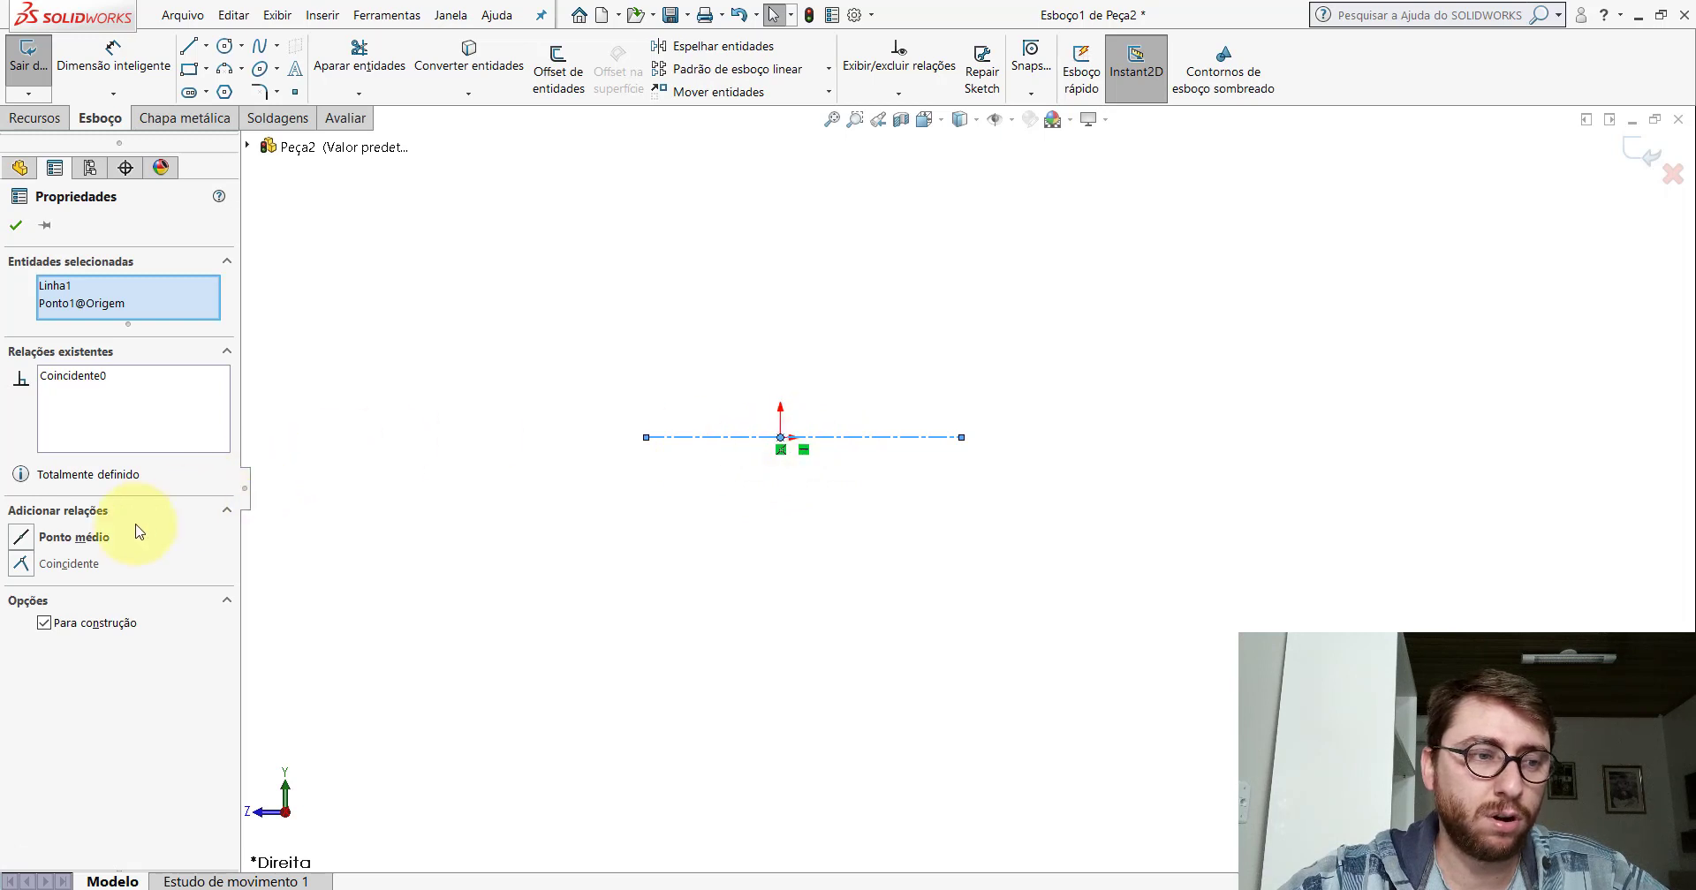
click(17, 227)
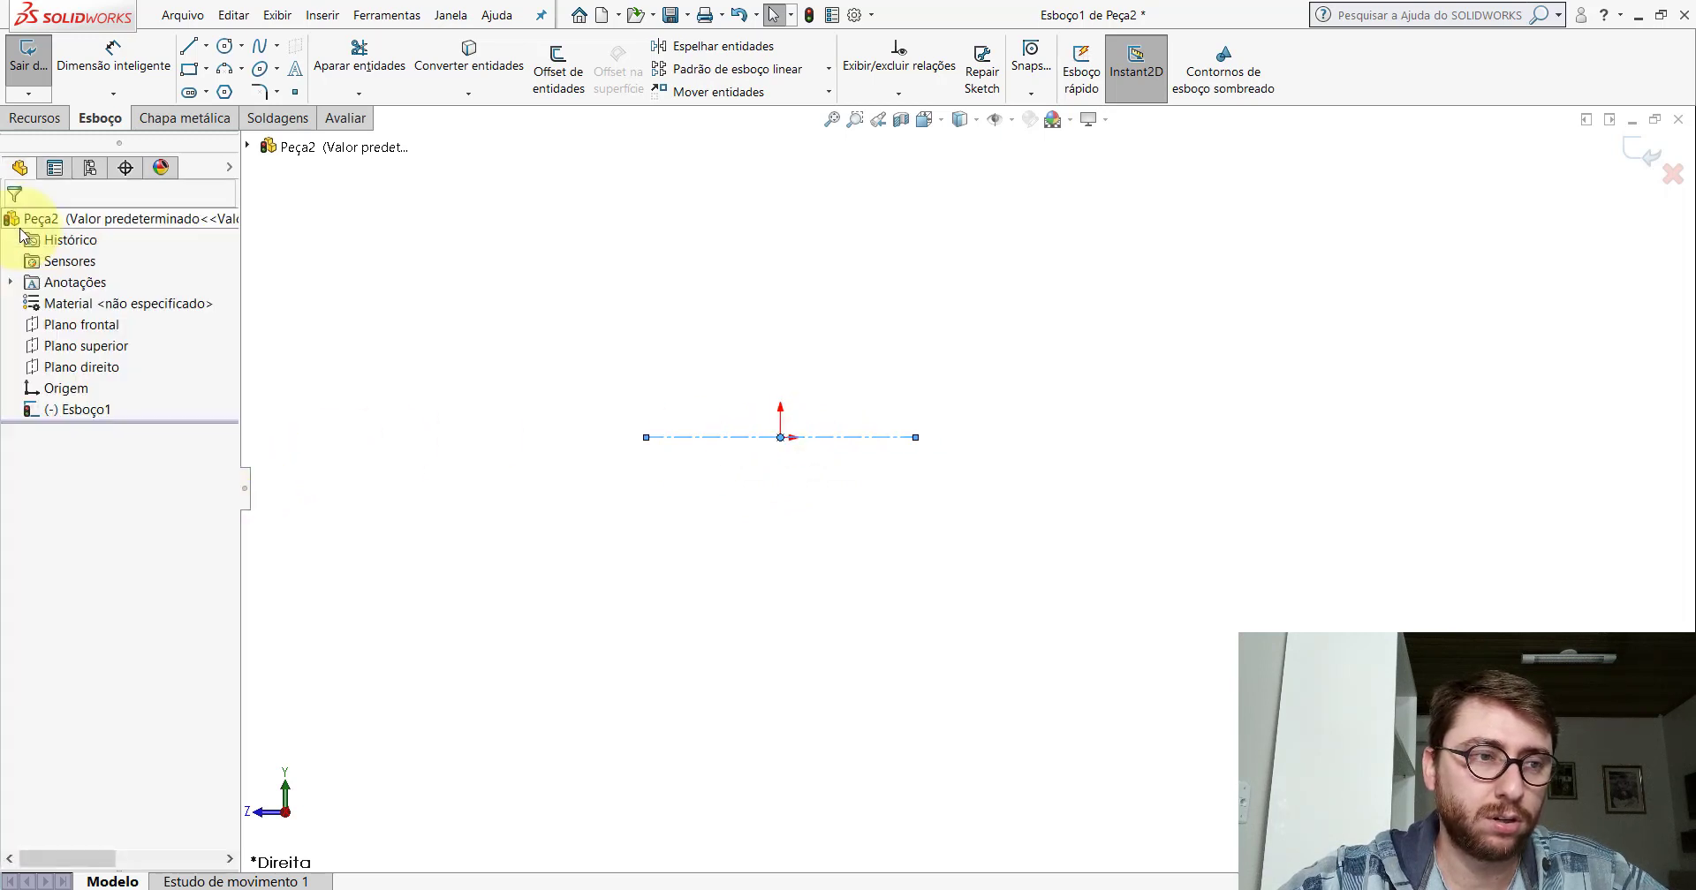
scroll(927, 391, down, 1)
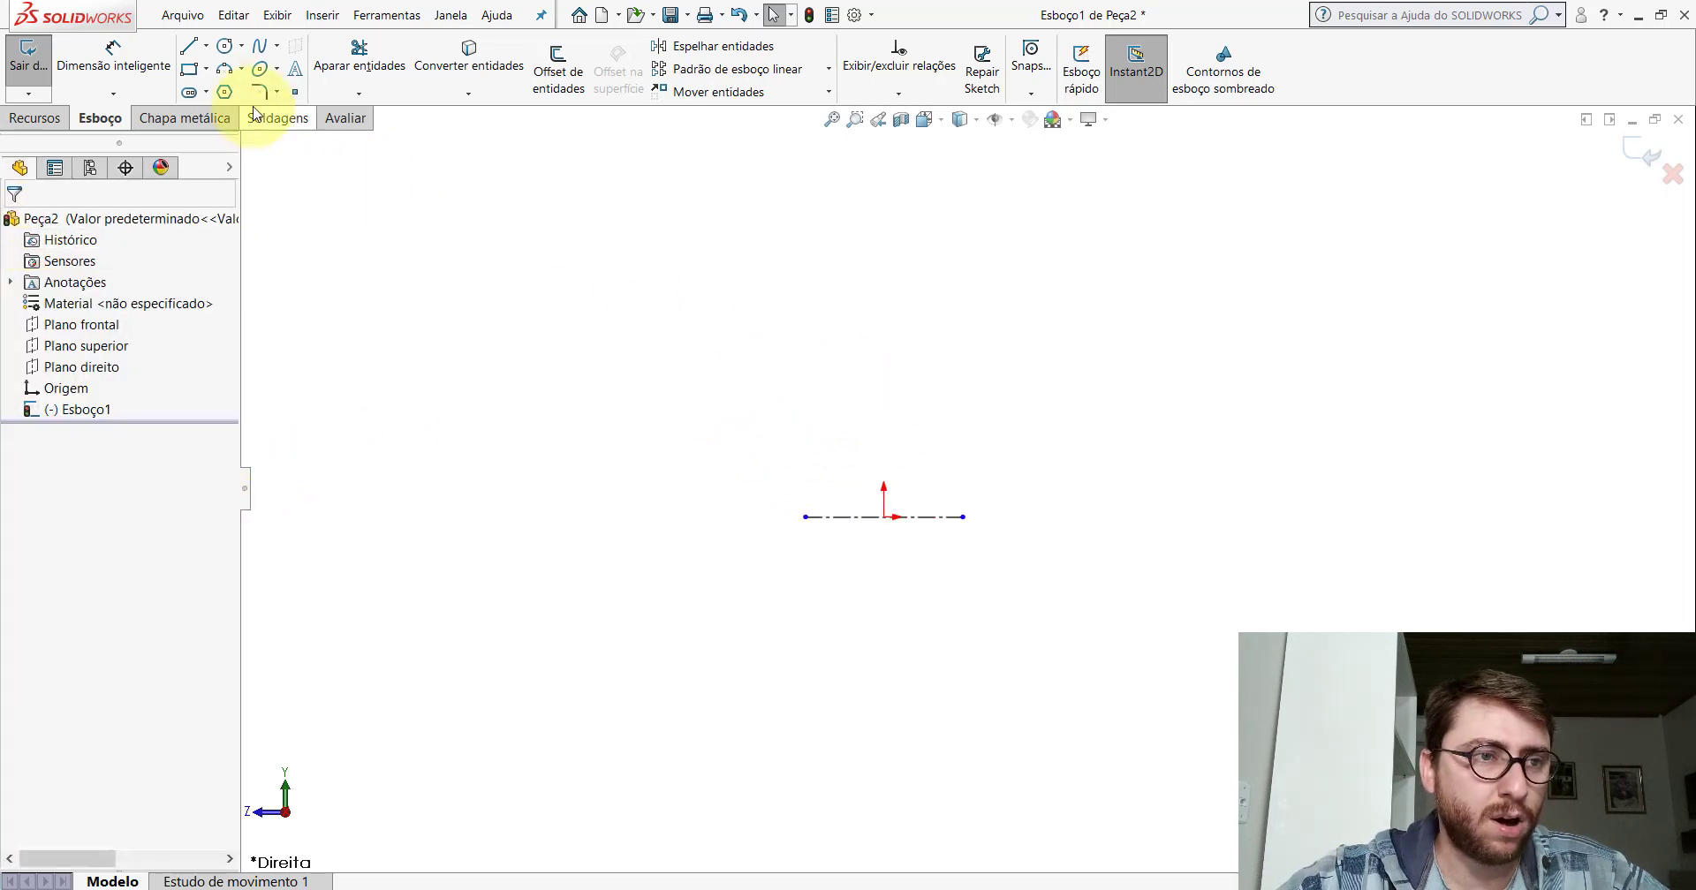
Sketch a closed L-shaped profile above the centerline, about 46 mm wide and 44 mm tall, with its tall portion about 20 mm wide.
click(186, 48)
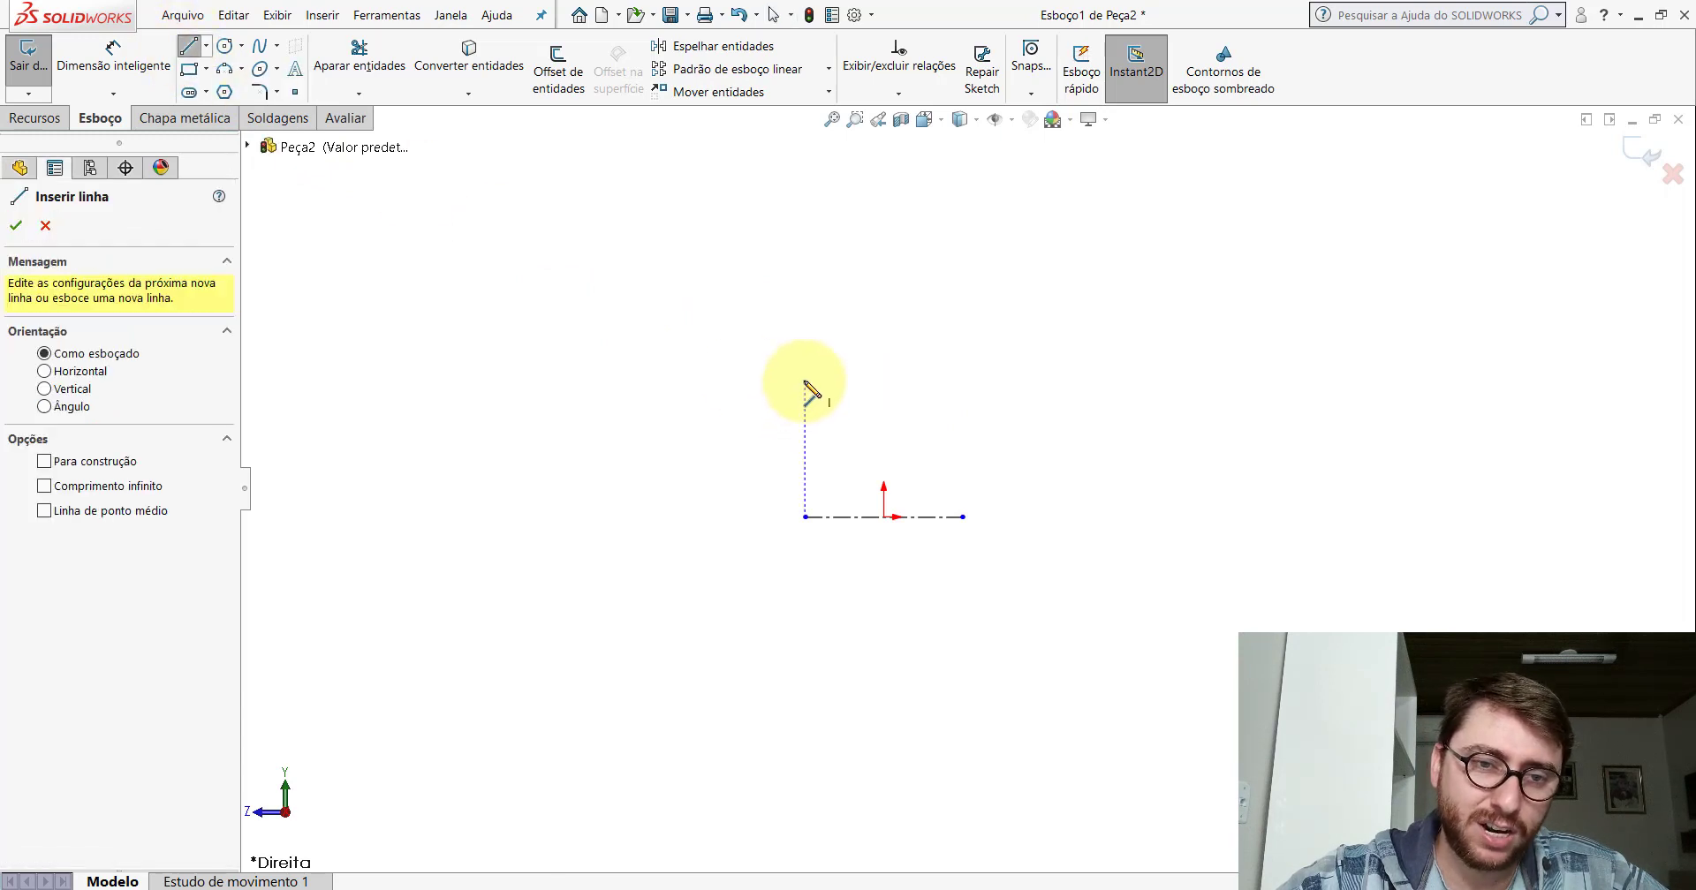
click(805, 380)
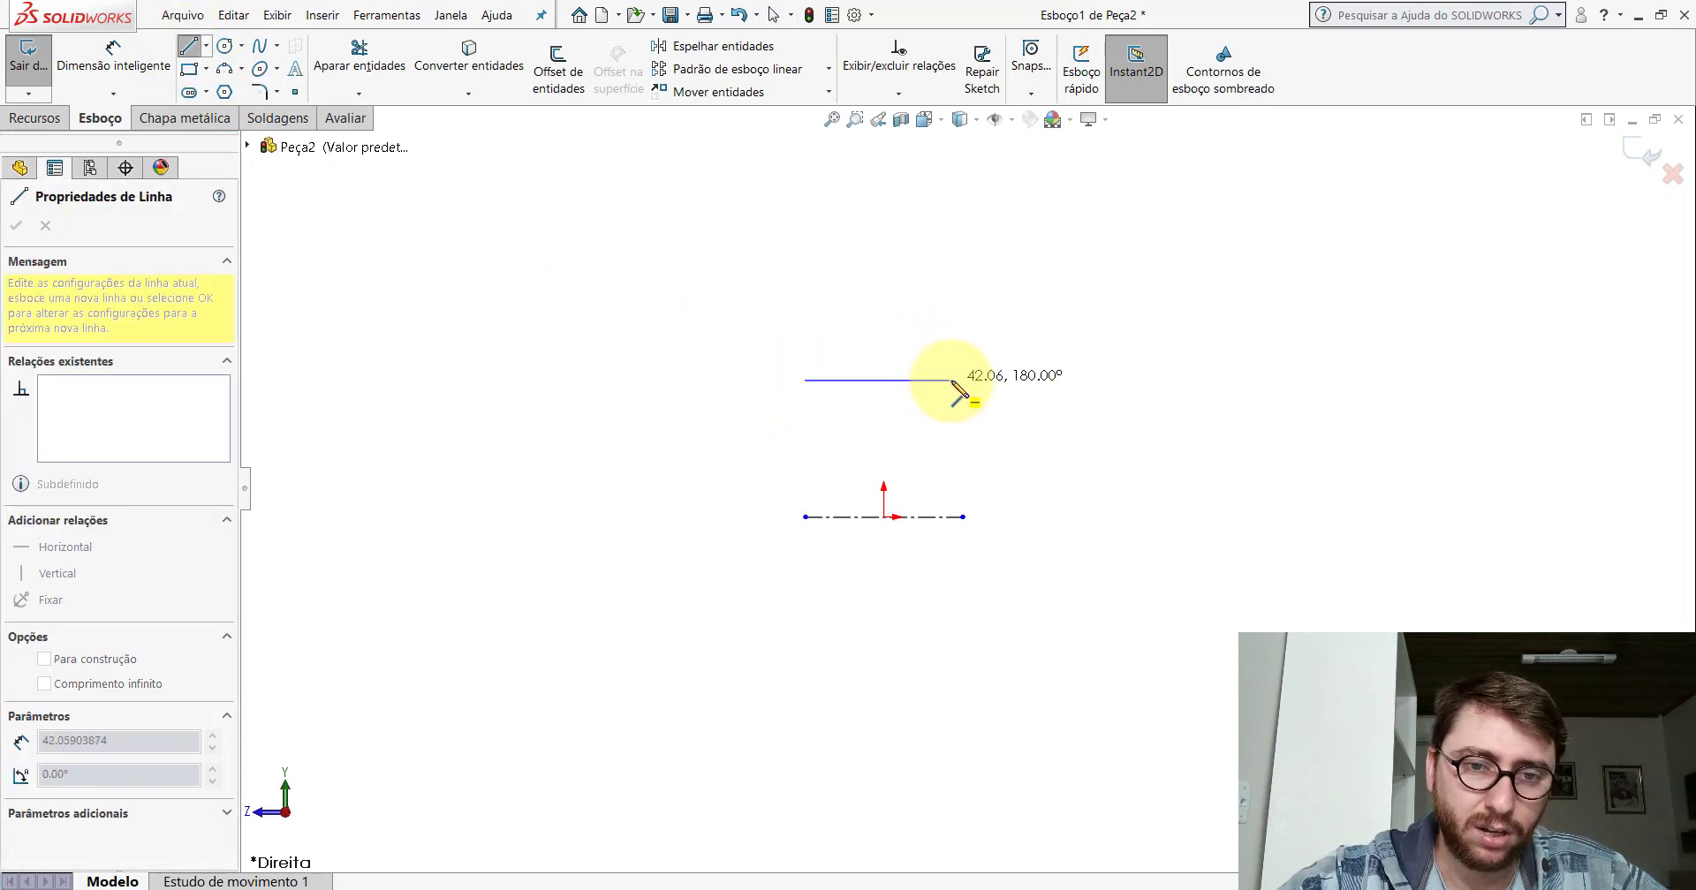
click(963, 381)
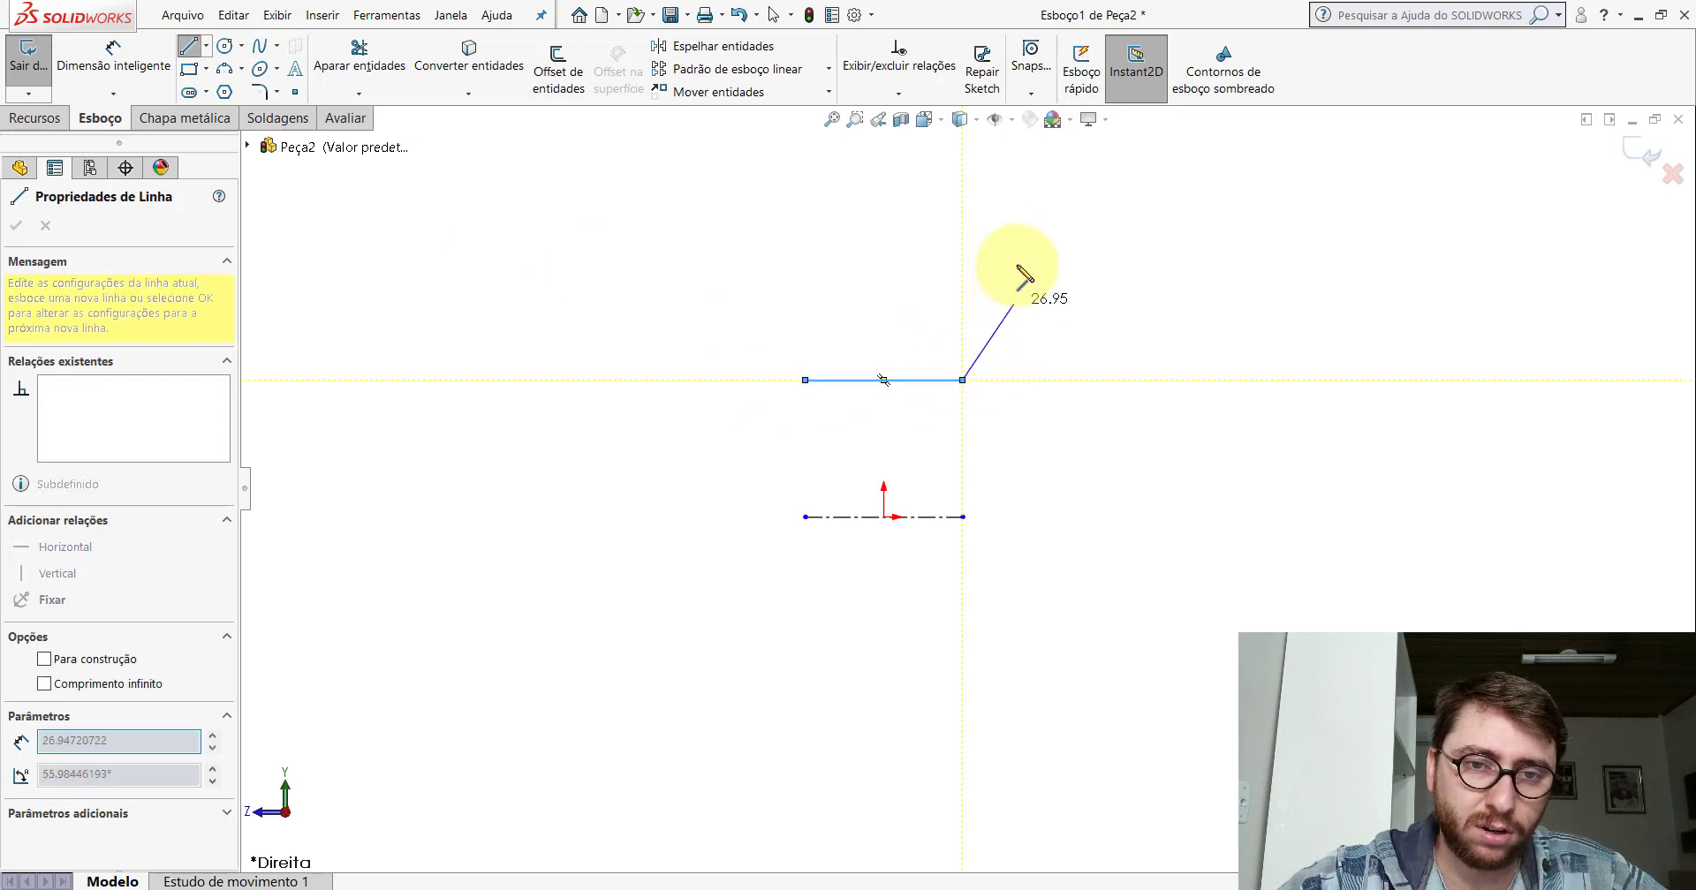
click(963, 228)
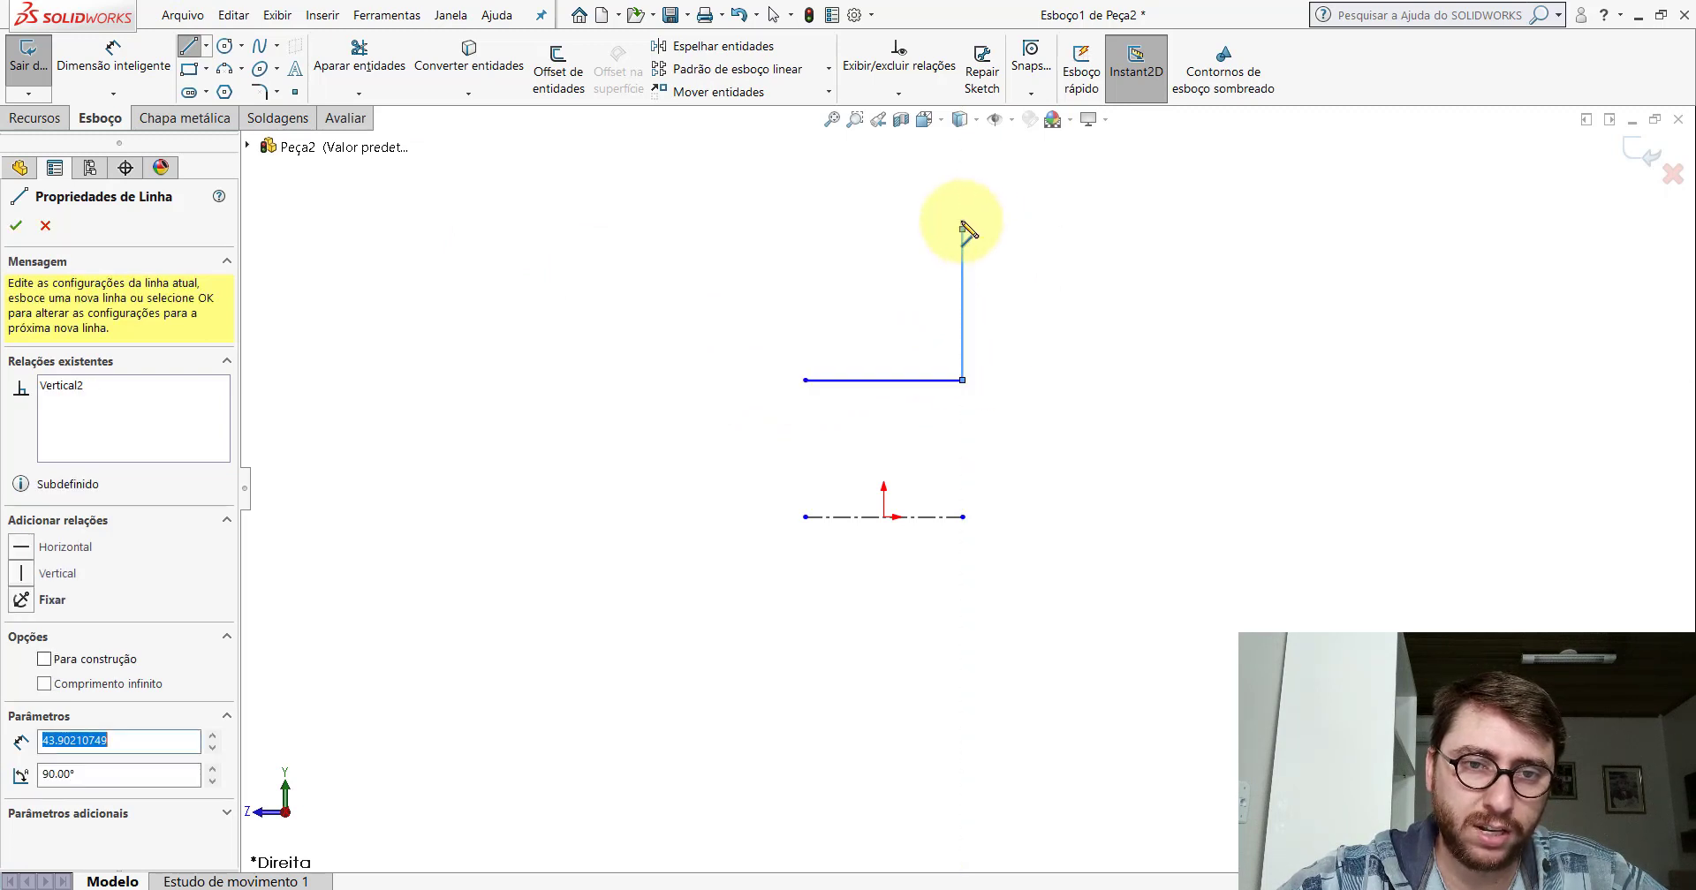
click(895, 229)
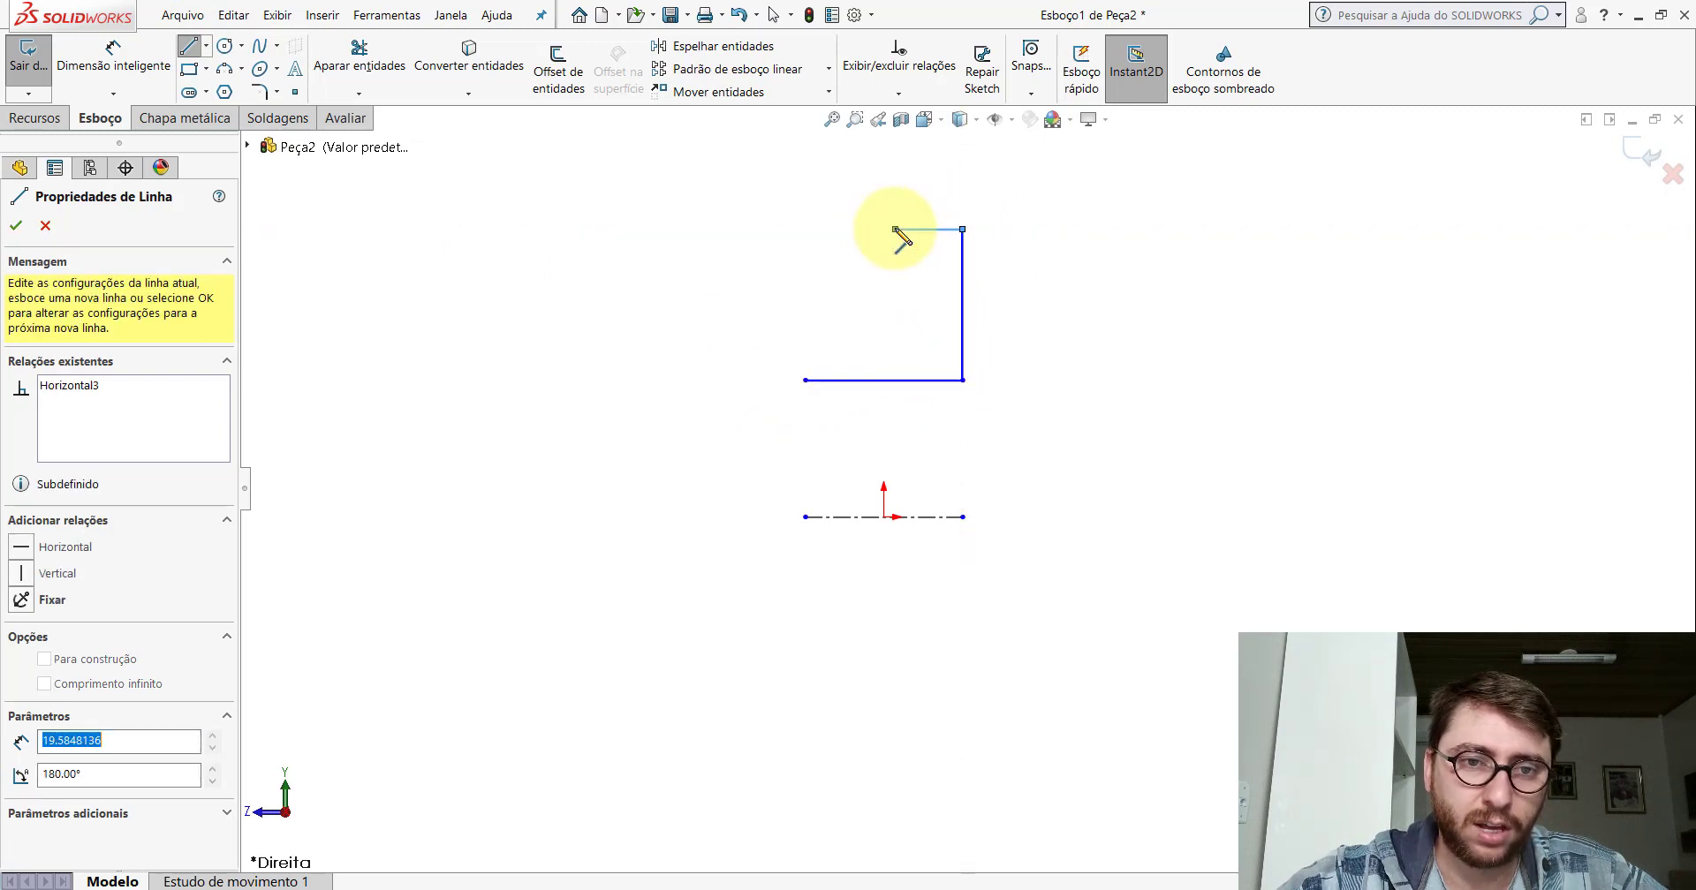
click(894, 312)
click(805, 312)
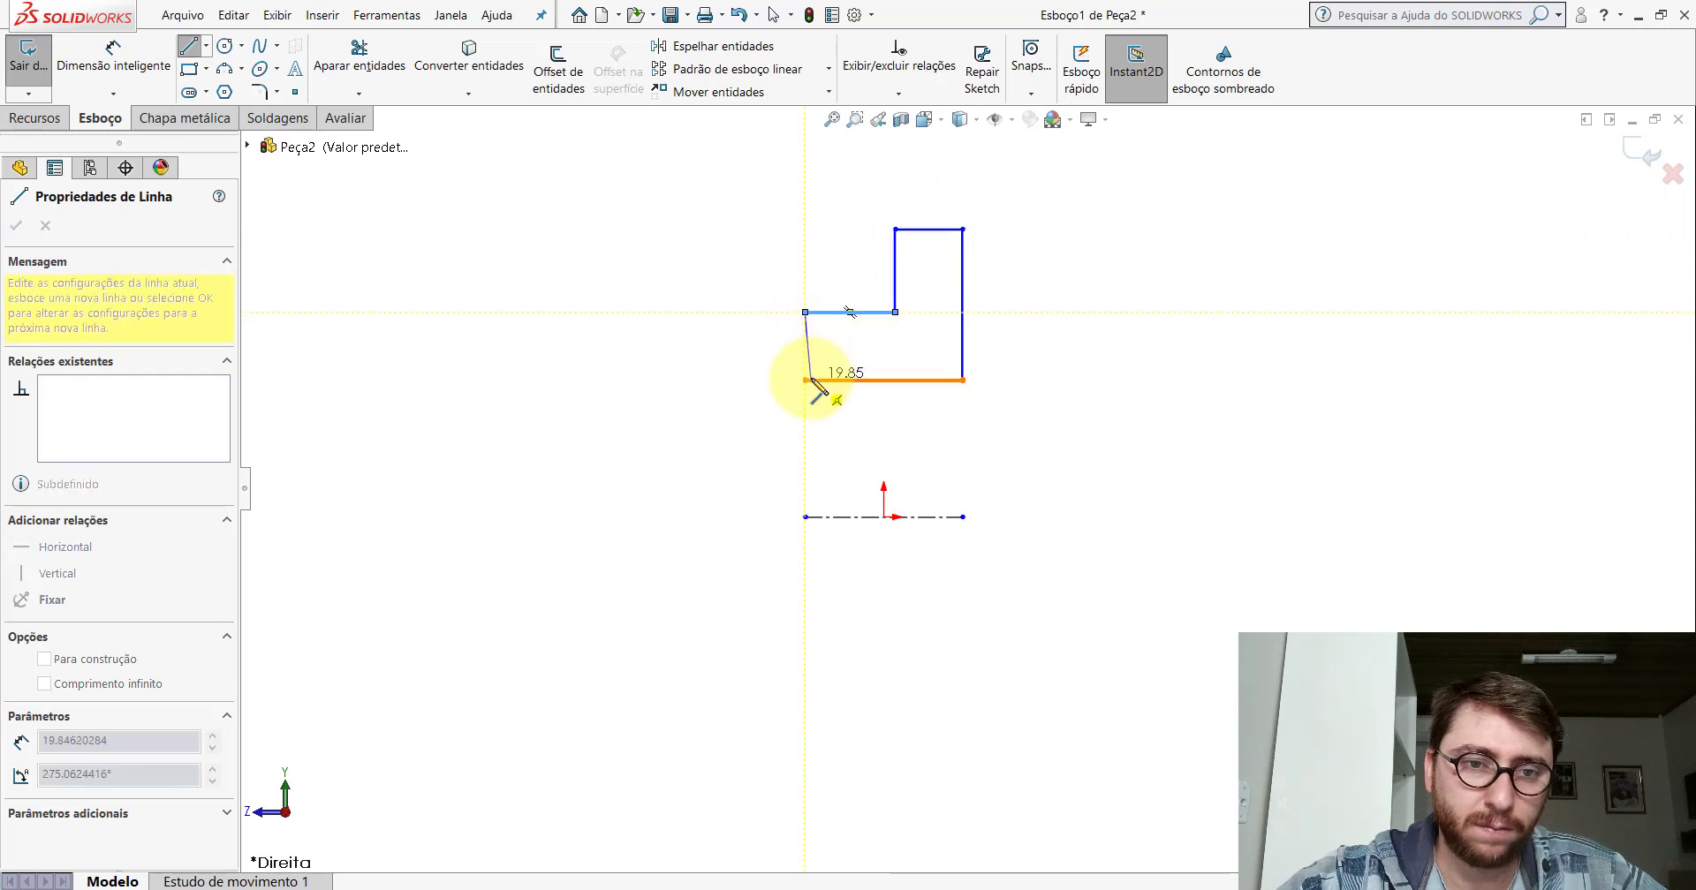
click(804, 381)
key(Escape)
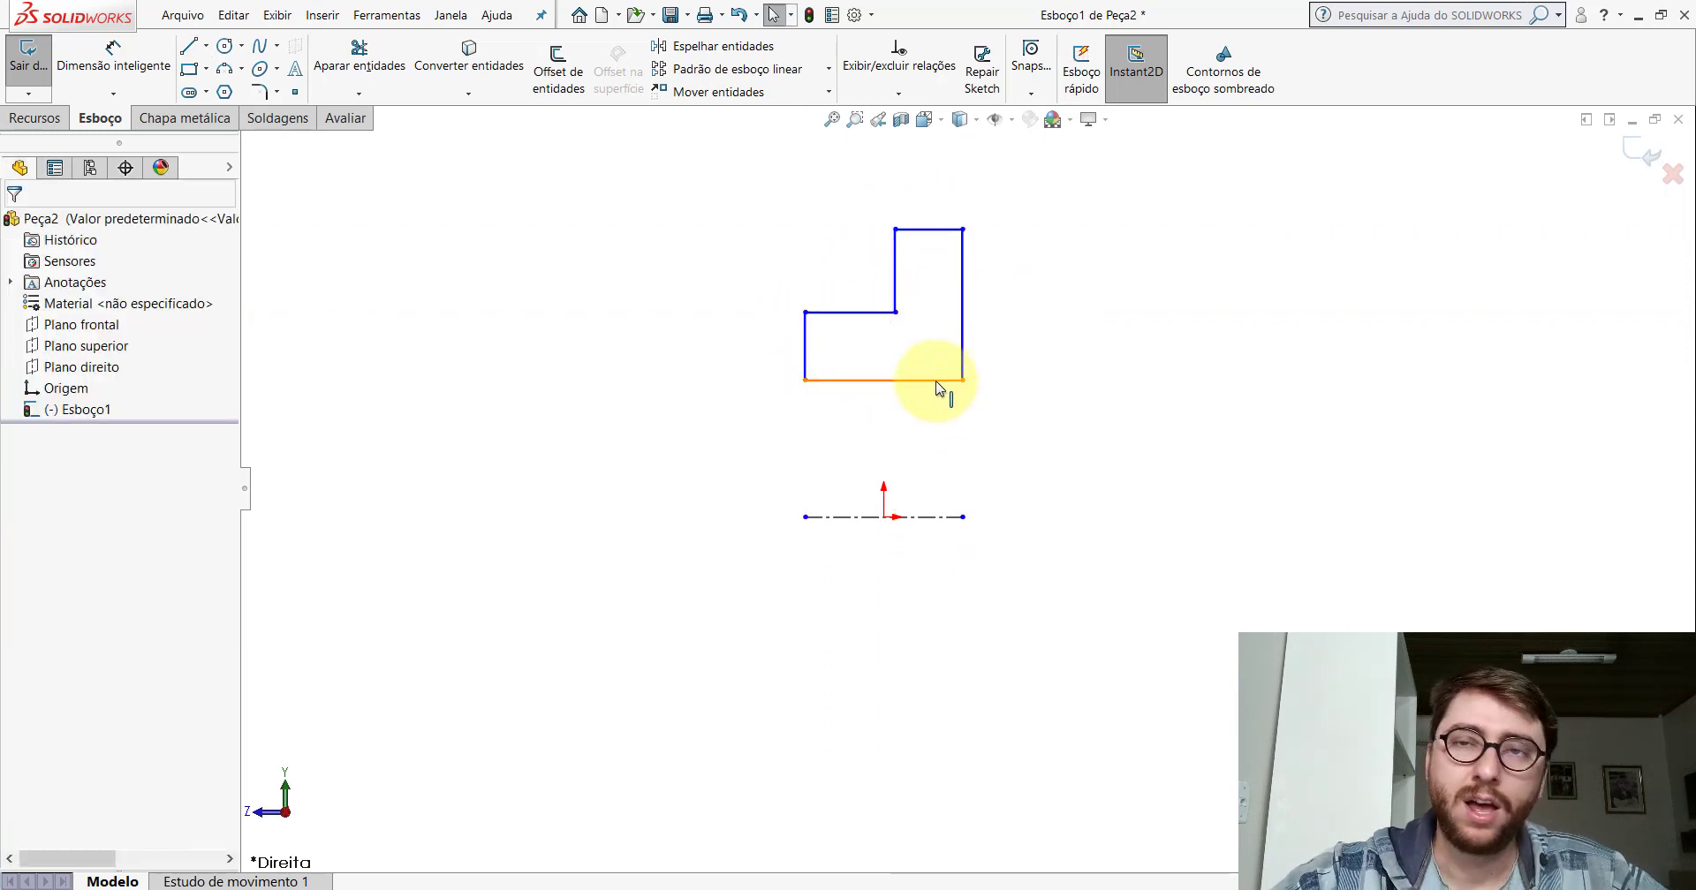
Add vertical relations between the profile's two lower corners and the matching endpoints of the centerline.
click(804, 383)
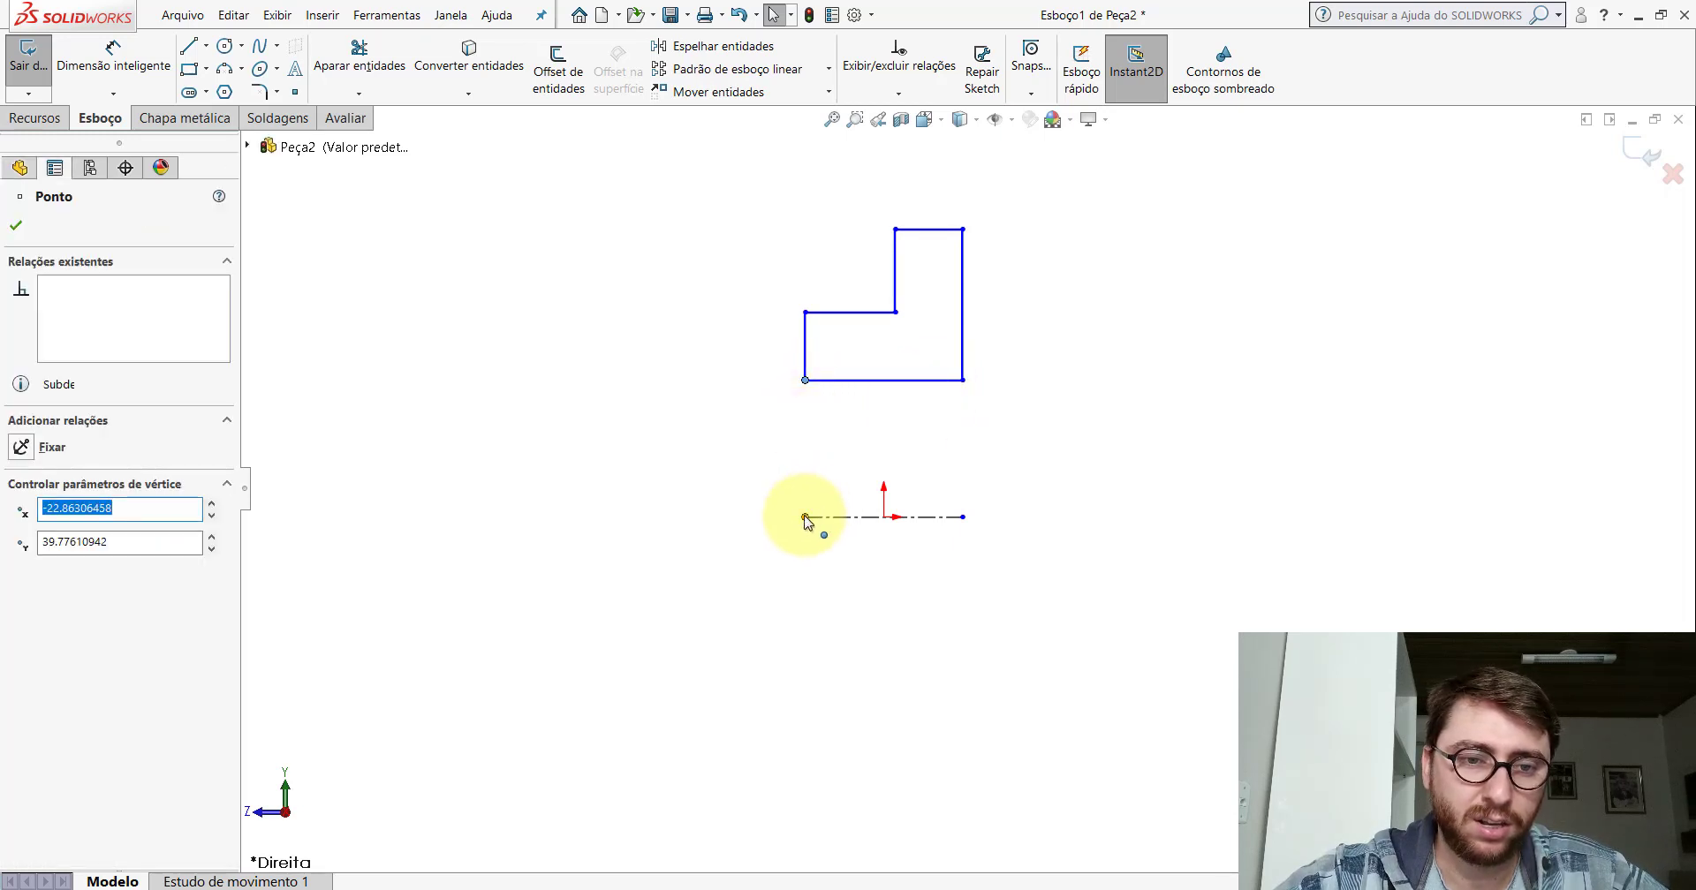
ctrl+click(805, 519)
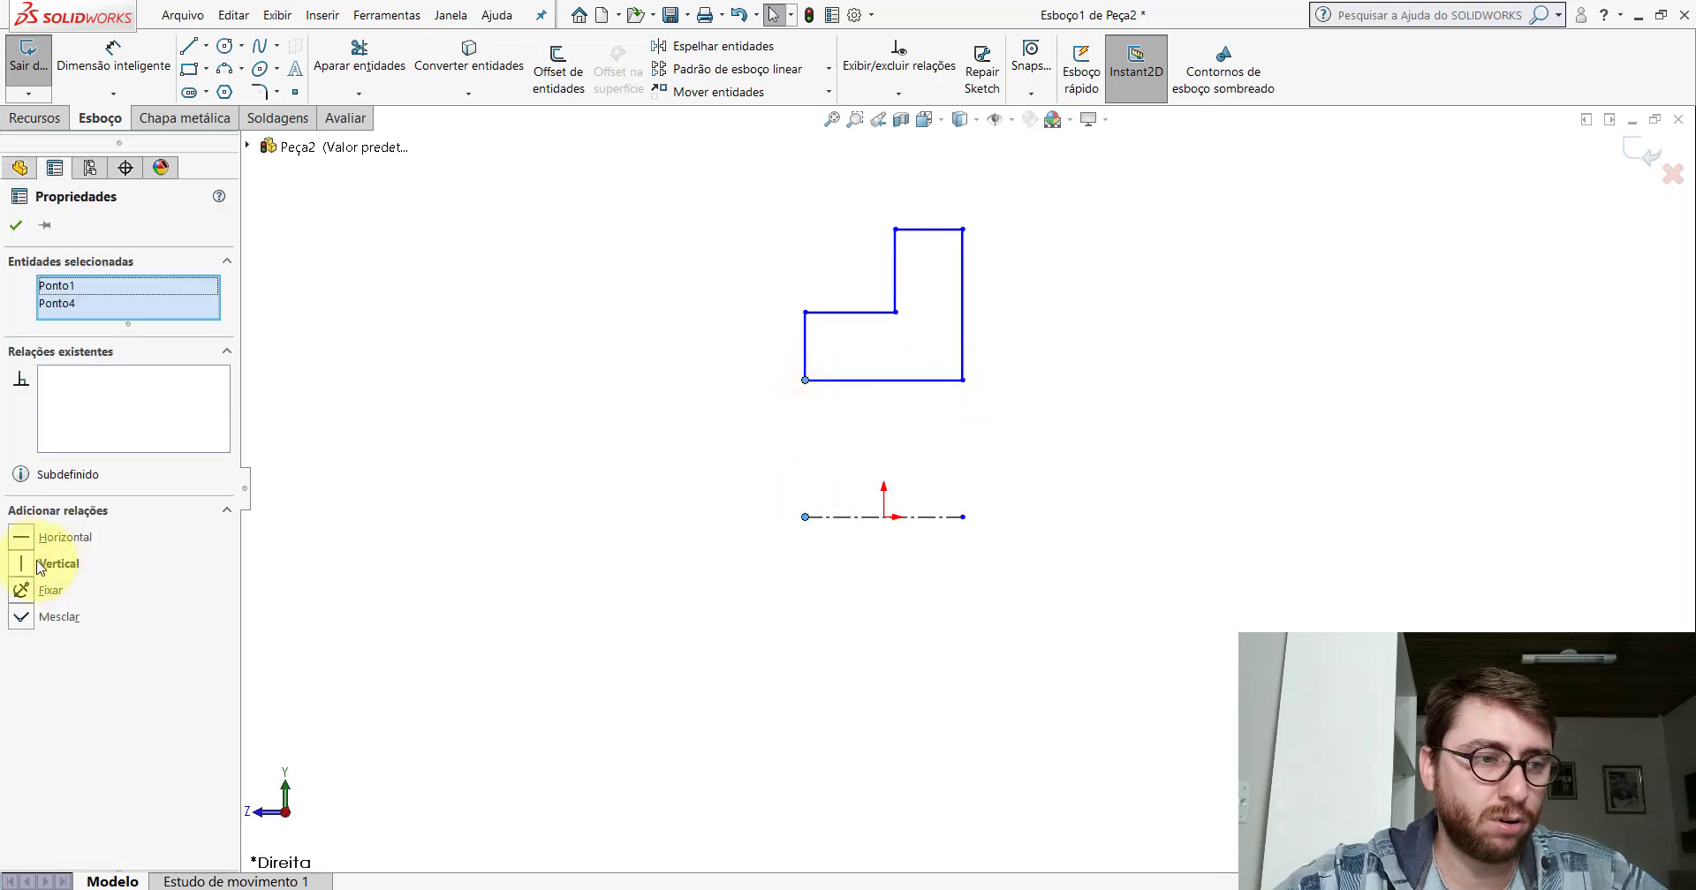
click(16, 228)
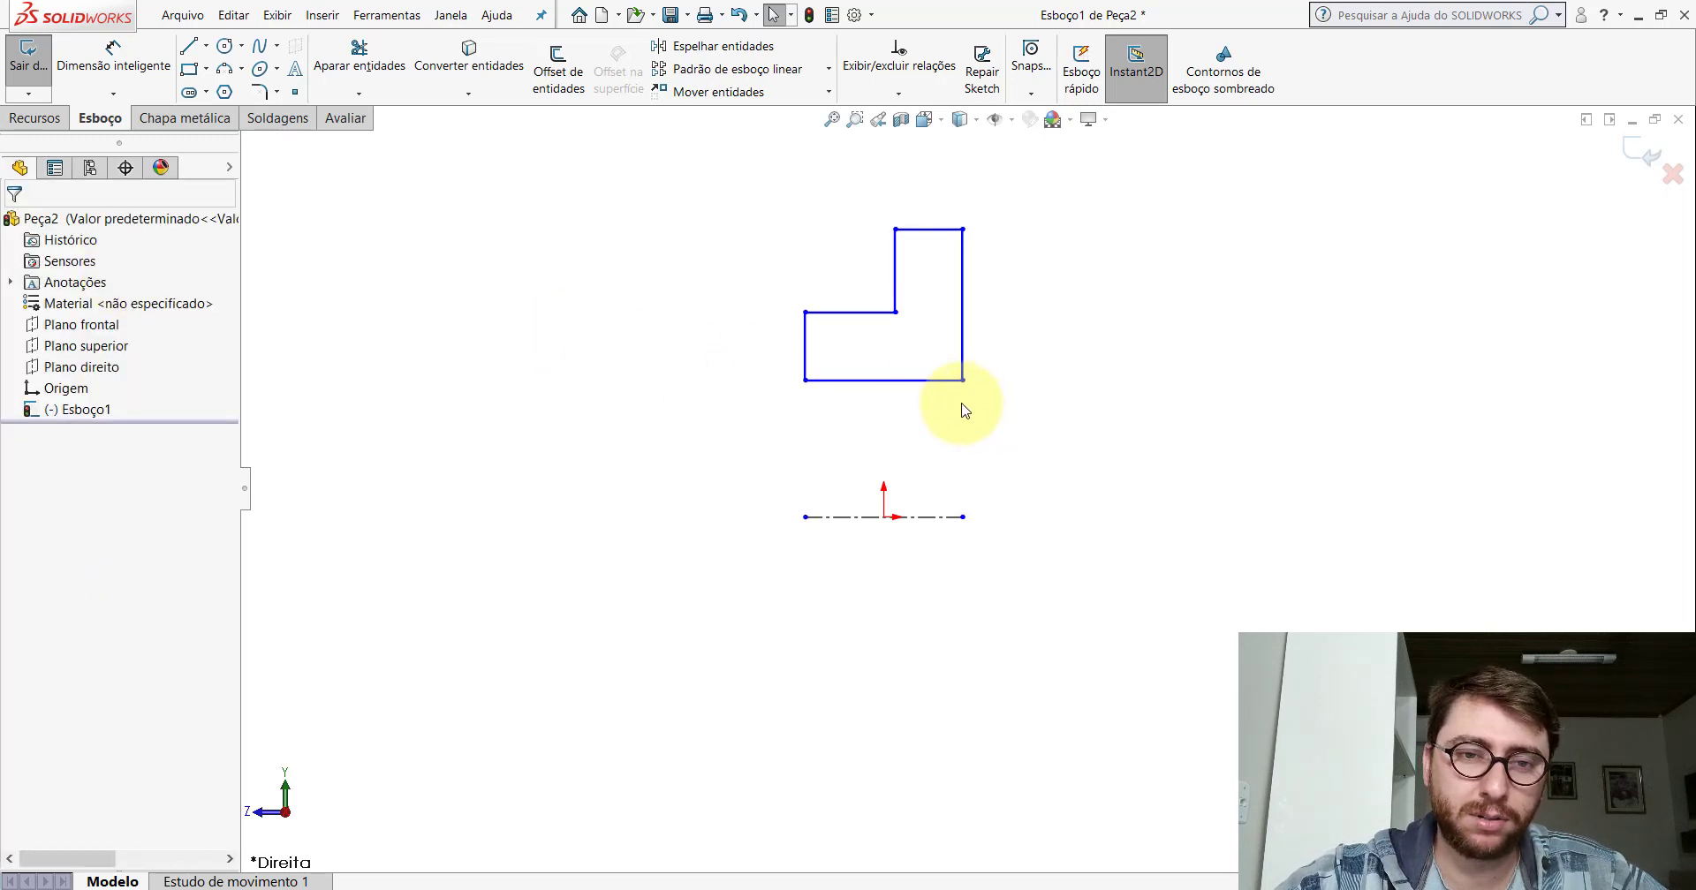
click(963, 381)
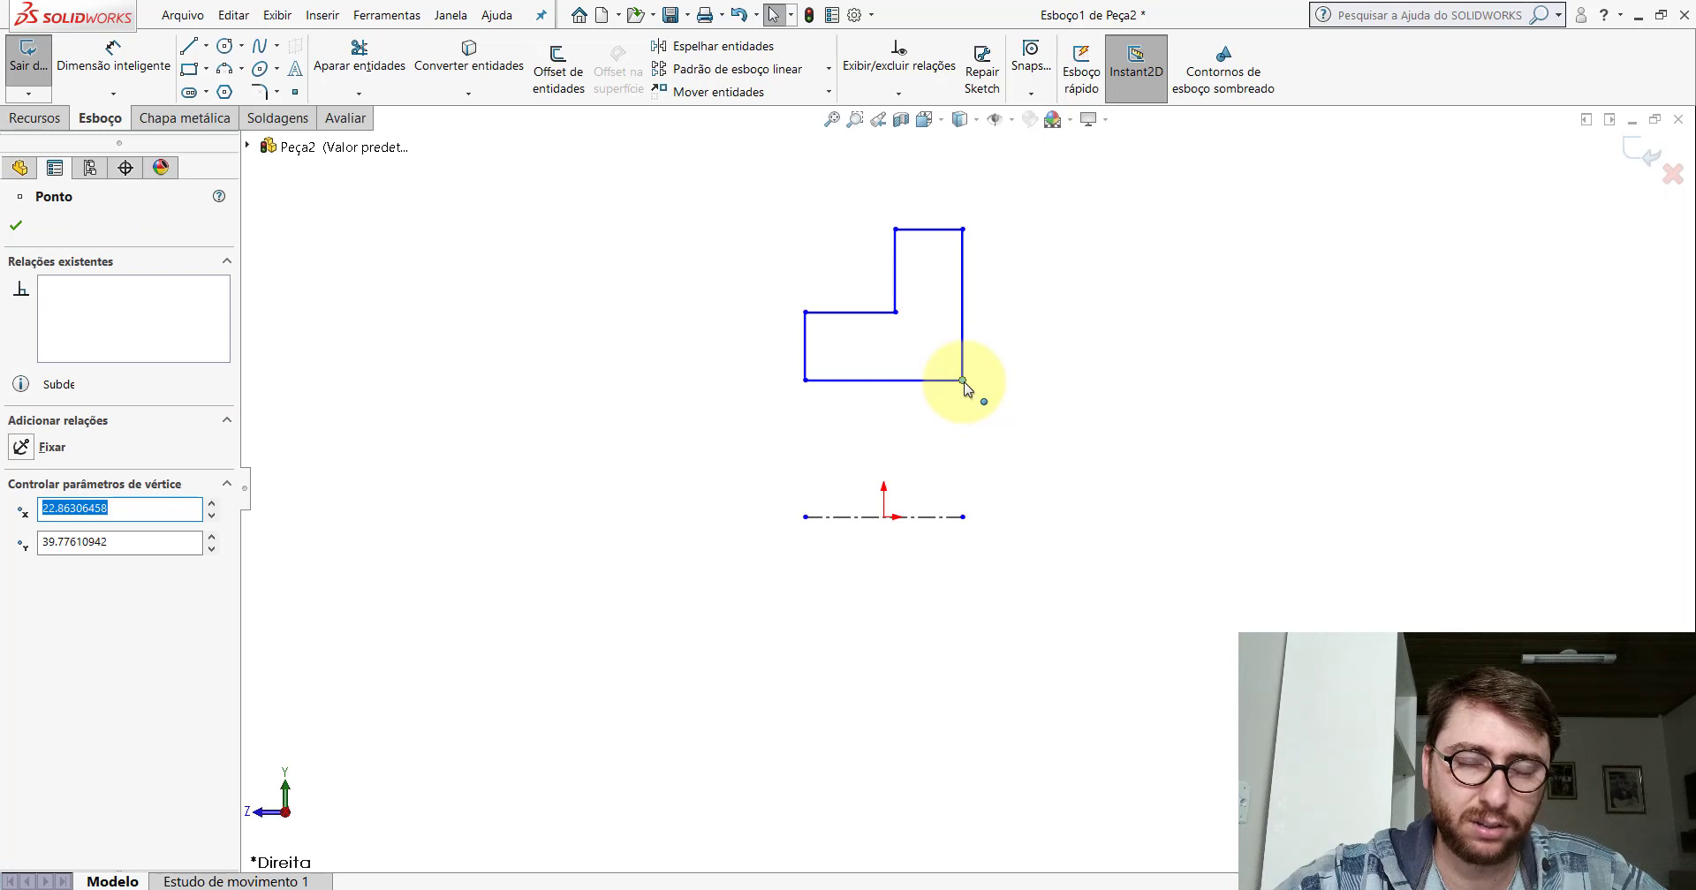
ctrl+click(963, 518)
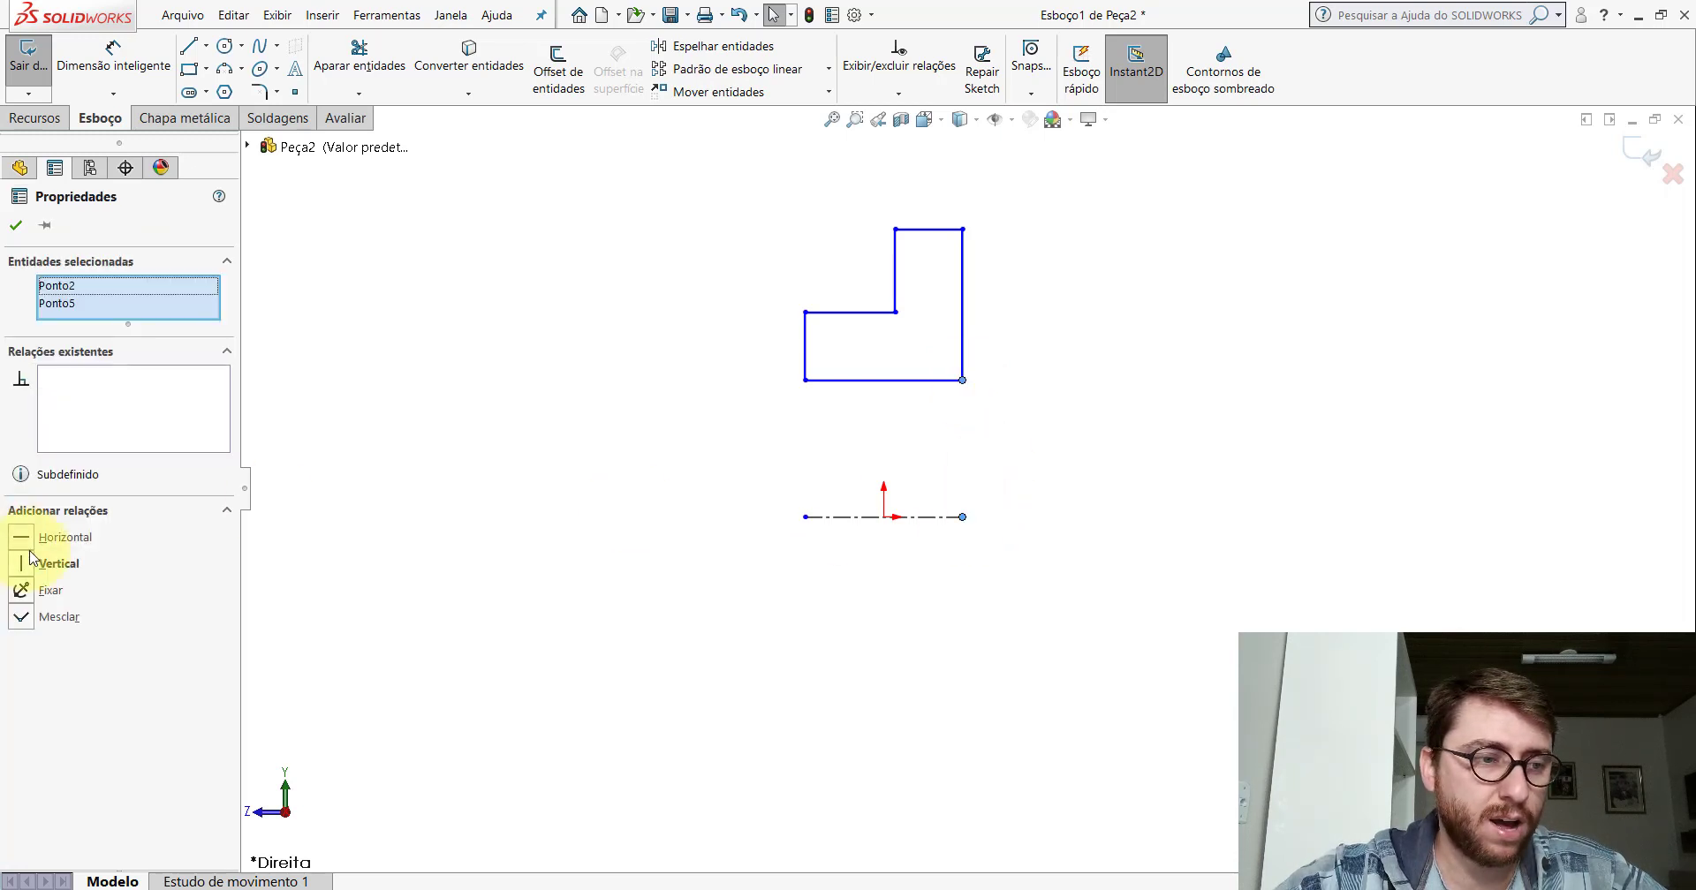
click(17, 226)
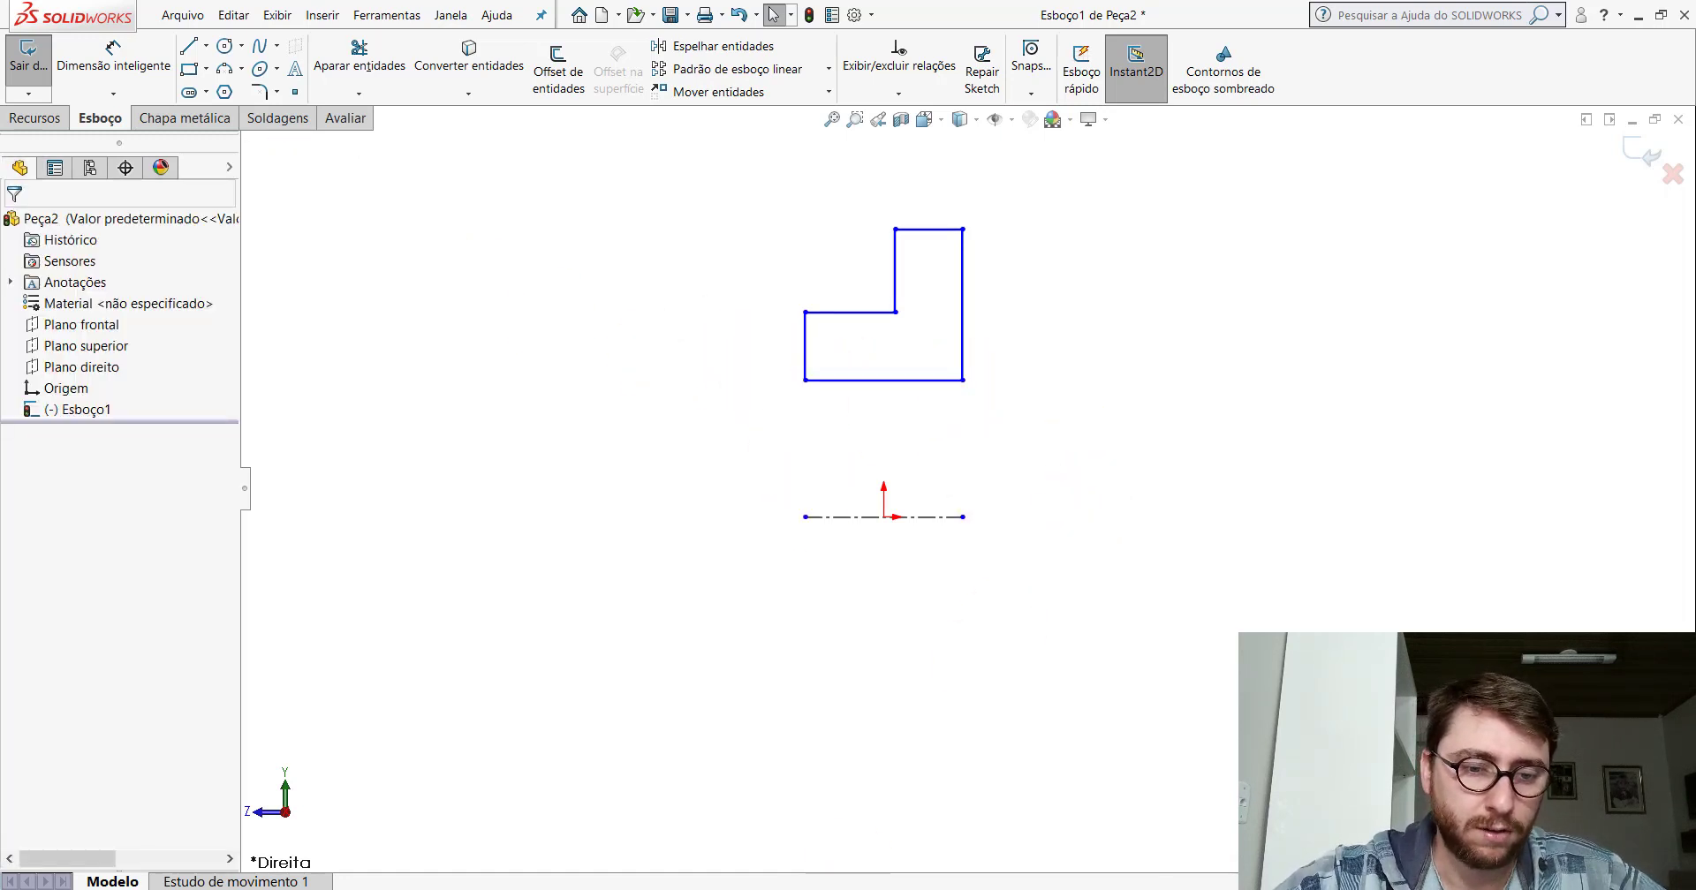
Switch to the PP-GR(108)2100 reference part and measure the distance between the ring's two outer end faces.
click(548, 817)
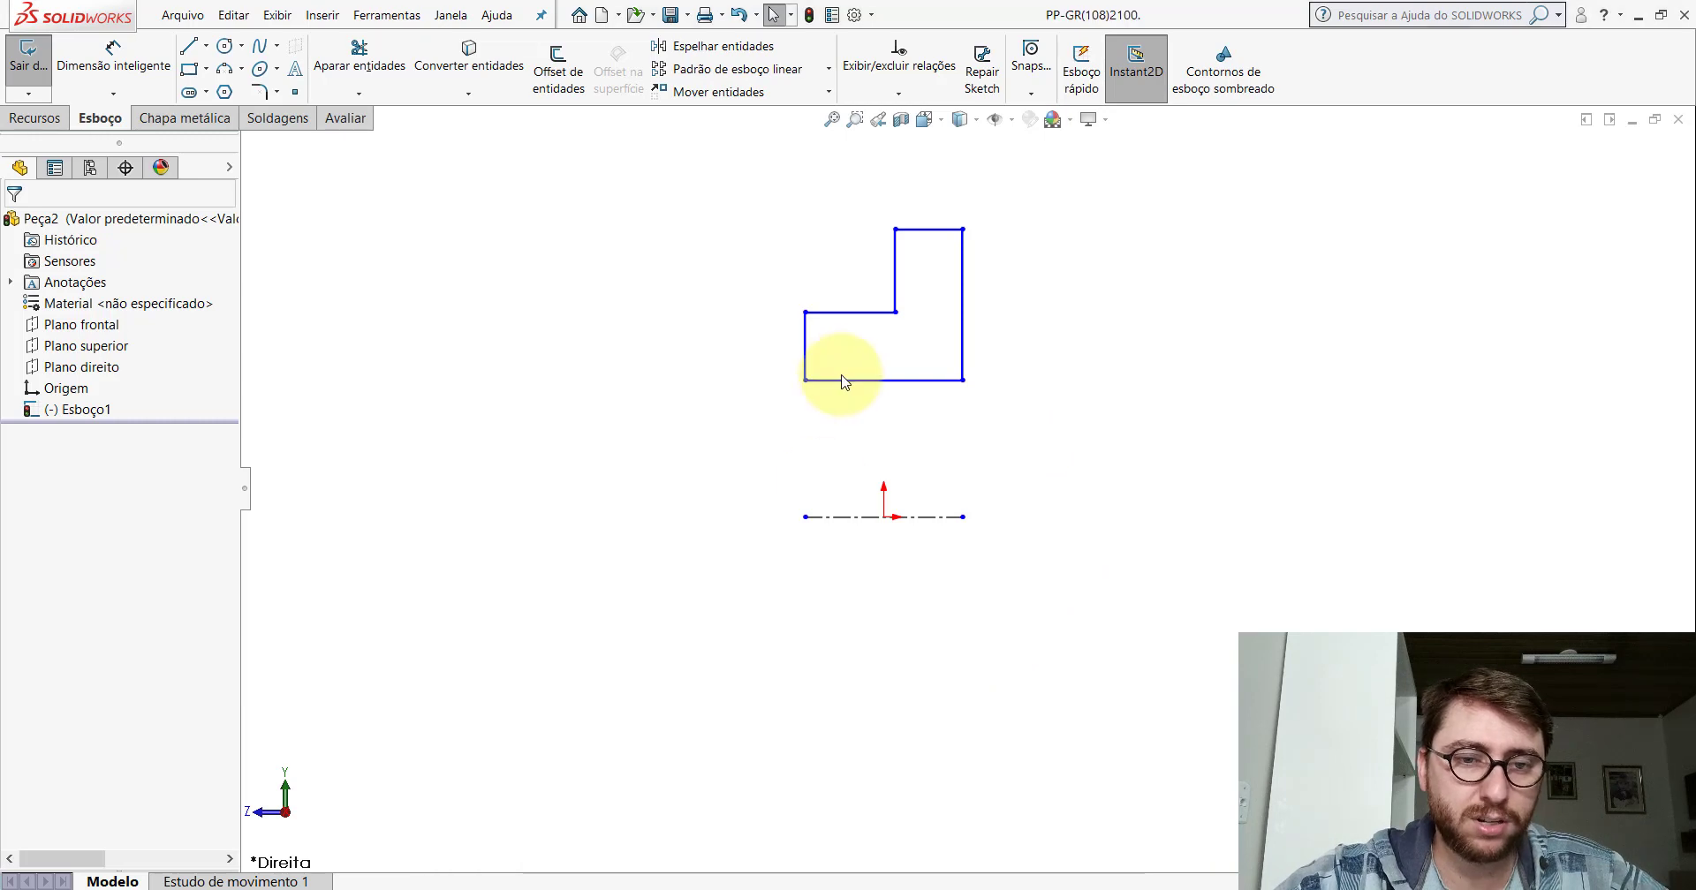
click(339, 126)
click(213, 62)
click(826, 424)
middle_drag(825, 424, 720, 455)
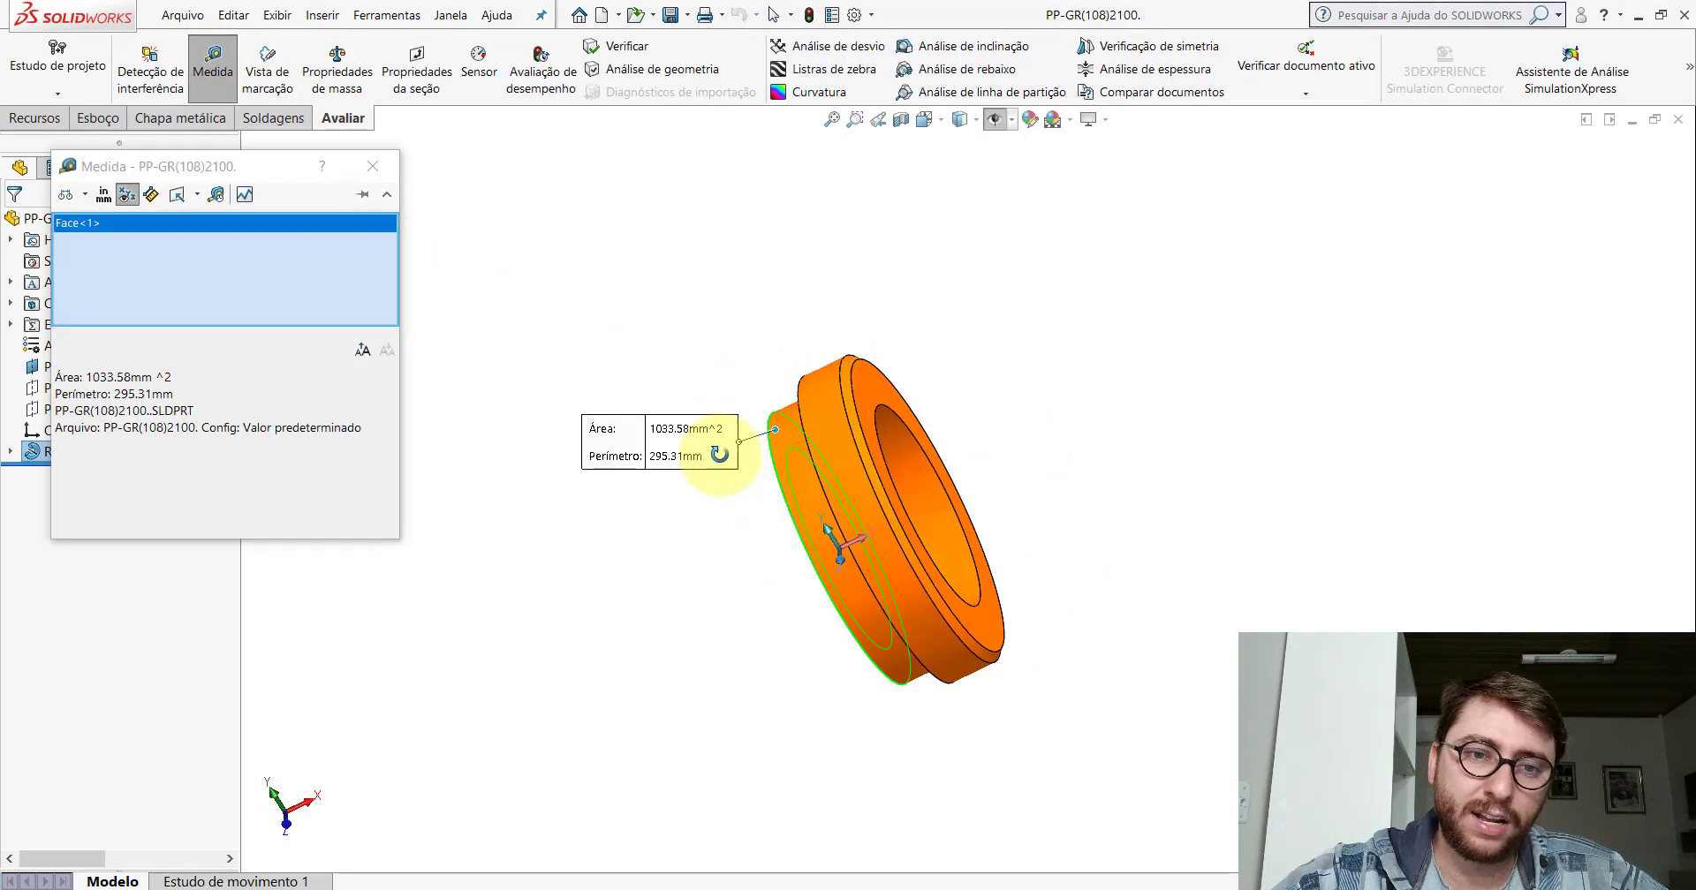
click(878, 379)
middle_drag(878, 379, 939, 368)
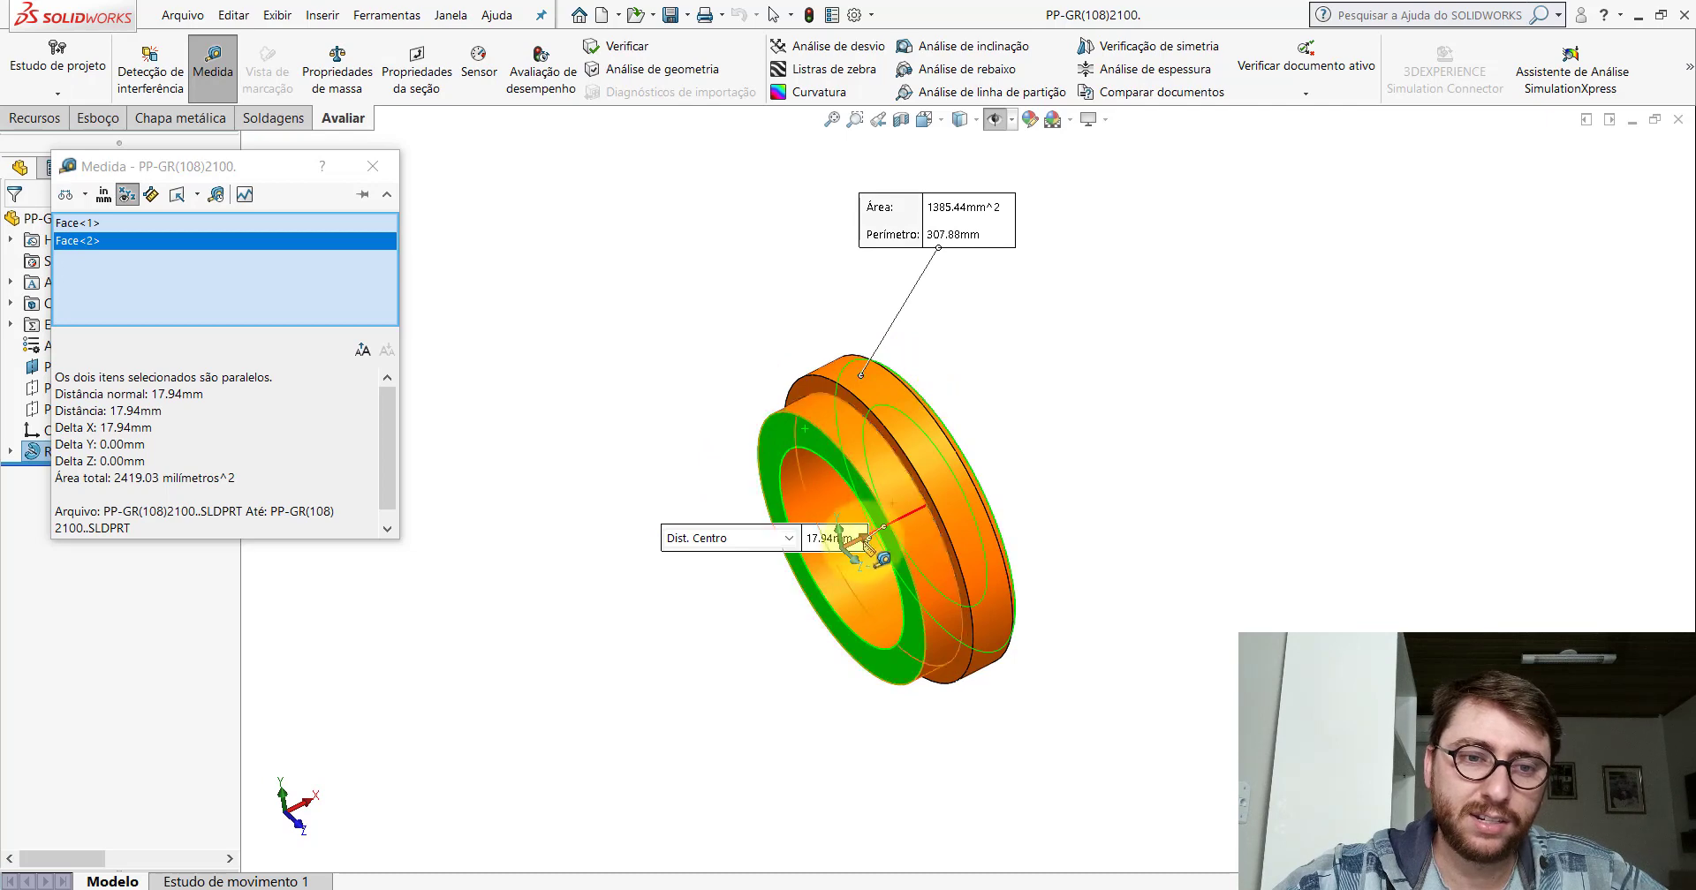
drag(789, 535, 764, 530)
key(Escape)
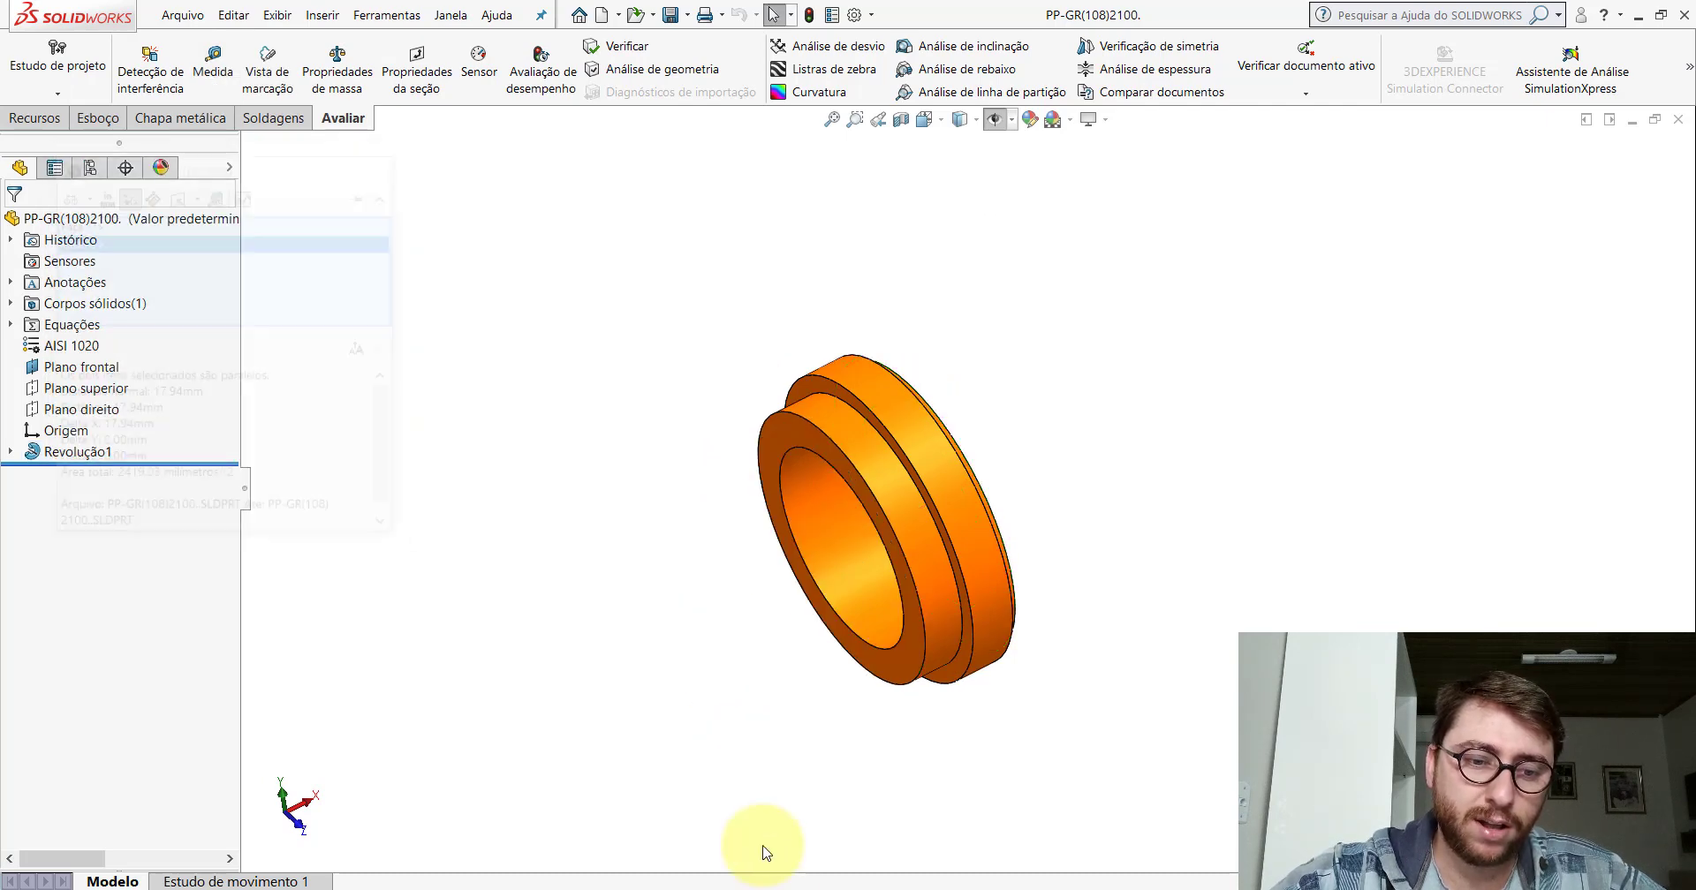
Return to the new part's sketch and dimension the centerline's length at 17.94 mm.
mouse_move(790, 886)
click(999, 827)
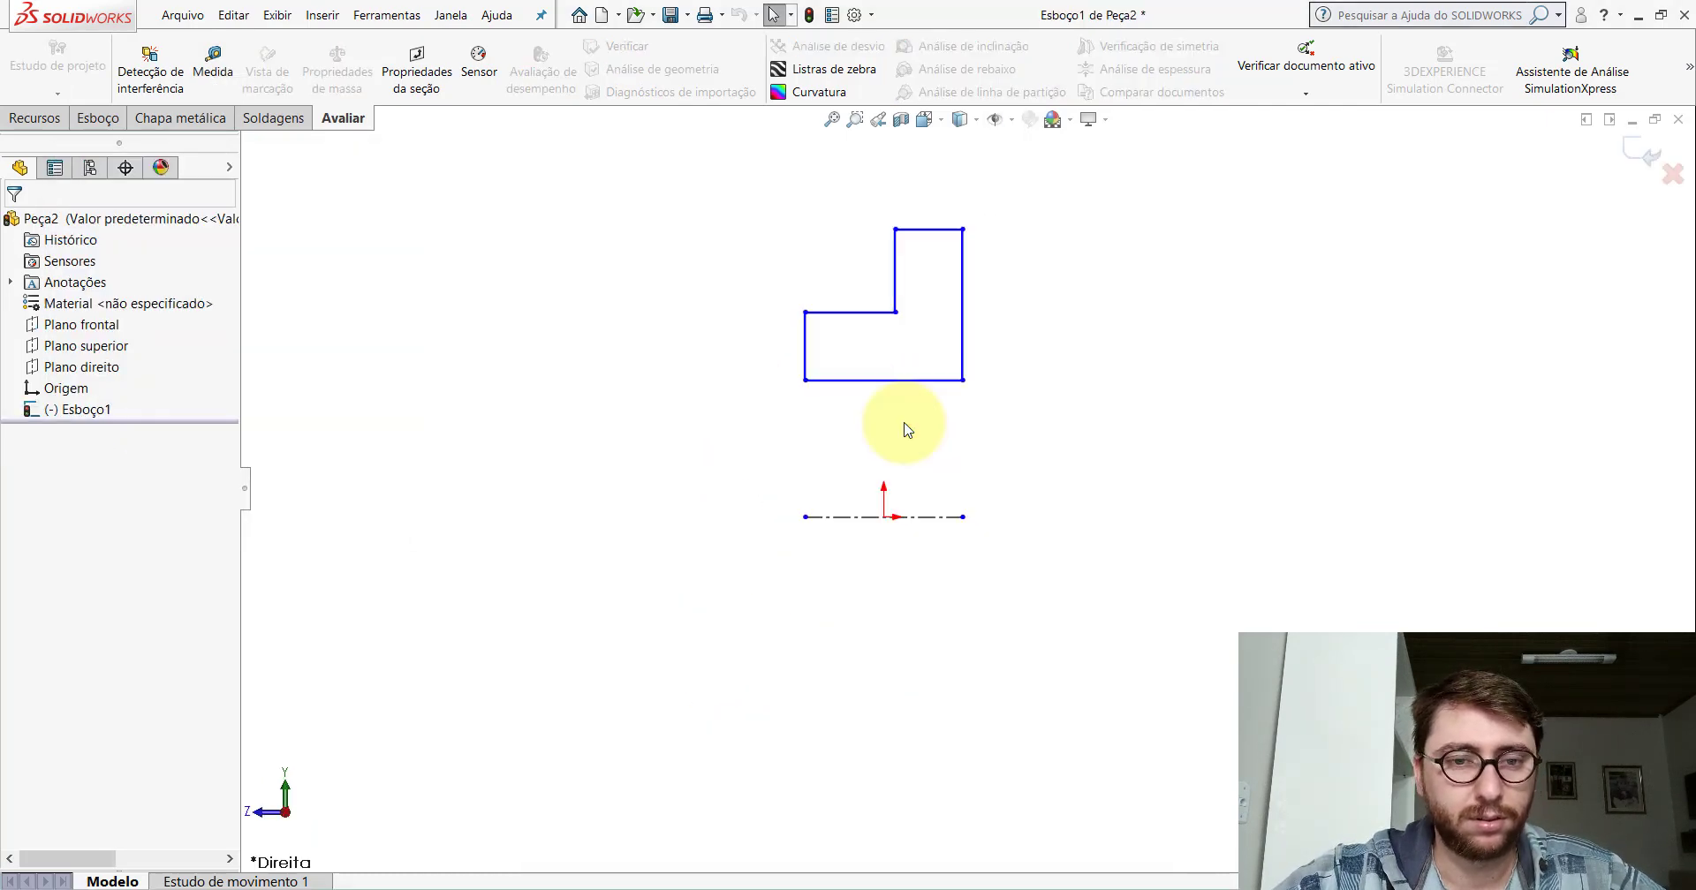
click(100, 117)
click(113, 55)
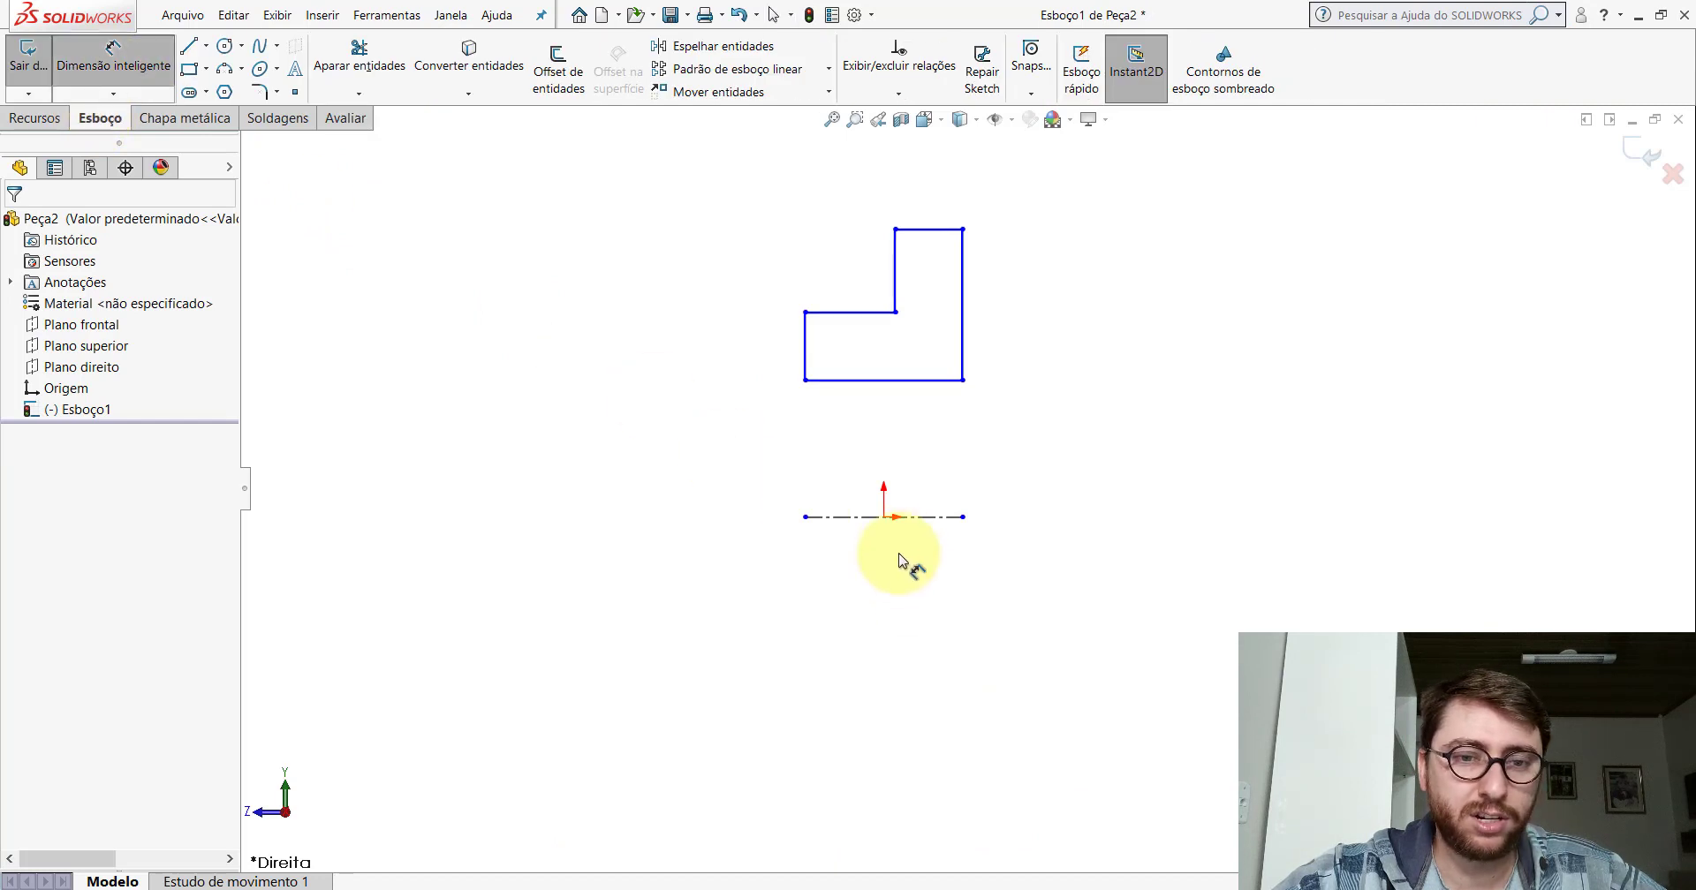
click(915, 520)
click(882, 687)
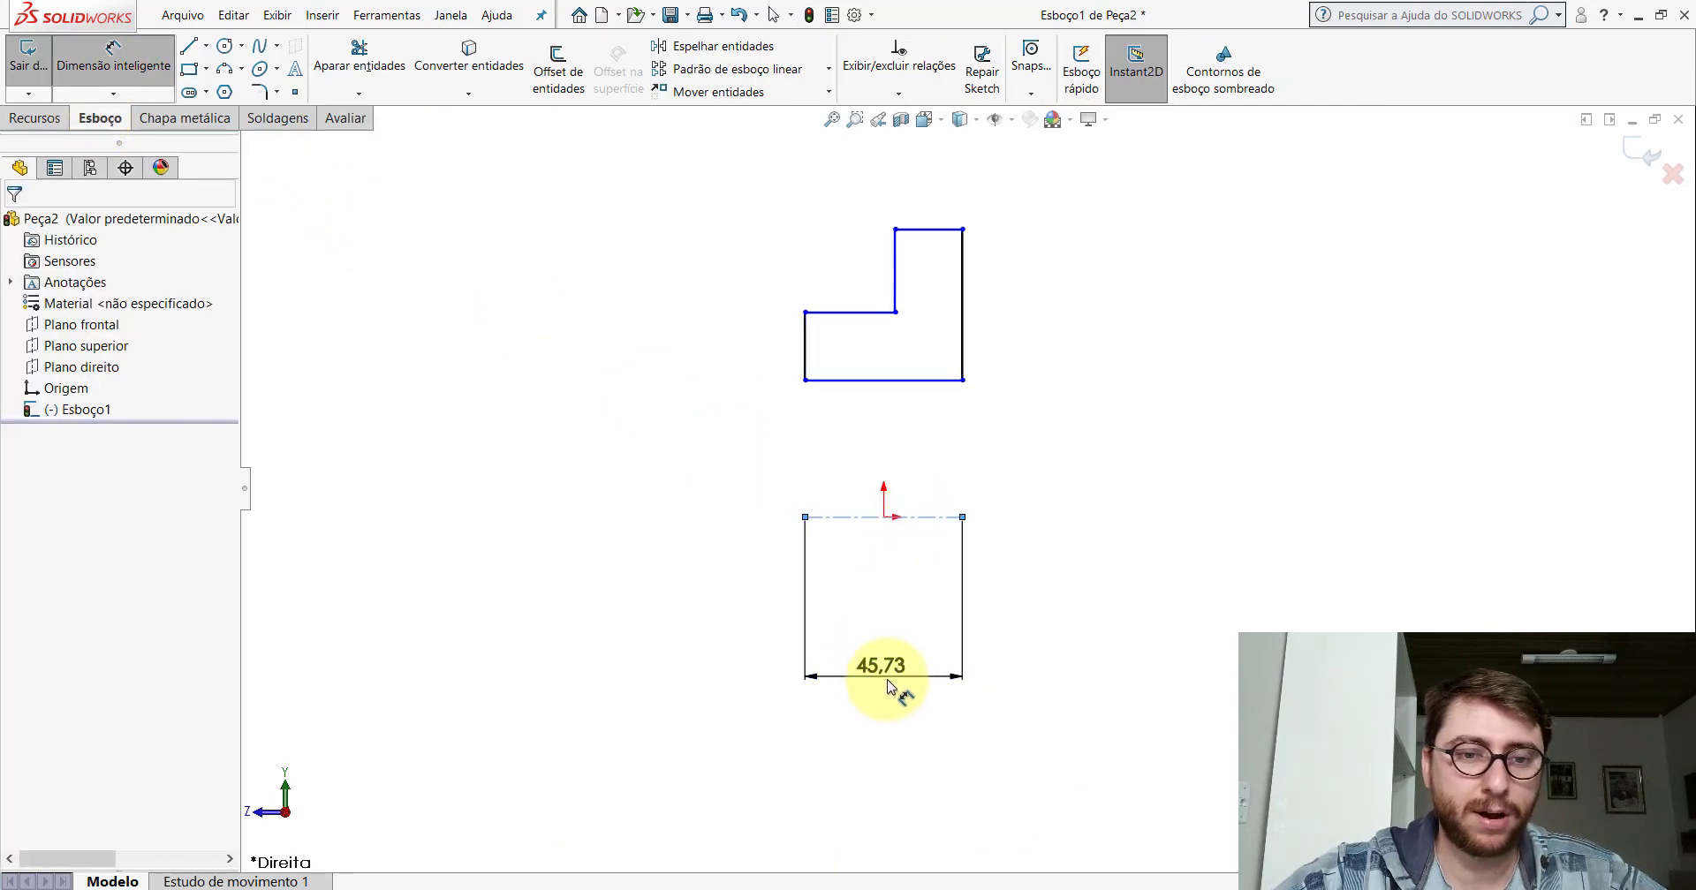
text(17,94)
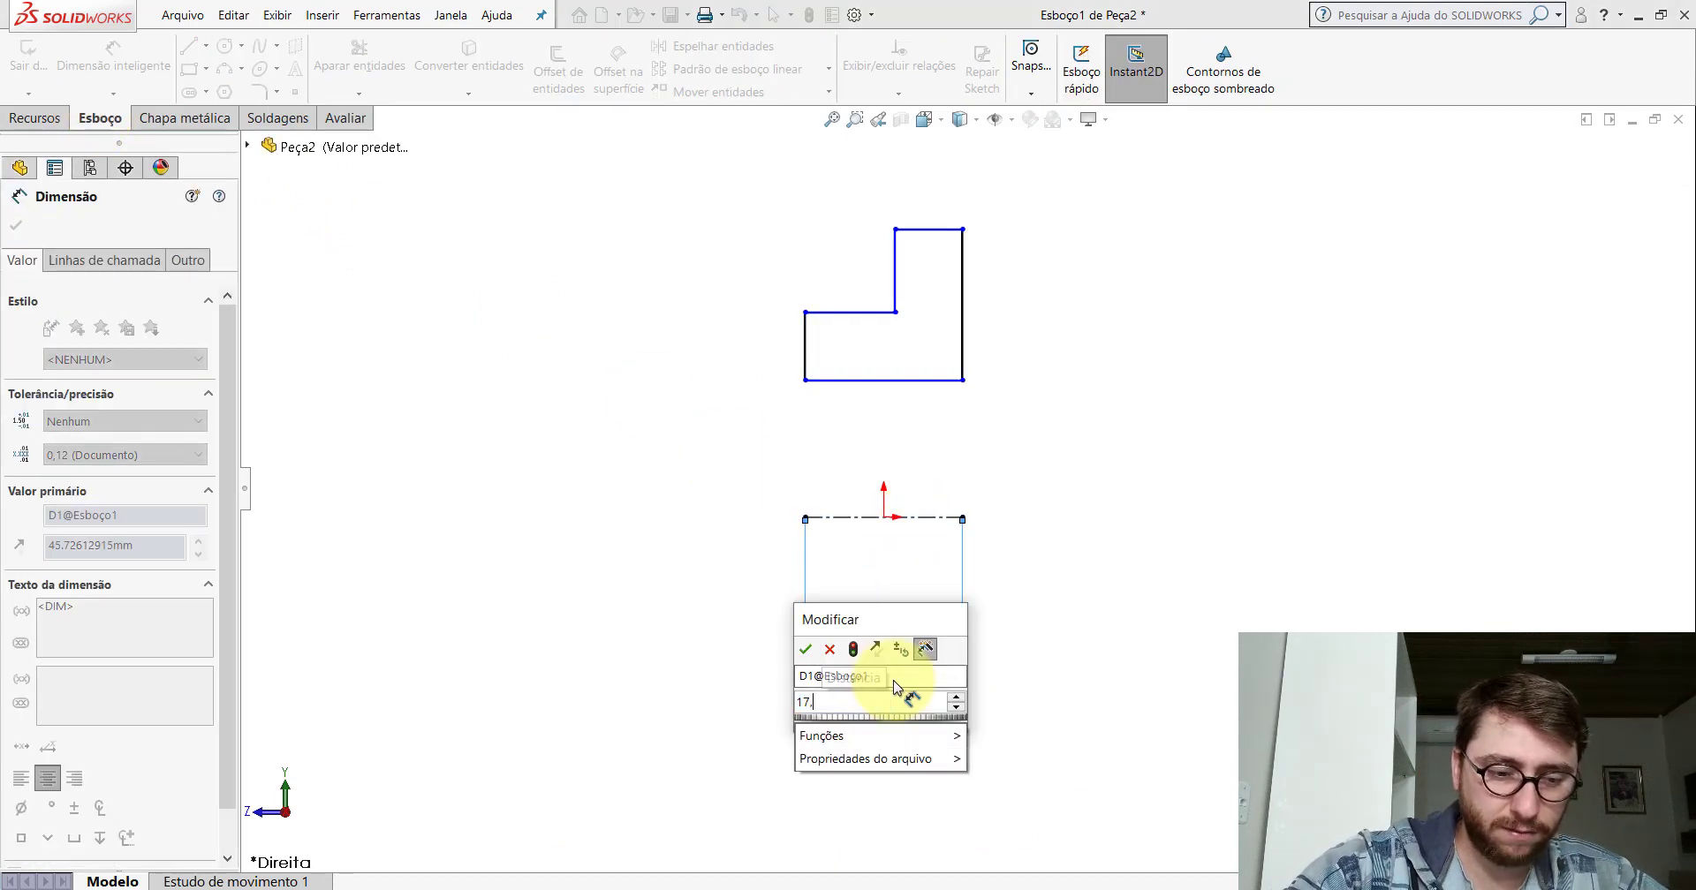
key(Return)
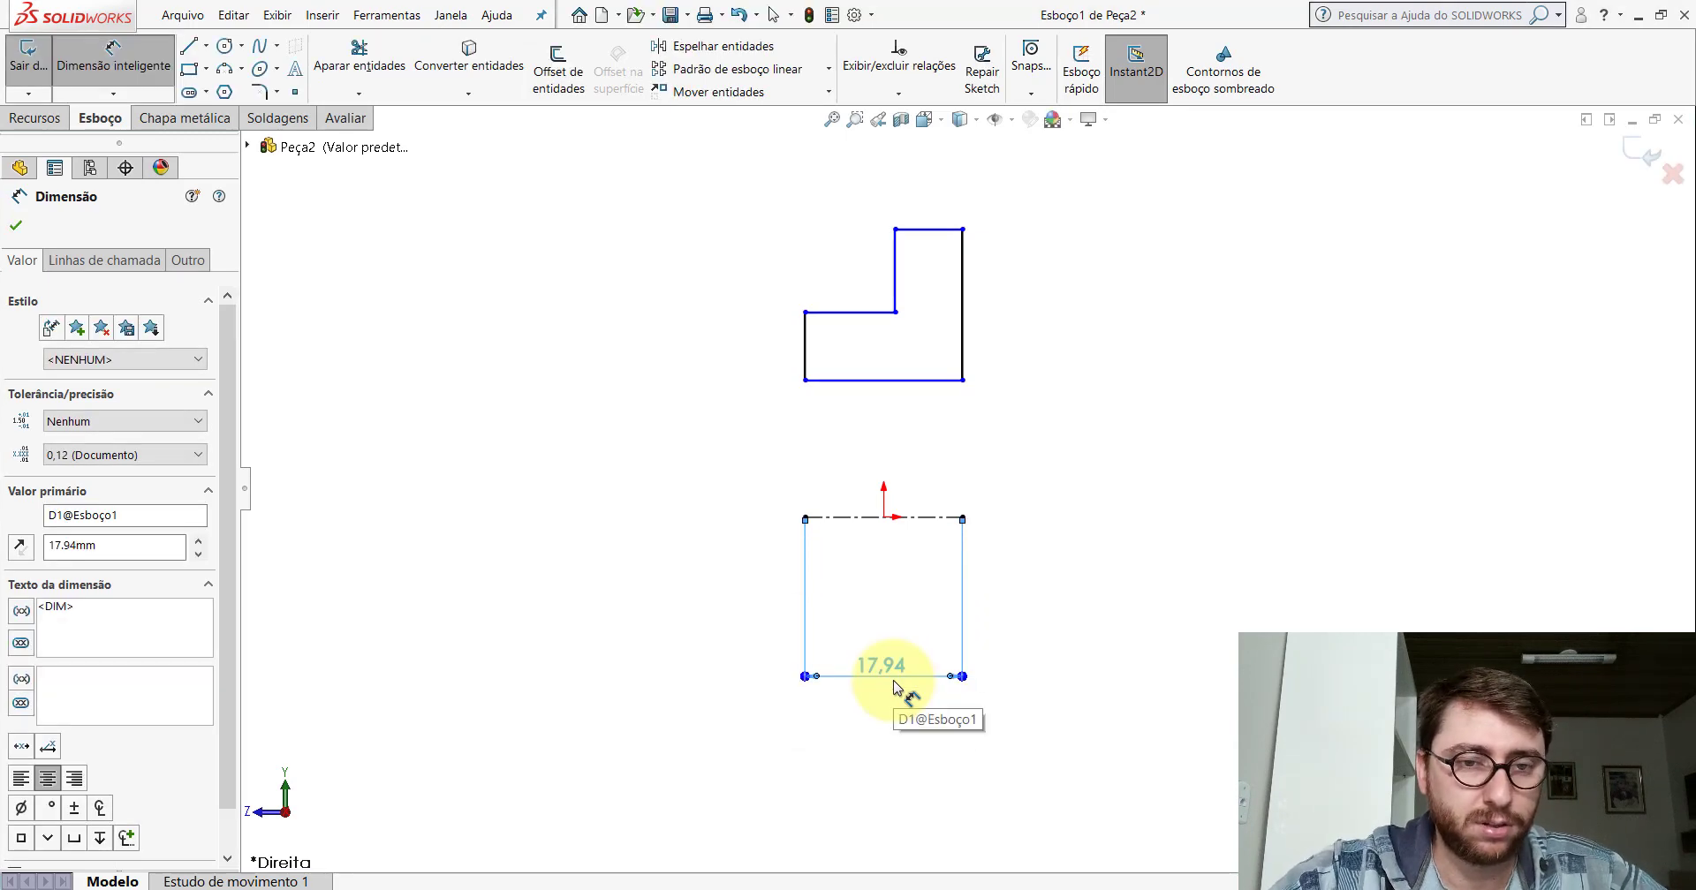
key(Escape)
Switch back to the PP-GR(108)2100 reference part and measure the diameter of the ring's inner bore face.
mouse_move(775, 883)
click(776, 835)
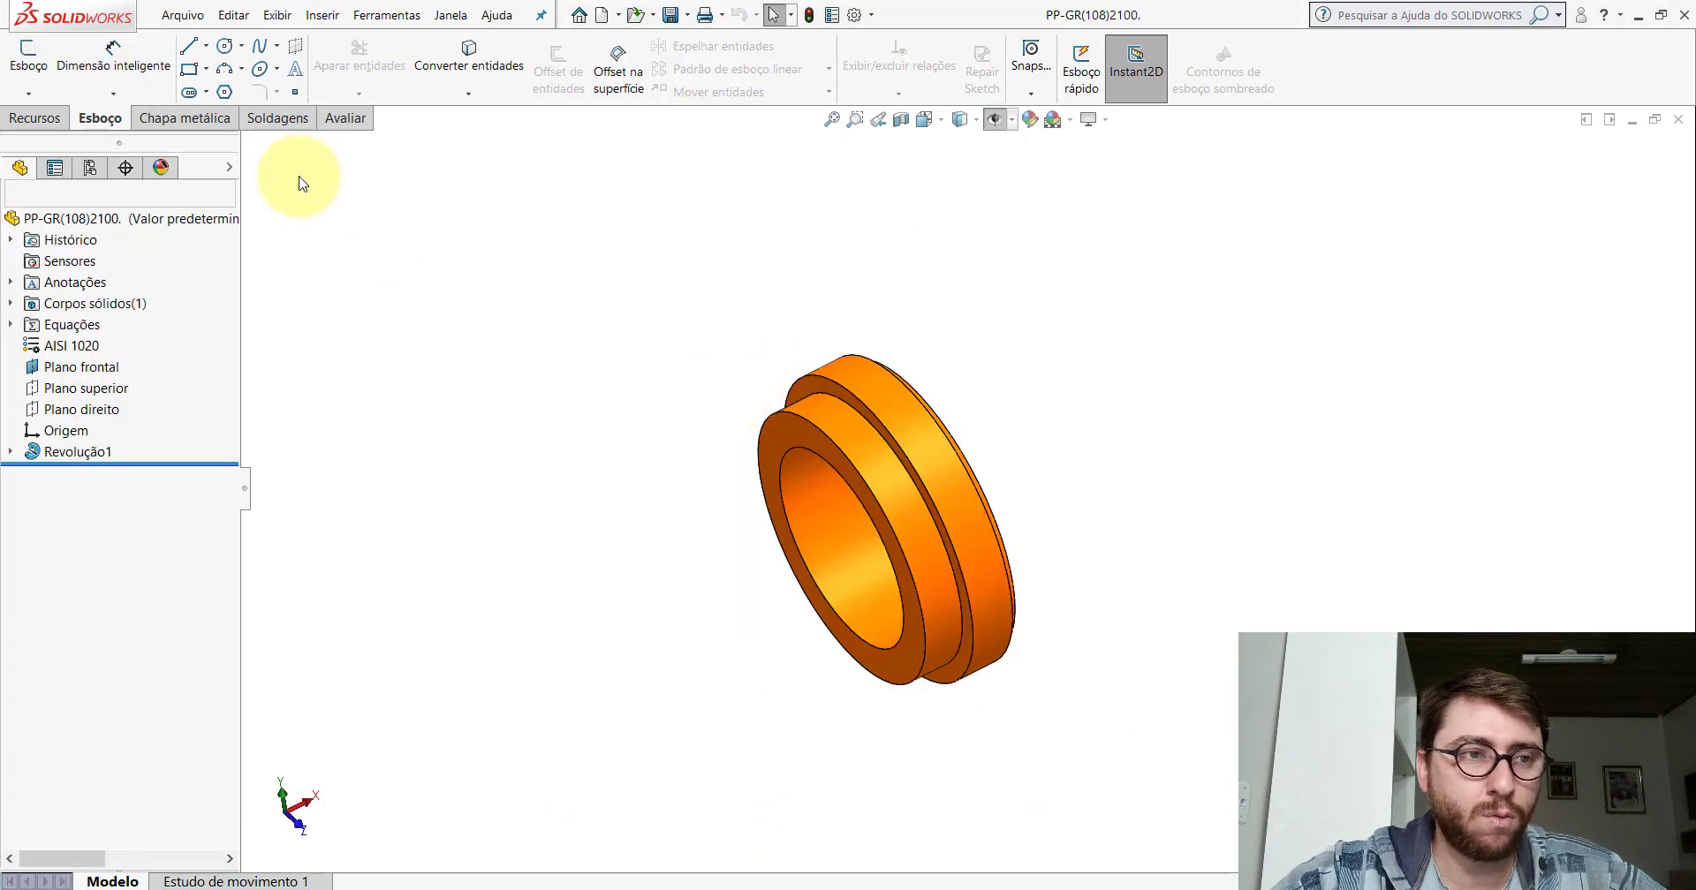
click(344, 118)
click(213, 66)
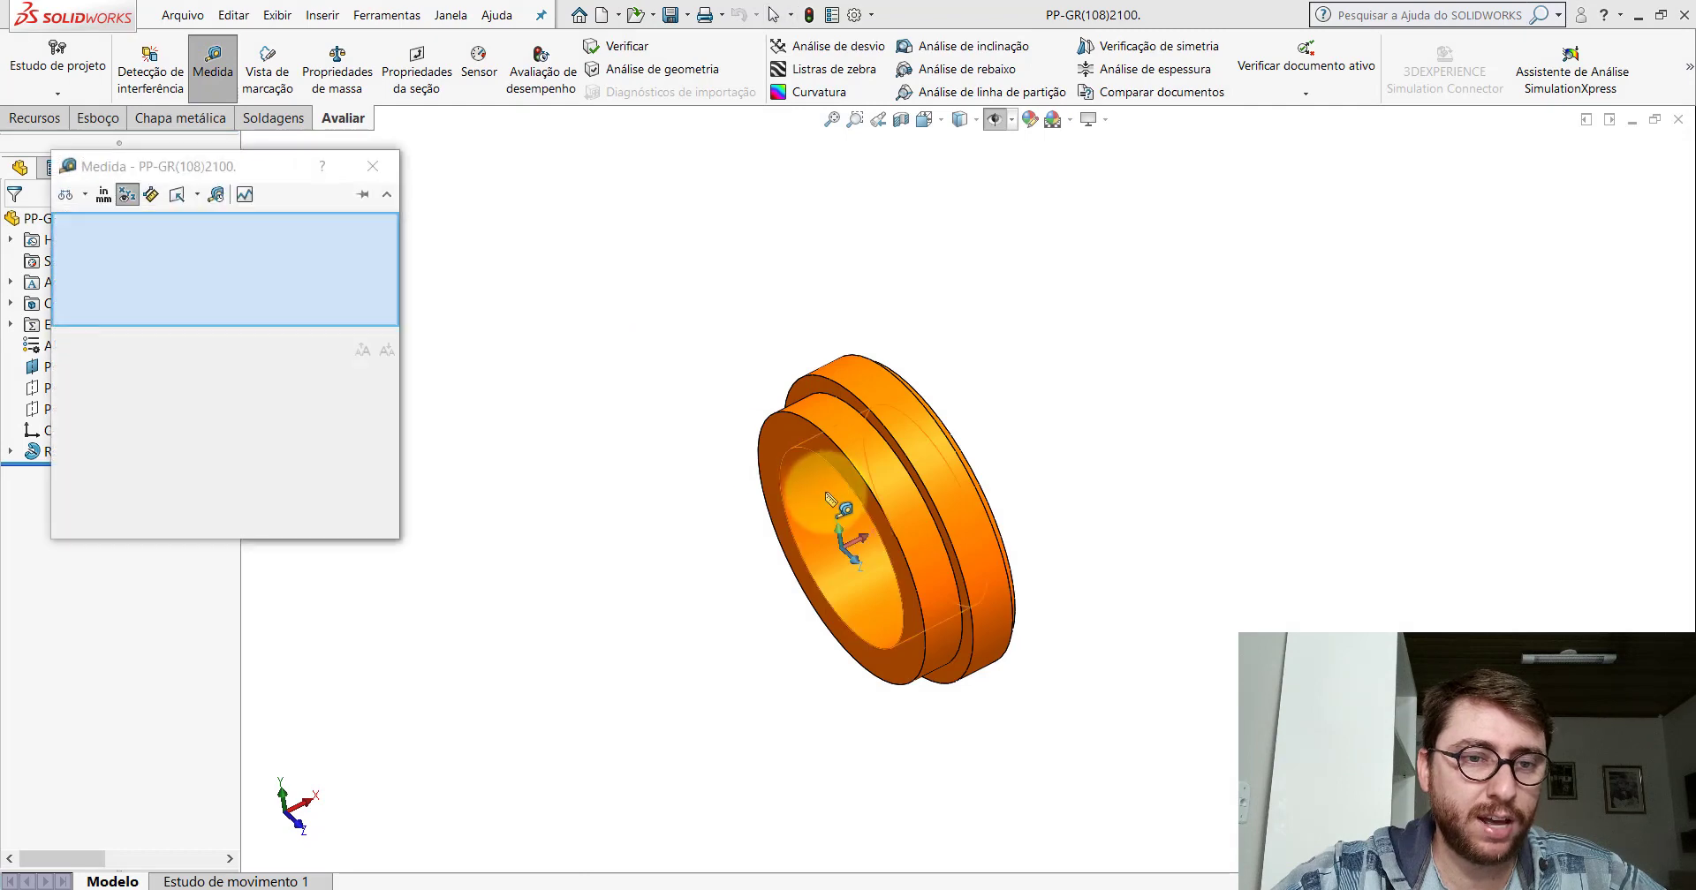
click(831, 499)
key(Escape)
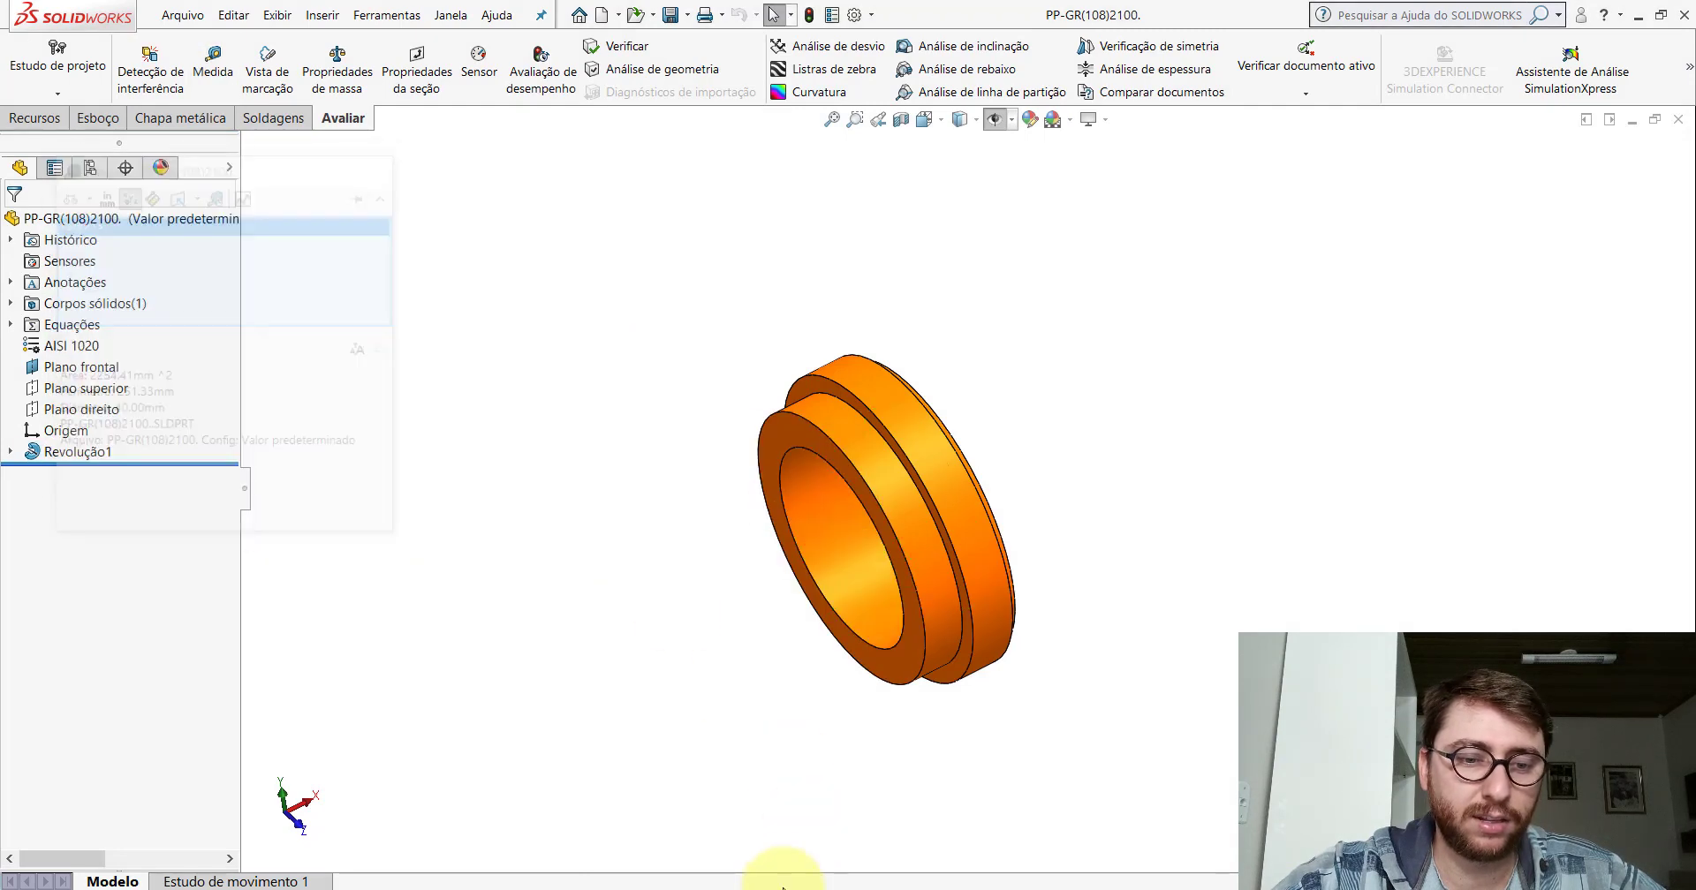
Return to the new part's sketch and dimension the profile's lower edge about the centerline as a 40 mm diameter.
key(ctrl+Tab)
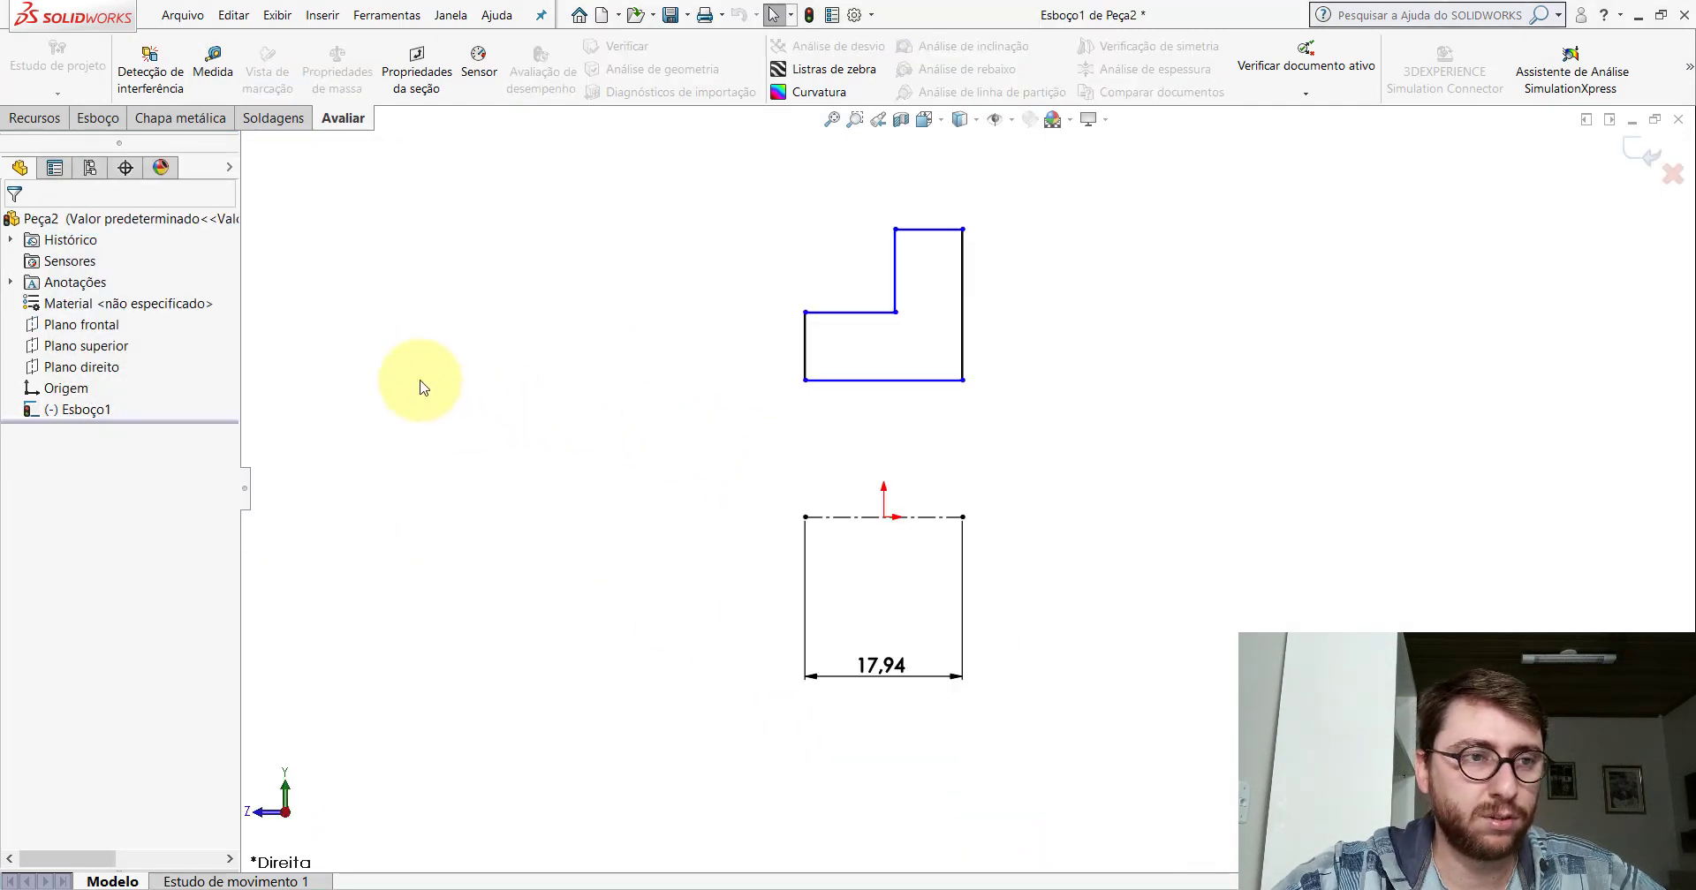
click(94, 120)
click(113, 73)
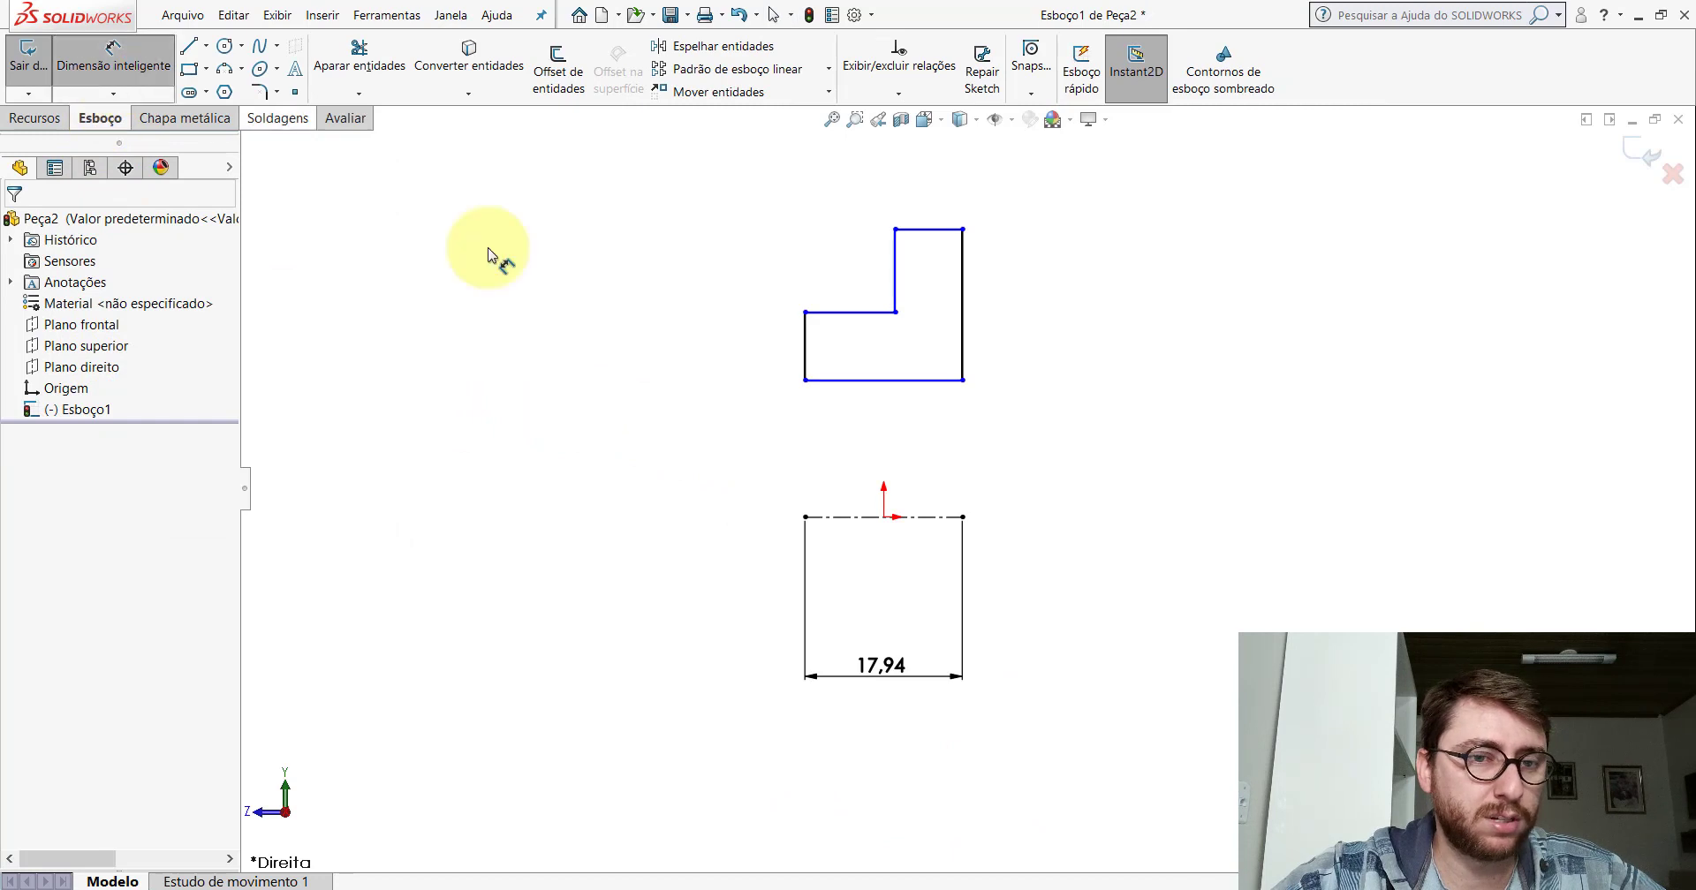
click(867, 382)
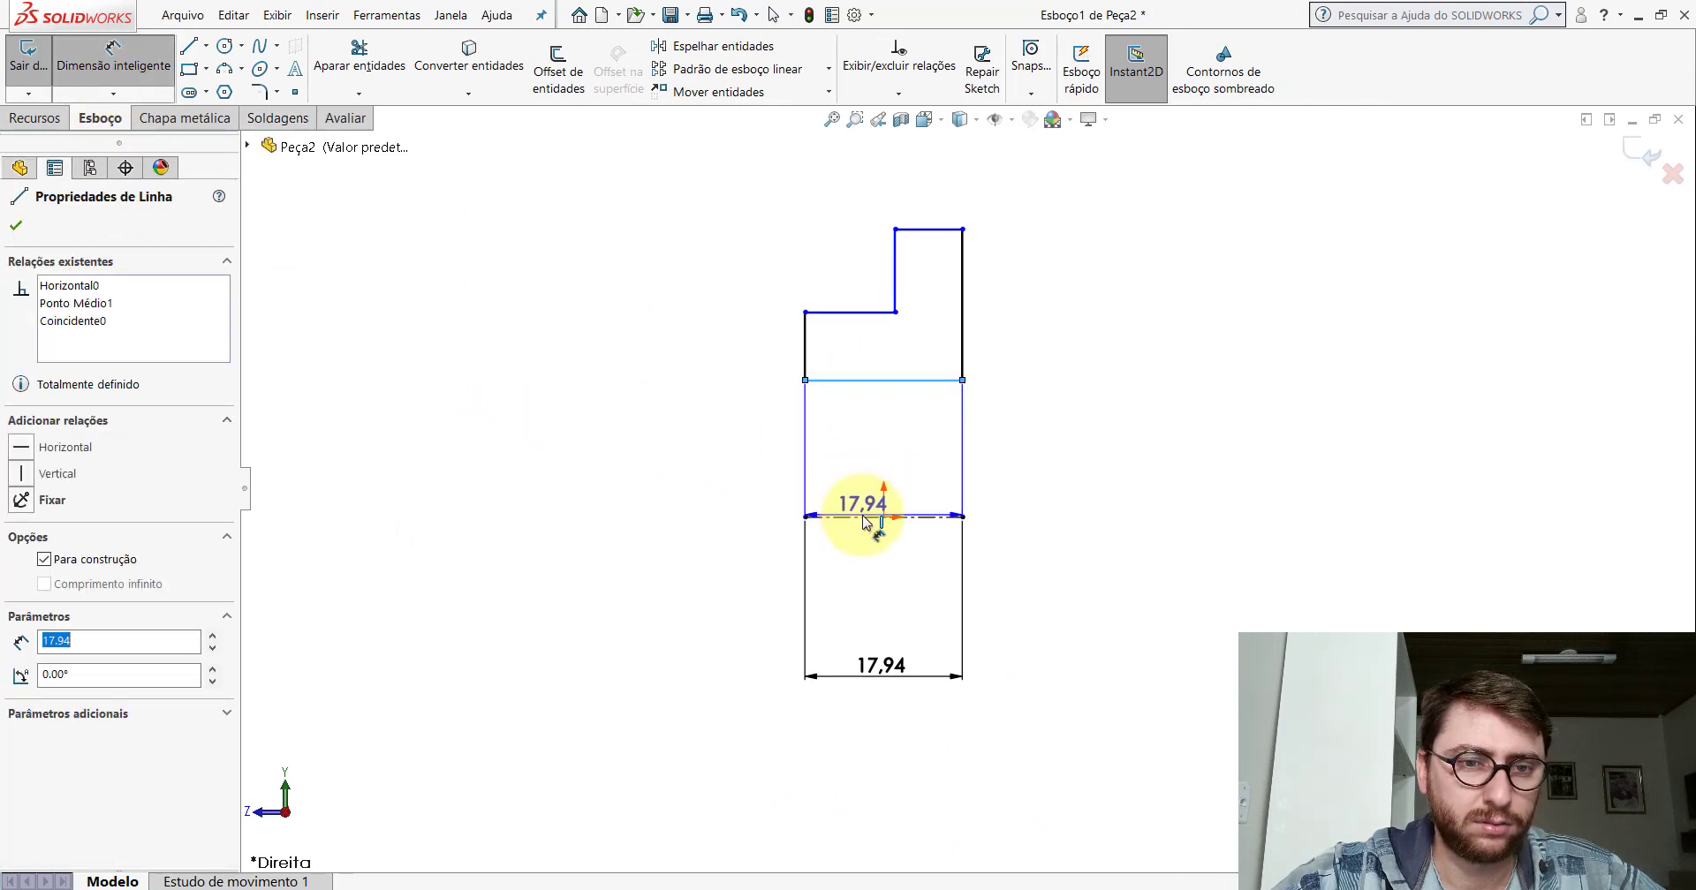
click(866, 518)
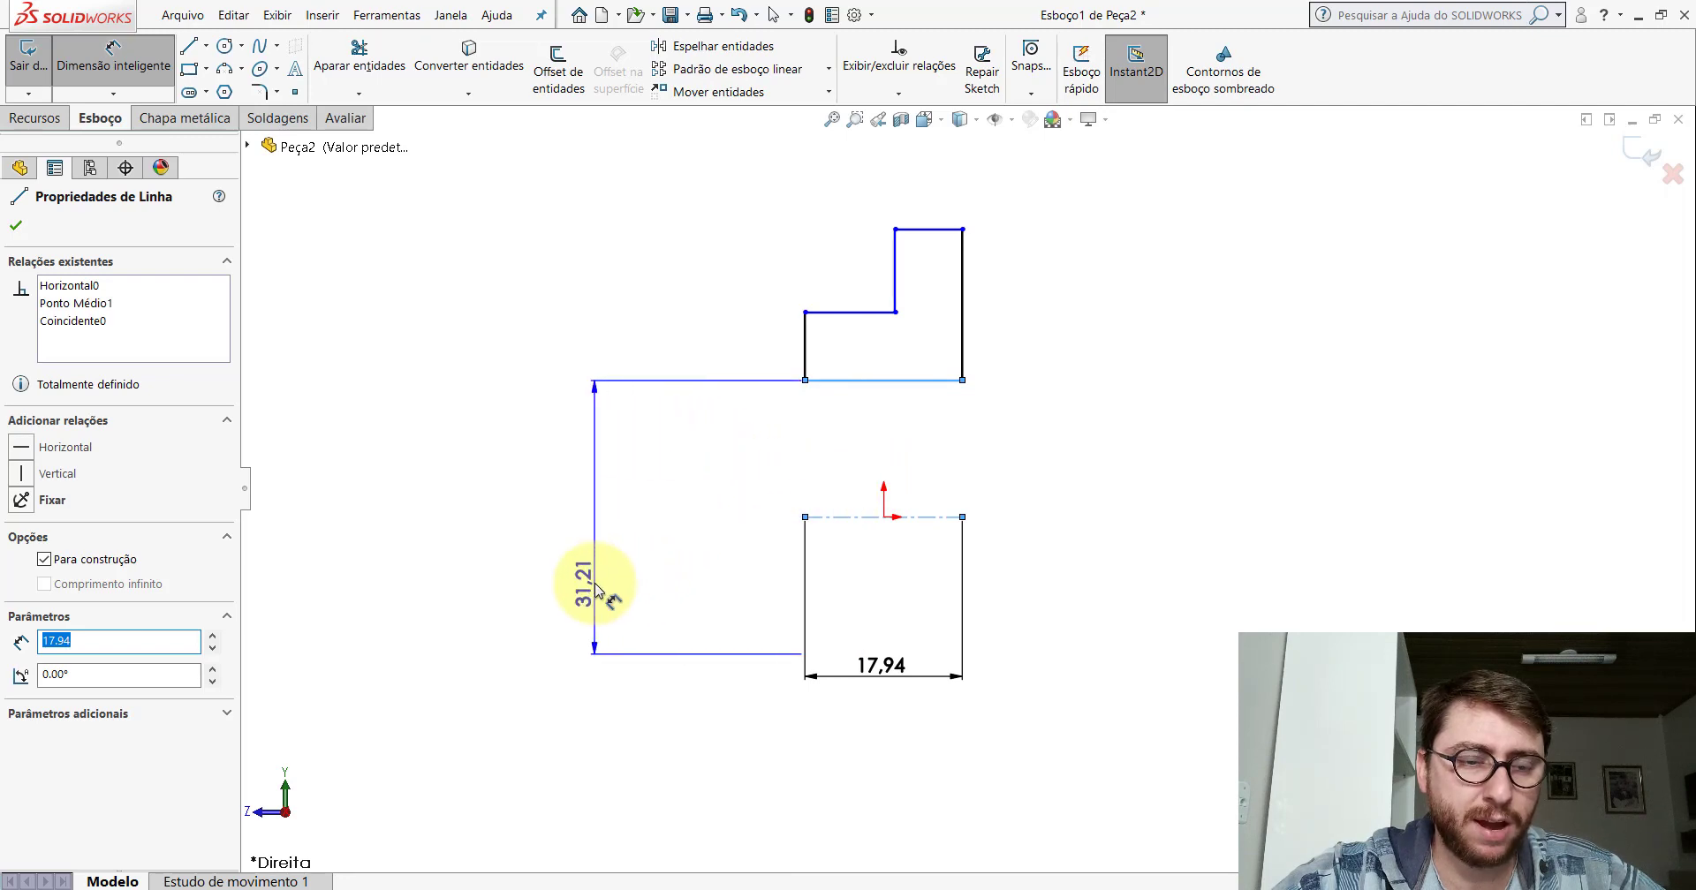
click(605, 583)
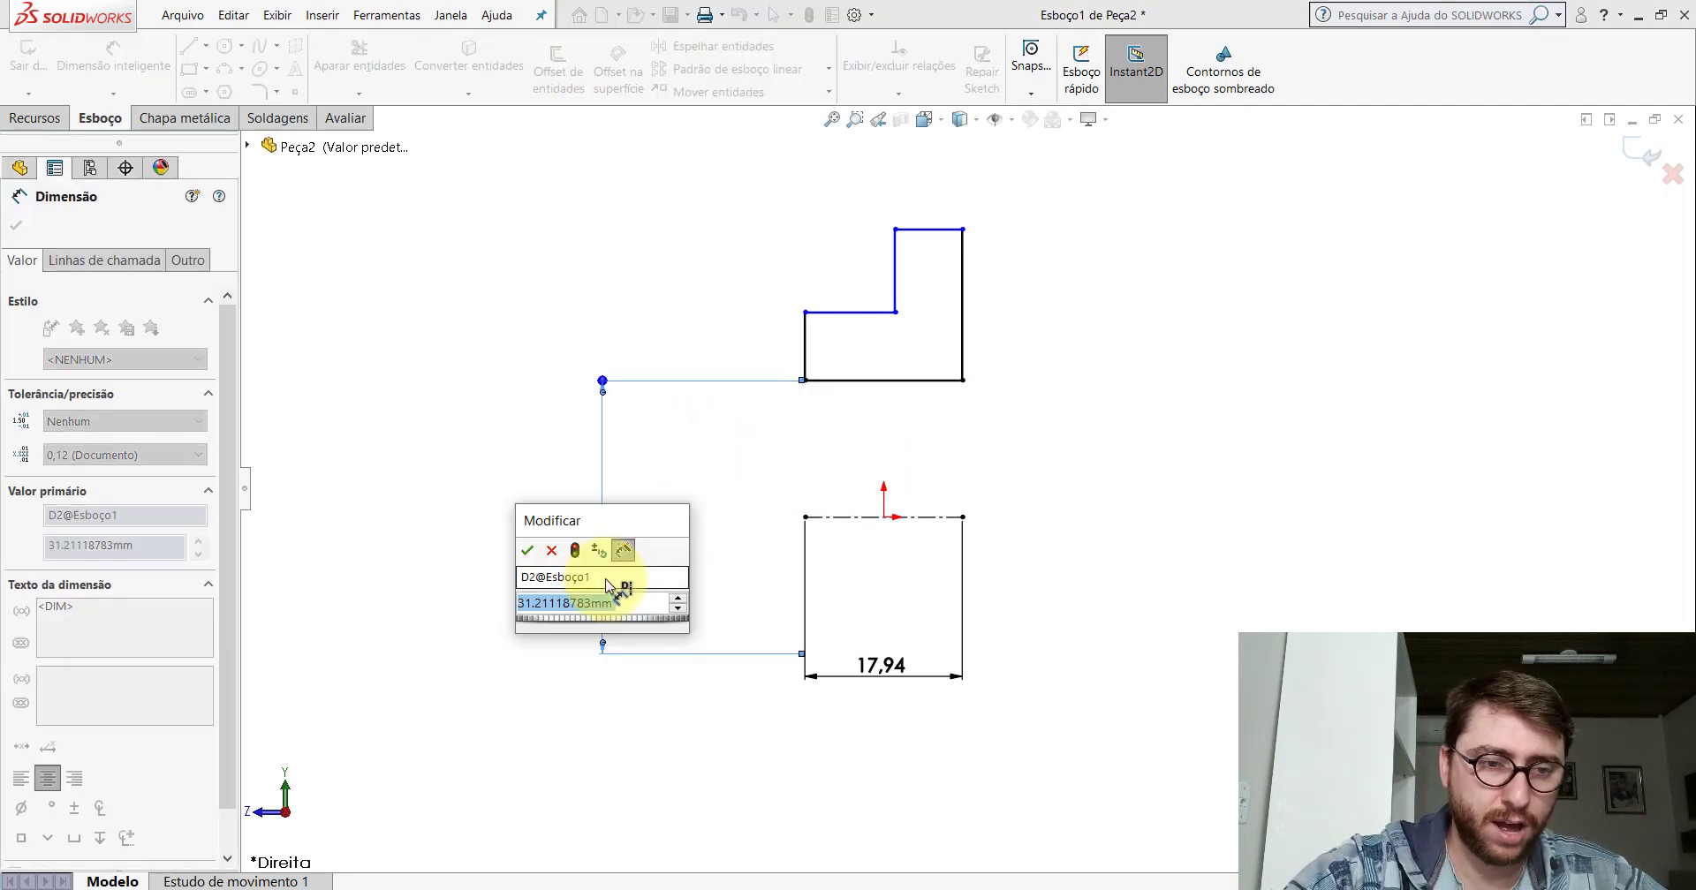
text(40)
key(Return)
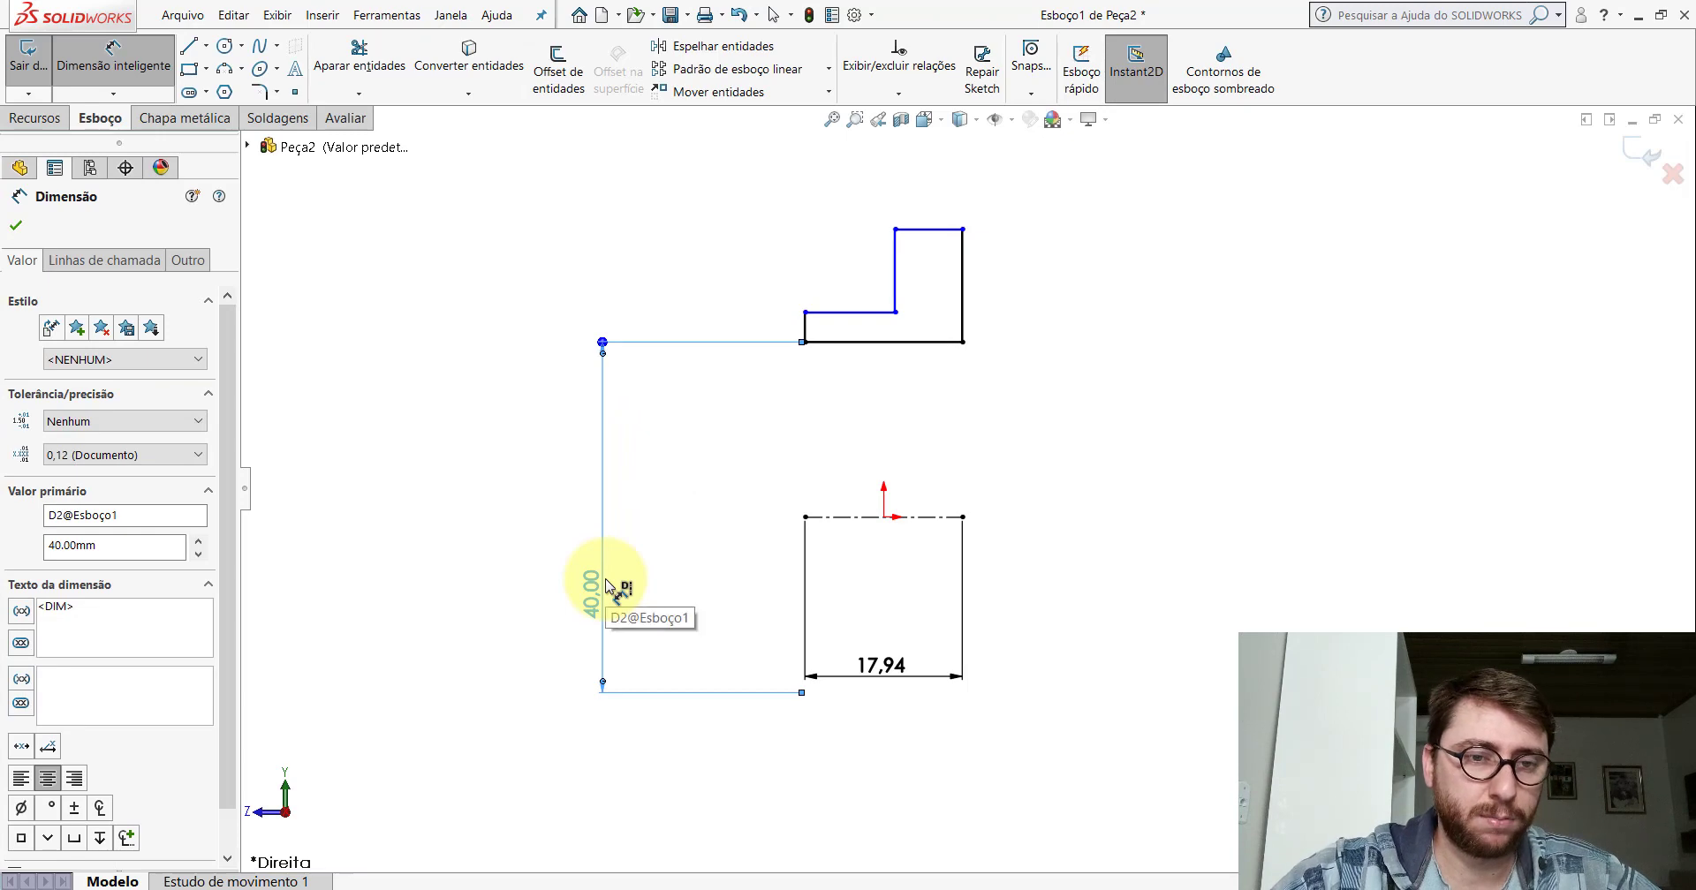
key(Escape)
Switch to the PP-GR(108)2100 reference part and measure the diameter of the ring's largest outer cylindrical face.
click(777, 888)
click(786, 818)
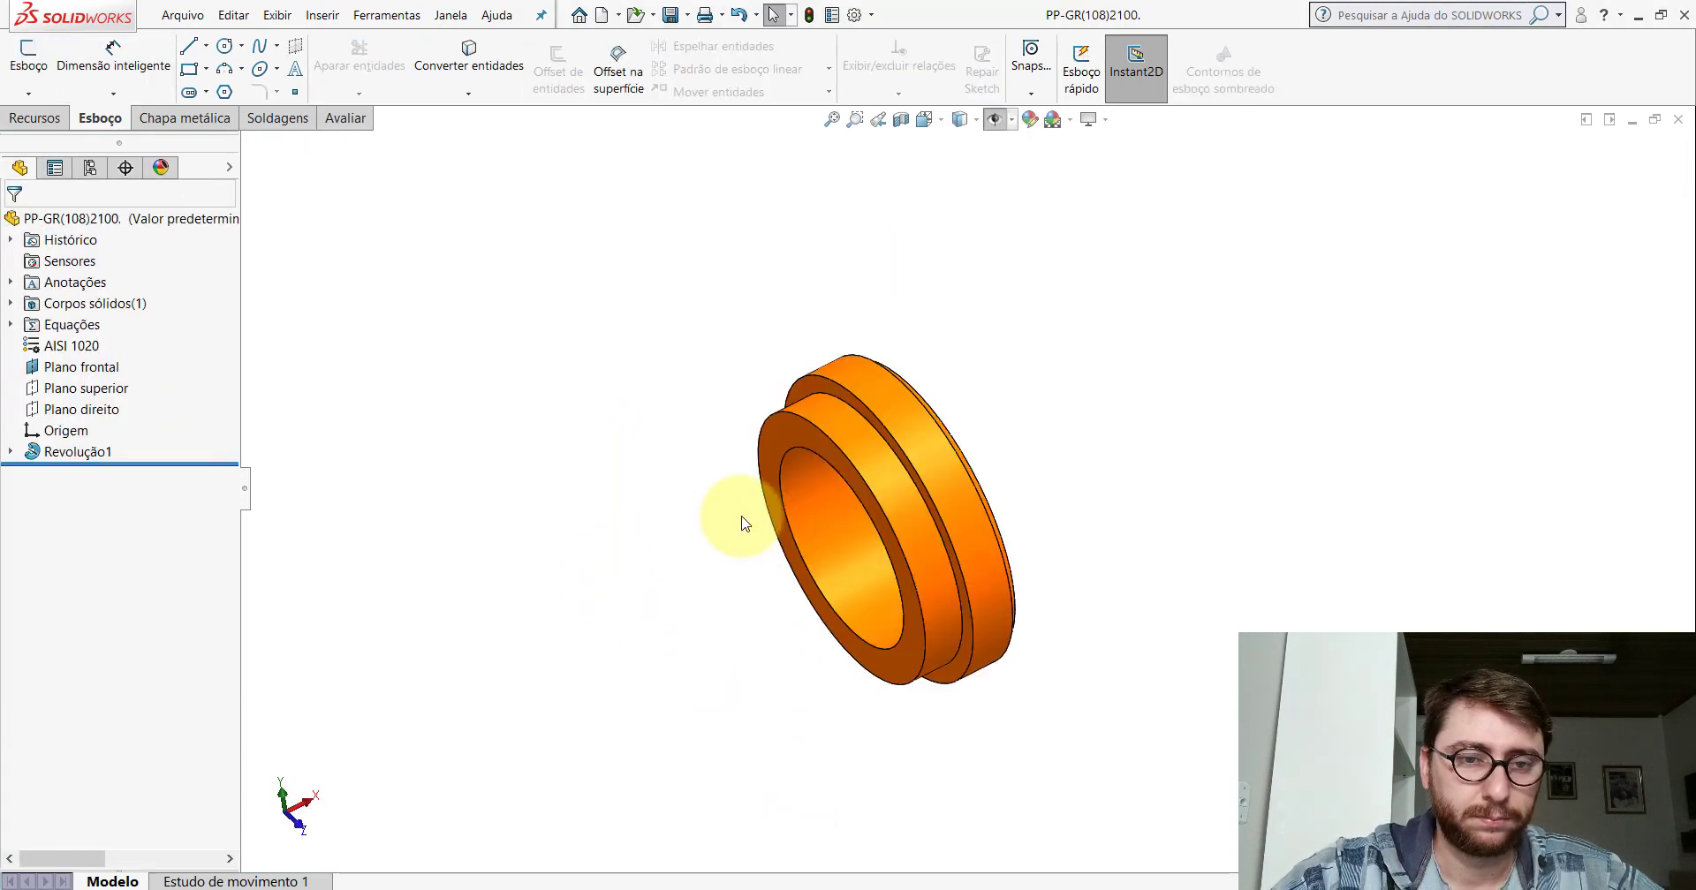
click(343, 117)
click(213, 66)
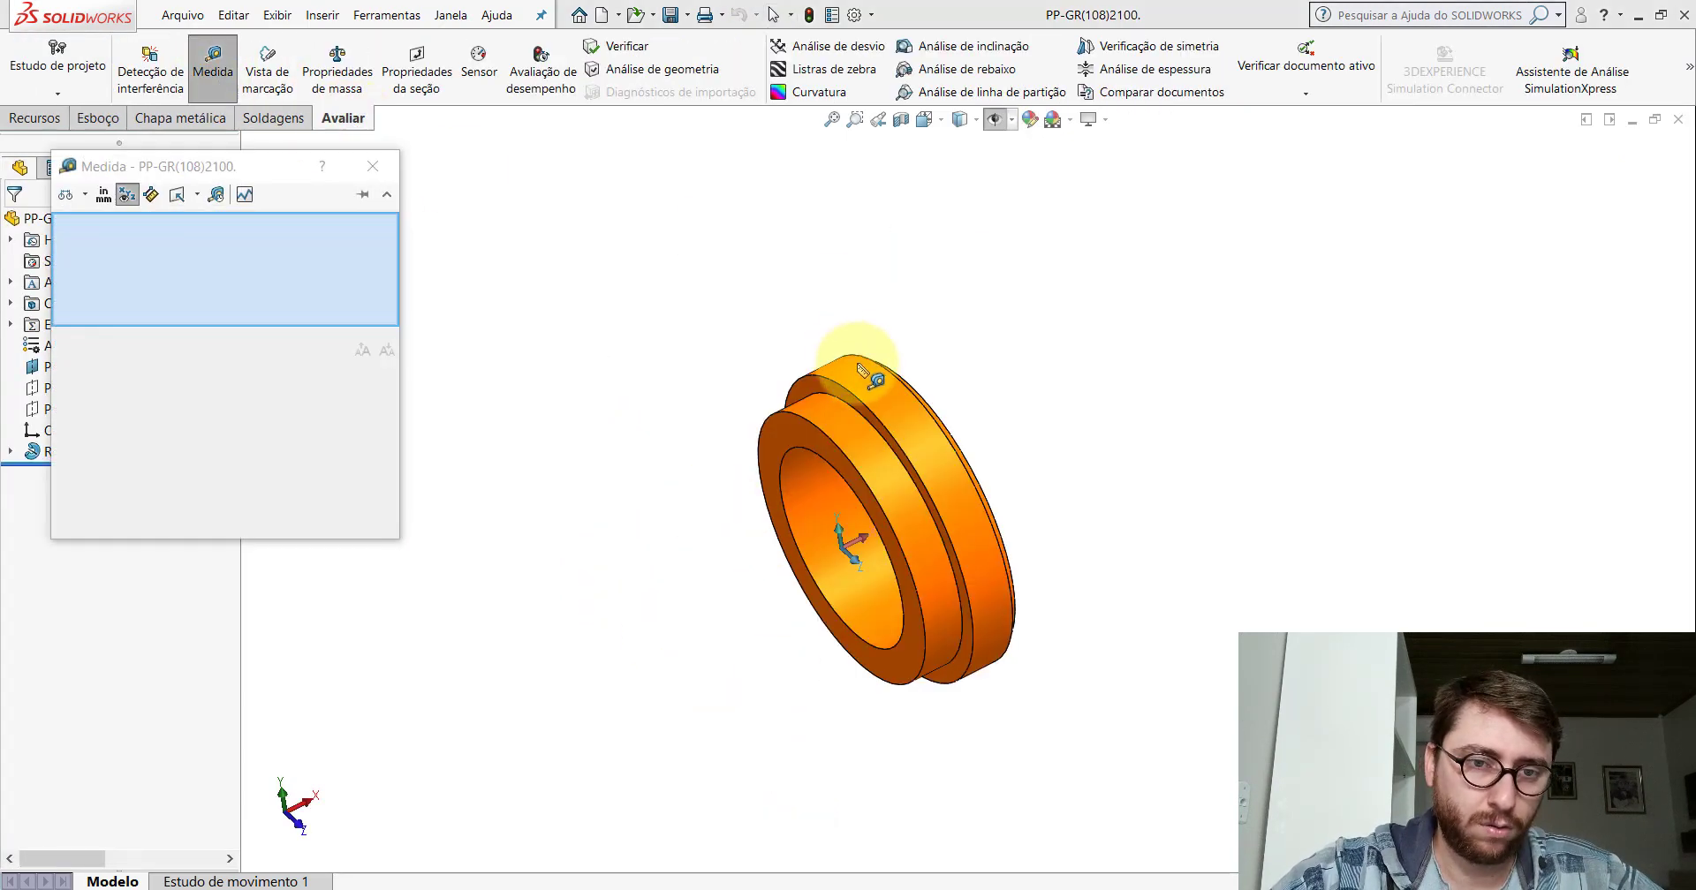
click(858, 365)
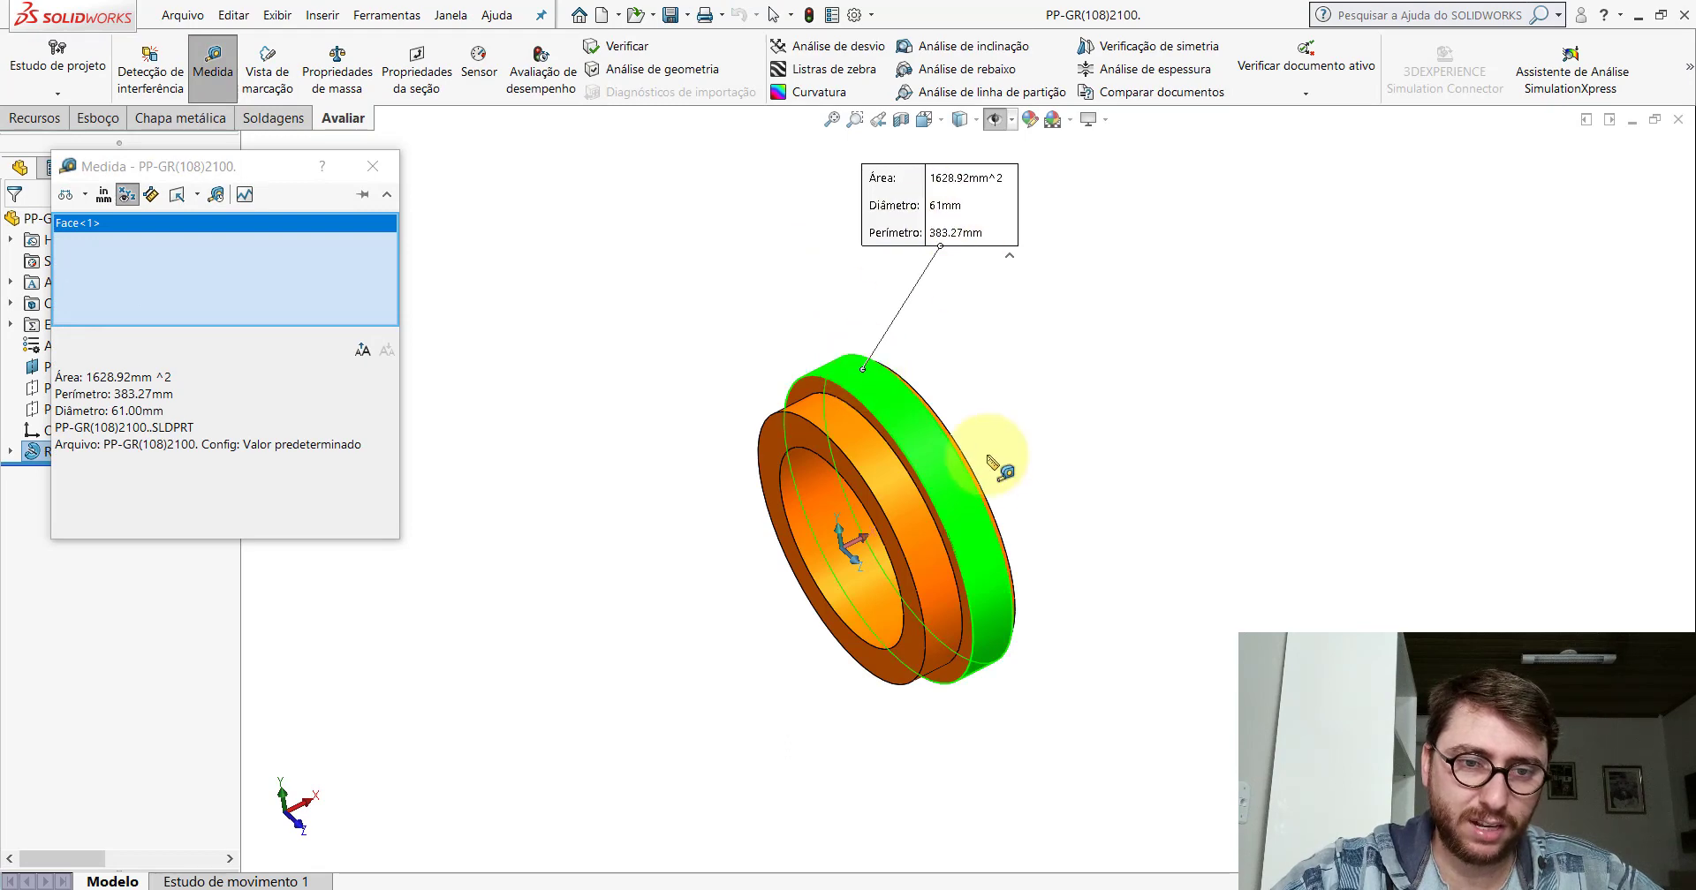
key(Escape)
Return to the new part's sketch and dimension the profile's uppermost edge about the centerline as a 61 mm diameter.
click(782, 888)
click(993, 830)
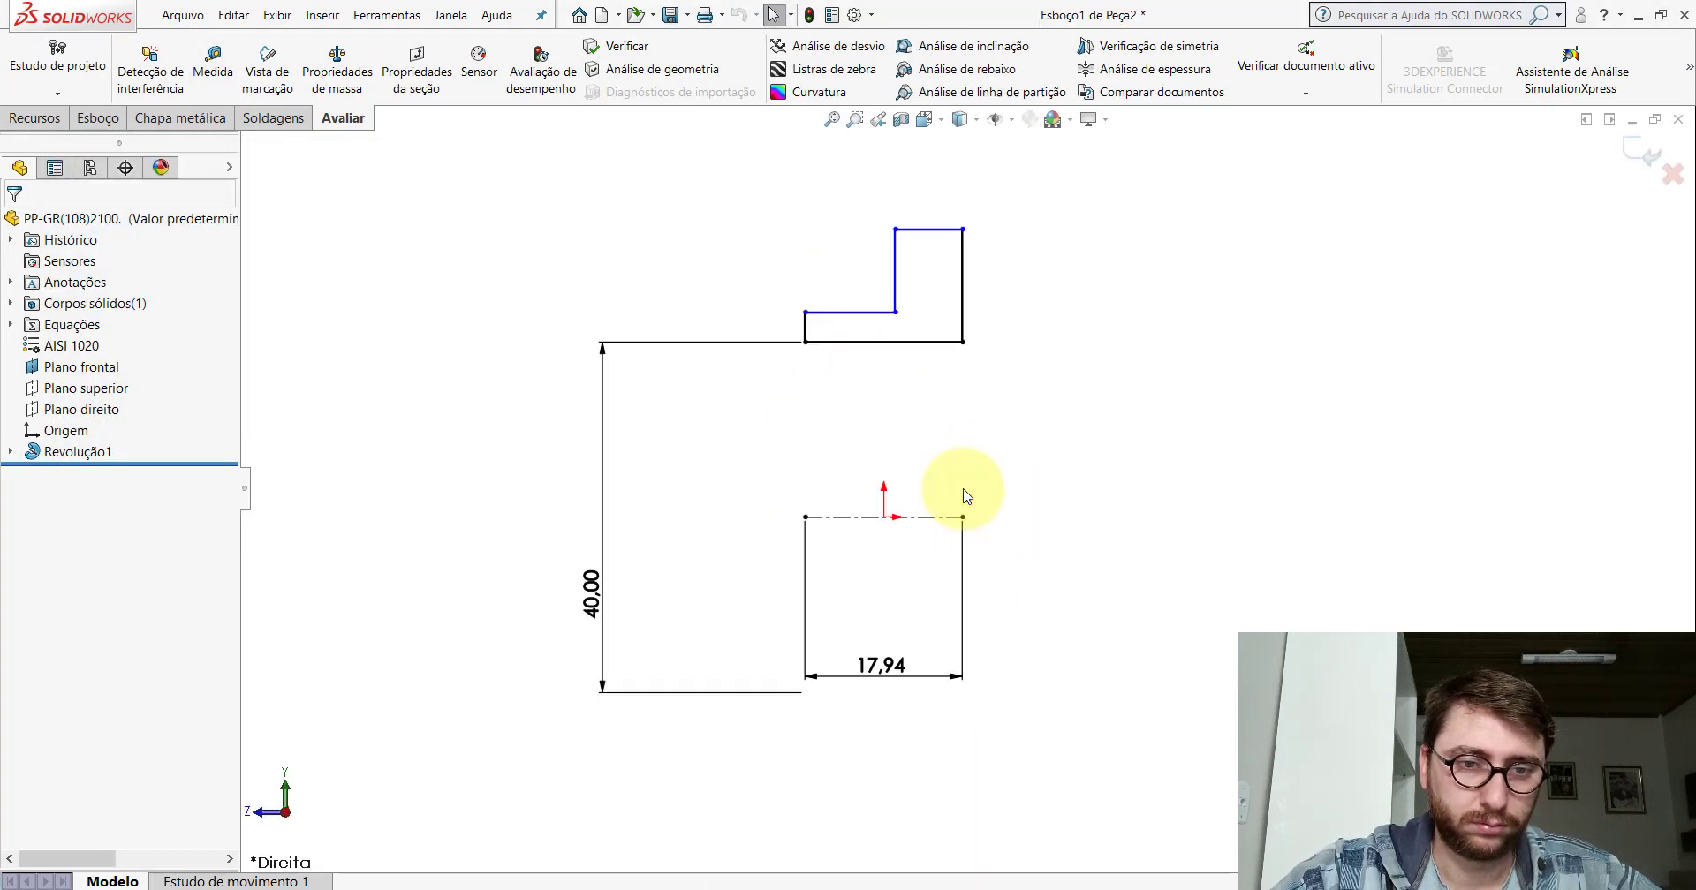
click(98, 118)
click(113, 61)
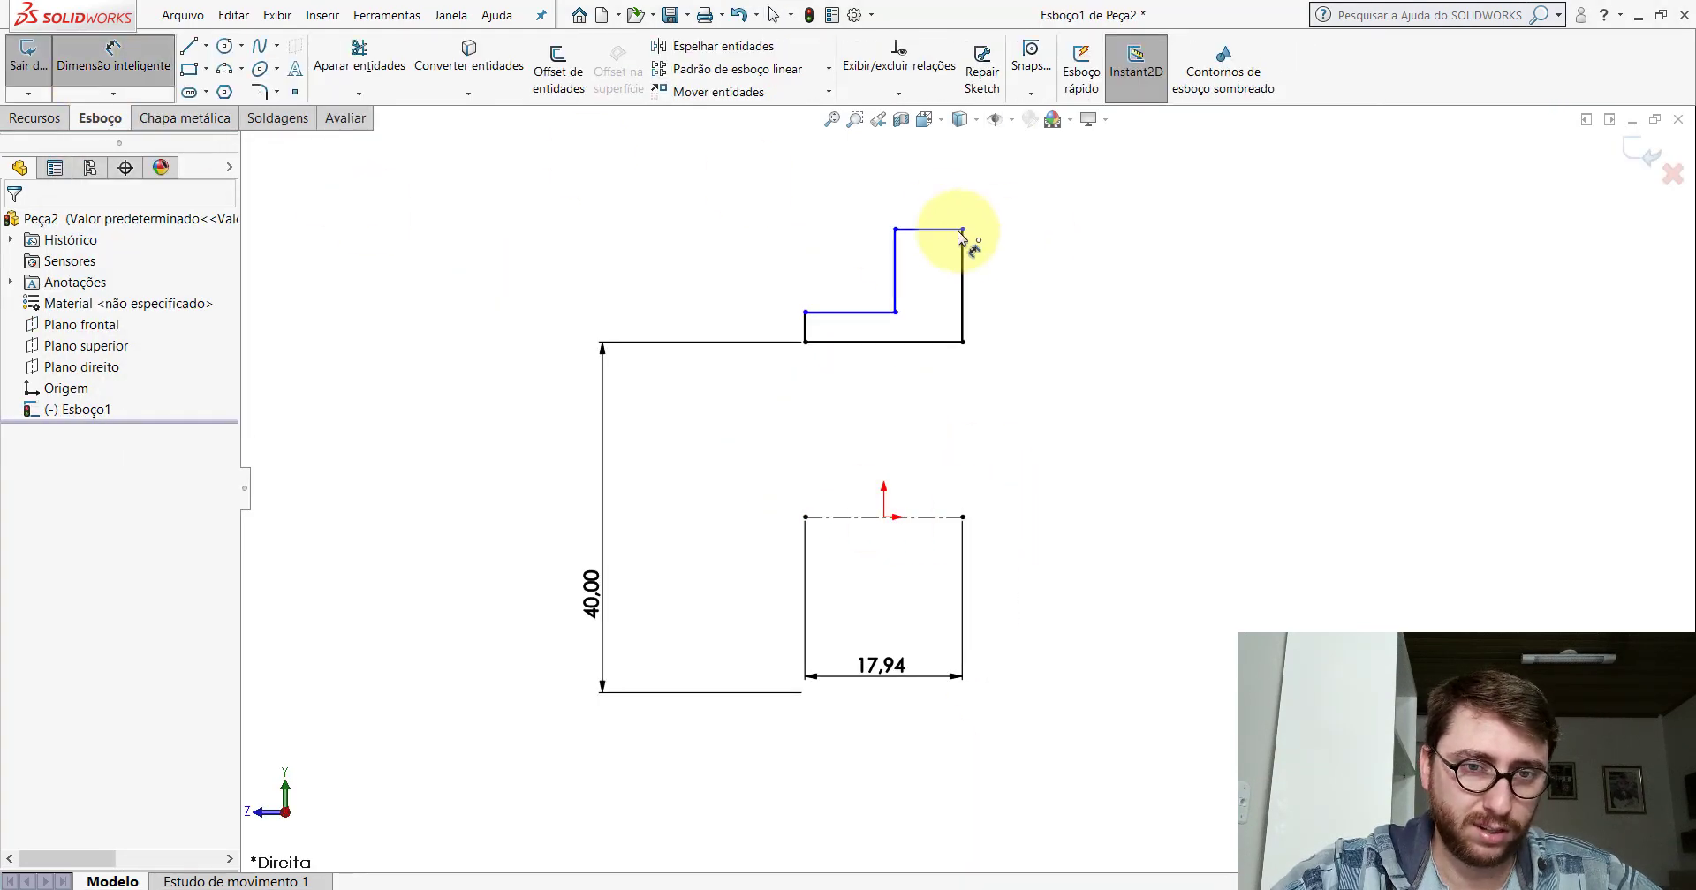
click(952, 233)
click(948, 524)
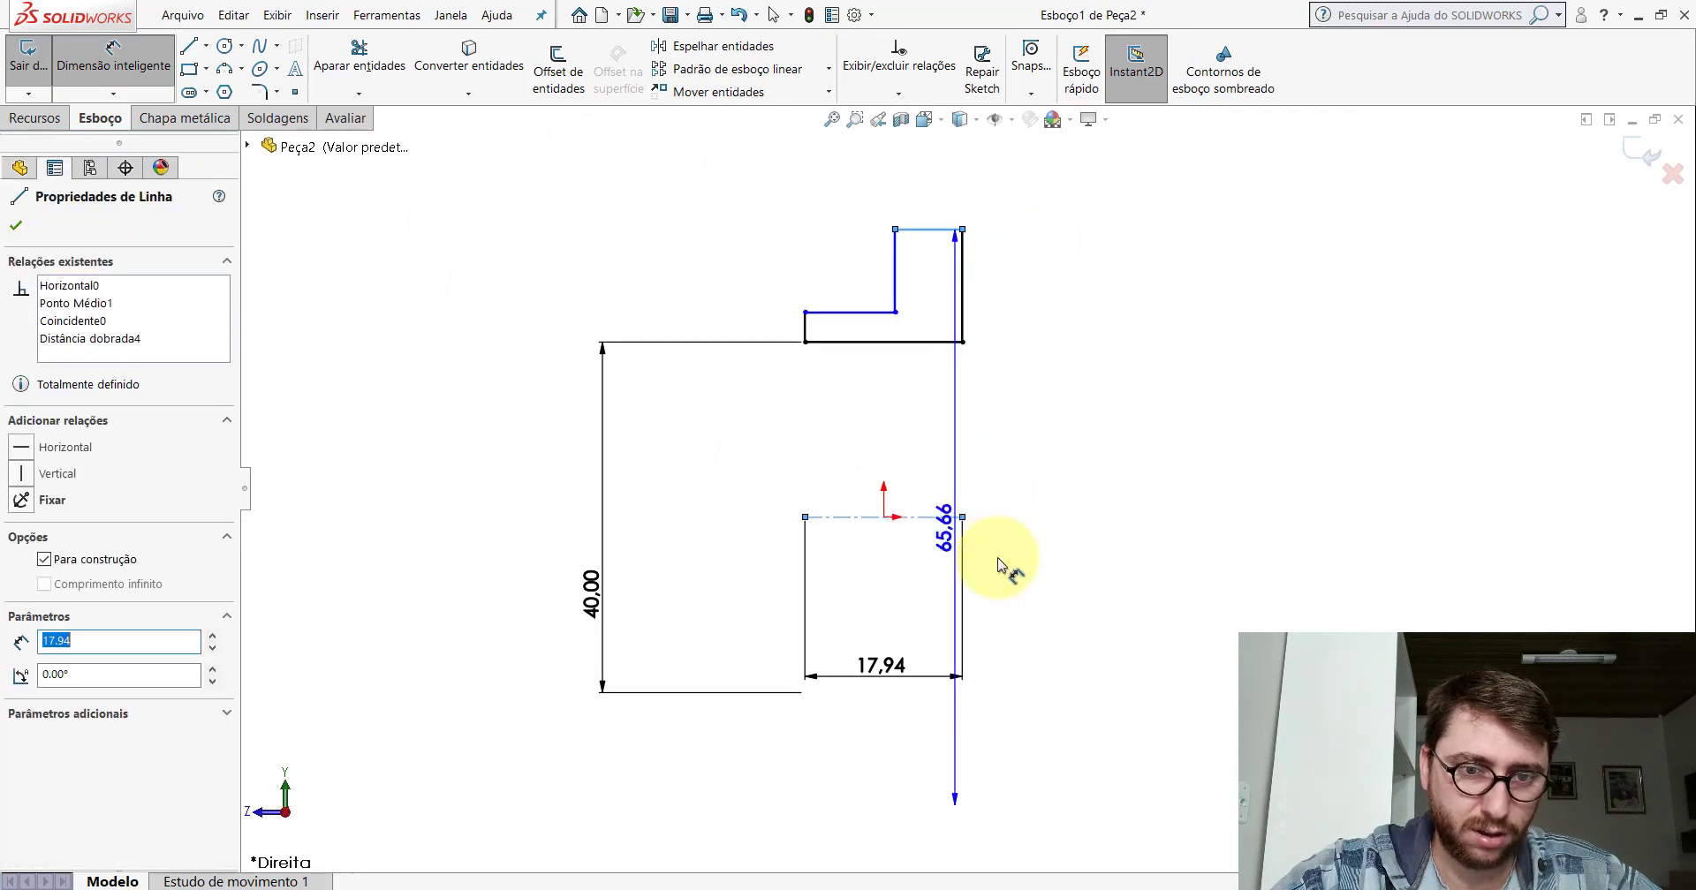
scroll(1004, 568, up, 4)
scroll(1023, 579, down, 3)
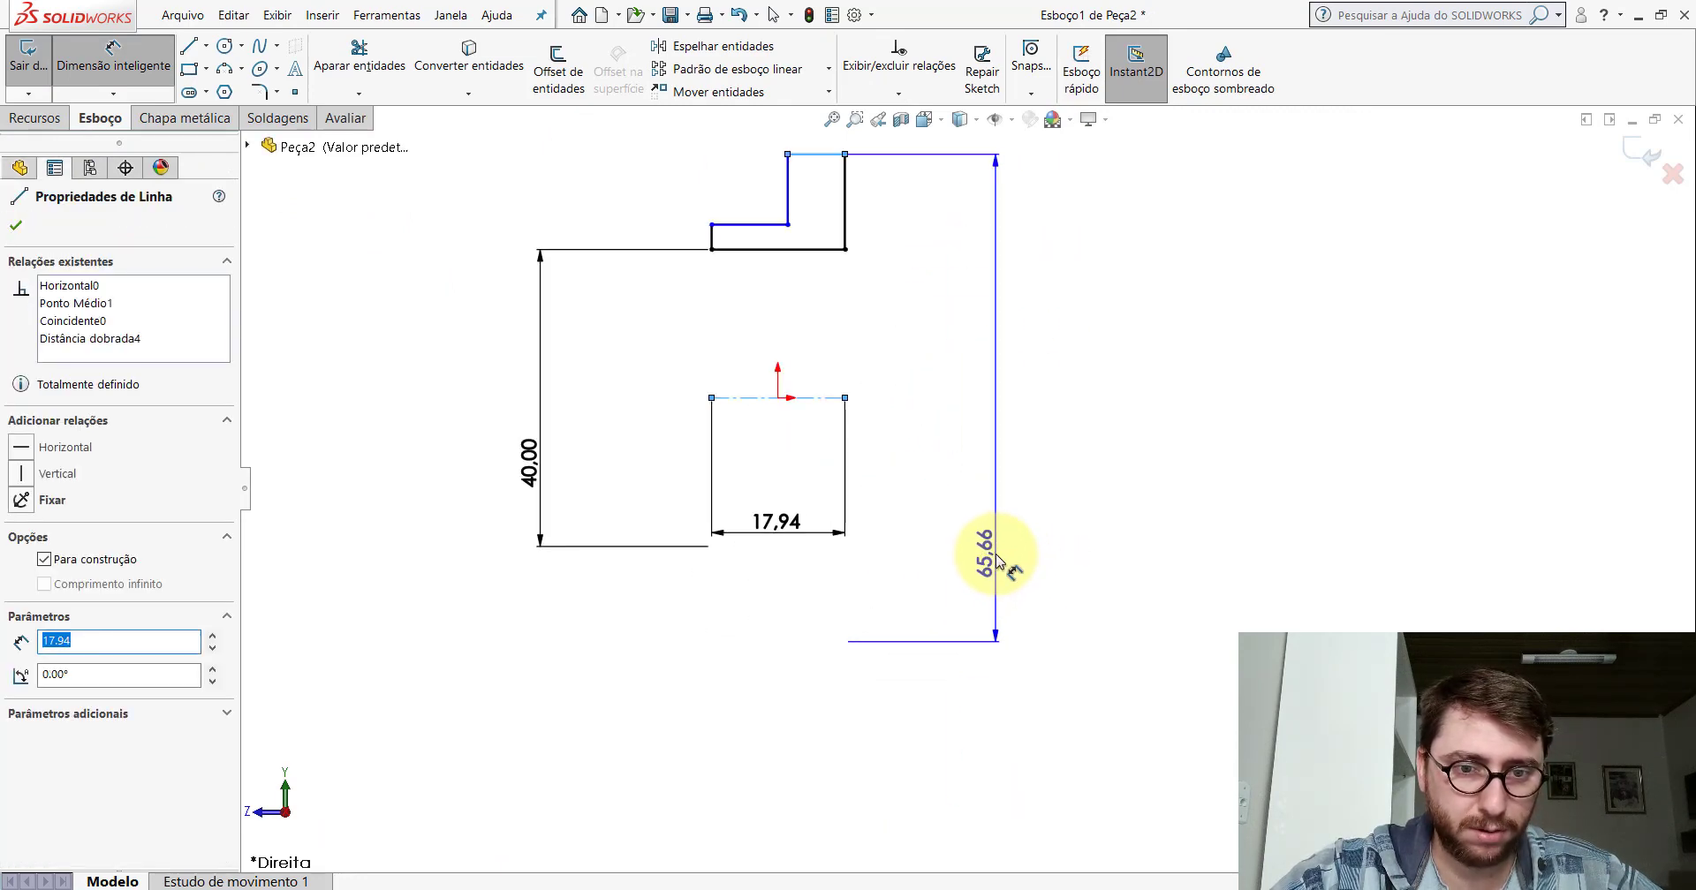
click(998, 558)
text(61)
key(Return)
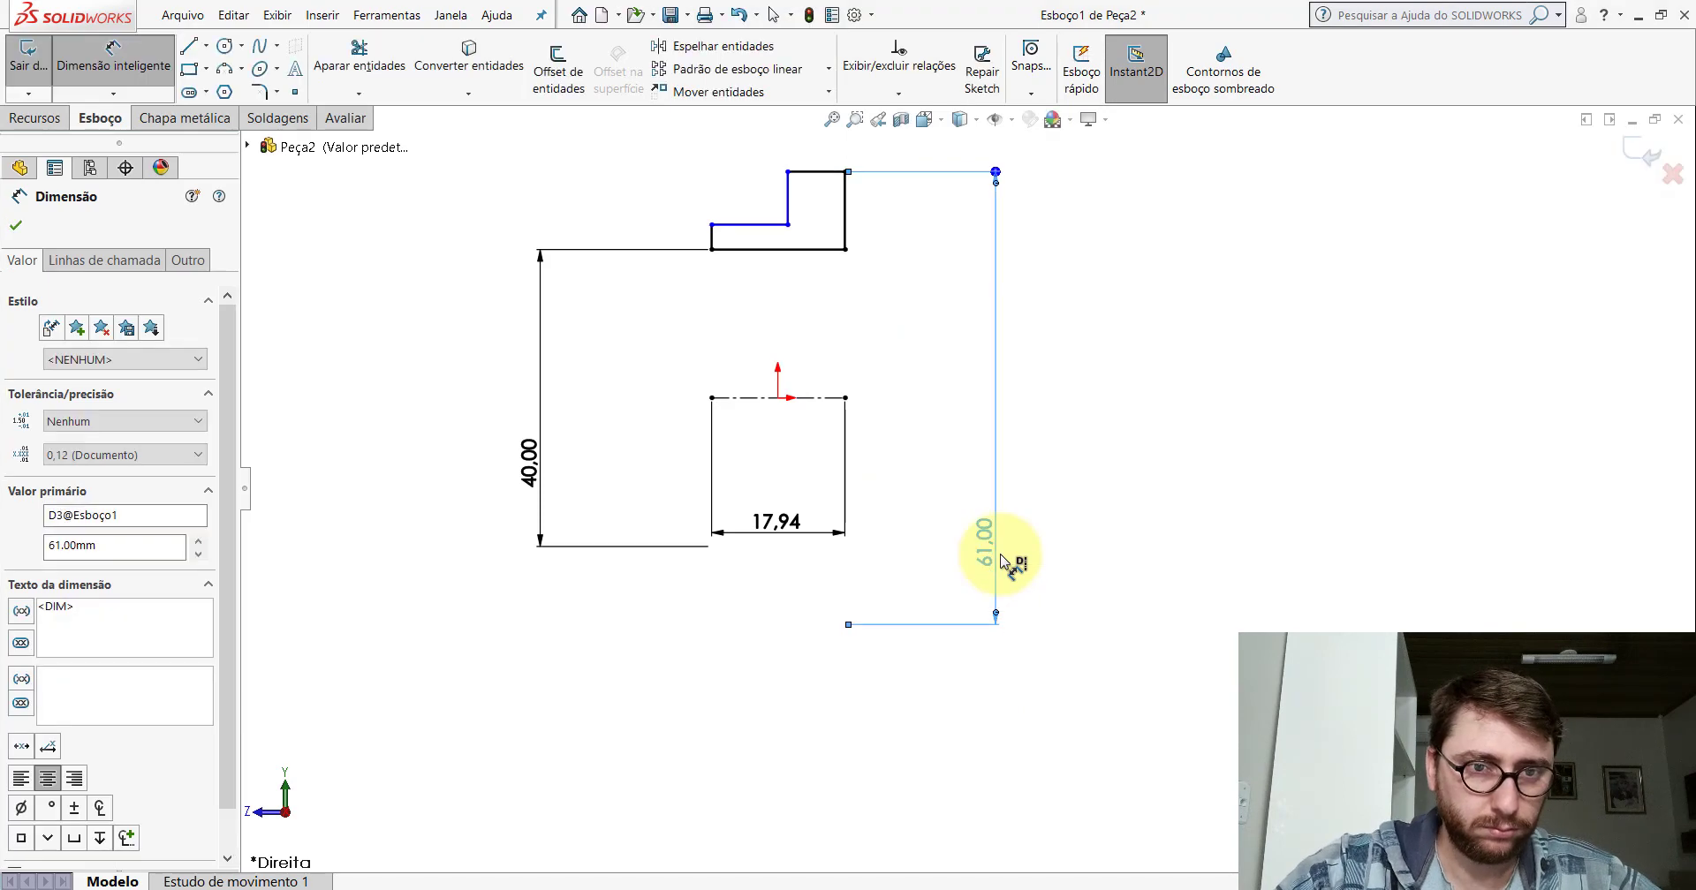
key(Escape)
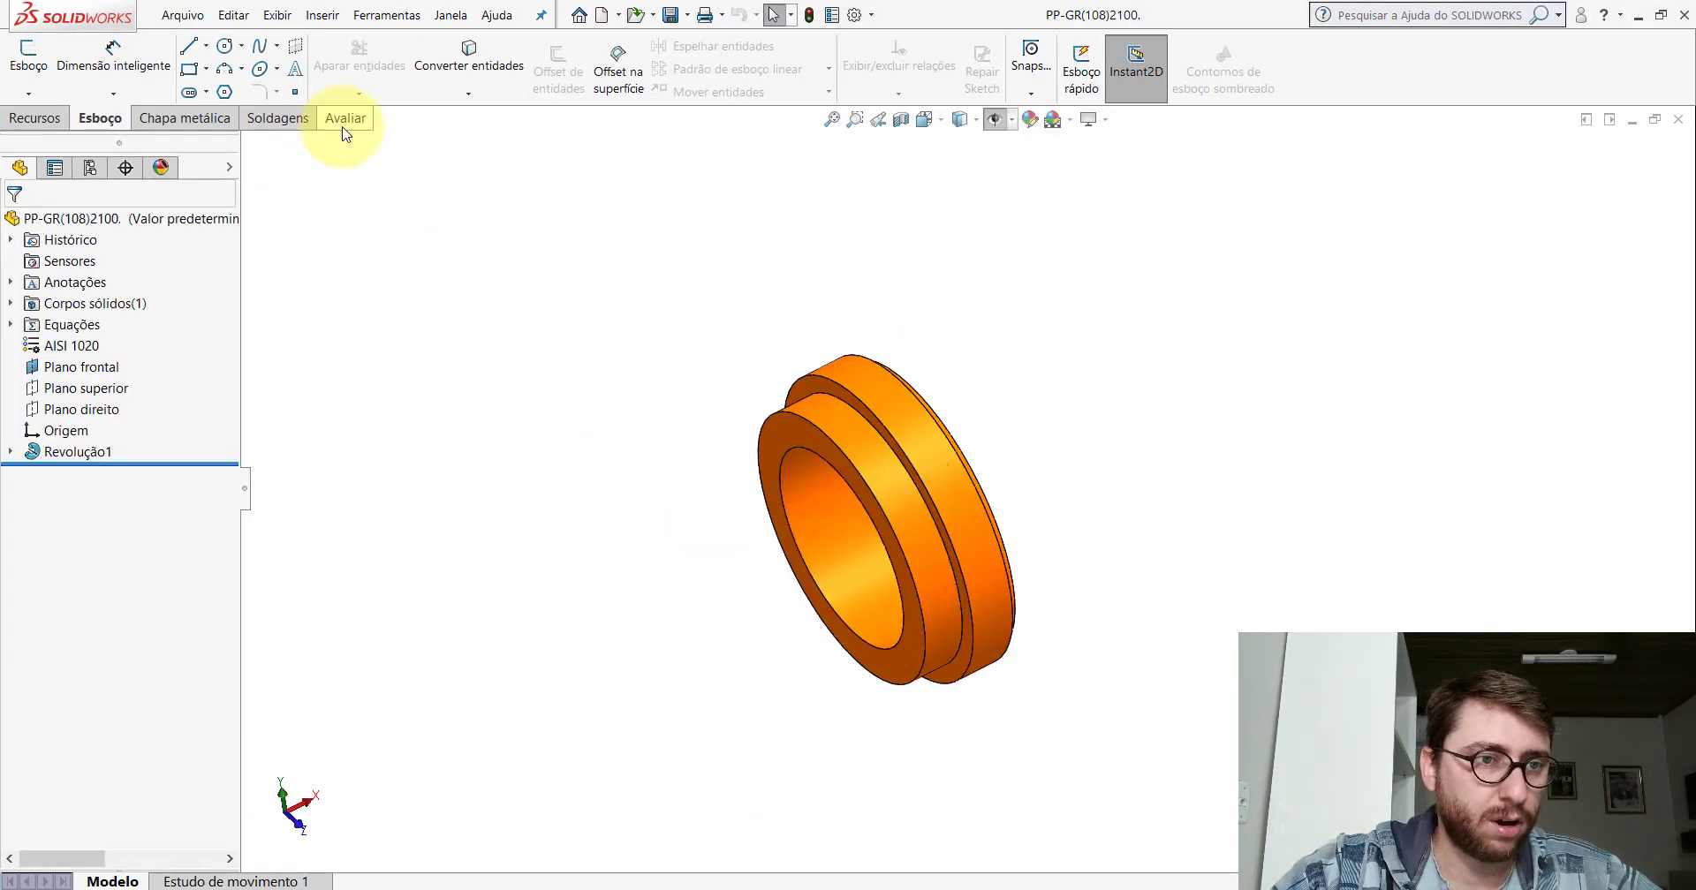
In the PP-GR(108)2100 reference part, measure the diameter of the ring's smaller outer cylindrical face.
click(343, 117)
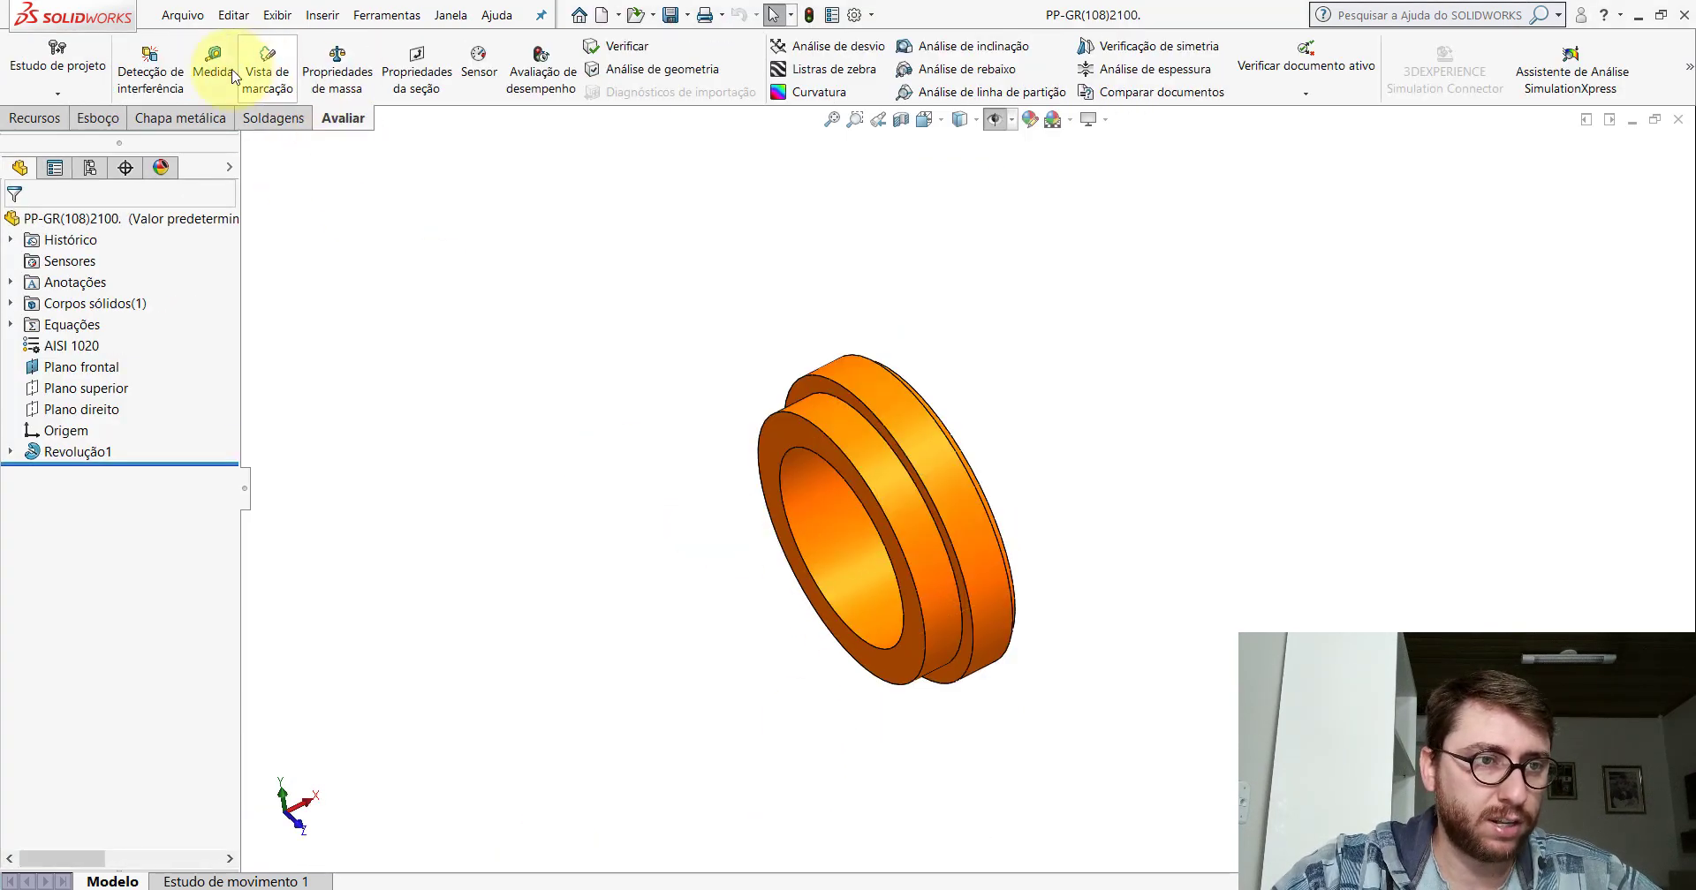
click(213, 62)
click(836, 418)
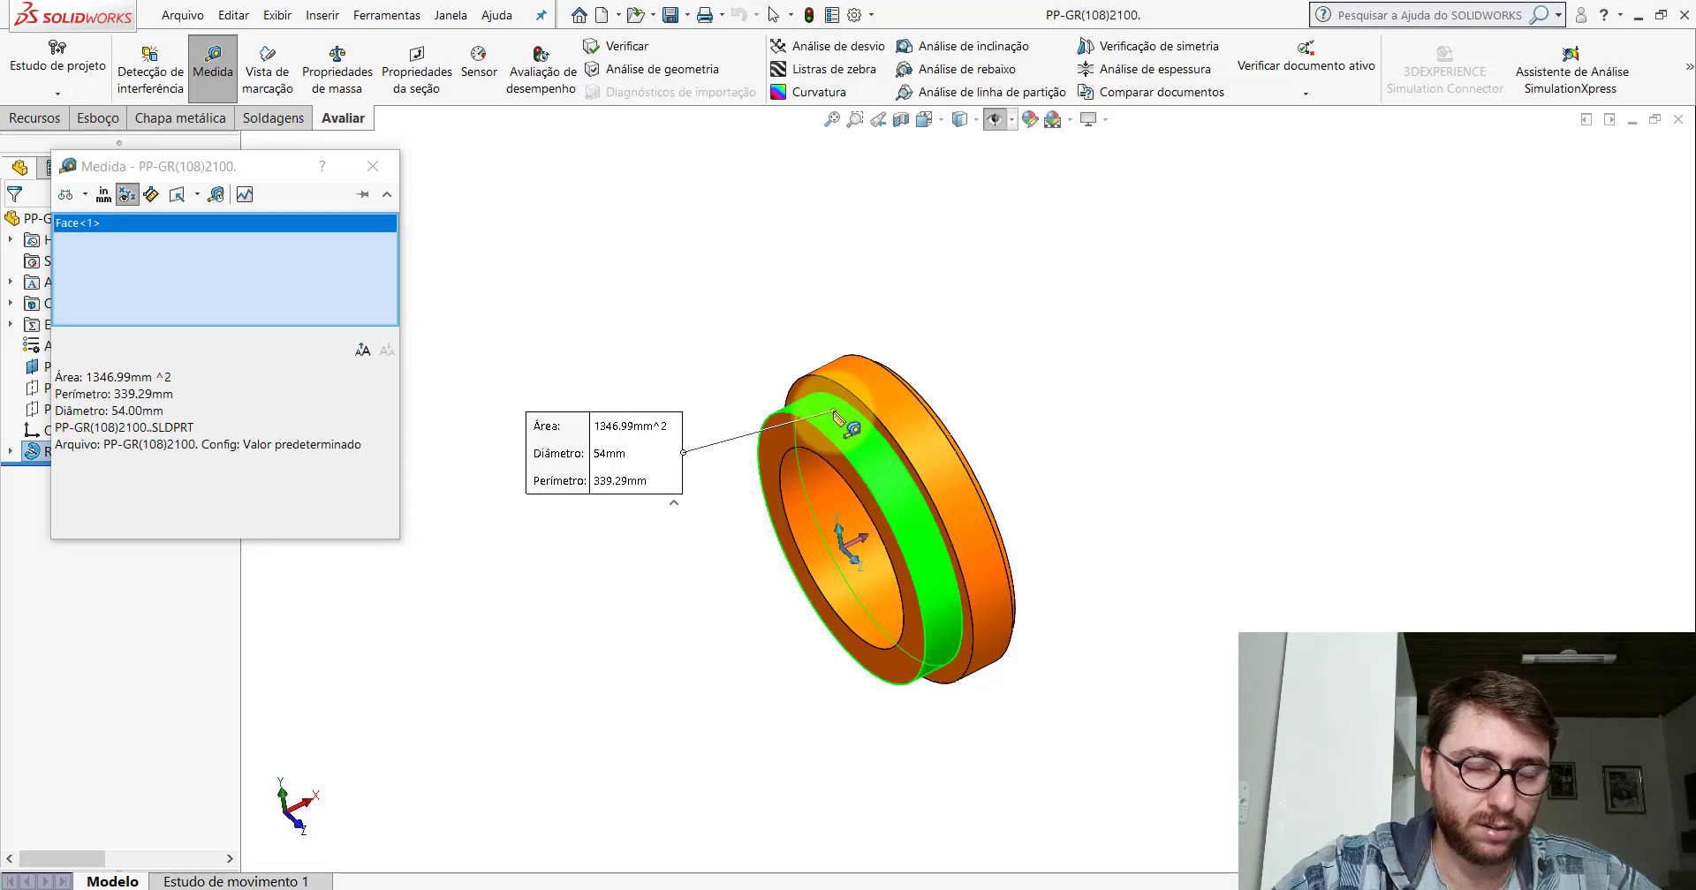
click(781, 515)
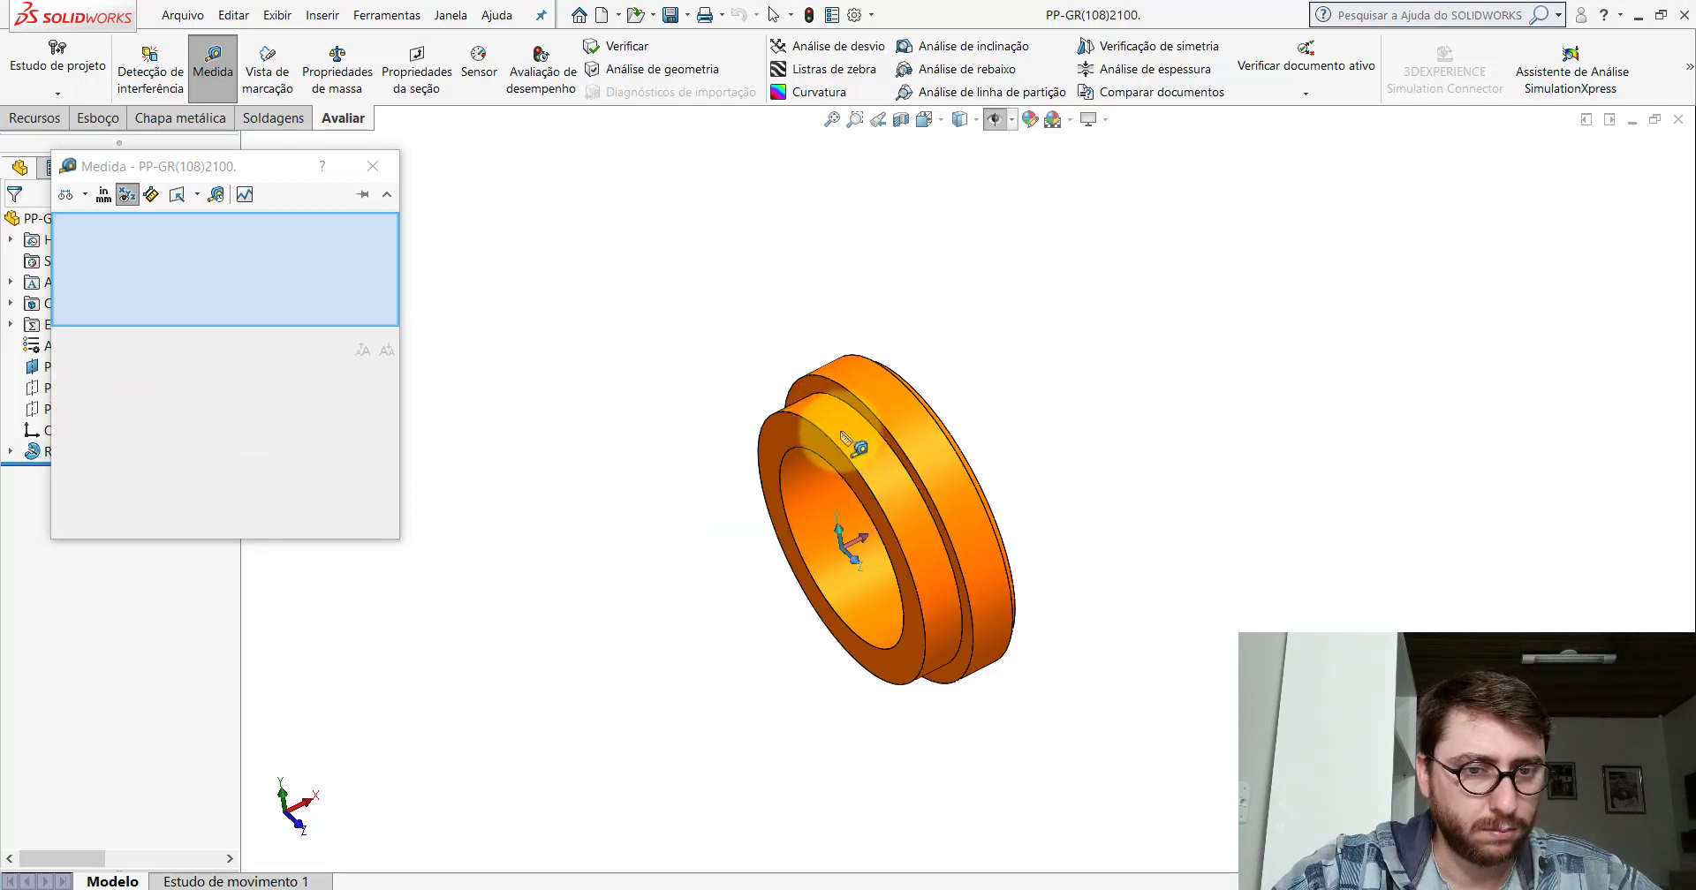
click(854, 424)
click(321, 486)
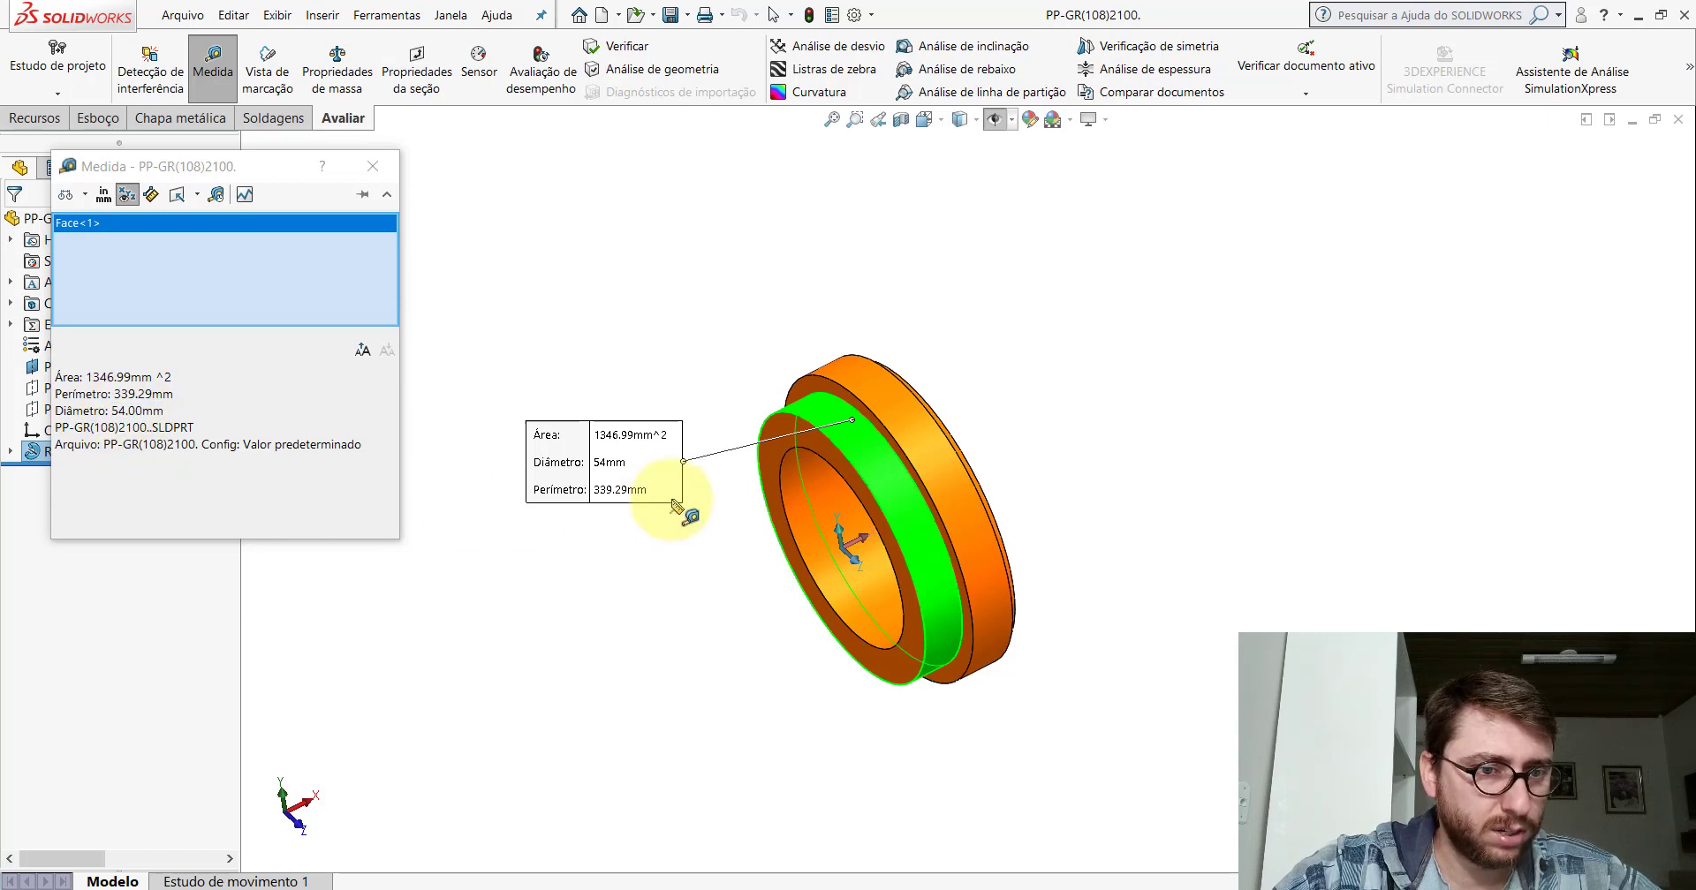
click(662, 560)
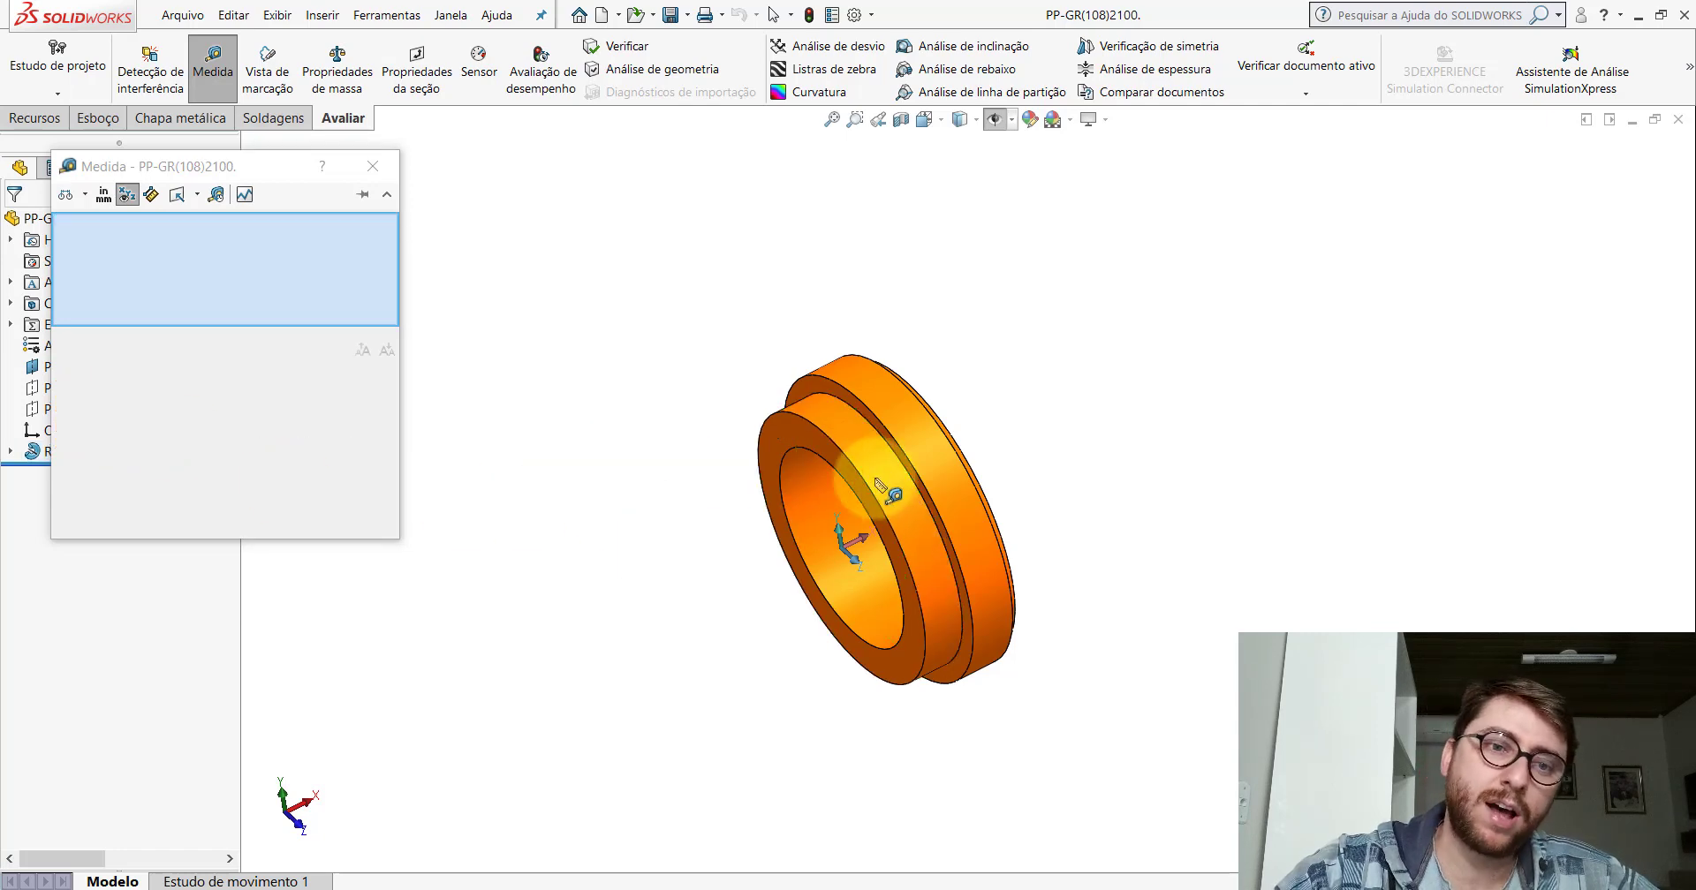
Measure the distance between the ring's step face and the end face on the flange side.
scroll(806, 368, down, 5)
click(719, 314)
middle_drag(731, 316, 632, 318)
click(840, 309)
middle_drag(855, 362, 937, 380)
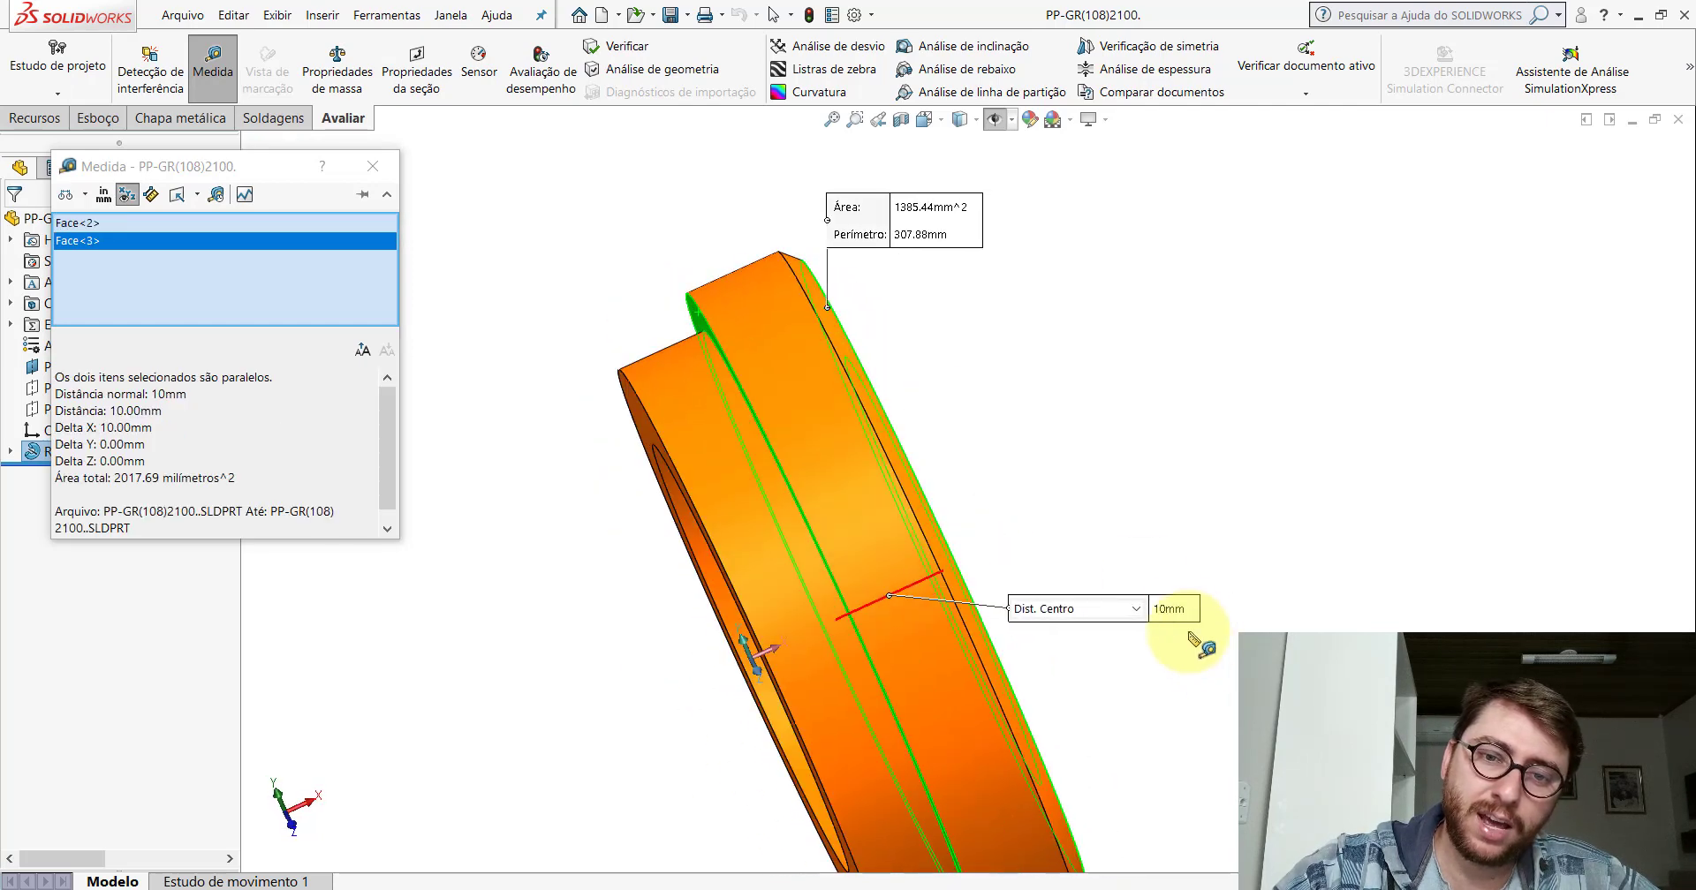
drag(1188, 615, 1032, 428)
key(Escape)
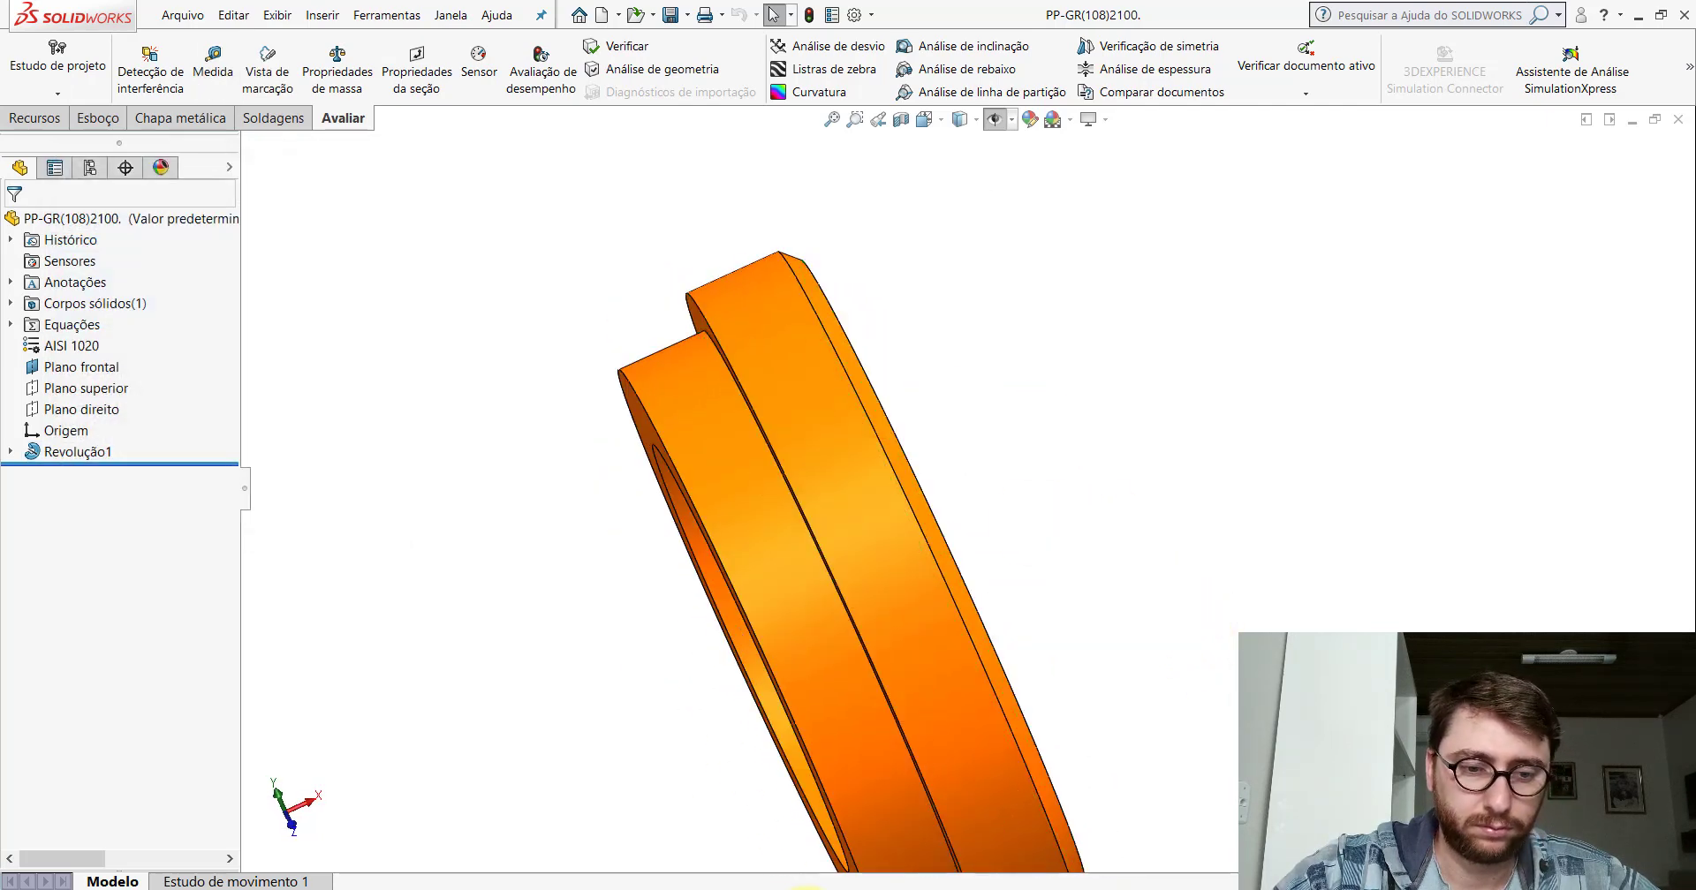
Return to the new part's sketch and dimension the profile's stepped edge about the centerline as a 54 mm diameter.
key(ctrl+Tab)
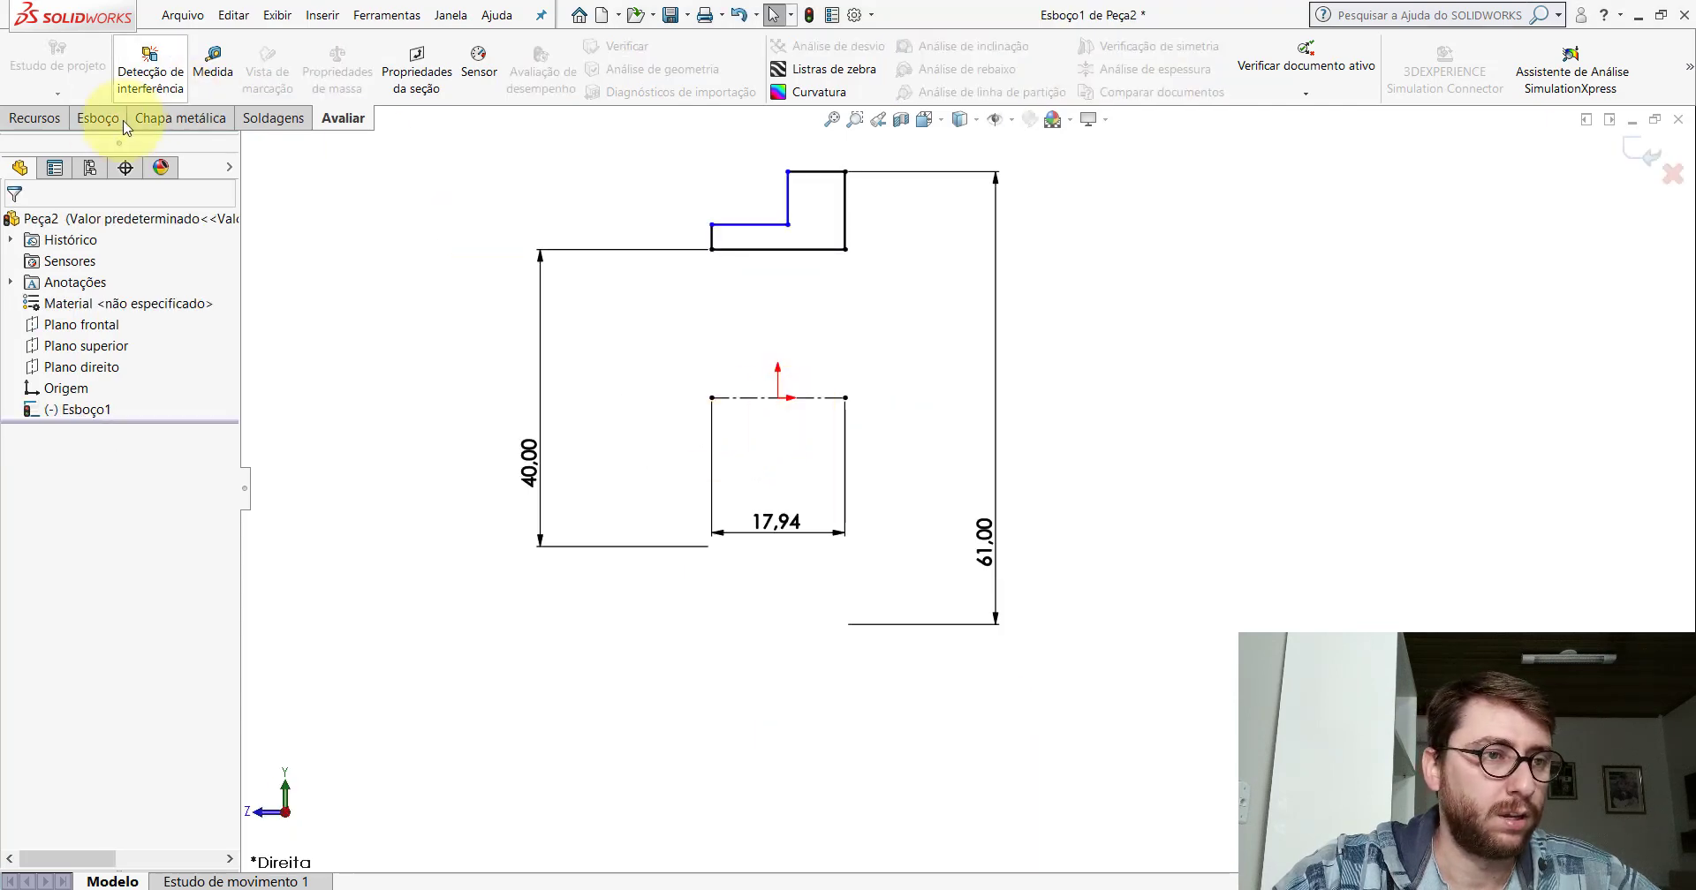
click(96, 119)
click(113, 55)
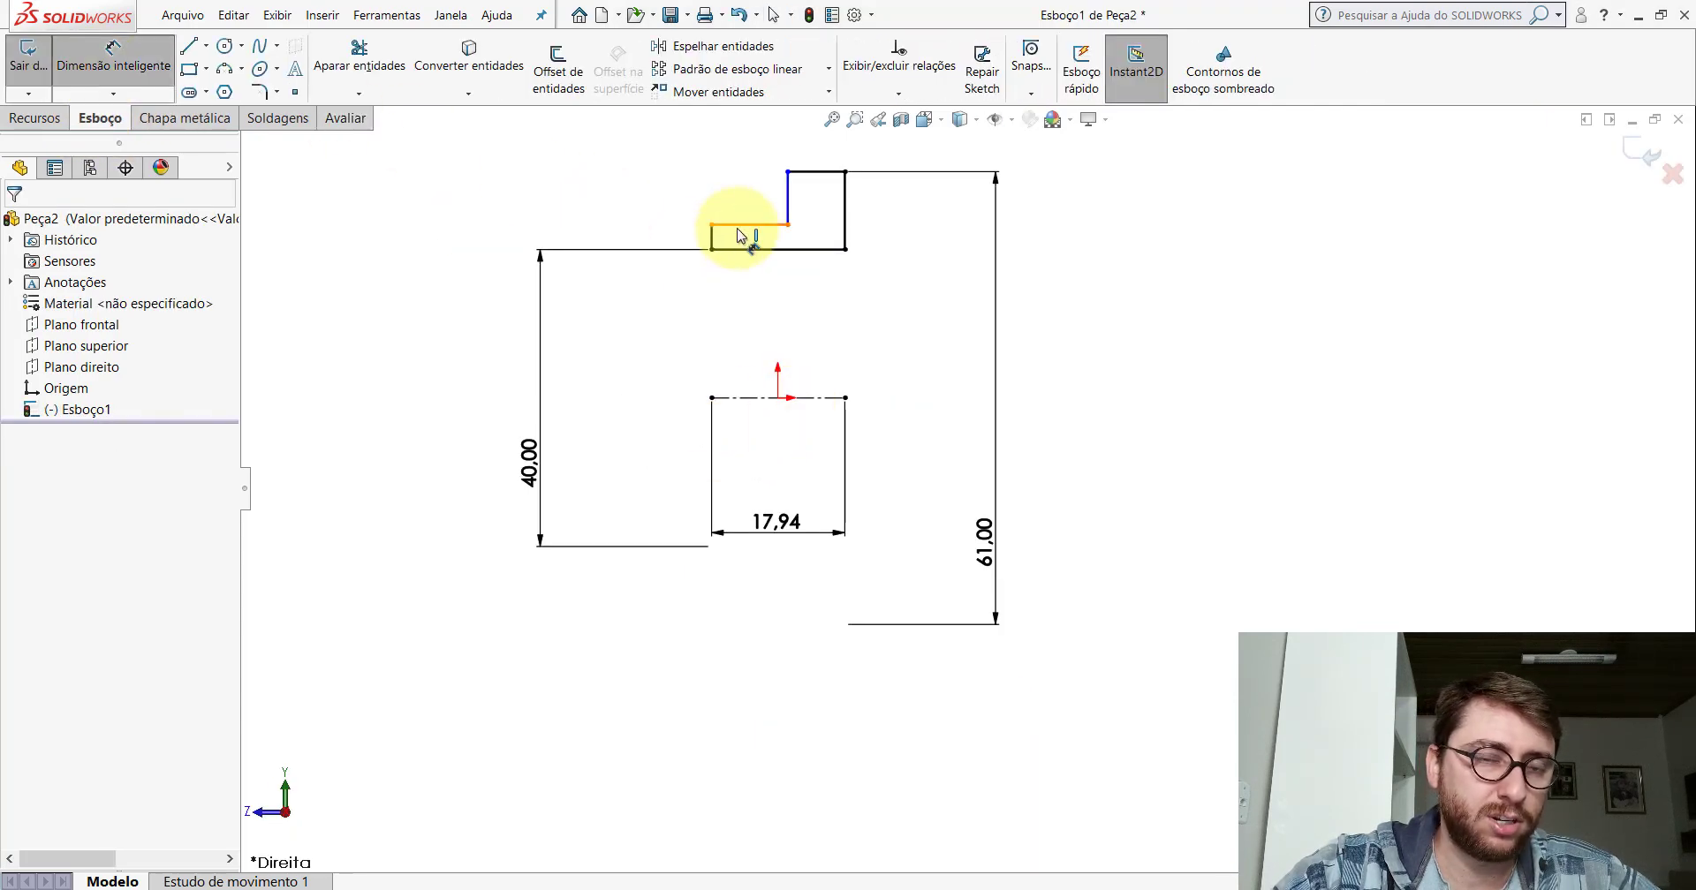
click(744, 224)
click(757, 398)
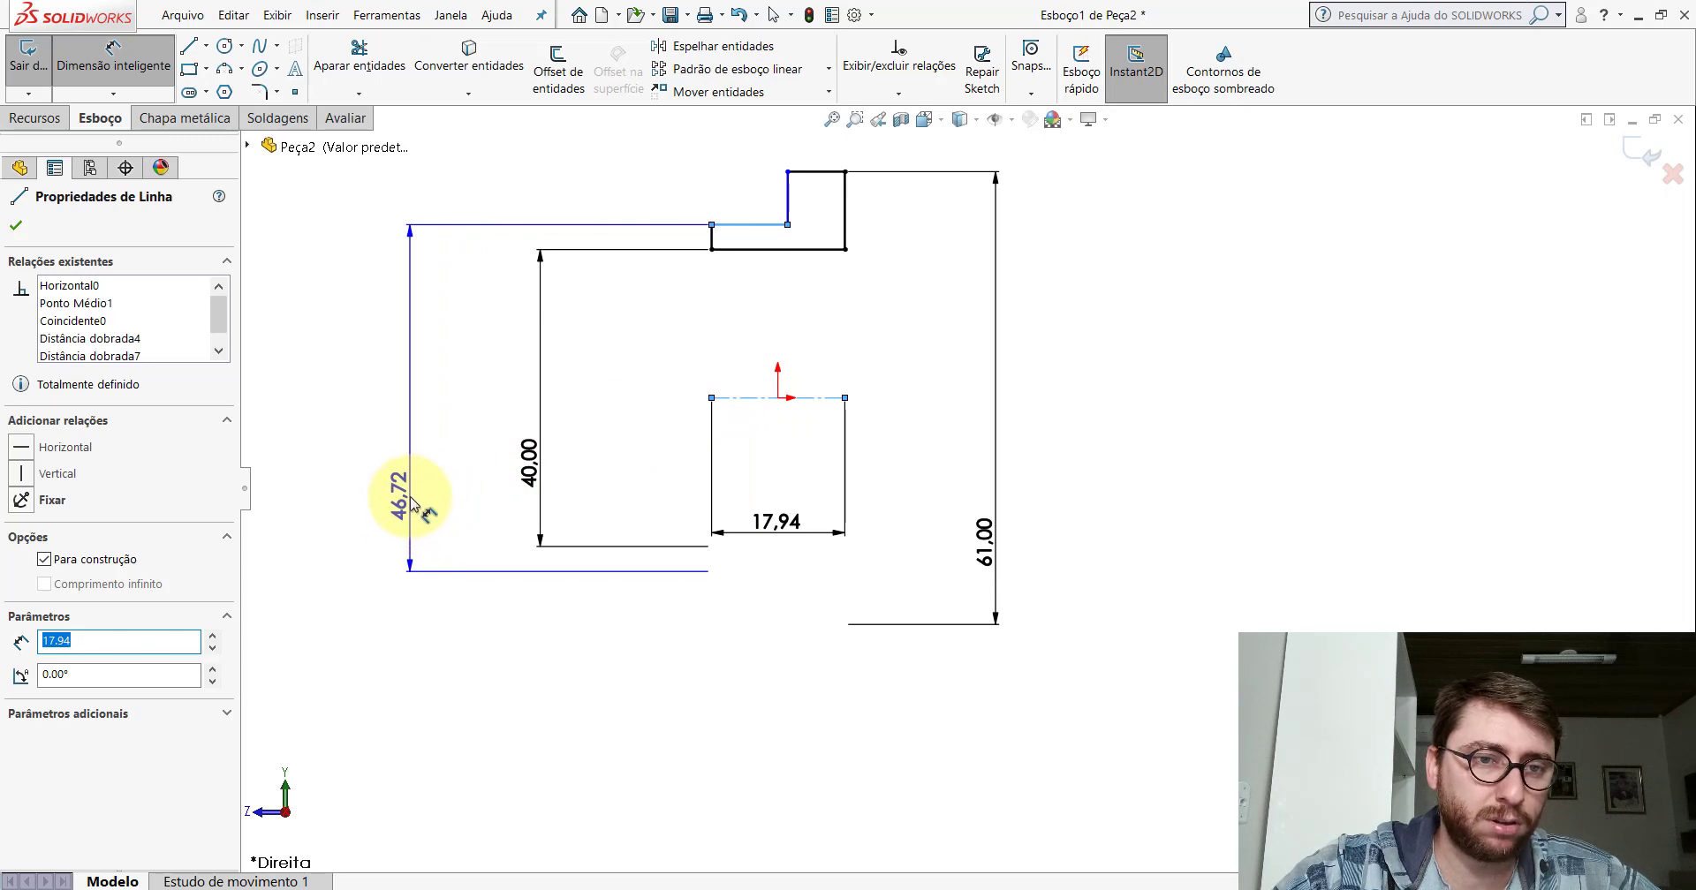
click(411, 504)
text(54)
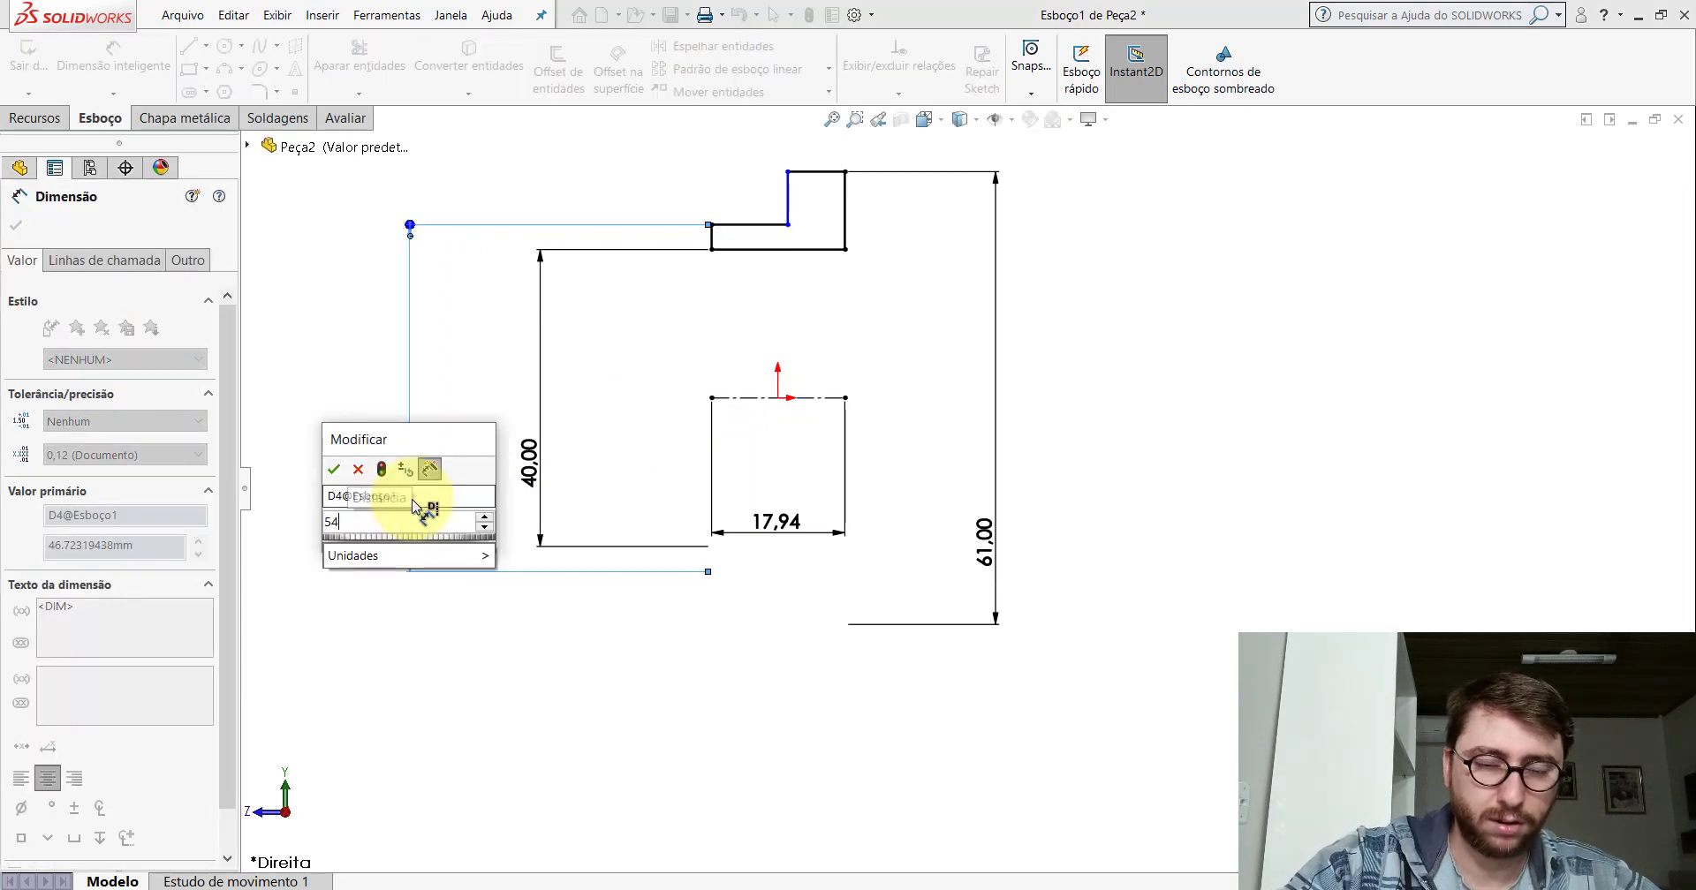
key(Return)
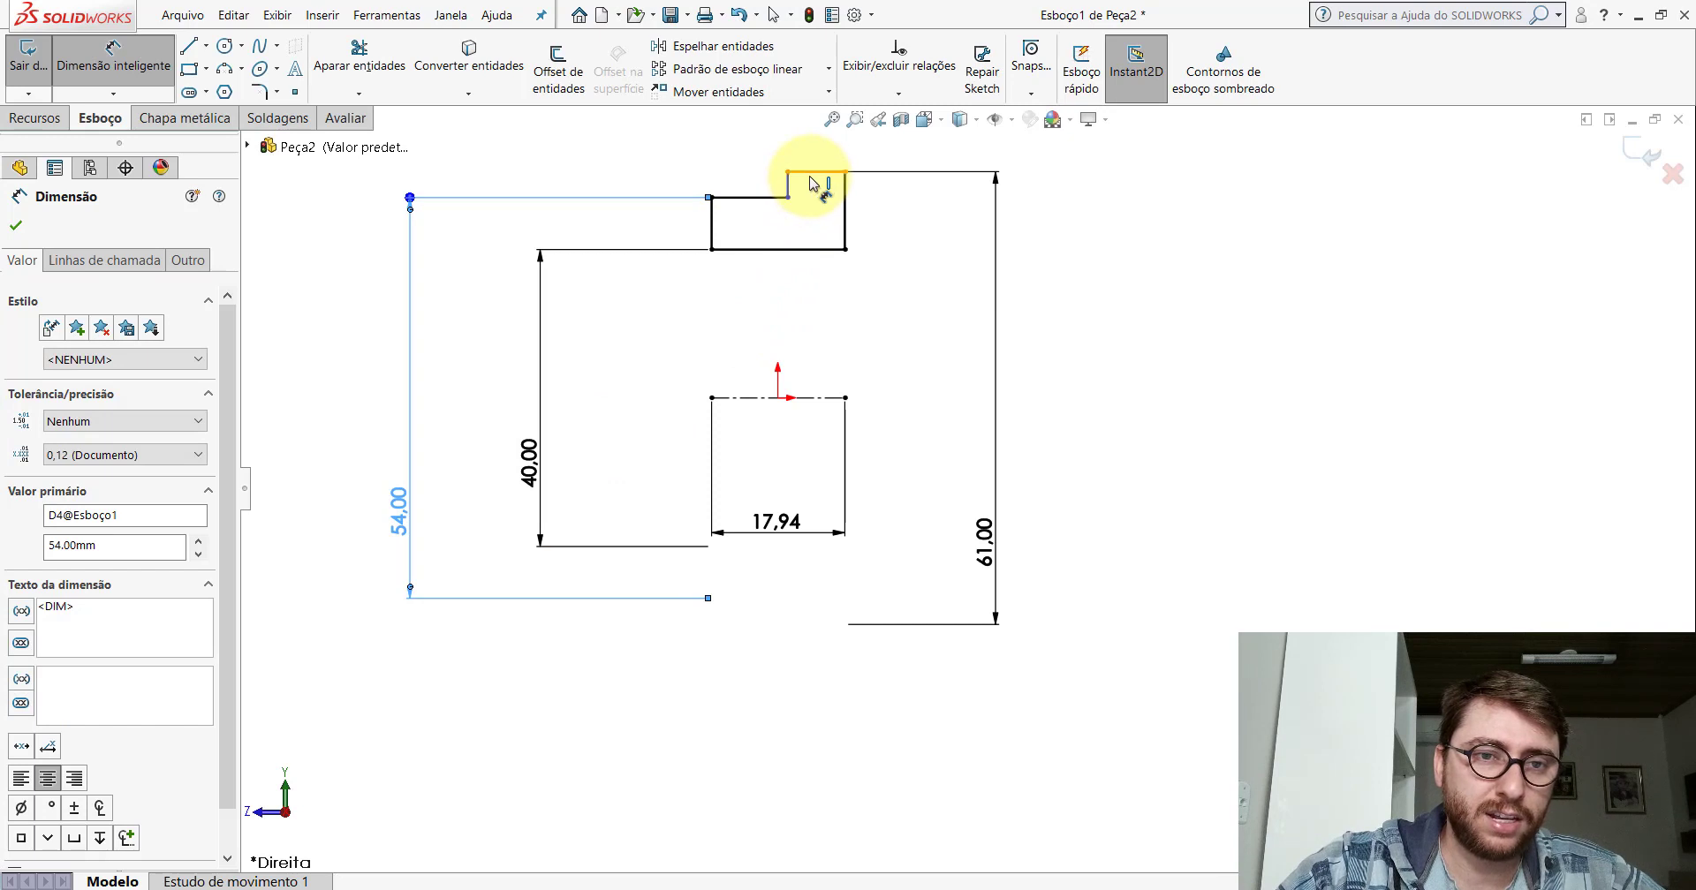
click(811, 183)
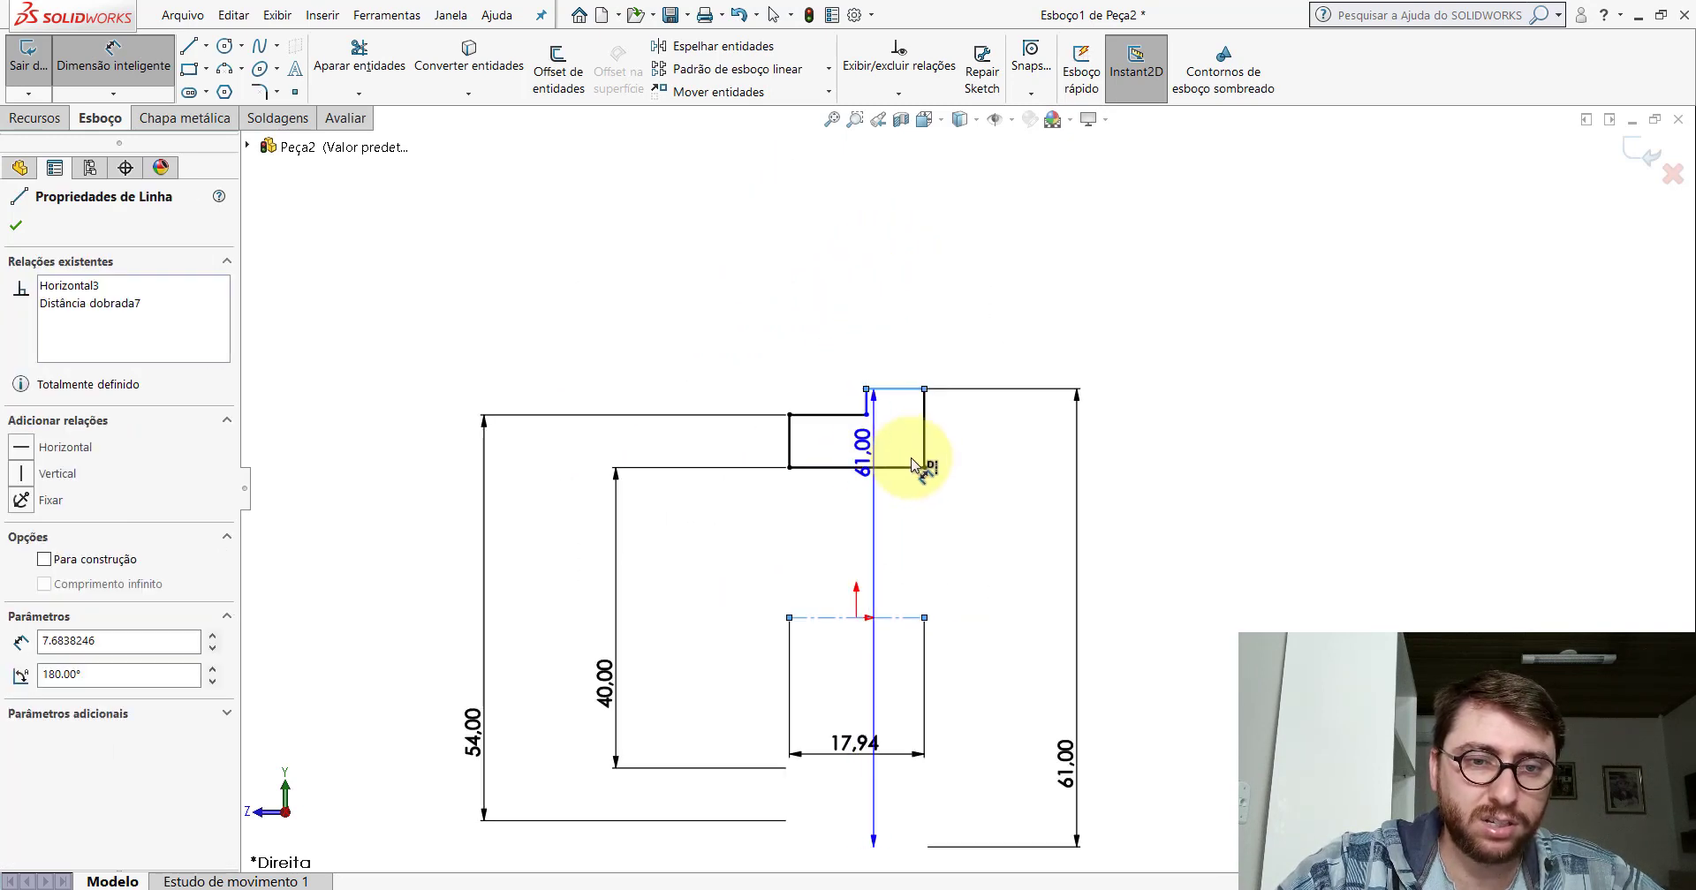
scroll(971, 486, up, 4)
scroll(1002, 501, down, 5)
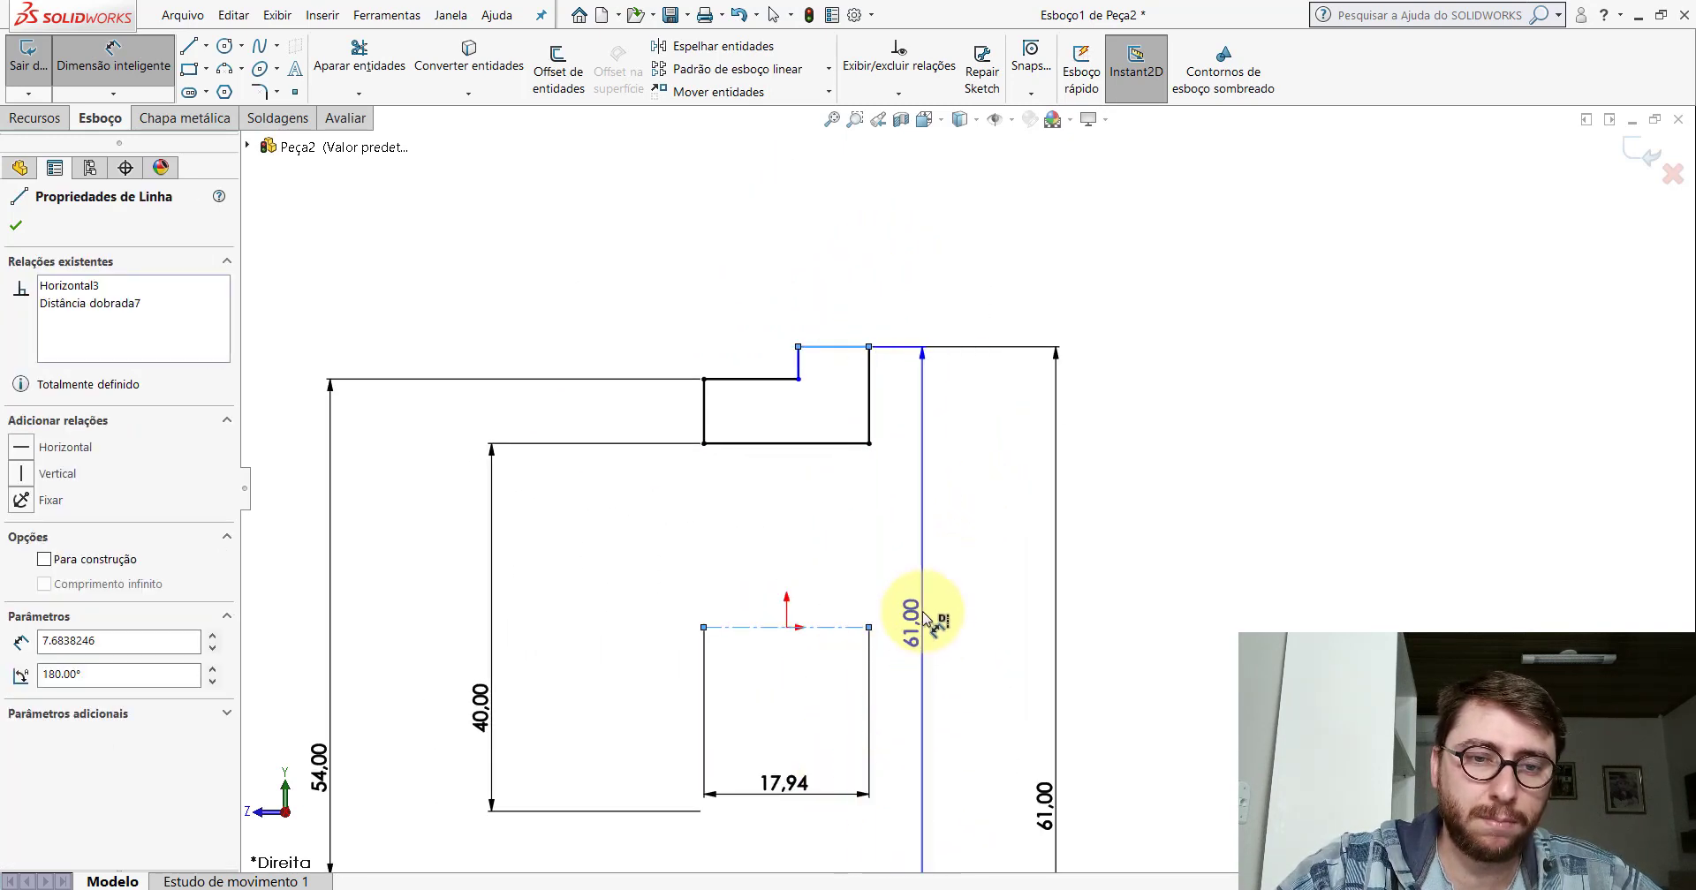
scroll(925, 617, up, 3)
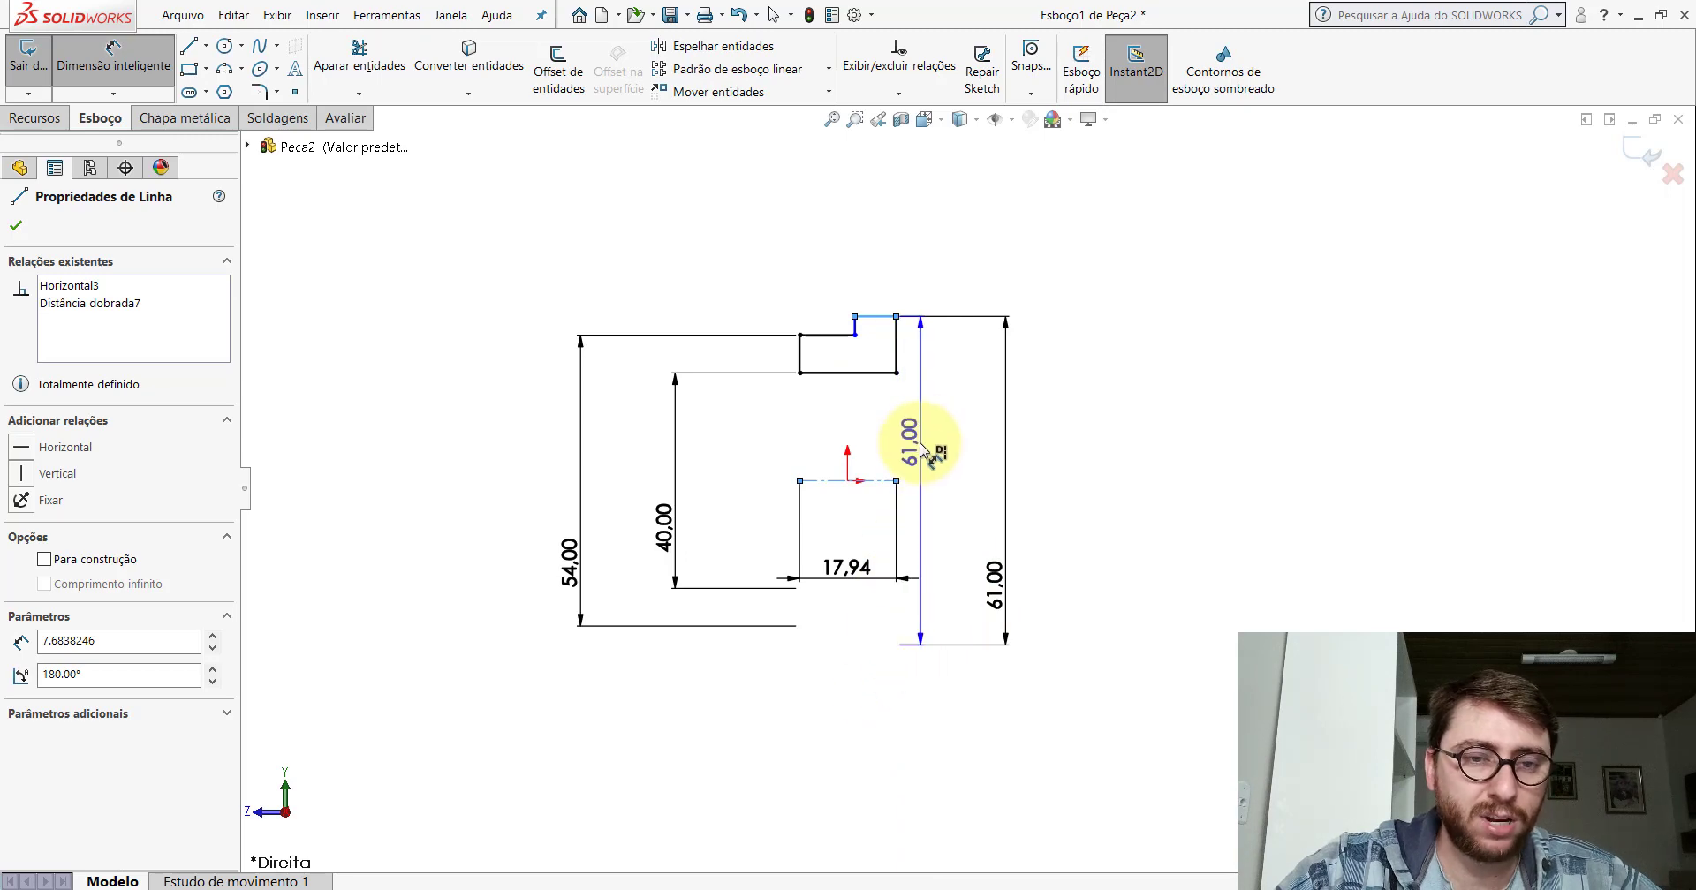
key(Escape)
Dimension the length of the profile's uppermost horizontal edge at 10 mm.
click(879, 316)
scroll(883, 265, down, 6)
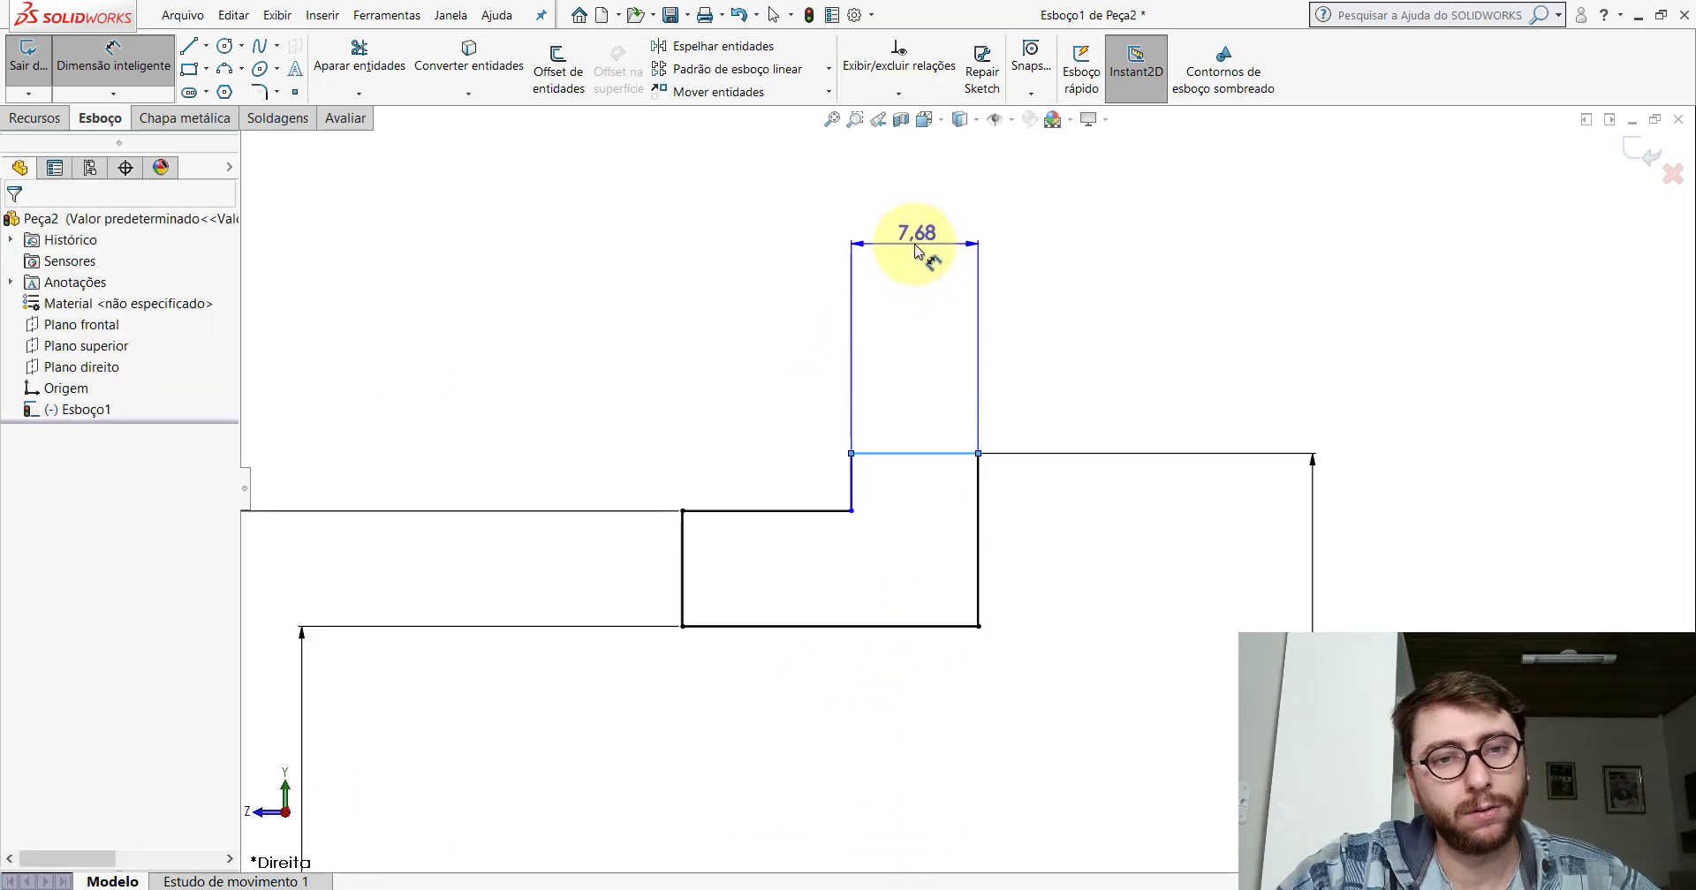
click(914, 255)
text(10)
key(Return)
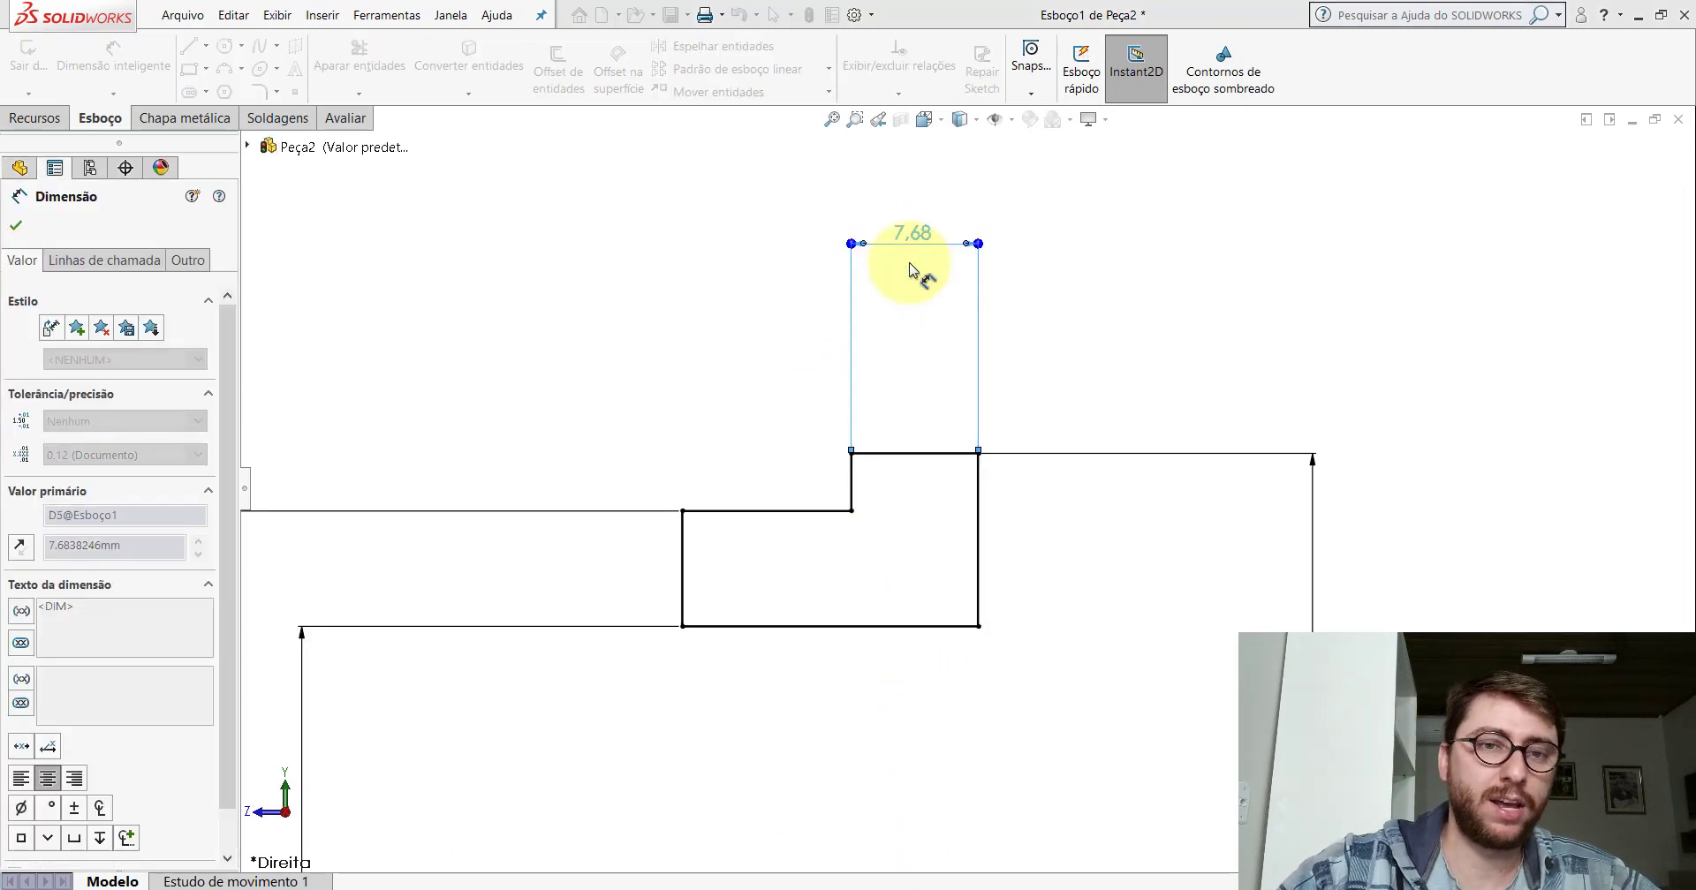
key(Escape)
Switch to the PP-GR(108)2100 reference part and orbit around the ring to examine its flange and select its outer face.
click(780, 889)
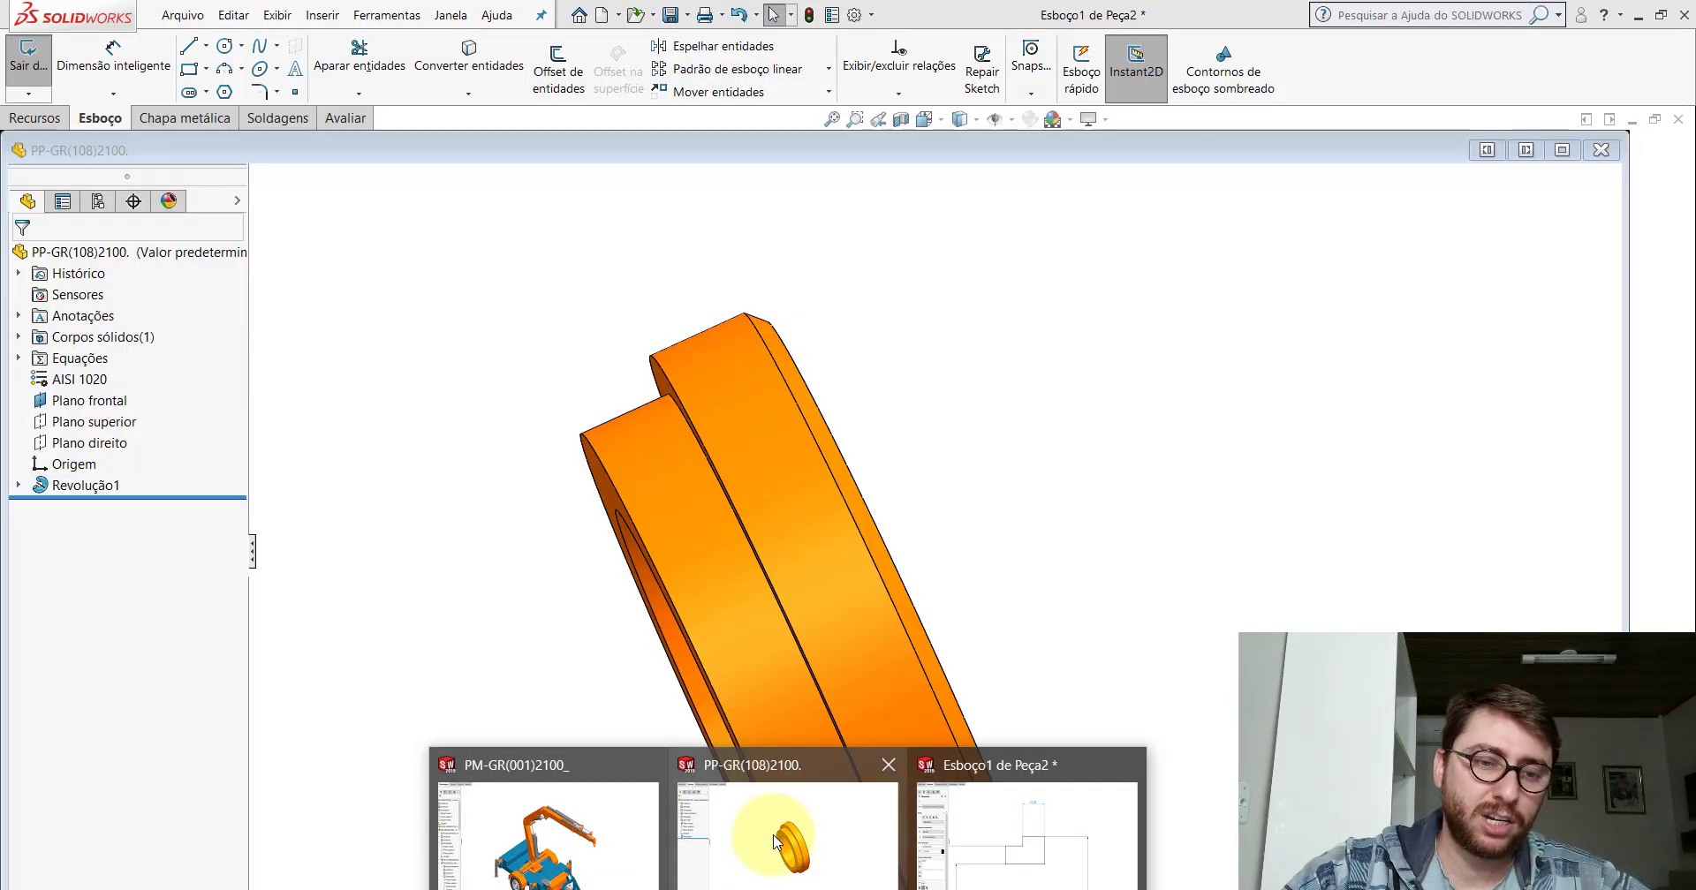
click(761, 834)
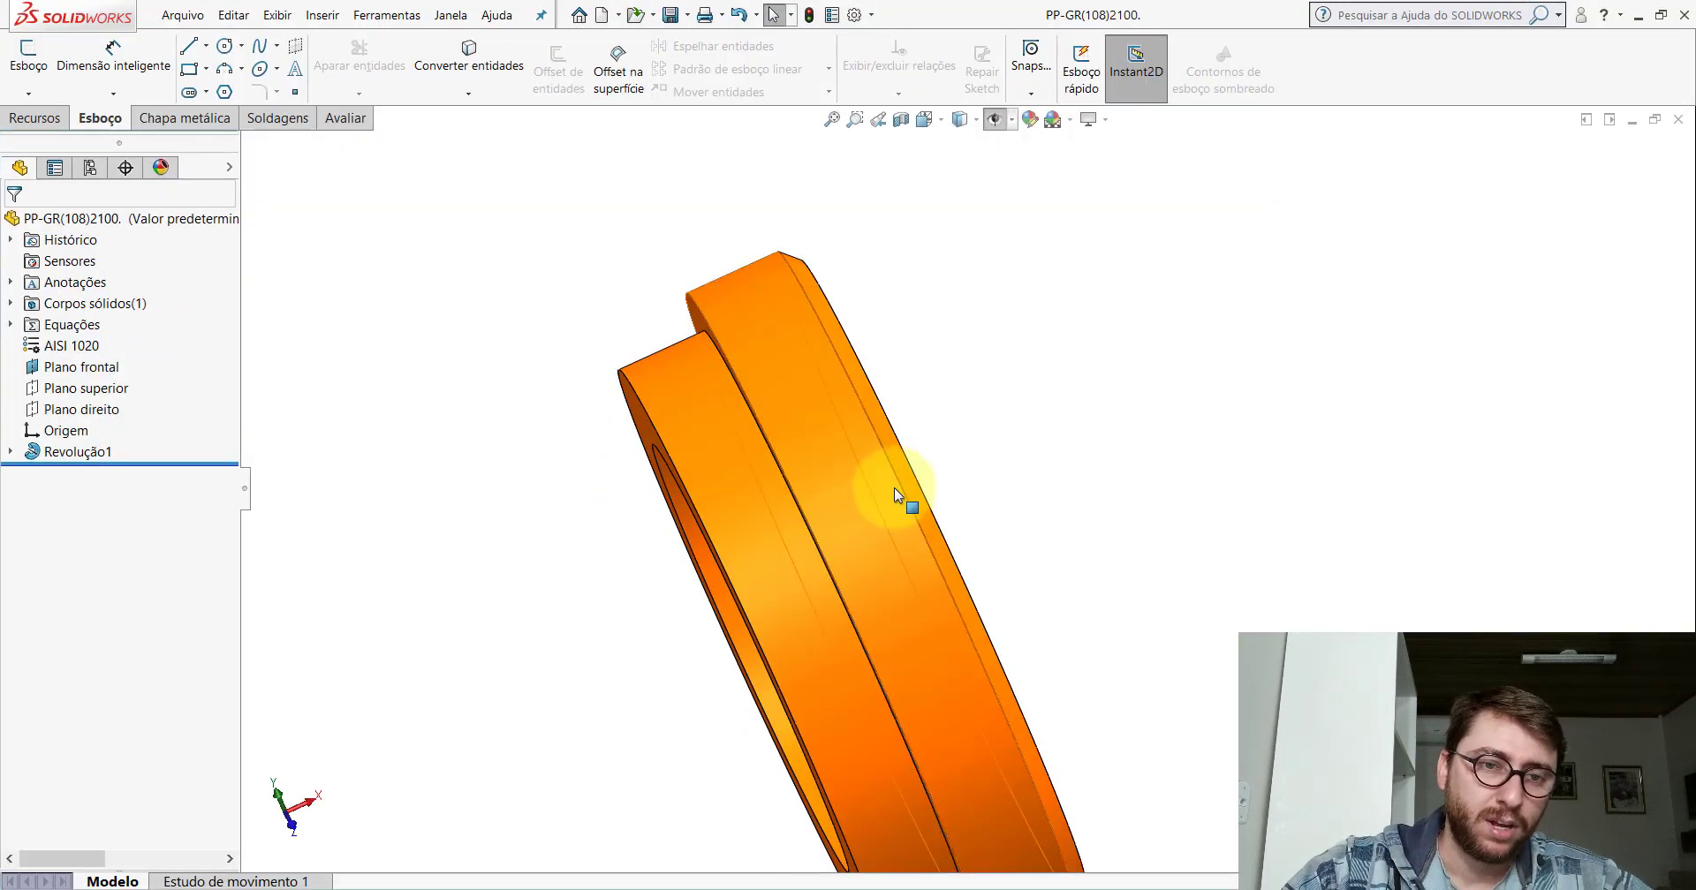
middle_drag(898, 486, 1013, 408)
click(814, 378)
Switch to the PM-GR(001)2100_ assembly and measure between the circular edge of the ring around the boom cylinder's pin and the adjacent plate face.
click(793, 887)
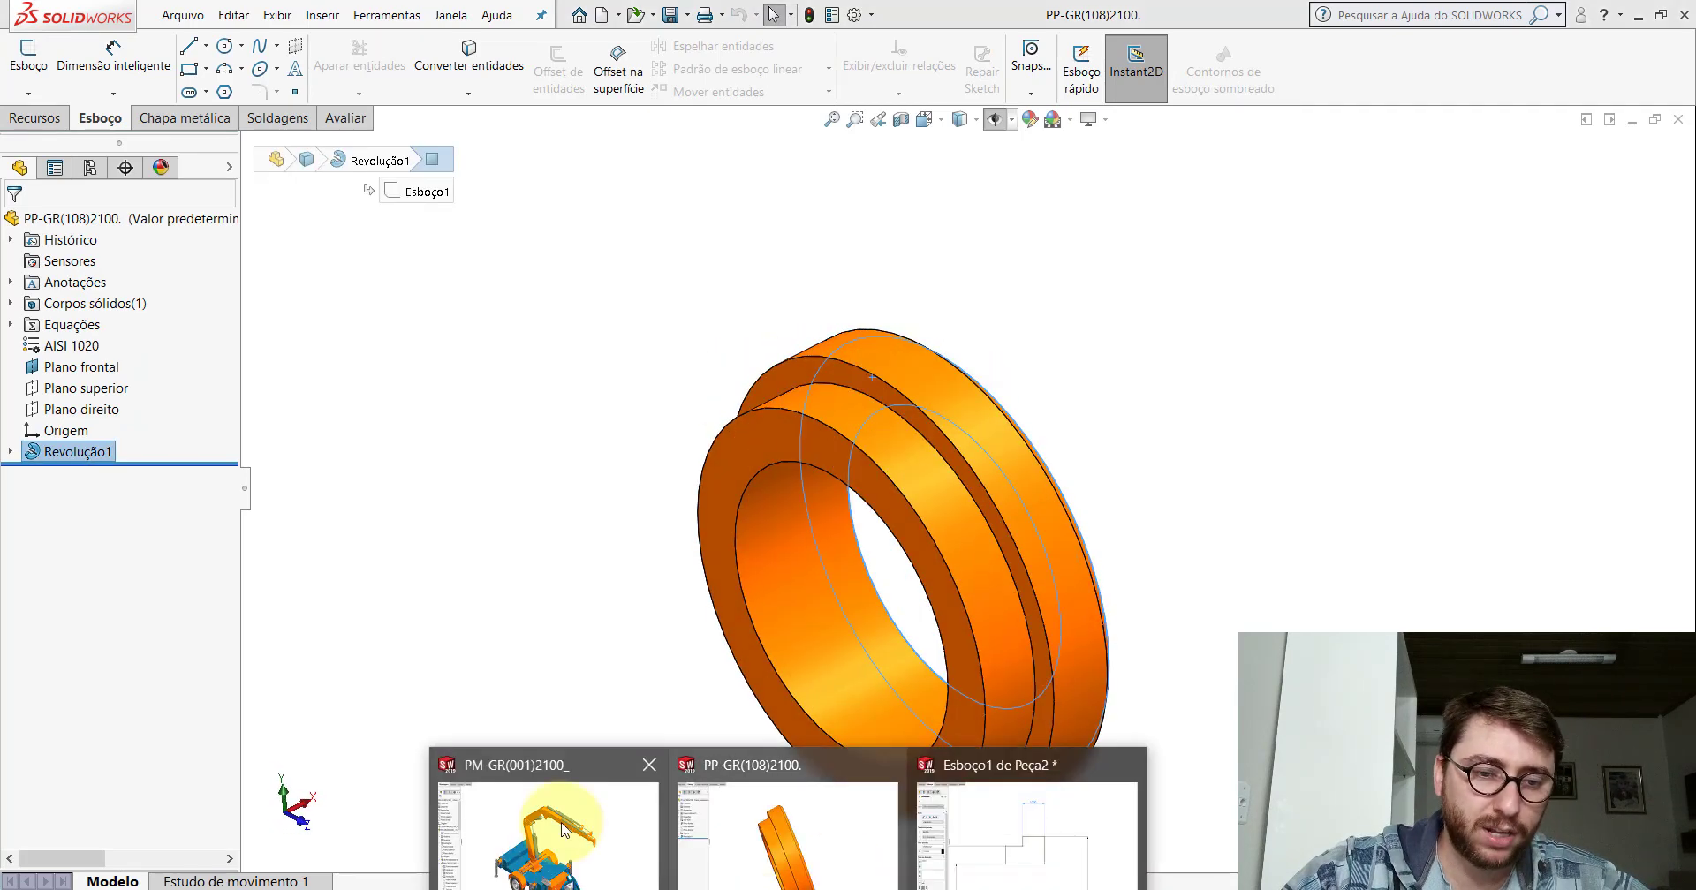
click(560, 824)
scroll(863, 397, down, 8)
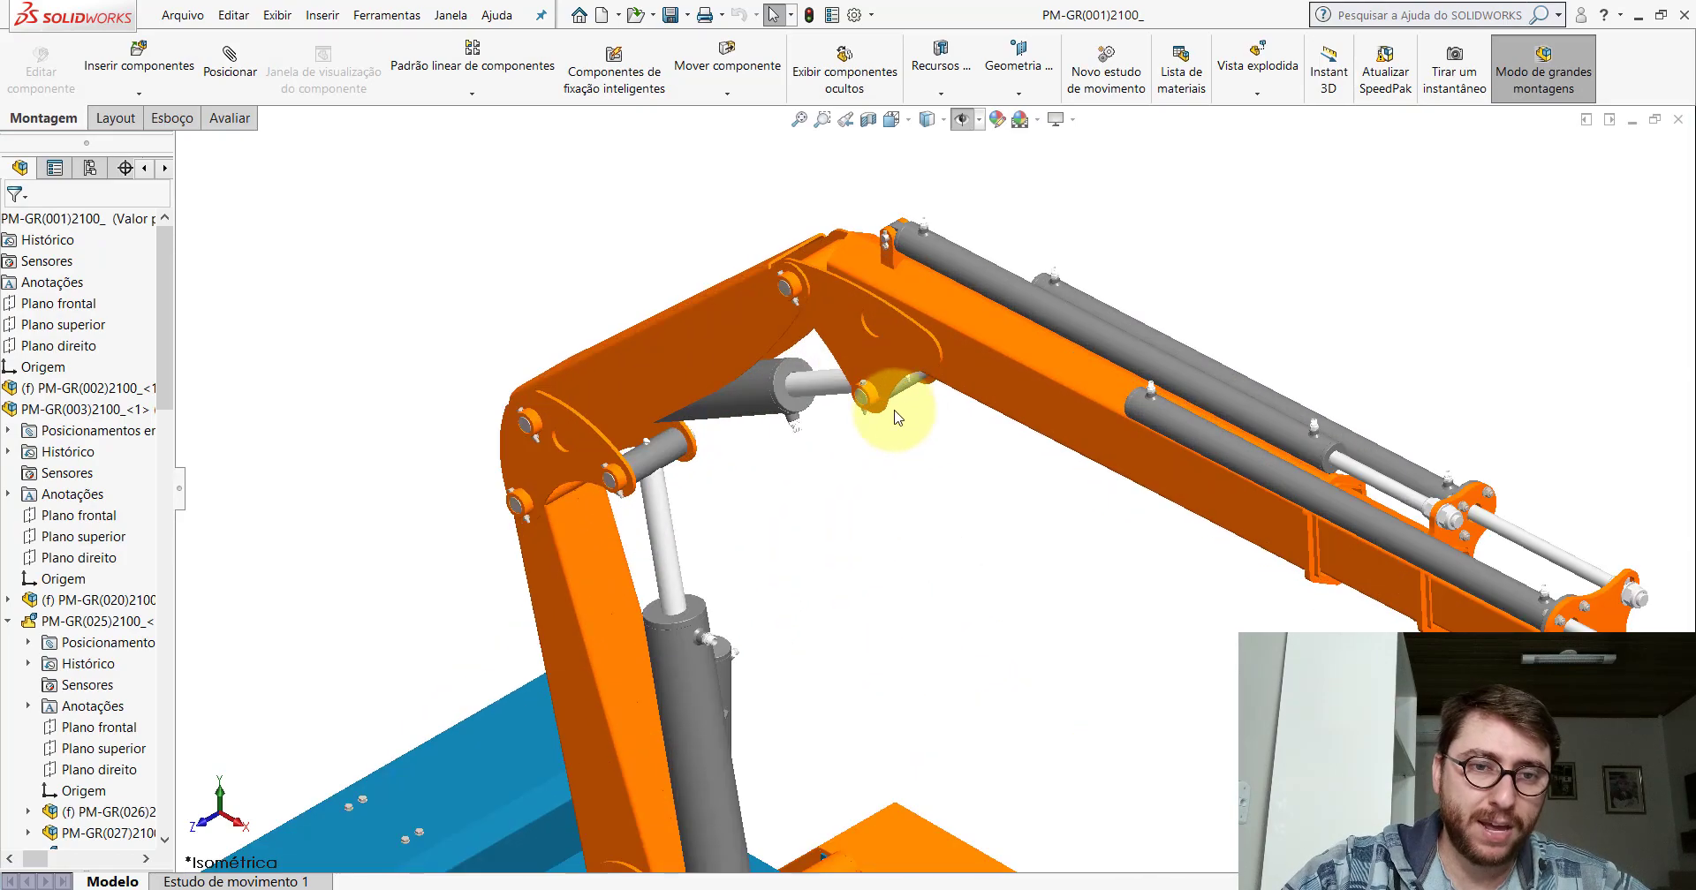
middle_drag(816, 353, 1010, 367)
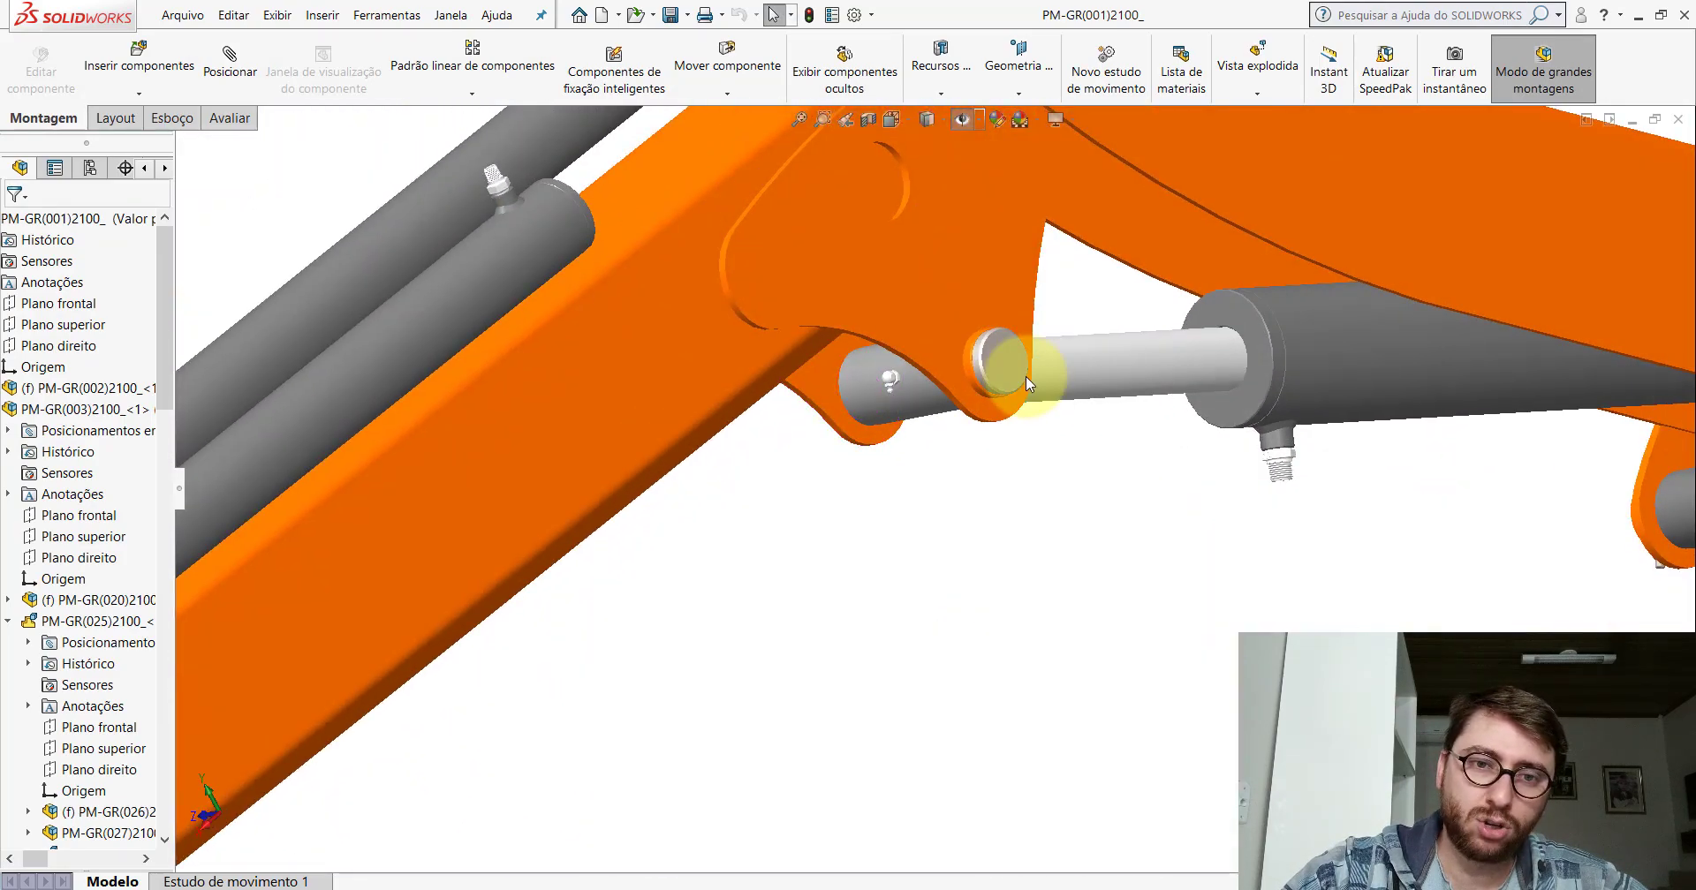
scroll(1010, 367, down, 6)
scroll(806, 374, down, 4)
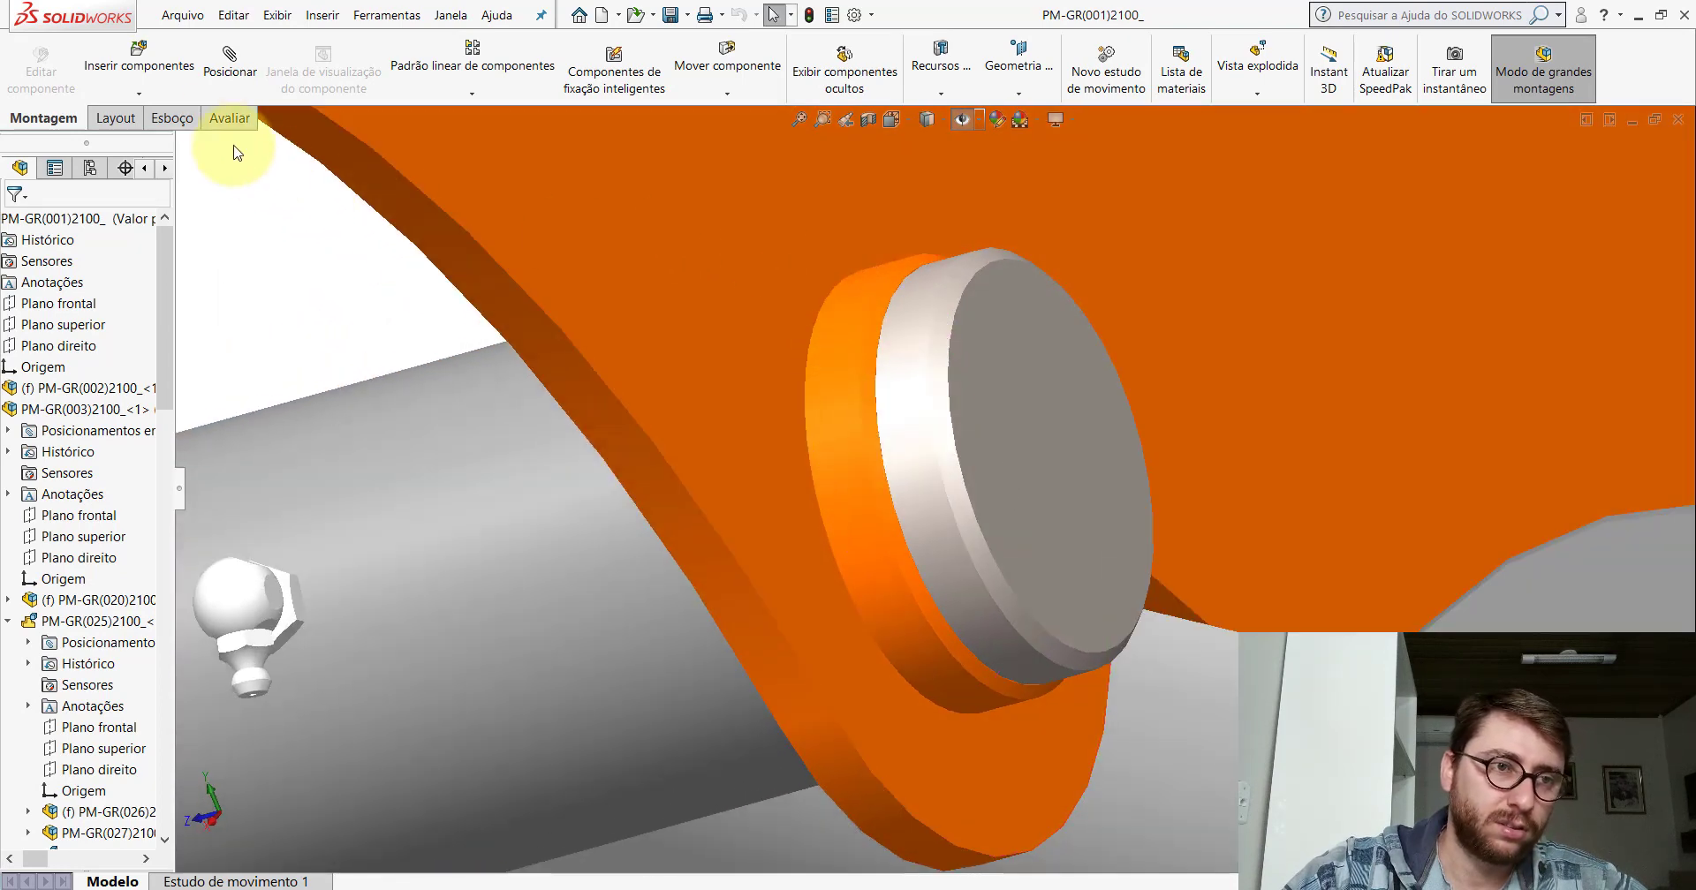
click(228, 116)
click(353, 69)
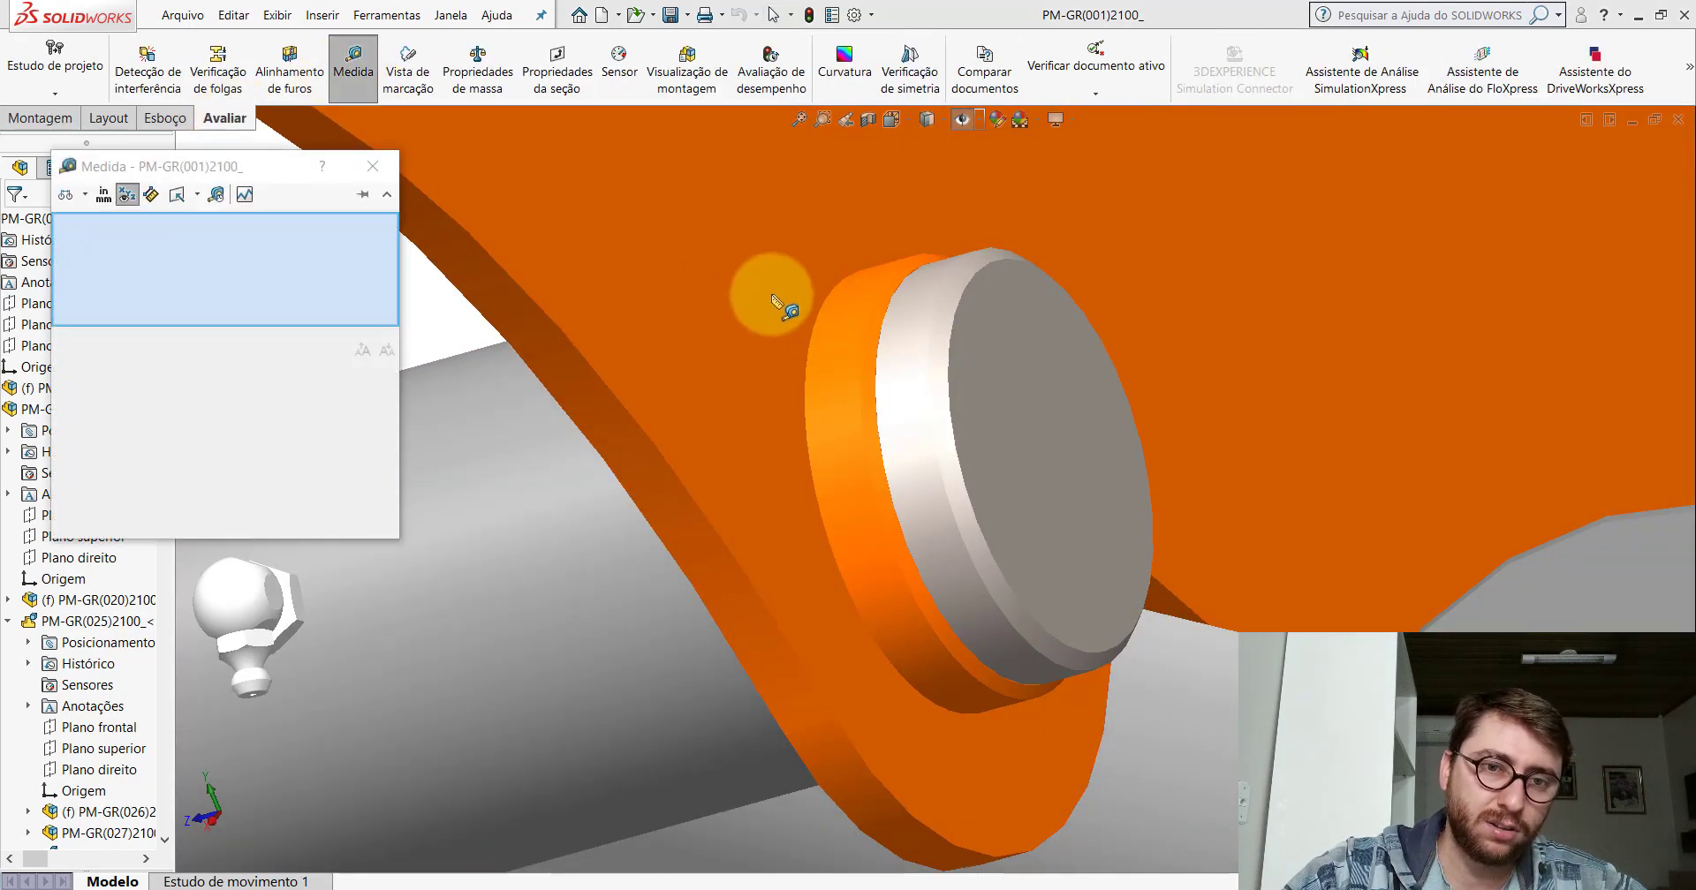
click(887, 315)
click(894, 302)
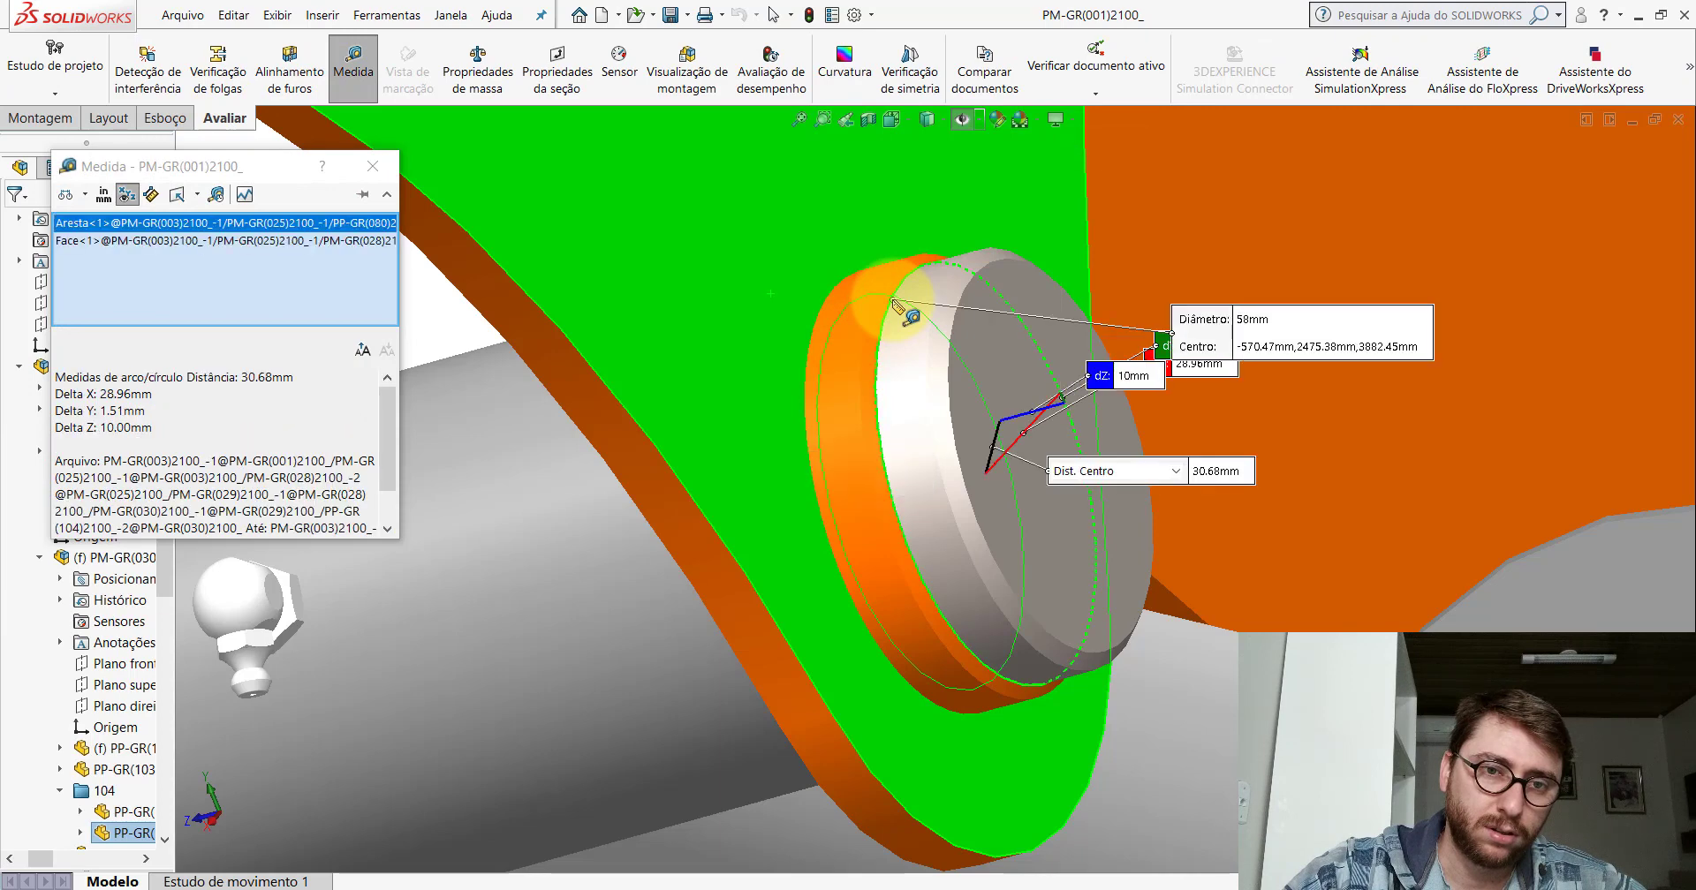
key(Escape)
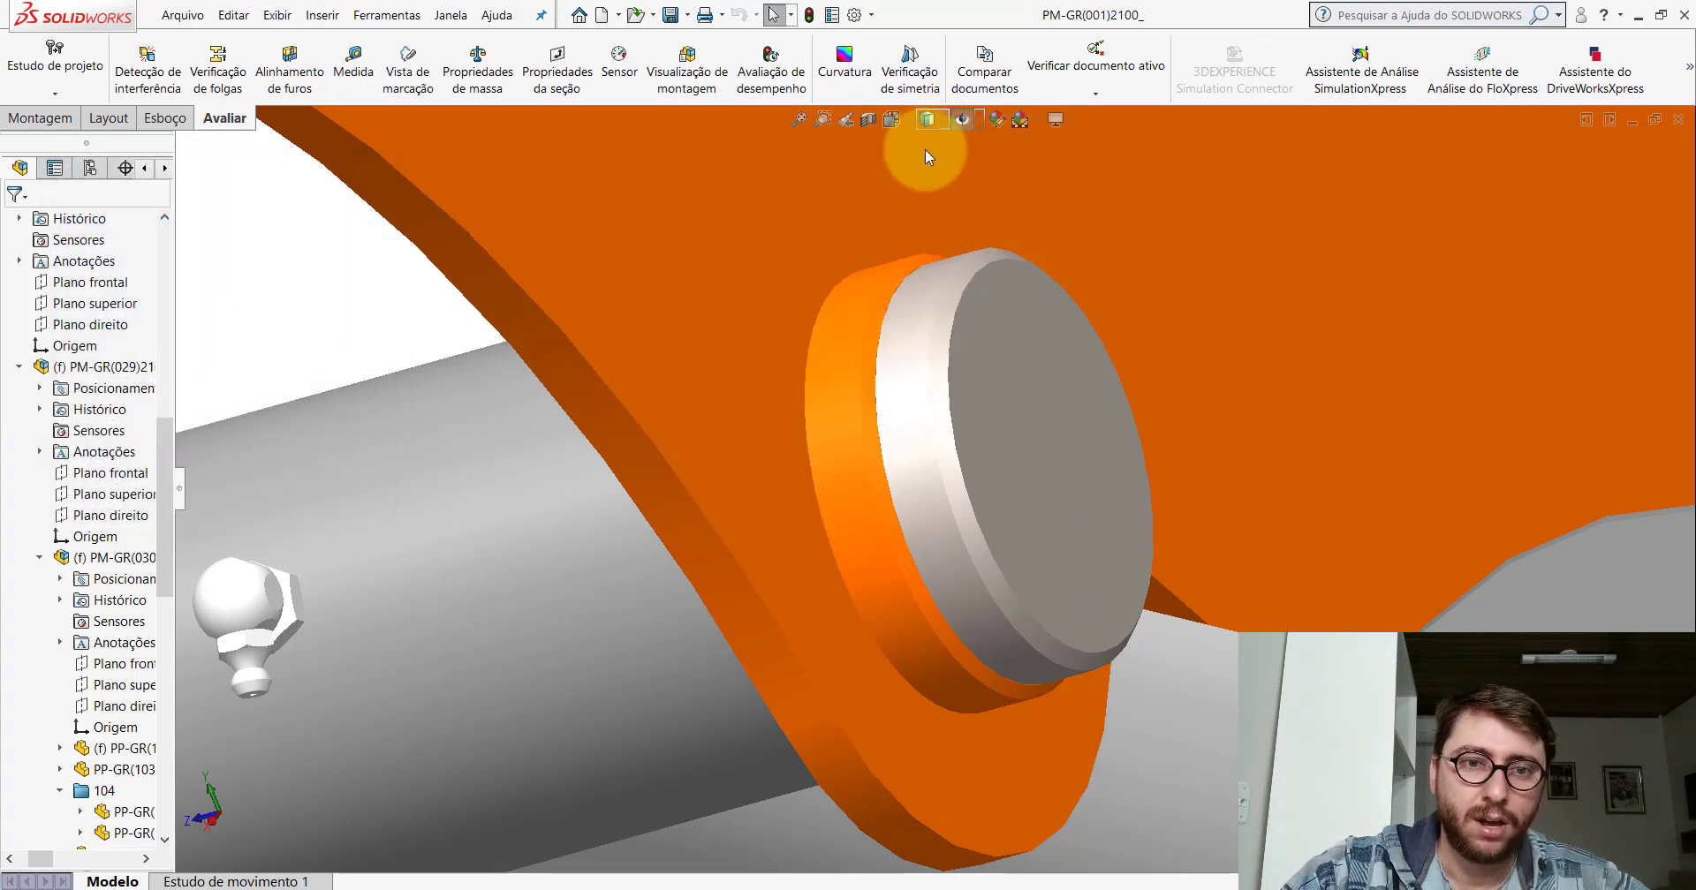
Display the assembly shaded with edges and inspect the ring's chamfered rim around the pin.
scroll(1021, 358, up, 3)
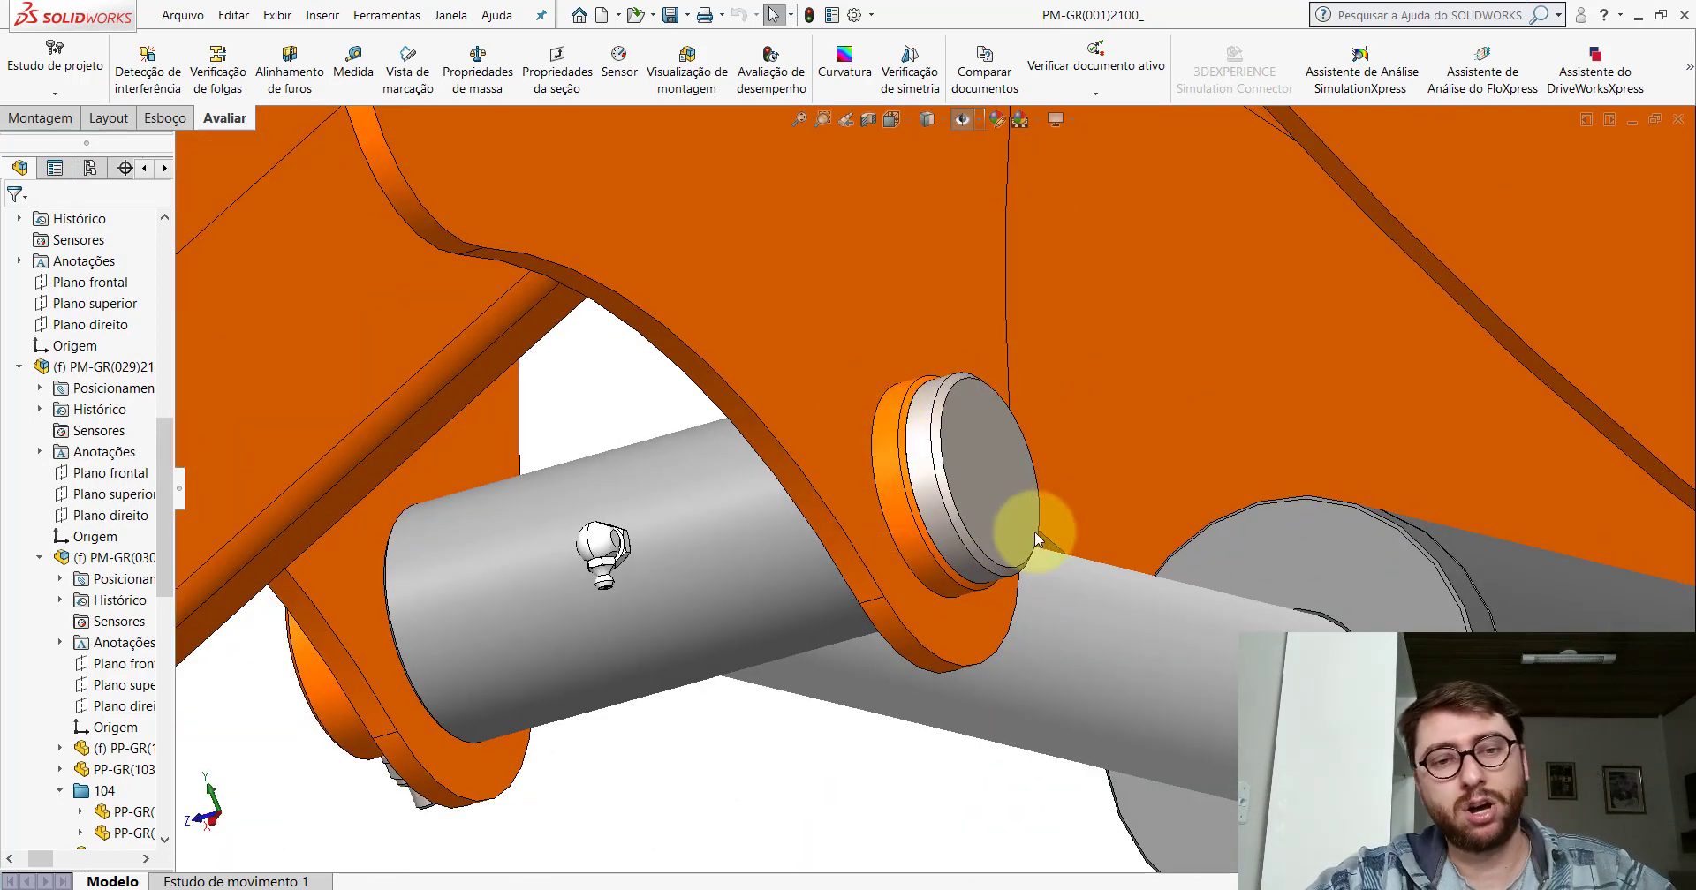
scroll(1033, 533, down, 3)
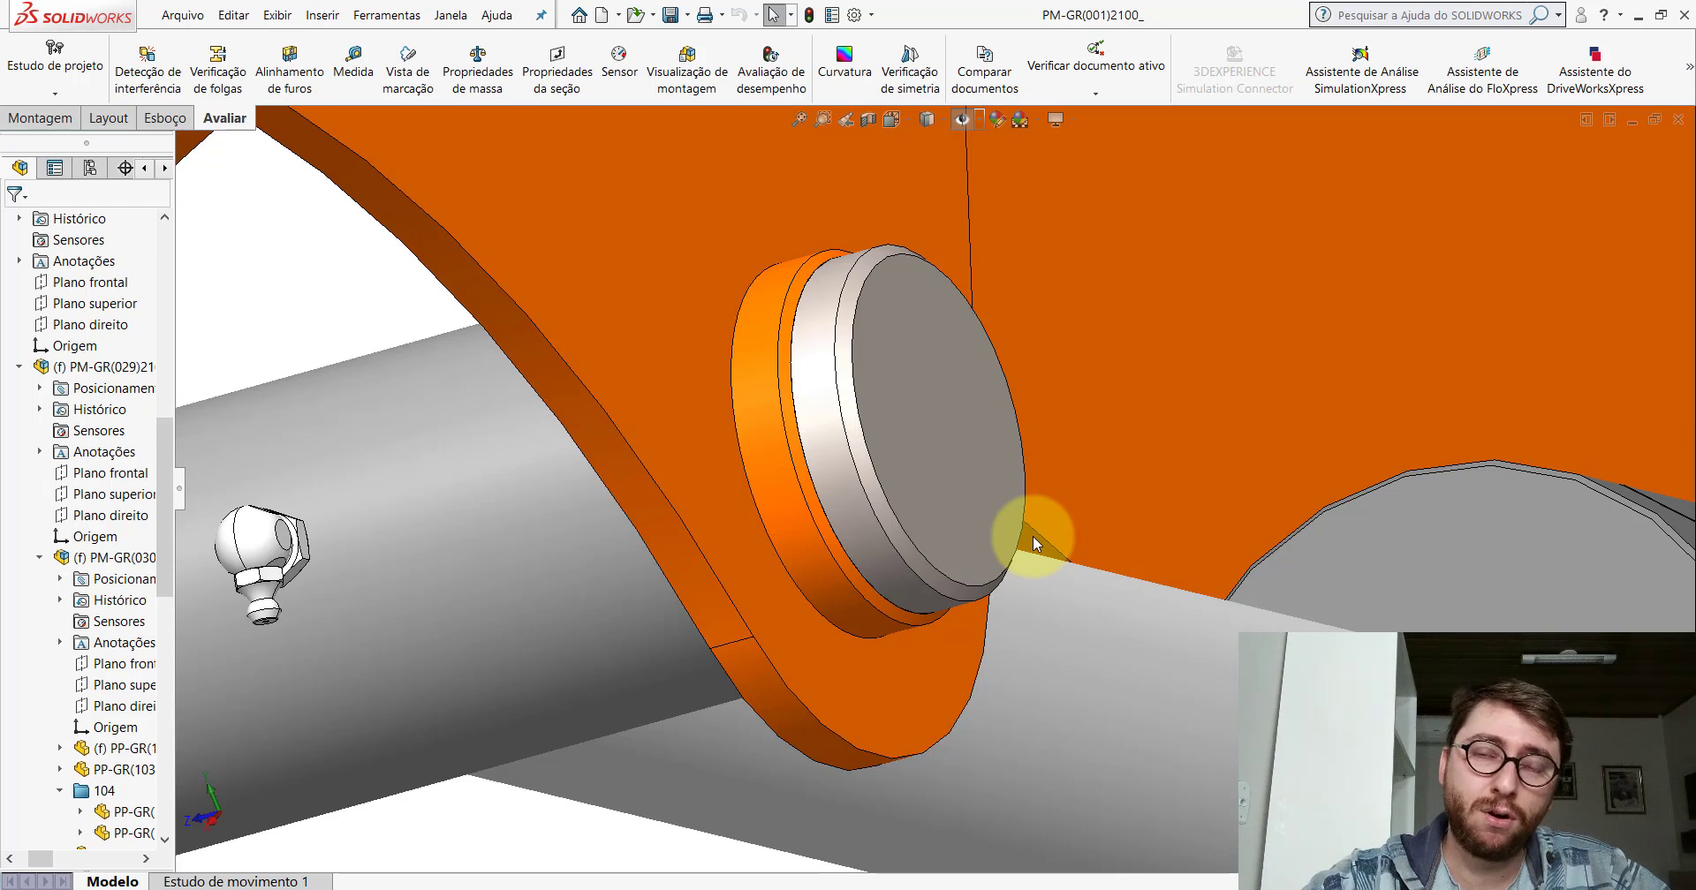
scroll(778, 321, down, 3)
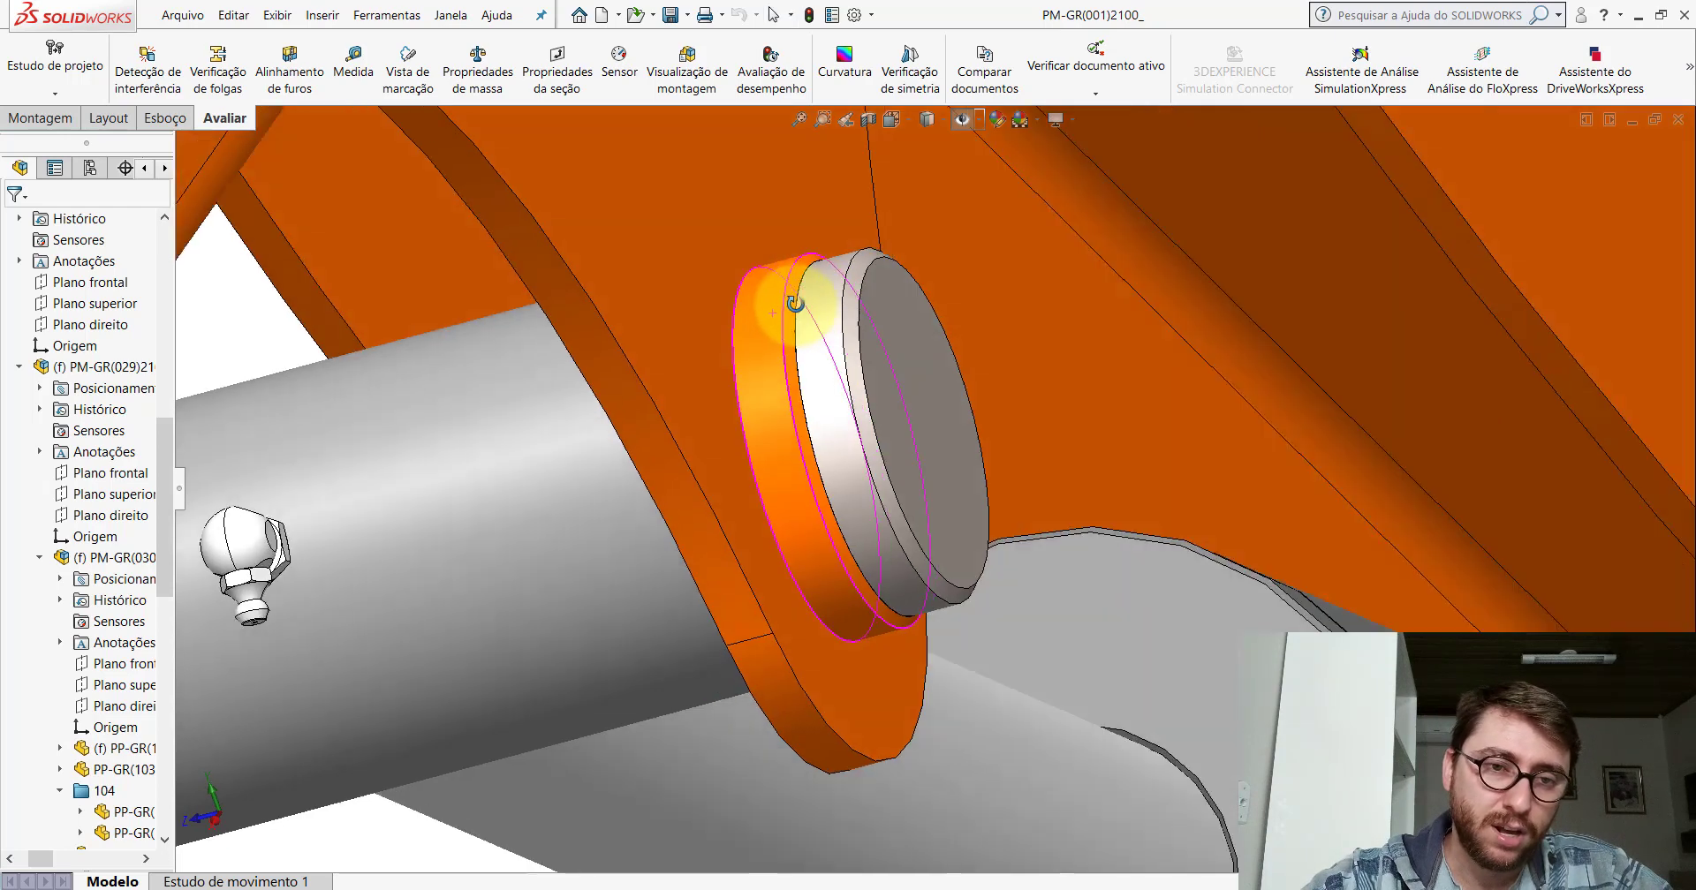
scroll(788, 297, down, 1)
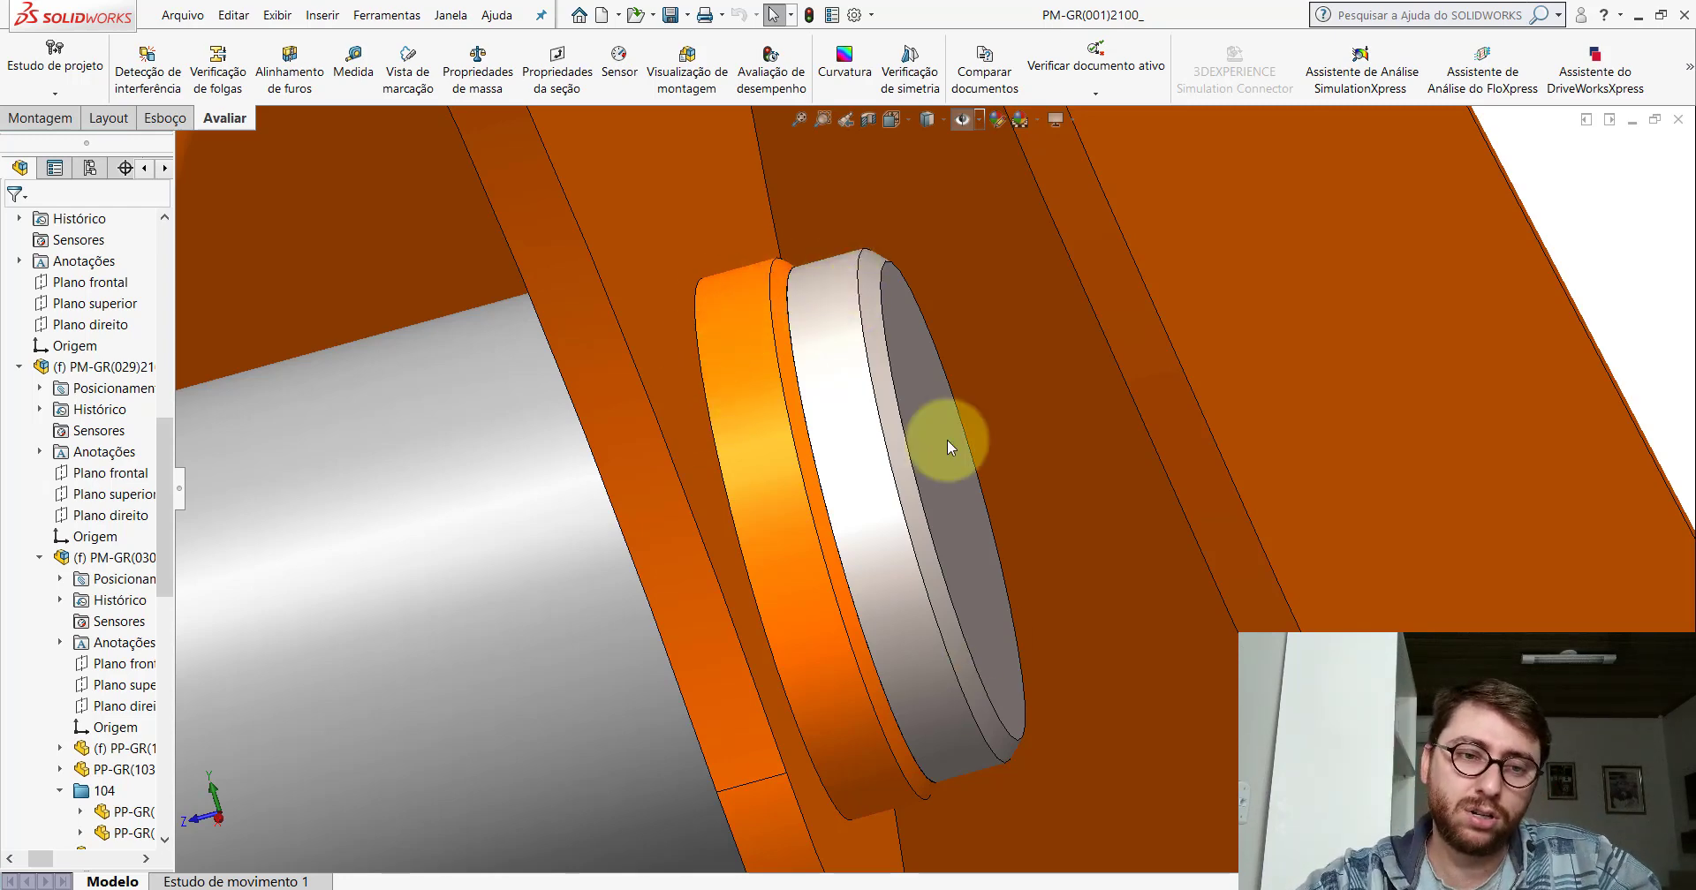
scroll(843, 489, up, 4)
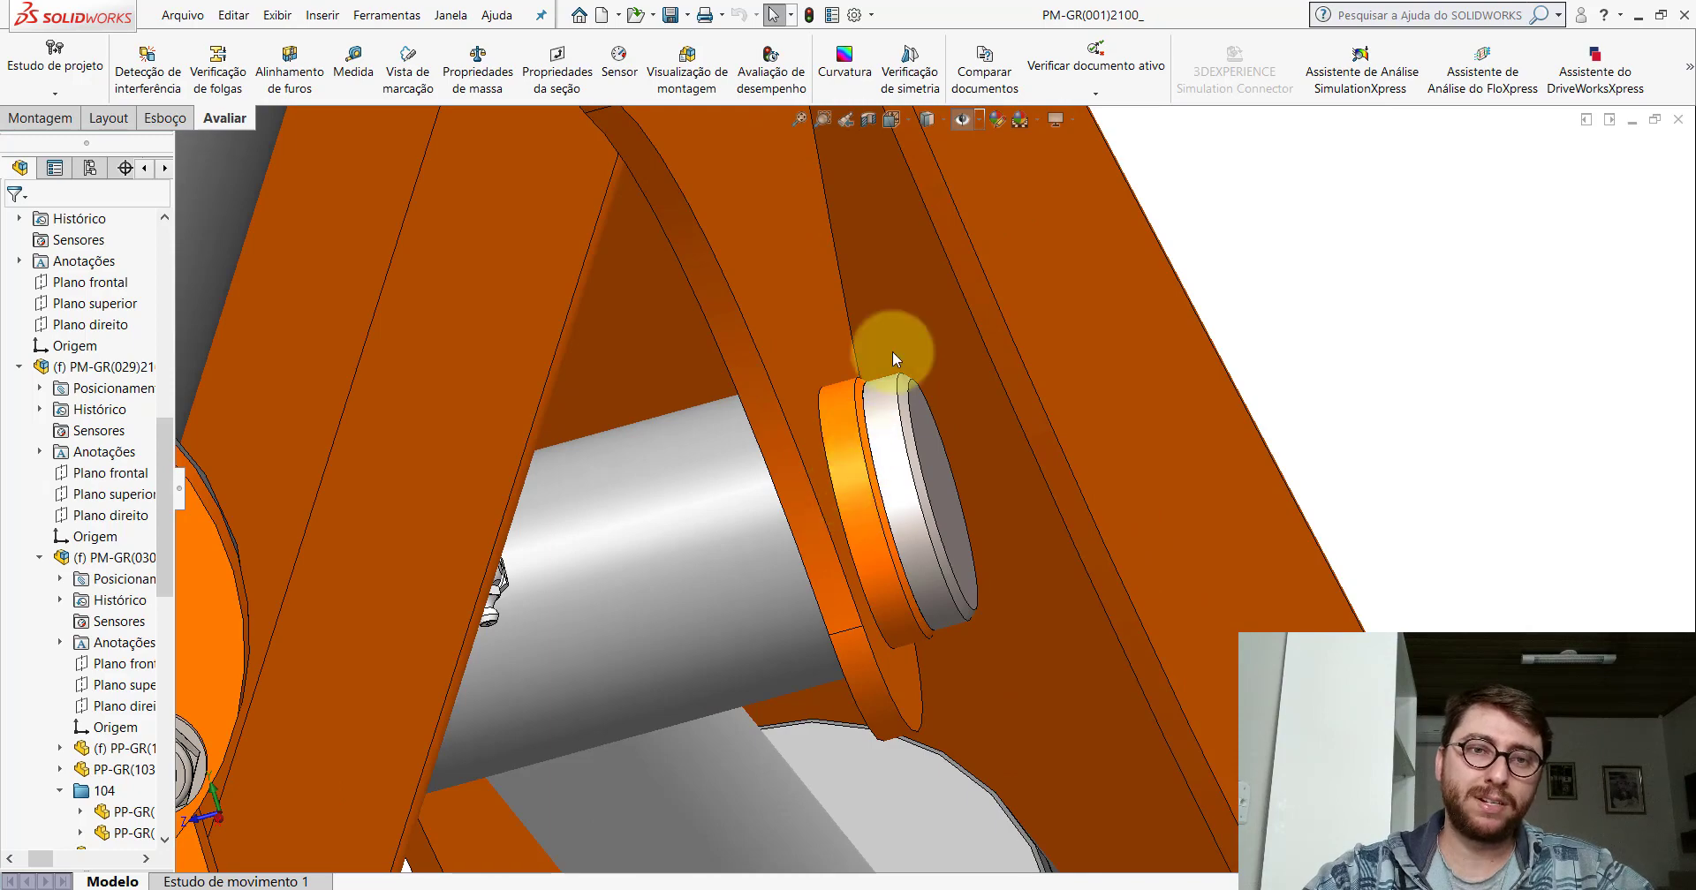
Return the crane assembly to the isometric view and collapse all items in its feature tree.
click(908, 122)
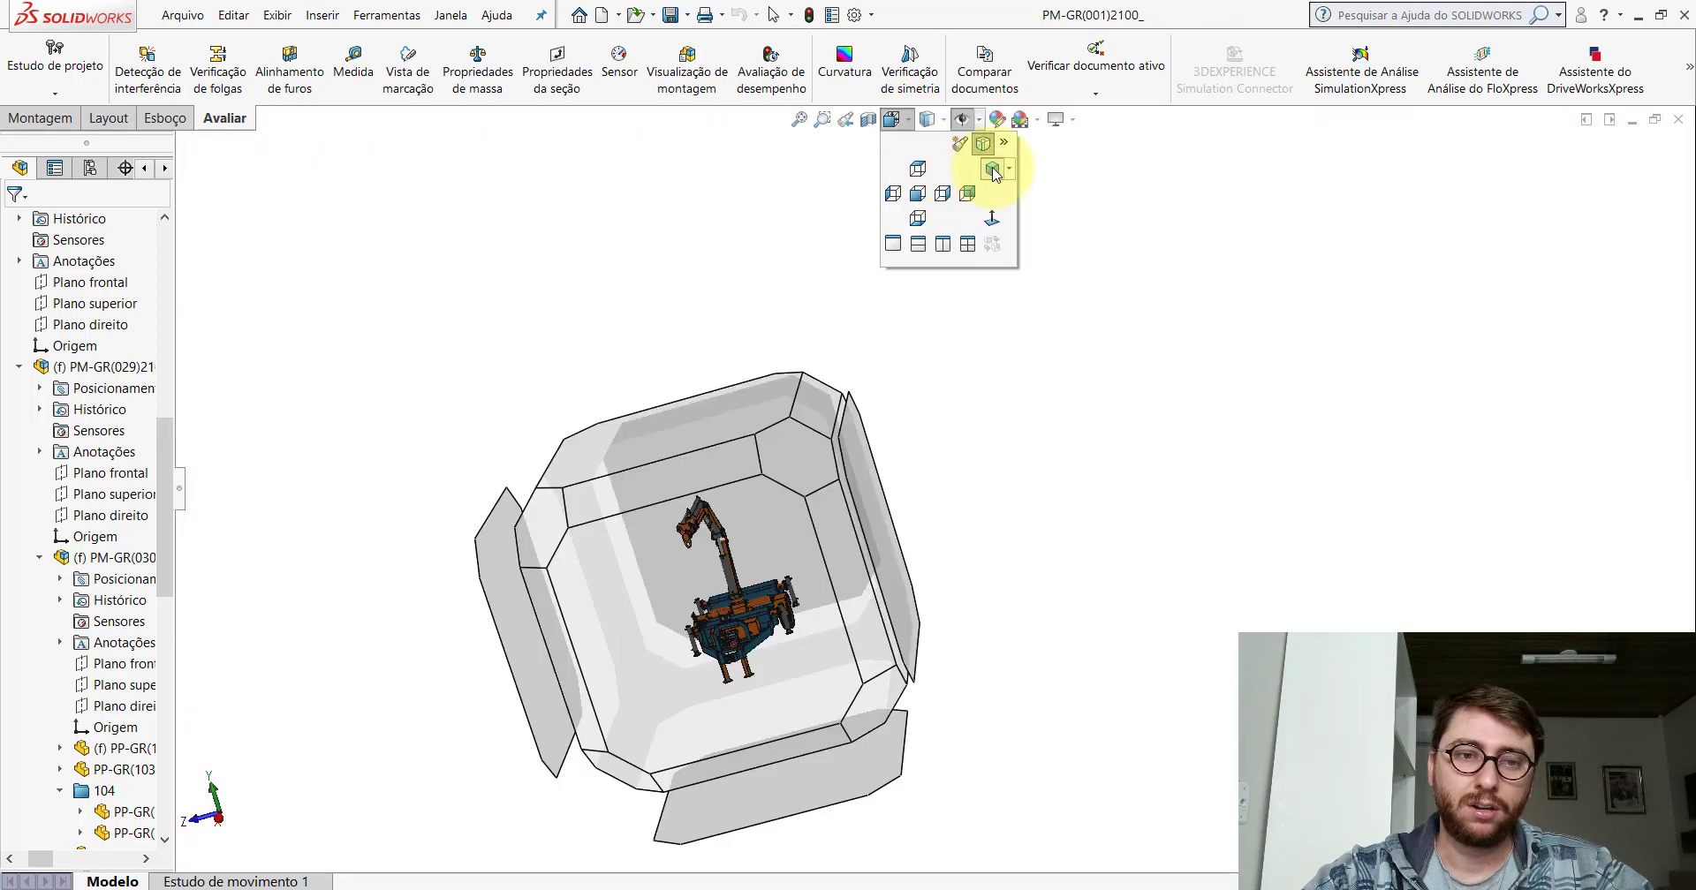
click(993, 170)
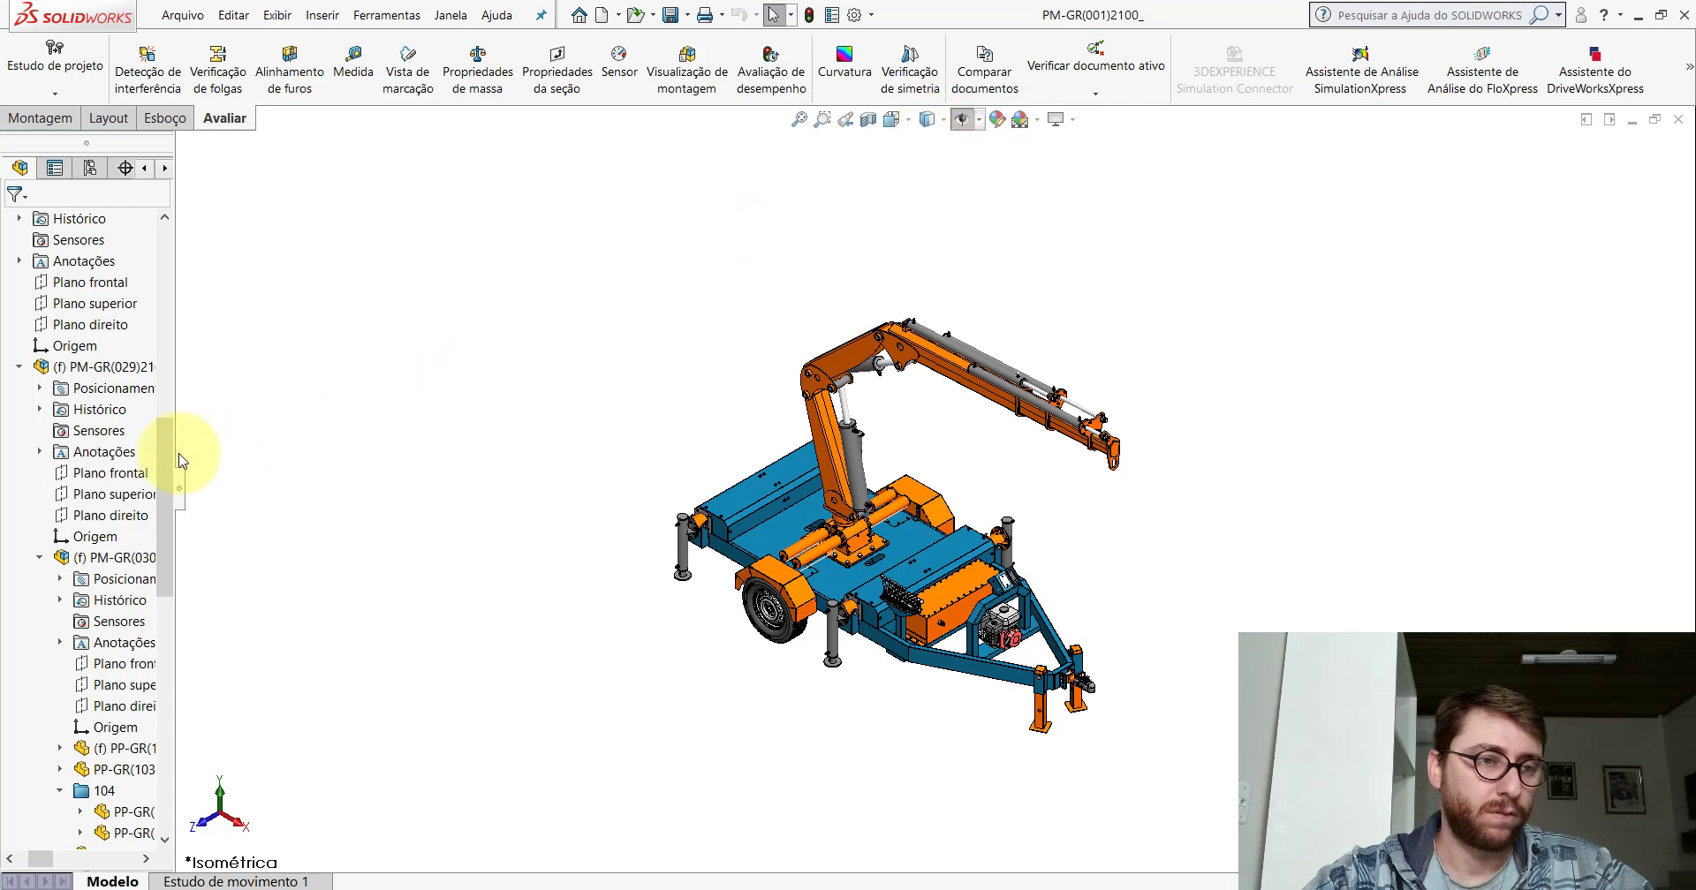
scroll(166, 409, up, 1)
scroll(166, 409, up, 5)
right_click(71, 219)
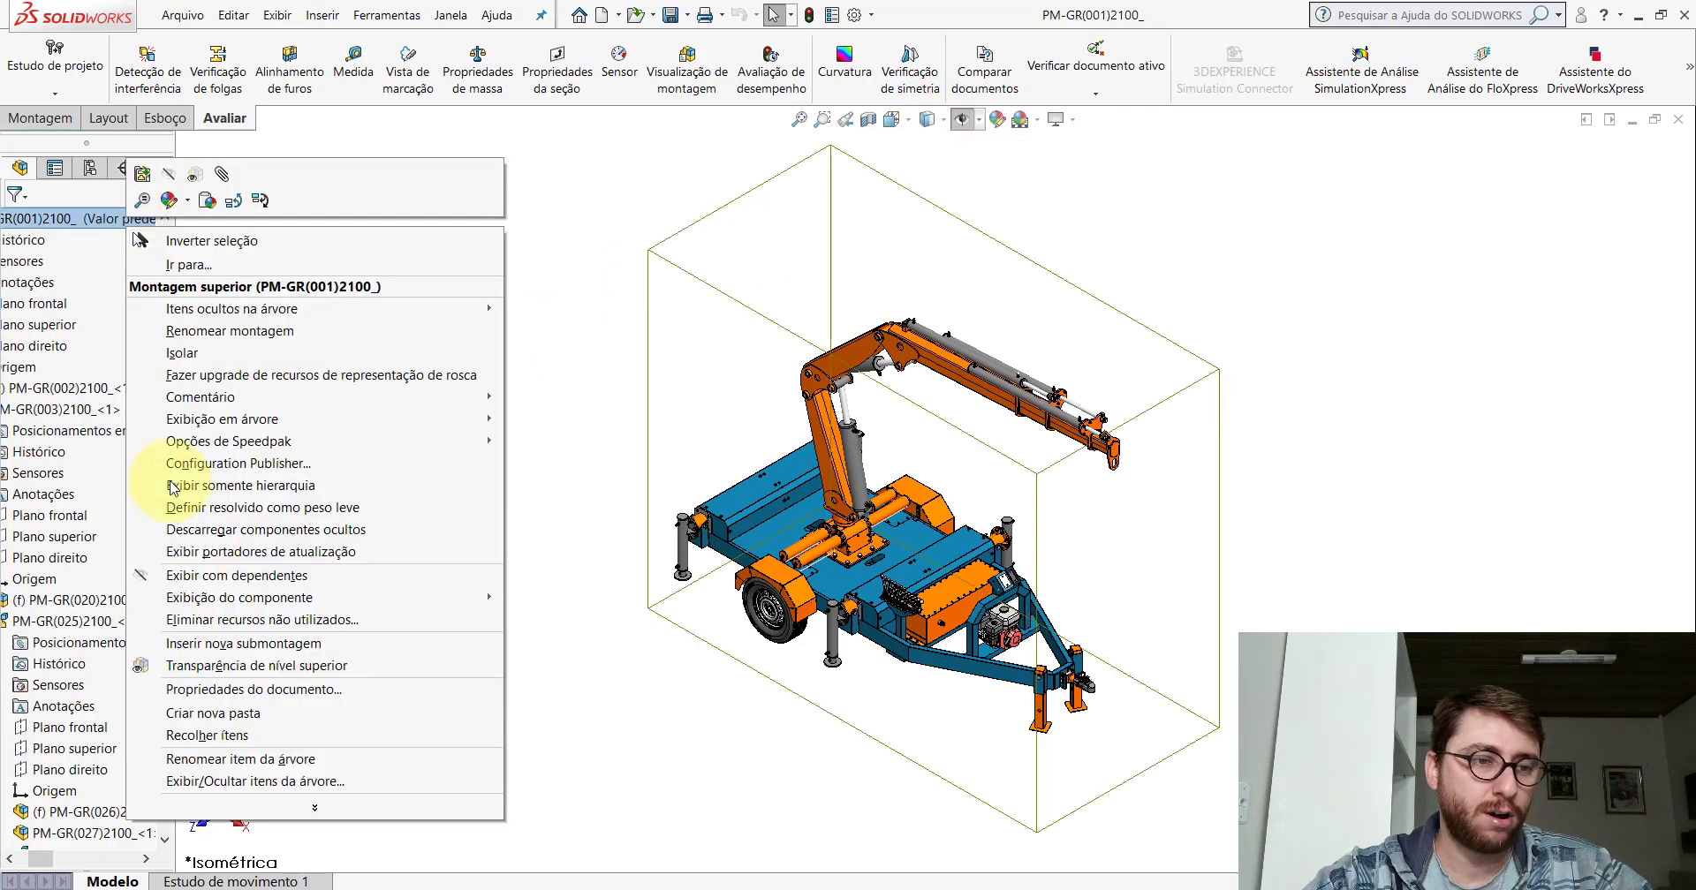
click(205, 735)
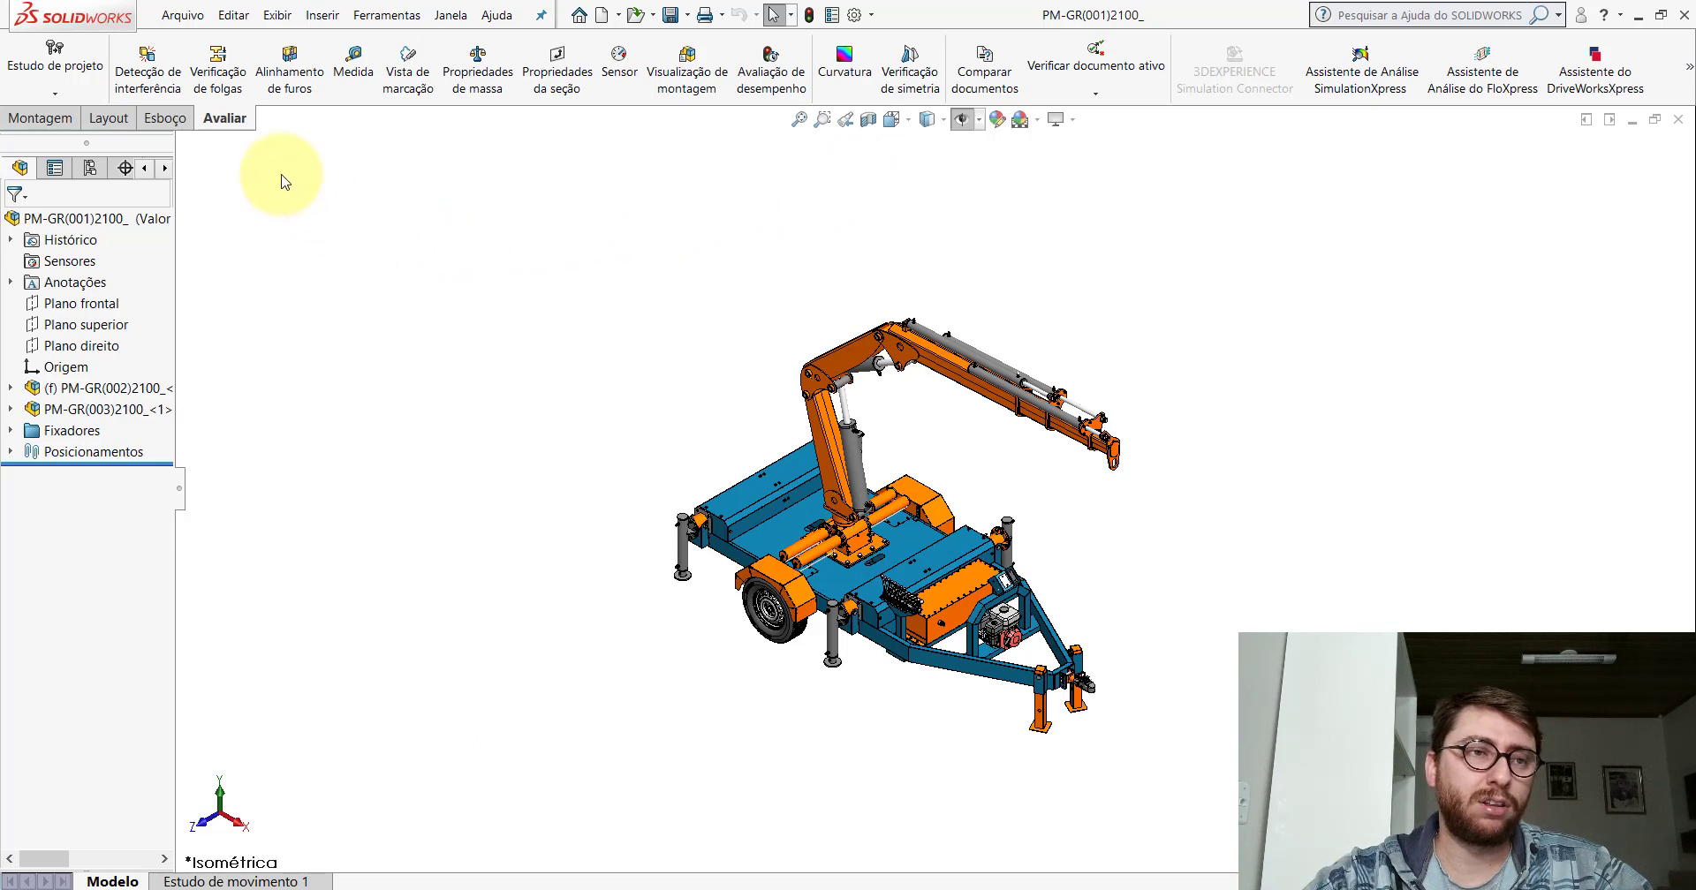
Display the crane assembly shaded without edges.
click(49, 121)
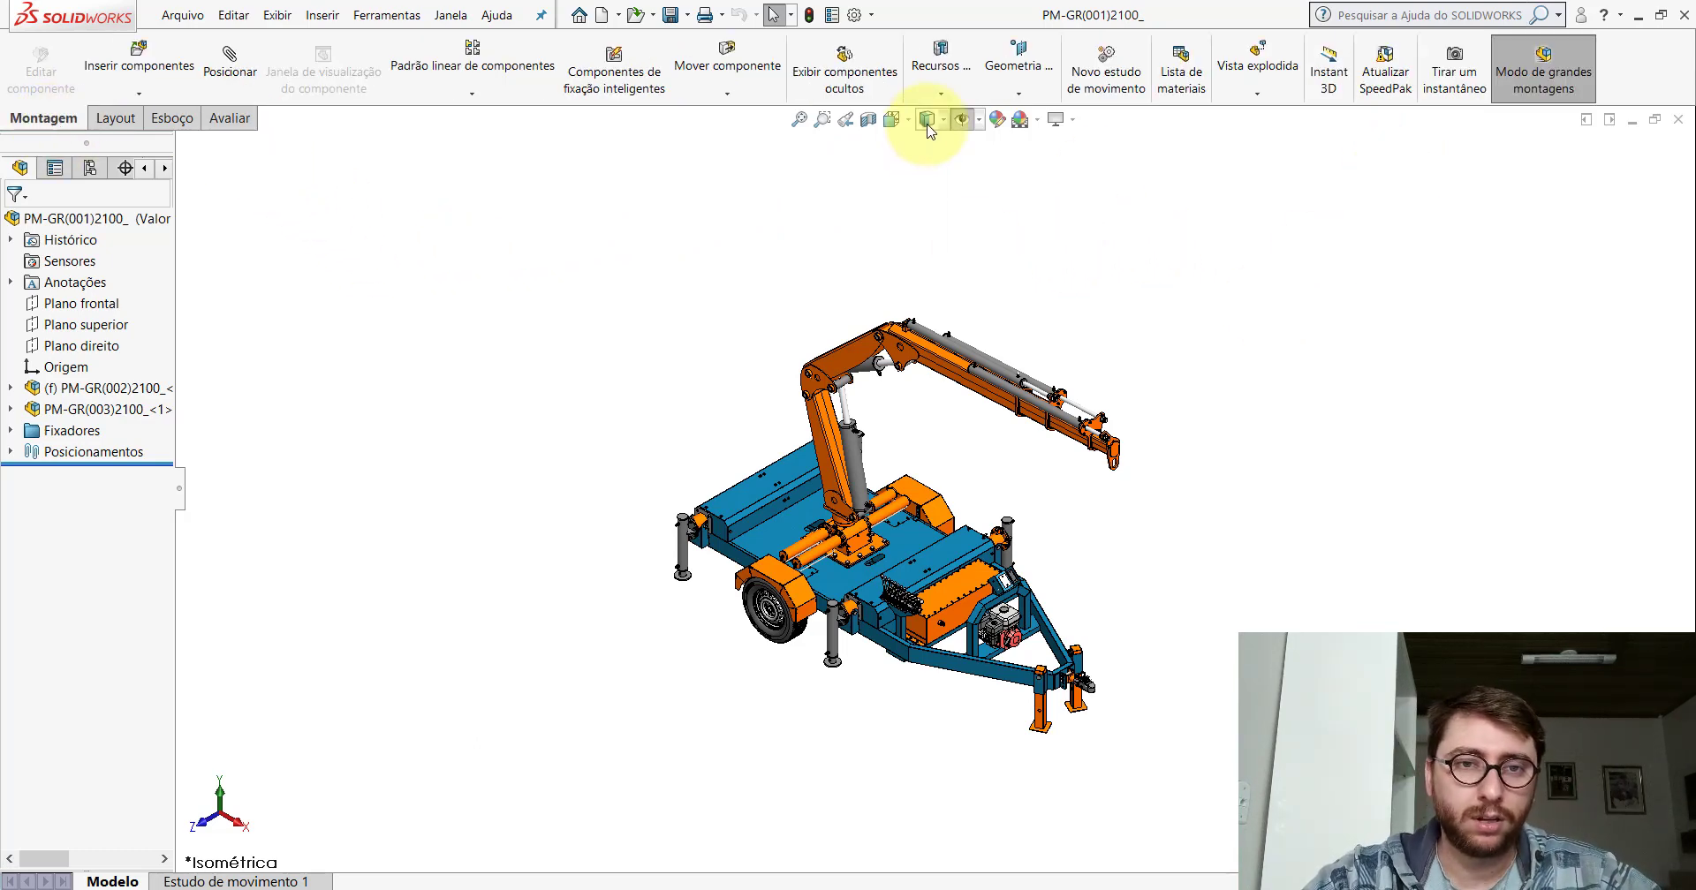
click(926, 170)
scroll(1004, 481, down, 3)
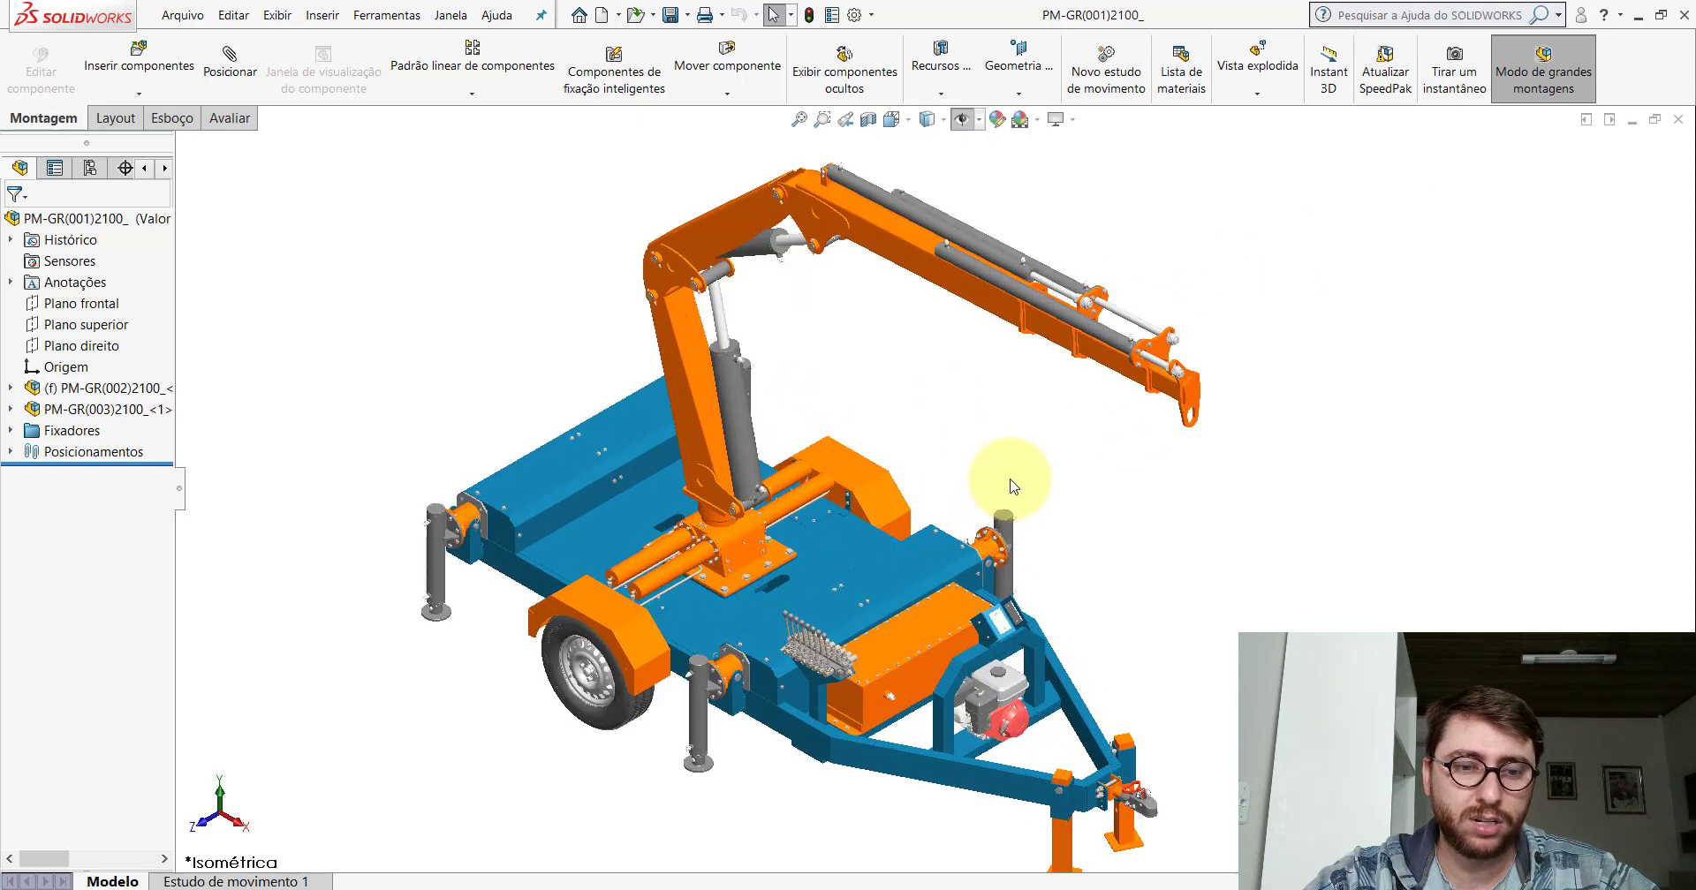
Switch to the PP-GR(108)2100 part and measure the chamfer between the ring's outer flange edge and its end face.
click(769, 822)
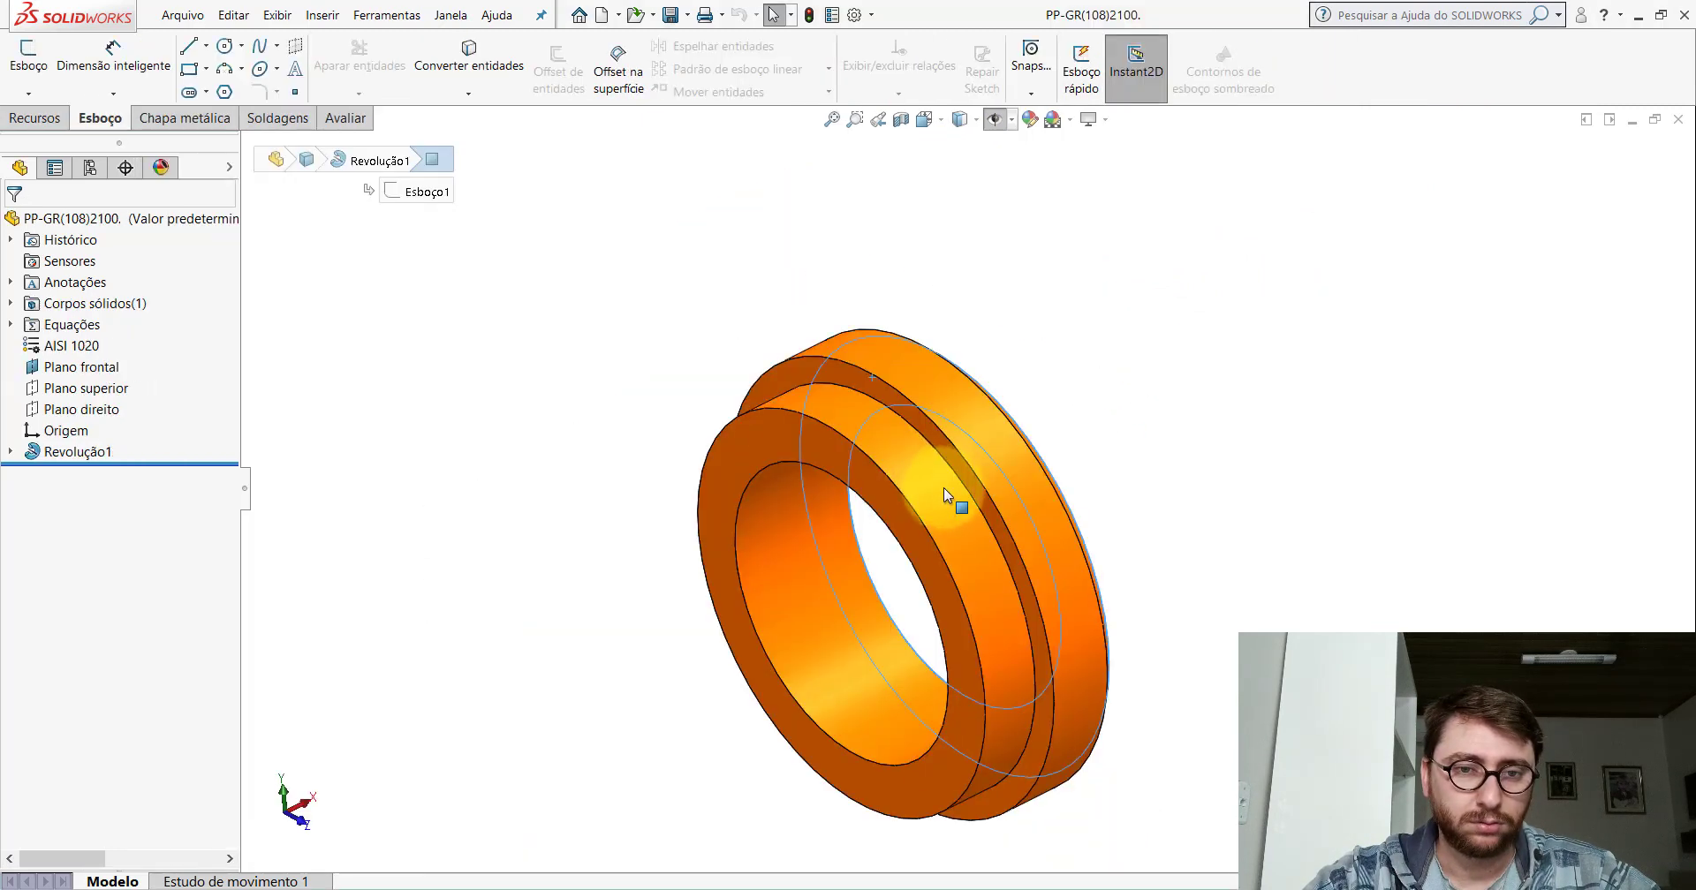
click(340, 116)
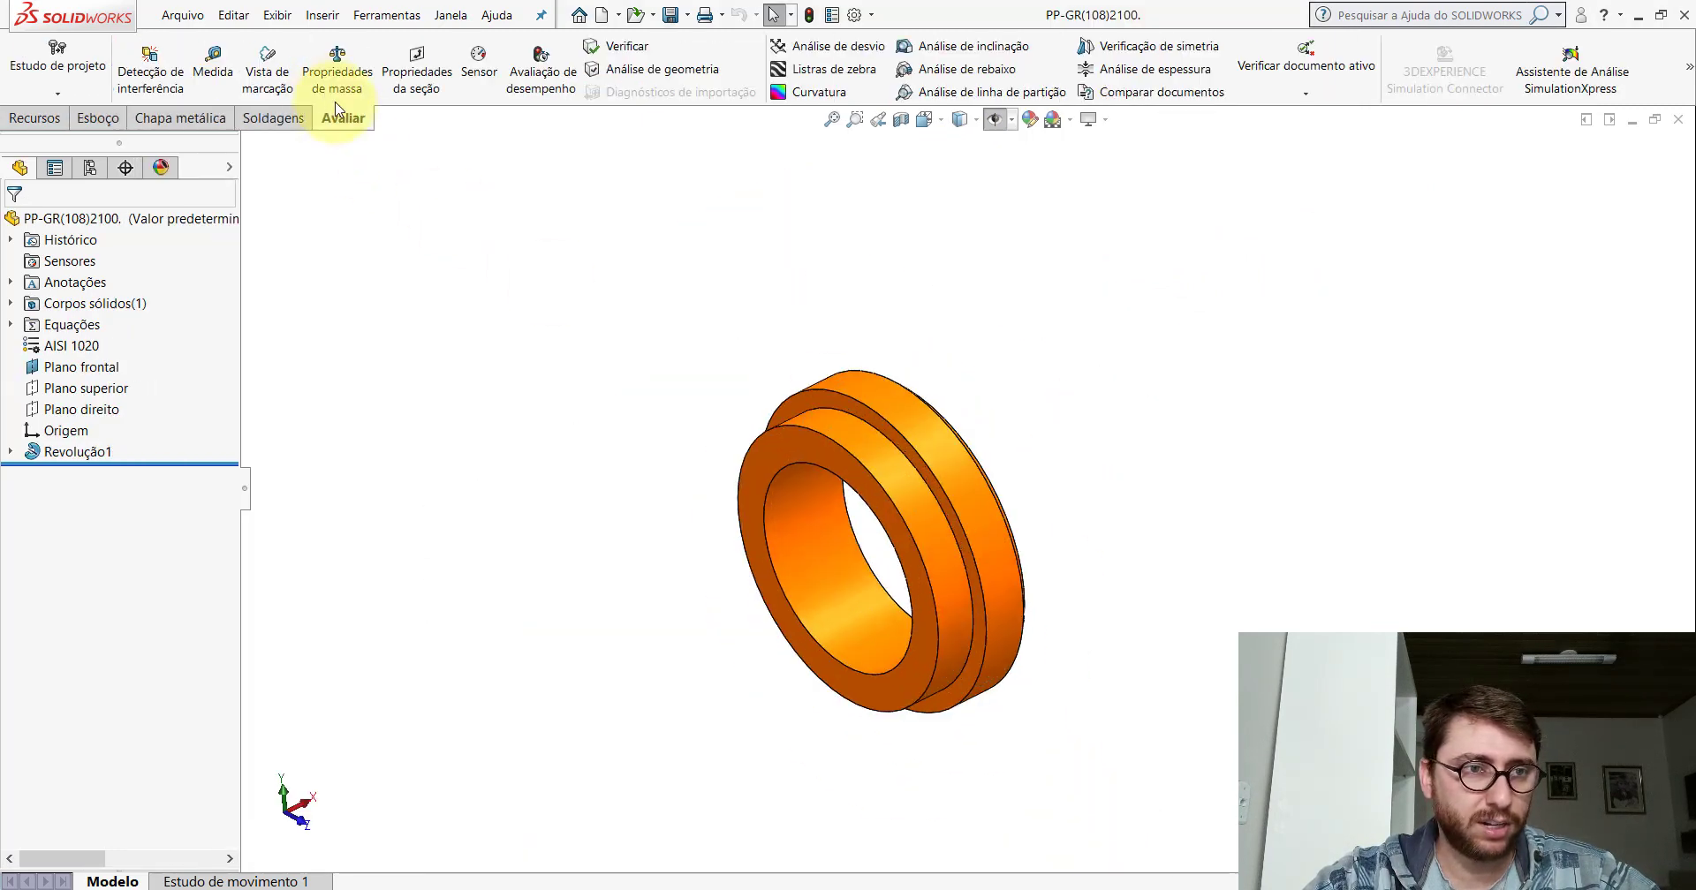
click(209, 69)
scroll(946, 447, down, 5)
scroll(1052, 371, up, 2)
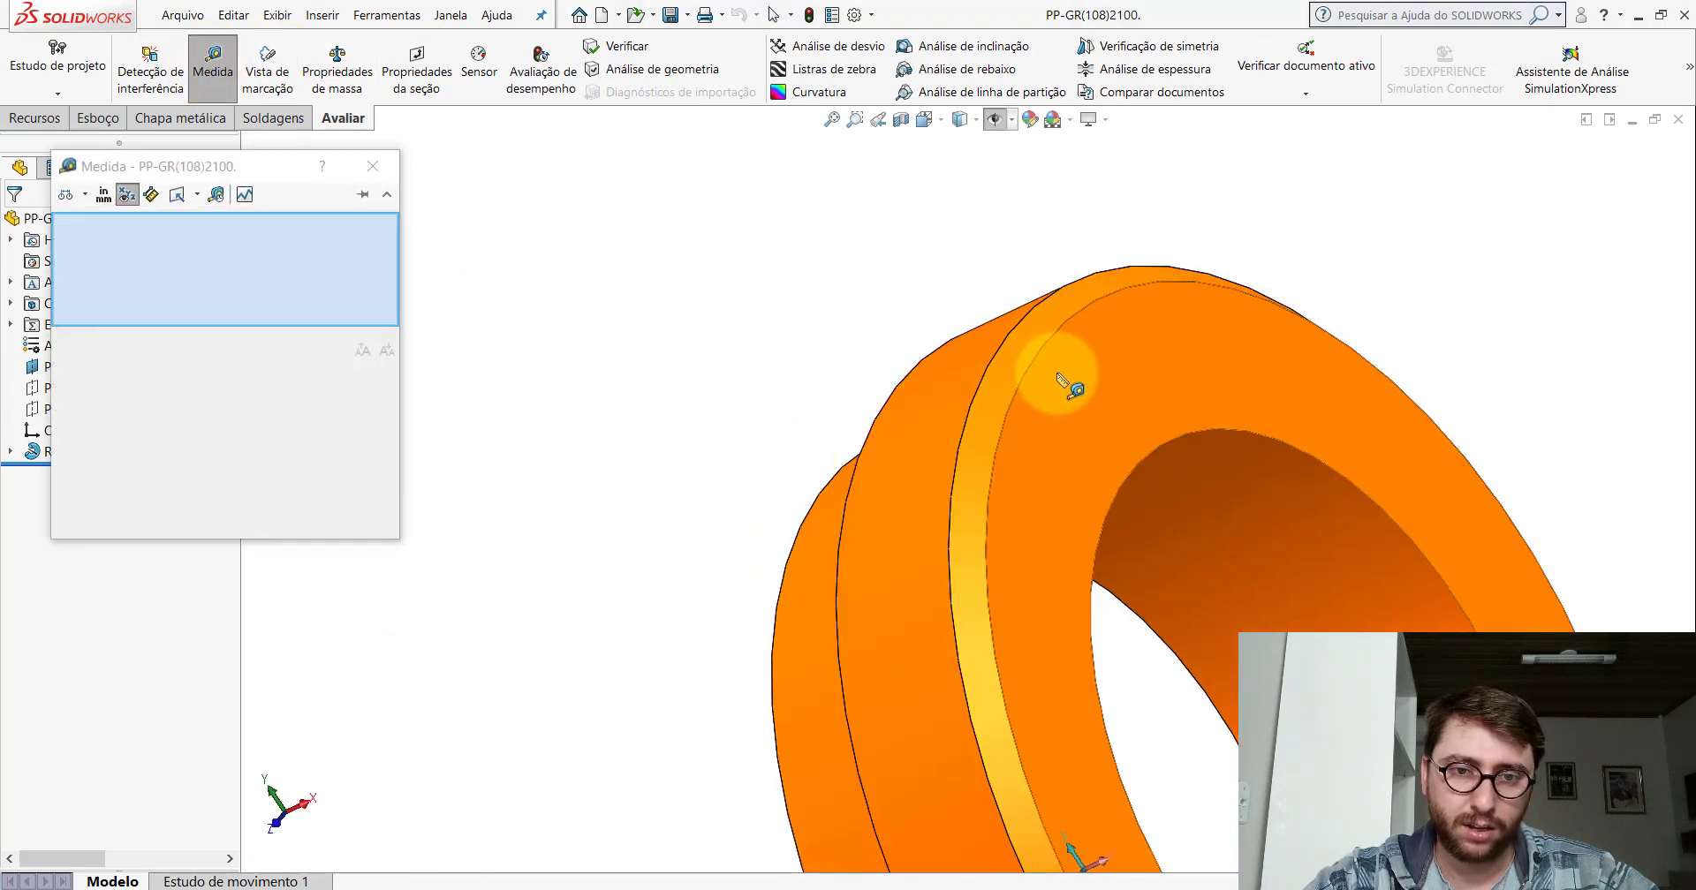
click(1040, 357)
click(1010, 337)
scroll(993, 424, up, 4)
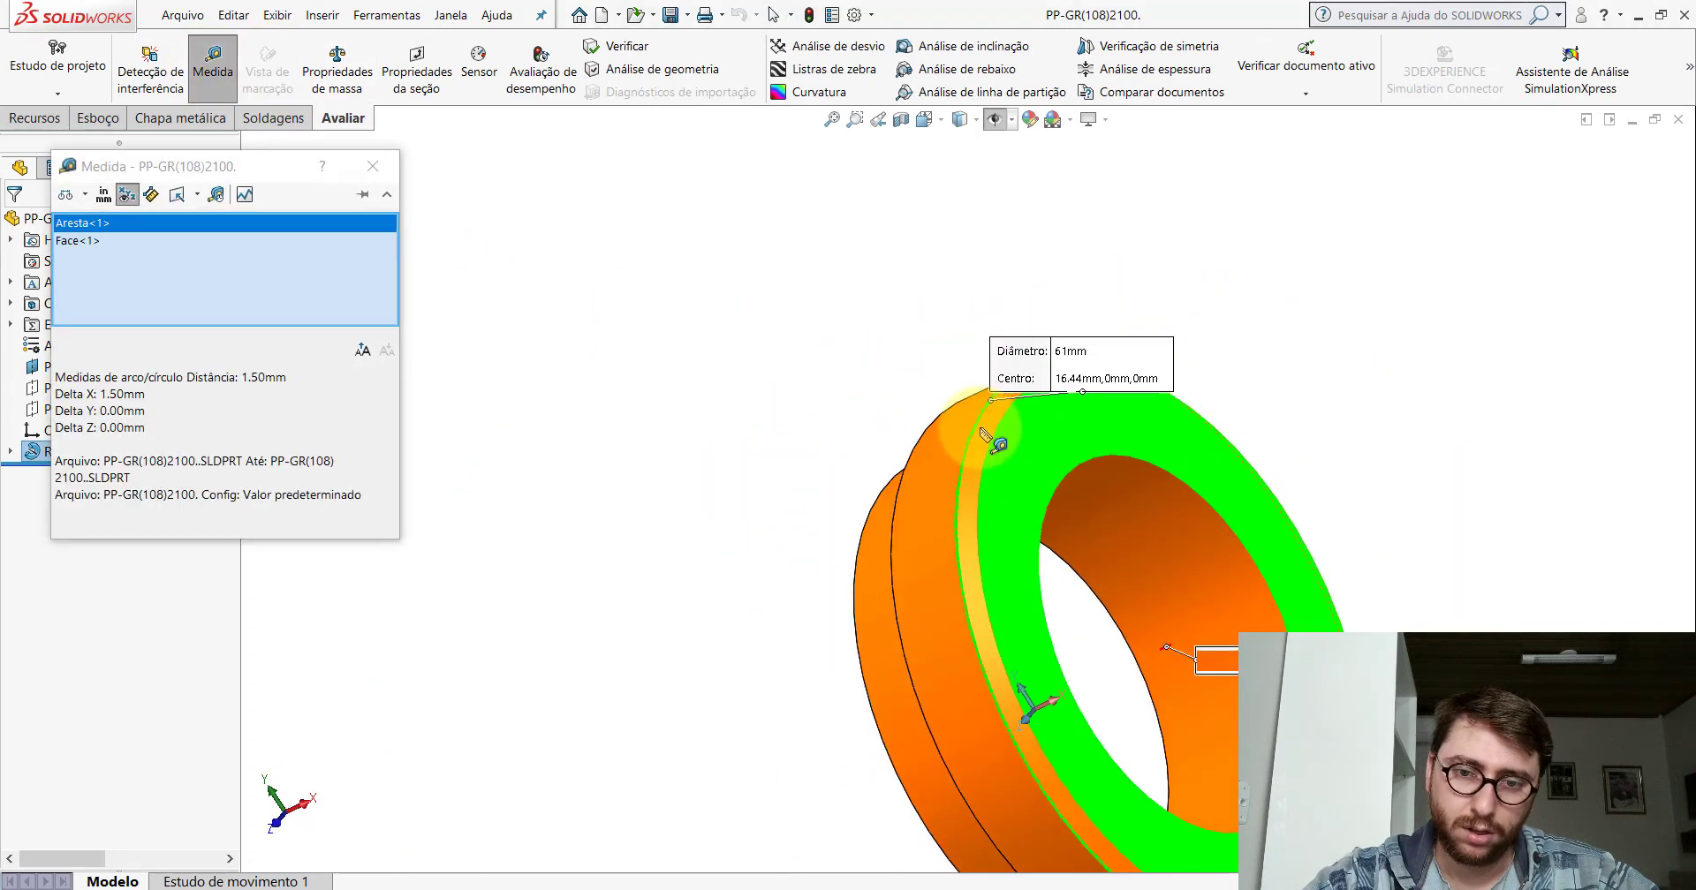
middle_drag(973, 477, 1057, 514)
scroll(1057, 514, up, 2)
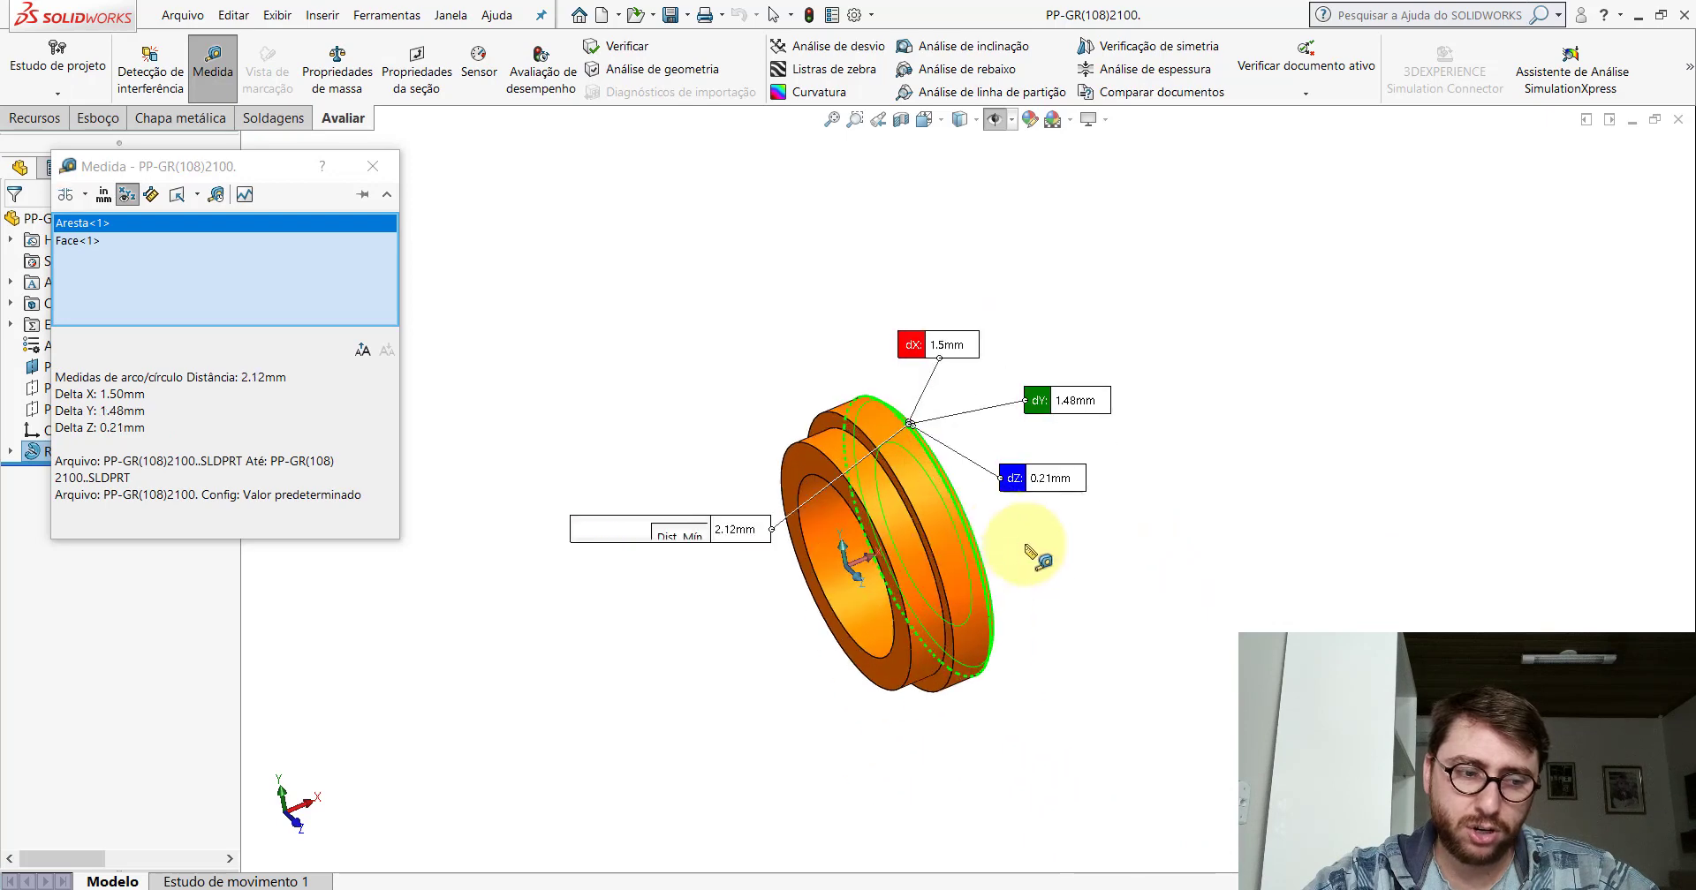
key(Escape)
Return to the new part's sketch and chamfer the profile's upper outer corner with an equal distance of 1.5 mm.
click(795, 889)
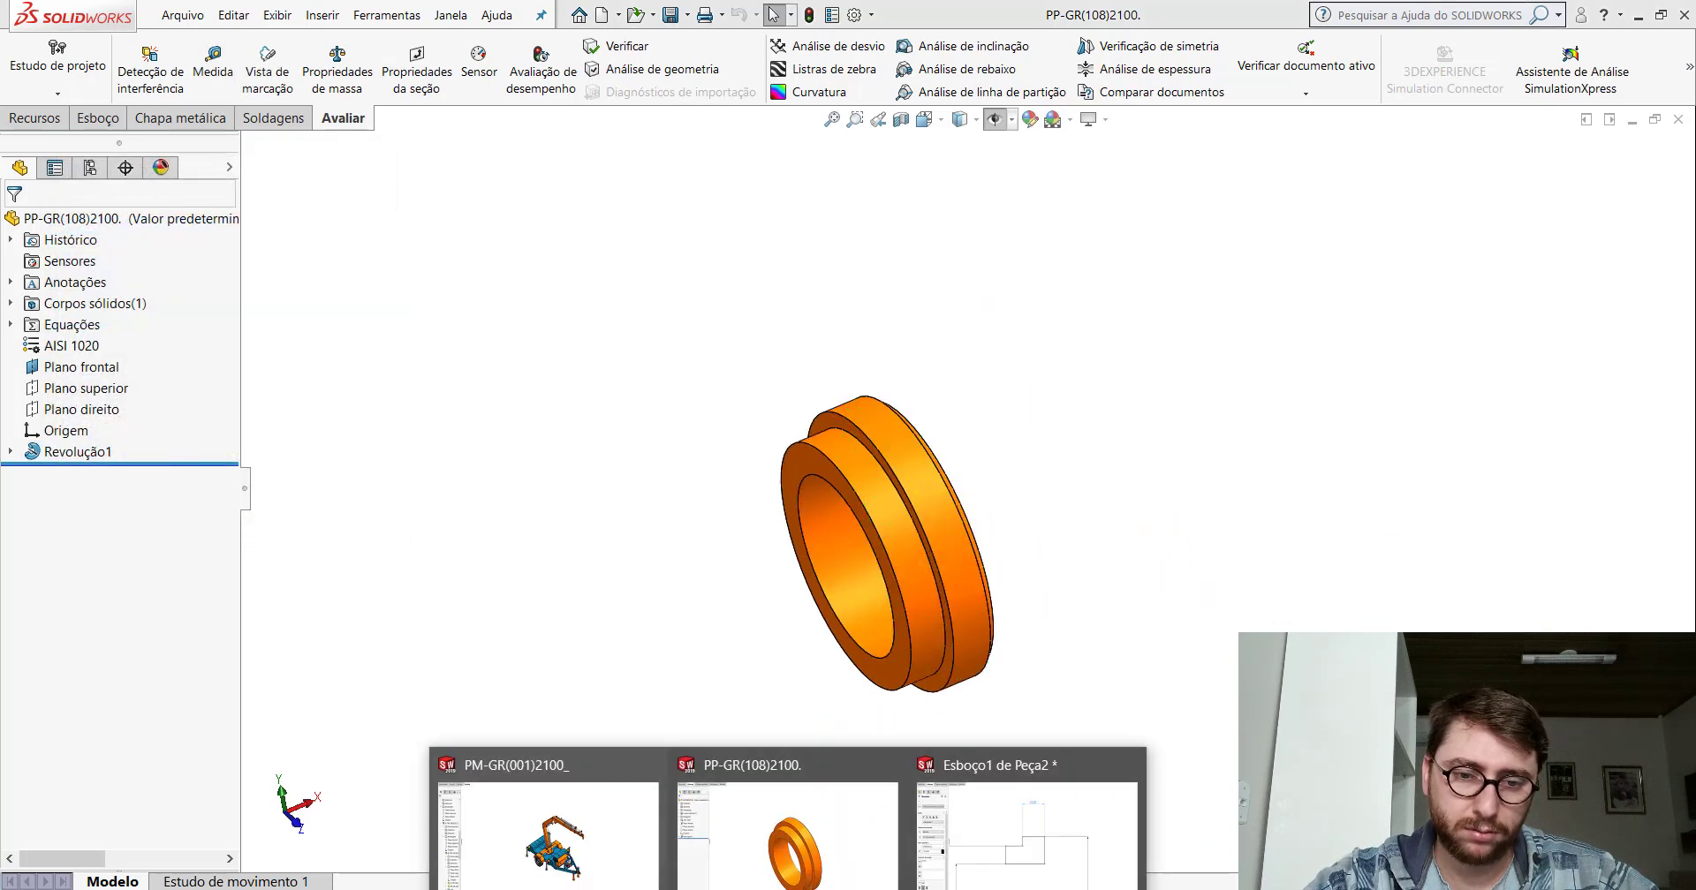
click(977, 825)
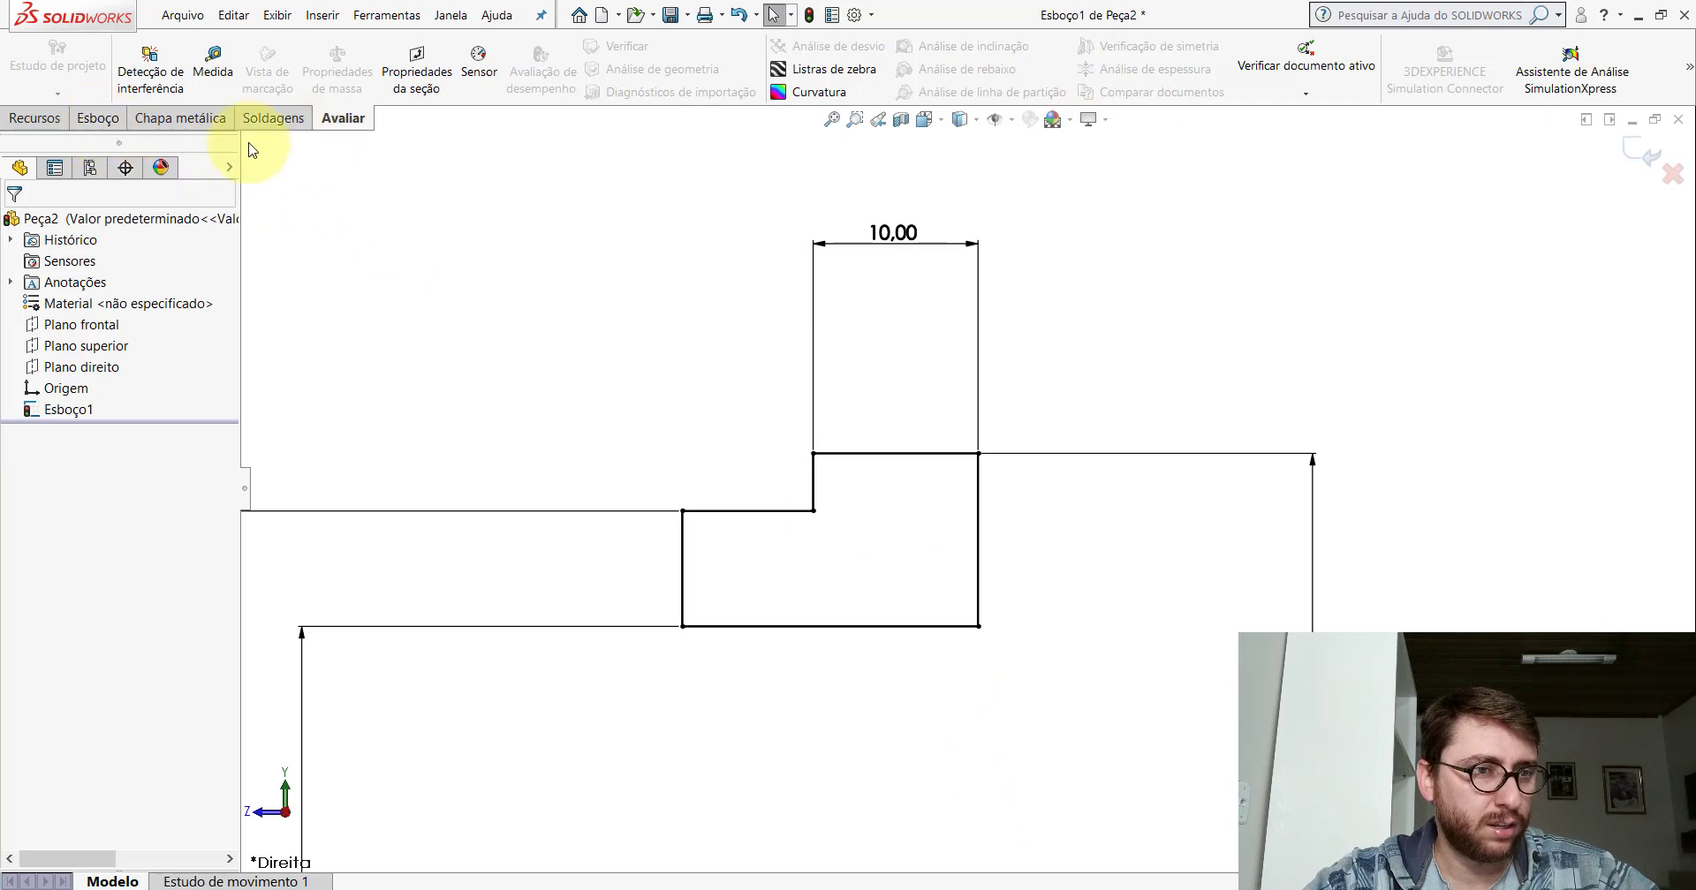
click(97, 122)
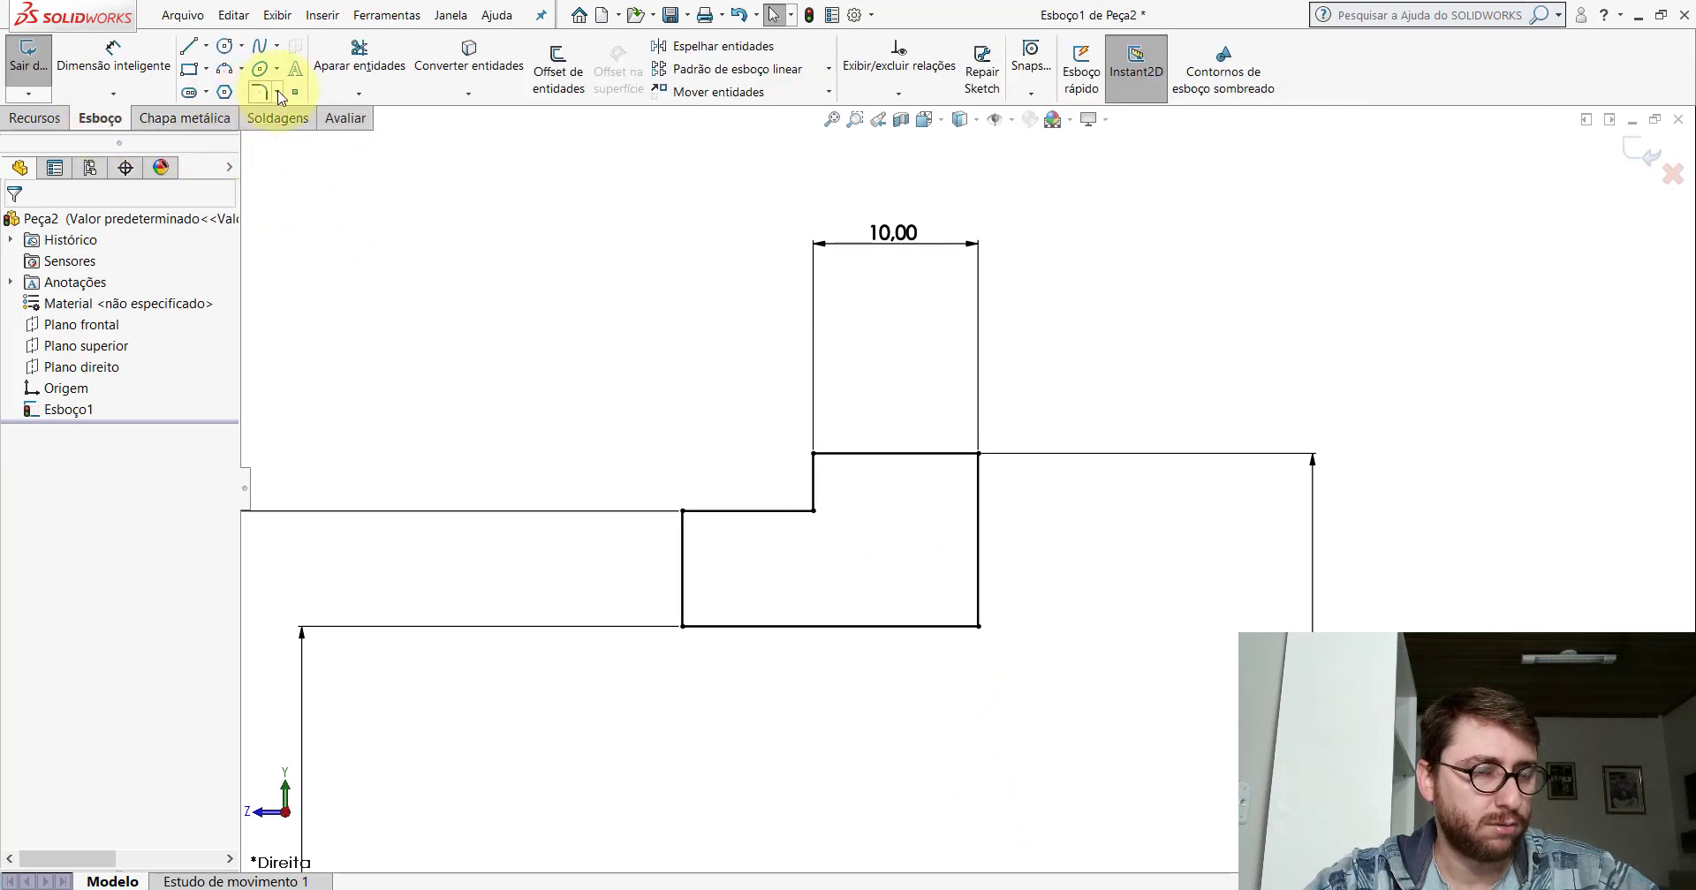
click(278, 93)
click(286, 138)
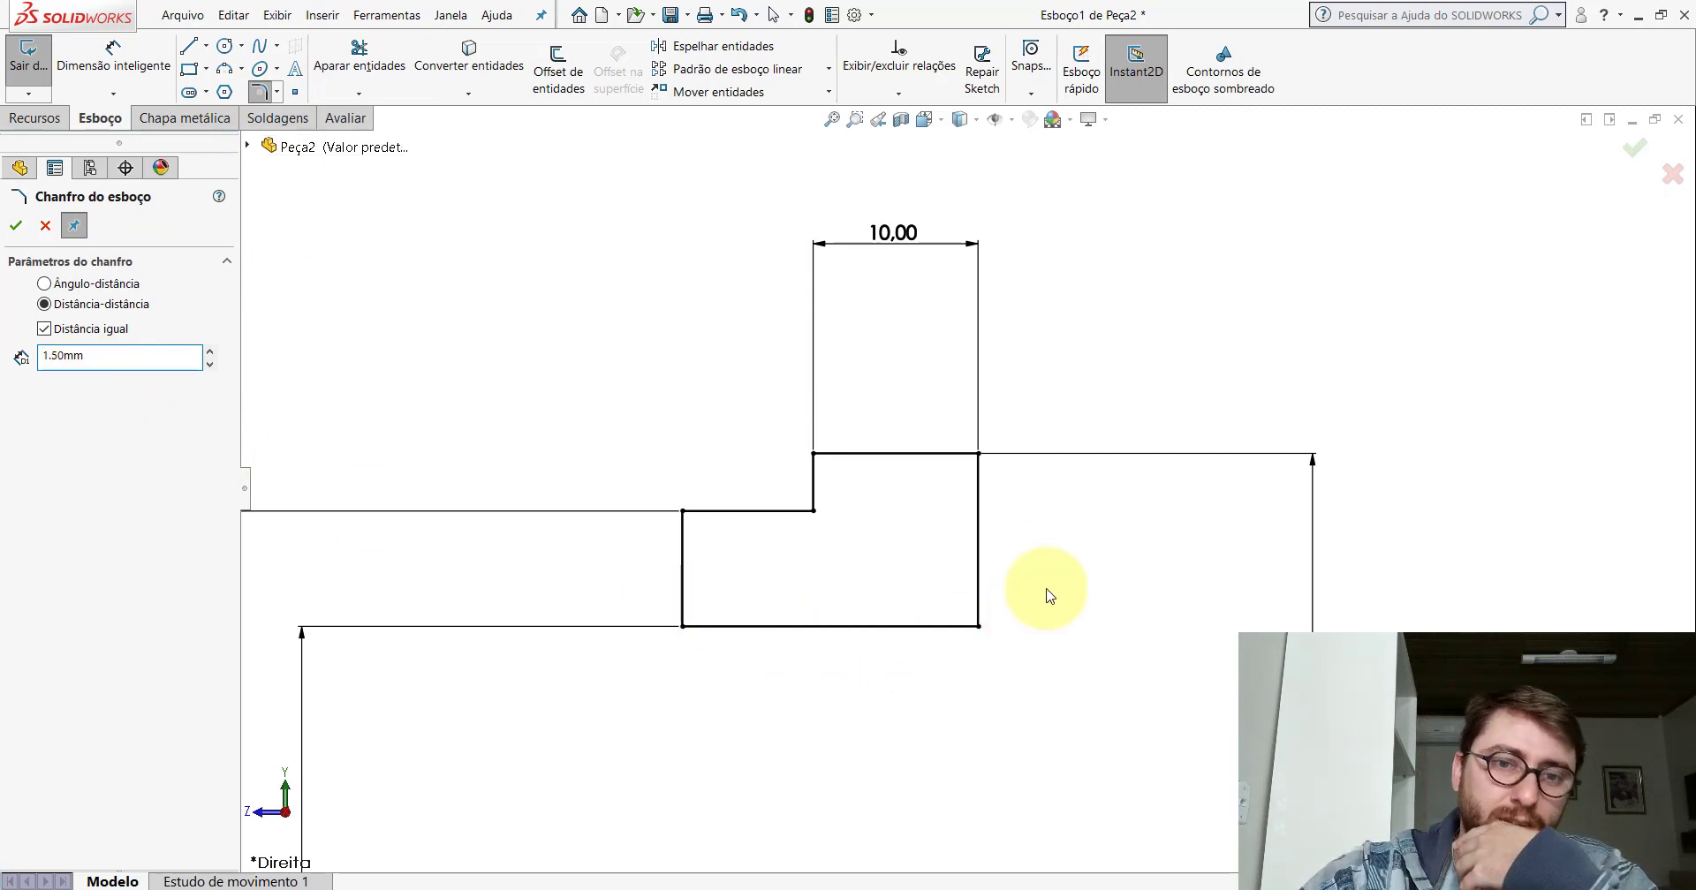
scroll(1025, 495, down, 2)
click(959, 442)
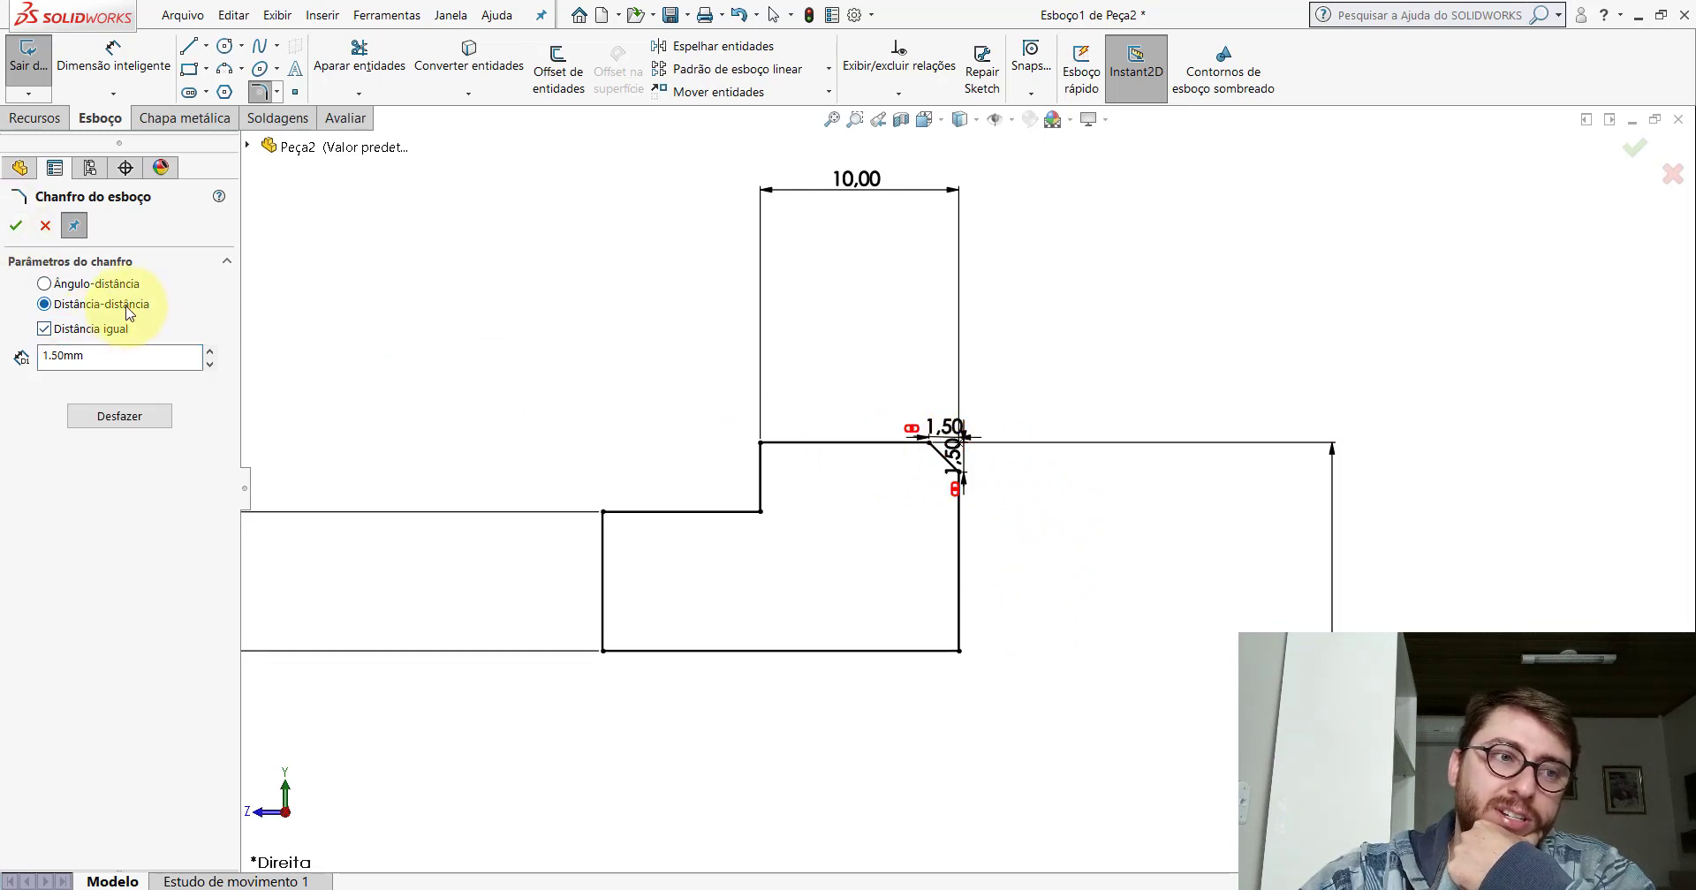
click(16, 227)
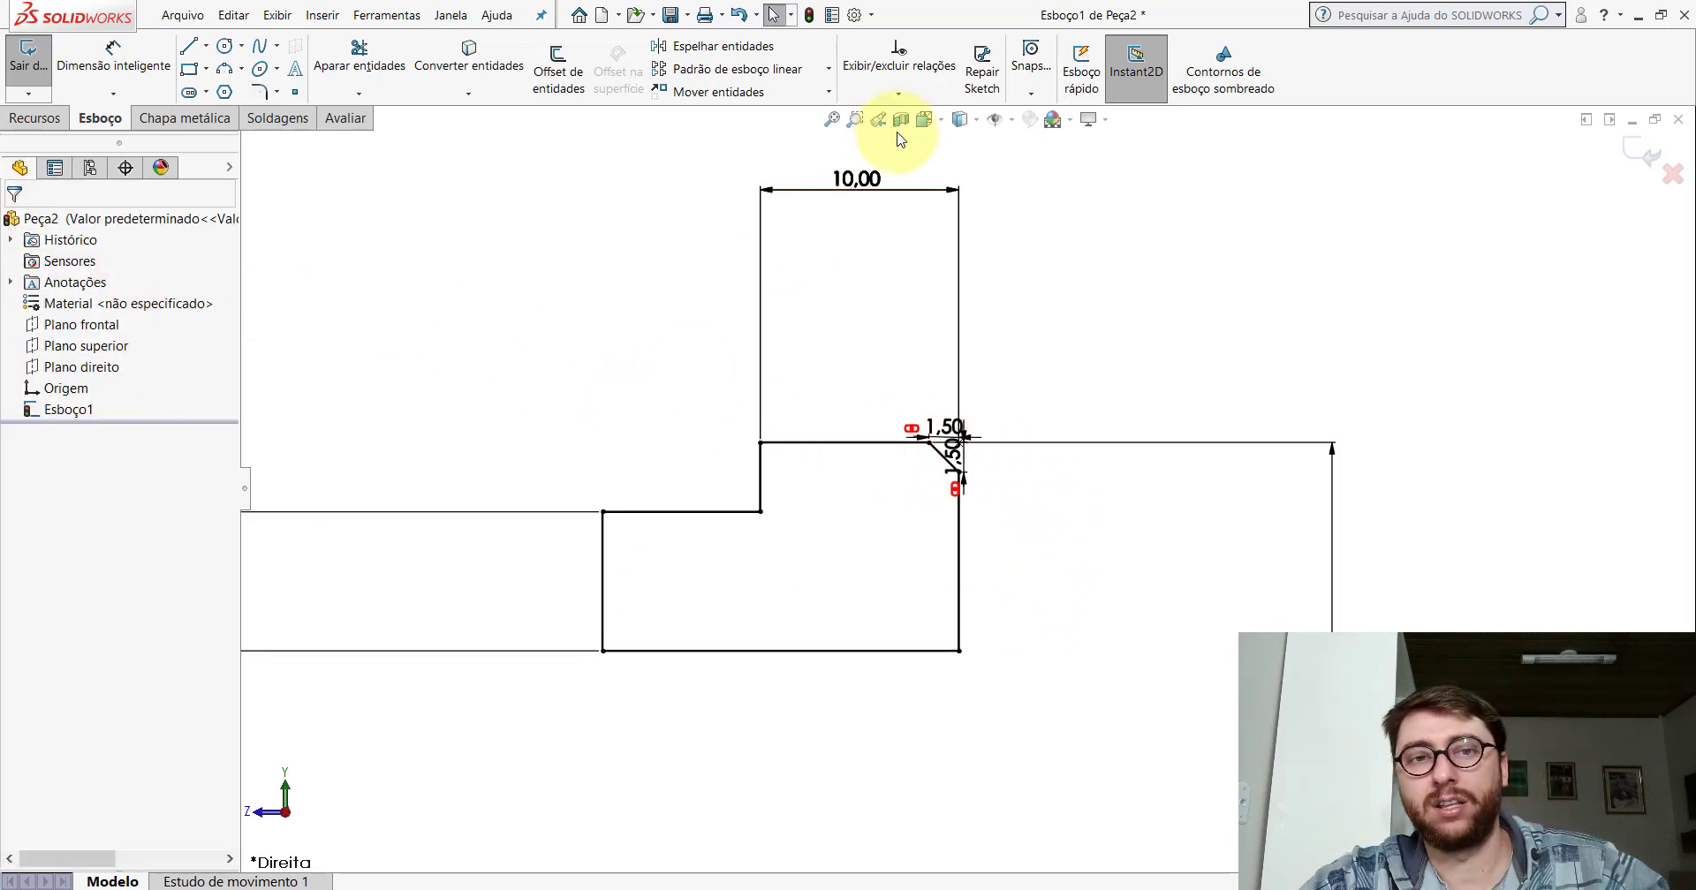
Revolve the ring profile a full 360° around the sketch's centreline, viewed in isometric orientation.
click(924, 121)
click(1007, 178)
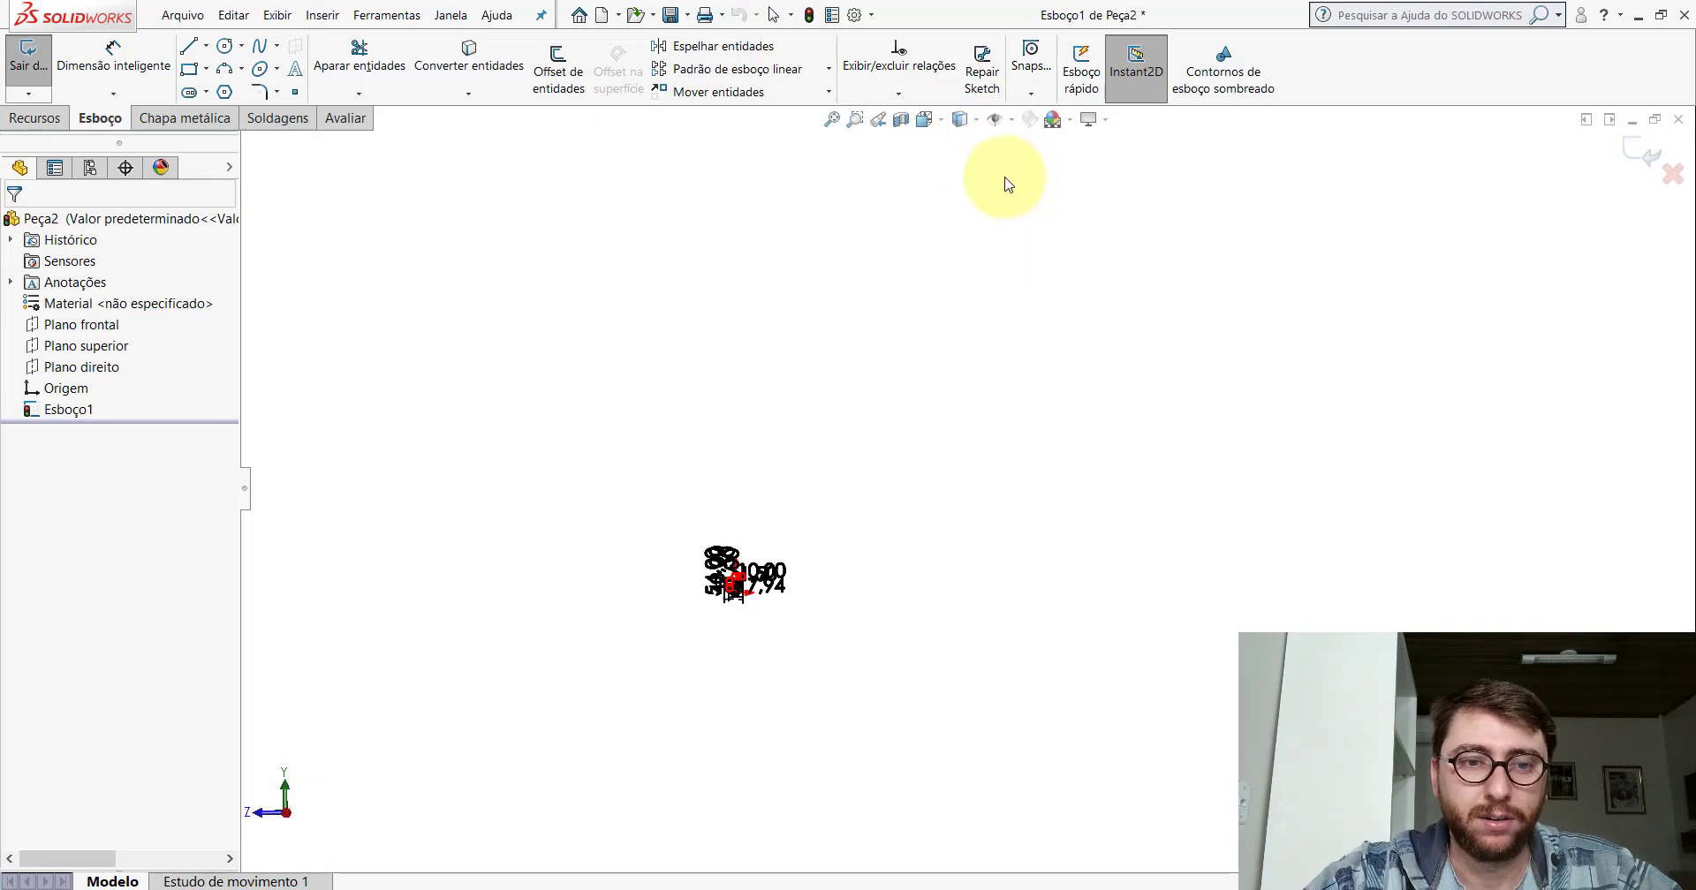
scroll(1027, 502, down, 3)
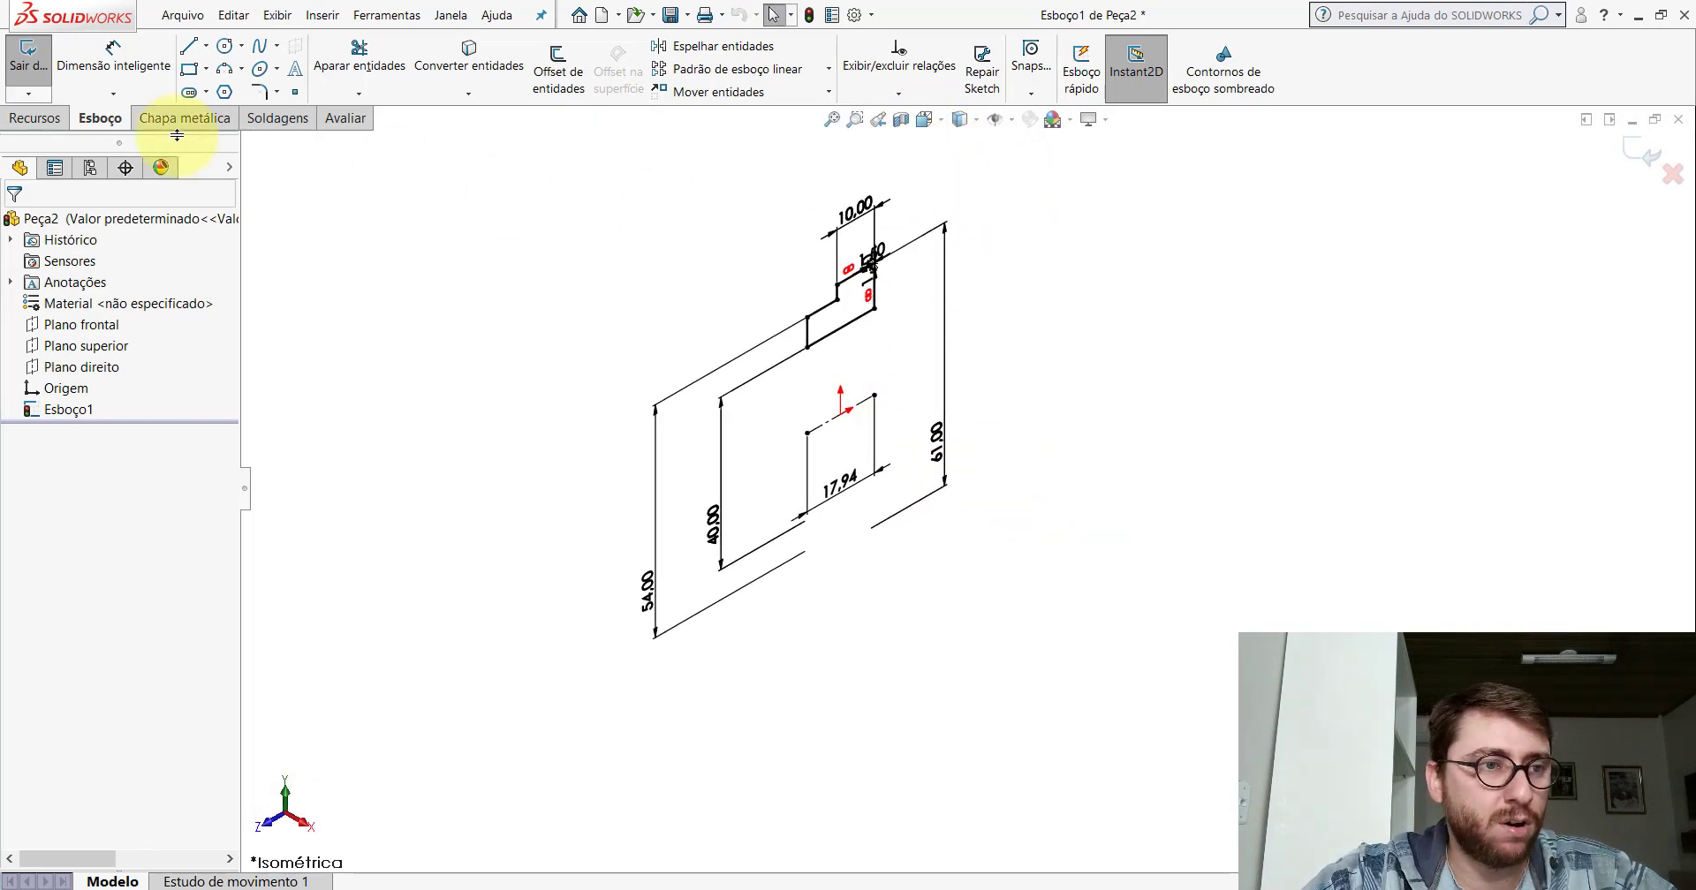
click(34, 117)
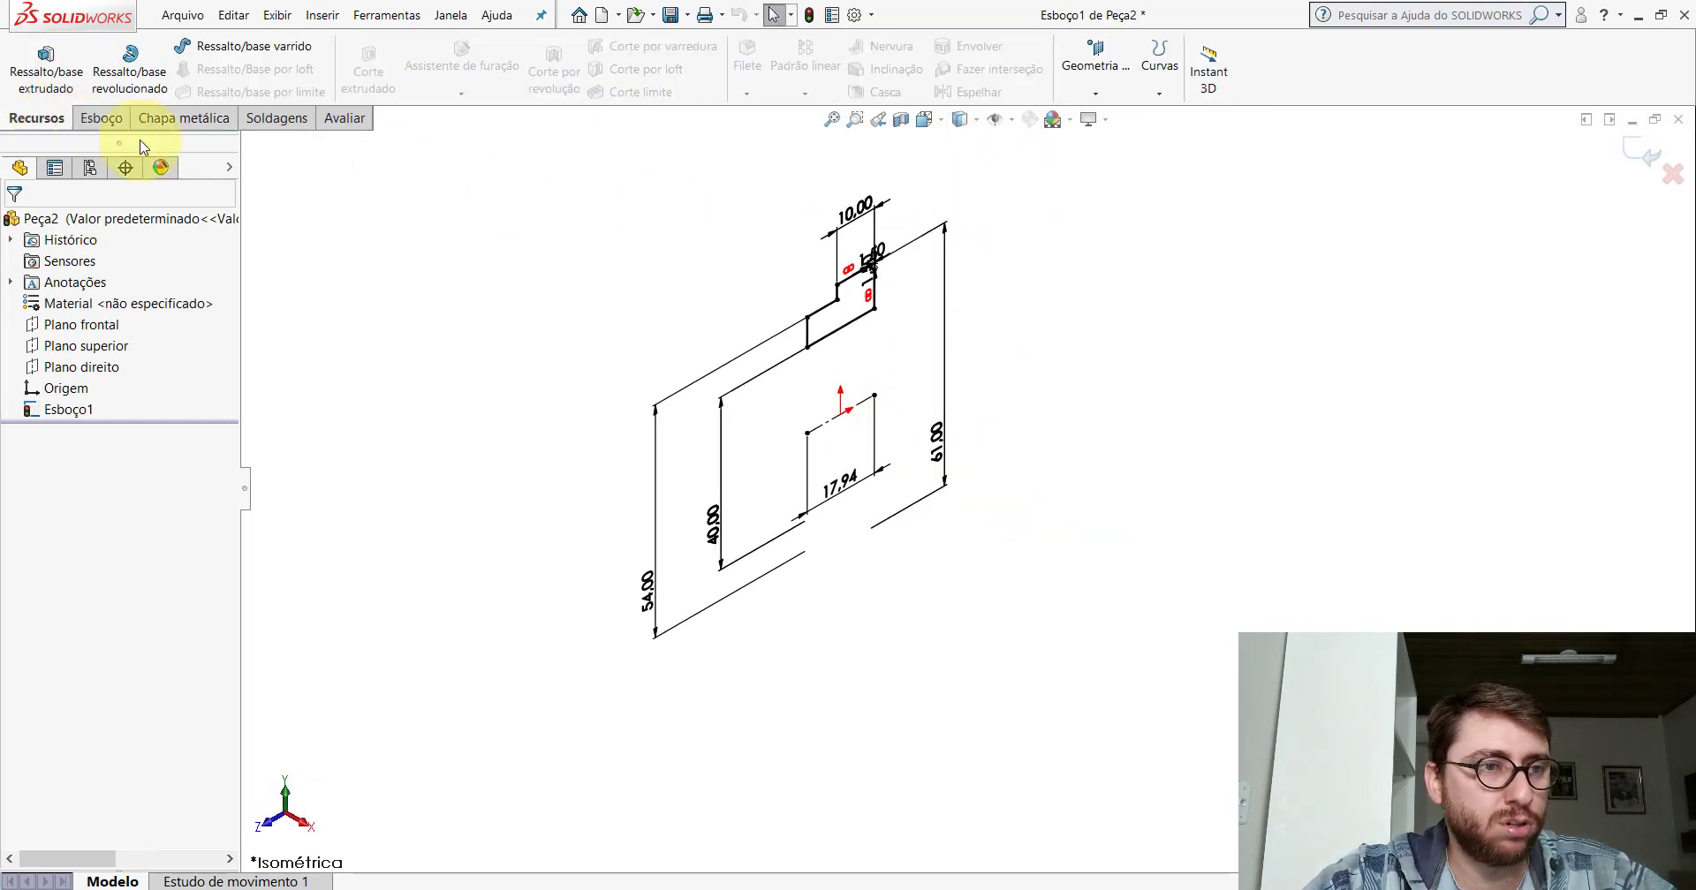
click(130, 63)
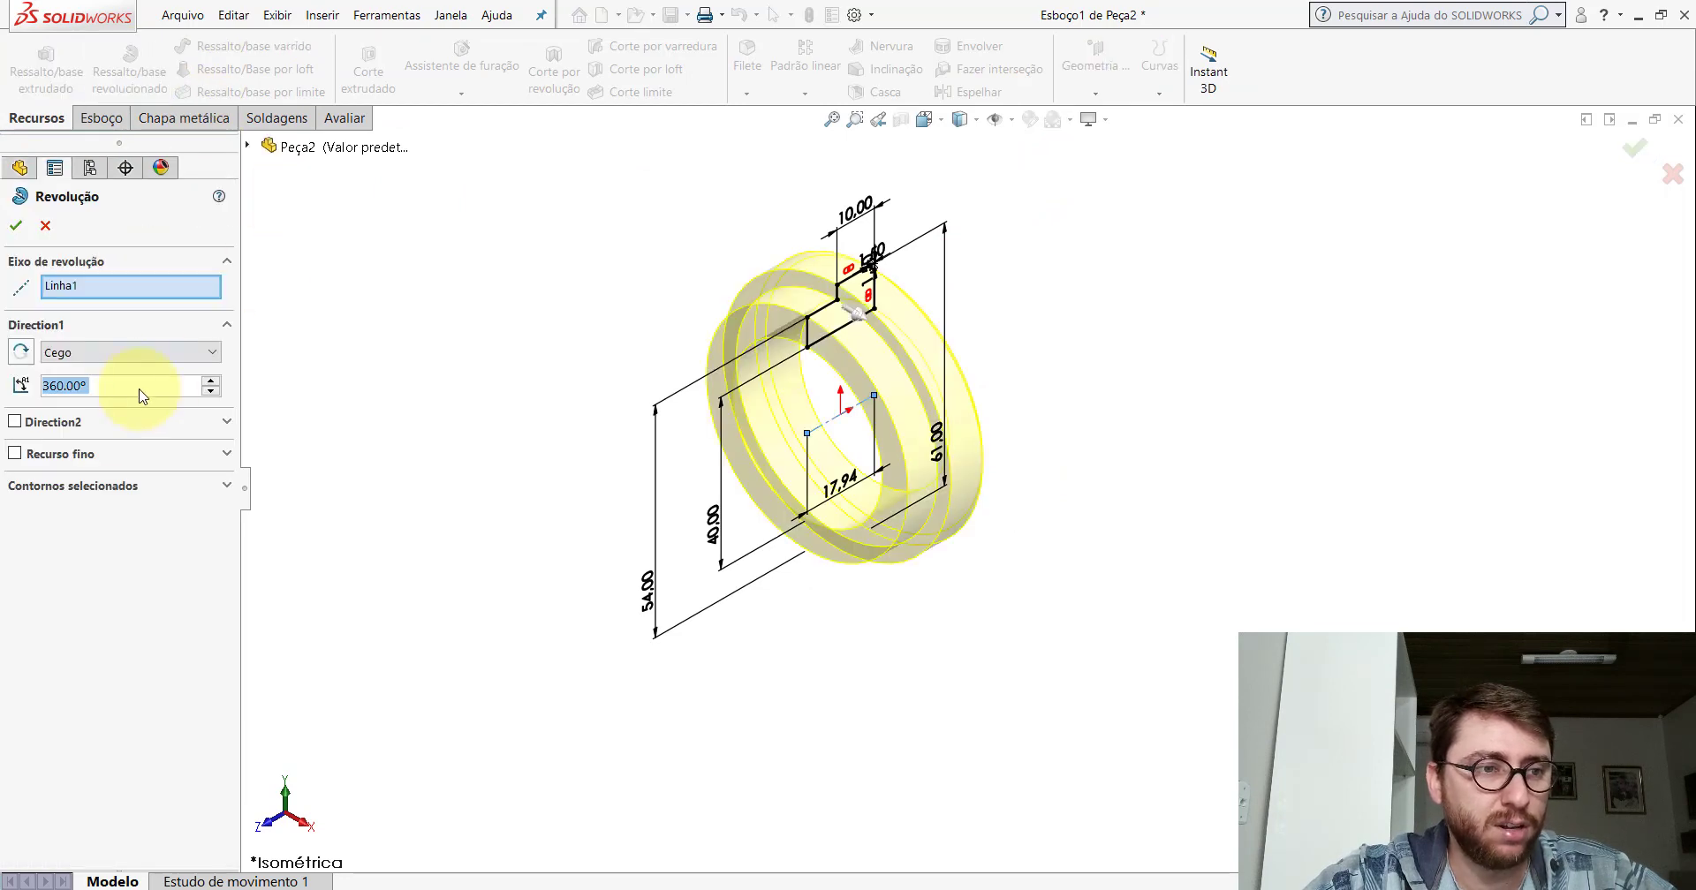
scroll(852, 423, down, 4)
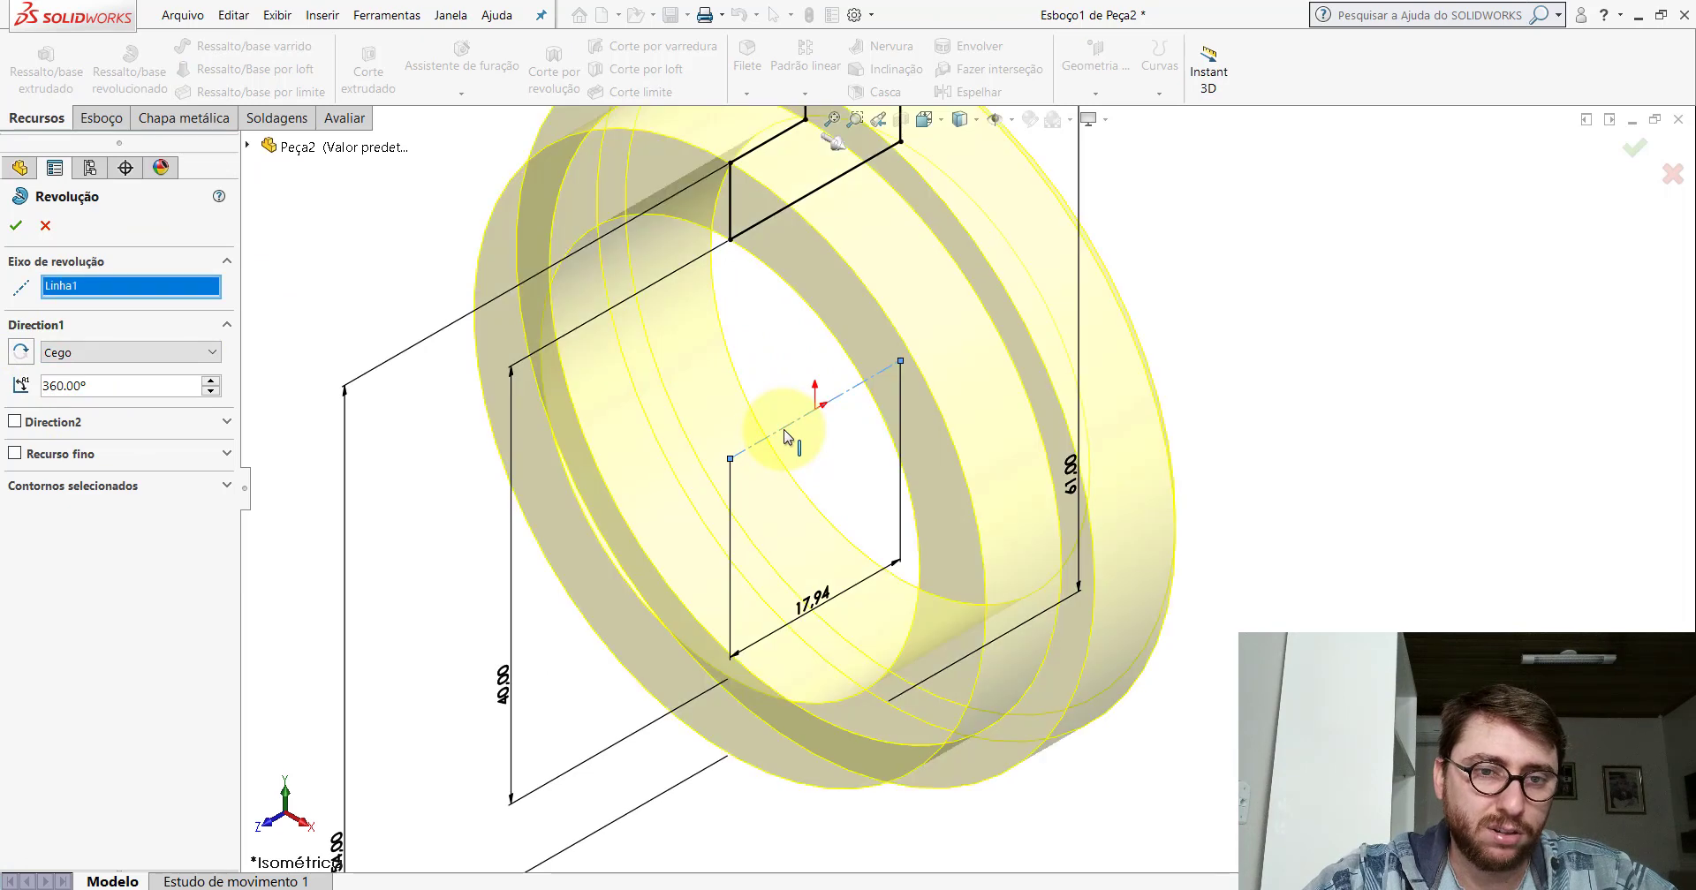
scroll(786, 437, up, 4)
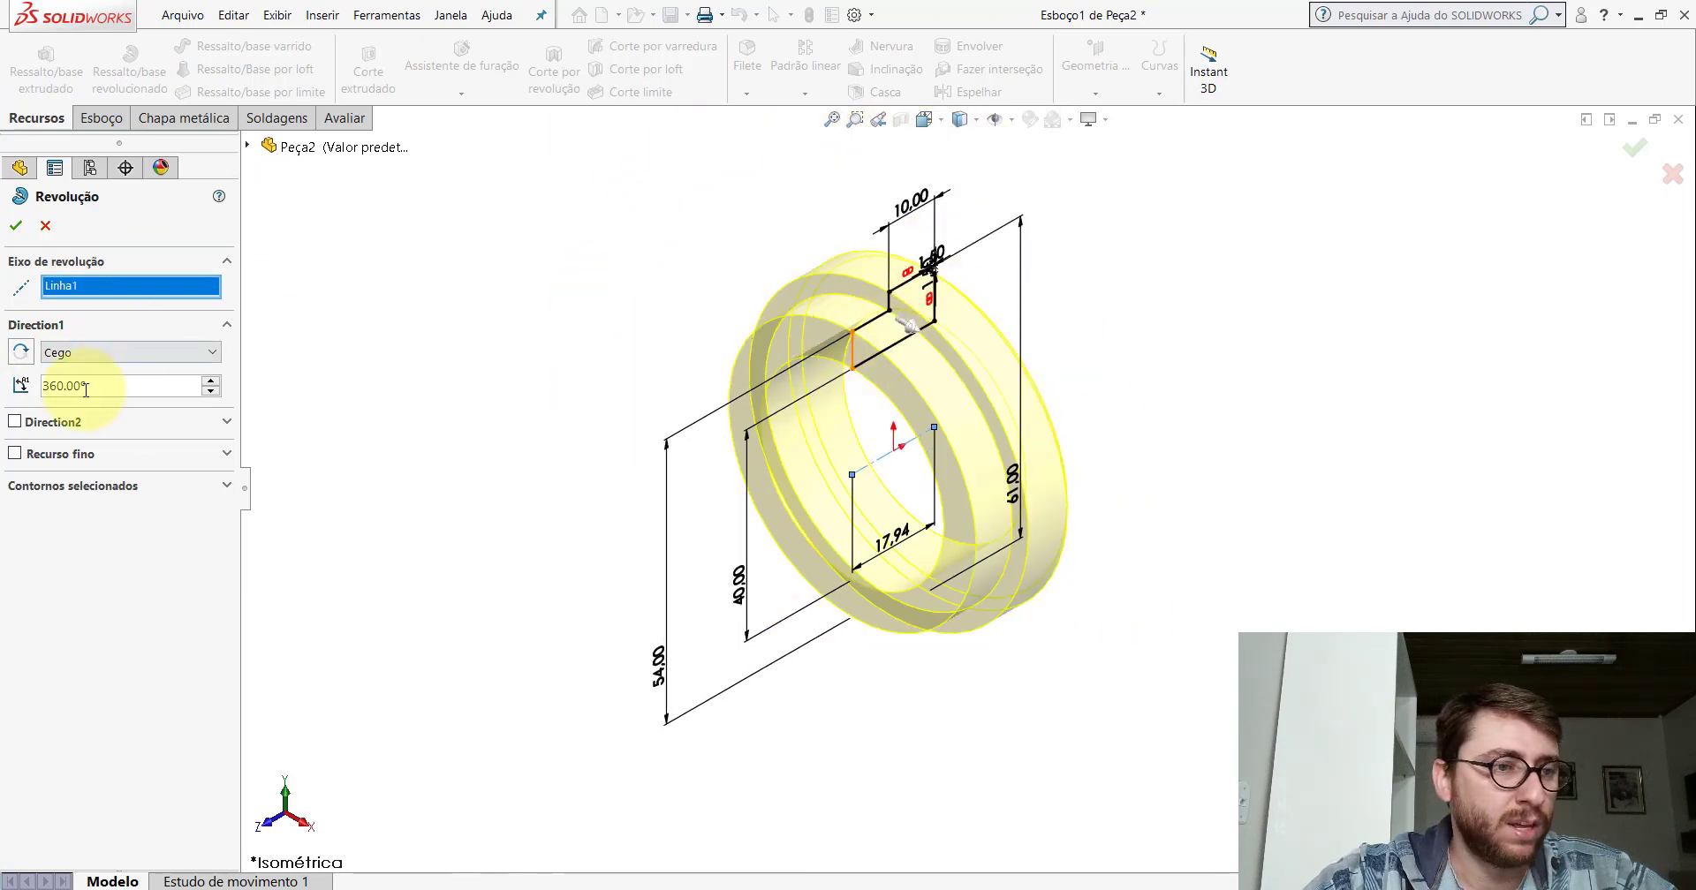
scroll(1069, 402, down, 2)
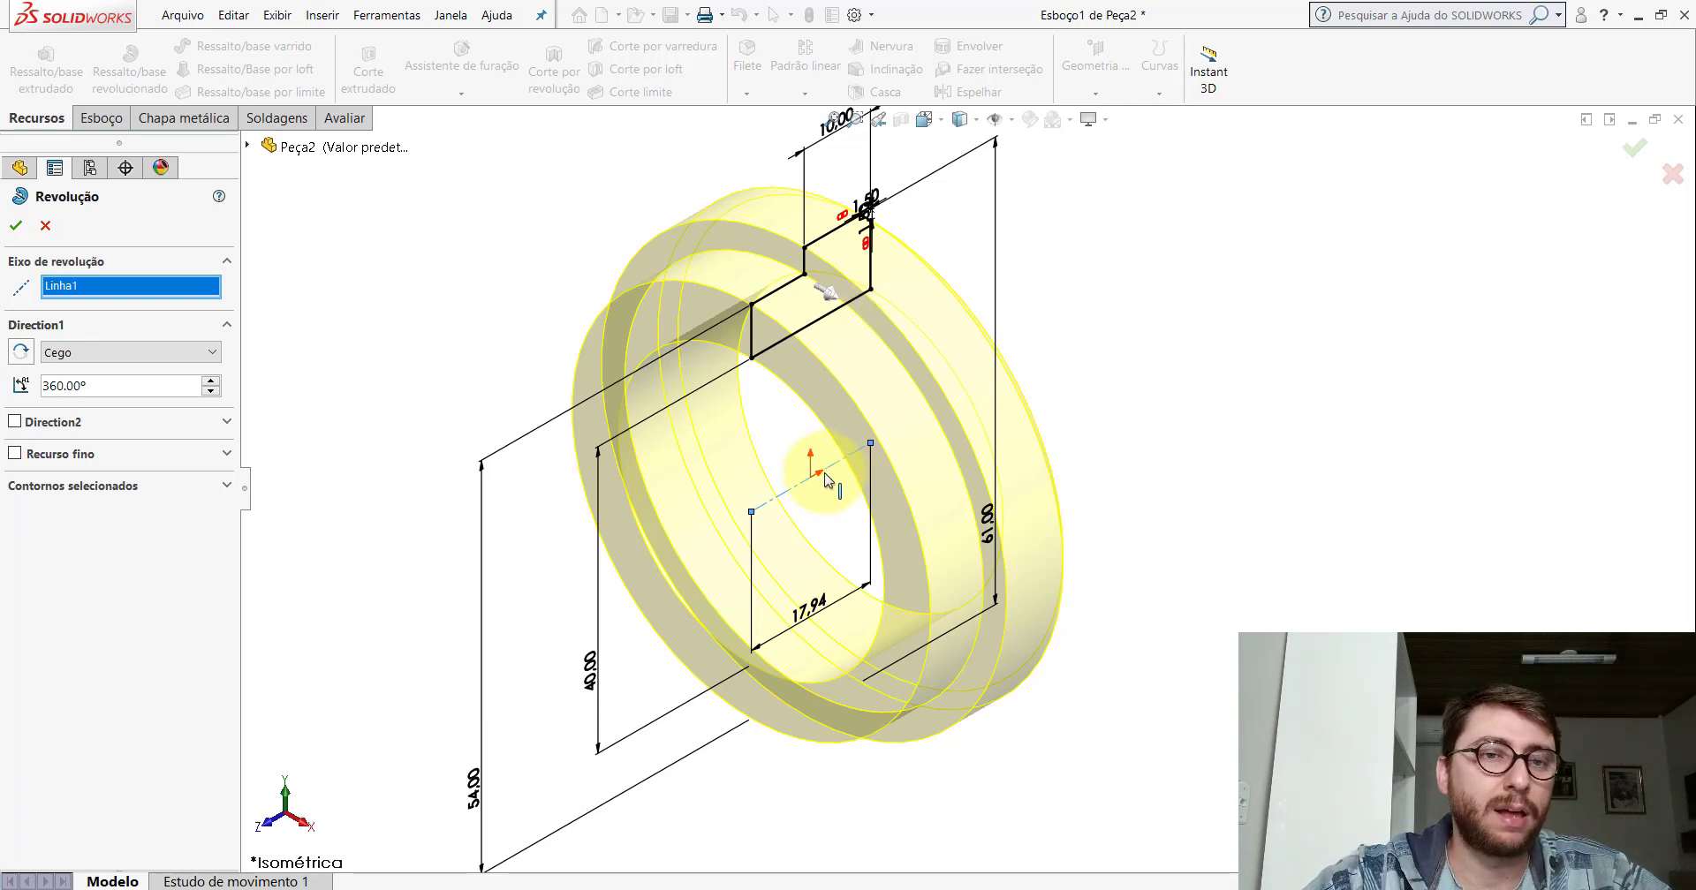
click(18, 221)
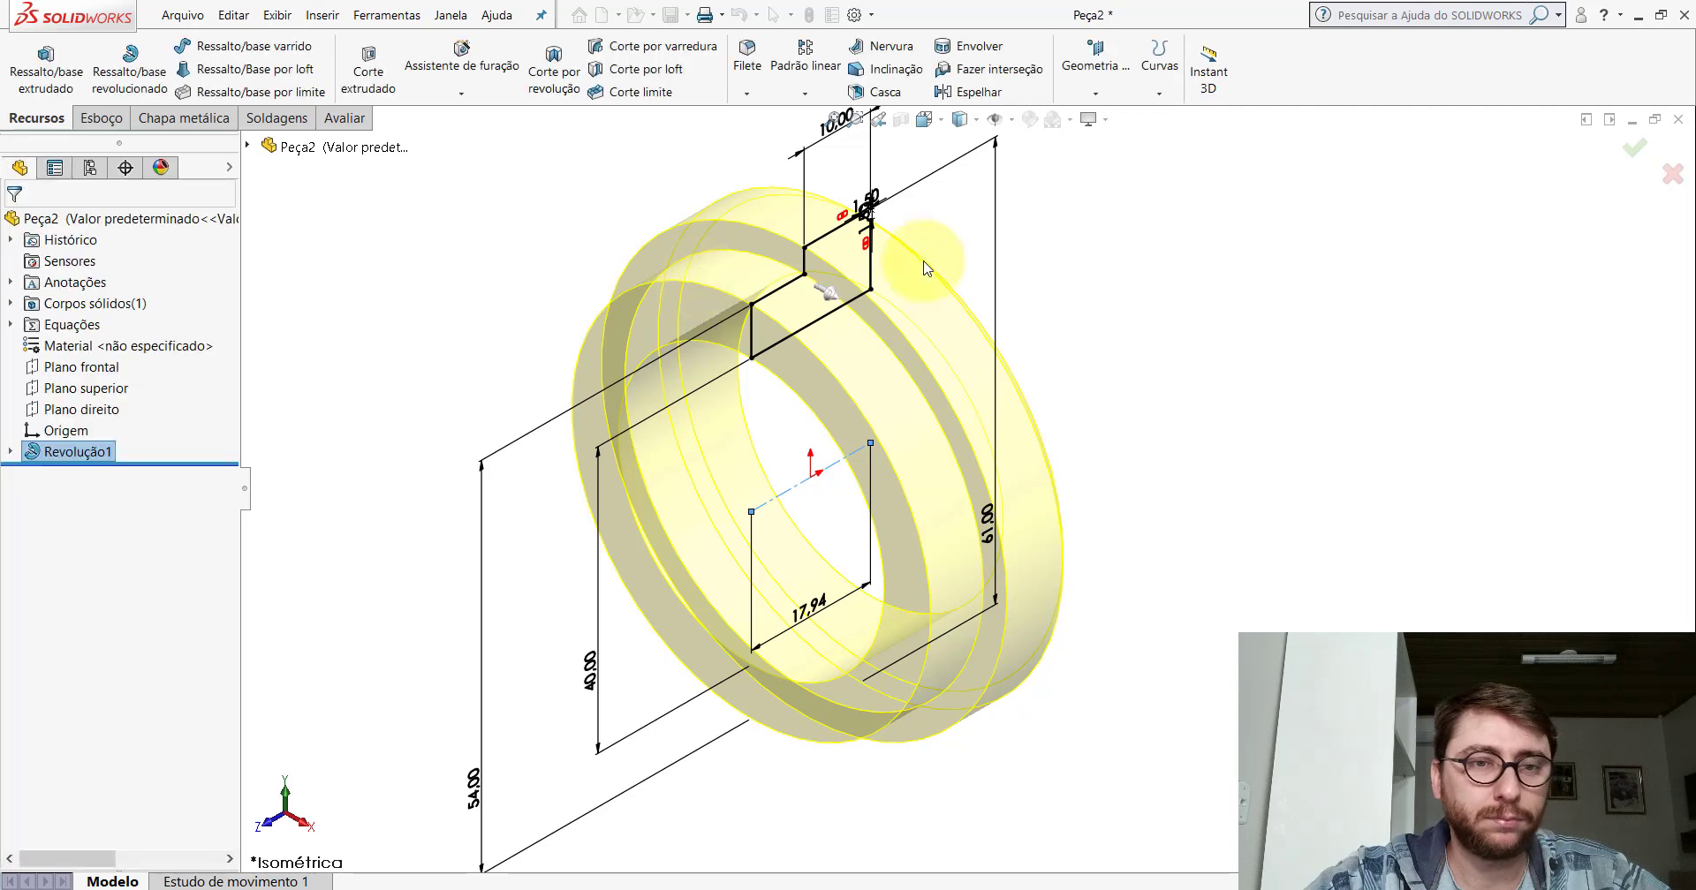
scroll(1010, 394, up, 5)
scroll(1019, 367, down, 3)
click(1020, 360)
Assign AISI 1020 as the ring's material and paste the copied orange appearance onto the whole part.
scroll(1014, 419, up, 3)
scroll(1013, 426, up, 1)
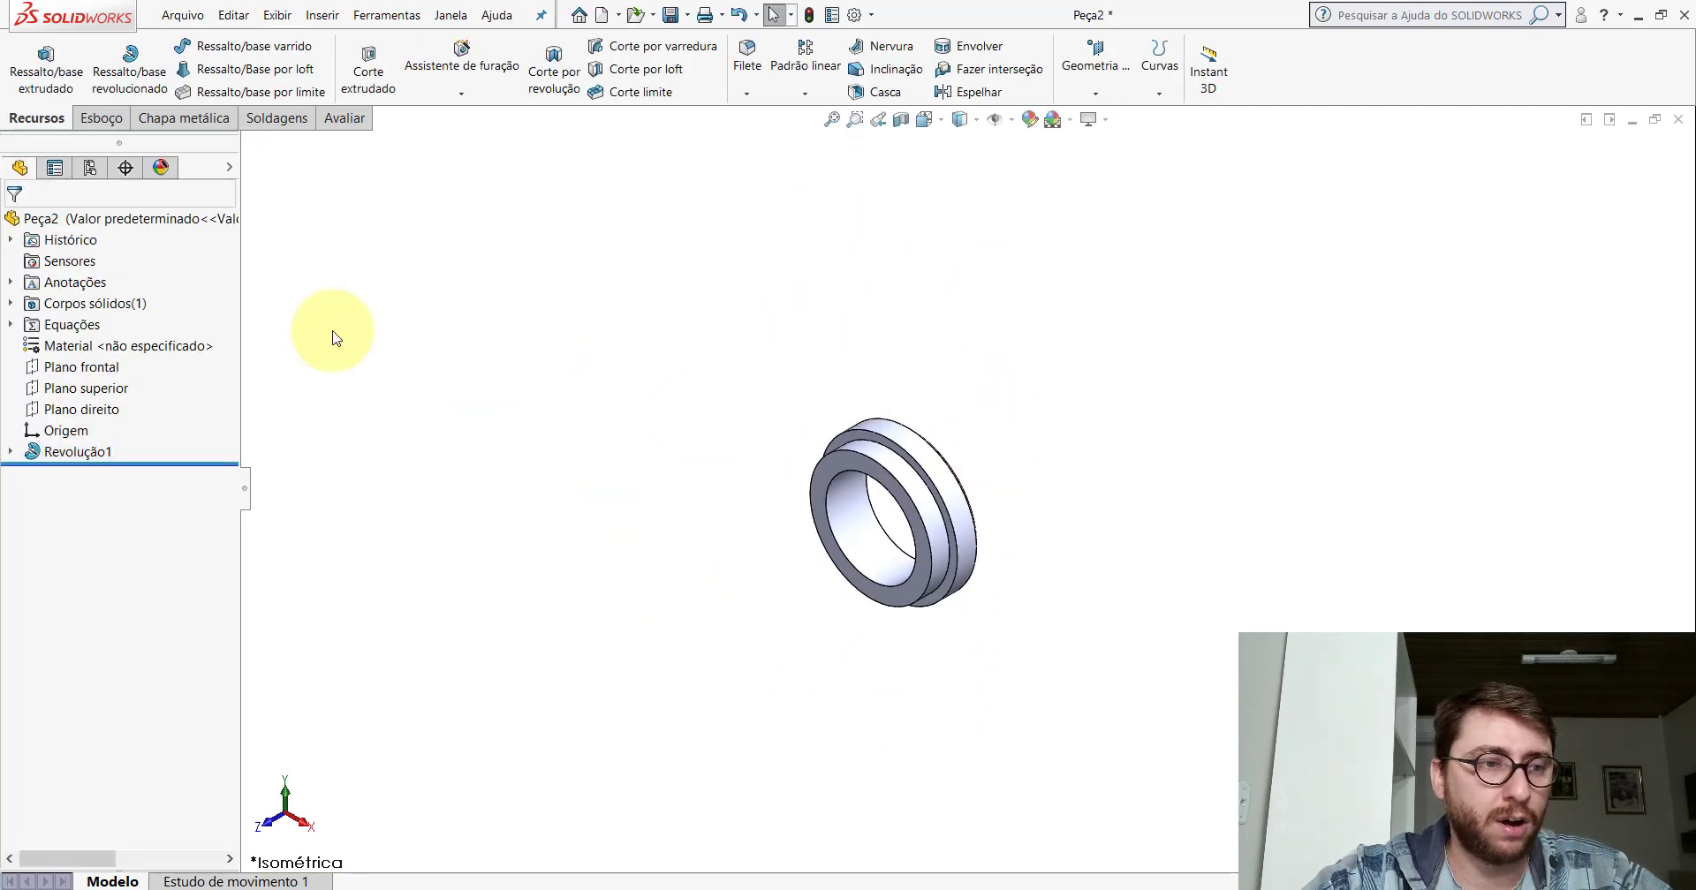
right_click(89, 346)
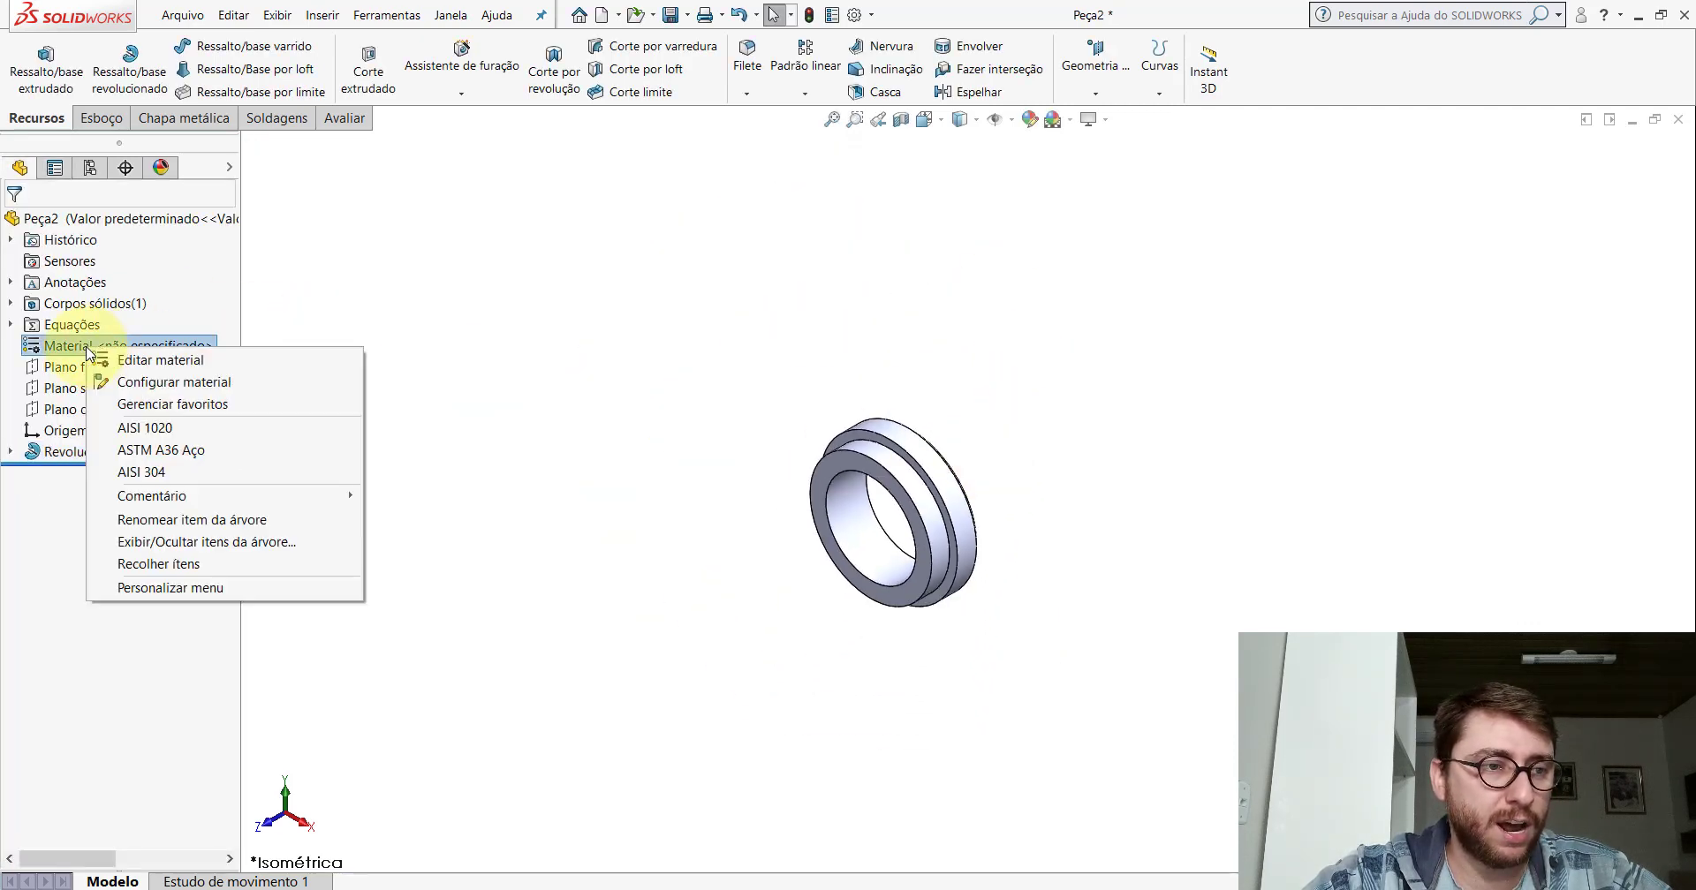
click(168, 428)
scroll(989, 530, down, 3)
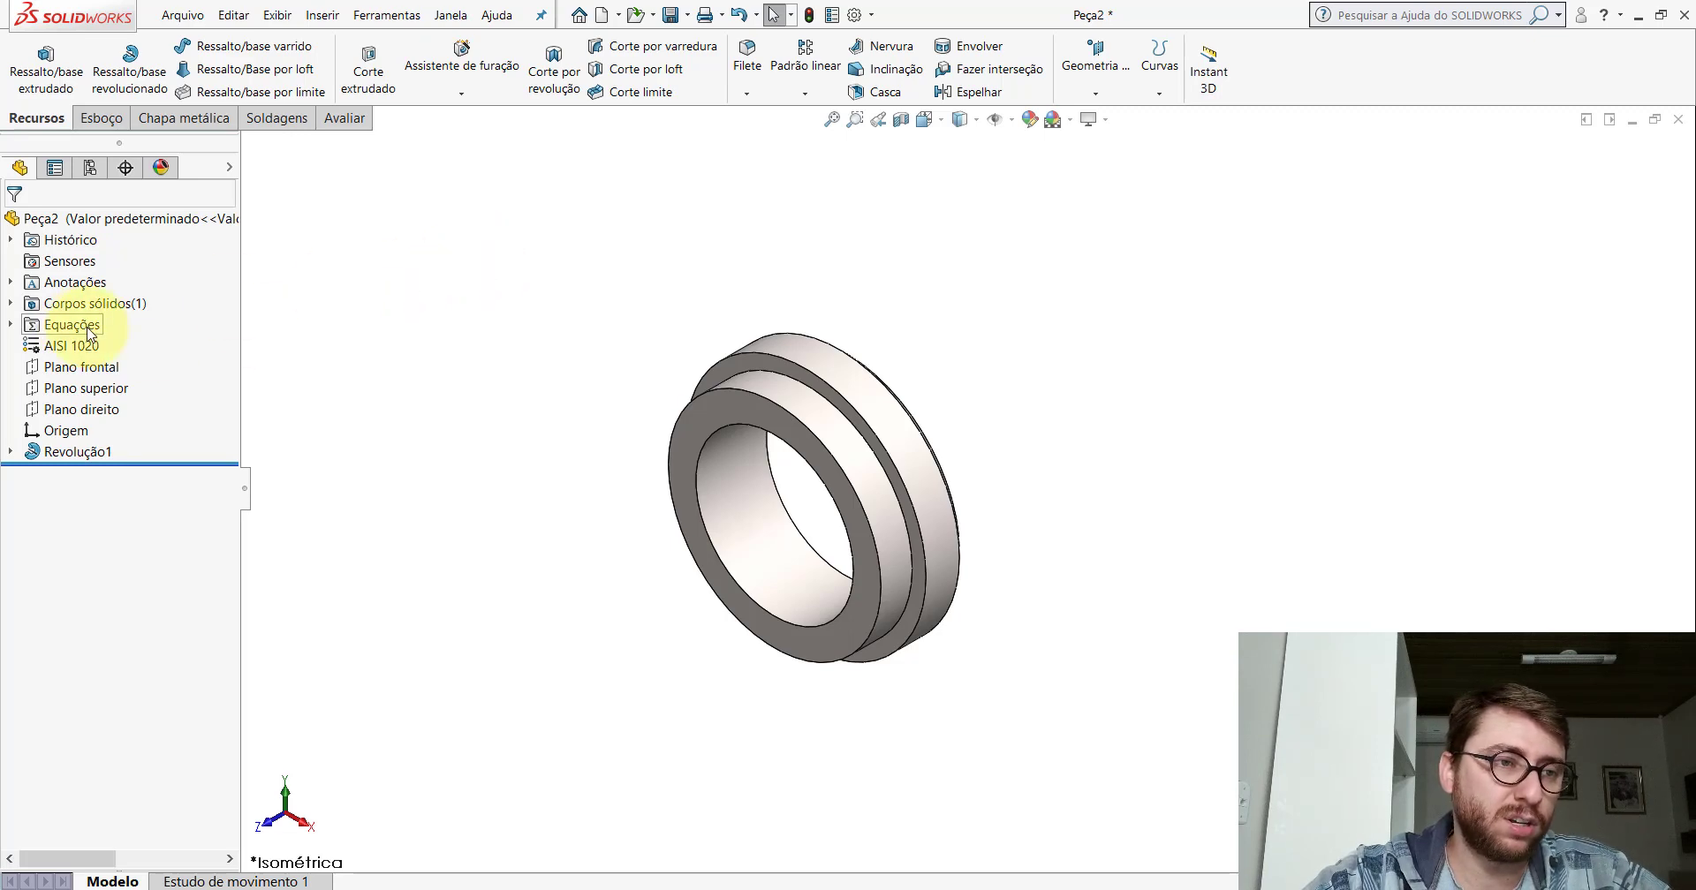
right_click(53, 218)
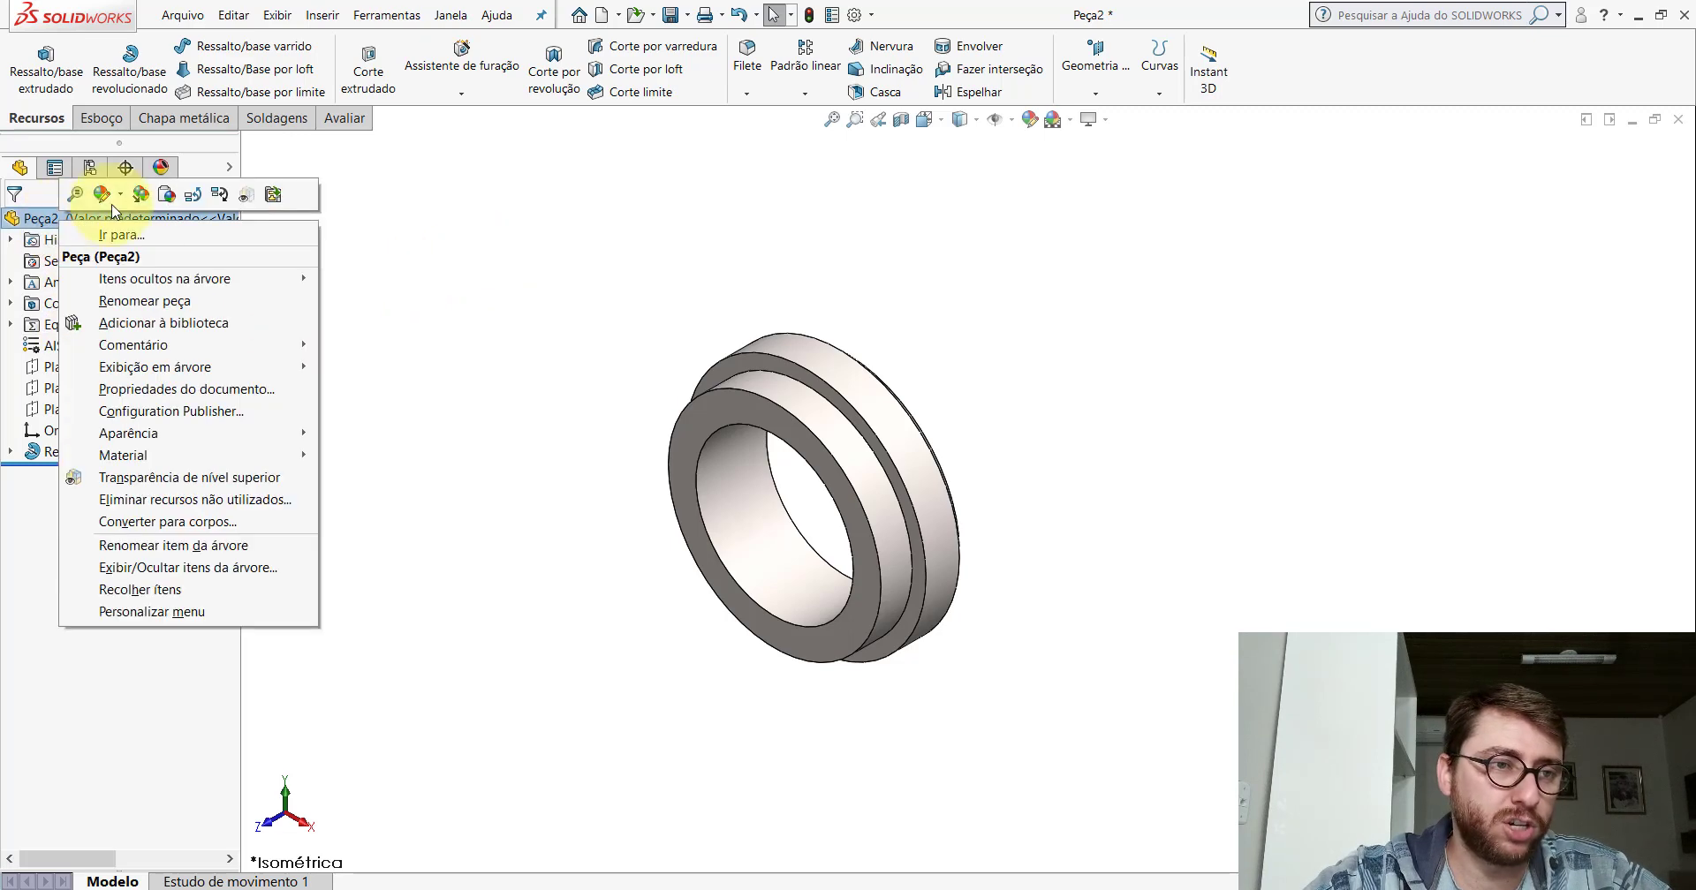
click(167, 195)
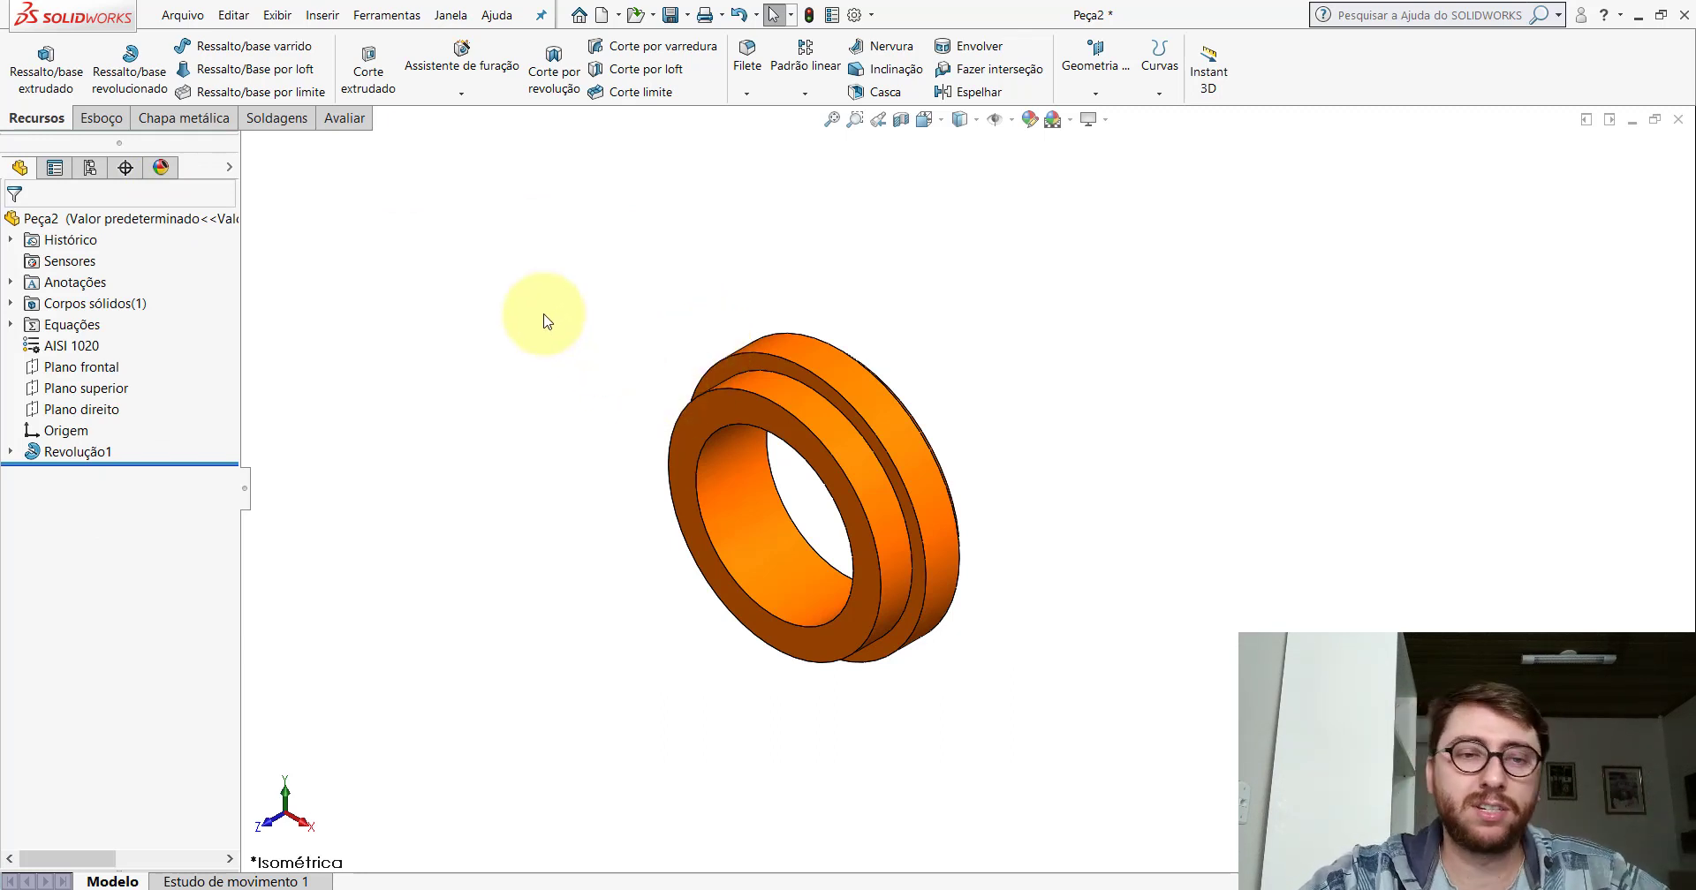
Show the top and right reference planes (Plano superior and Plano direito) on the ring.
click(88, 389)
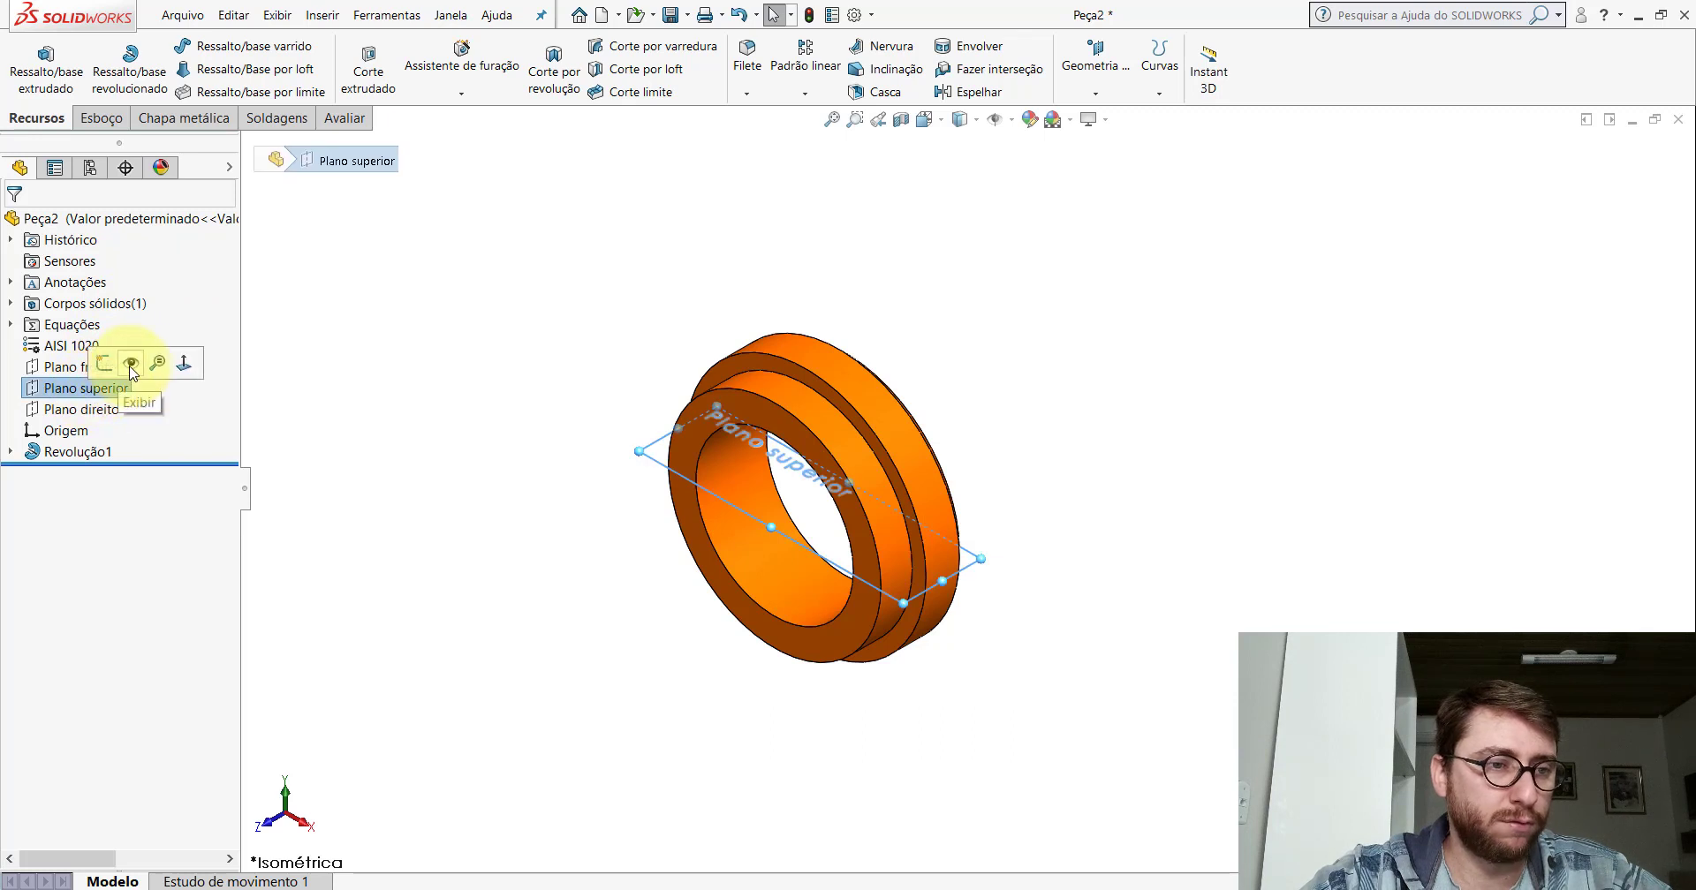
click(130, 364)
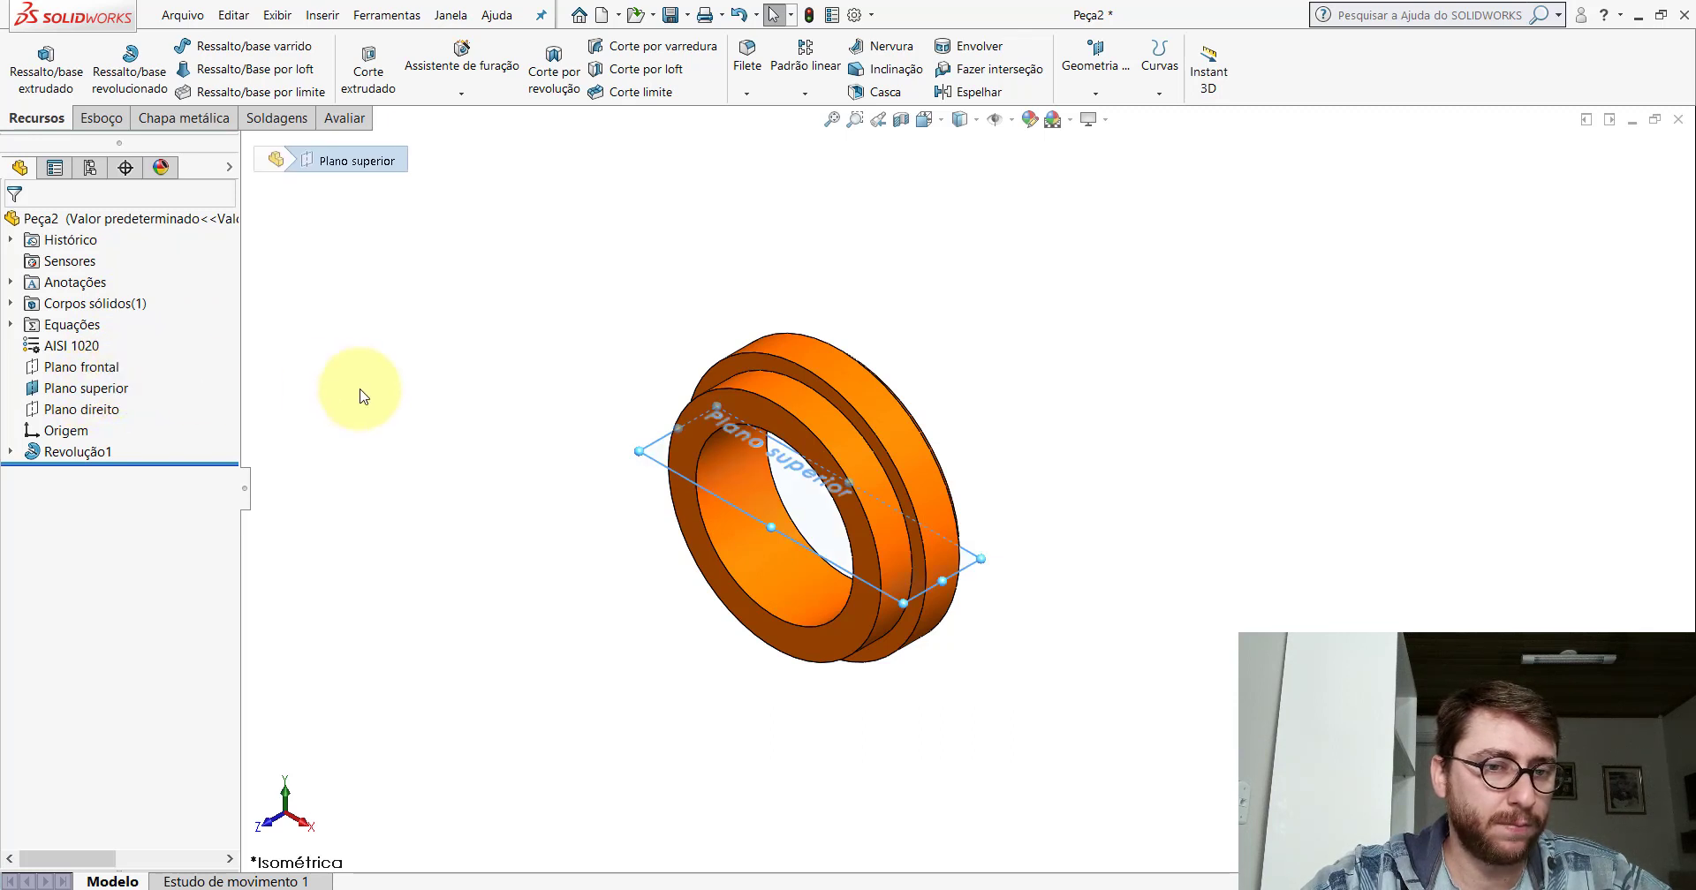
click(82, 411)
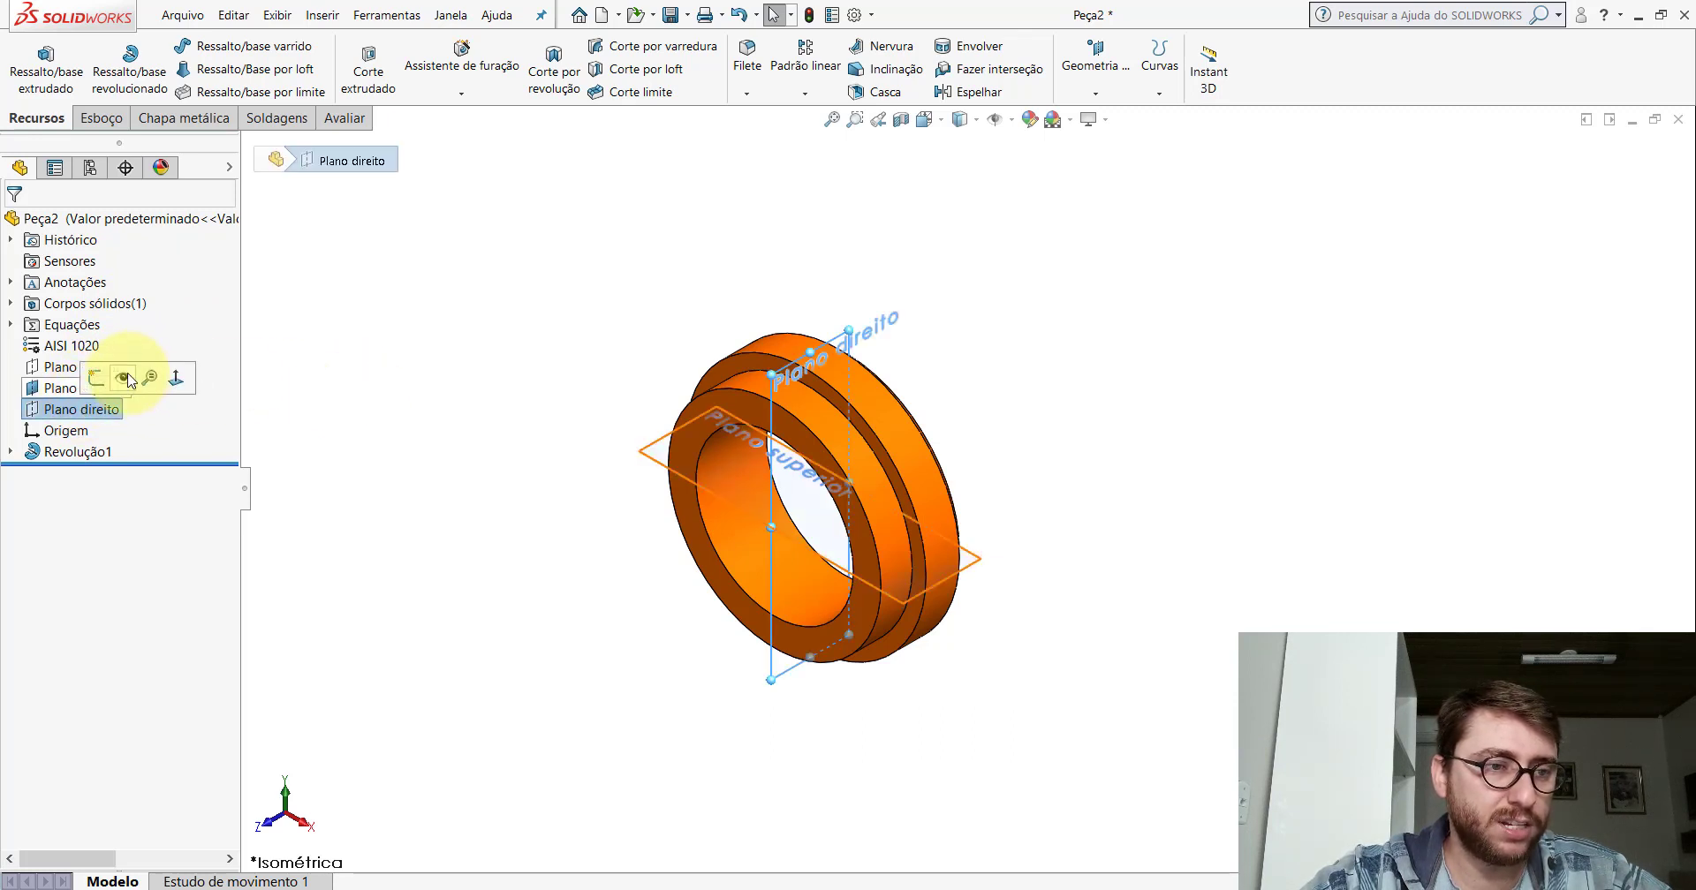
click(128, 380)
scroll(851, 432, down, 3)
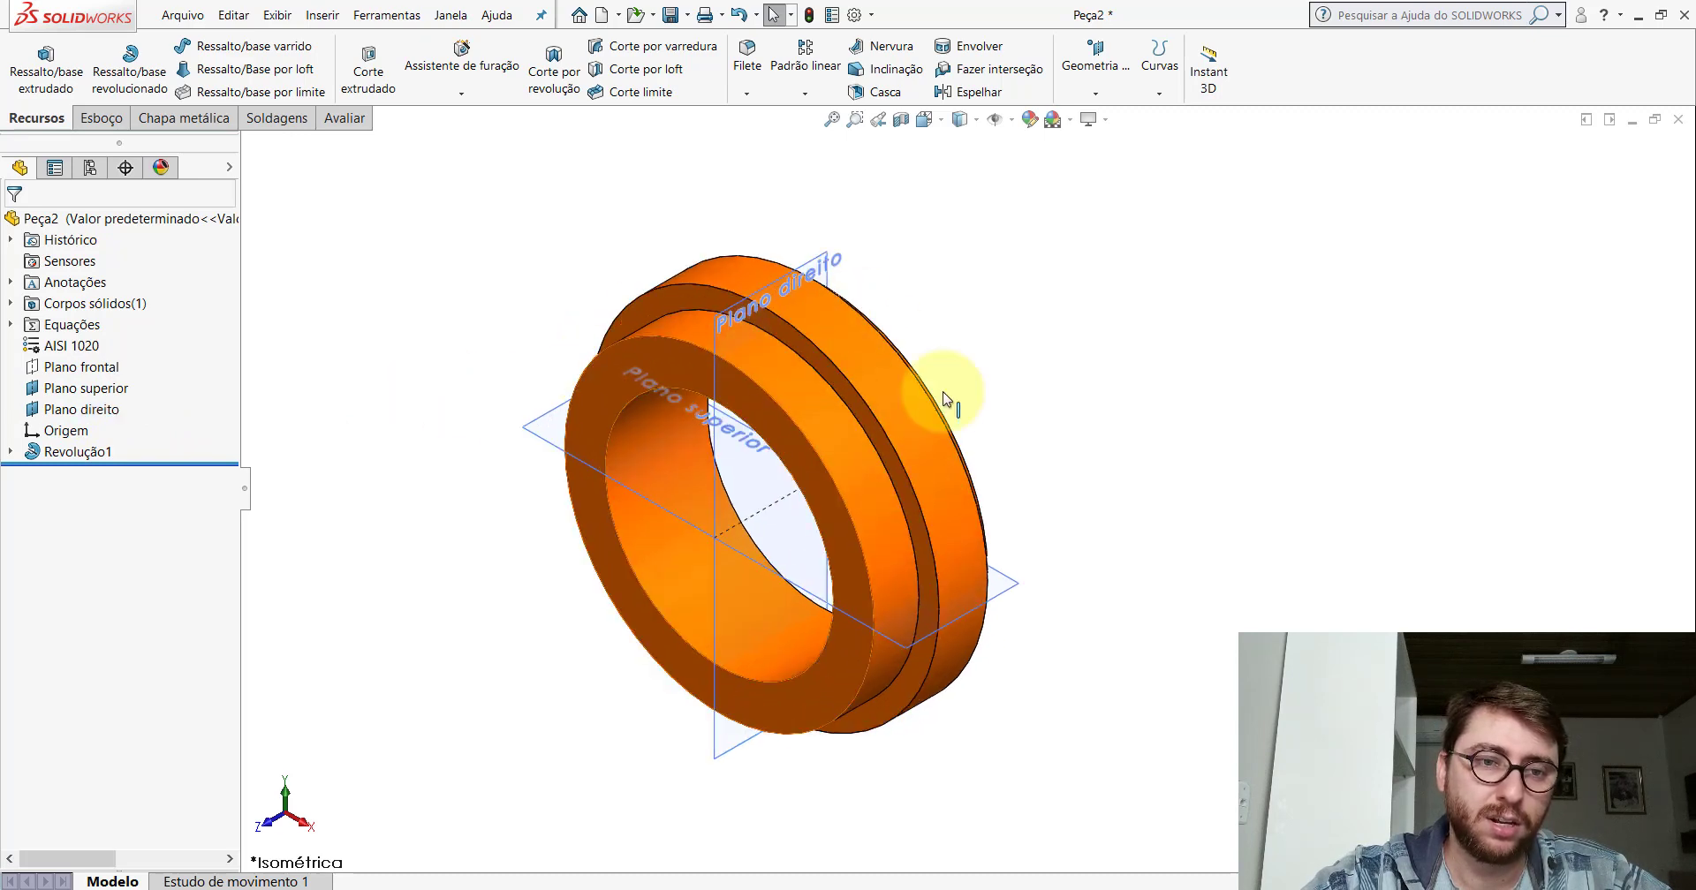
scroll(909, 486, up, 3)
scroll(996, 556, down, 3)
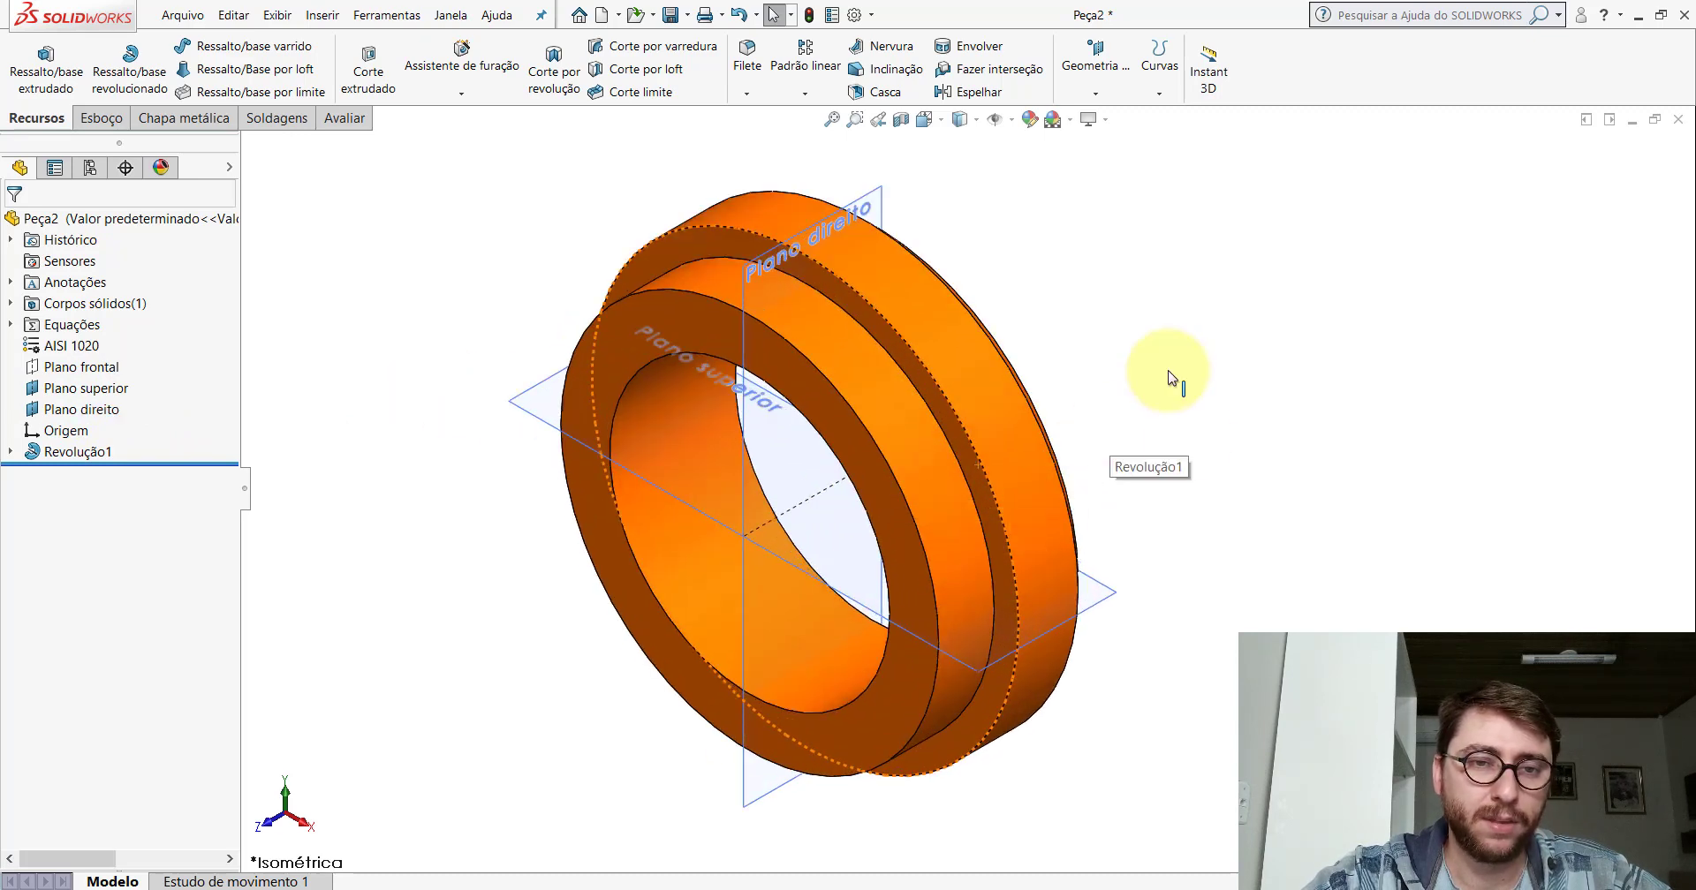
scroll(1083, 495, up, 3)
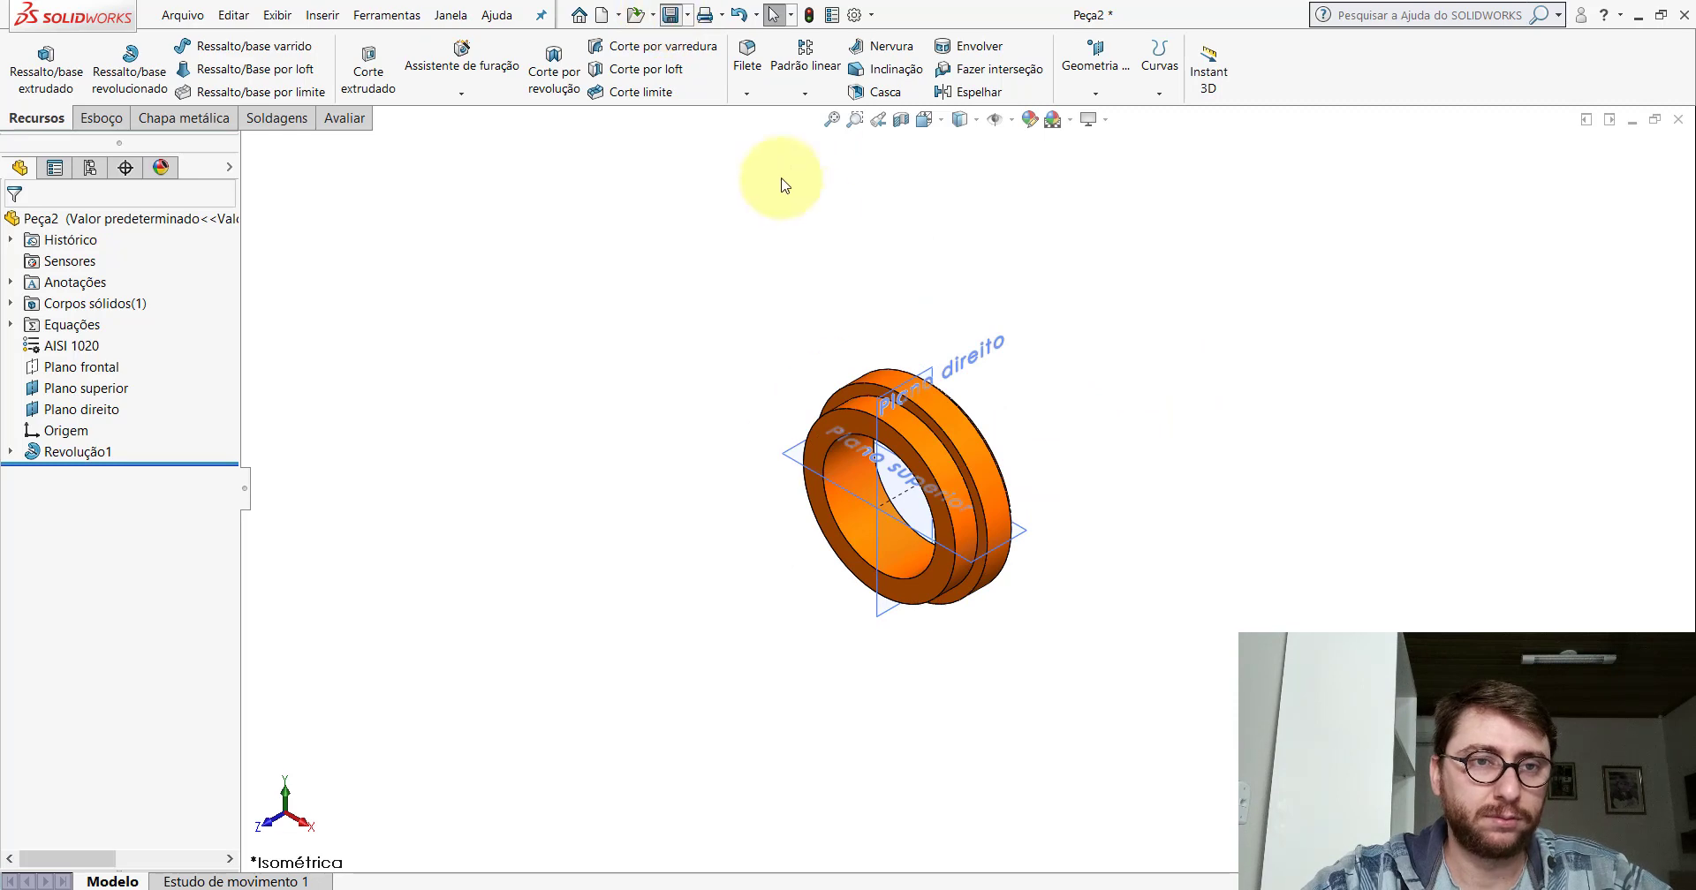
Save the part as PP-GR(108)2100 in the desktop folder PM-GR(001)2100.
key(ctrl+s)
click(336, 264)
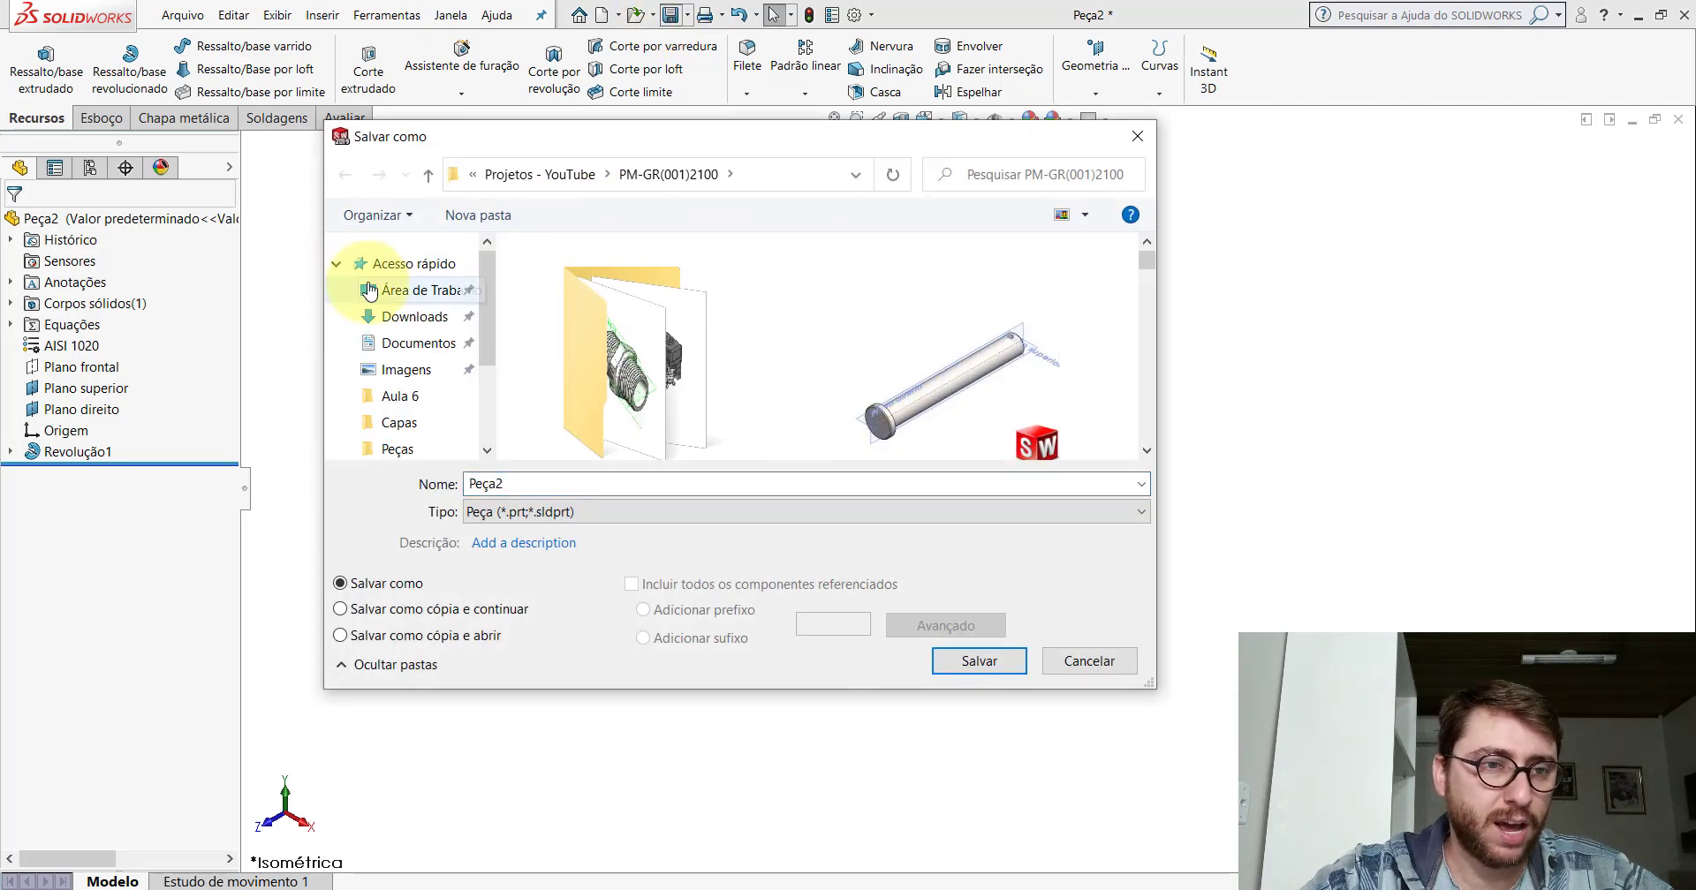
click(369, 292)
click(337, 263)
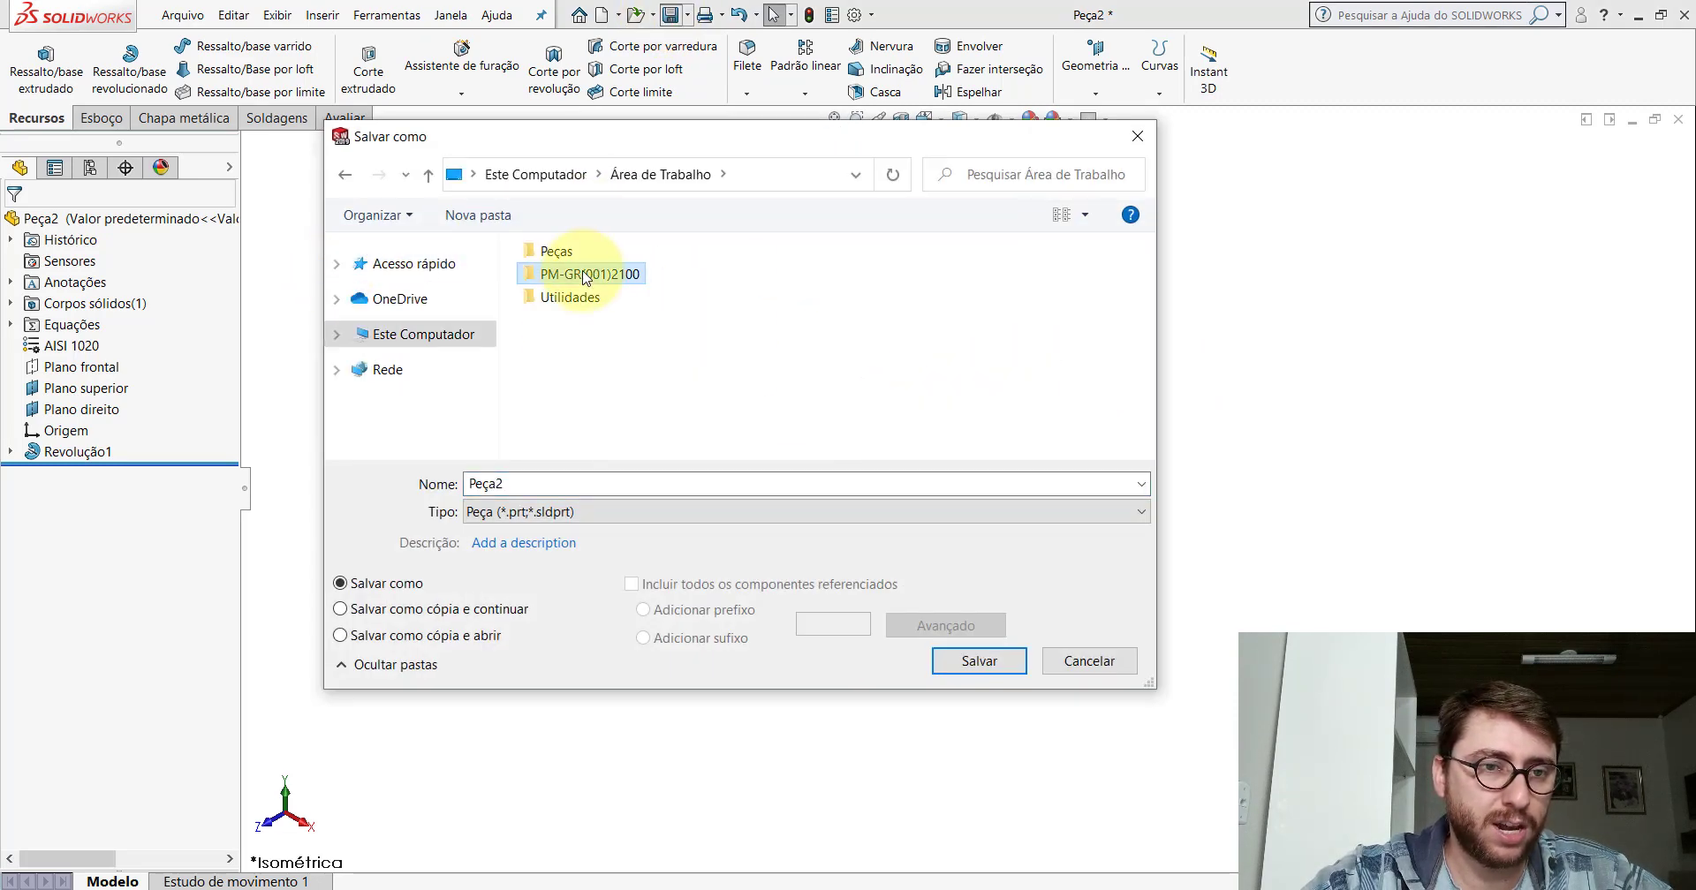
double_click(583, 276)
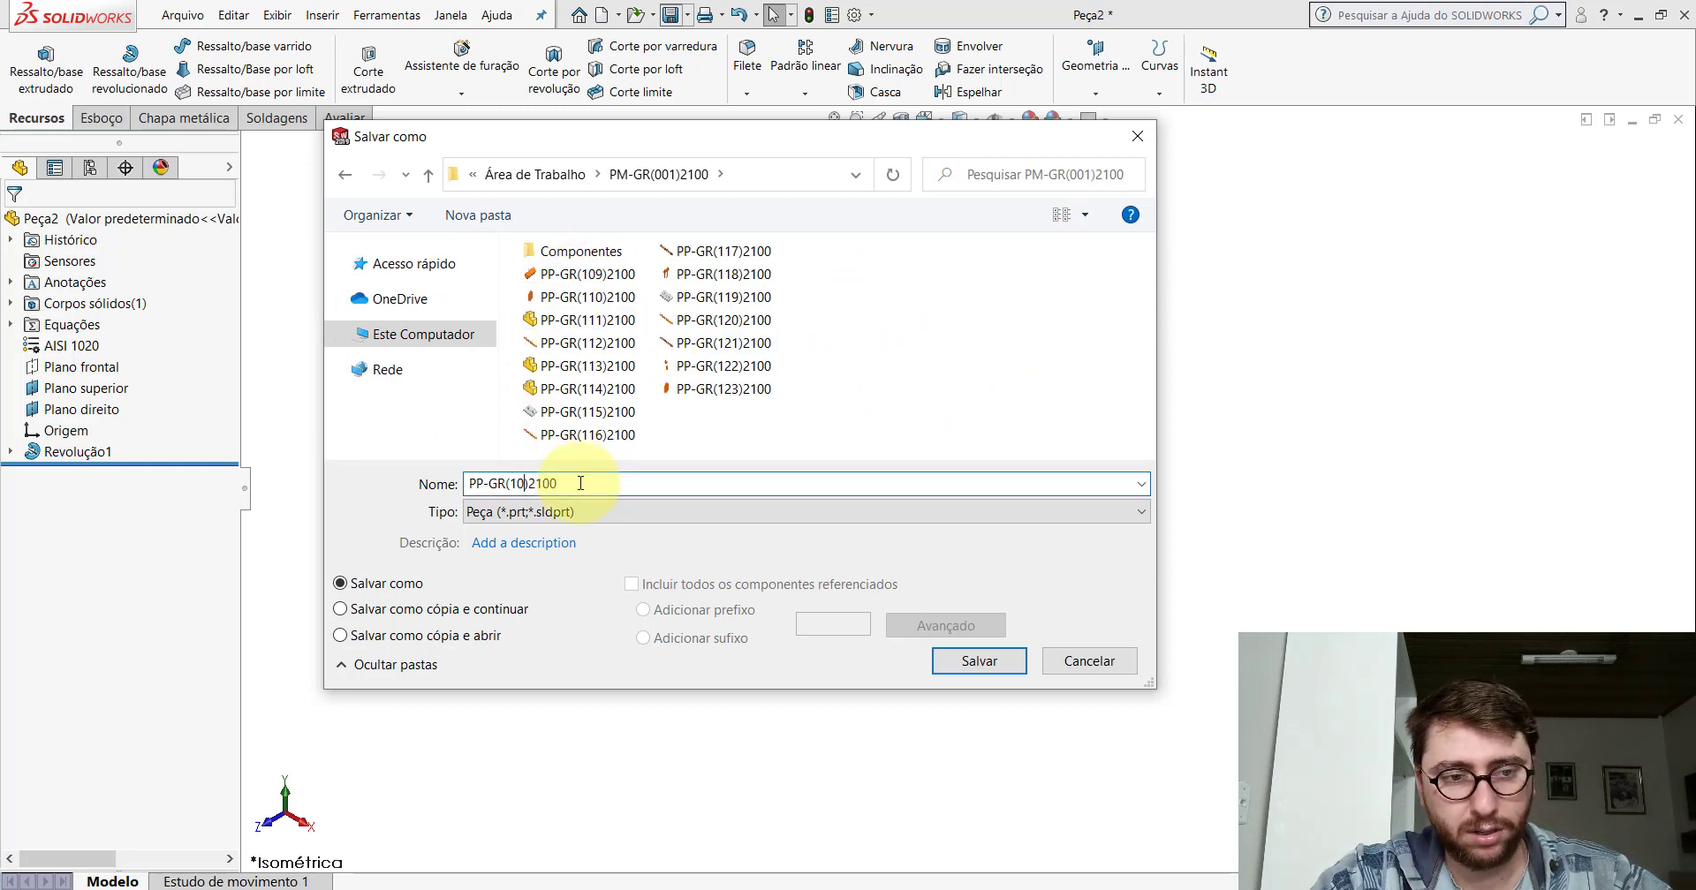
key(Return)
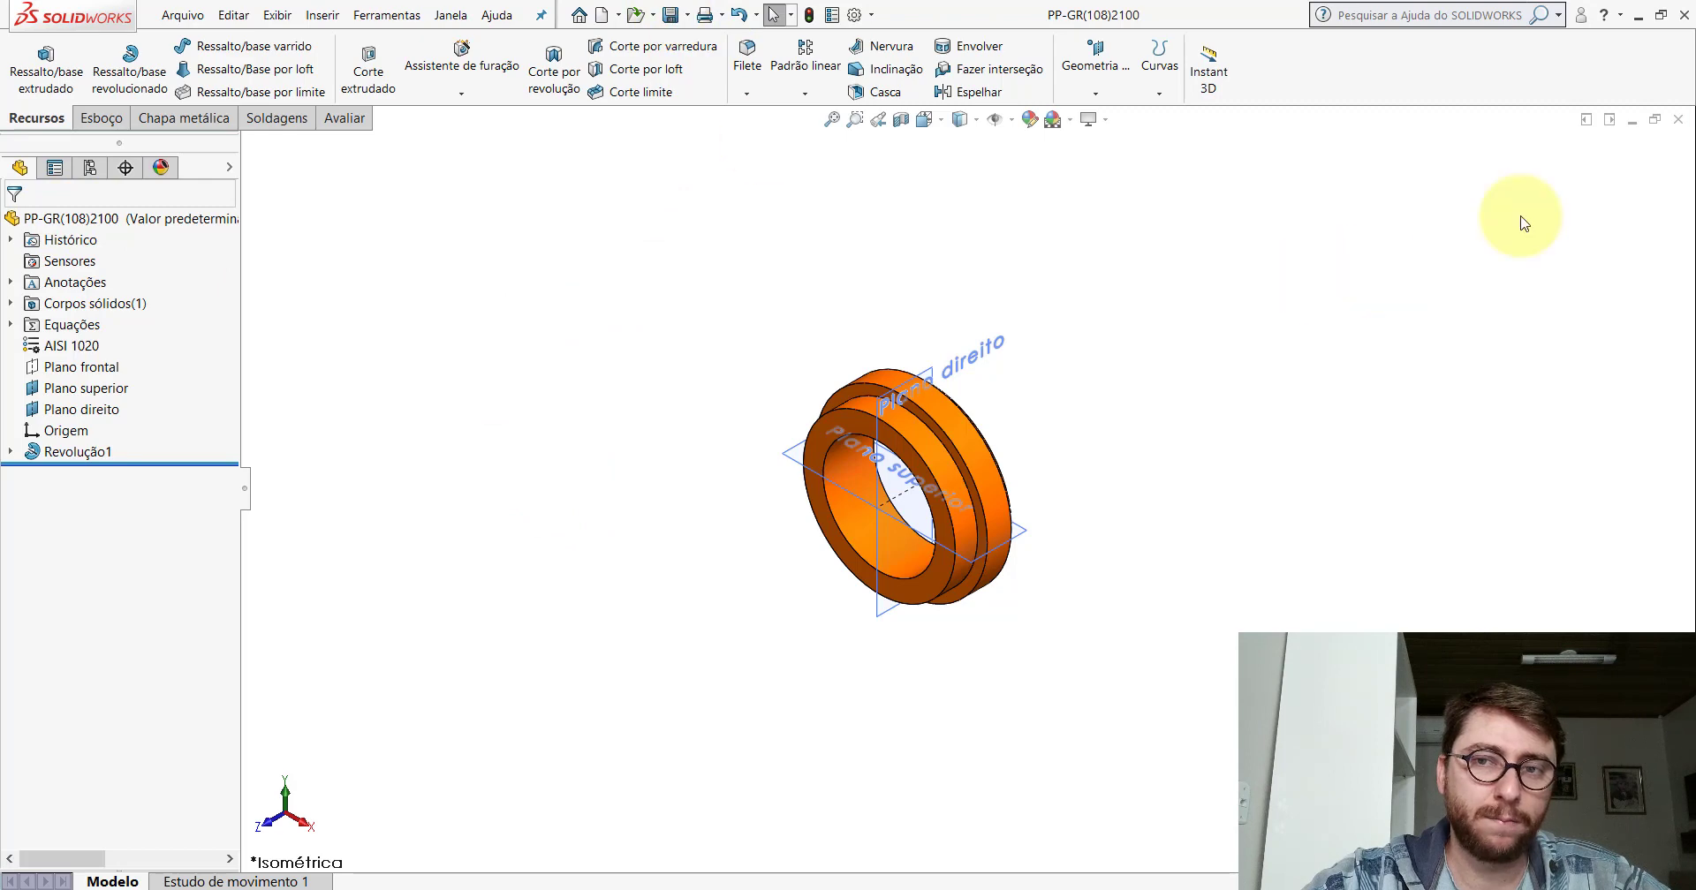
Close the new ring part and the existing reference ring part, returning to the crane assembly.
click(1677, 120)
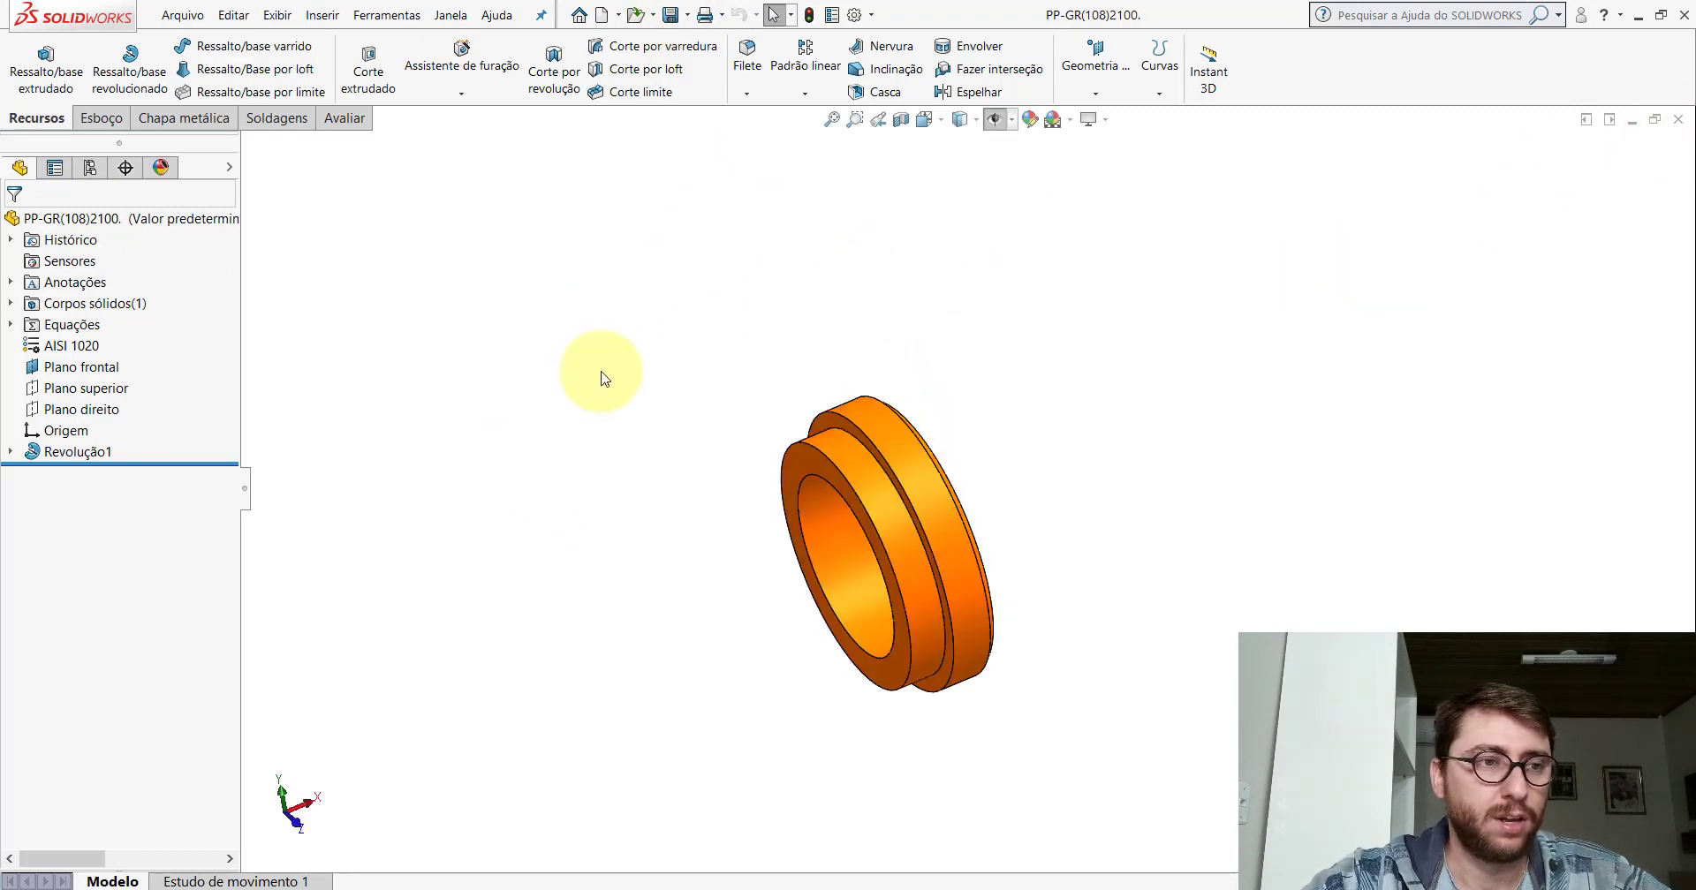
middle_drag(899, 516, 1015, 393)
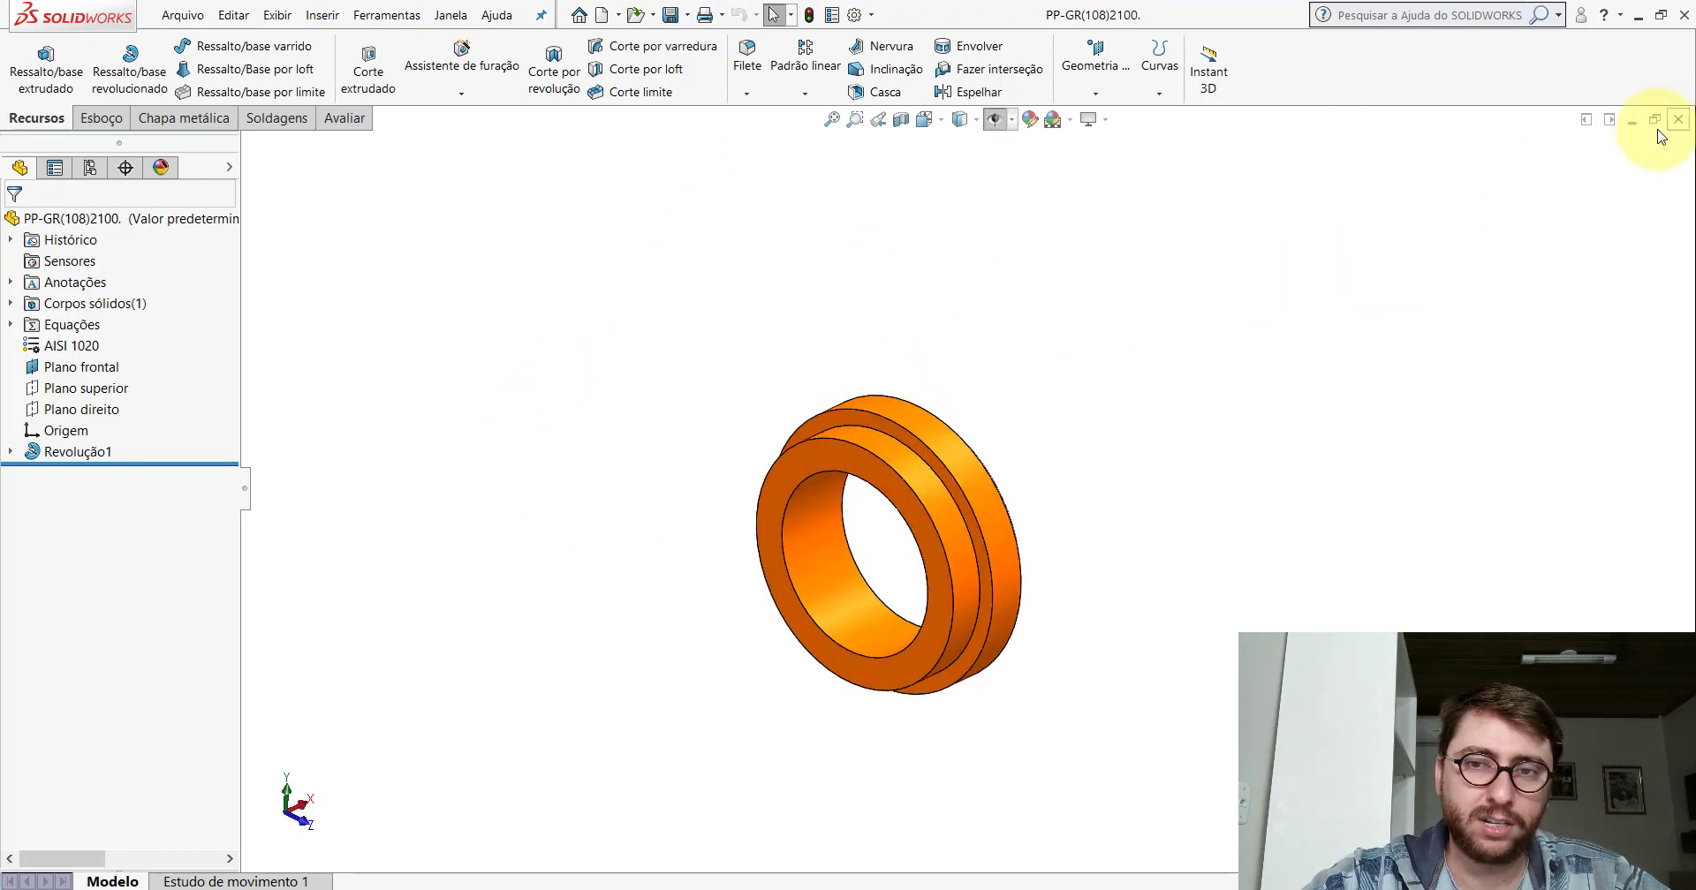
click(1677, 119)
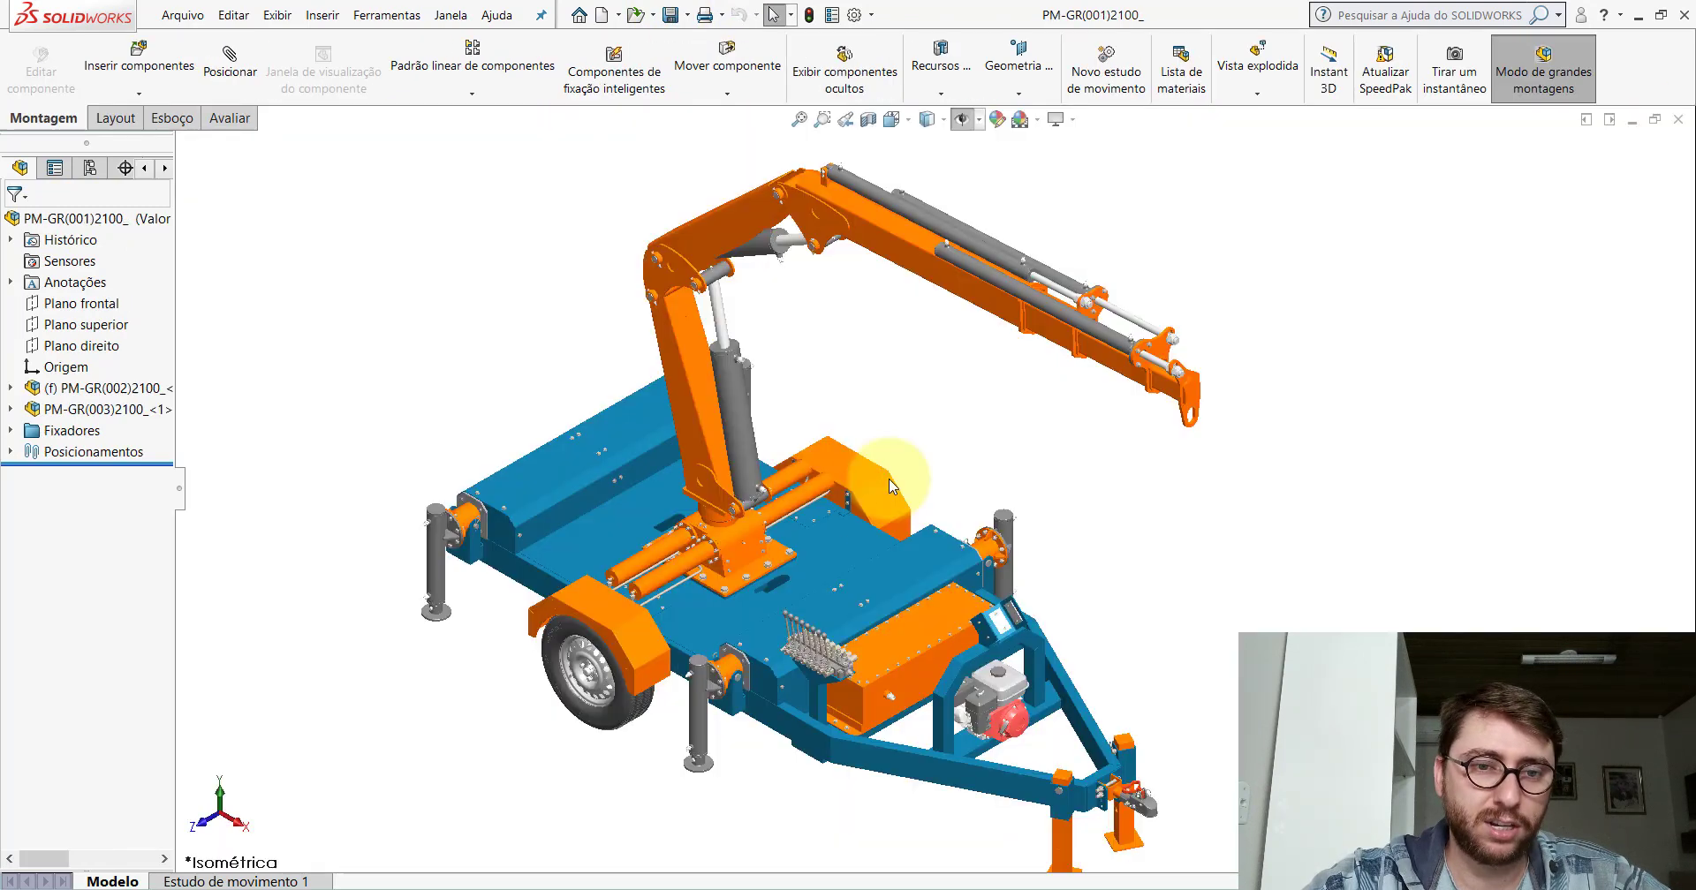
Switch to the Peças folder in File Explorer, delete the reference file PP-GR(108)2100., and return to the crane assembly.
click(1647, 18)
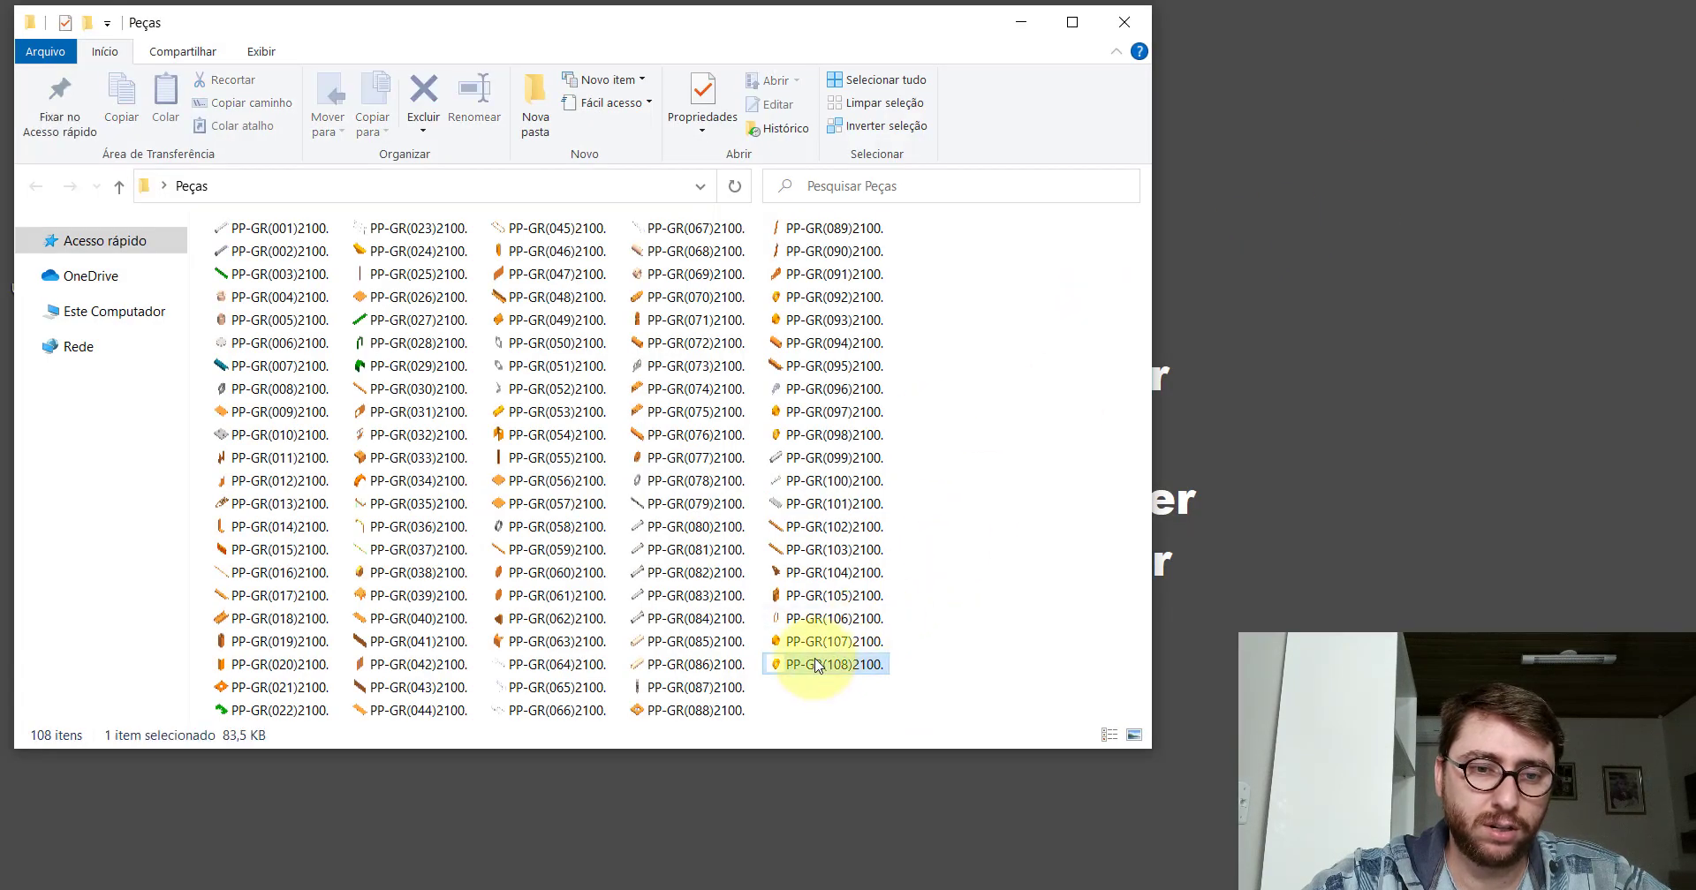
right_click(814, 664)
click(878, 605)
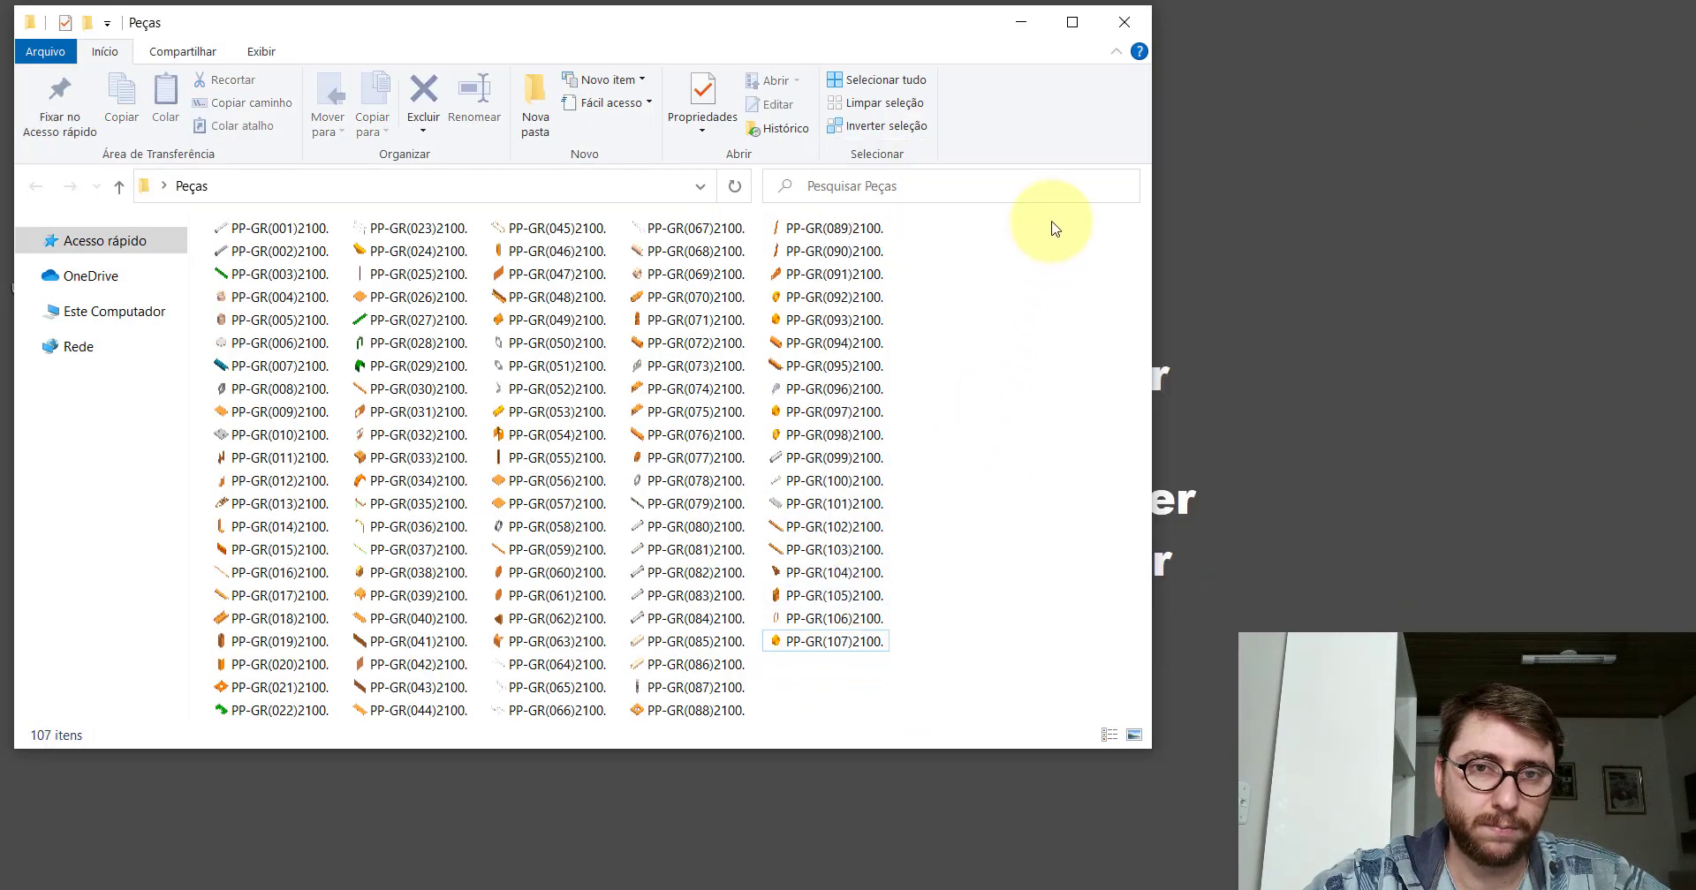
click(1024, 20)
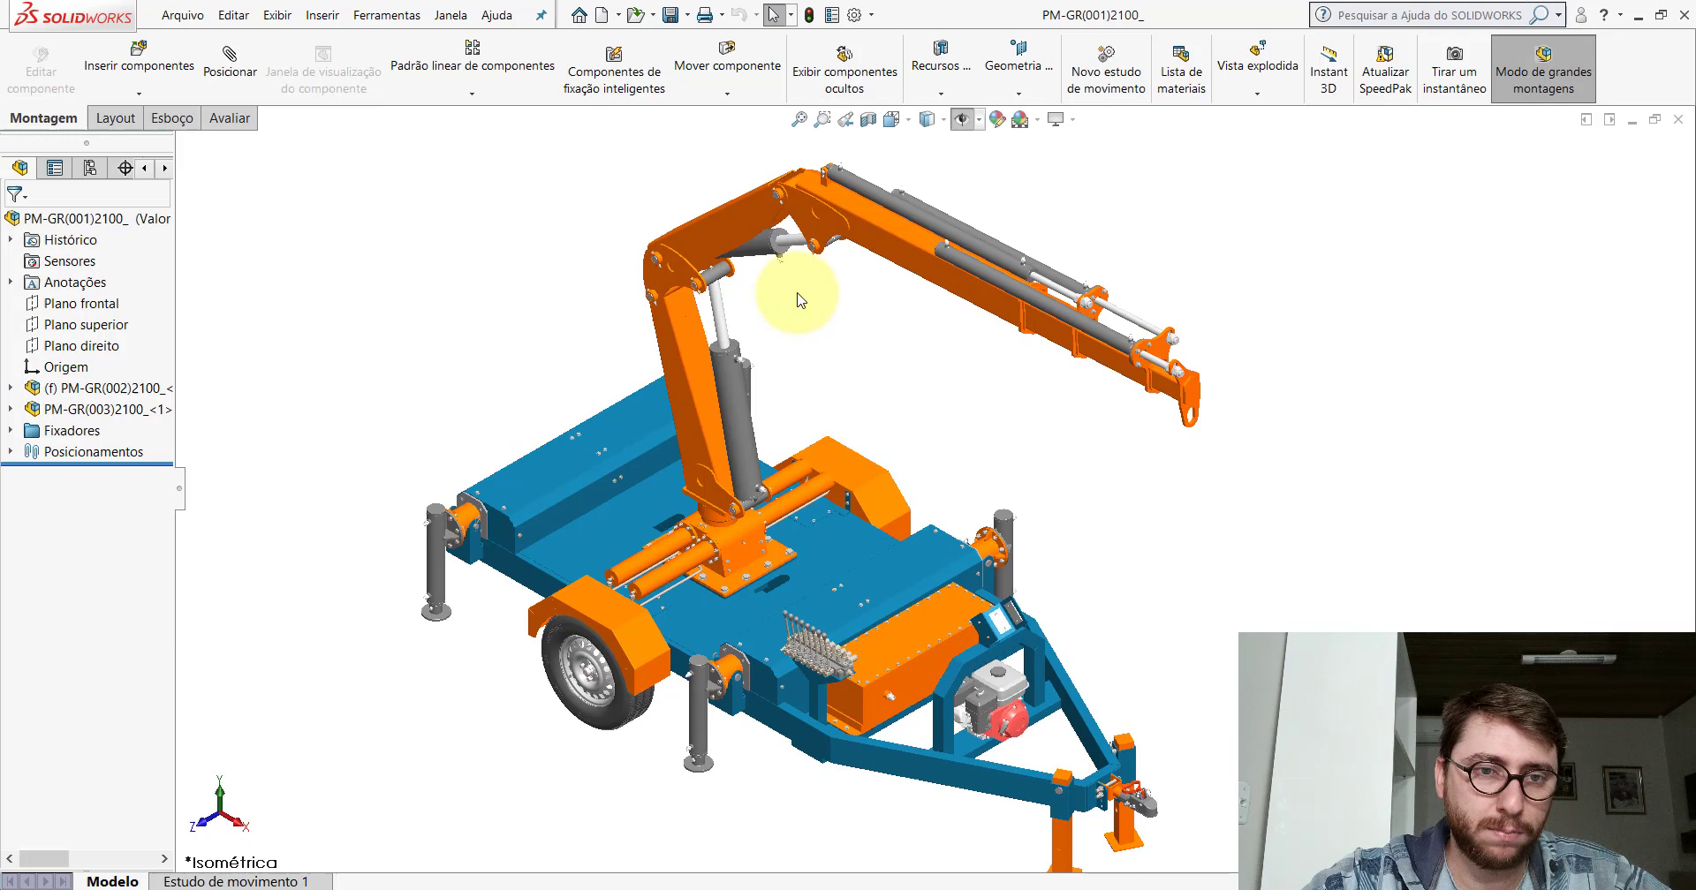
Examine the bolted collar on the boom's lower cylinder pin and identify its component in the widened feature tree.
scroll(787, 295, down, 5)
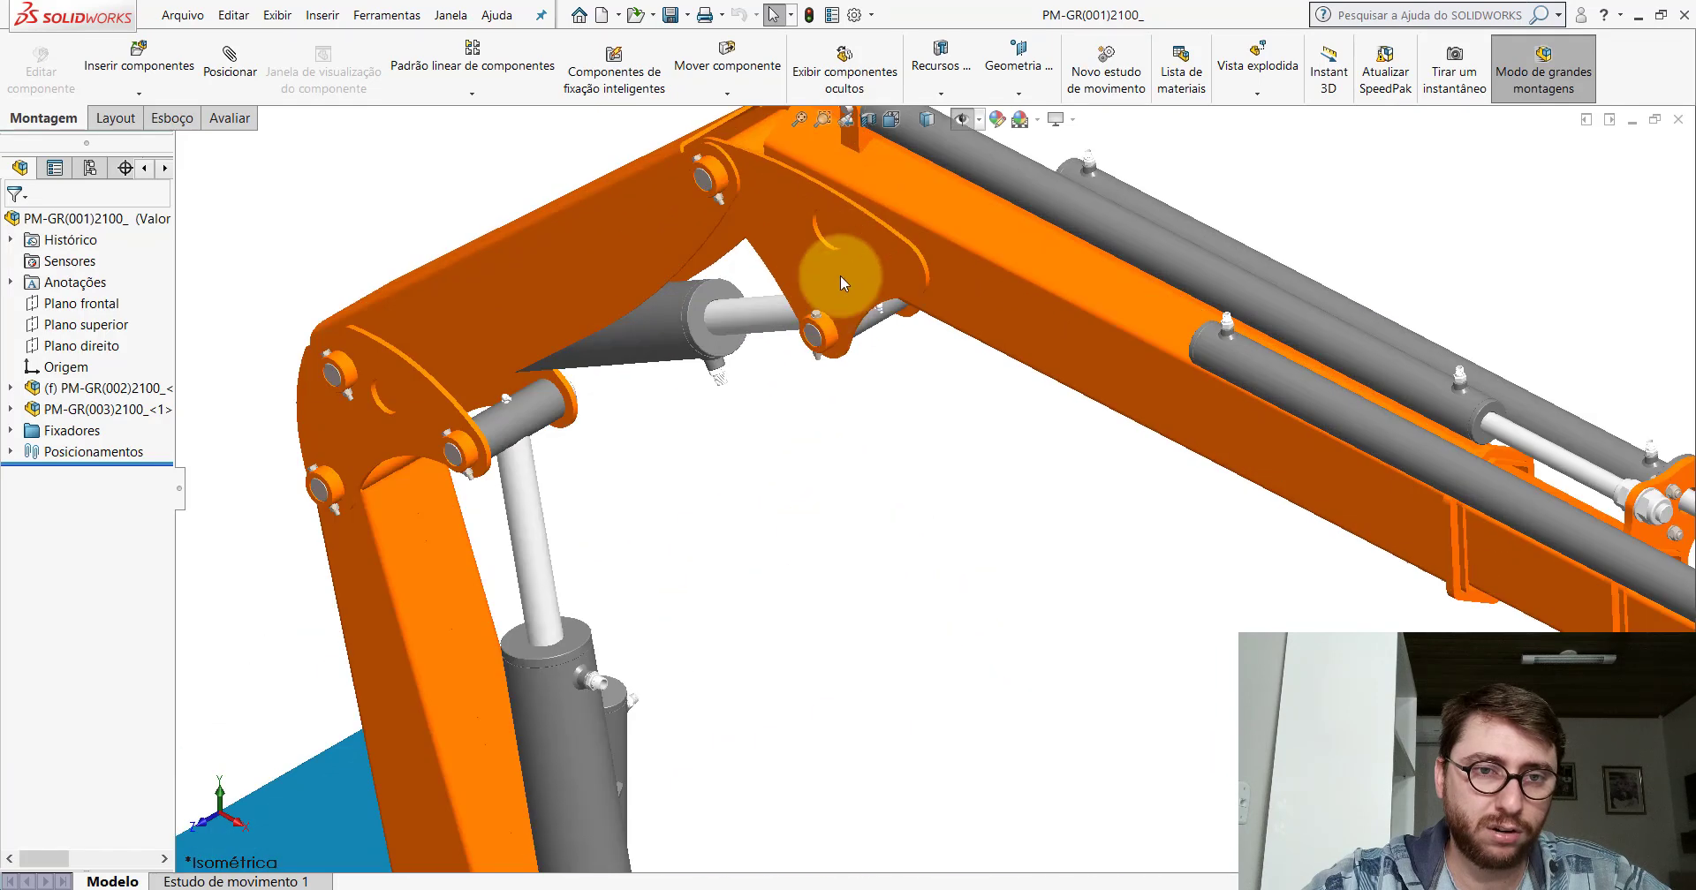
scroll(861, 357, down, 5)
click(756, 320)
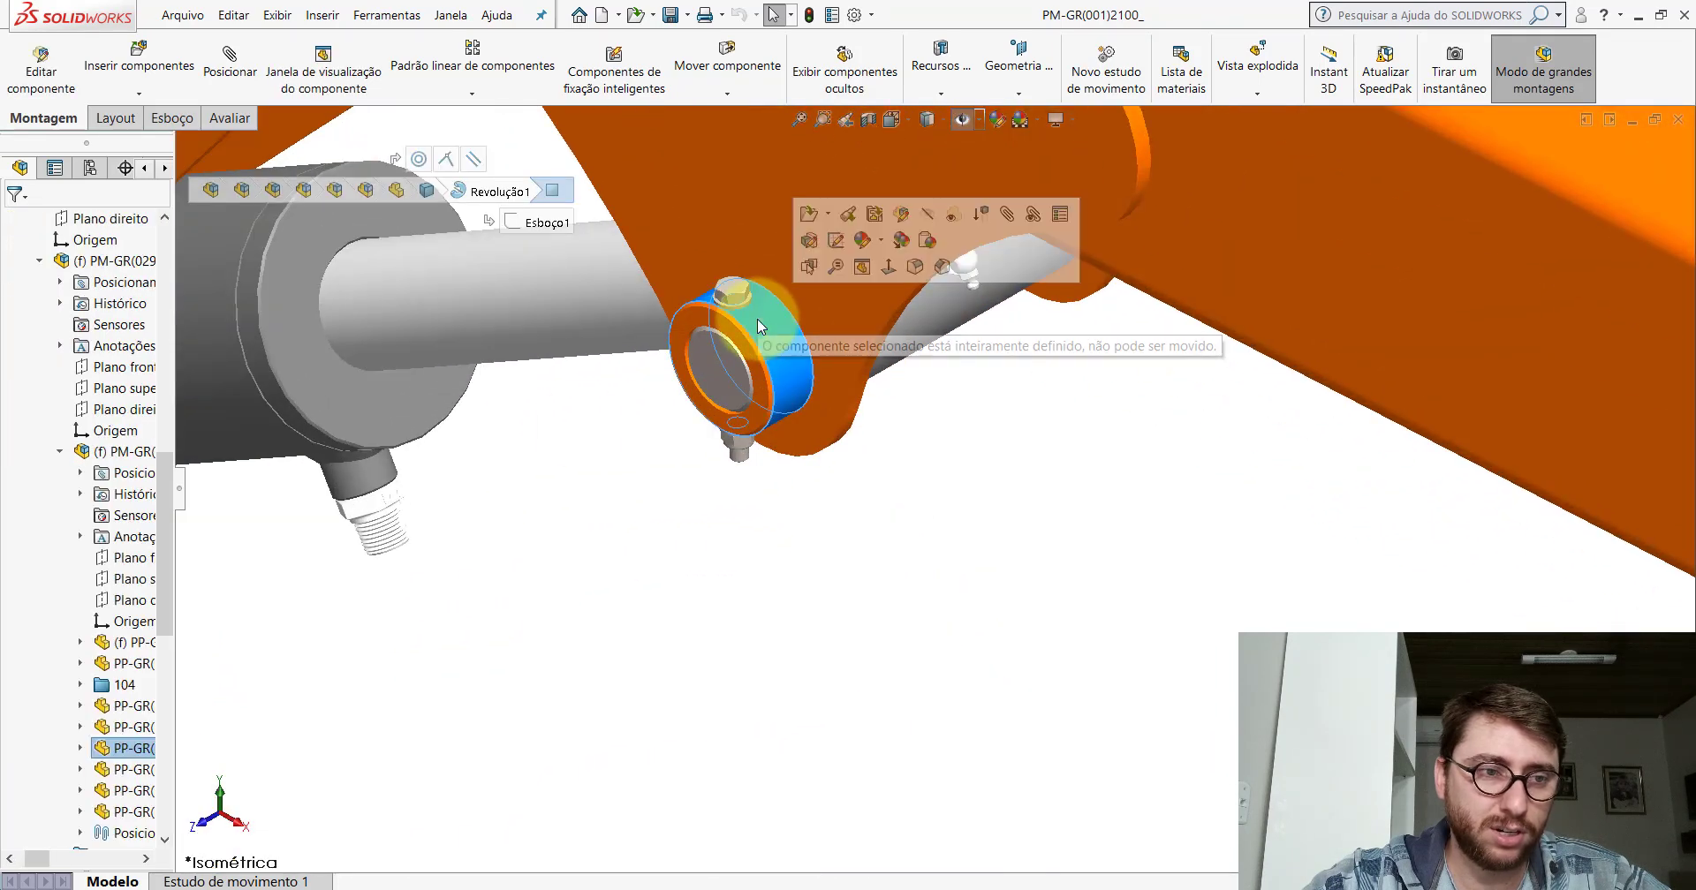
drag(177, 504, 283, 507)
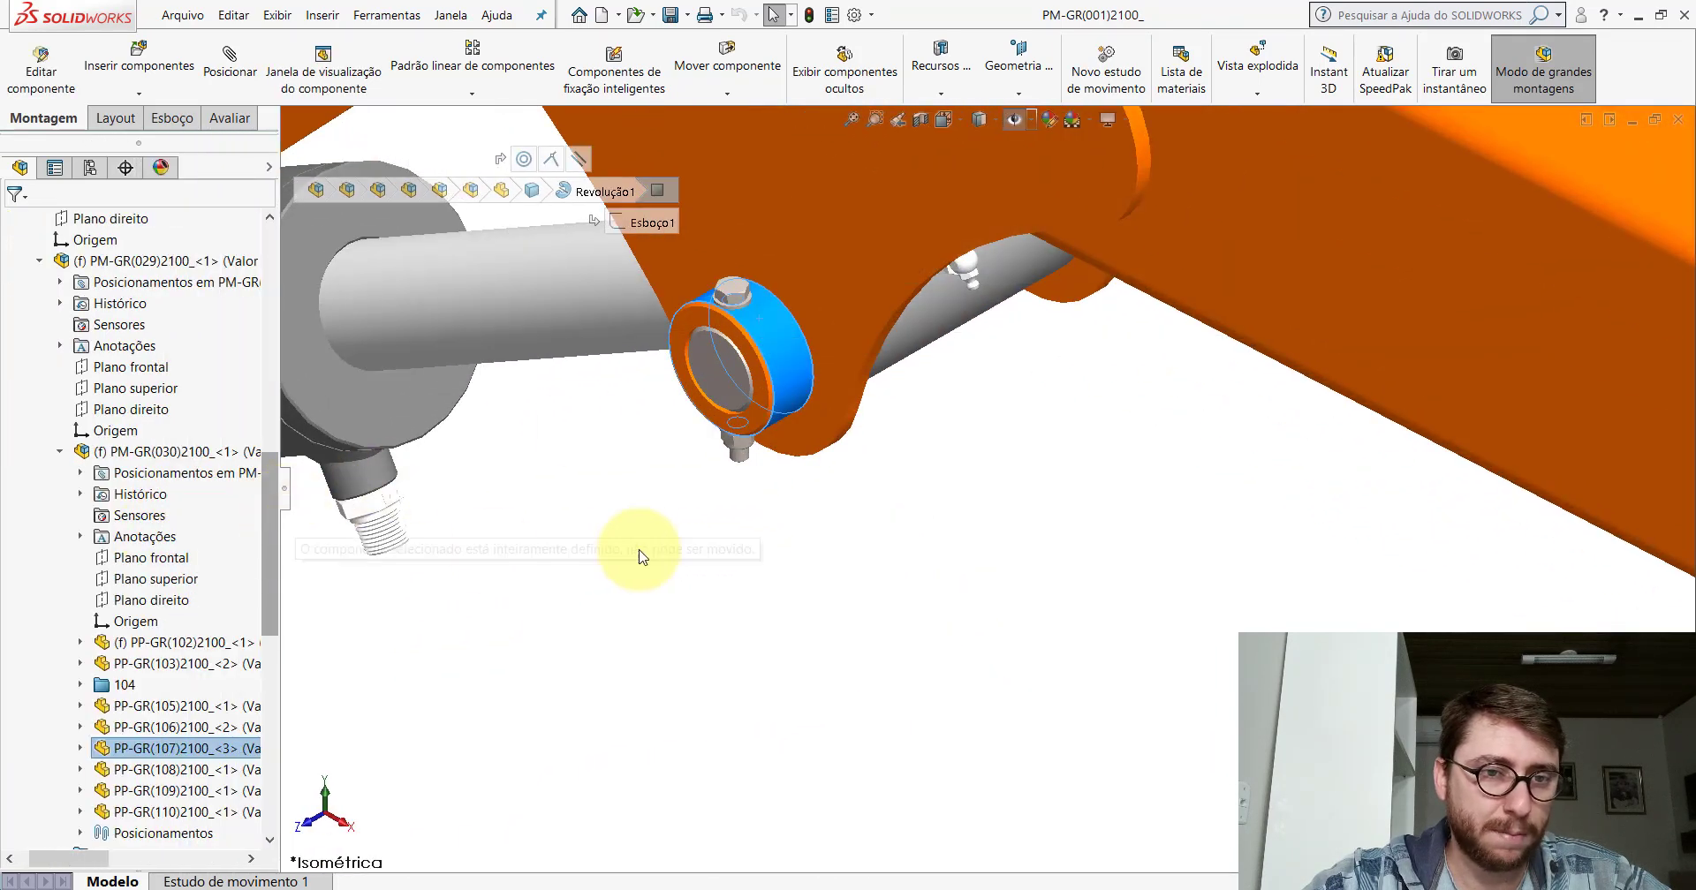
click(640, 556)
click(765, 353)
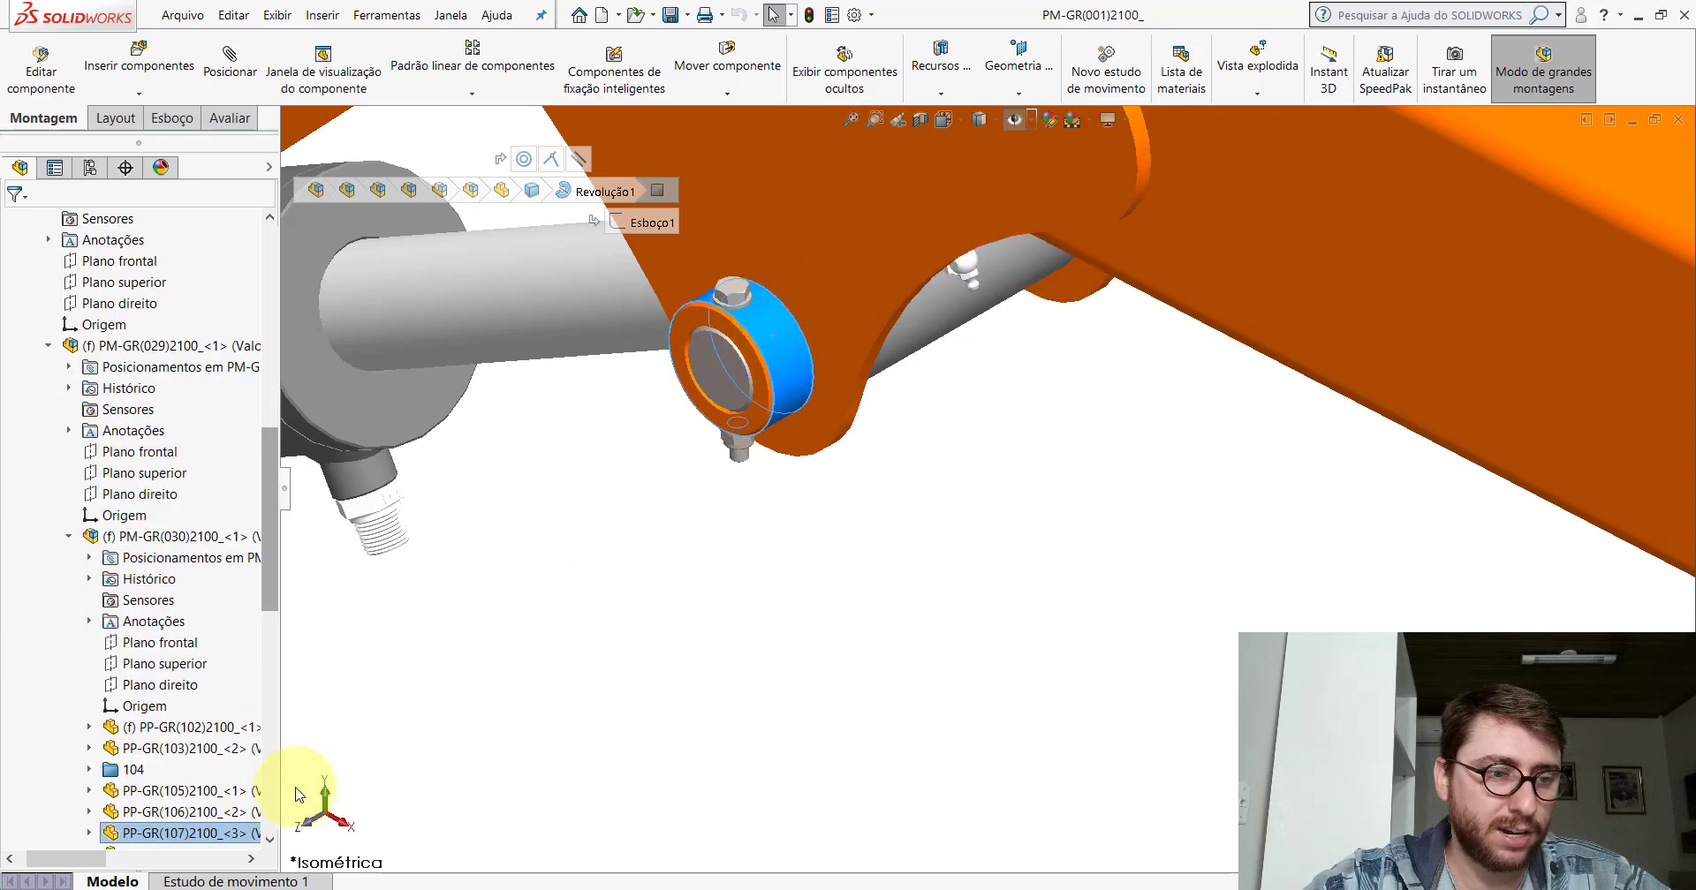
click(212, 839)
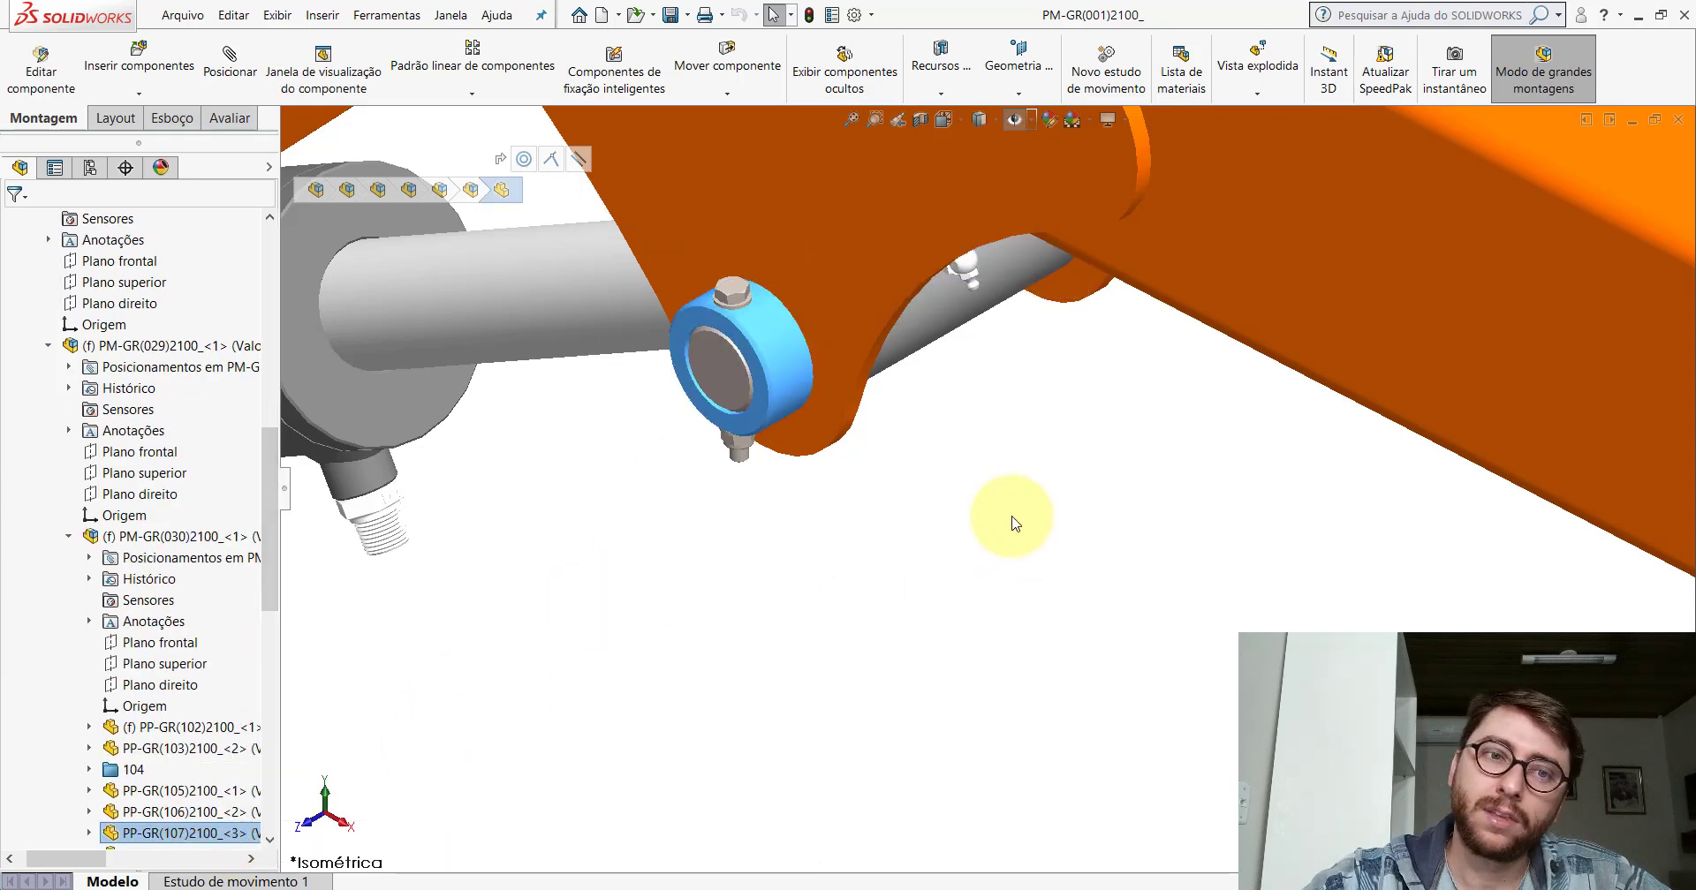
click(974, 468)
middle_drag(965, 461, 903, 417)
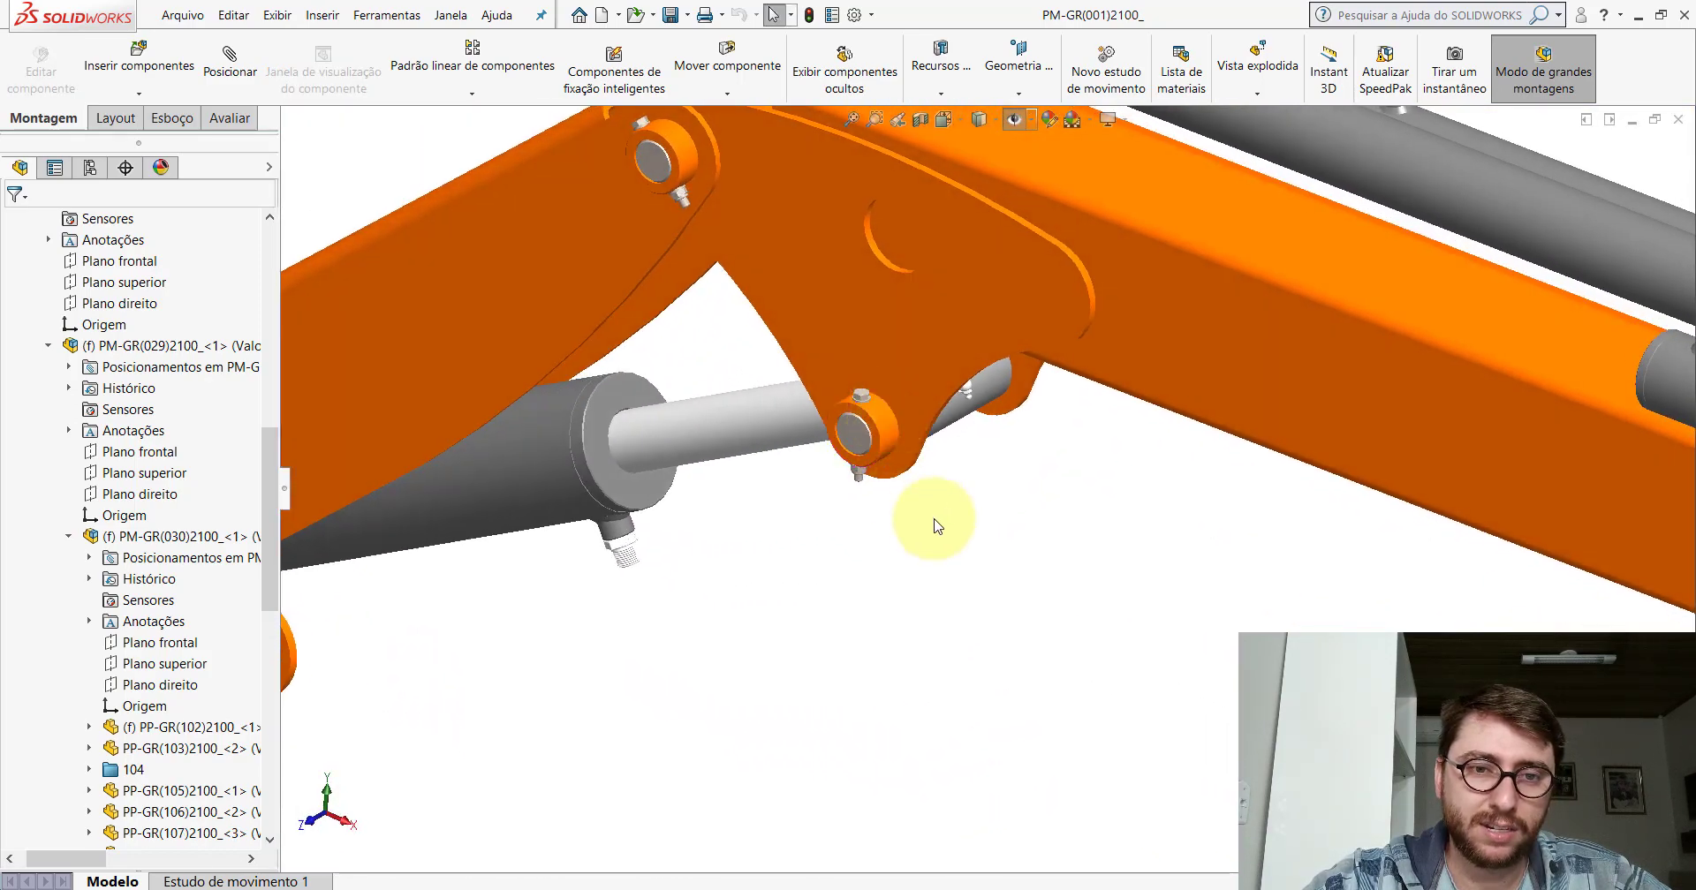
Measure the distance between the boom's side plate face and the edge of the bolt washer on the pin collar.
scroll(938, 528, down, 3)
click(231, 119)
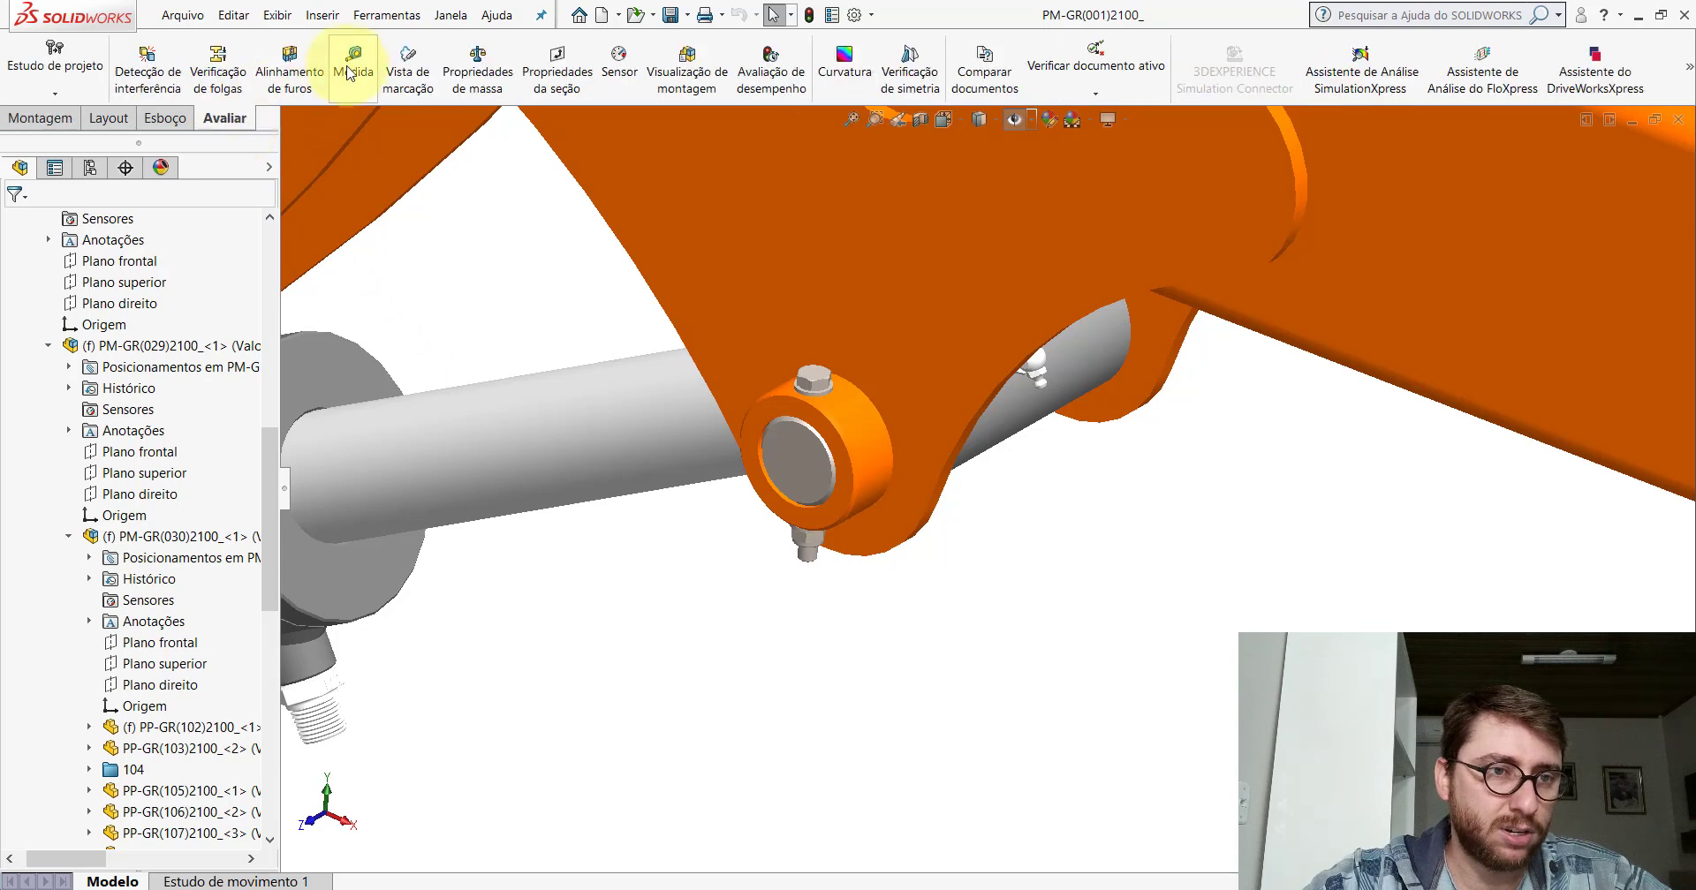
click(352, 66)
scroll(834, 361, down, 5)
click(817, 318)
middle_drag(817, 316, 775, 311)
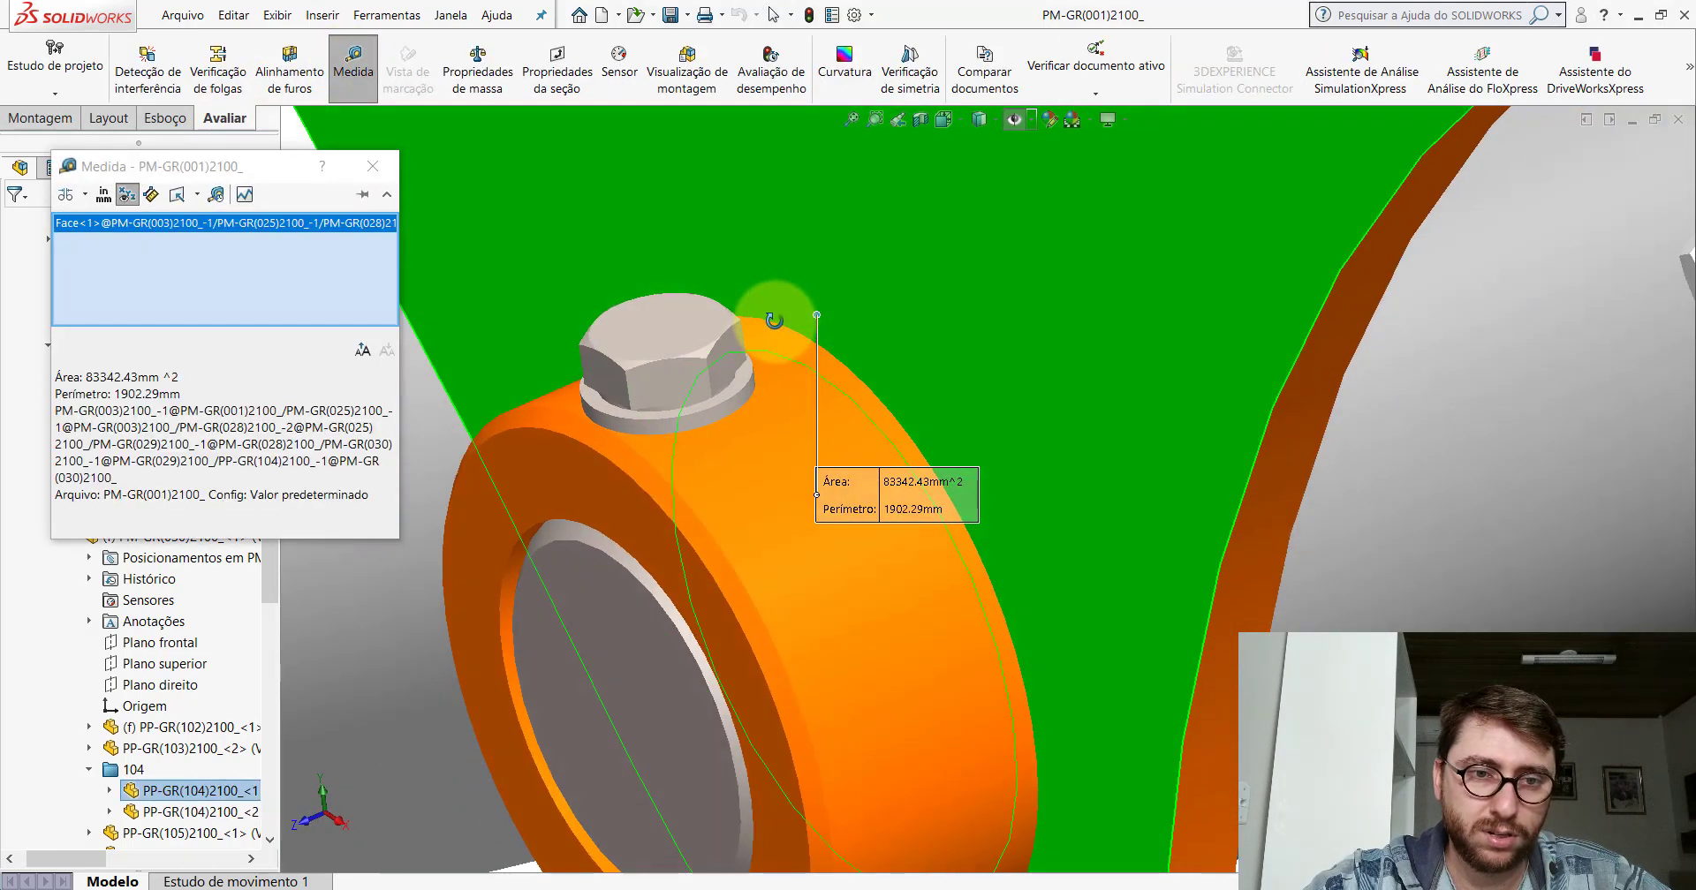
click(752, 376)
scroll(751, 375, up, 5)
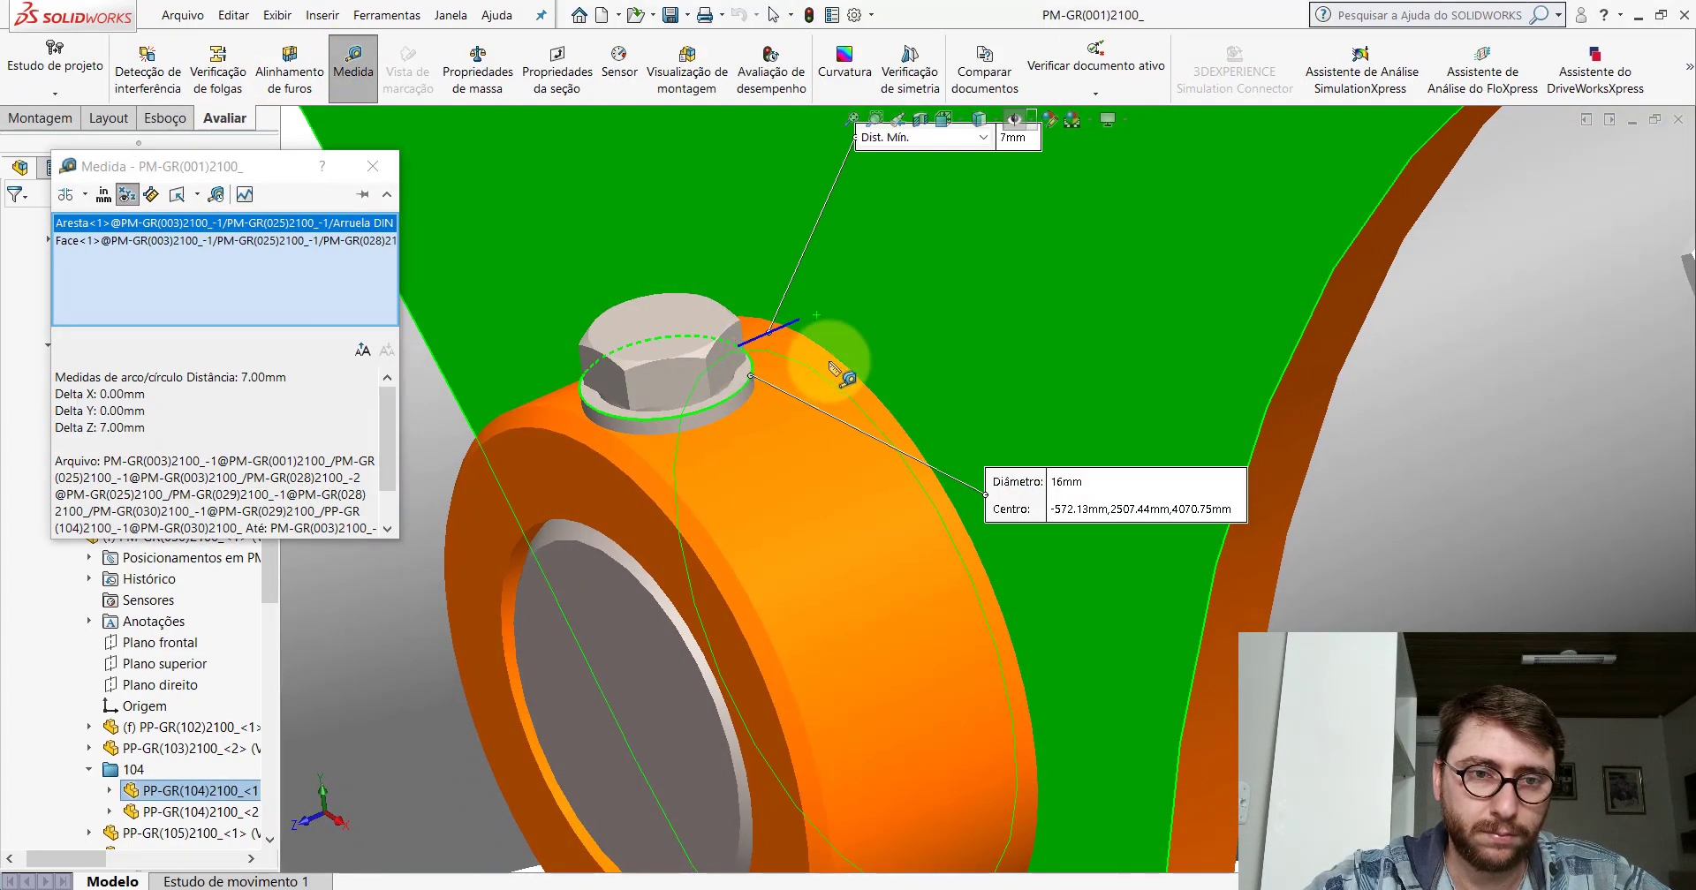
click(372, 166)
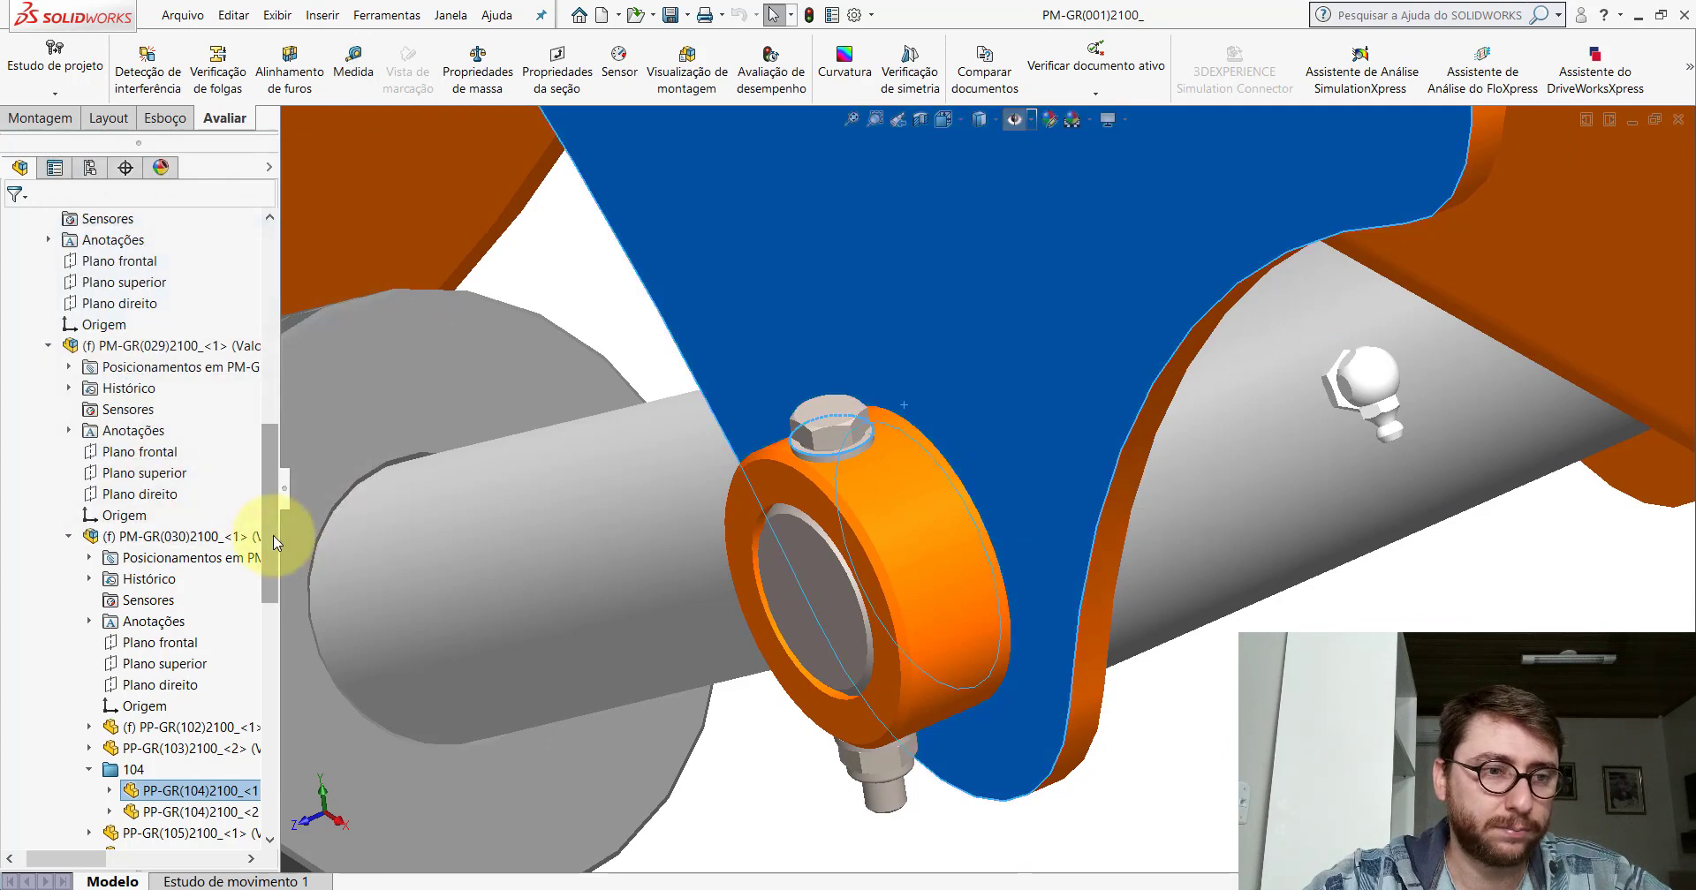
Collapse all expanded items in the feature tree of the top-level assembly PM-GR(001)2100_.
drag(270, 530, 270, 309)
right_click(223, 218)
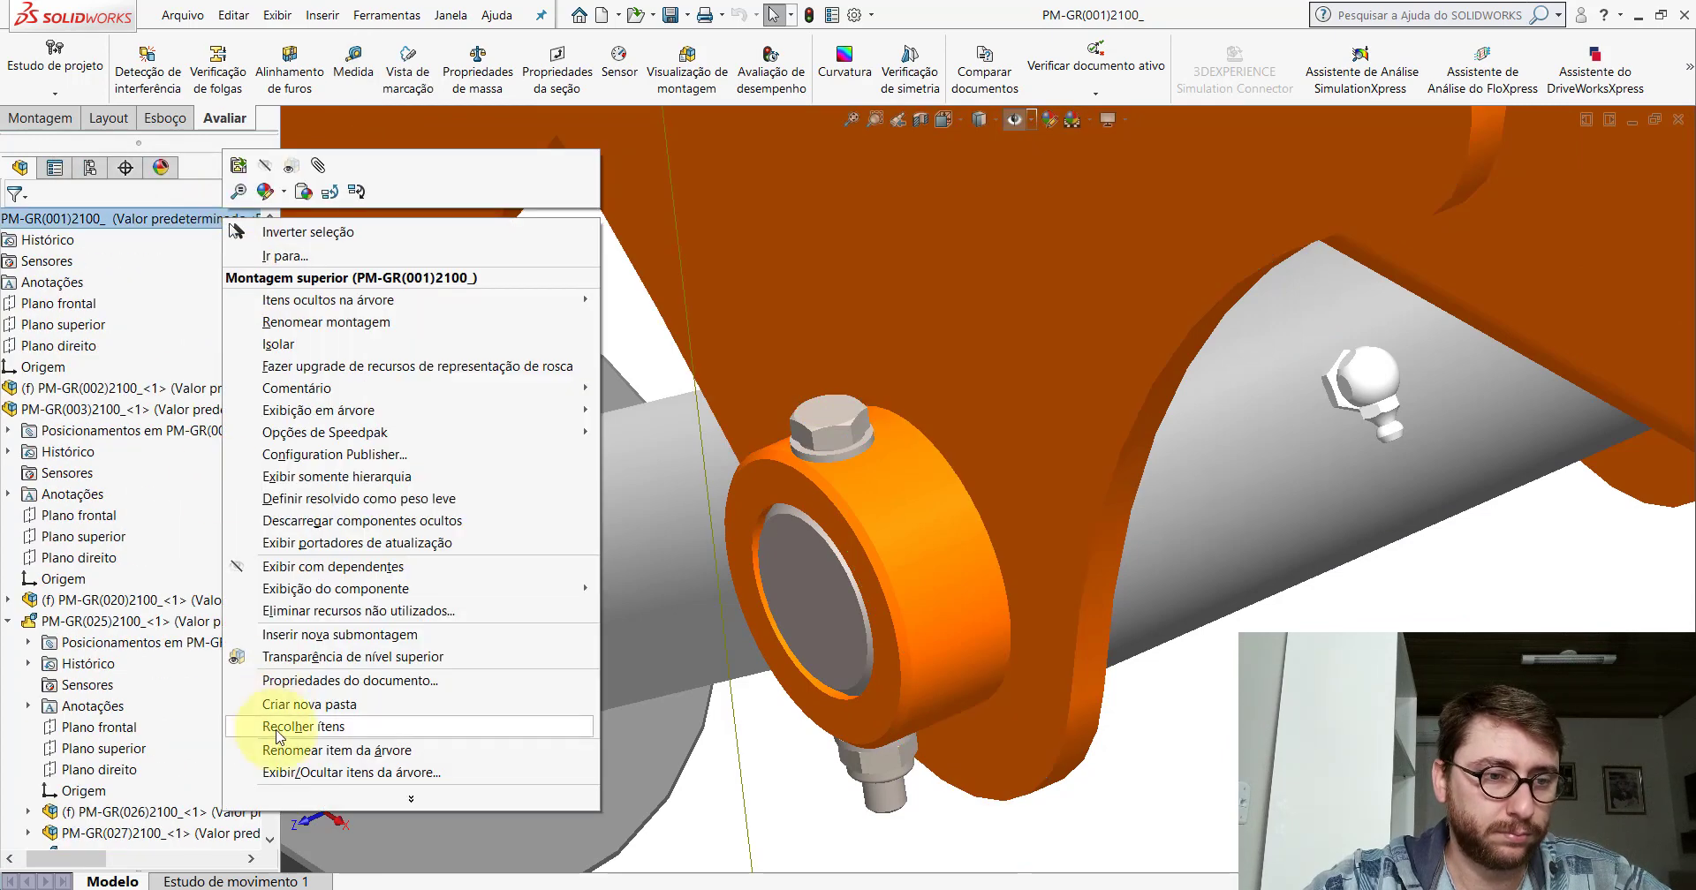
click(303, 726)
Set the assembly to the isometric view and narrow the widened feature tree.
scroll(863, 606, up, 5)
click(945, 122)
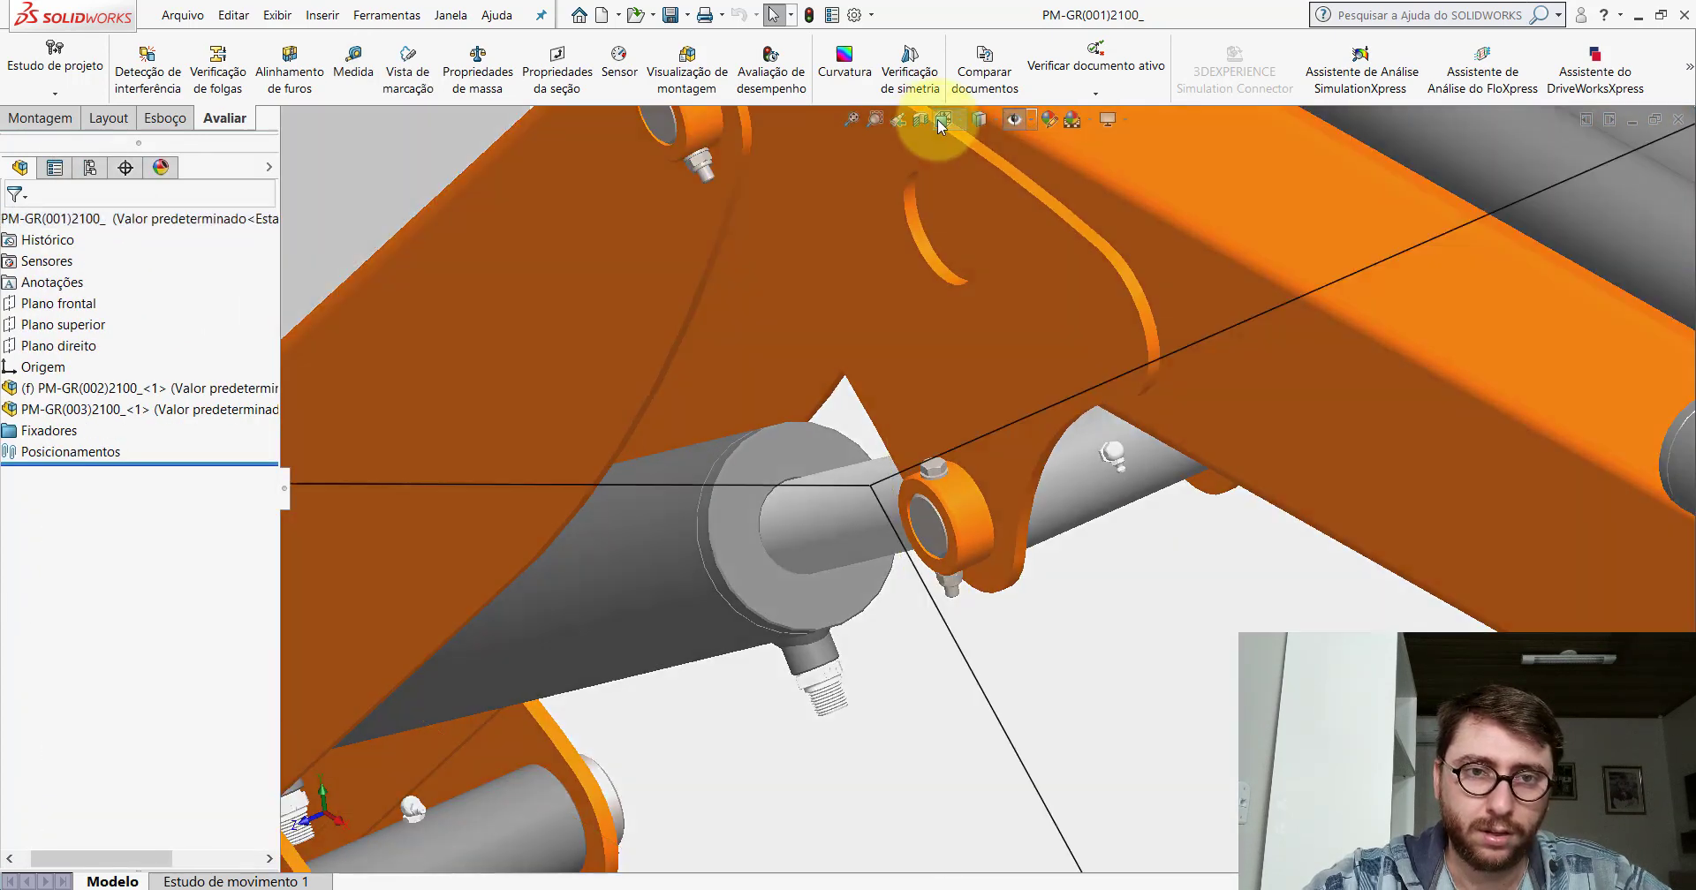
click(1054, 166)
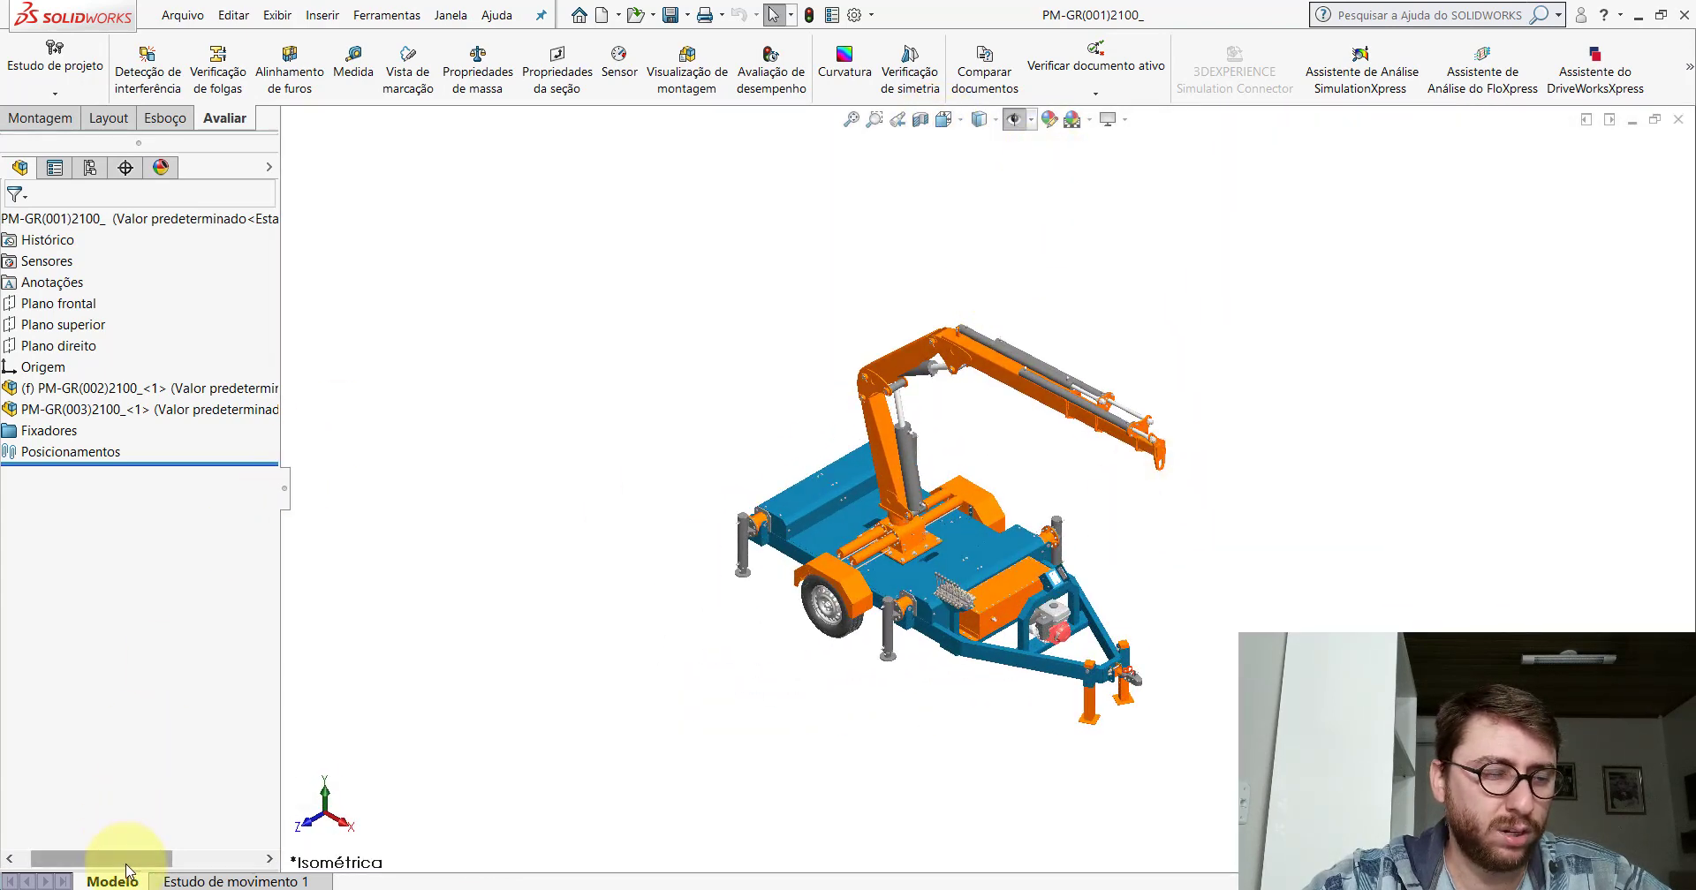
drag(128, 870, 118, 830)
drag(288, 493, 226, 491)
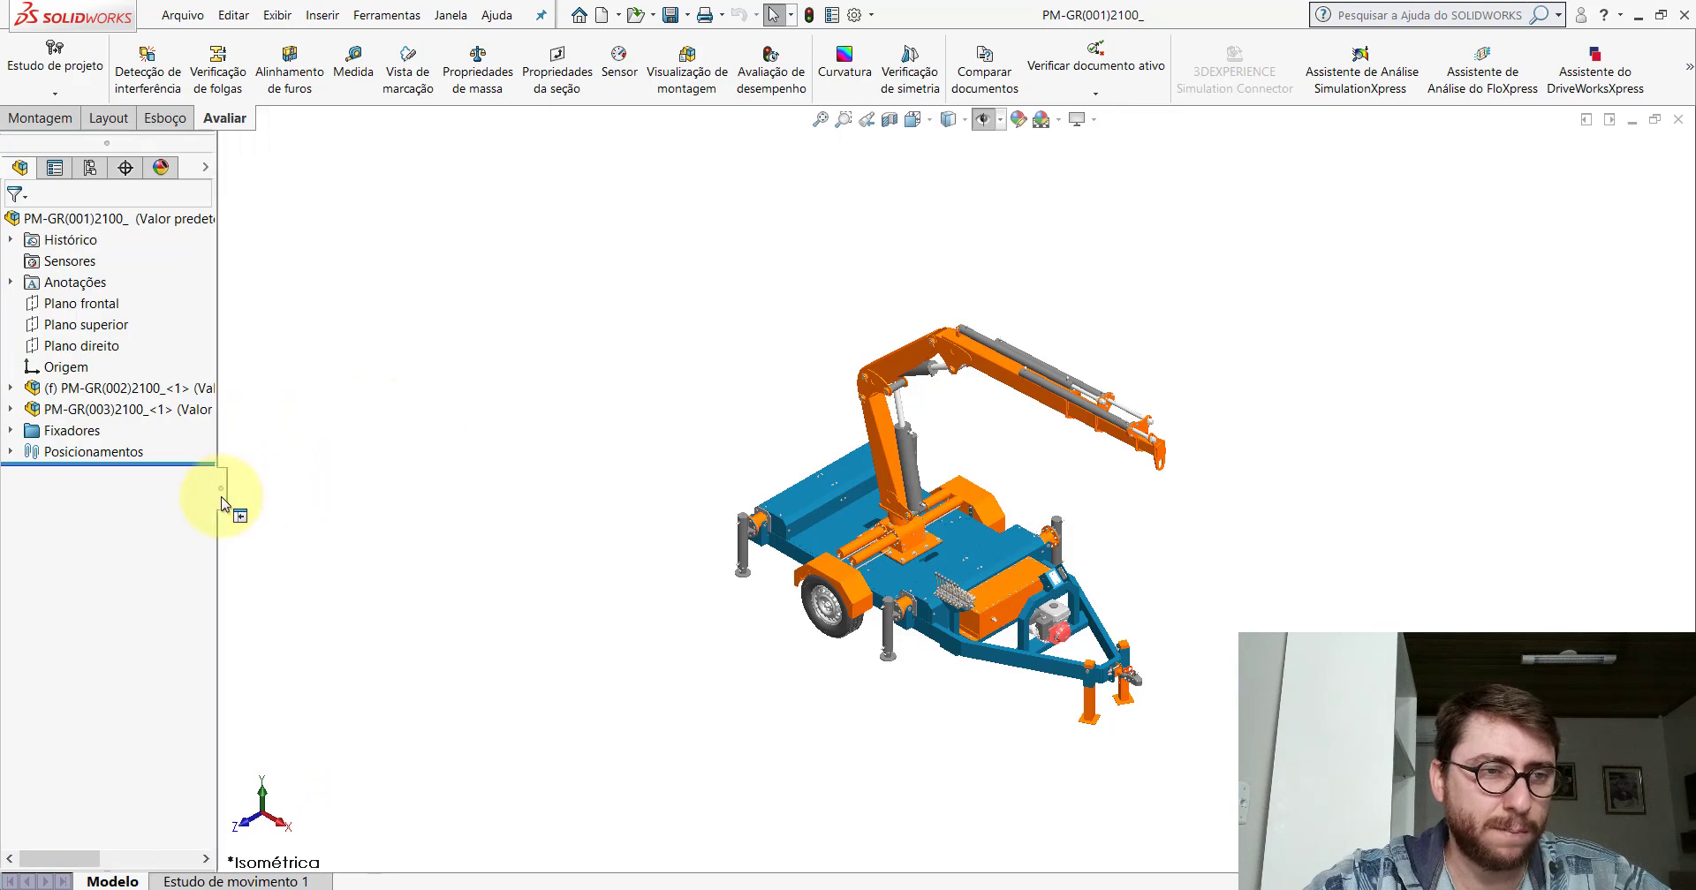
Review the crane's boom and whole assembly, and minimize the program window to return to the desktop.
scroll(909, 311, down, 10)
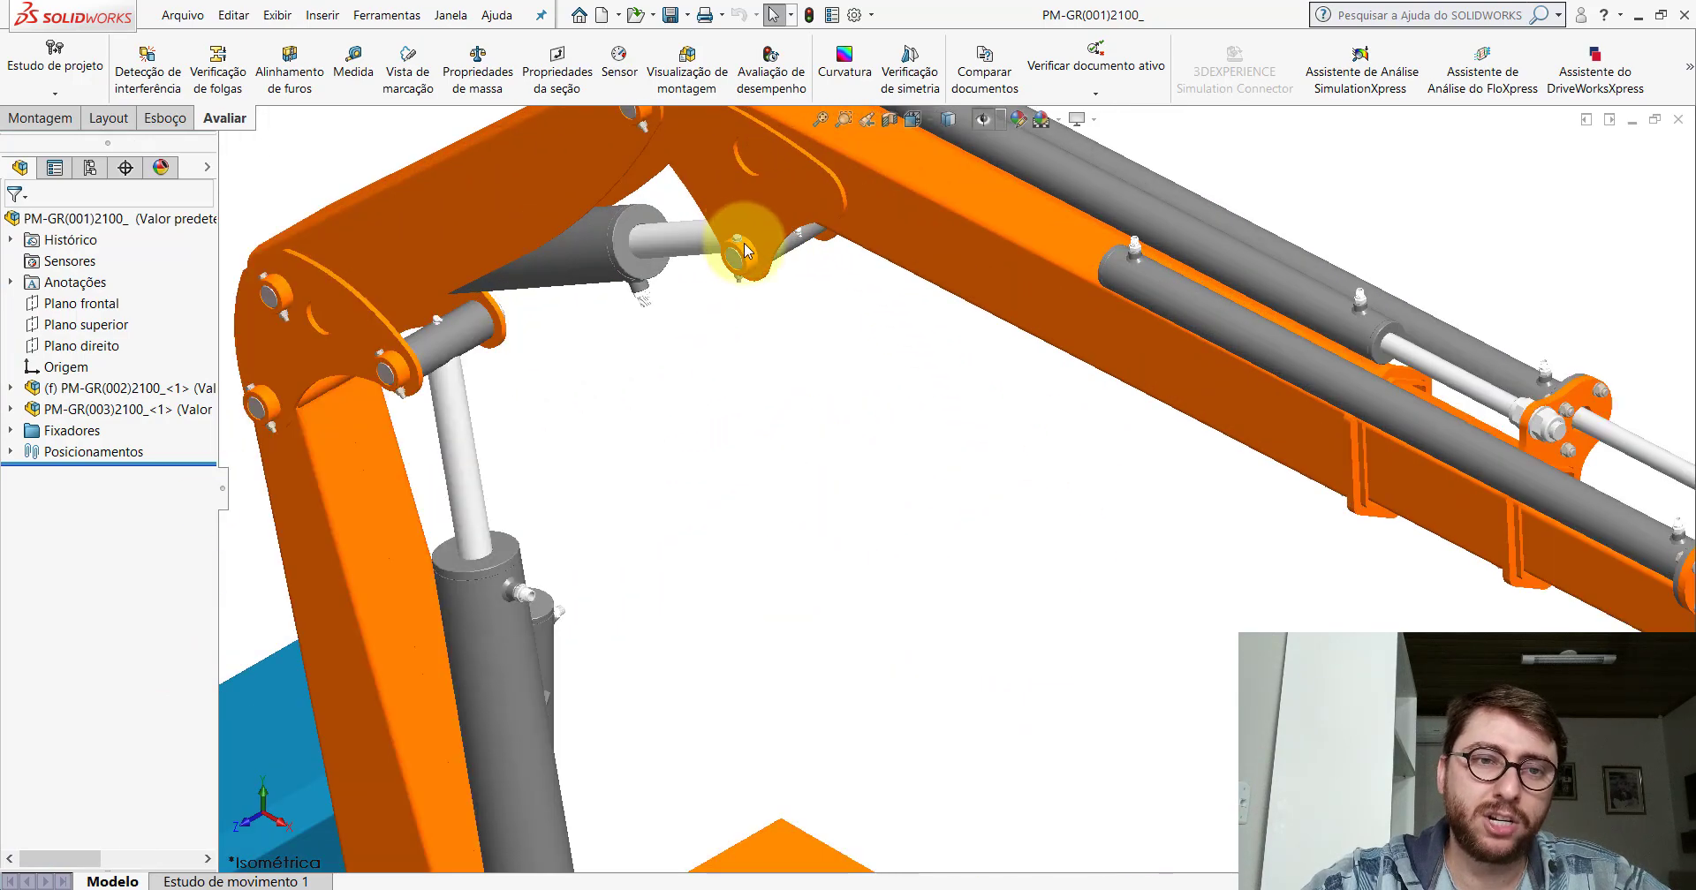
scroll(893, 288, up, 10)
scroll(1033, 570, down, 5)
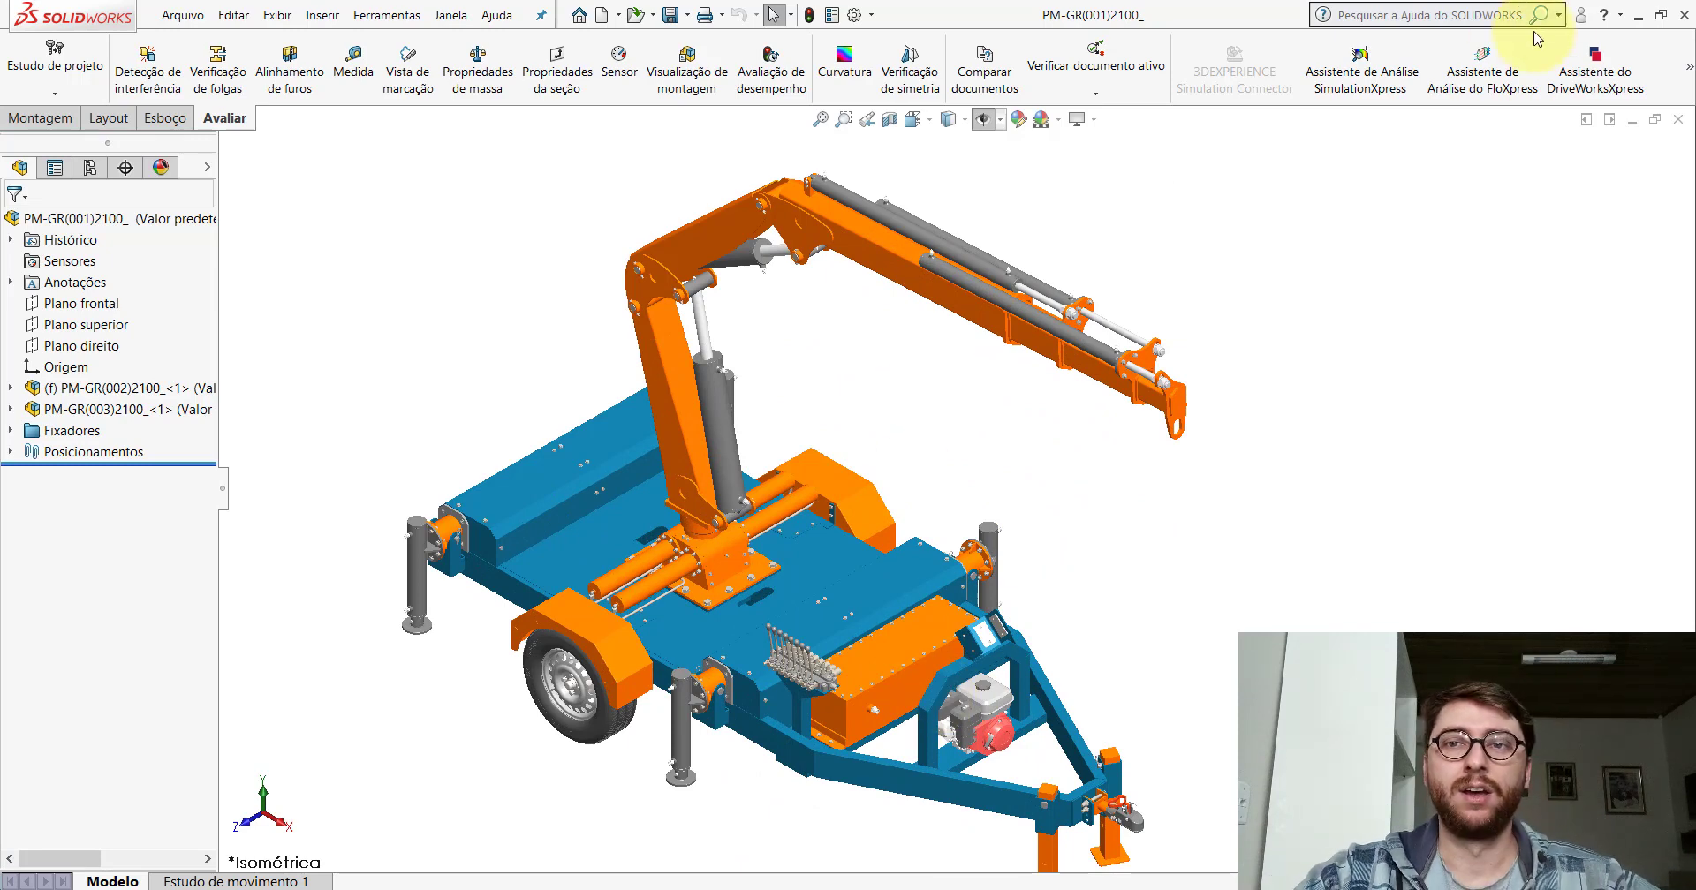
click(1637, 22)
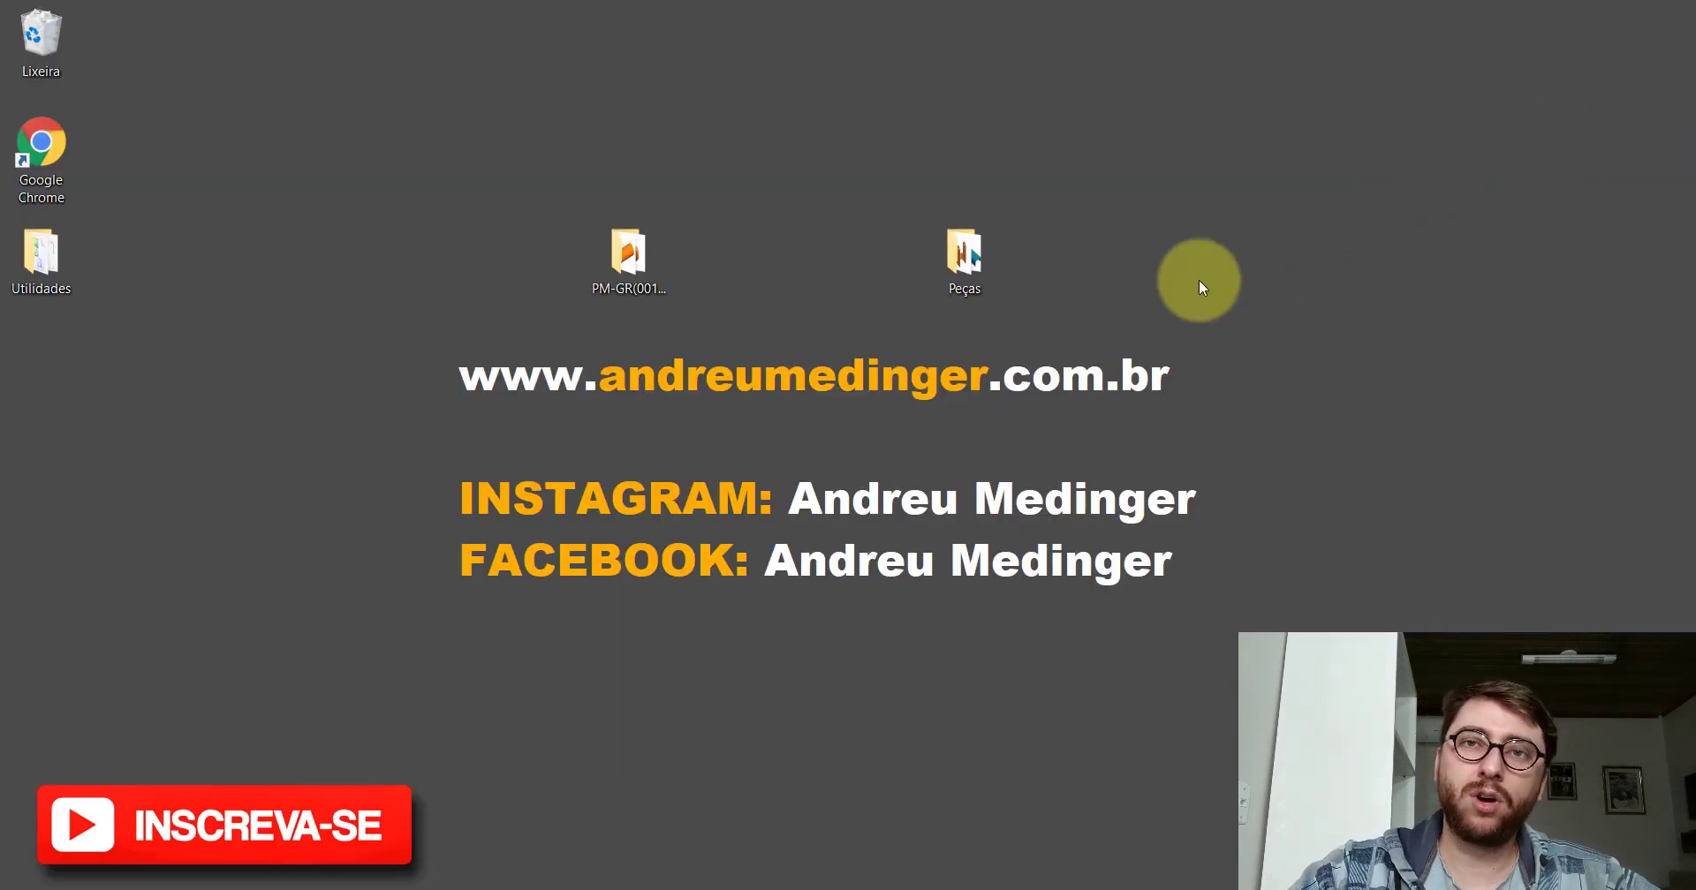